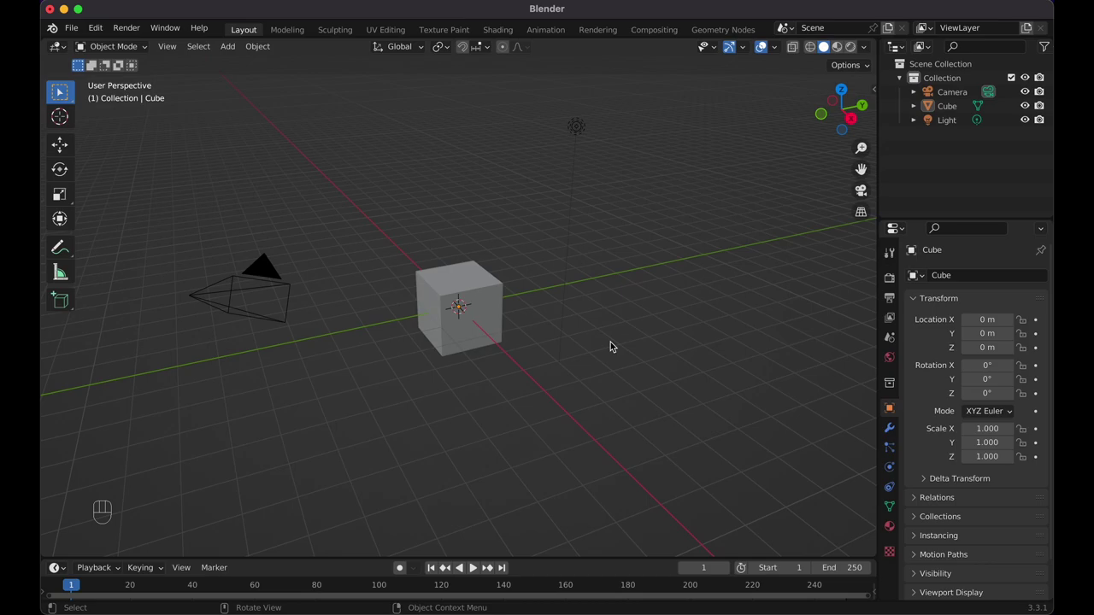
Delete the default cube from the scene.
{"action": "scroll", "coordinate": [610, 342], "scroll_direction": "left", "scroll_amount": 10}
{"action": "left_click", "coordinate": [478, 309]}
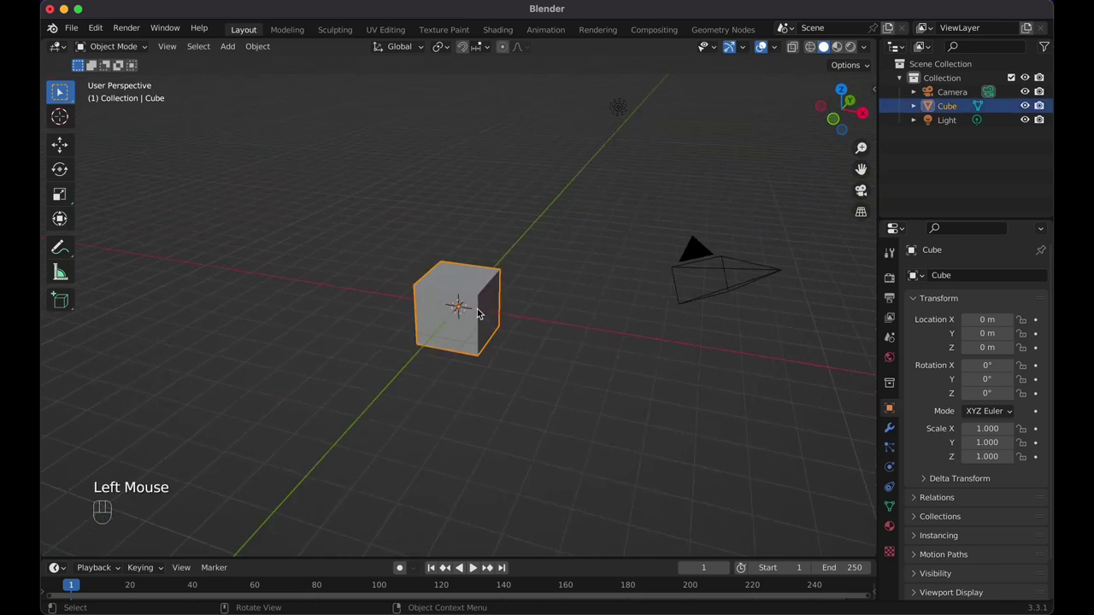
{"action": "scroll", "coordinate": [477, 308], "scroll_direction": "left", "scroll_amount": 5}
{"action": "scroll", "coordinate": [477, 313], "scroll_direction": "right", "scroll_amount": 3}
{"action": "key", "text": "x"}
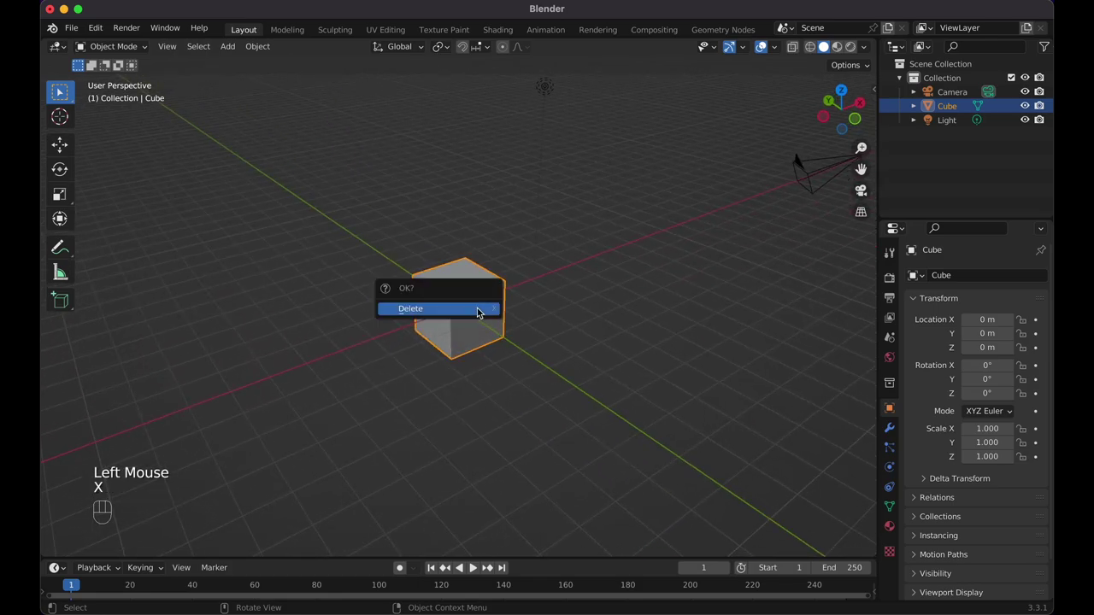
{"action": "left_click", "coordinate": [477, 311]}
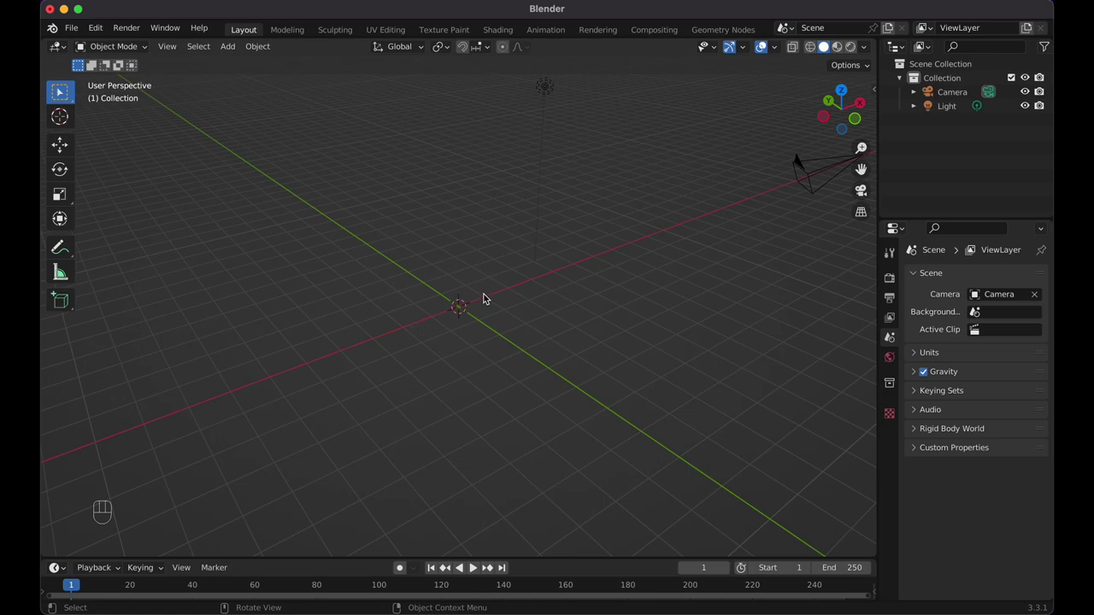
Add an ico sphere mesh at the origin and set its subdivisions to 4.
{"action": "key", "text": "shift+a"}
{"action": "mouse_move", "coordinate": [483, 283]}
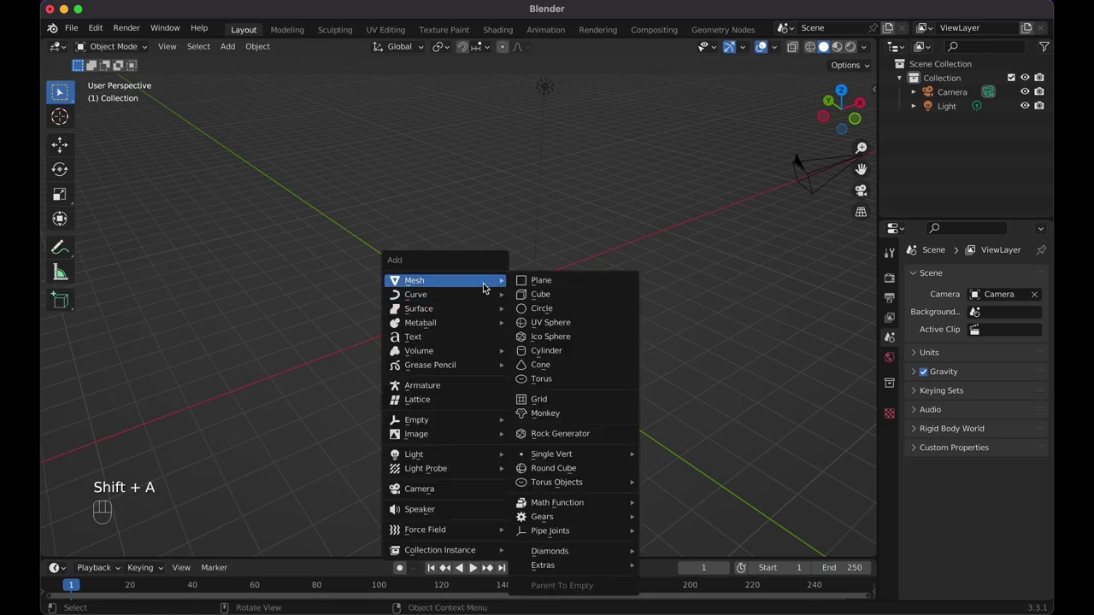
{"action": "left_click", "coordinate": [543, 340]}
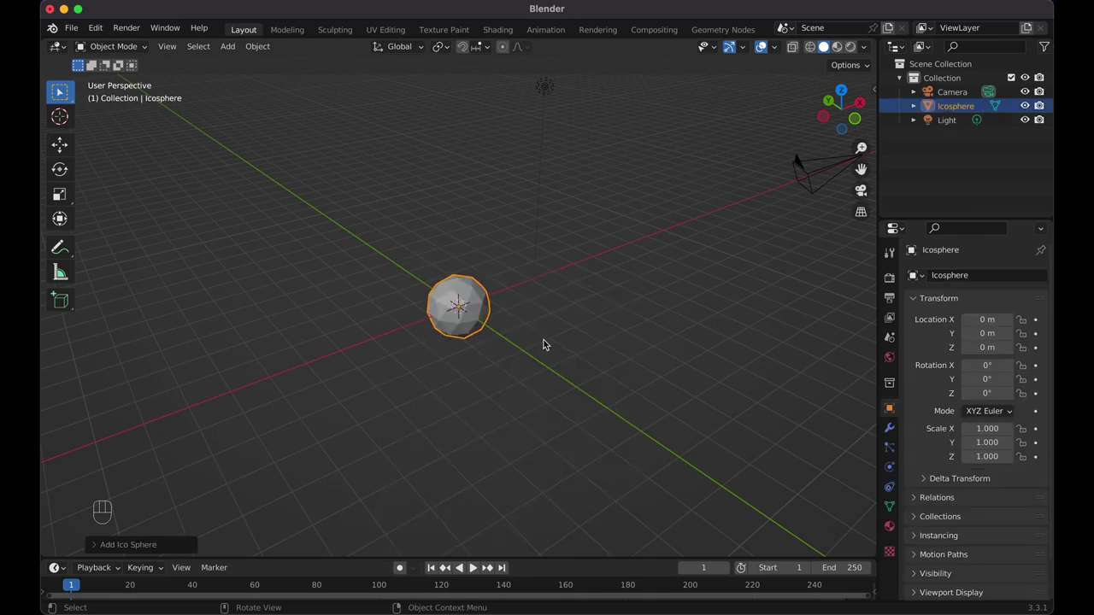
{"action": "left_click", "coordinate": [101, 545]}
{"action": "scroll", "coordinate": [405, 333], "scroll_direction": "up", "scroll_amount": 3}
{"action": "scroll", "coordinate": [405, 333], "scroll_direction": "up", "scroll_amount": 3}
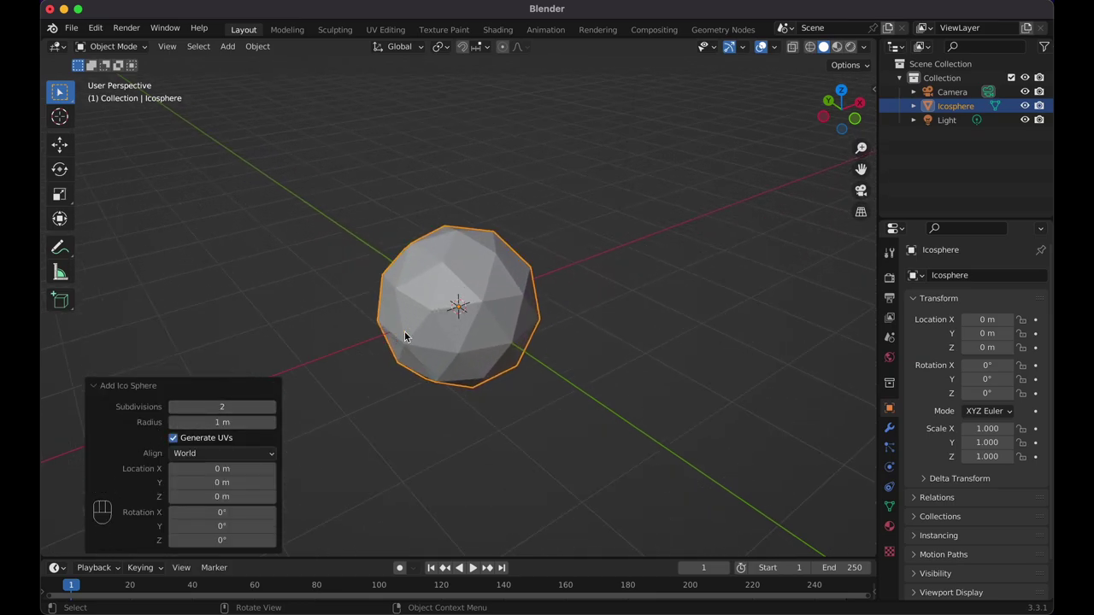
{"action": "left_click", "coordinate": [271, 408]}
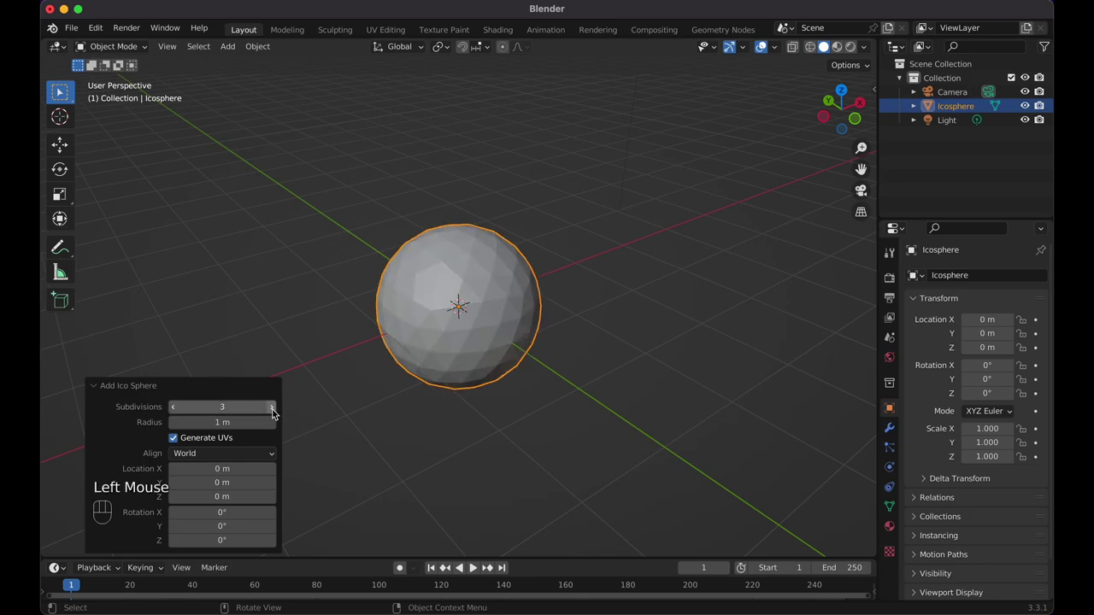
{"action": "left_click", "coordinate": [271, 409]}
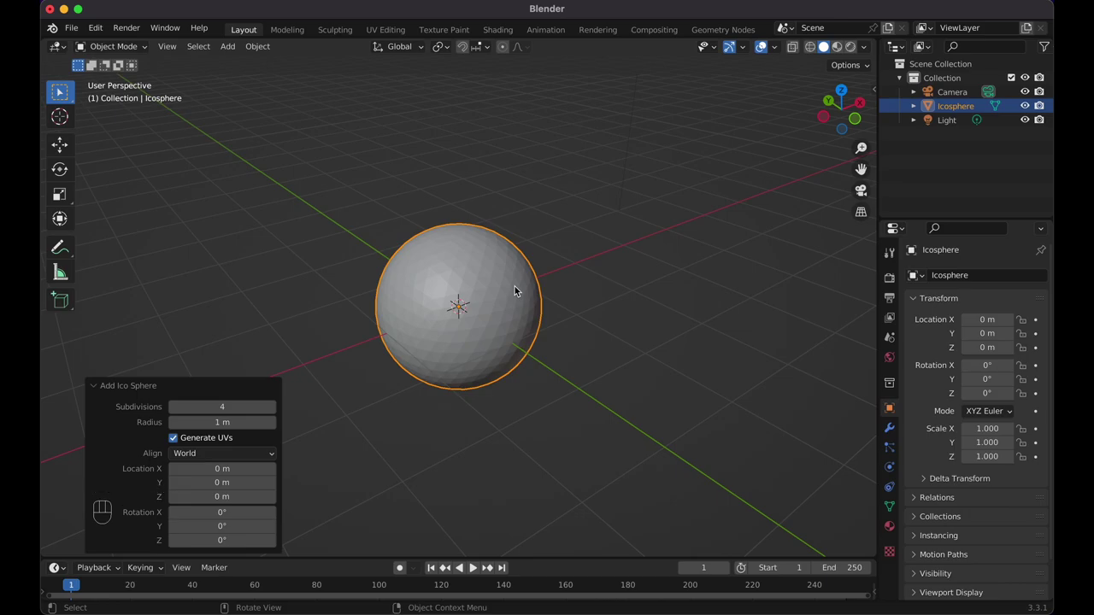
{"action": "left_click", "coordinate": [272, 408]}
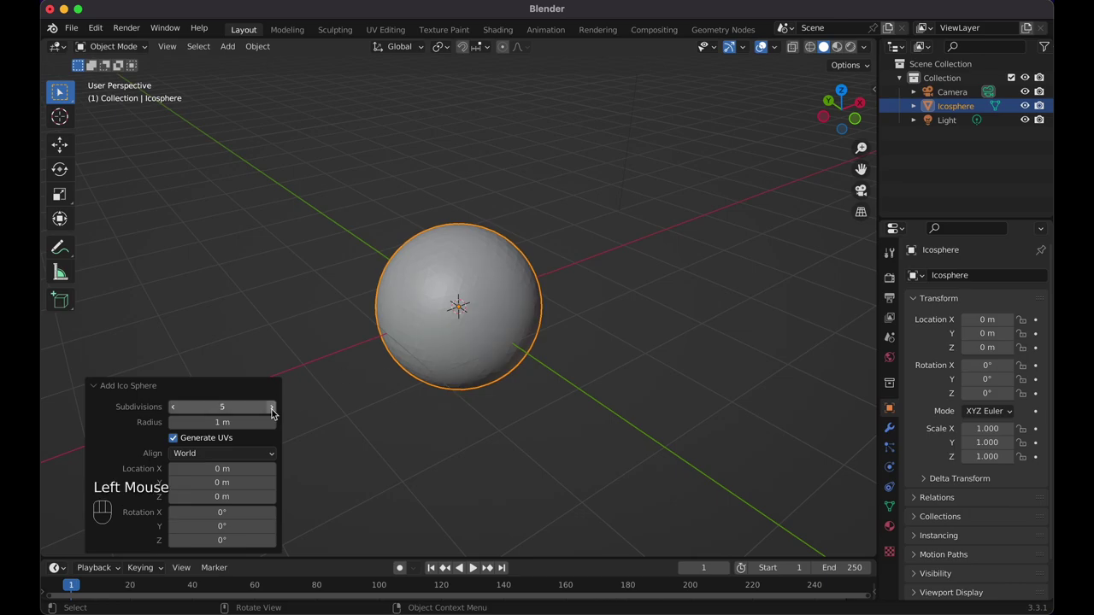
{"action": "left_click", "coordinate": [173, 407]}
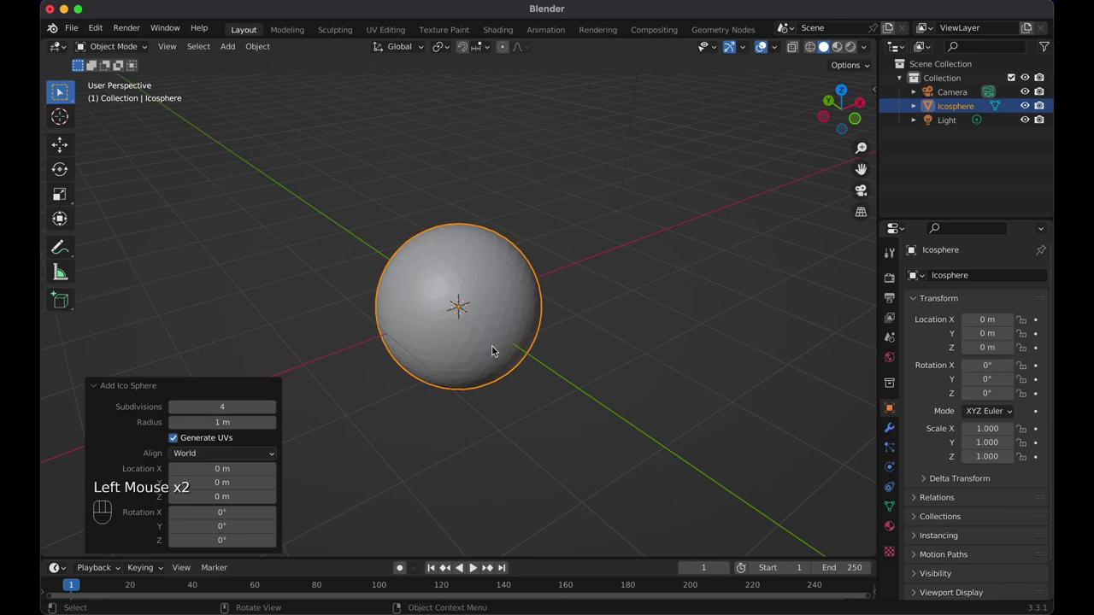
Scale the ico sphere up uniformly to about 3.956 times its size.
{"action": "scroll", "coordinate": [491, 352], "scroll_direction": "down", "scroll_amount": 5}
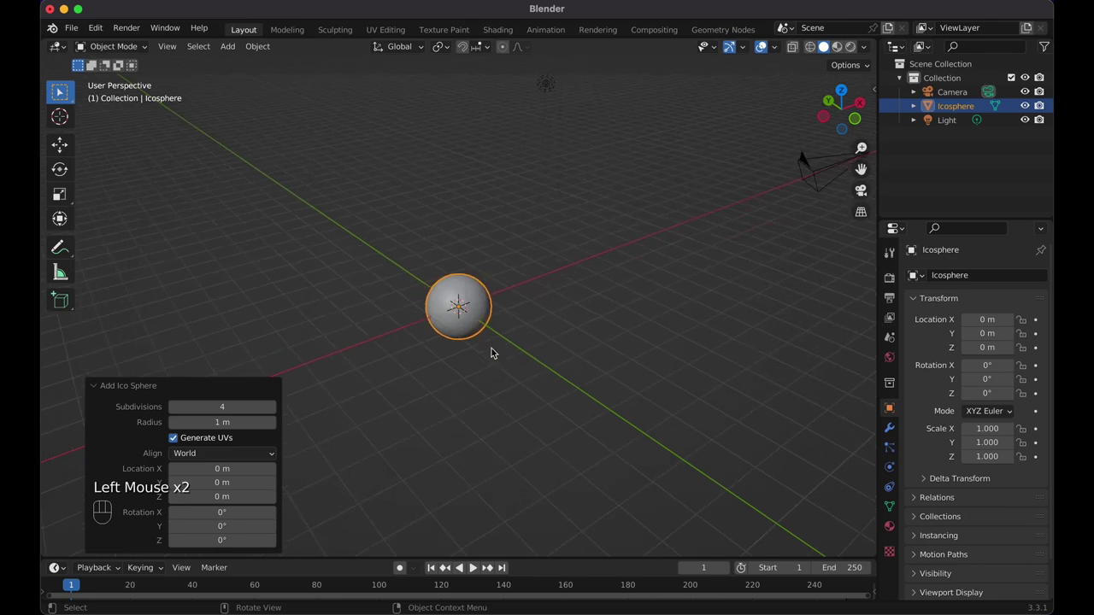
{"action": "key", "text": "s"}
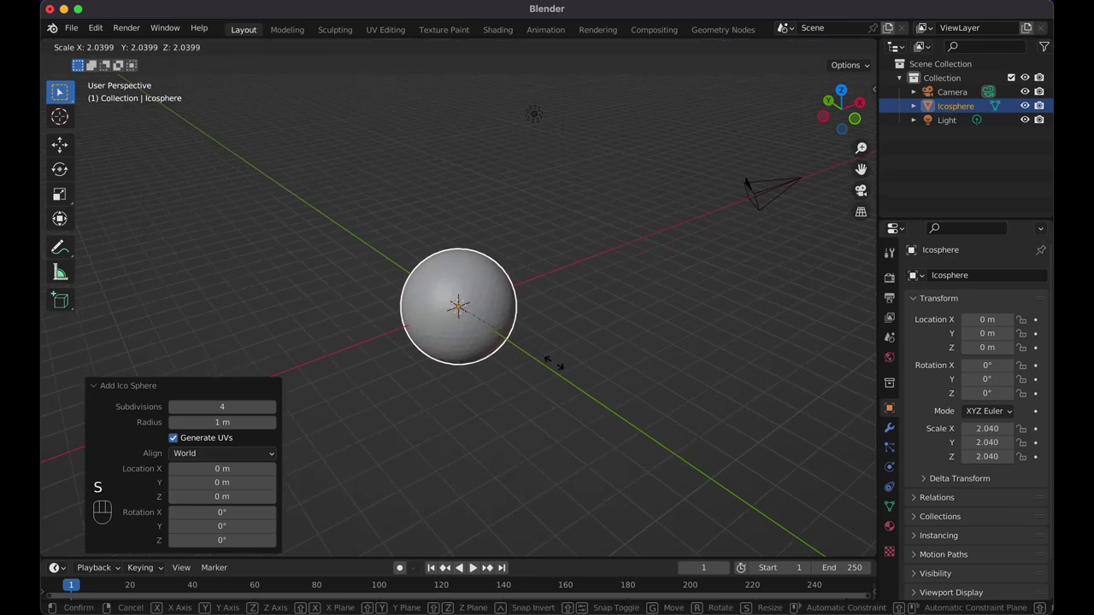
{"action": "left_click", "coordinate": [664, 359]}
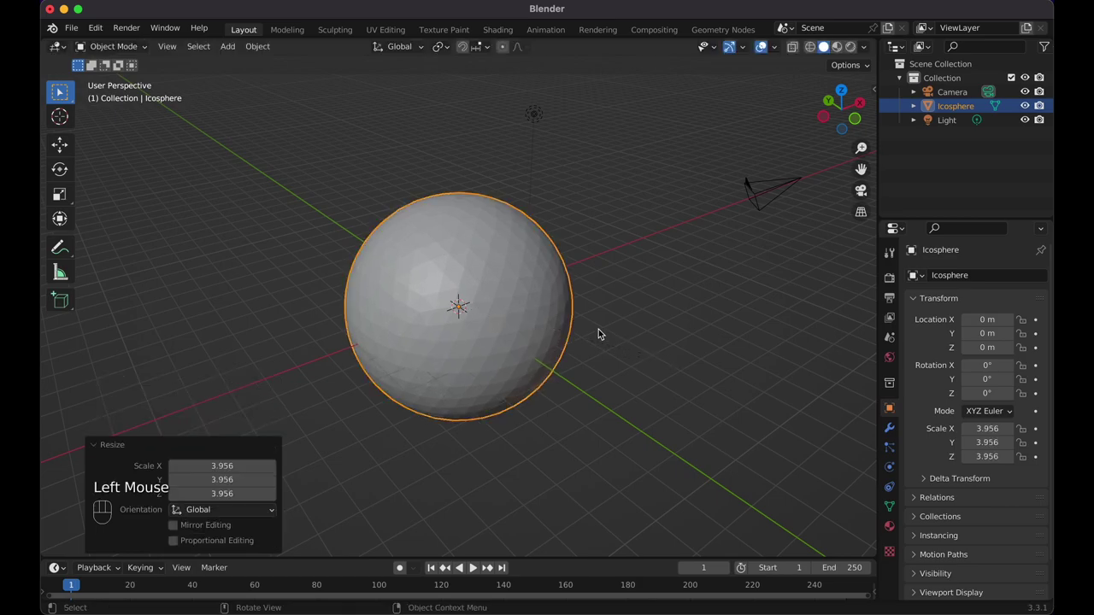
Put the ico sphere into Edit Mode and switch to face selection.
{"action": "scroll", "coordinate": [599, 329], "scroll_direction": "up", "scroll_amount": 3}
{"action": "scroll", "coordinate": [599, 333], "scroll_direction": "up", "scroll_amount": 1}
{"action": "scroll", "coordinate": [598, 334], "scroll_direction": "down", "scroll_amount": 5}
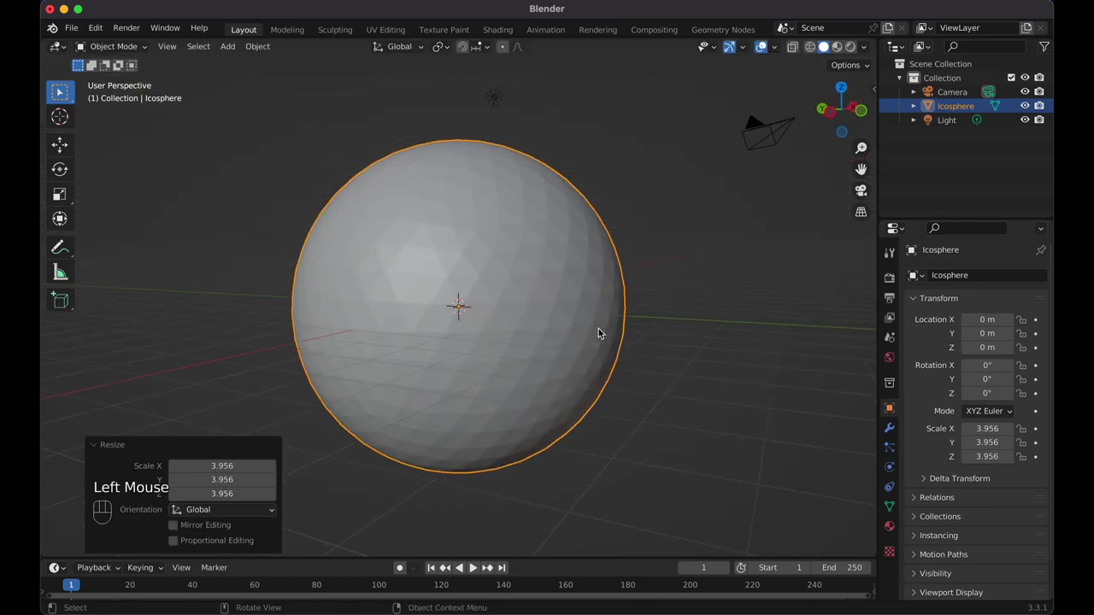
{"action": "scroll", "coordinate": [598, 333], "scroll_direction": "up", "scroll_amount": 5}
{"action": "scroll", "coordinate": [599, 334], "scroll_direction": "right", "scroll_amount": 4}
{"action": "scroll", "coordinate": [598, 333], "scroll_direction": "left", "scroll_amount": 8}
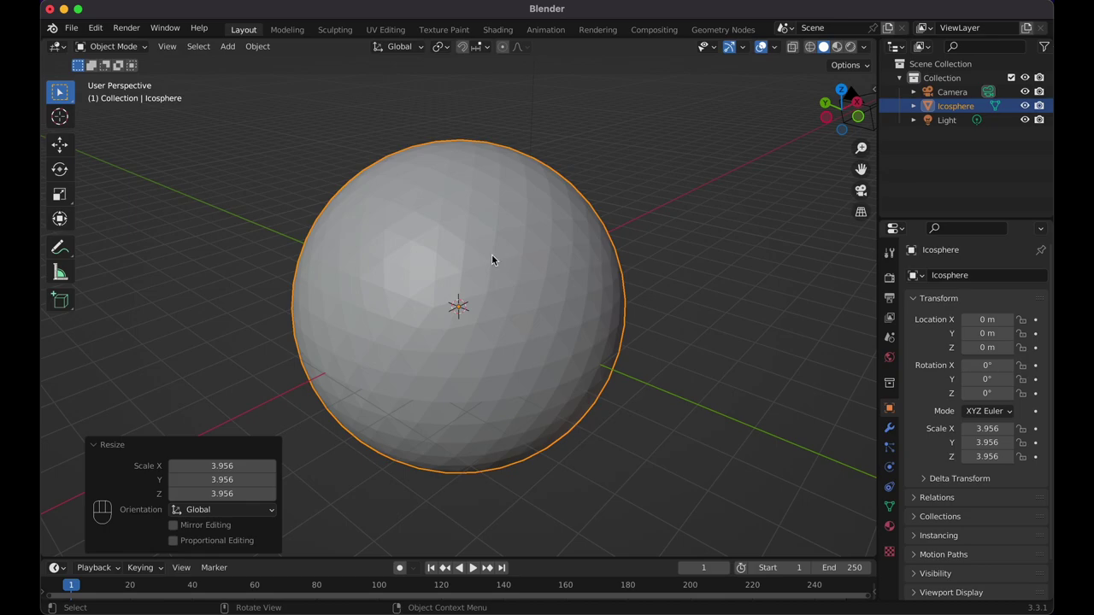
{"action": "key", "text": "Tab"}
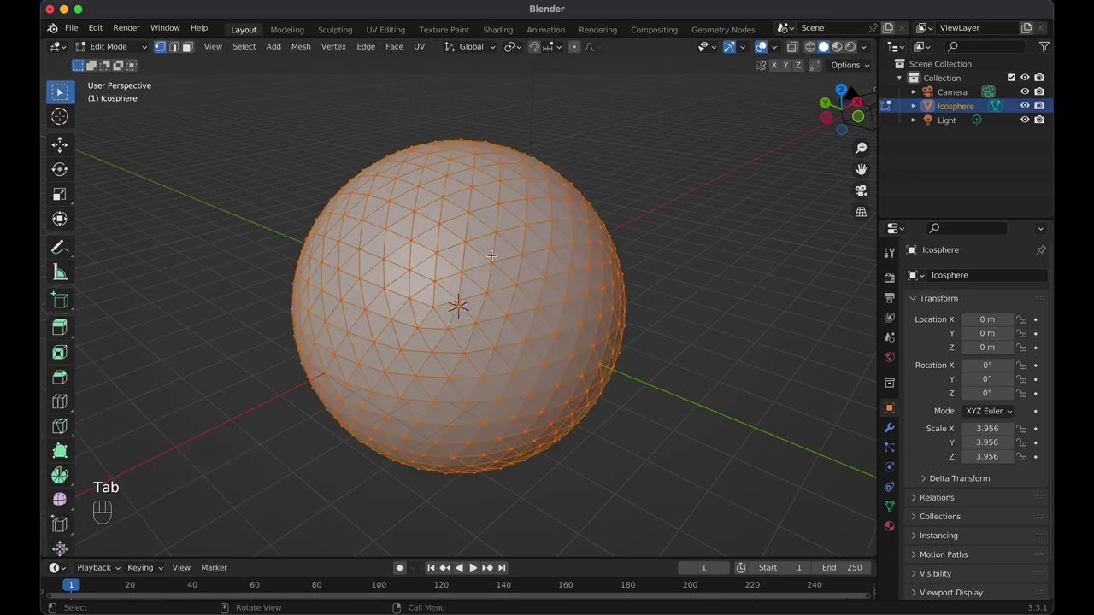
{"action": "left_click", "coordinate": [188, 46]}
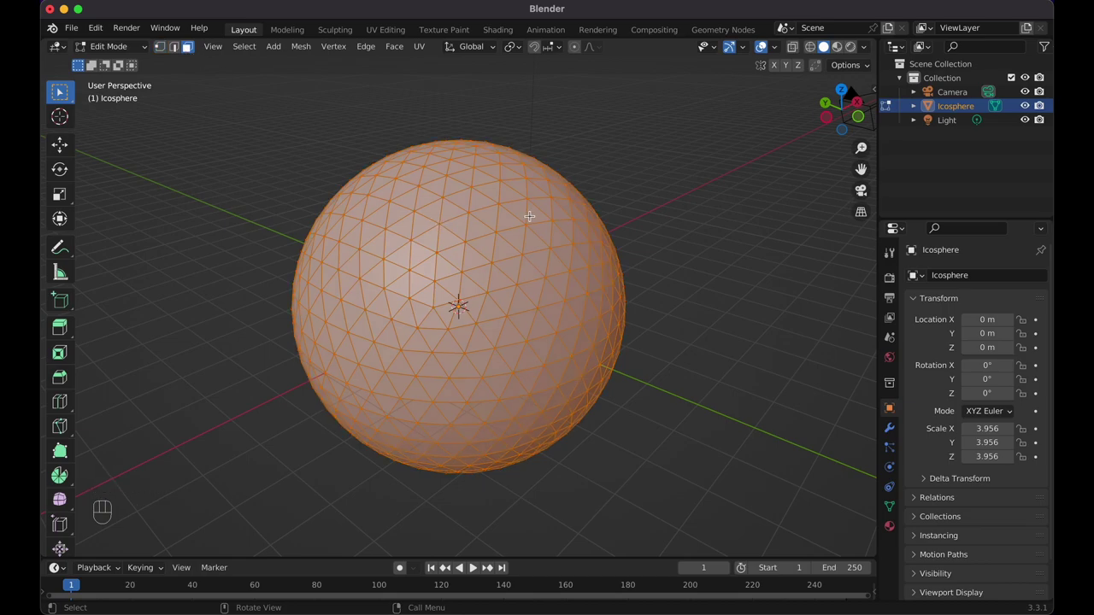
Select one irregular, connected patch of faces on the ico sphere, including the faces that fill the gap along its lower edge.
{"action": "left_click_drag", "start_coordinate": [436, 214], "coordinate": [516, 280]}
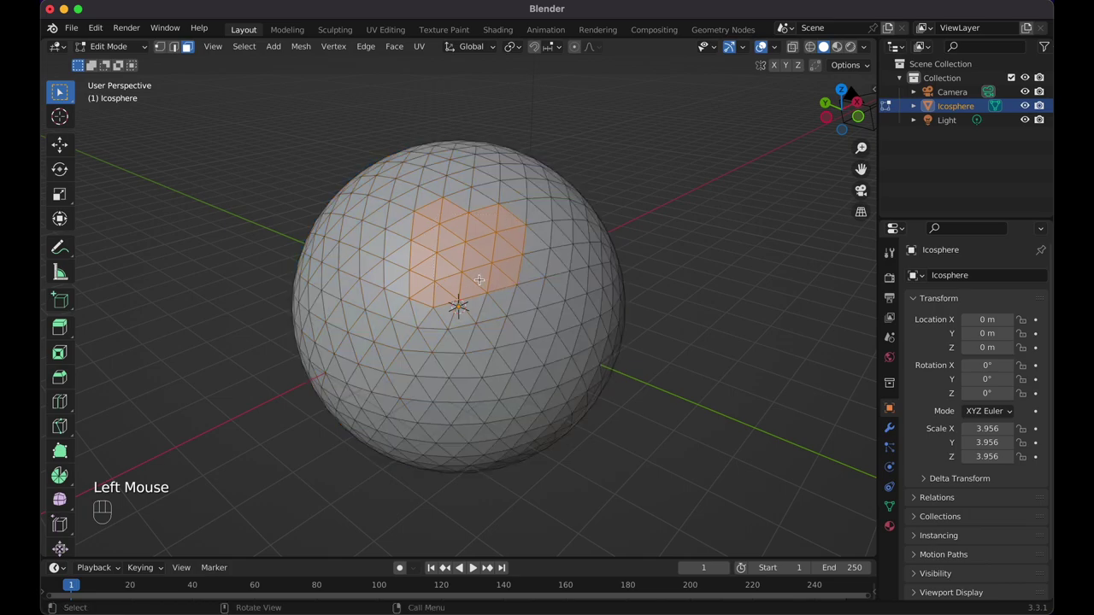
{"action": "left_click_drag", "start_coordinate": [456, 295], "coordinate": [505, 322], "text": "shift"}
{"action": "scroll", "coordinate": [506, 322], "scroll_direction": "right", "scroll_amount": 3}
{"action": "scroll", "coordinate": [505, 322], "scroll_direction": "right", "scroll_amount": 5}
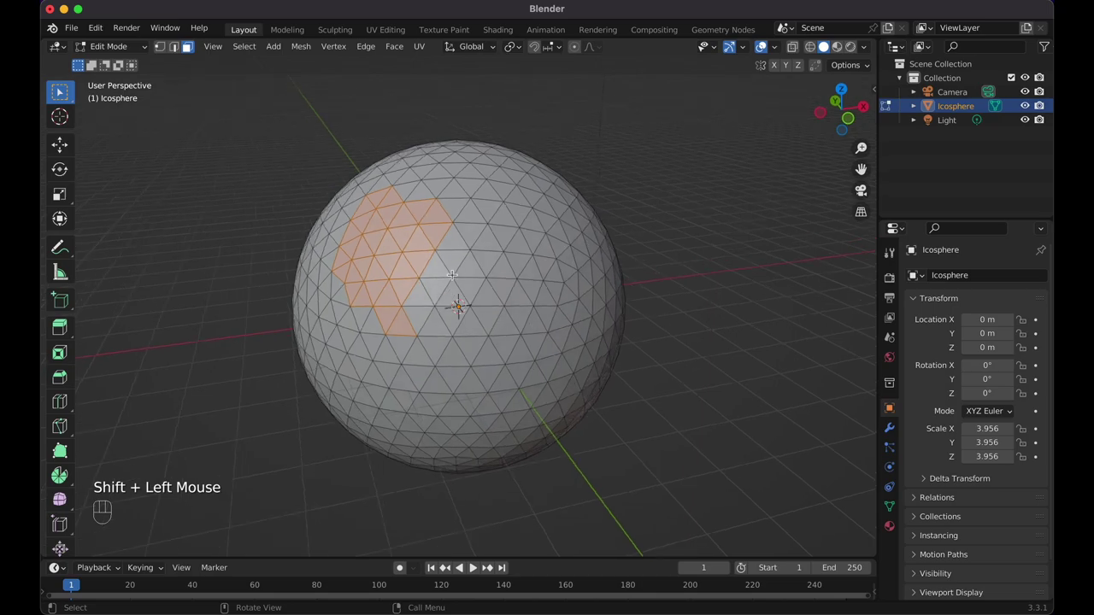
{"action": "scroll", "coordinate": [379, 291], "scroll_direction": "left", "scroll_amount": 5}
{"action": "left_click_drag", "start_coordinate": [358, 285], "coordinate": [425, 335], "text": "shift"}
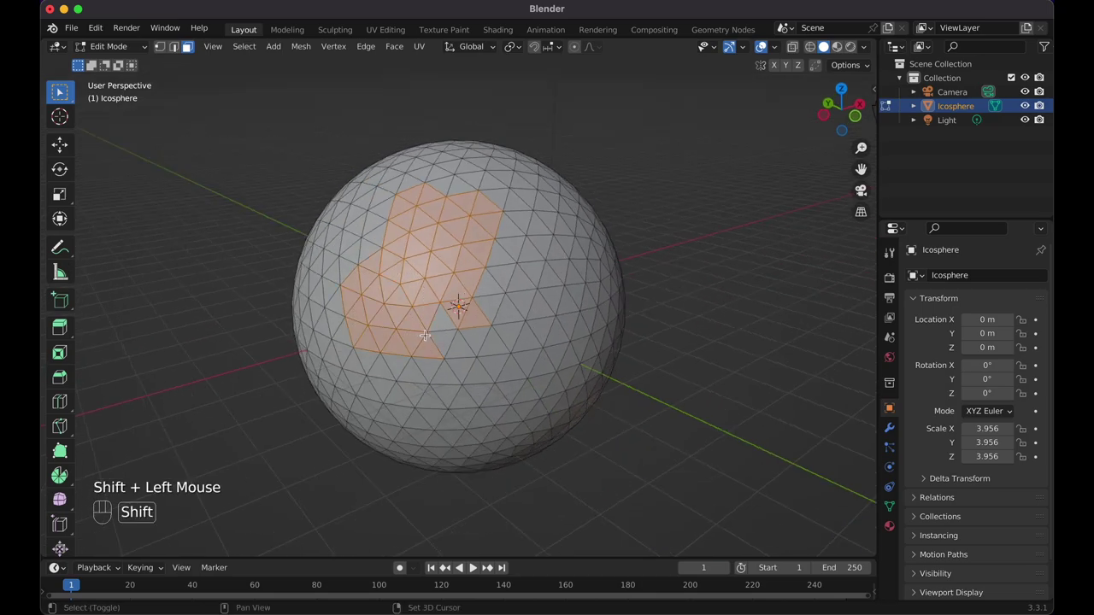
{"action": "left_click", "coordinate": [440, 326], "text": "shift"}
{"action": "left_click", "coordinate": [443, 335], "text": "shift"}
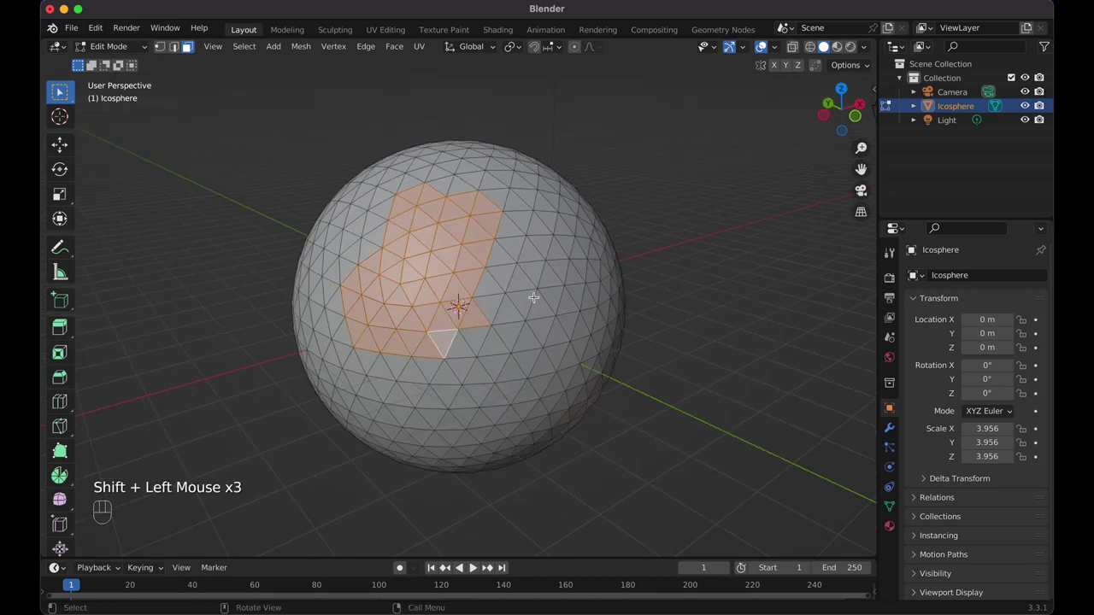
Extend the face selection with two separate patches around the sphere's side and a larger patch over its top.
{"action": "scroll", "coordinate": [533, 297], "scroll_direction": "right", "scroll_amount": 5}
{"action": "scroll", "coordinate": [534, 298], "scroll_direction": "right", "scroll_amount": 3}
{"action": "left_click_drag", "start_coordinate": [483, 279], "coordinate": [554, 356], "text": "shift"}
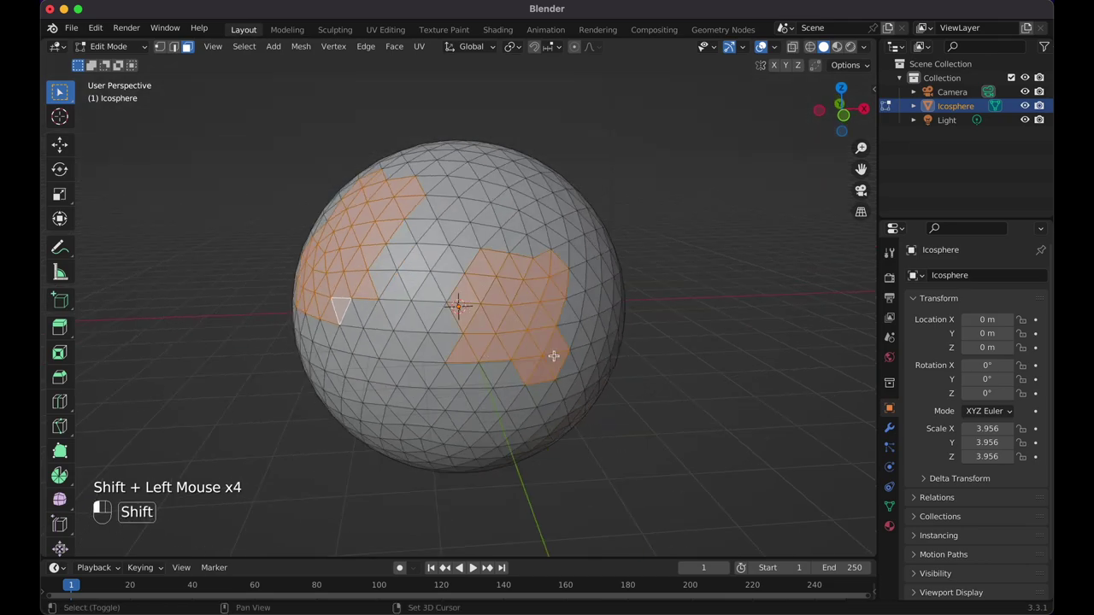
{"action": "scroll", "coordinate": [575, 332], "scroll_direction": "right", "scroll_amount": 5}
{"action": "left_click_drag", "start_coordinate": [458, 217], "coordinate": [581, 354], "text": "shift"}
{"action": "scroll", "coordinate": [582, 354], "scroll_direction": "up", "scroll_amount": 10}
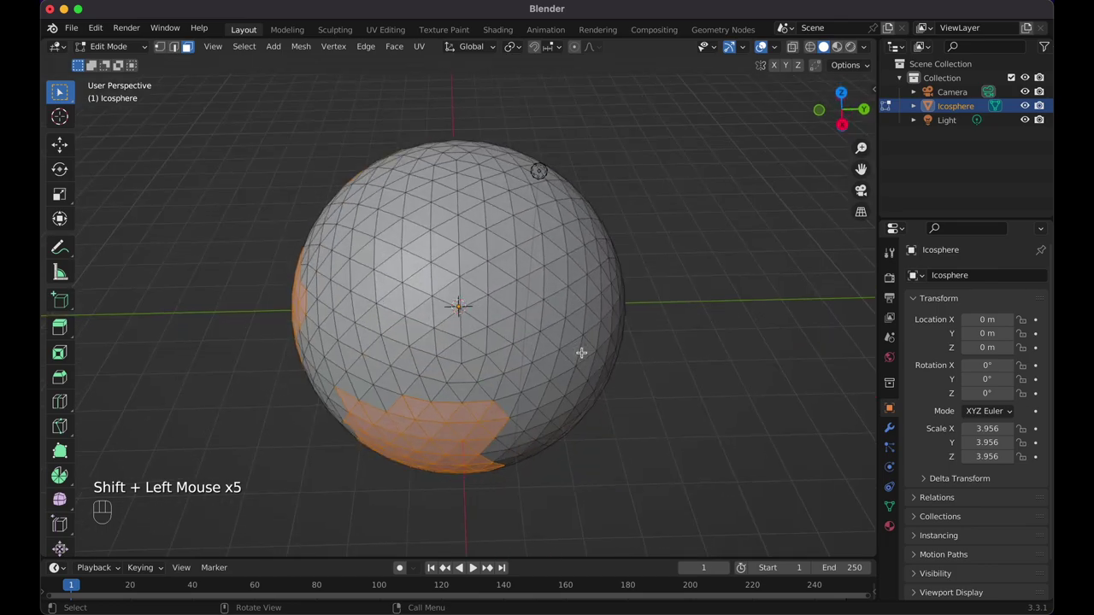
{"action": "left_click_drag", "start_coordinate": [401, 217], "coordinate": [593, 366], "text": "shift"}
Extend the face selection with a patch on the still bare side of the sphere and another large one farther below.
{"action": "scroll", "coordinate": [530, 282], "scroll_direction": "down", "scroll_amount": 10}
{"action": "scroll", "coordinate": [554, 251], "scroll_direction": "down", "scroll_amount": 5}
{"action": "scroll", "coordinate": [593, 366], "scroll_direction": "down", "scroll_amount": 10}
{"action": "scroll", "coordinate": [581, 364], "scroll_direction": "down", "scroll_amount": 10}
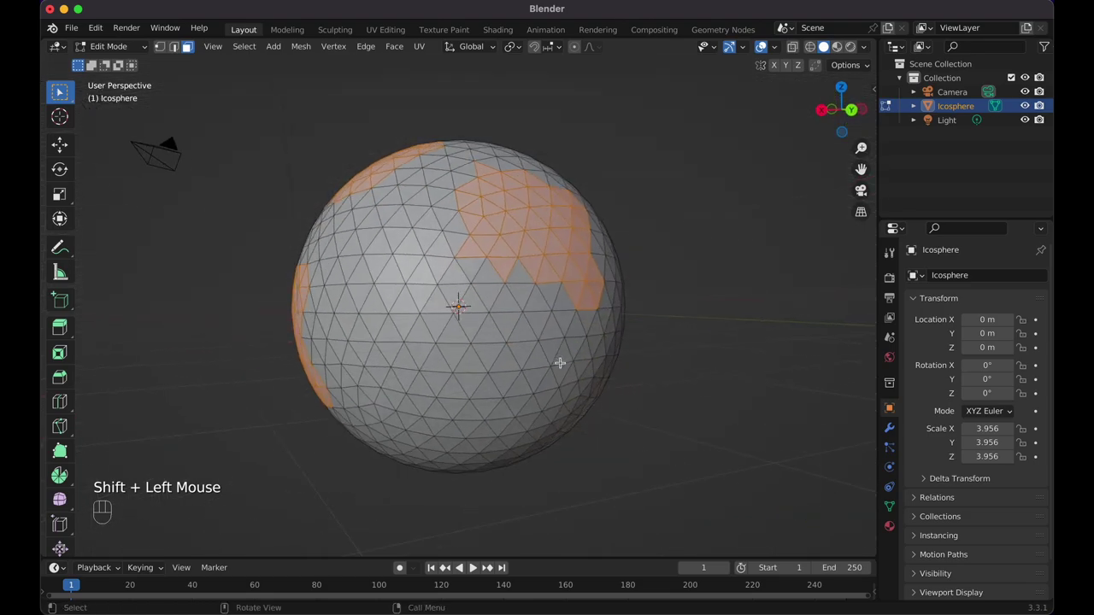
{"action": "left_click_drag", "start_coordinate": [439, 267], "coordinate": [535, 367], "text": "shift"}
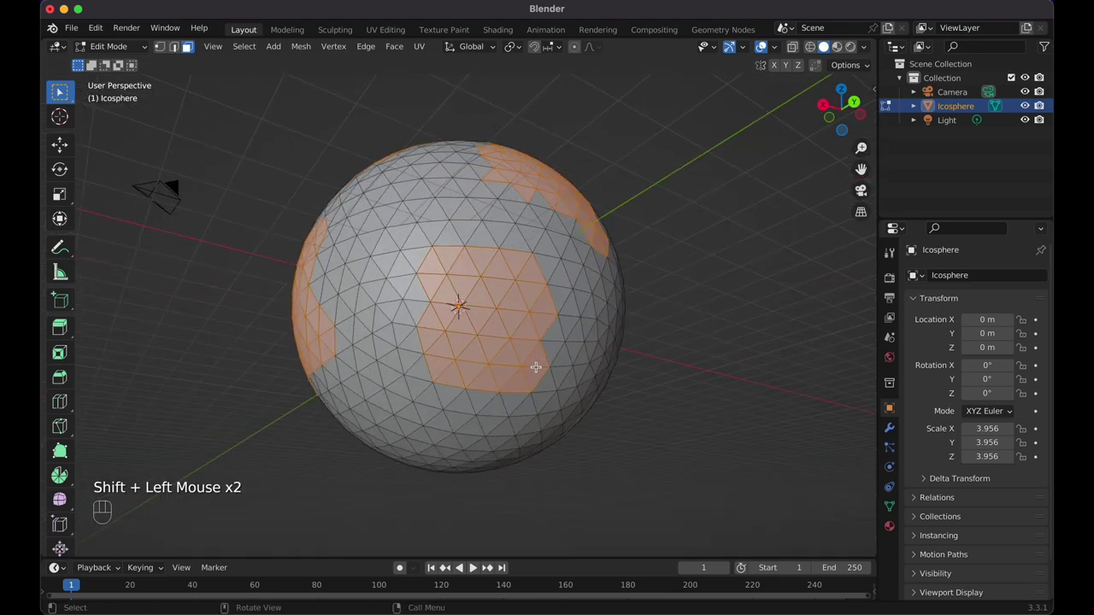
{"action": "scroll", "coordinate": [535, 367], "scroll_direction": "down", "scroll_amount": 10}
{"action": "left_click_drag", "start_coordinate": [506, 210], "coordinate": [588, 339], "text": "shift"}
Extend the face selection with a few more faces and an irregular patch on the sphere's underside.
{"action": "scroll", "coordinate": [588, 339], "scroll_direction": "down", "scroll_amount": 10}
{"action": "left_click", "coordinate": [471, 379], "text": "shift"}
{"action": "scroll", "coordinate": [476, 383], "scroll_direction": "down", "scroll_amount": 10}
{"action": "left_click_drag", "start_coordinate": [447, 358], "coordinate": [497, 374], "text": "shift"}
{"action": "scroll", "coordinate": [504, 380], "scroll_direction": "down", "scroll_amount": 5}
{"action": "scroll", "coordinate": [512, 387], "scroll_direction": "down", "scroll_amount": 15}
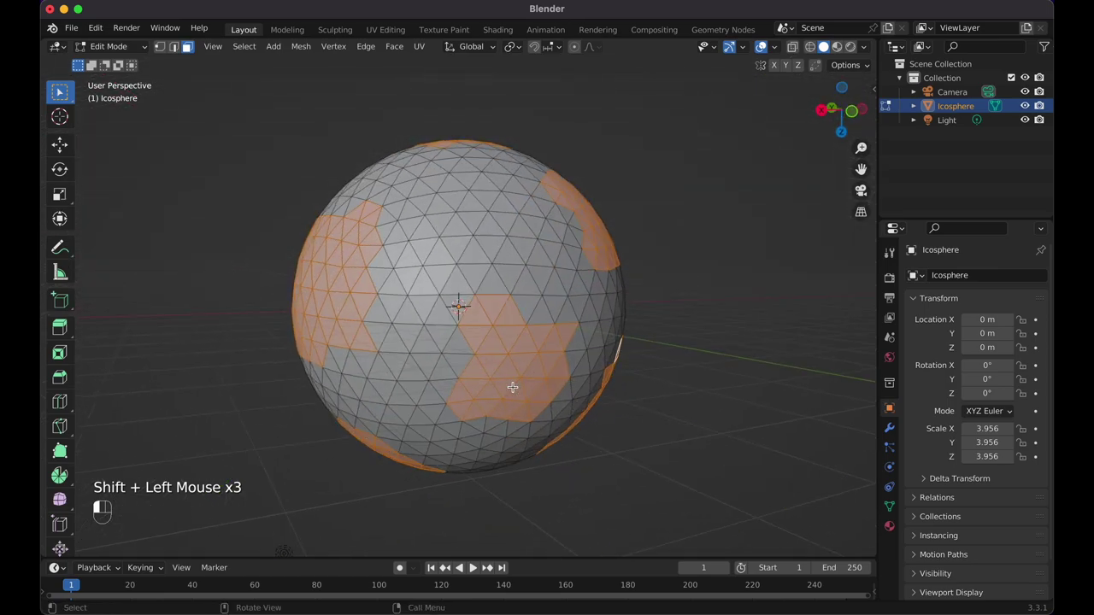
{"action": "scroll", "coordinate": [512, 387], "scroll_direction": "down", "scroll_amount": 5}
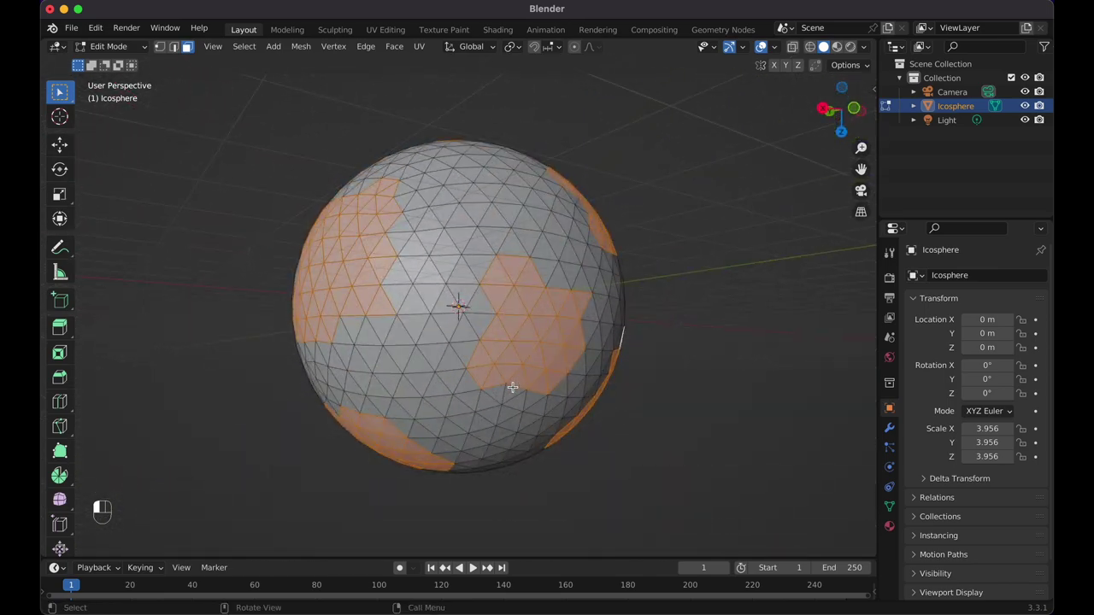
Check the selection through the camera, and add one more small patch of faces beside the first patch on the sphere's upper half.
{"action": "key", "text": "KP_0"}
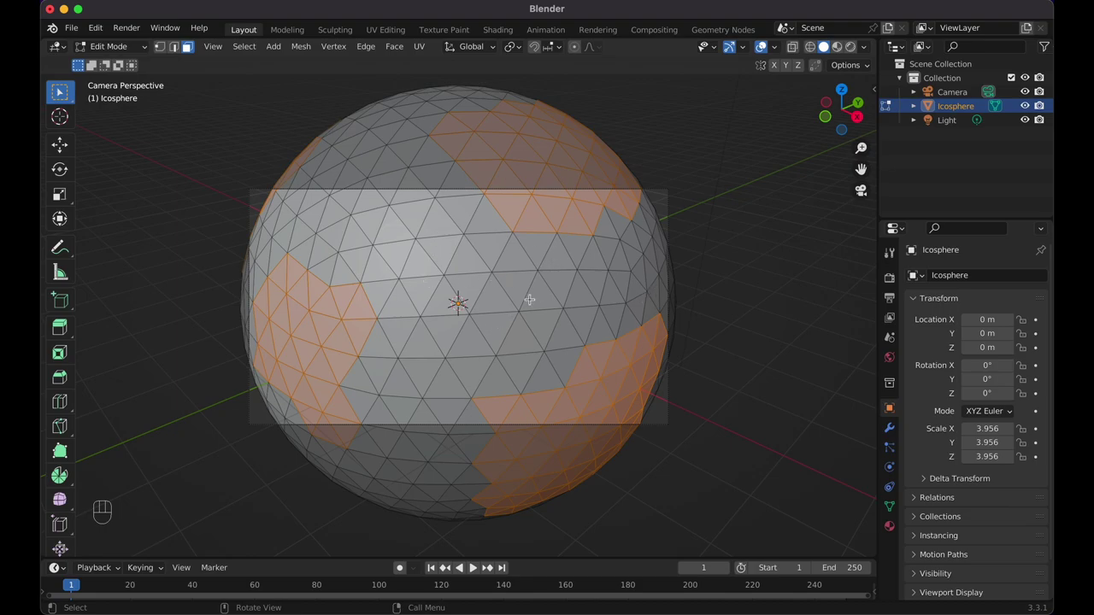
{"action": "key", "text": "KP_0"}
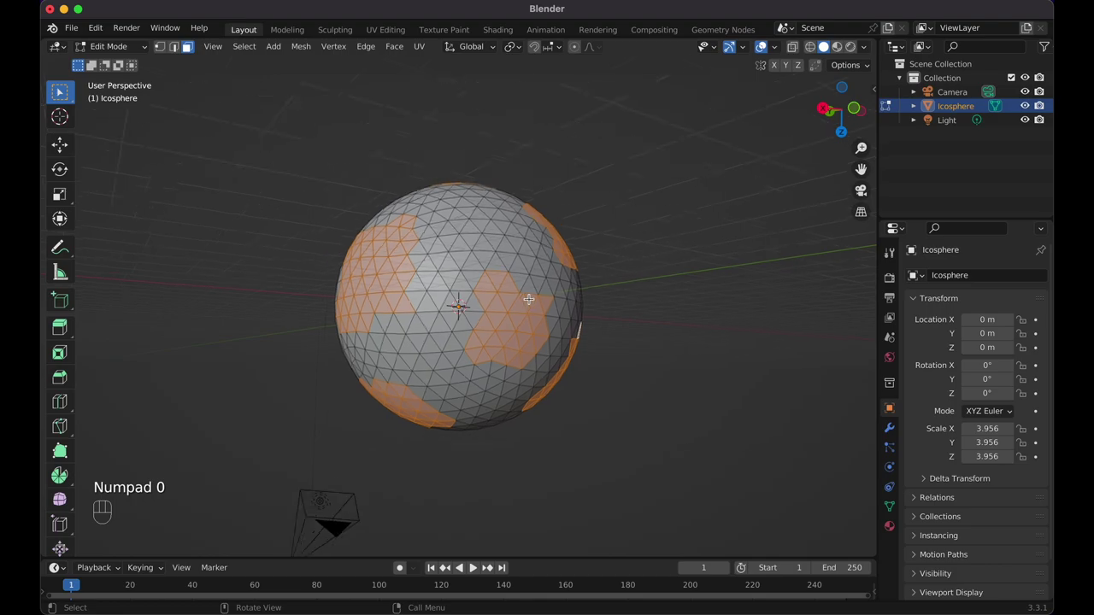
{"action": "scroll", "coordinate": [528, 299], "scroll_direction": "up", "scroll_amount": 5}
{"action": "scroll", "coordinate": [528, 299], "scroll_direction": "left", "scroll_amount": 10}
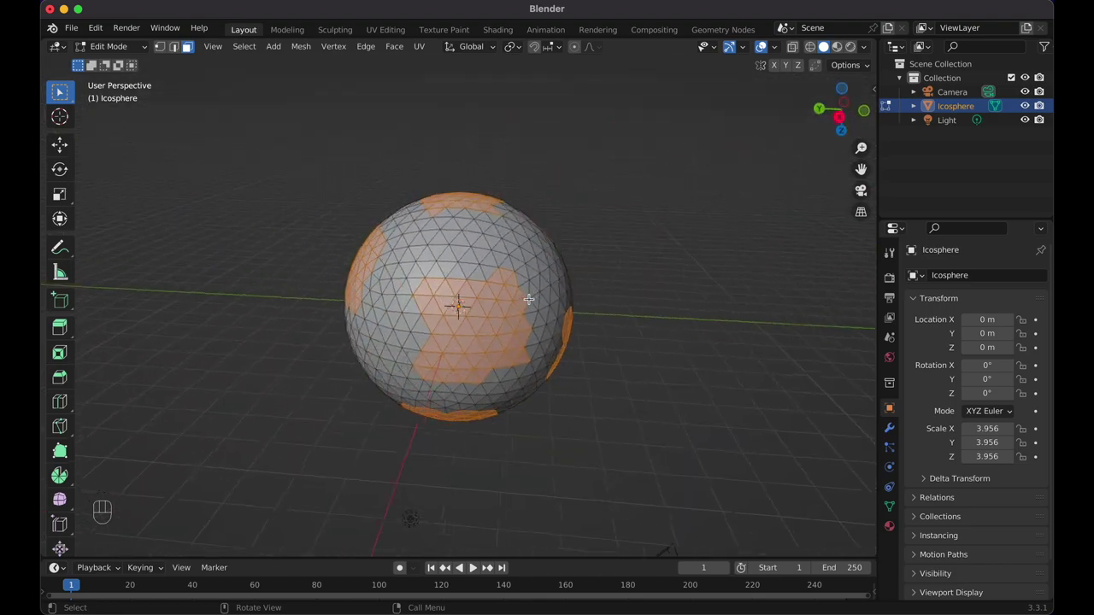
{"action": "scroll", "coordinate": [528, 299], "scroll_direction": "right", "scroll_amount": 15}
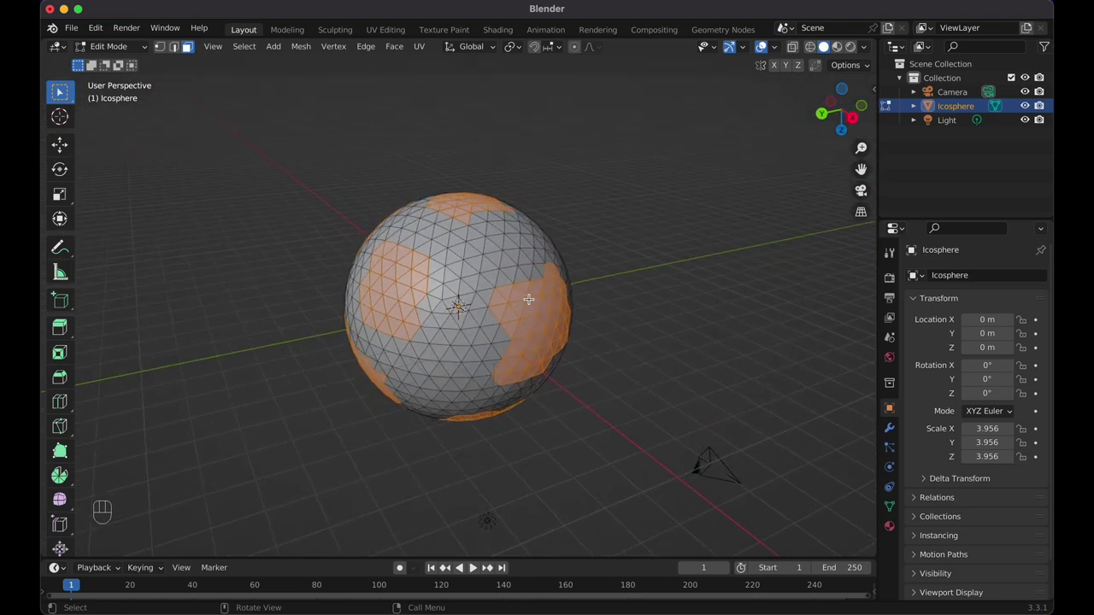
{"action": "scroll", "coordinate": [529, 299], "scroll_direction": "right", "scroll_amount": 15}
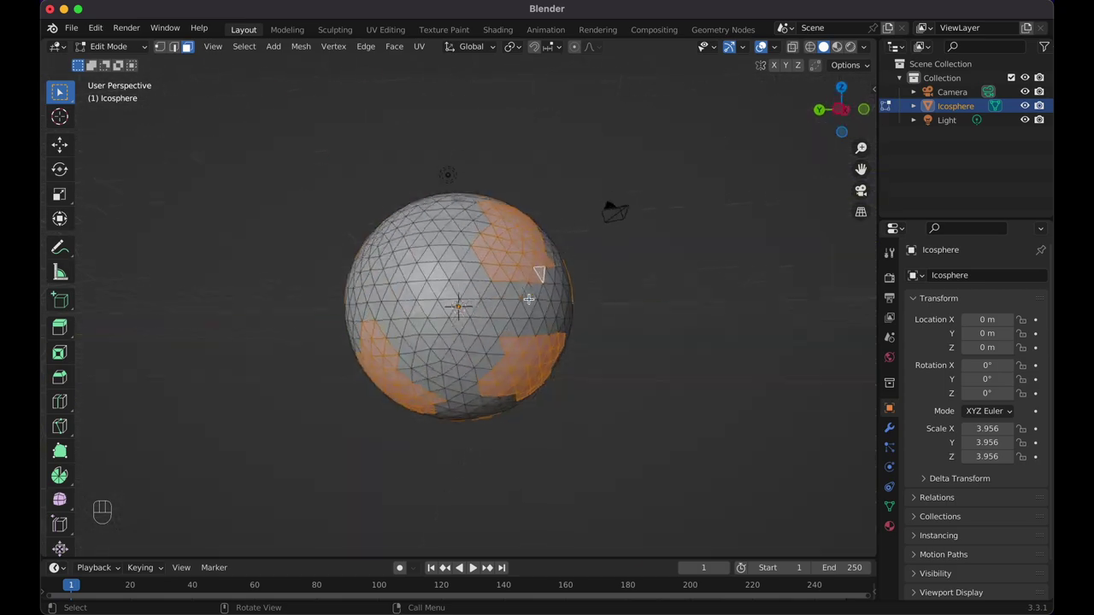
{"action": "scroll", "coordinate": [529, 299], "scroll_direction": "right", "scroll_amount": 15}
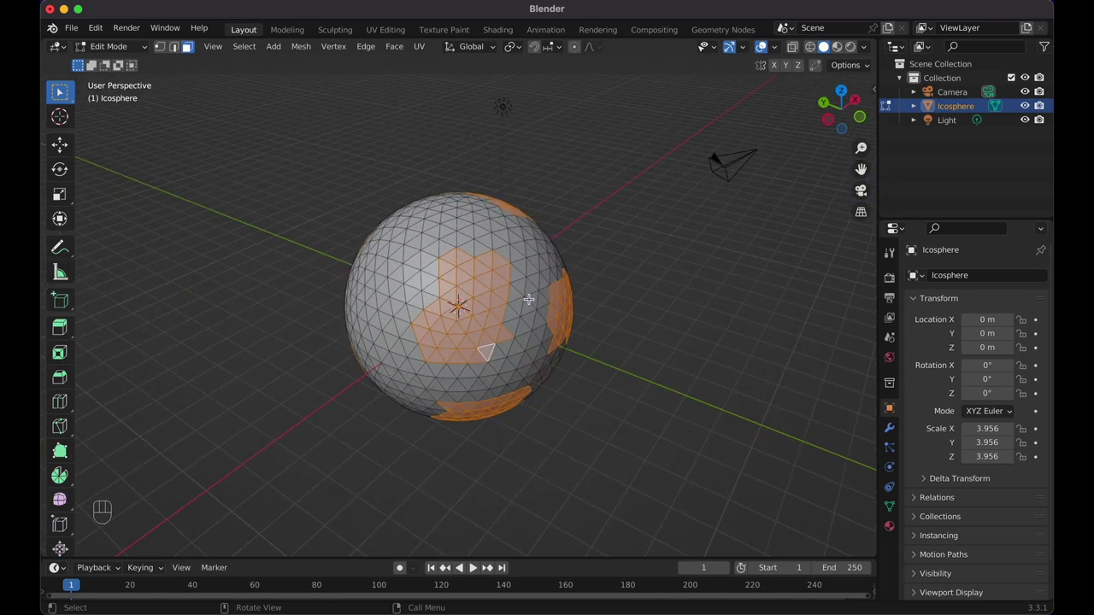
{"action": "left_click_drag", "start_coordinate": [406, 250], "coordinate": [450, 304], "text": "shift"}
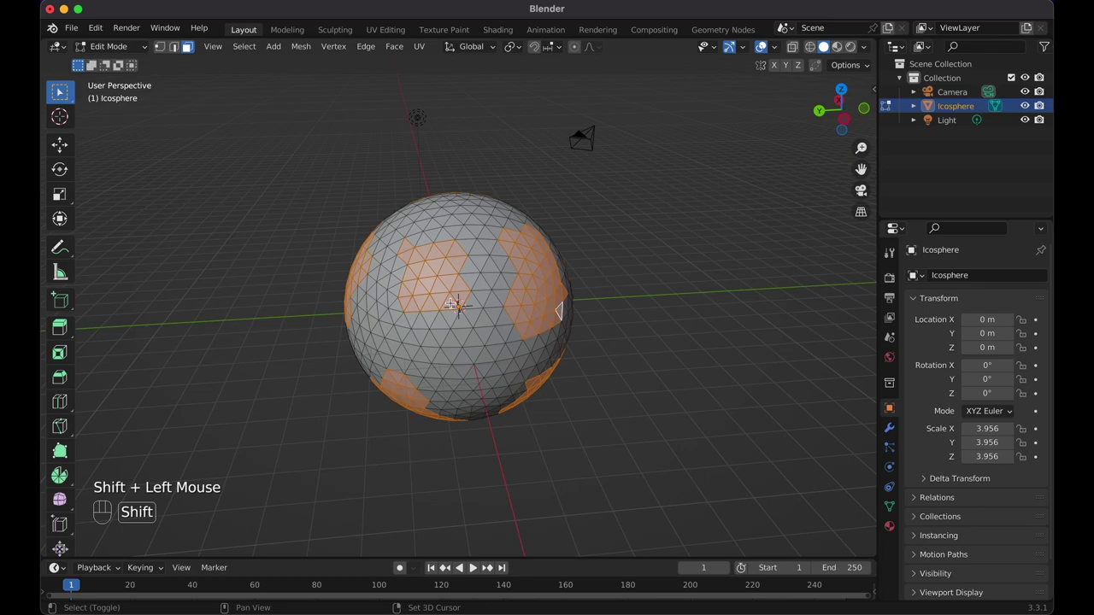
{"action": "scroll", "coordinate": [449, 304], "scroll_direction": "right", "scroll_amount": 5}
{"action": "scroll", "coordinate": [454, 306], "scroll_direction": "right", "scroll_amount": 15}
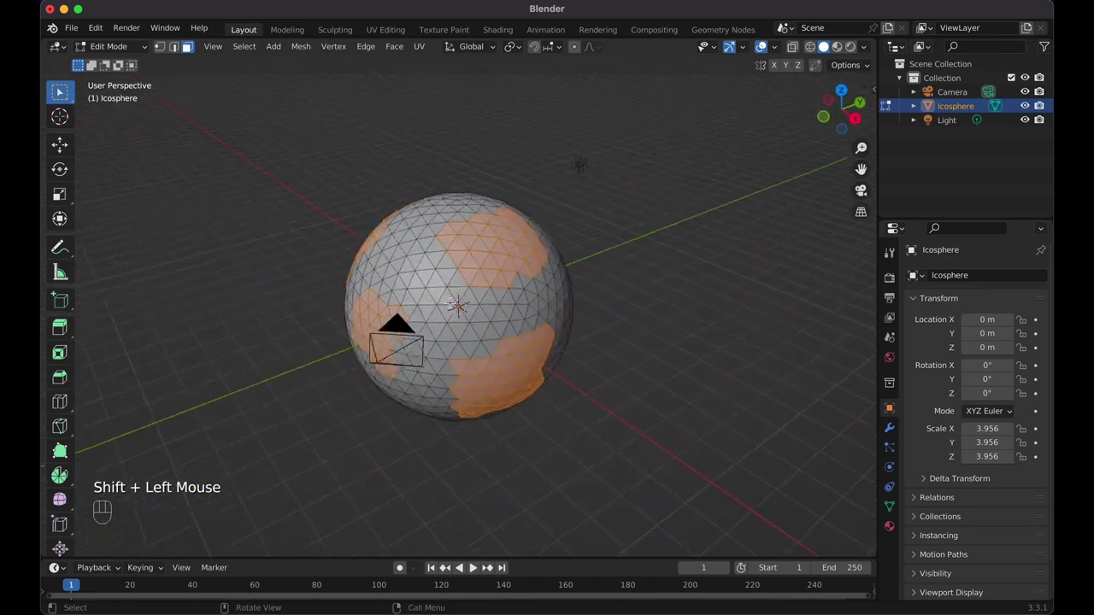
Extrude the selected continent faces along their normals by about 0.0994 m.
{"action": "scroll", "coordinate": [454, 306], "scroll_direction": "right", "scroll_amount": 4}
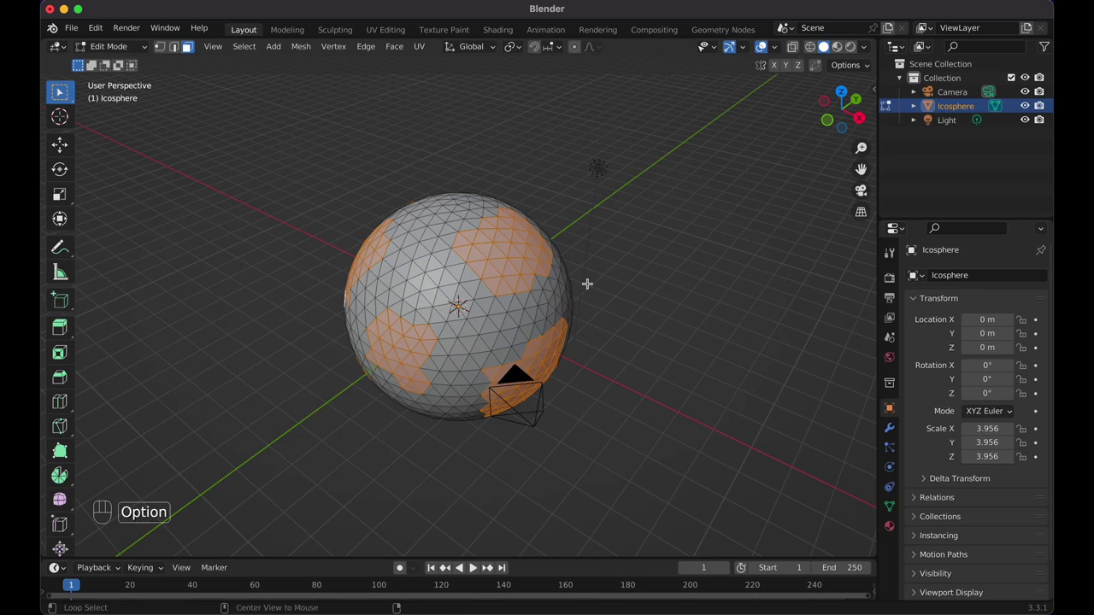
{"action": "key", "text": "alt+e"}
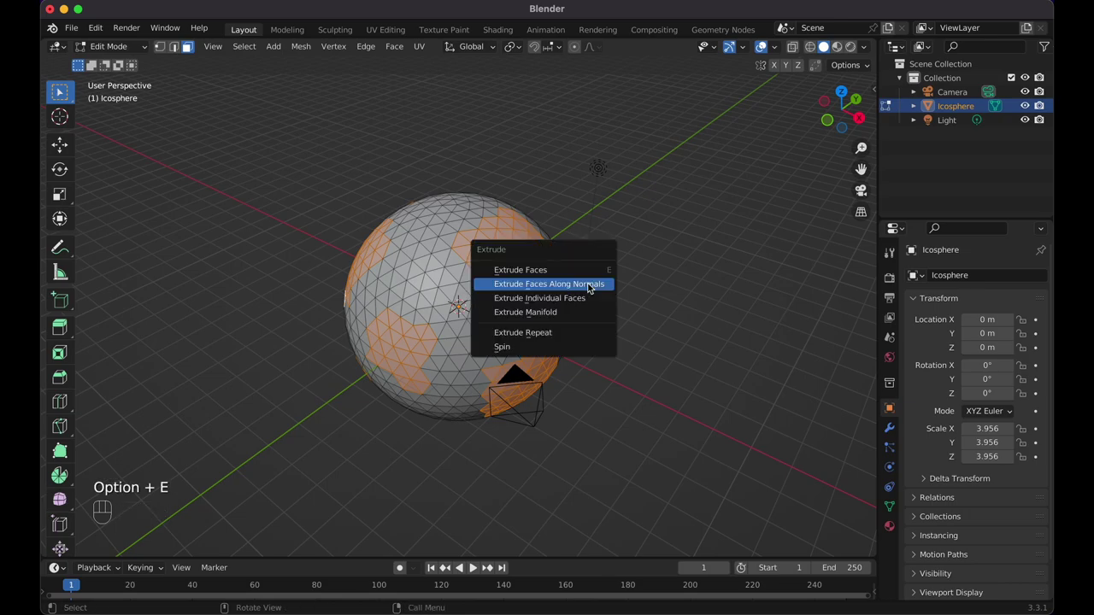
{"action": "left_click", "coordinate": [588, 285]}
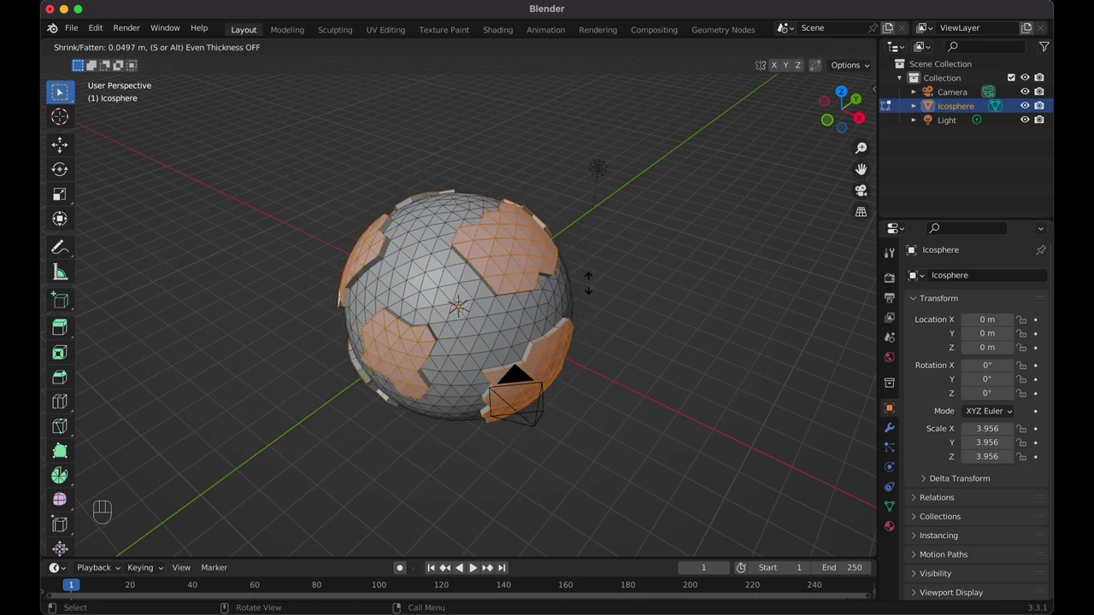
{"action": "left_click", "coordinate": [588, 282]}
Extrude the raised continent faces along their normals a second time, by about 0.0327 m.
{"action": "scroll", "coordinate": [506, 218], "scroll_direction": "up", "scroll_amount": 5}
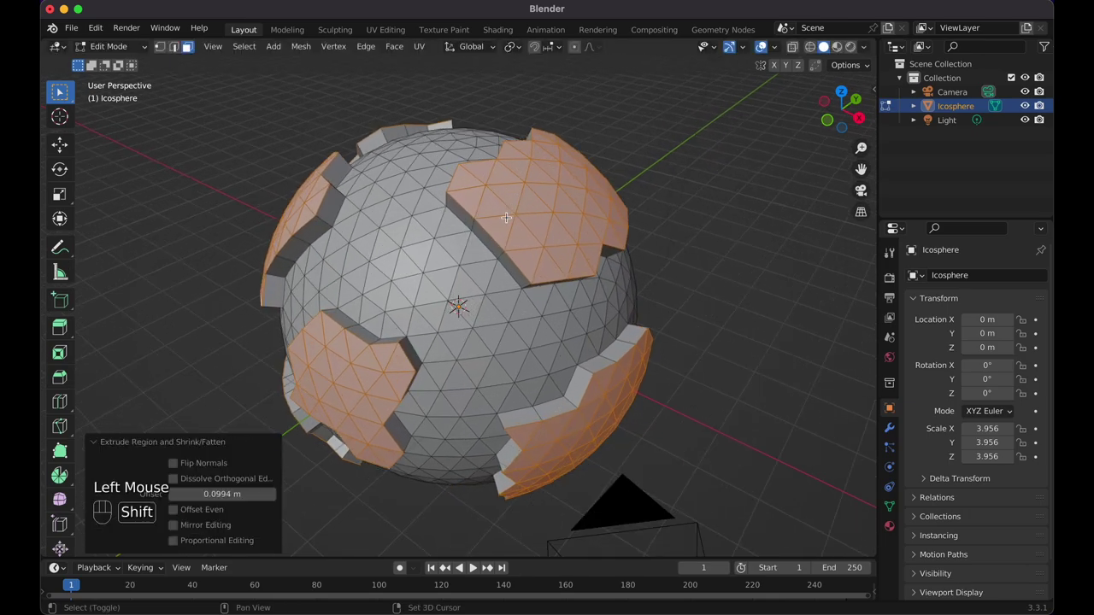
{"action": "scroll", "coordinate": [506, 218], "scroll_direction": "up", "scroll_amount": 4, "text": "shift"}
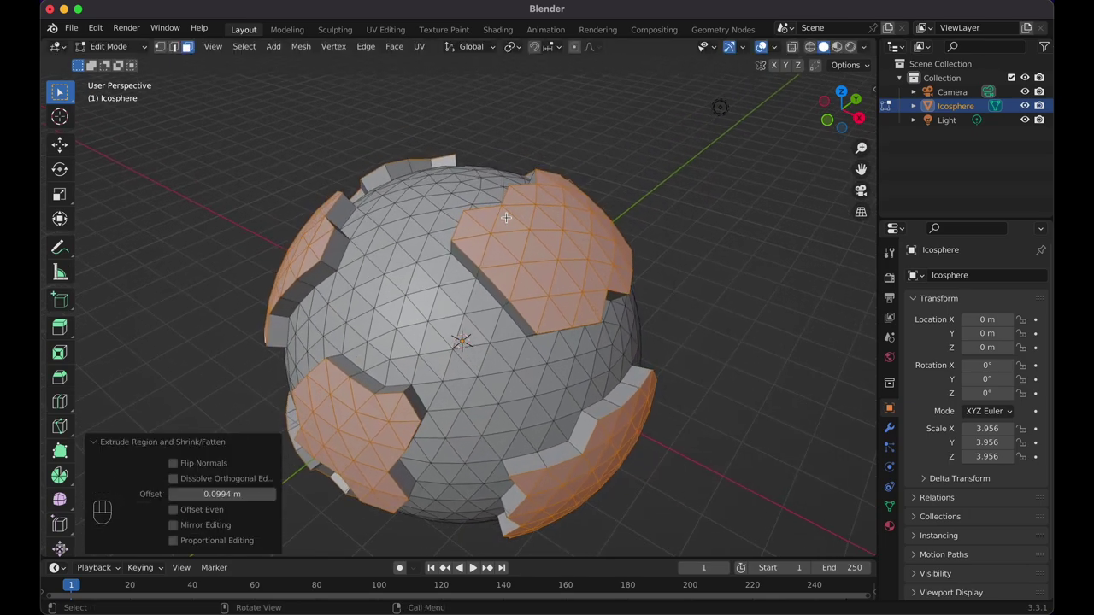
{"action": "key", "text": "alt+e"}
{"action": "left_click", "coordinate": [506, 218]}
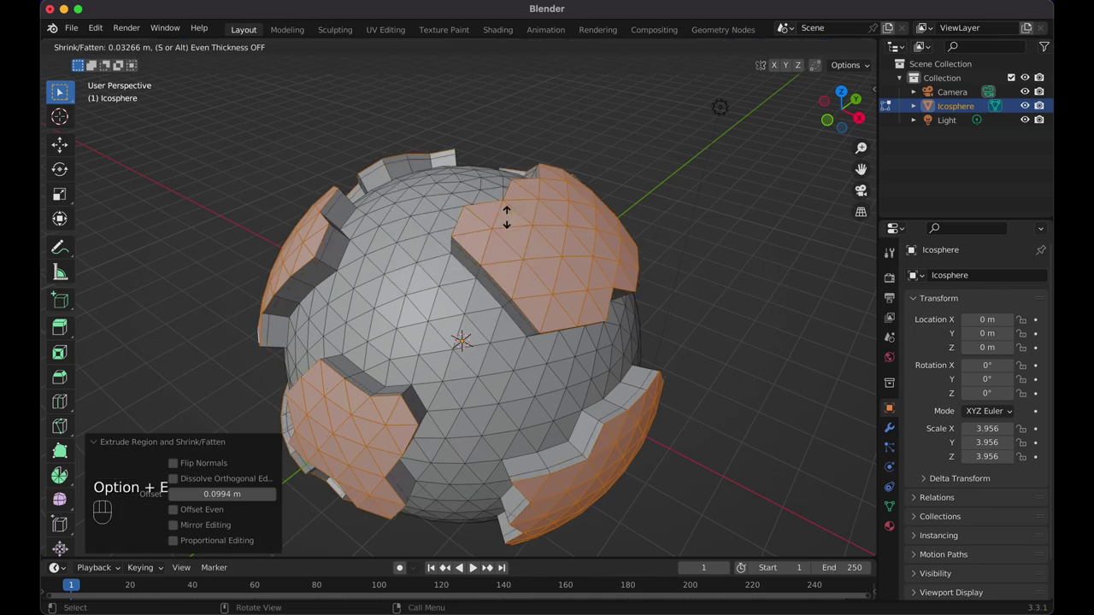
{"action": "left_click", "coordinate": [507, 217]}
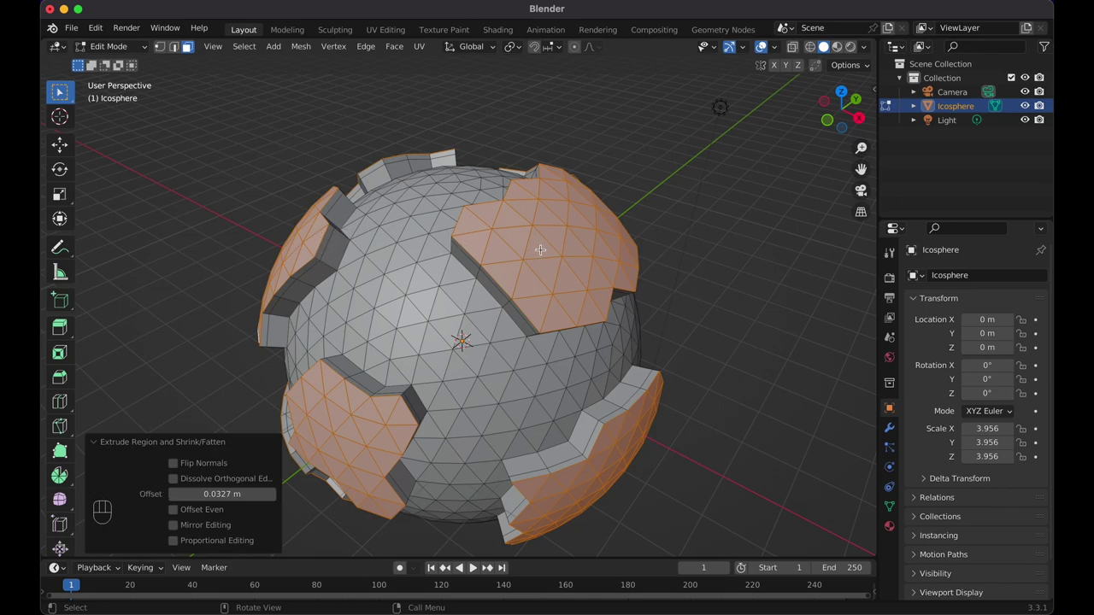
Switch the viewport to material preview, show the sphere's material settings, and grow the face selection twice to take in the continents' side walls.
{"action": "left_click", "coordinate": [837, 47]}
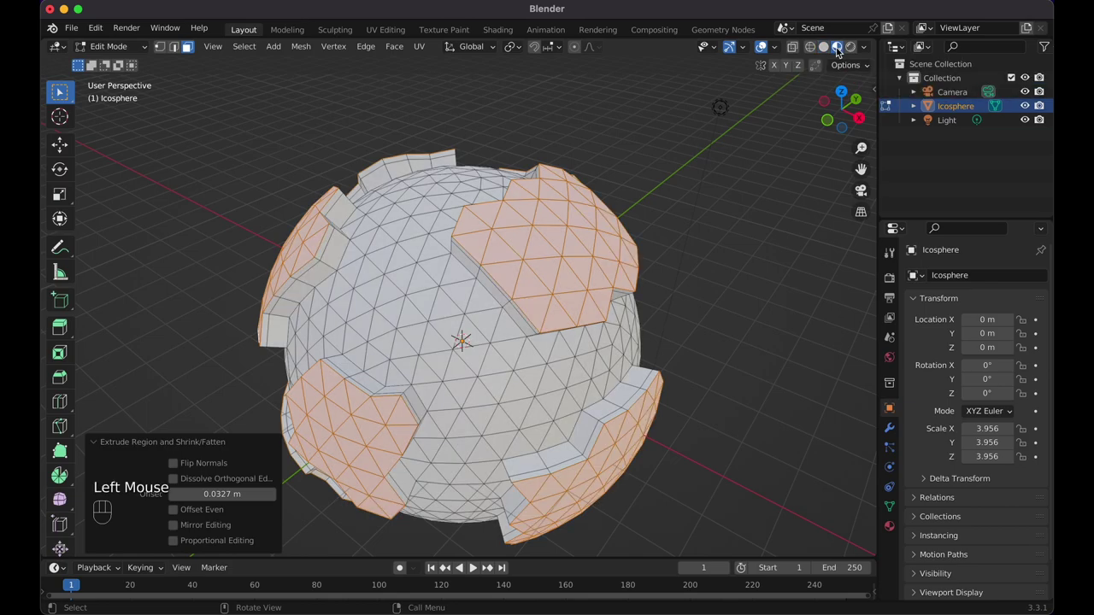
{"action": "left_click", "coordinate": [889, 525]}
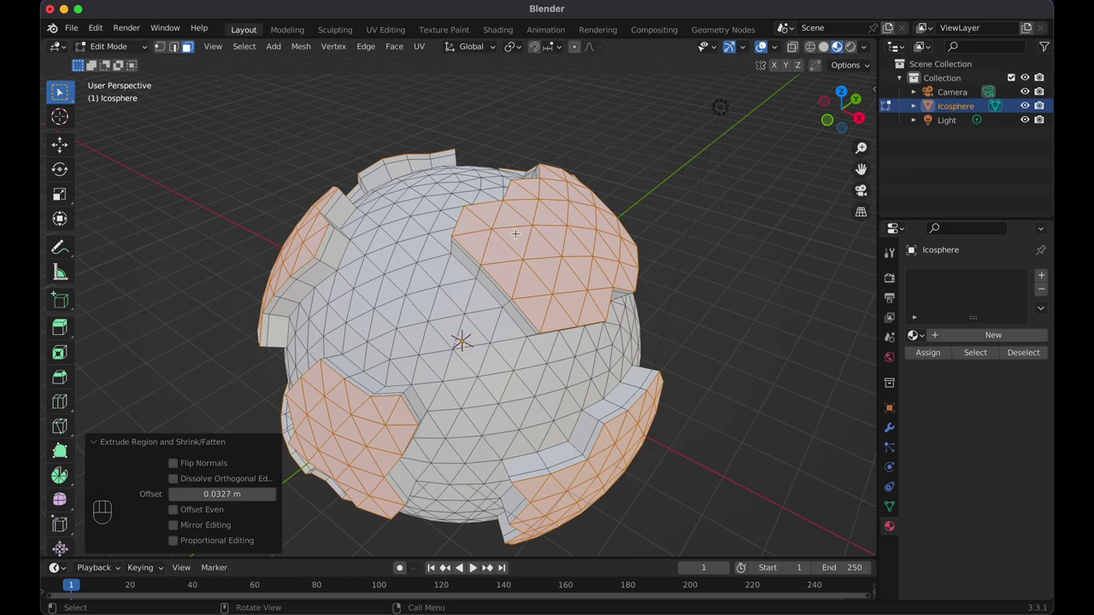
{"action": "key", "text": "super"}
{"action": "key", "text": "super+KP_Add"}
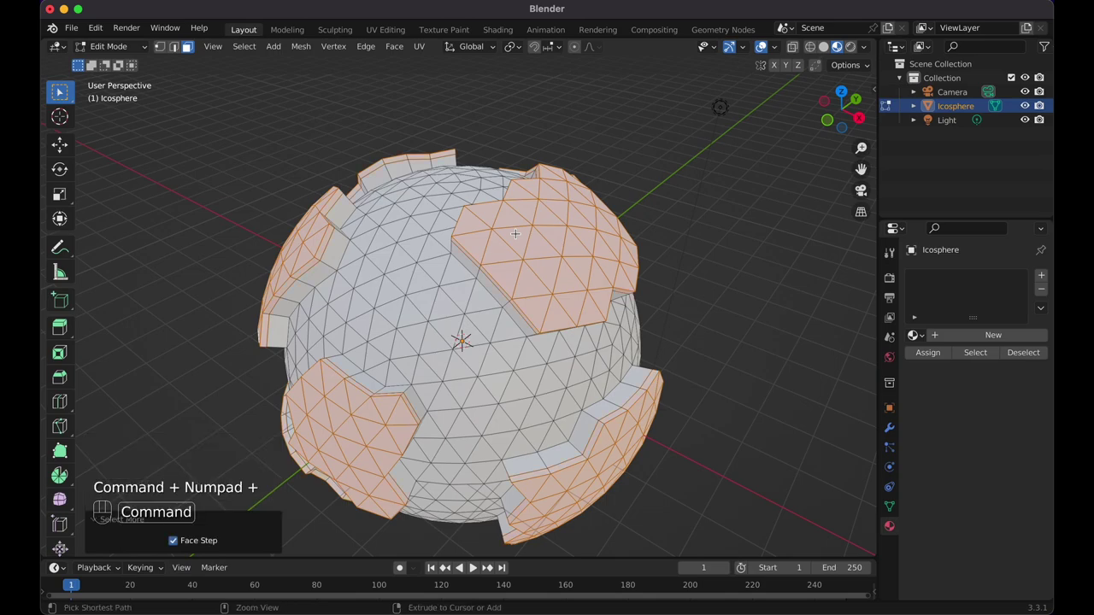
{"action": "key", "text": "super+KP_Add"}
Create a first material for the sphere and set its base color to a light salmon pink.
{"action": "left_click", "coordinate": [956, 338]}
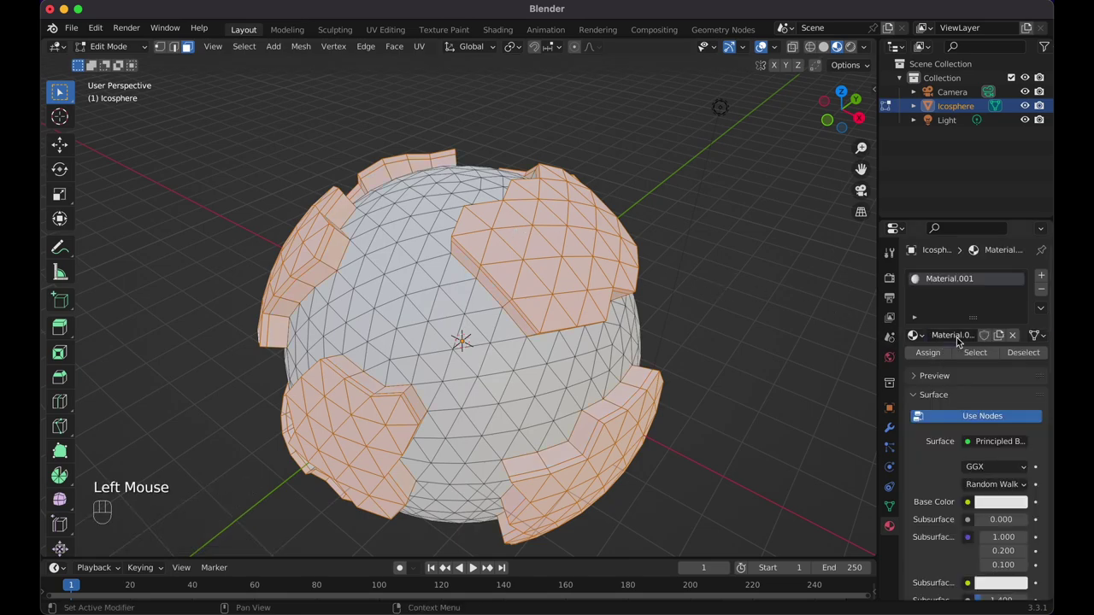
{"action": "left_click", "coordinate": [986, 503]}
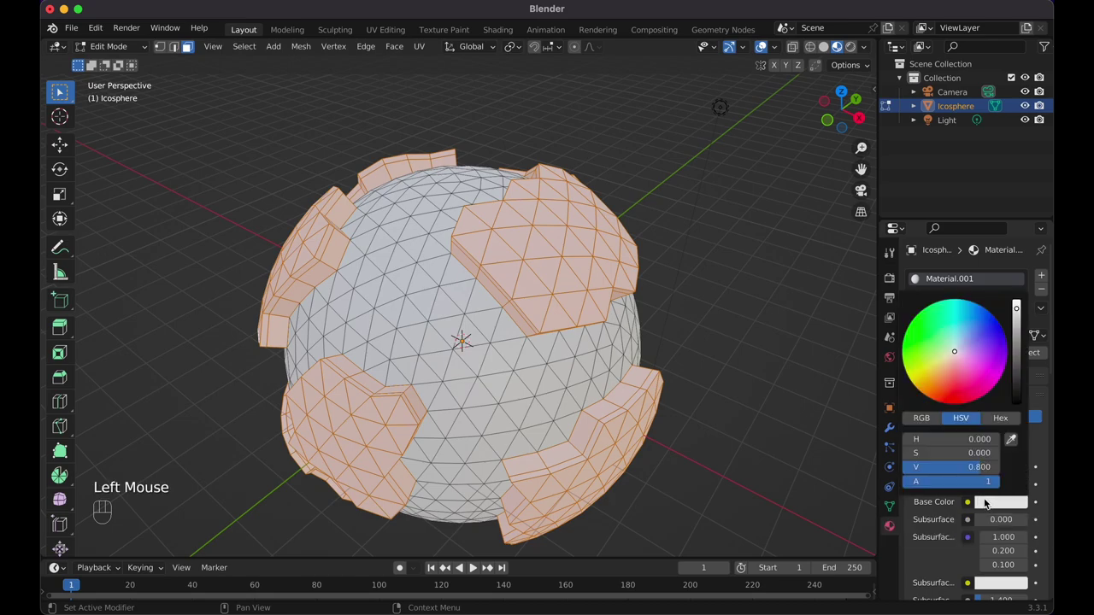
{"action": "left_click_drag", "start_coordinate": [949, 358], "coordinate": [950, 359]}
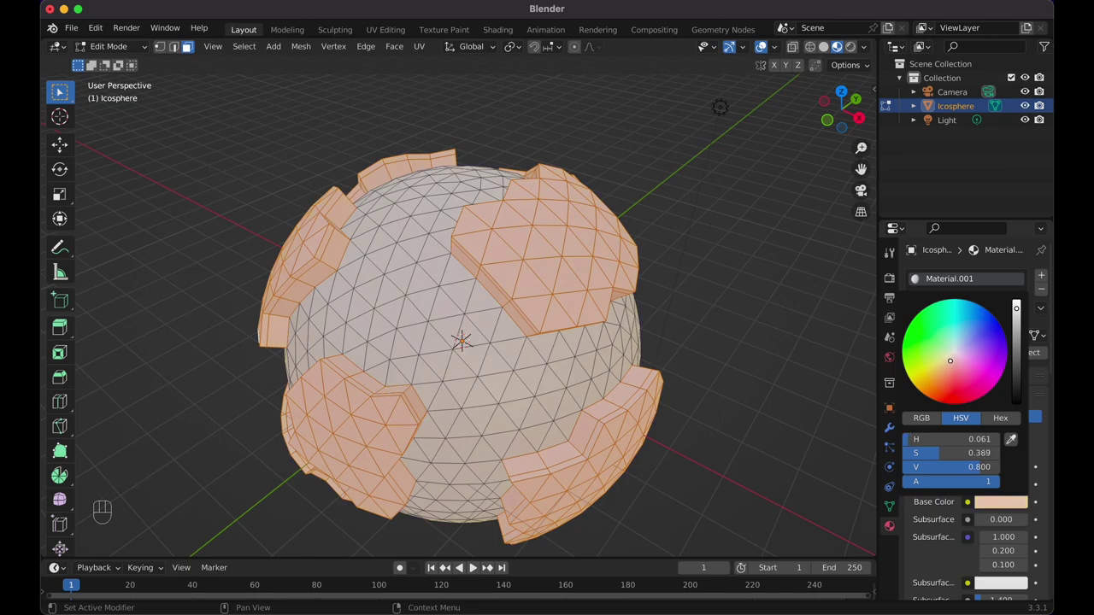
{"action": "left_click_drag", "start_coordinate": [952, 364], "coordinate": [950, 365]}
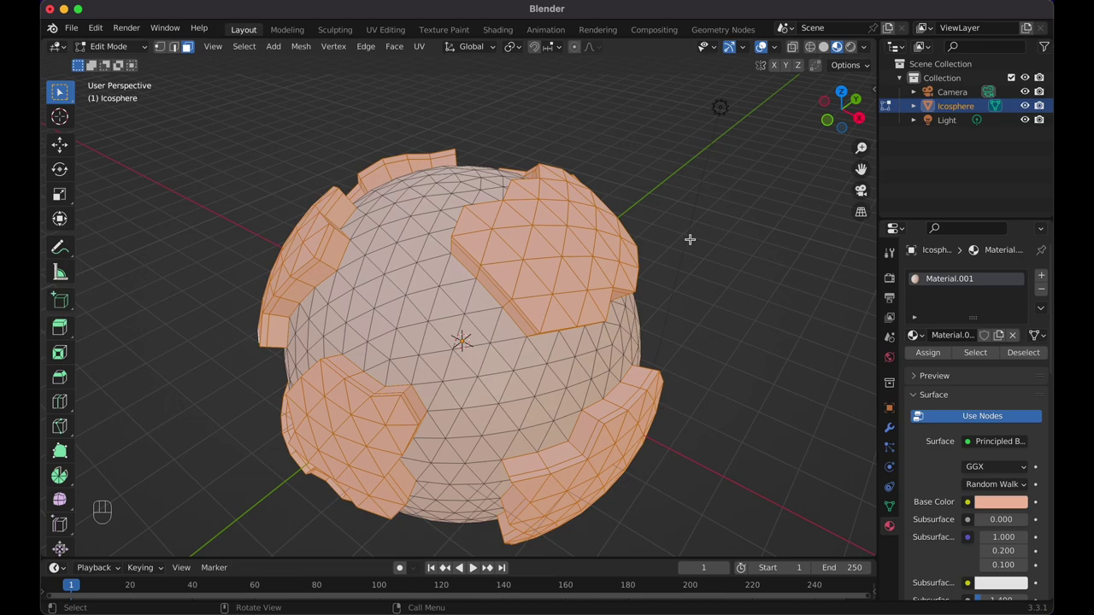
Add a second material slot with a new material and set its base color to bright green.
{"action": "left_click", "coordinate": [1041, 276]}
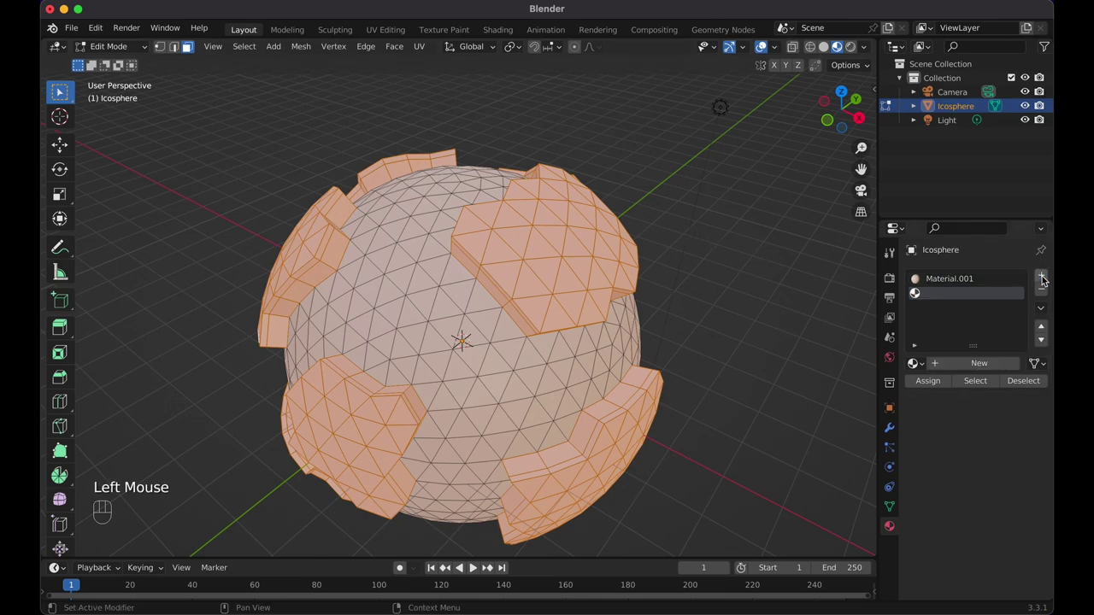
{"action": "left_click", "coordinate": [951, 363]}
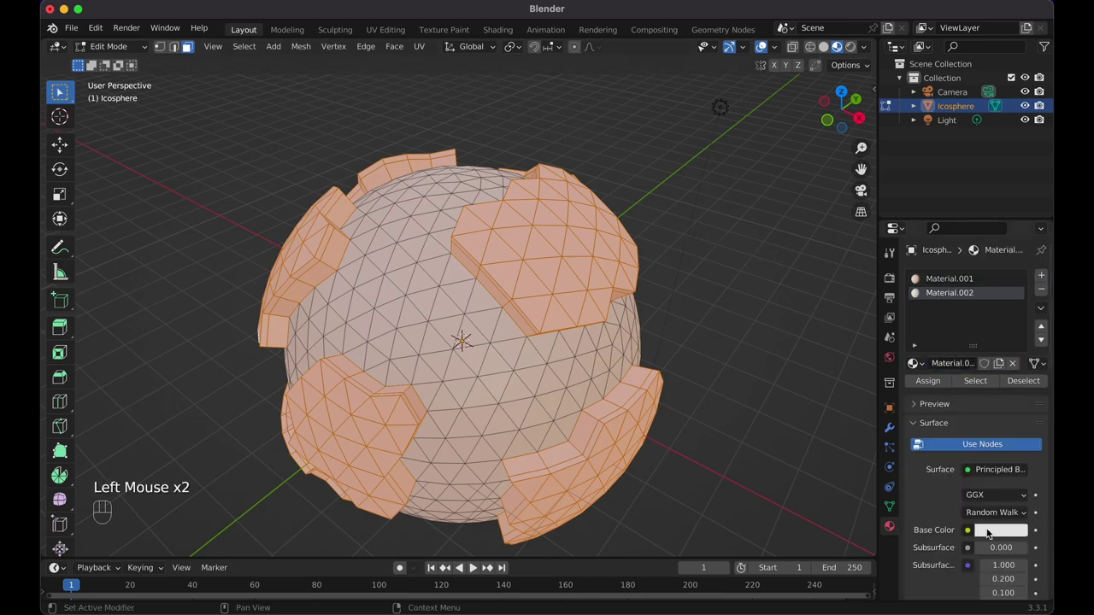
{"action": "left_click", "coordinate": [990, 530]}
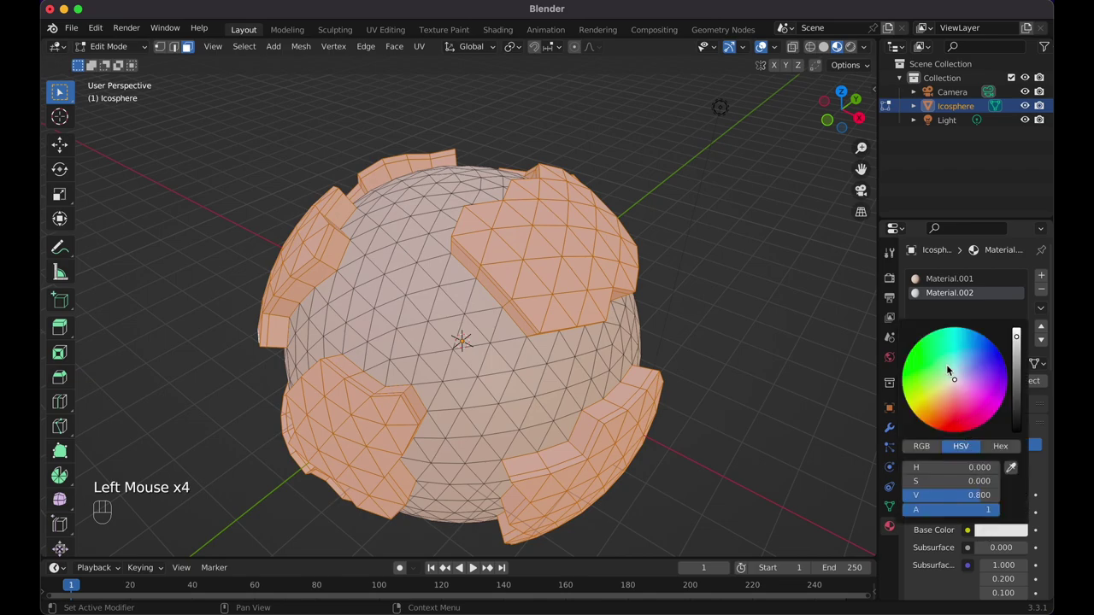
{"action": "left_click_drag", "start_coordinate": [949, 374], "coordinate": [910, 352]}
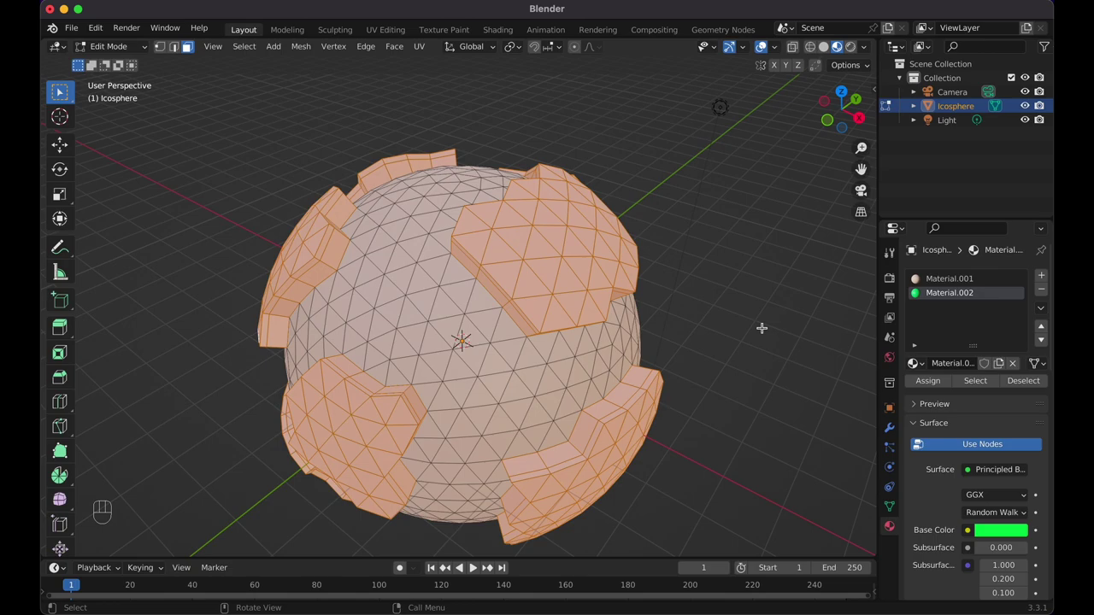
Shrink the face selection once to the continents' tops and thin upper rims, and assign the green material to it.
{"action": "key", "text": "super+KP_Subtract"}
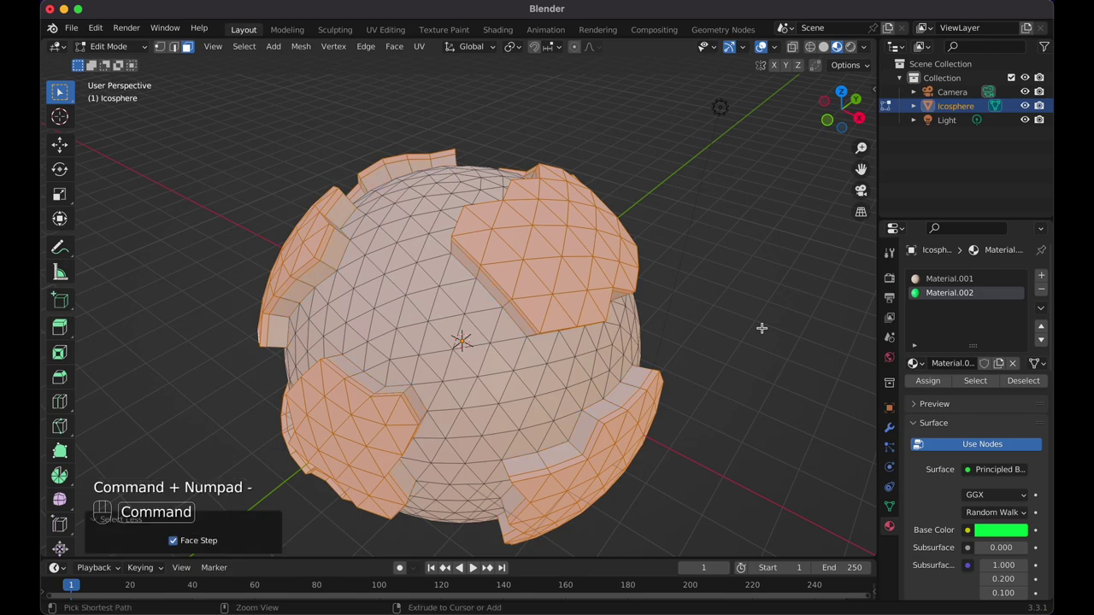
{"action": "scroll", "coordinate": [762, 328], "scroll_direction": "down", "scroll_amount": 10}
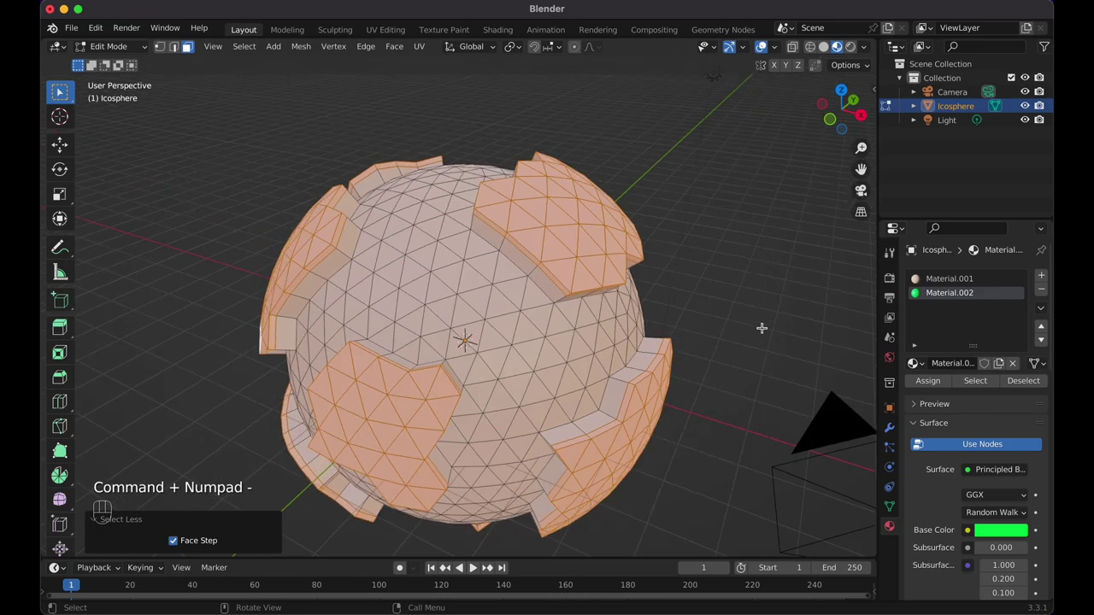
{"action": "scroll", "coordinate": [762, 329], "scroll_direction": "up", "scroll_amount": 4}
{"action": "scroll", "coordinate": [761, 328], "scroll_direction": "down", "scroll_amount": 5}
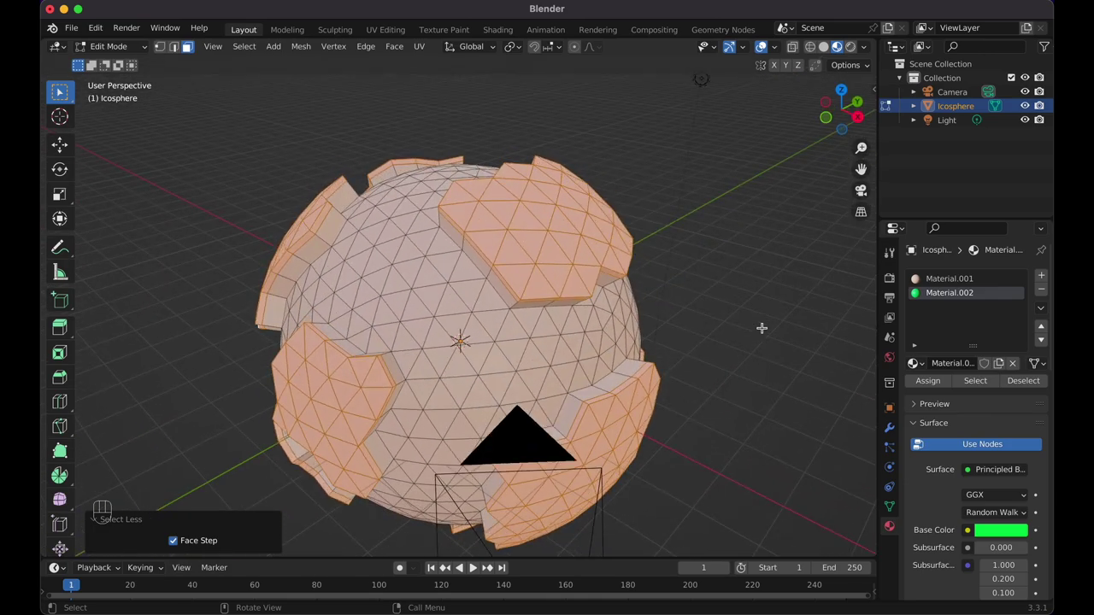
{"action": "left_click", "coordinate": [824, 47]}
{"action": "scroll", "coordinate": [665, 217], "scroll_direction": "left", "scroll_amount": 5}
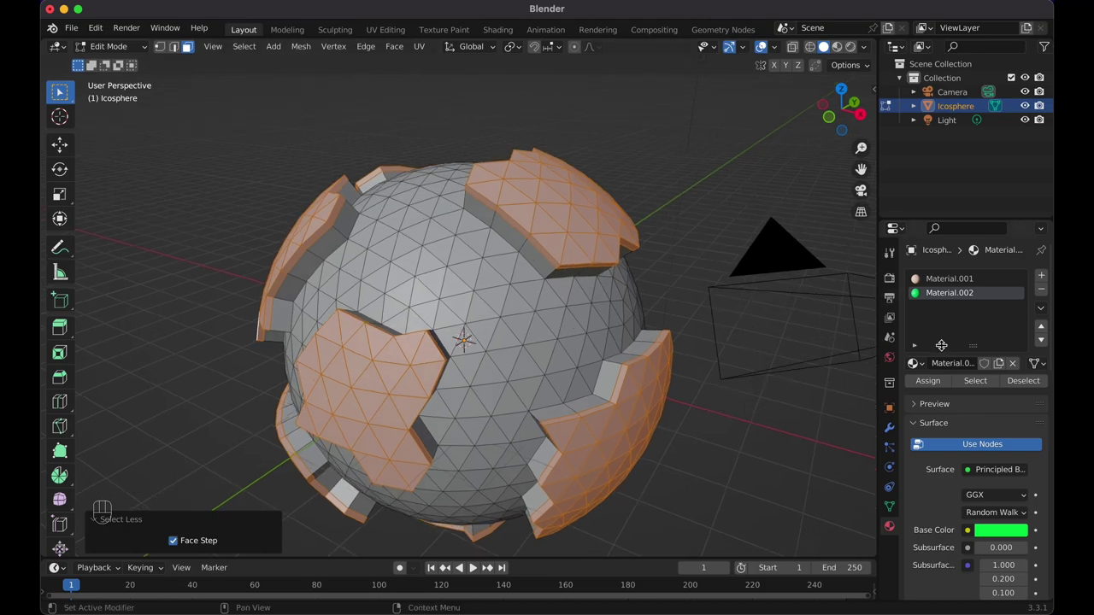
{"action": "left_click", "coordinate": [927, 381]}
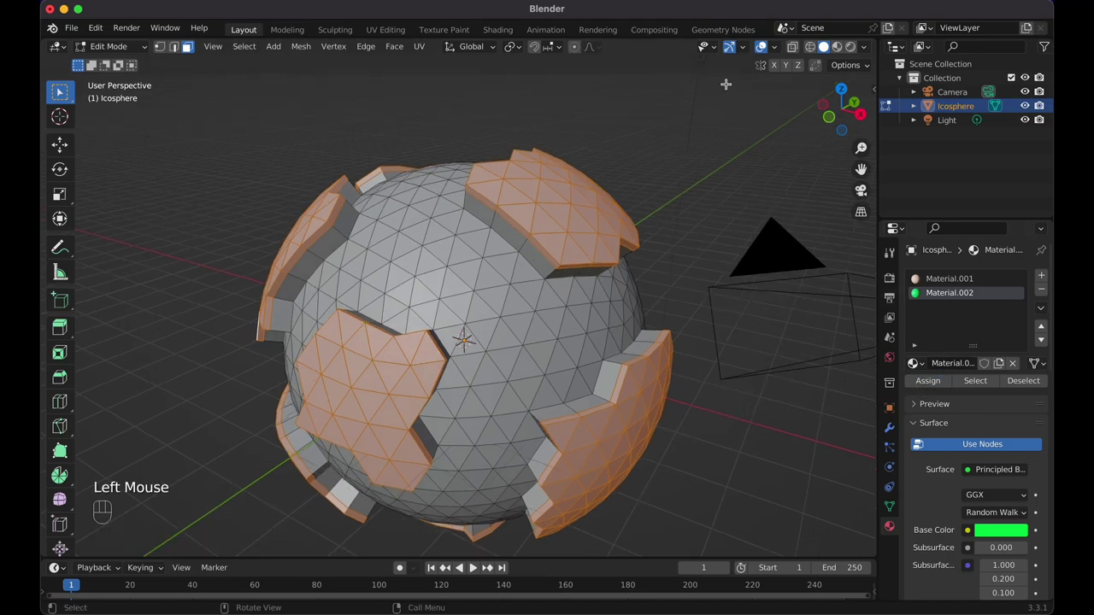
{"action": "left_click", "coordinate": [836, 50]}
Leave edit mode and examine the two-colored planet from several sides, checking the continents' tops and side walls.
{"action": "scroll", "coordinate": [645, 172], "scroll_direction": "right", "scroll_amount": 5}
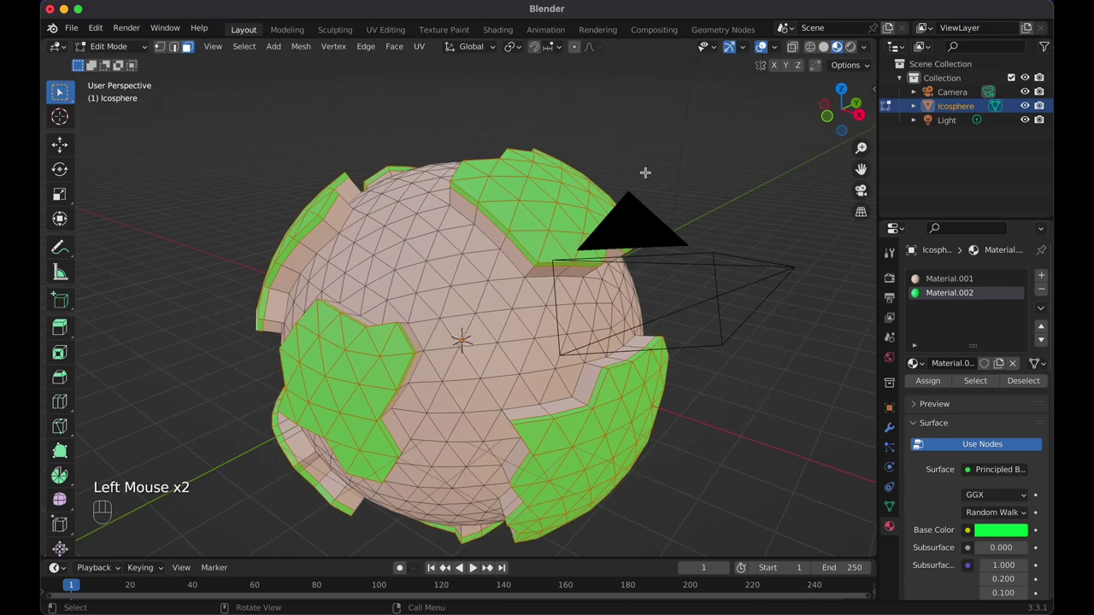
{"action": "scroll", "coordinate": [645, 172], "scroll_direction": "down", "scroll_amount": 10}
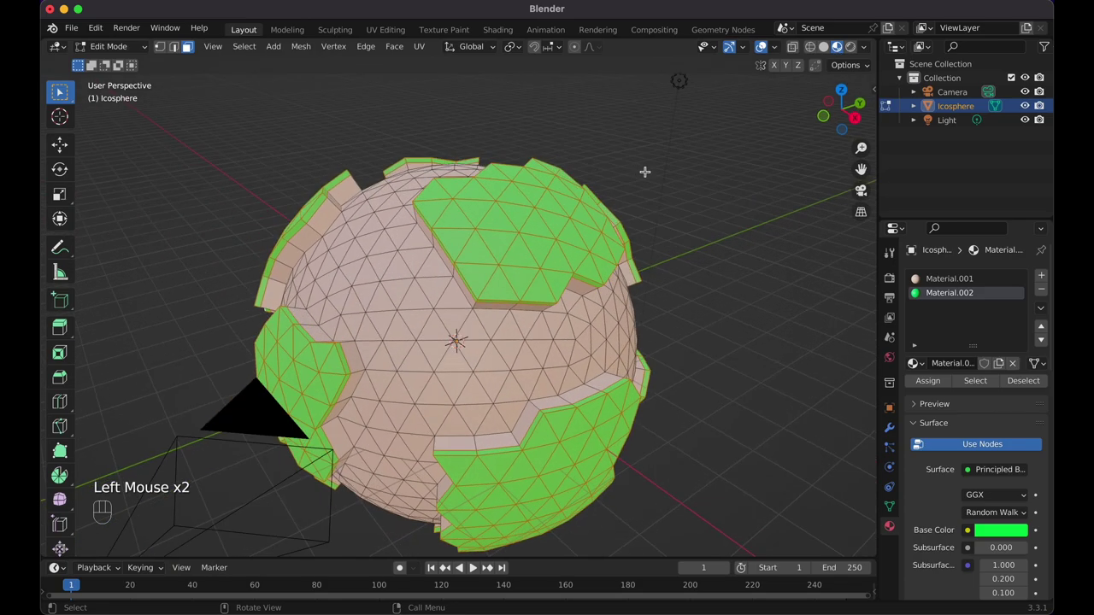
{"action": "key", "text": "Tab"}
{"action": "scroll", "coordinate": [645, 173], "scroll_direction": "left", "scroll_amount": 8}
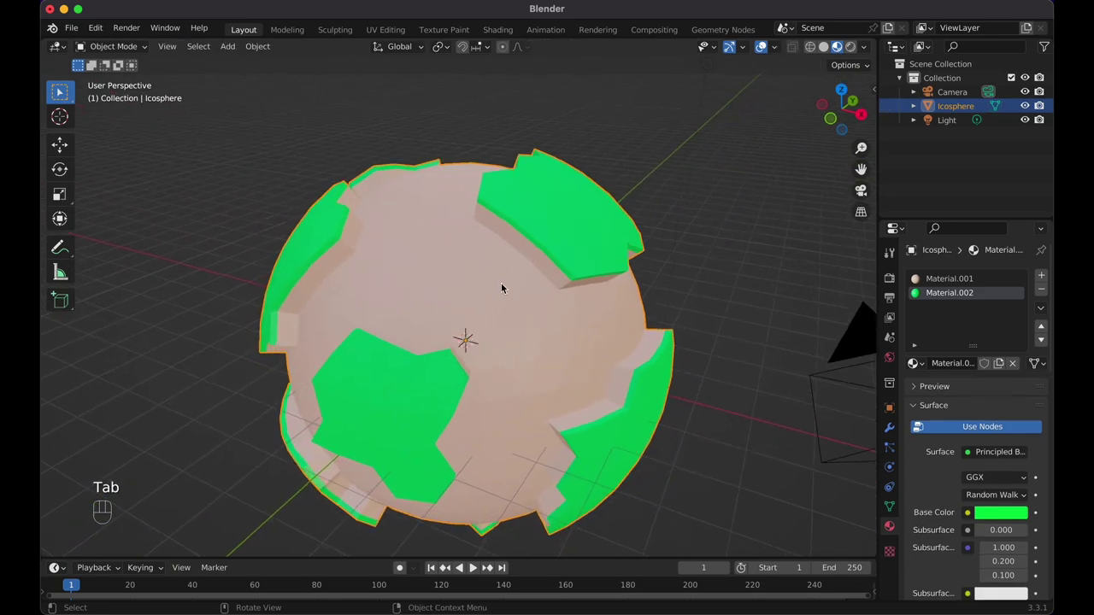
{"action": "scroll", "coordinate": [498, 293], "scroll_direction": "down", "scroll_amount": 15}
{"action": "scroll", "coordinate": [498, 295], "scroll_direction": "down", "scroll_amount": 15}
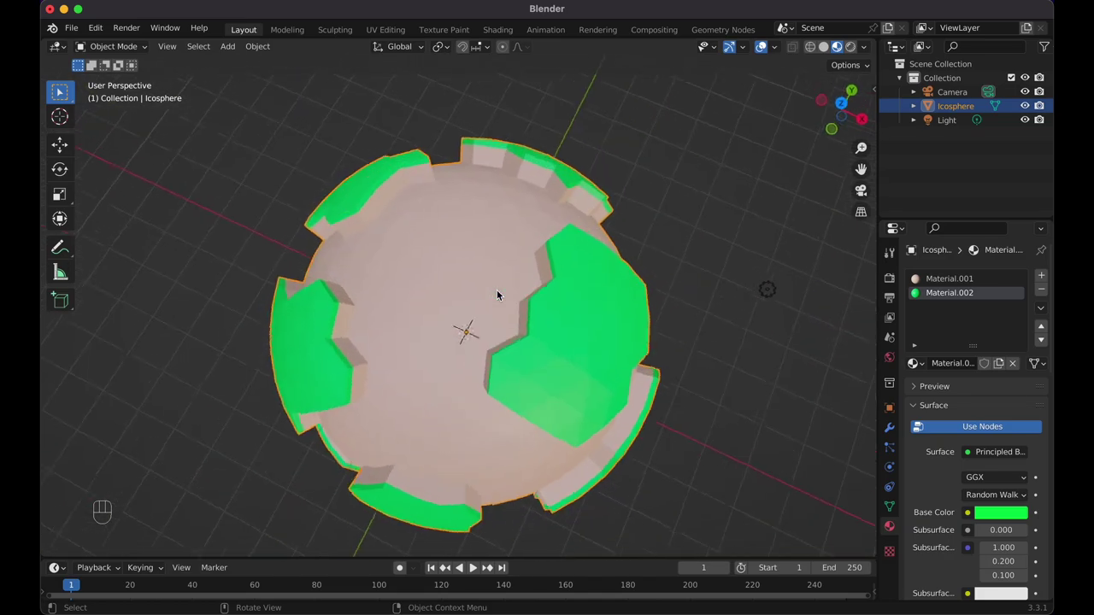
{"action": "scroll", "coordinate": [497, 295], "scroll_direction": "down", "scroll_amount": 15}
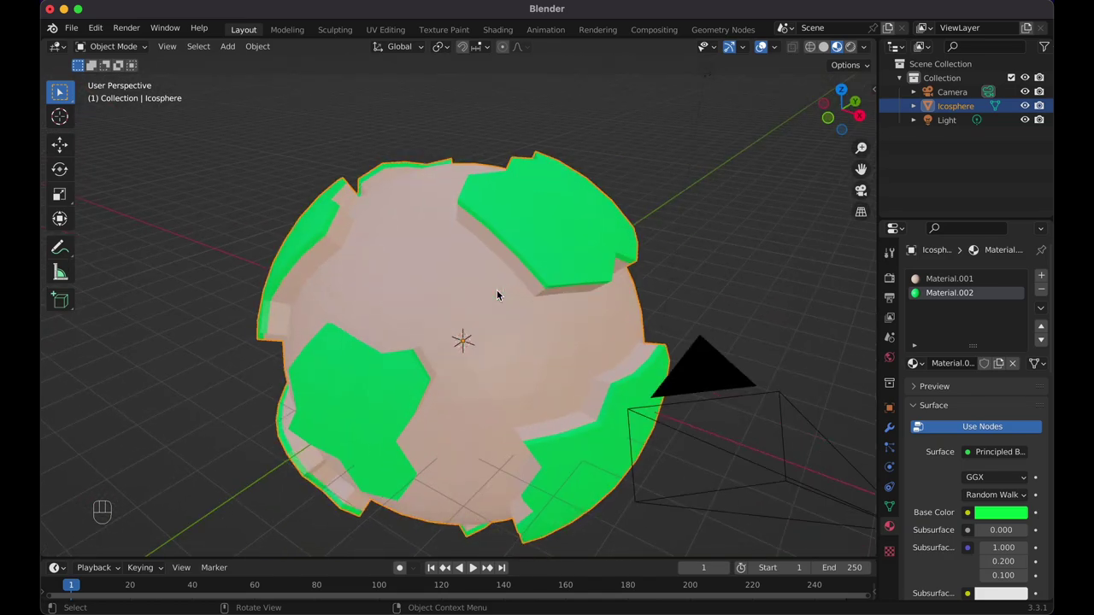
{"action": "scroll", "coordinate": [497, 295], "scroll_direction": "down", "scroll_amount": 12}
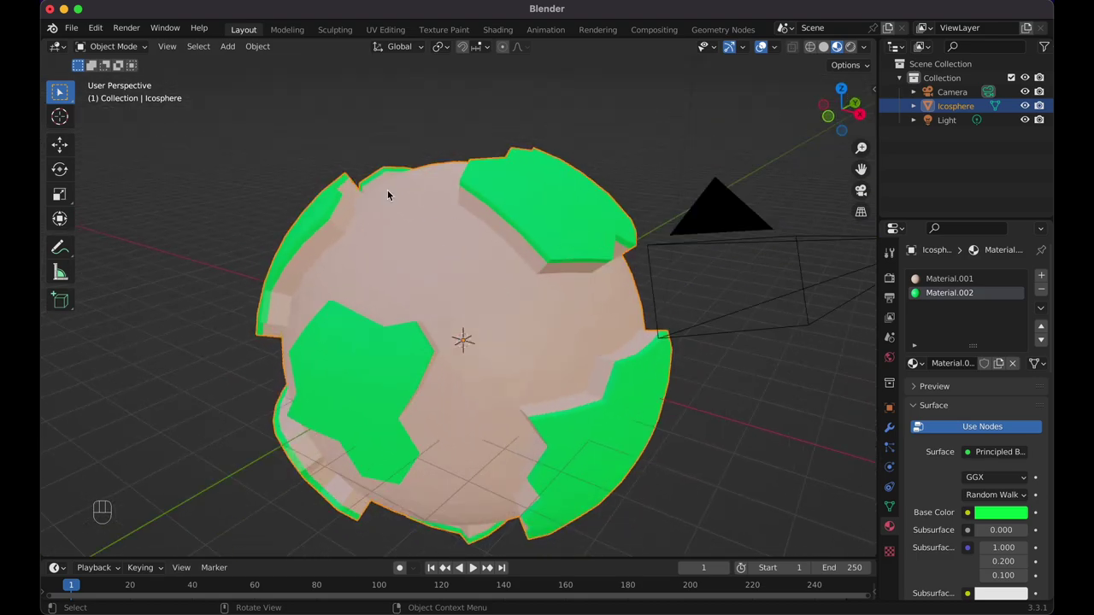
{"action": "scroll", "coordinate": [387, 192], "scroll_direction": "down", "scroll_amount": 4}
Return to mesh editing and try to box-select the faces of the small green continent on the sphere's far side.
{"action": "left_click", "coordinate": [383, 230]}
{"action": "key", "text": "Tab"}
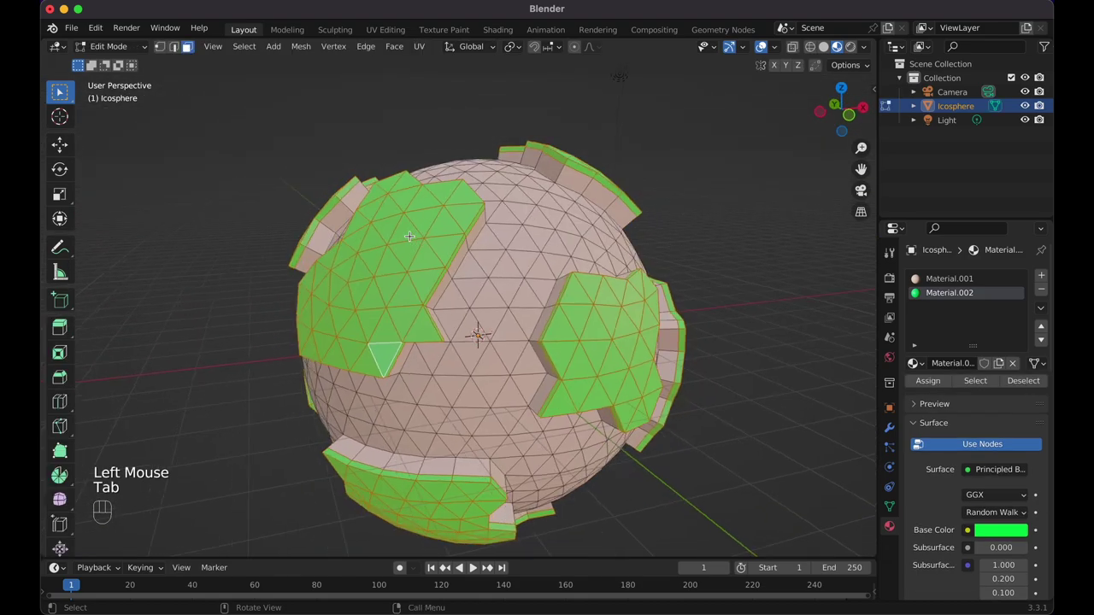
{"action": "scroll", "coordinate": [409, 236], "scroll_direction": "left", "scroll_amount": 5}
{"action": "scroll", "coordinate": [453, 235], "scroll_direction": "left", "scroll_amount": 6}
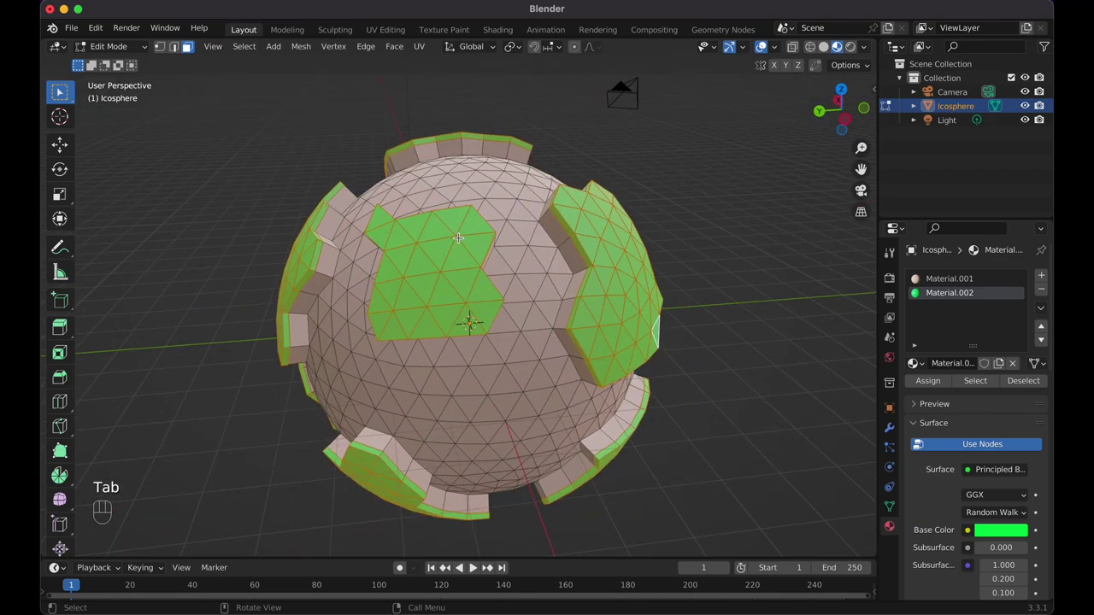
{"action": "left_click_drag", "start_coordinate": [375, 221], "coordinate": [408, 254]}
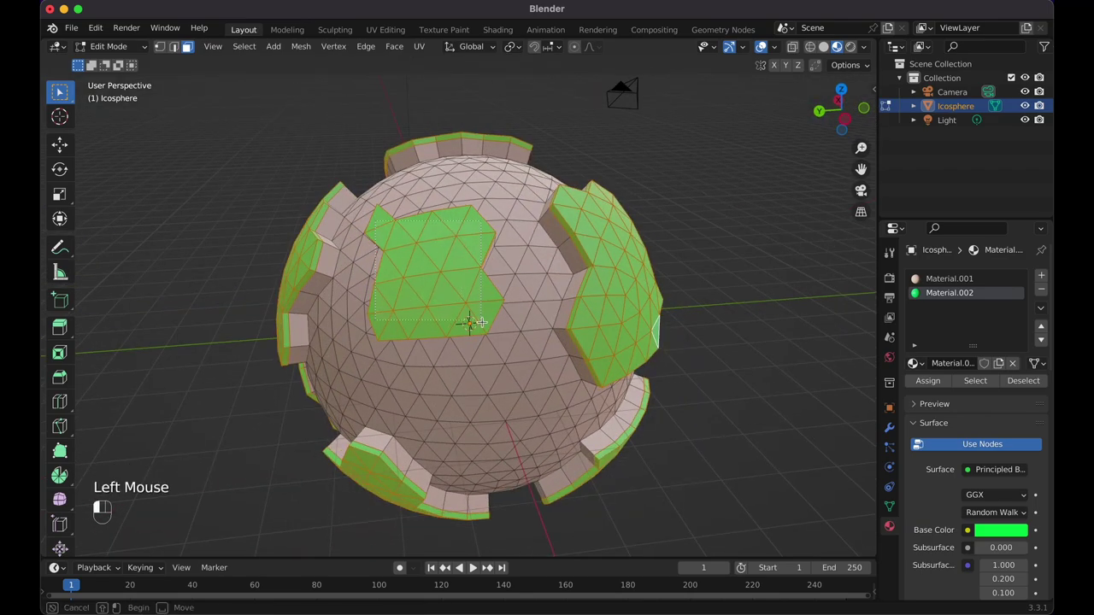
{"action": "left_click_drag", "start_coordinate": [479, 320], "coordinate": [485, 328]}
{"action": "scroll", "coordinate": [436, 267], "scroll_direction": "left", "scroll_amount": 5}
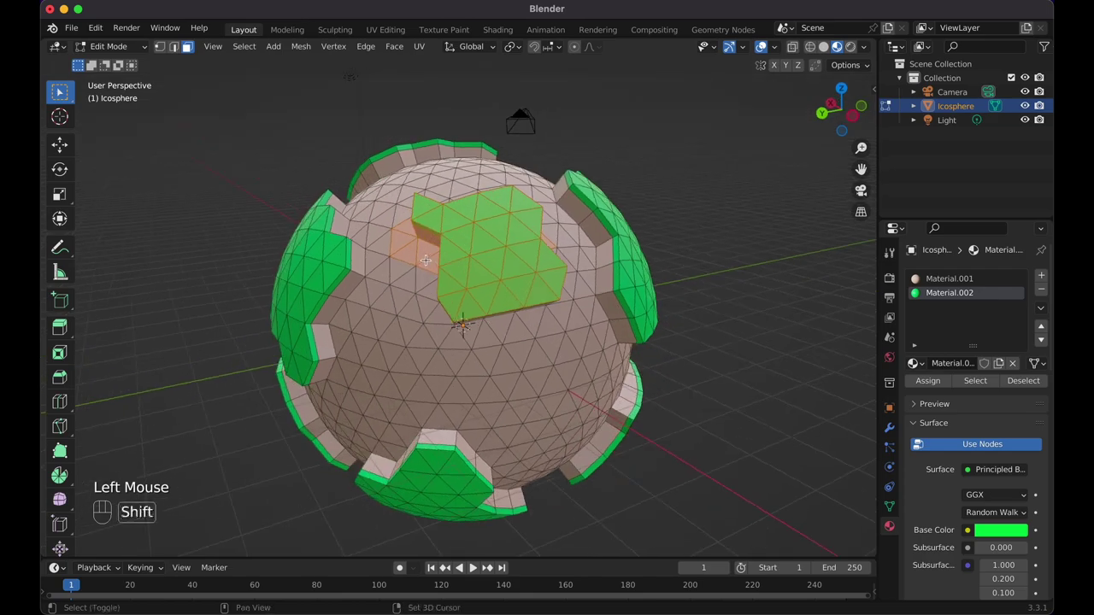
{"action": "left_click", "coordinate": [427, 241], "text": "shift"}
Reselect only the upper green top faces of the small continent, without the surrounding pink faces.
{"action": "left_click", "coordinate": [424, 203]}
{"action": "left_click", "coordinate": [429, 219], "text": "shift"}
{"action": "left_click", "coordinate": [445, 217], "text": "shift"}
{"action": "left_click", "coordinate": [464, 210], "text": "shift"}
{"action": "left_click", "coordinate": [524, 279], "text": "shift"}
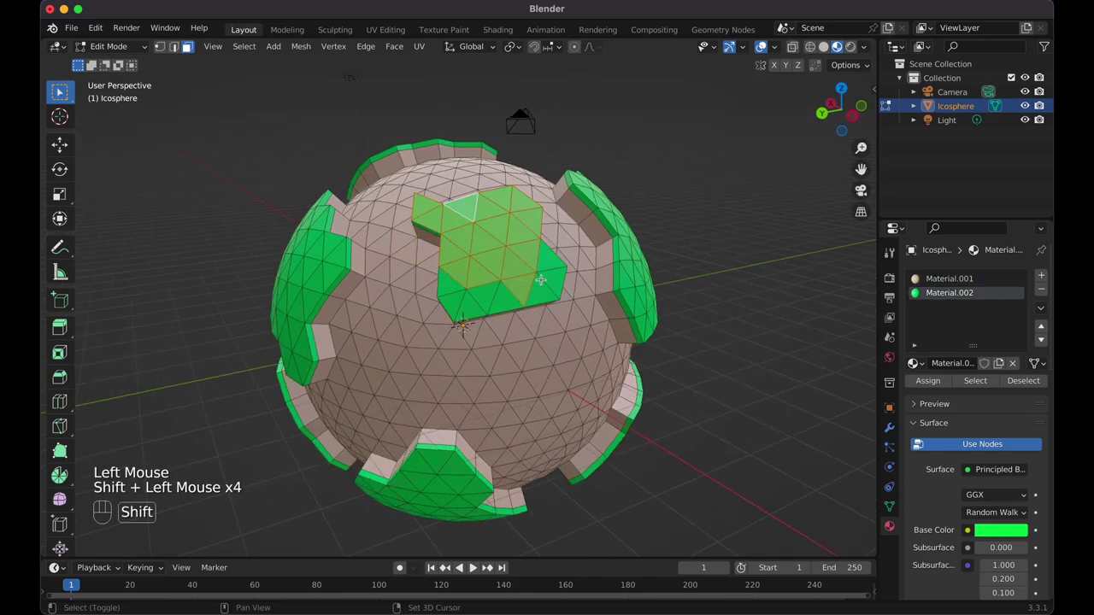
Add the small continent's remaining lower top faces to the selection and grow the selection once.
{"action": "left_click", "coordinate": [551, 257], "text": "shift"}
{"action": "left_click", "coordinate": [547, 281], "text": "shift"}
{"action": "left_click", "coordinate": [537, 292], "text": "shift"}
{"action": "left_click", "coordinate": [509, 298], "text": "shift"}
{"action": "left_click", "coordinate": [484, 297], "text": "shift"}
{"action": "left_click", "coordinate": [455, 291], "text": "shift"}
{"action": "left_click", "coordinate": [462, 308], "text": "shift"}
{"action": "left_click", "coordinate": [463, 308], "text": "shift"}
{"action": "middle_click_drag", "start_coordinate": [462, 308], "coordinate": [406, 308]}
{"action": "key", "text": "super+KP_Add"}
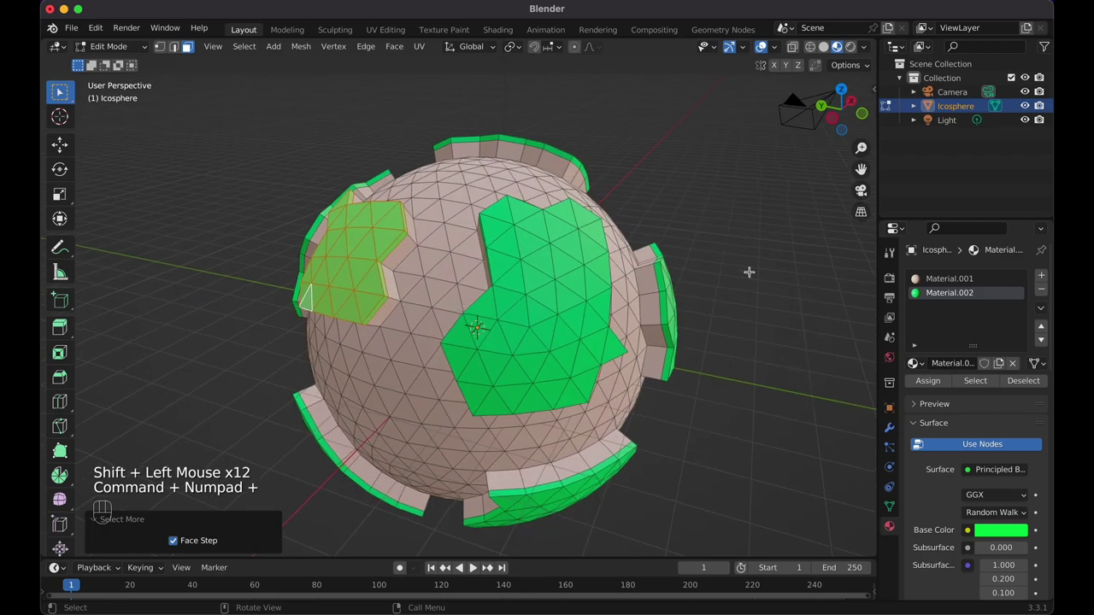
Create a third material with the default white base color, assign it to the selected small continent, and leave edit mode.
{"action": "left_click", "coordinate": [1041, 276]}
{"action": "left_click", "coordinate": [969, 364]}
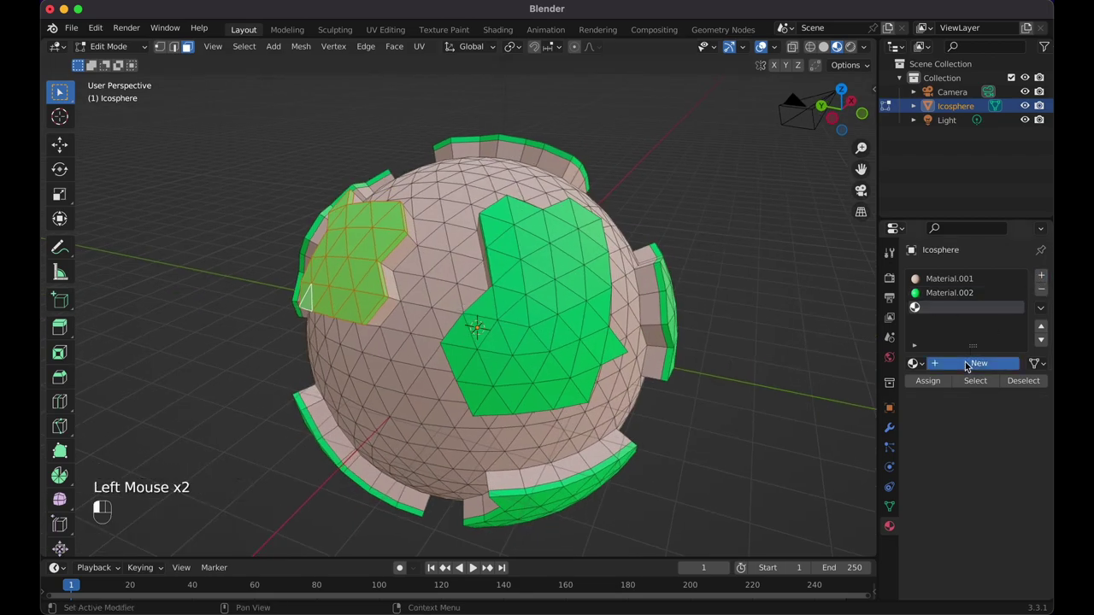
{"action": "left_click", "coordinate": [927, 381]}
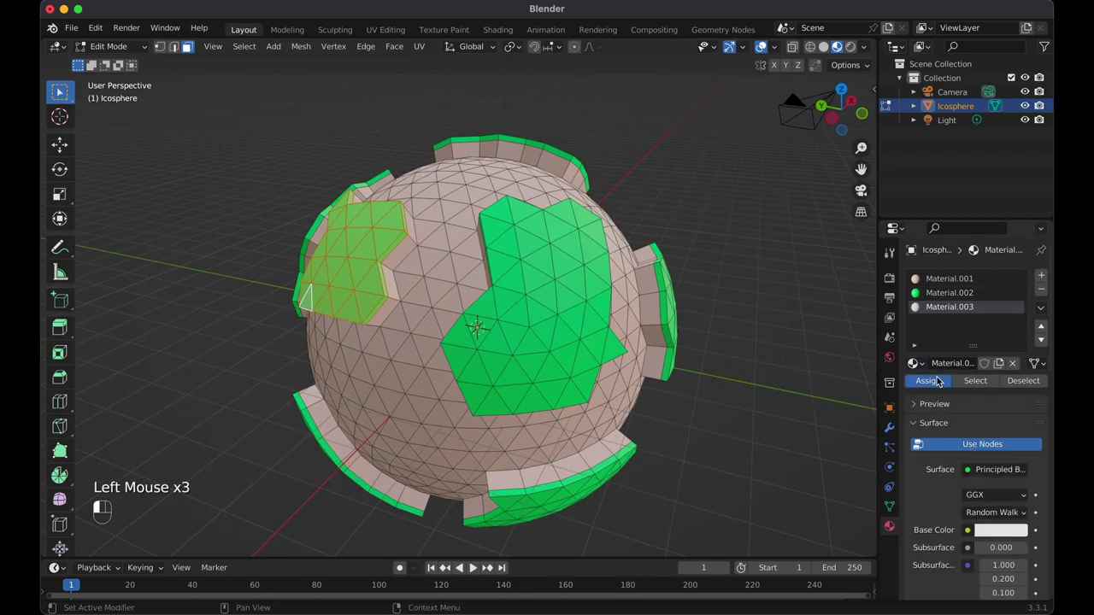
{"action": "key", "text": "Tab"}
Scale the whole planet down uniformly to 0.544.
{"action": "middle_click_drag", "start_coordinate": [693, 193], "coordinate": [354, 195]}
{"action": "middle_click_drag", "start_coordinate": [417, 207], "coordinate": [479, 207]}
{"action": "scroll", "coordinate": [480, 208], "scroll_direction": "down", "scroll_amount": 3}
{"action": "left_click", "coordinate": [497, 300]}
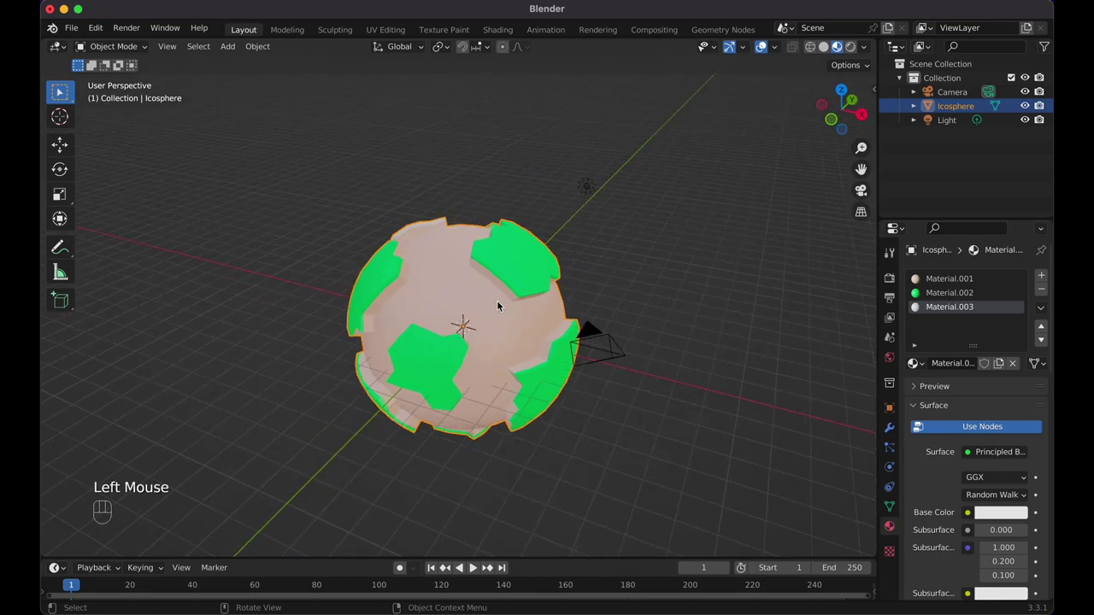
{"action": "key", "text": "s"}
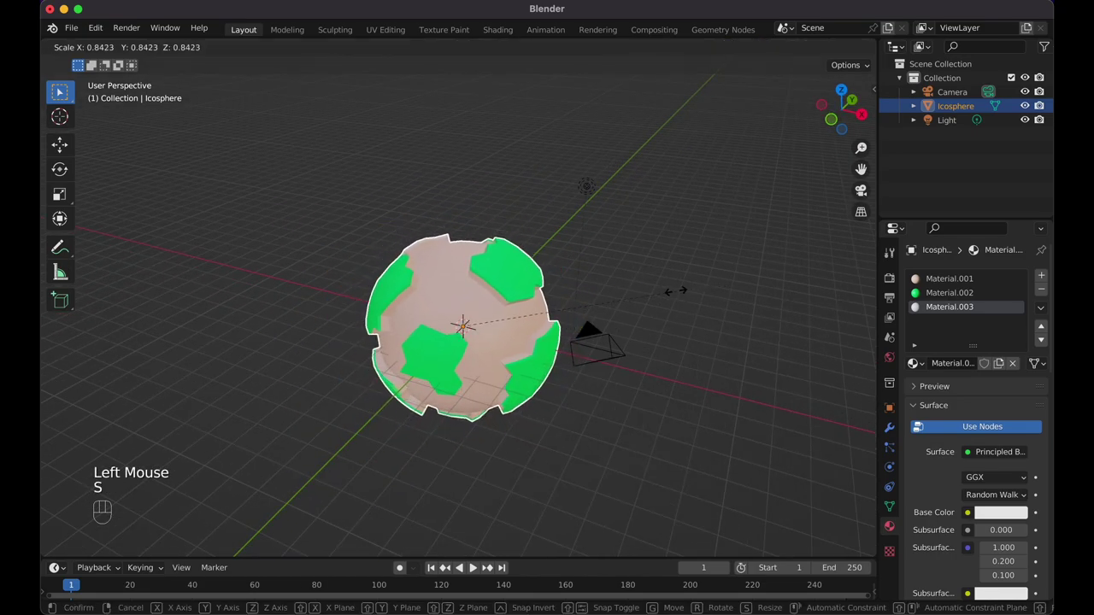
{"action": "left_click", "coordinate": [601, 305]}
Look through the camera and move it backward until the whole planet fits inside the frame, then reselect the planet.
{"action": "key", "text": "KP_0"}
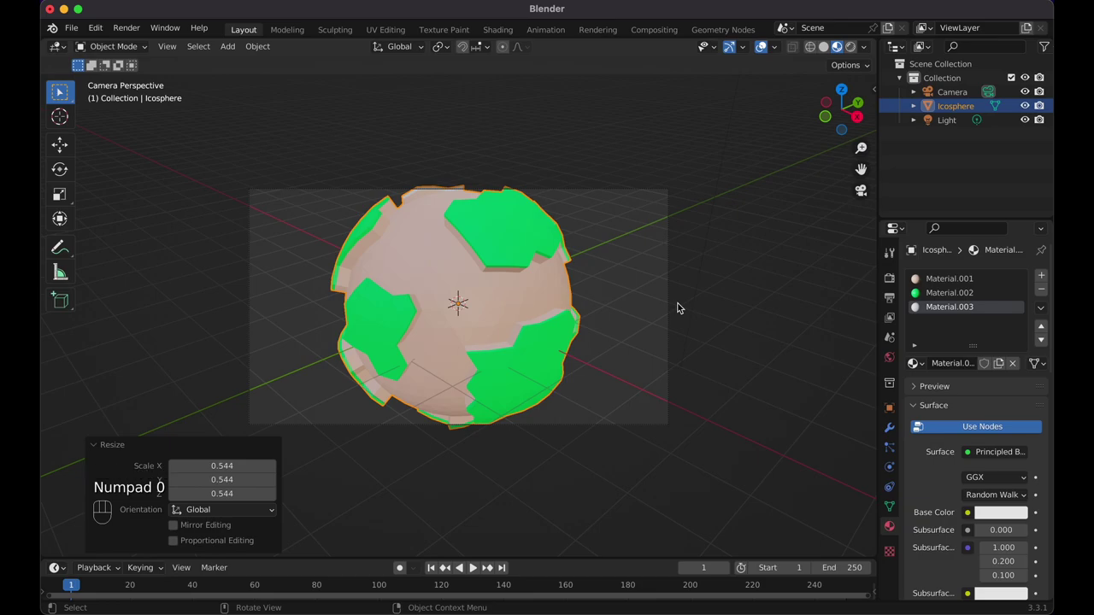
{"action": "left_click", "coordinate": [640, 191]}
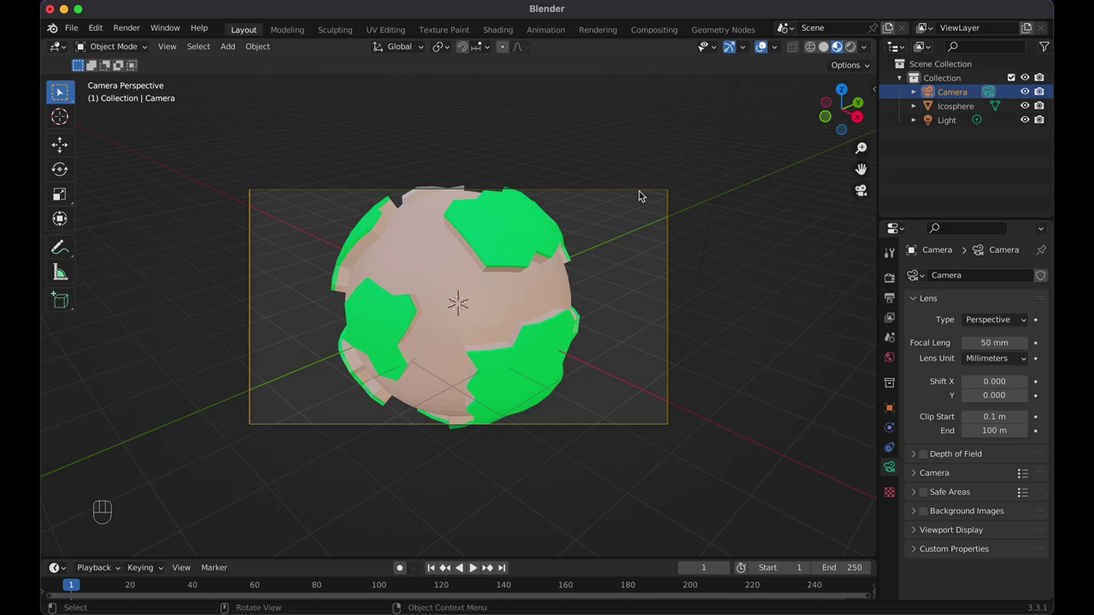
{"action": "key", "text": "shift+grave"}
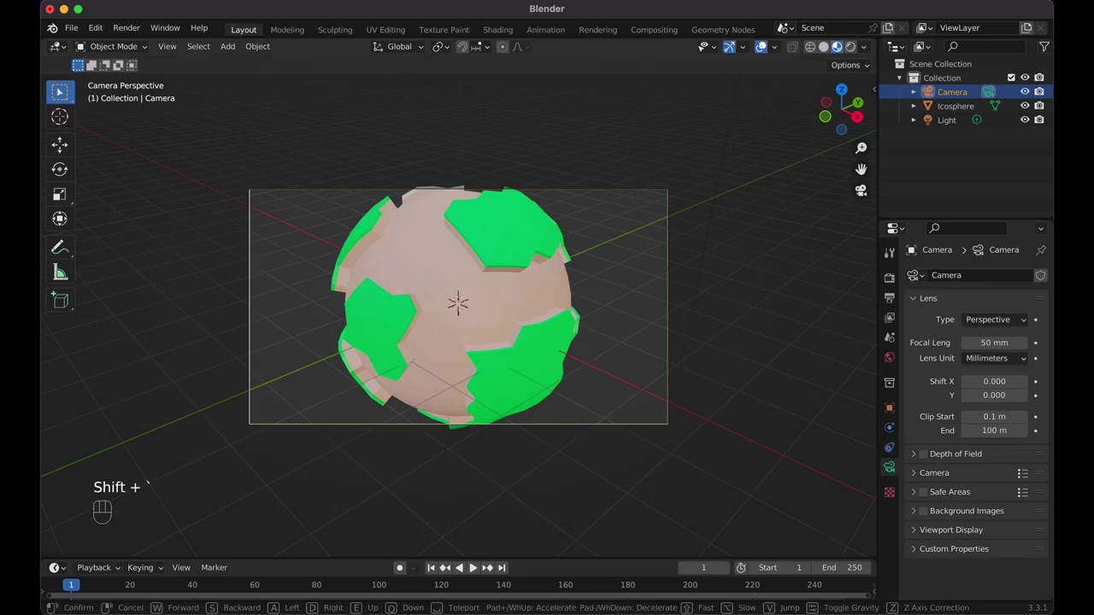
{"action": "key", "text": "shift+s"}
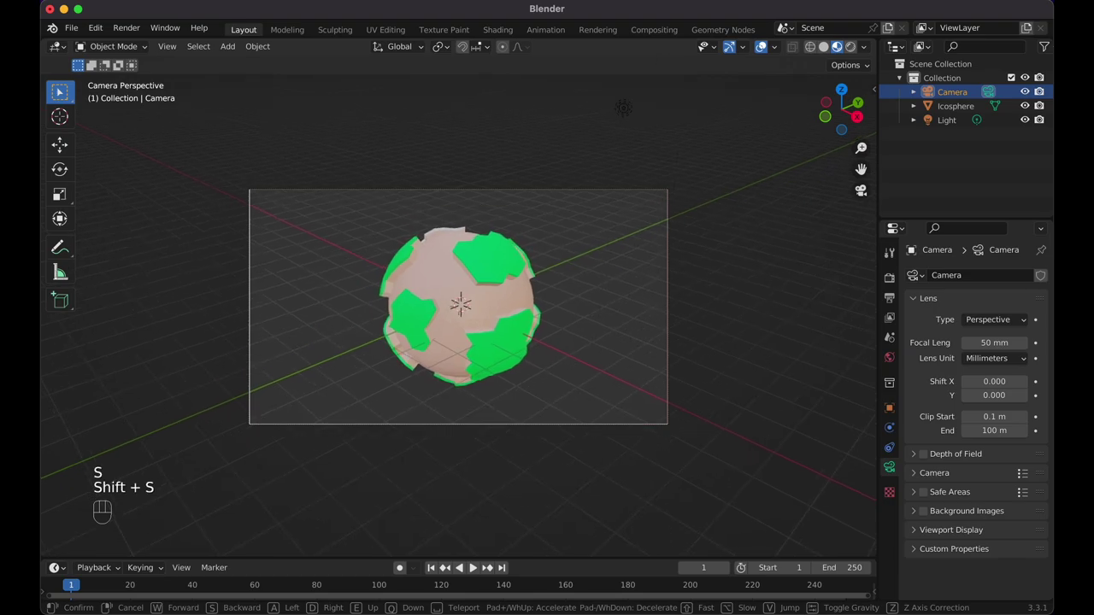
{"action": "left_click", "coordinate": [556, 250]}
{"action": "left_click", "coordinate": [453, 297]}
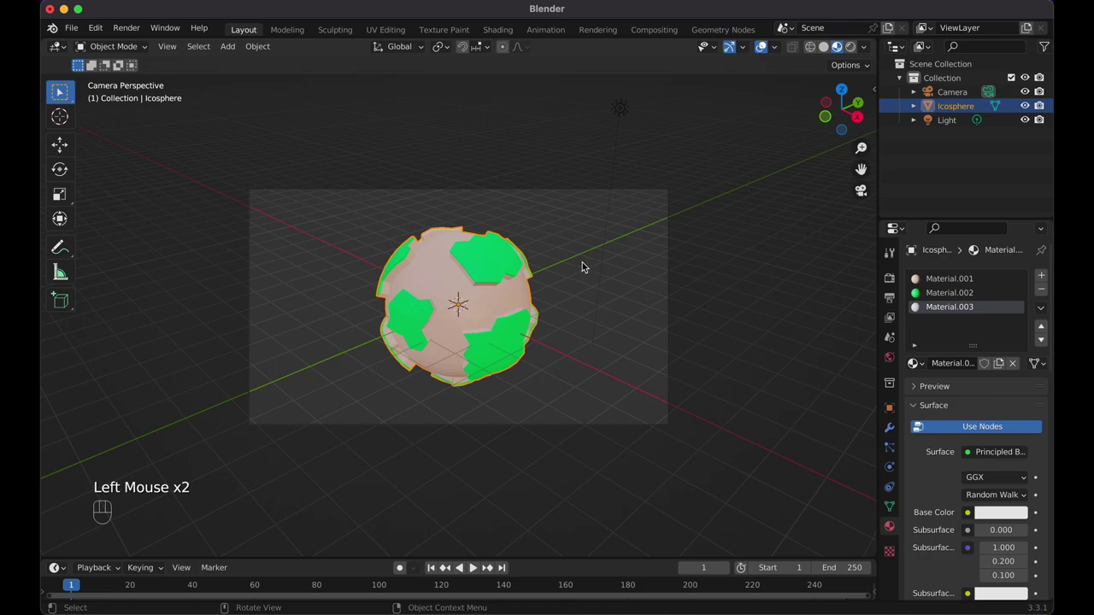
{"action": "key", "text": "r"}
{"action": "key", "text": "z"}
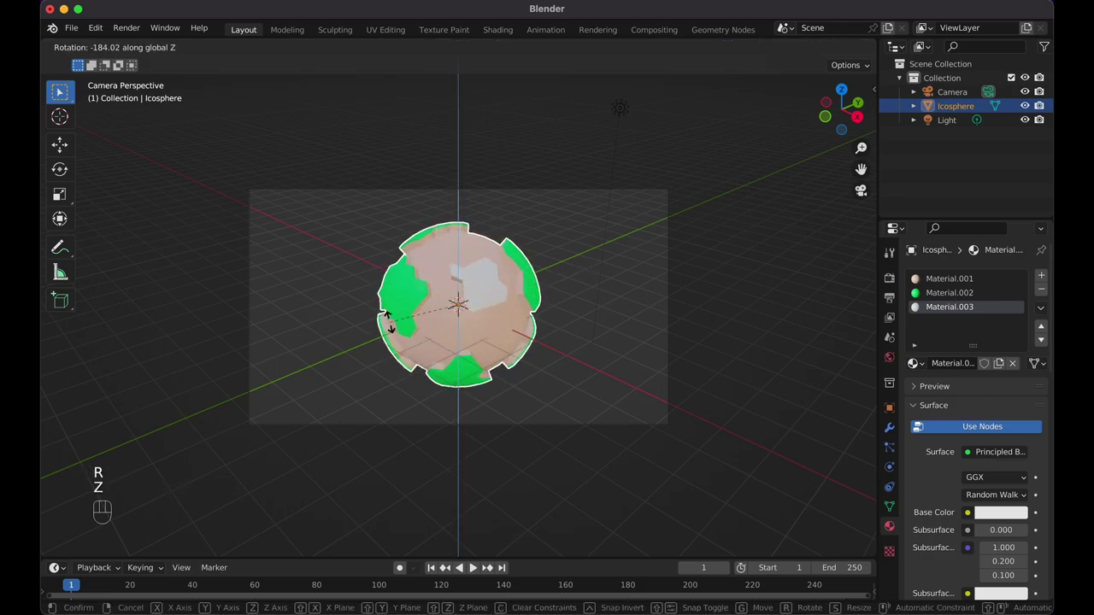
{"action": "key", "text": "Escape"}
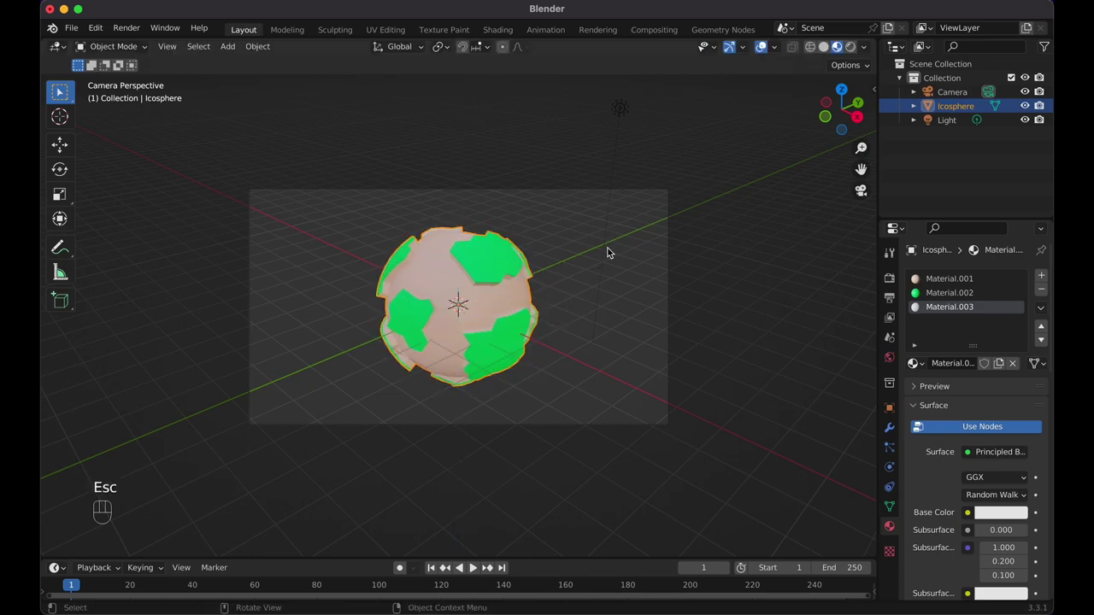
Rotate the planet freely with trackball rotation by about 36.7° and 32.1°, bringing the white continent to its upper side.
{"action": "scroll", "coordinate": [556, 242], "scroll_direction": "up", "scroll_amount": 3}
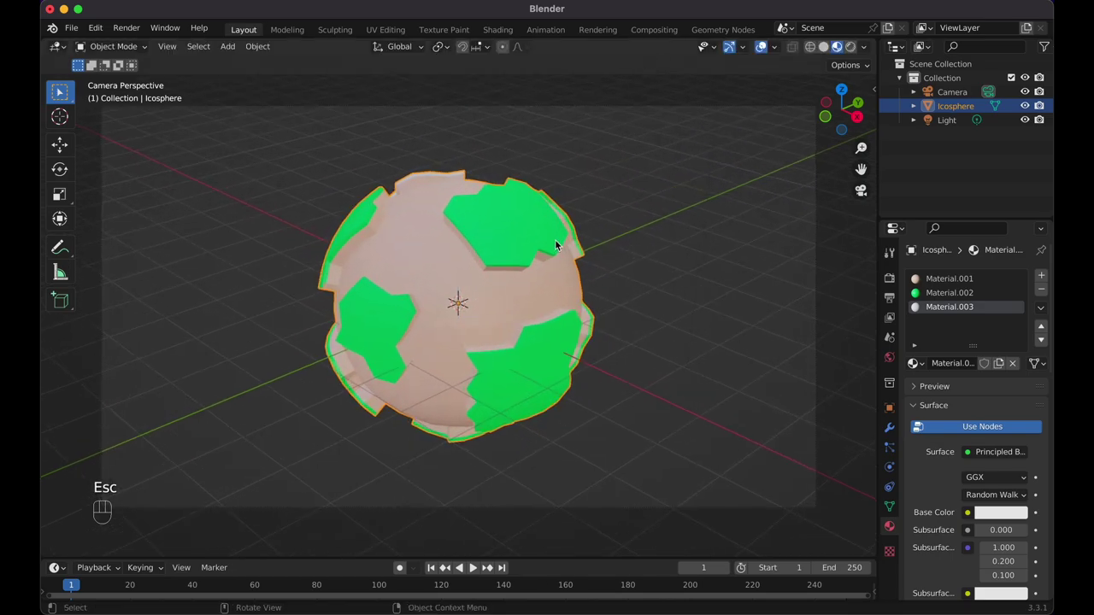
{"action": "key", "text": "r"}
{"action": "key", "text": "r"}
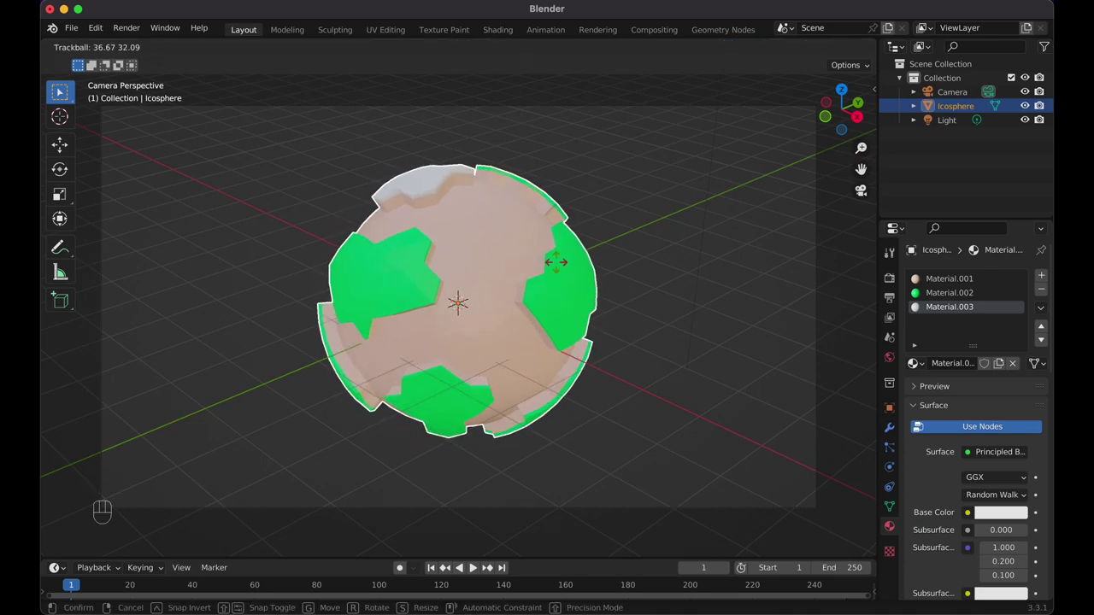
{"action": "left_click", "coordinate": [555, 254]}
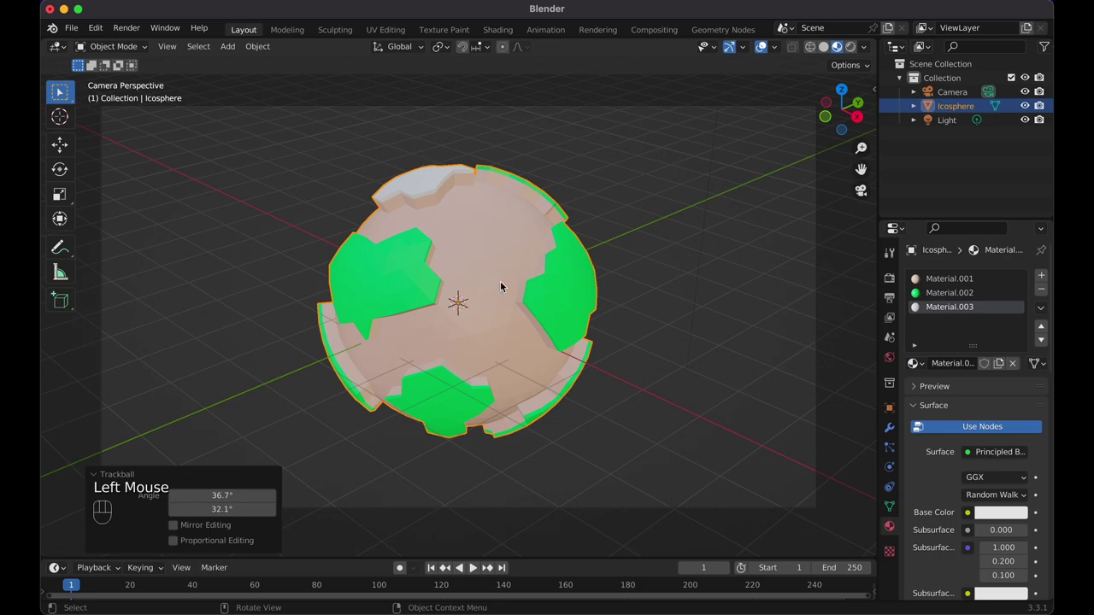
{"action": "scroll", "coordinate": [500, 281], "scroll_direction": "up", "scroll_amount": 2}
{"action": "key", "text": "Tab"}
{"action": "key", "text": "Tab"}
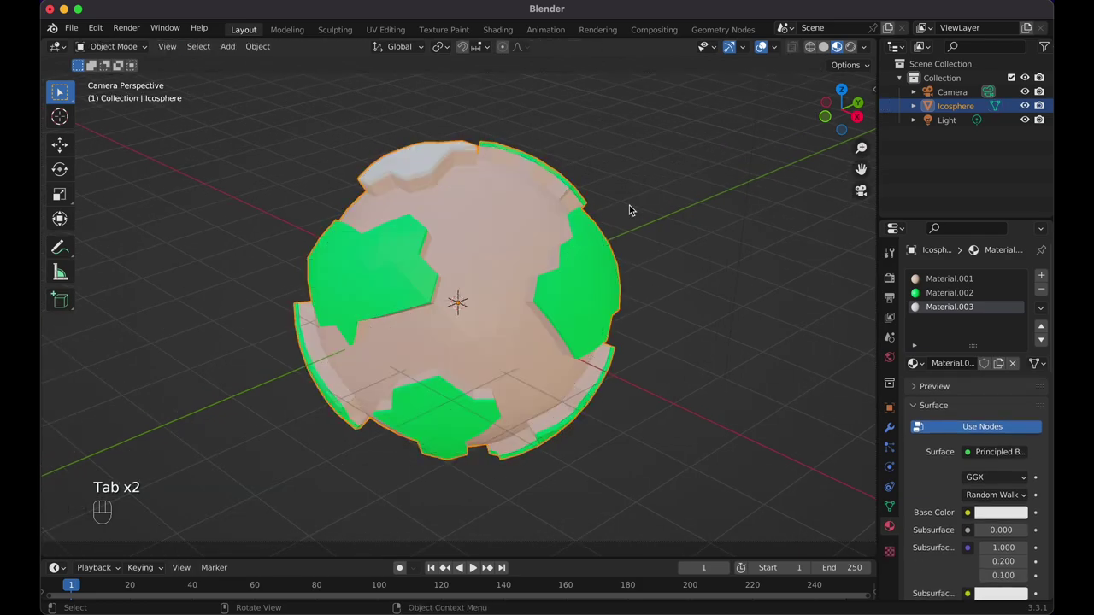
{"action": "left_click", "coordinate": [646, 195]}
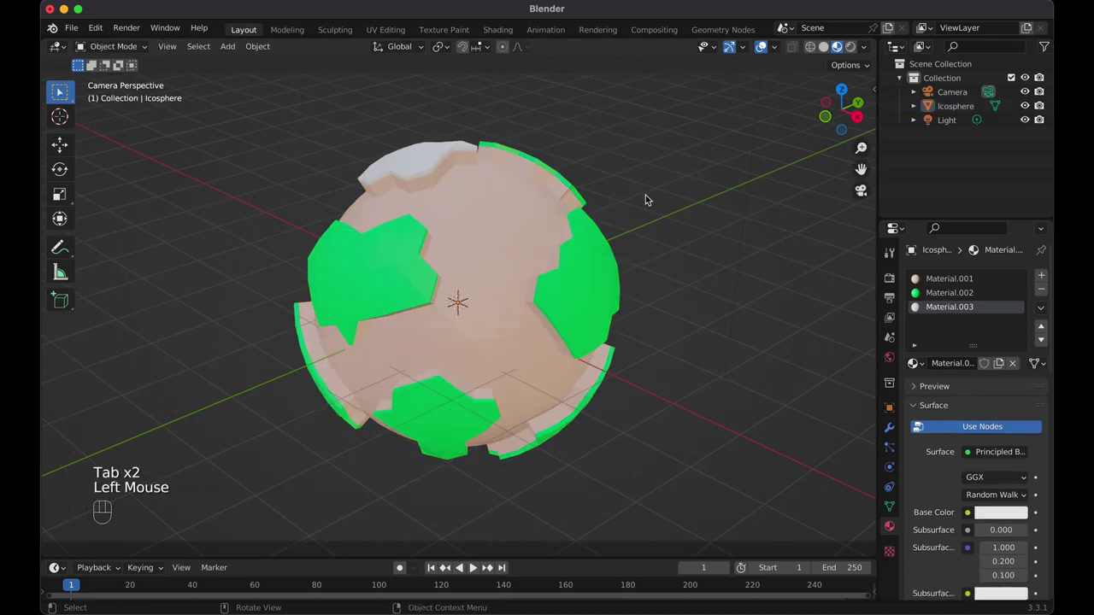
{"action": "key", "text": "Tab"}
{"action": "left_click", "coordinate": [503, 274]}
{"action": "left_click_drag", "start_coordinate": [503, 275], "coordinate": [521, 267]}
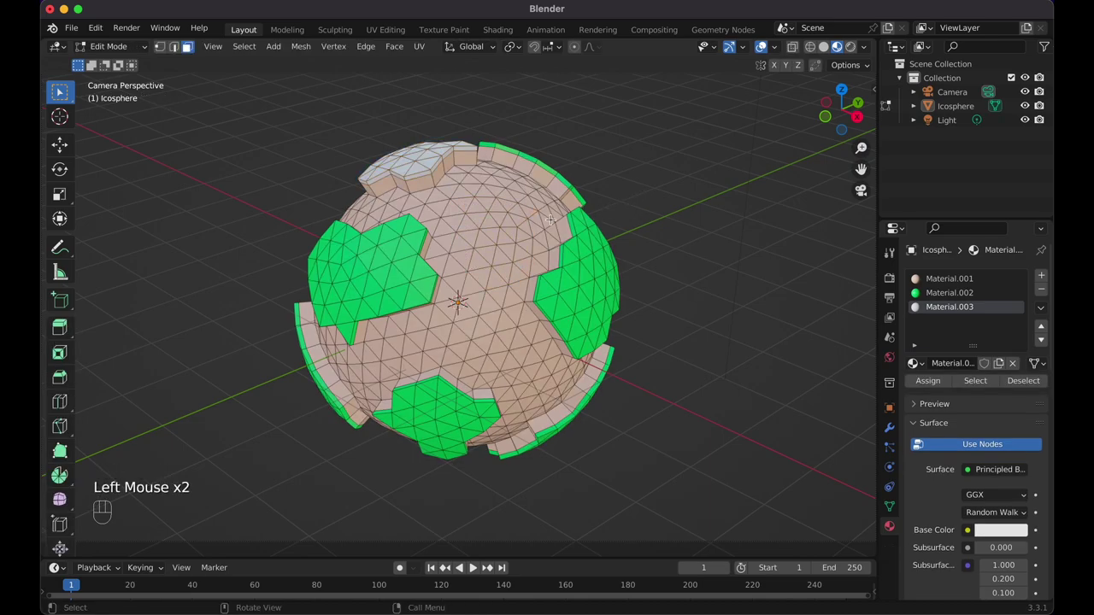
{"action": "key", "text": "Tab"}
Add a UV sphere at the planet's center and scale it uniformly to 2.218 so it covers the base between the continents.
{"action": "key", "text": "shift+a"}
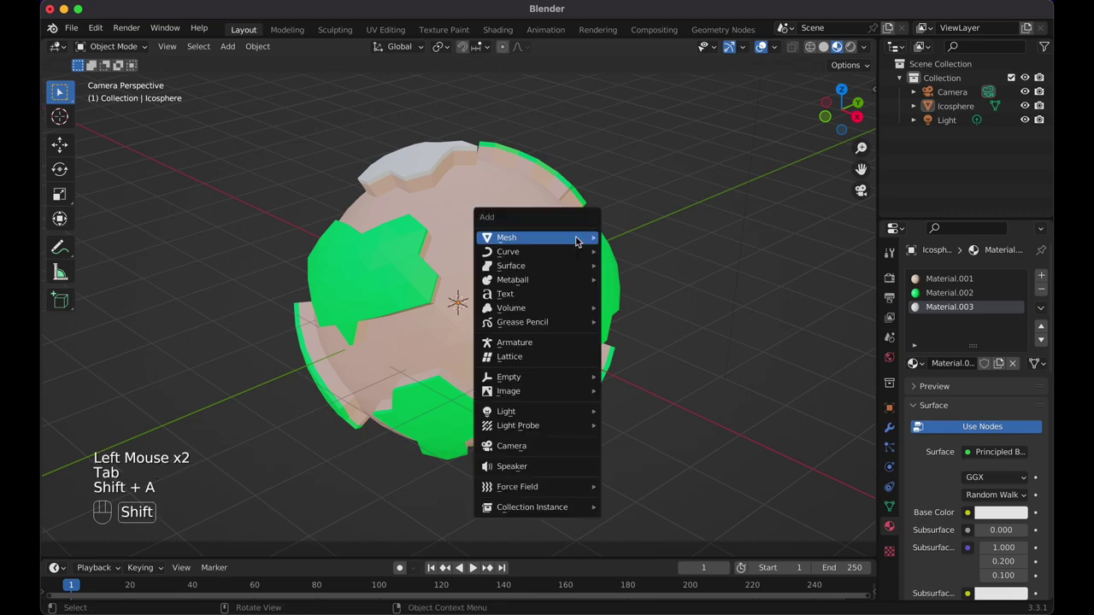
{"action": "mouse_move", "coordinate": [576, 239]}
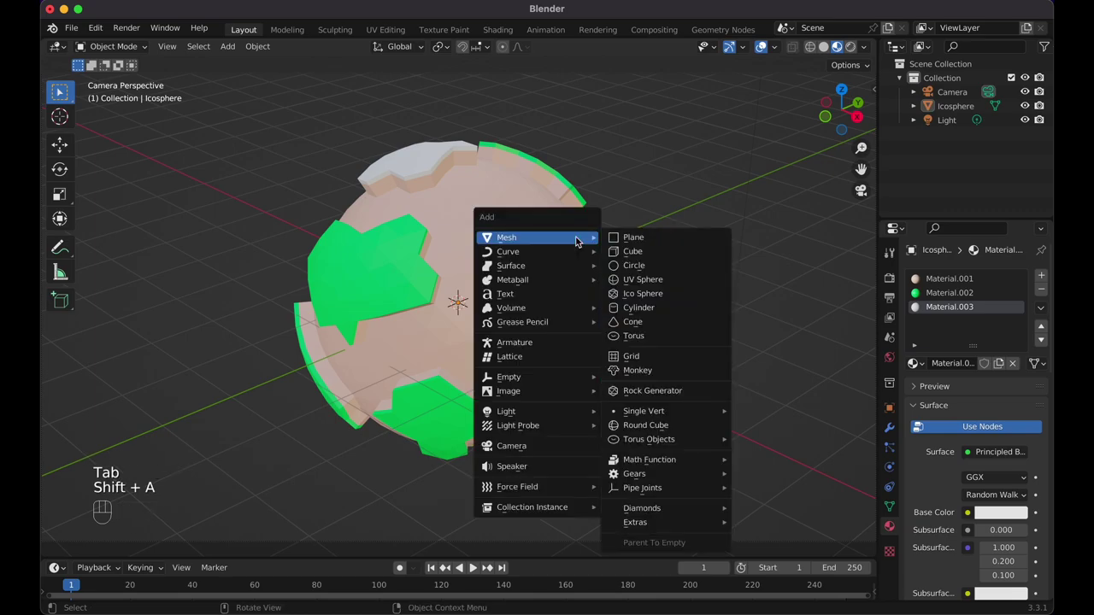
{"action": "left_click", "coordinate": [655, 280]}
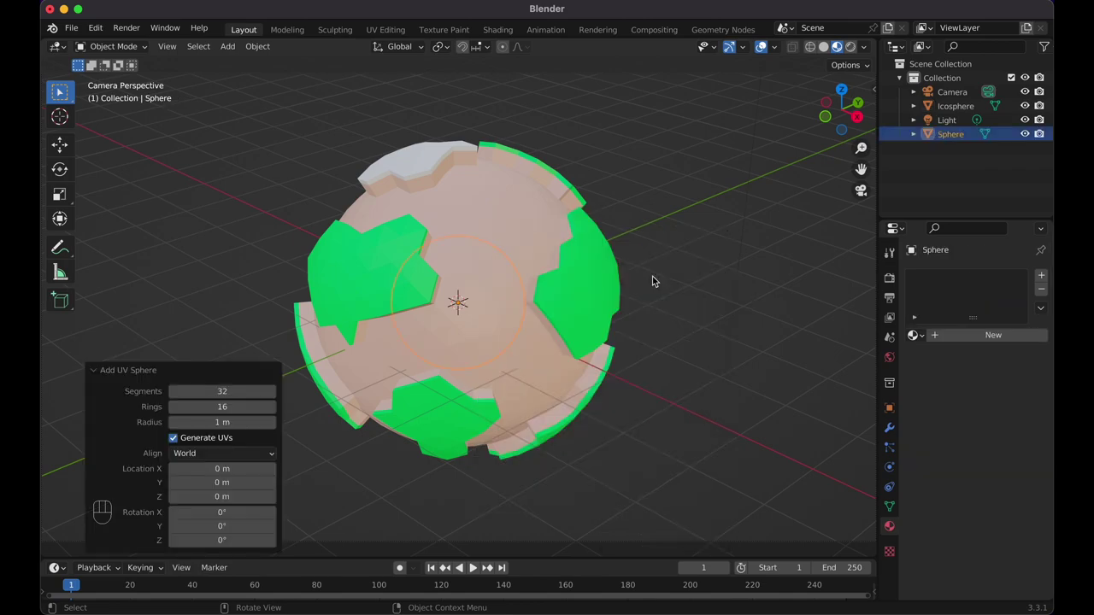
{"action": "key", "text": "s"}
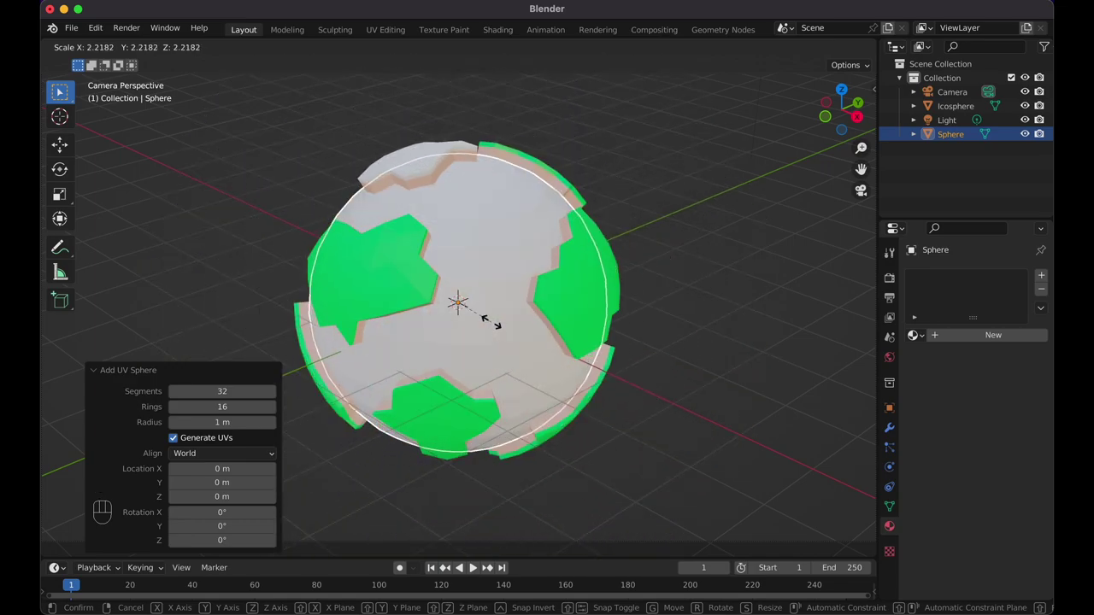
{"action": "left_click", "coordinate": [492, 323]}
Examine how the new sphere sits against the continents' side walls, in both solid shading and material preview.
{"action": "scroll", "coordinate": [492, 323], "scroll_direction": "down", "scroll_amount": 5}
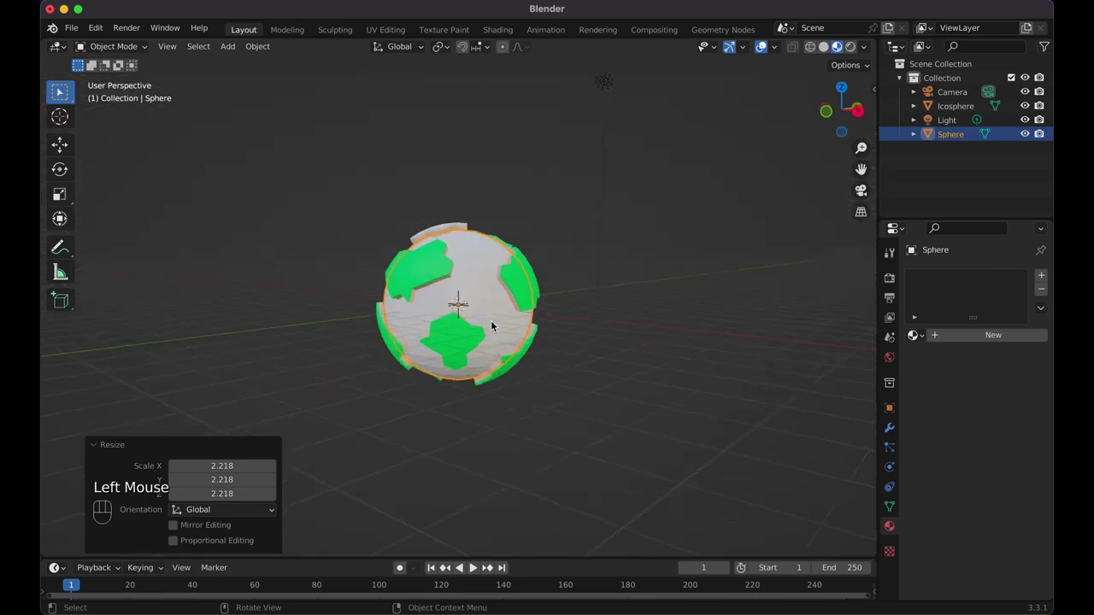
{"action": "scroll", "coordinate": [491, 323], "scroll_direction": "up", "scroll_amount": 6}
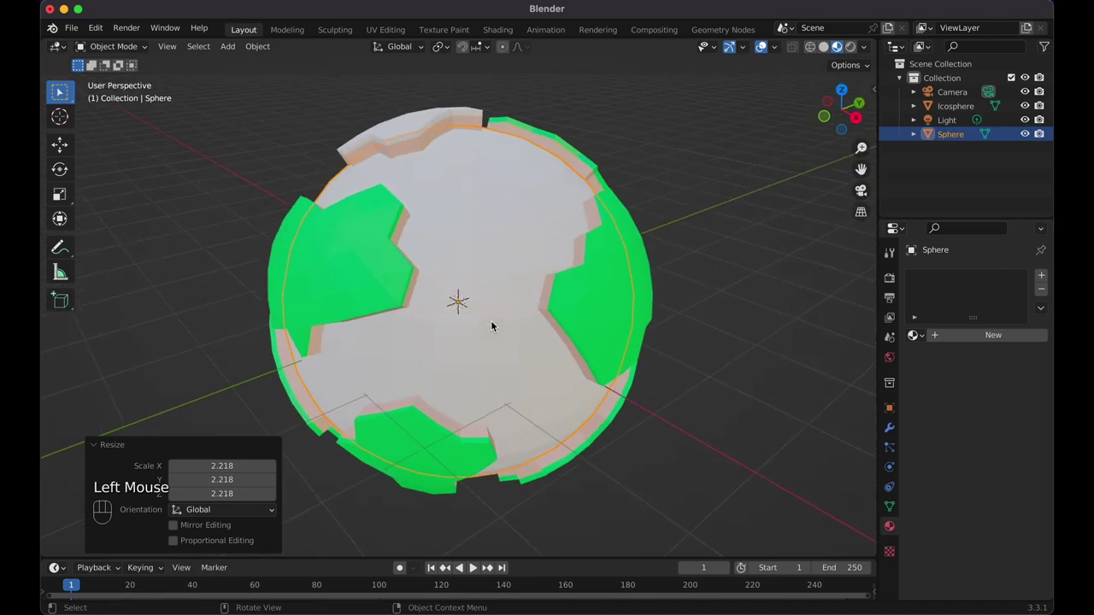
{"action": "scroll", "coordinate": [353, 236], "scroll_direction": "left", "scroll_amount": 8}
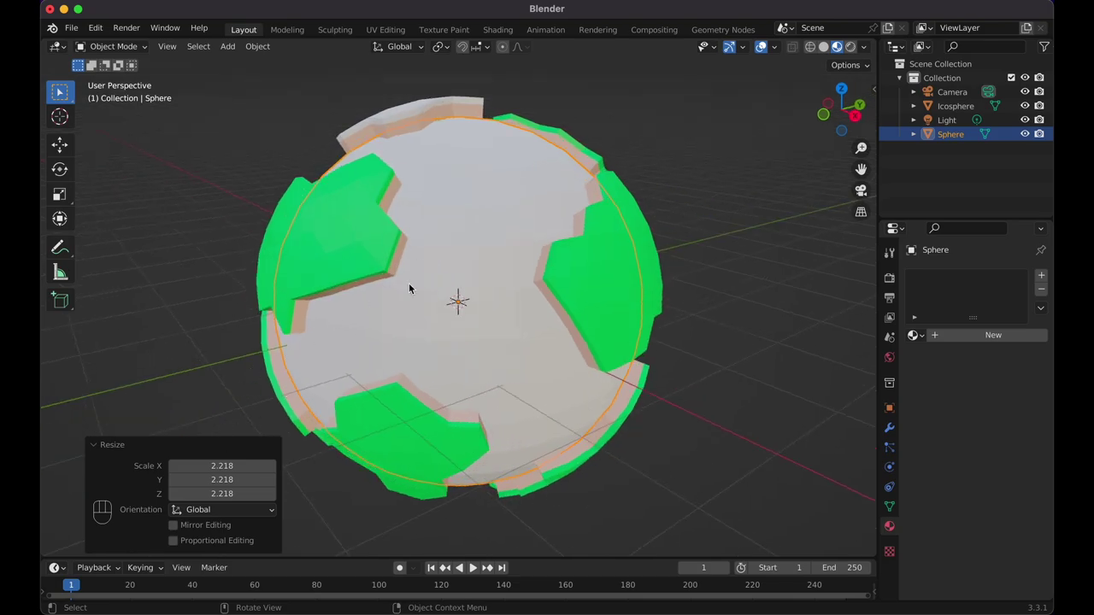
{"action": "scroll", "coordinate": [606, 228], "scroll_direction": "up", "scroll_amount": 1}
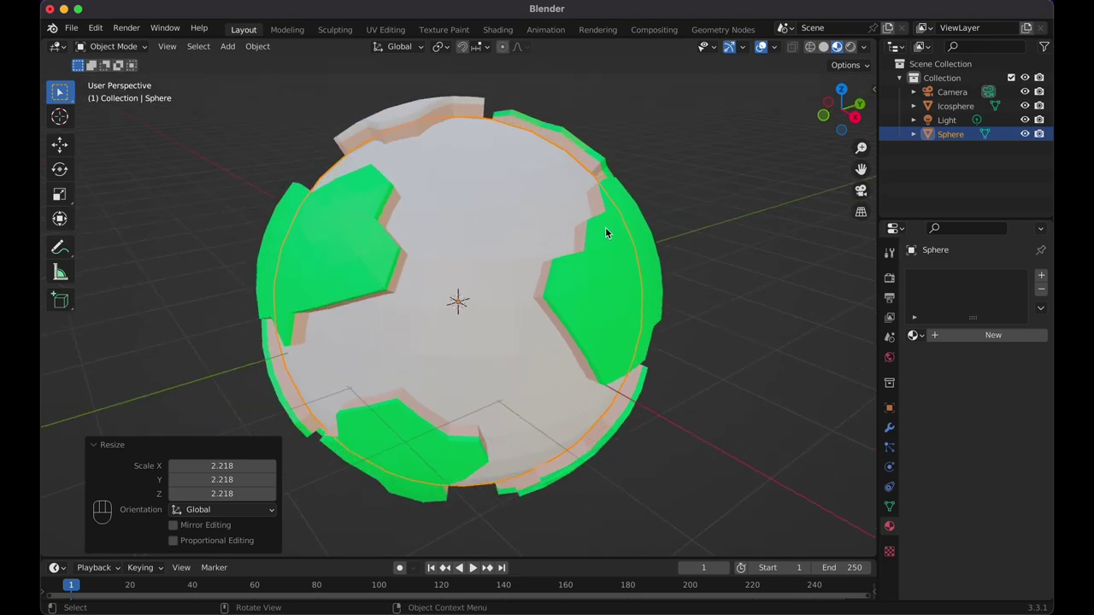
{"action": "scroll", "coordinate": [605, 227], "scroll_direction": "up", "scroll_amount": 8}
{"action": "left_click", "coordinate": [822, 49]}
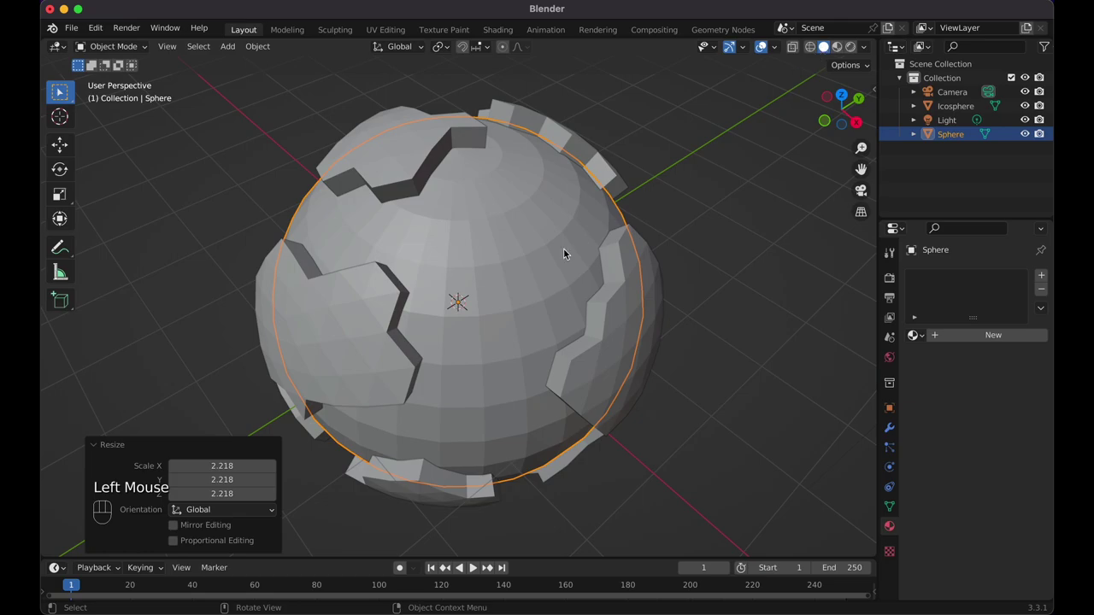
{"action": "scroll", "coordinate": [564, 249], "scroll_direction": "down", "scroll_amount": 10}
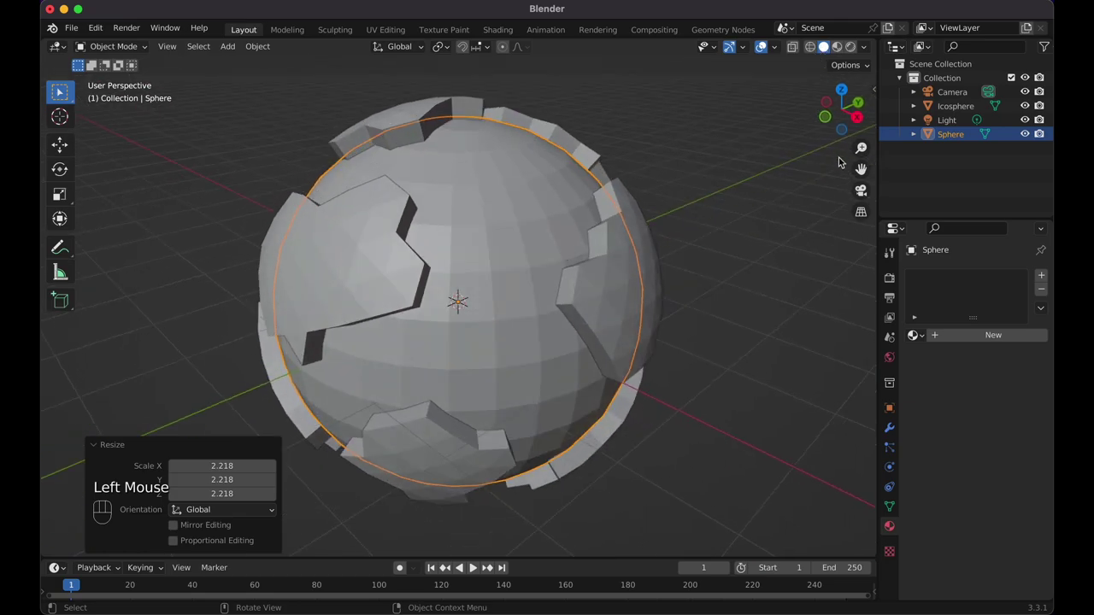
{"action": "left_click", "coordinate": [837, 48]}
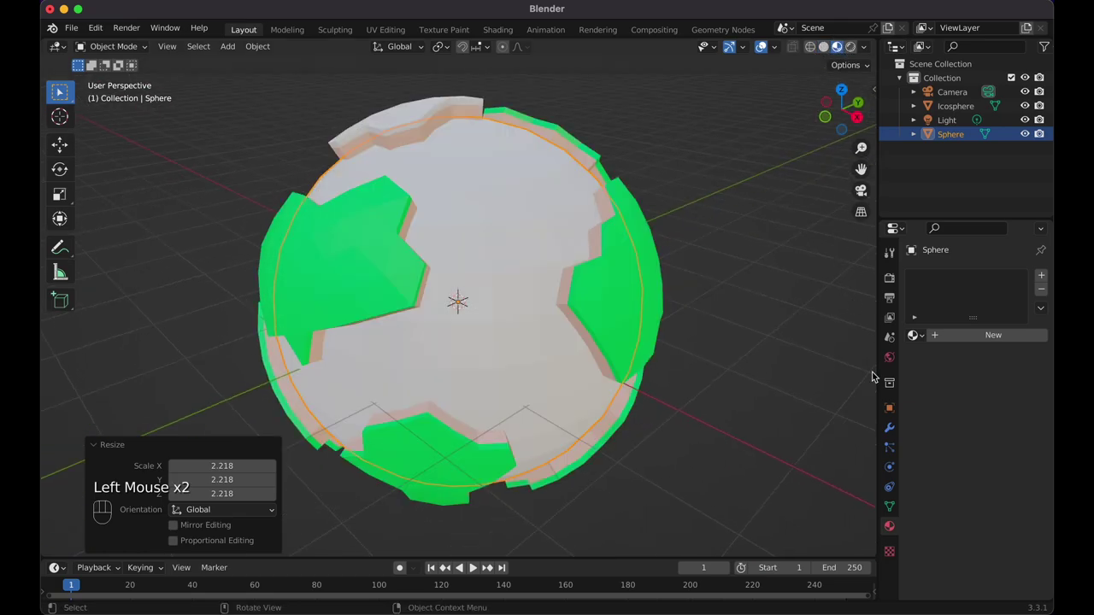
Give the UV sphere a new blue material with base color H 0.637, S 0.963, V 0.8, and briefly preview it in rendered shading.
{"action": "left_click", "coordinate": [969, 336]}
{"action": "left_click", "coordinate": [993, 489]}
{"action": "left_click_drag", "start_coordinate": [942, 356], "coordinate": [981, 301]}
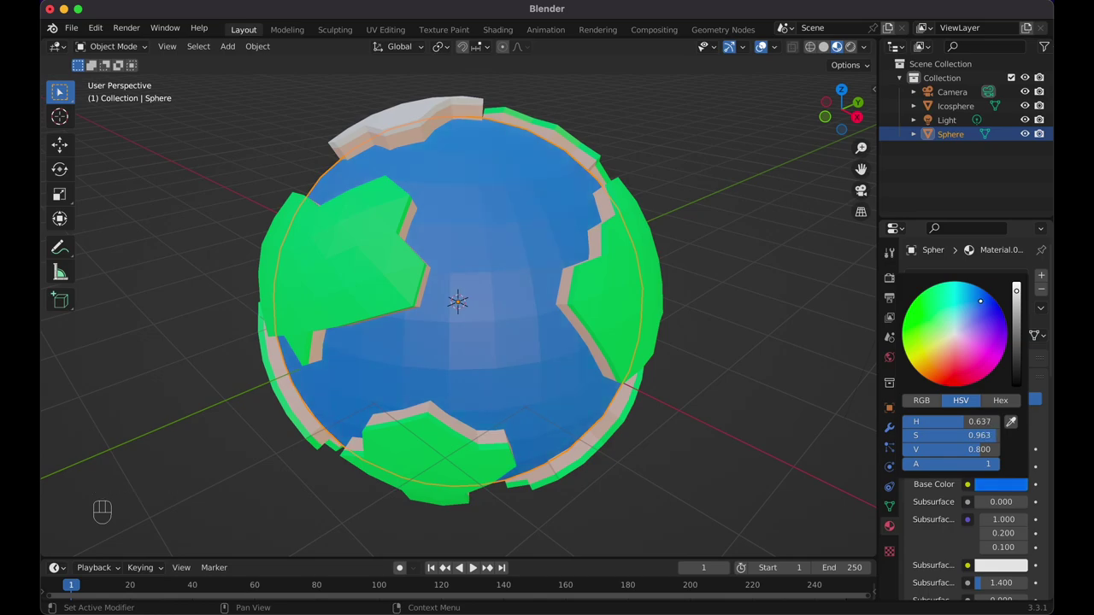
{"action": "left_click", "coordinate": [850, 47]}
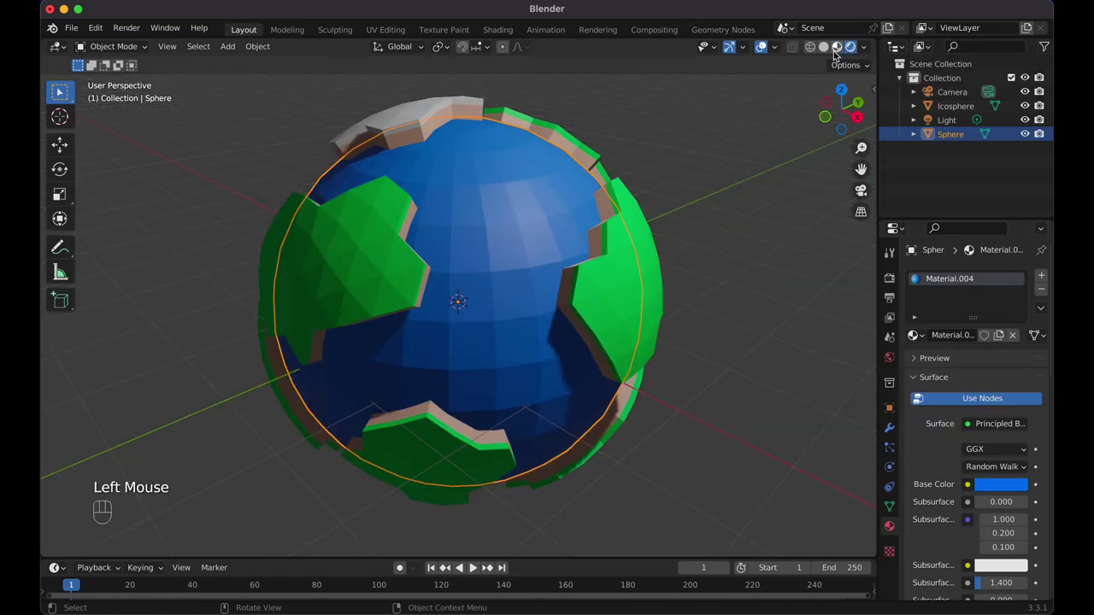
{"action": "left_click", "coordinate": [837, 47]}
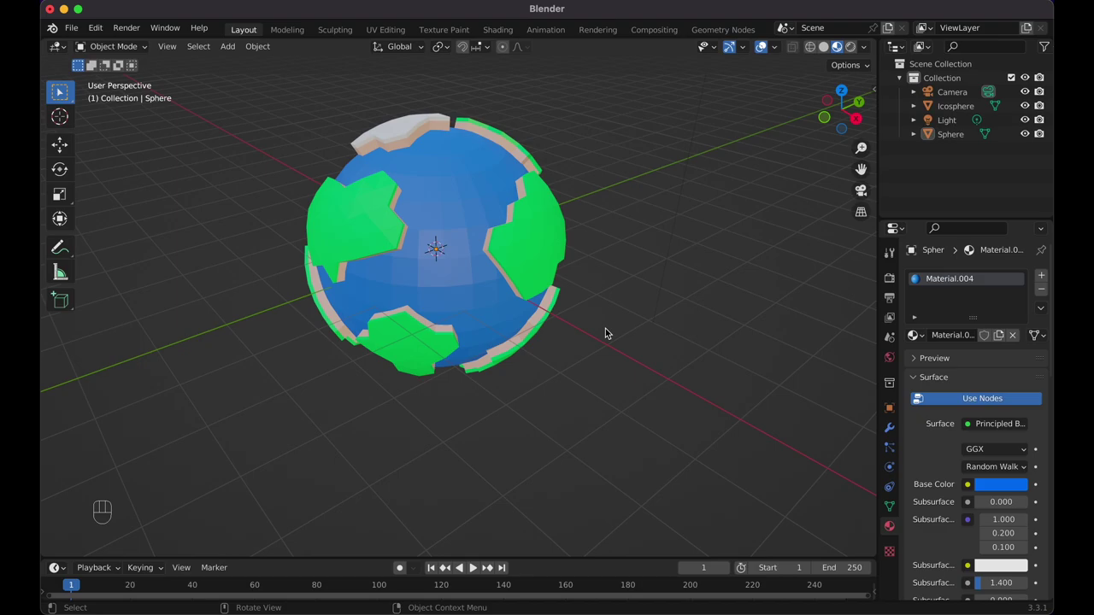
Add a cylinder with the default 1 m radius and 2 m depth and move it about 4.95 m along X, beside the planet.
{"action": "key", "text": "shift+a"}
{"action": "mouse_move", "coordinate": [606, 330]}
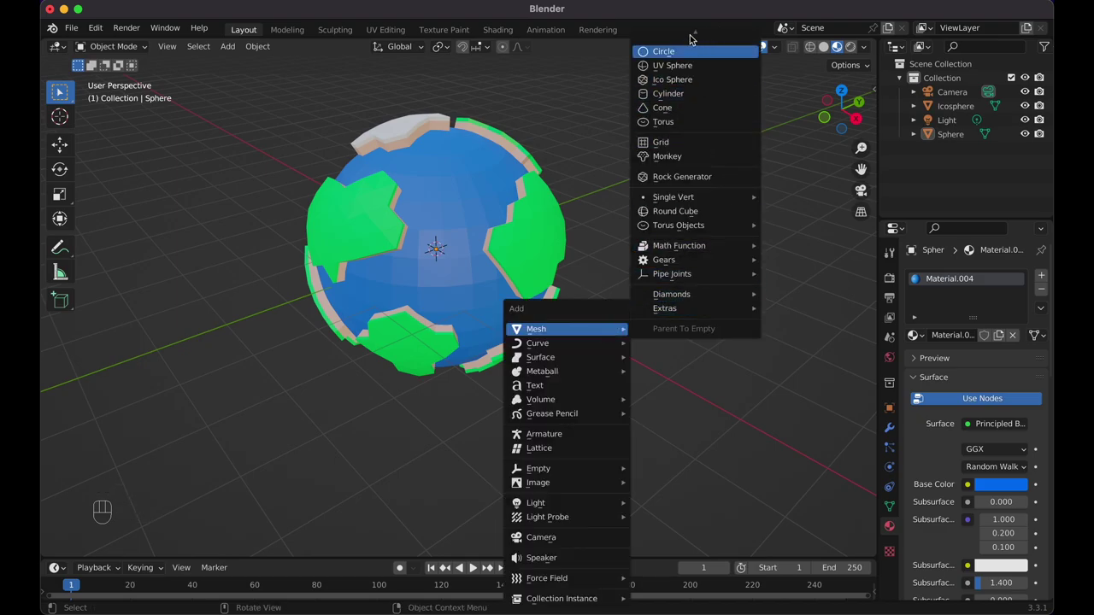
{"action": "mouse_move", "coordinate": [691, 40]}
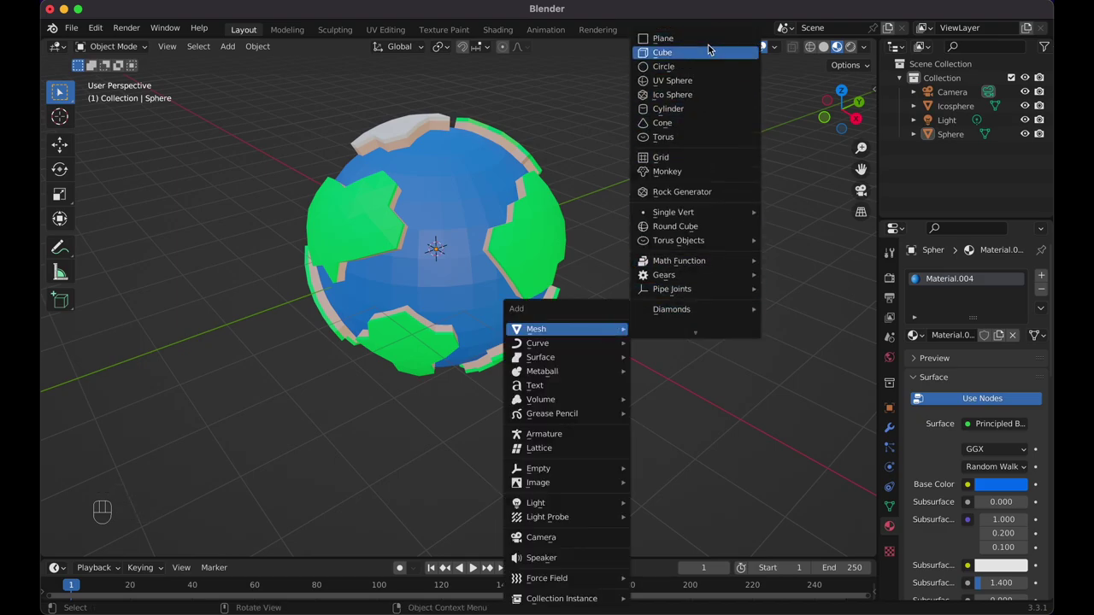
{"action": "left_click", "coordinate": [683, 109]}
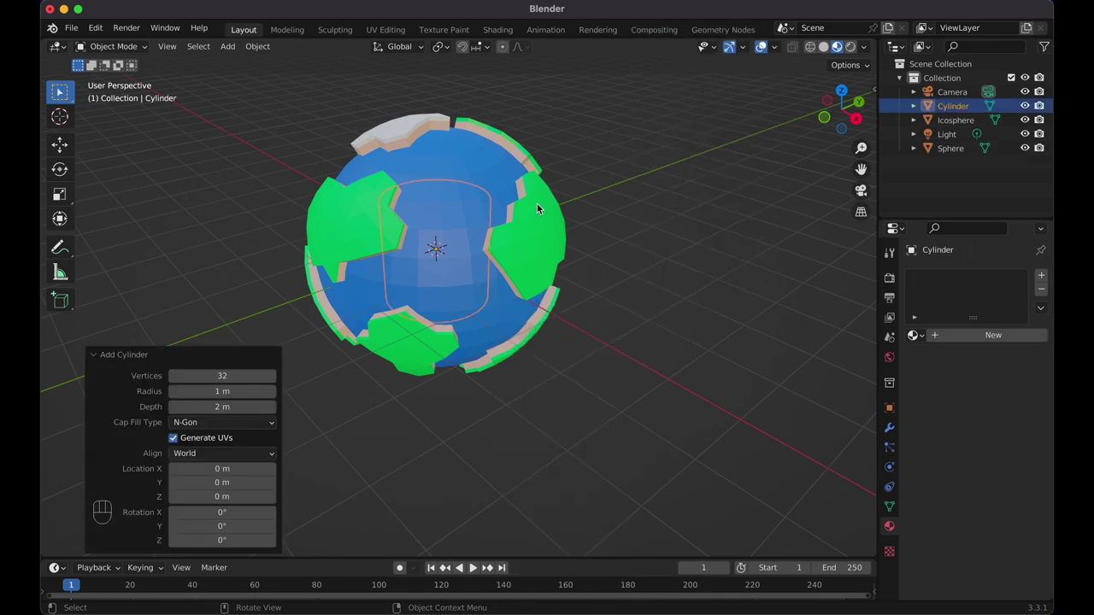
{"action": "key", "text": "g"}
{"action": "key", "text": "x"}
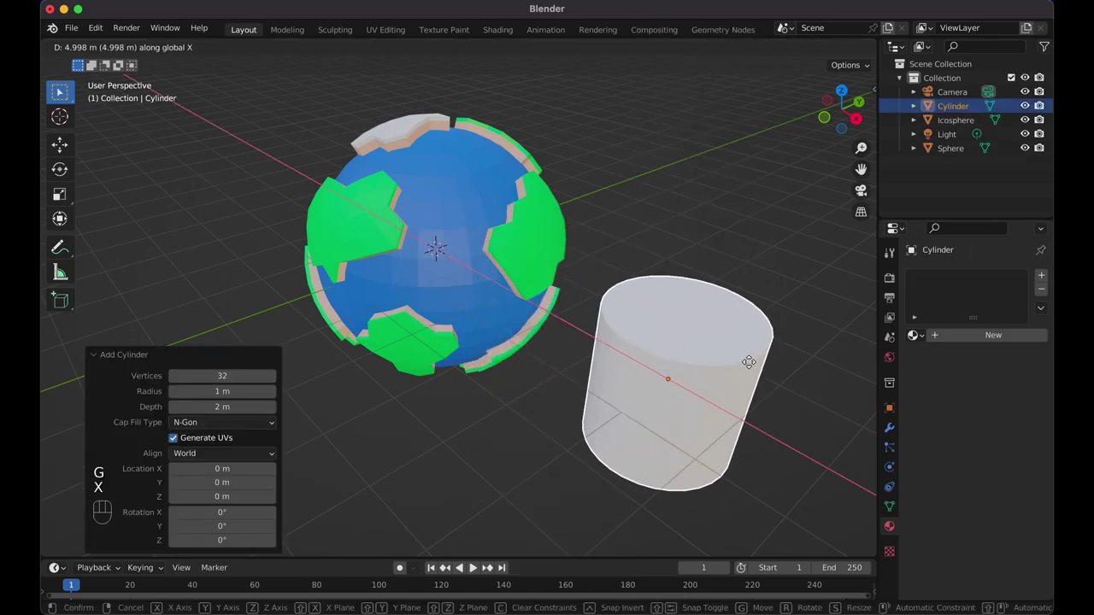
{"action": "left_click", "coordinate": [750, 362]}
{"action": "scroll", "coordinate": [749, 367], "scroll_direction": "right", "scroll_amount": 5, "text": "shift"}
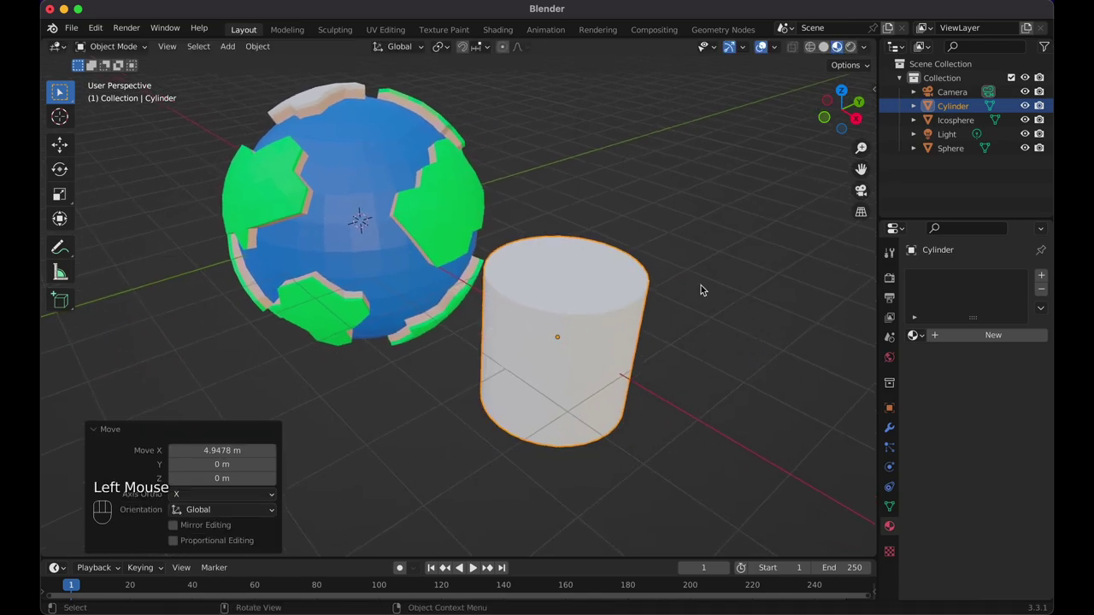
Scale the cylinder uniformly to 0.073 and isolate it in local view.
{"action": "key", "text": "s"}
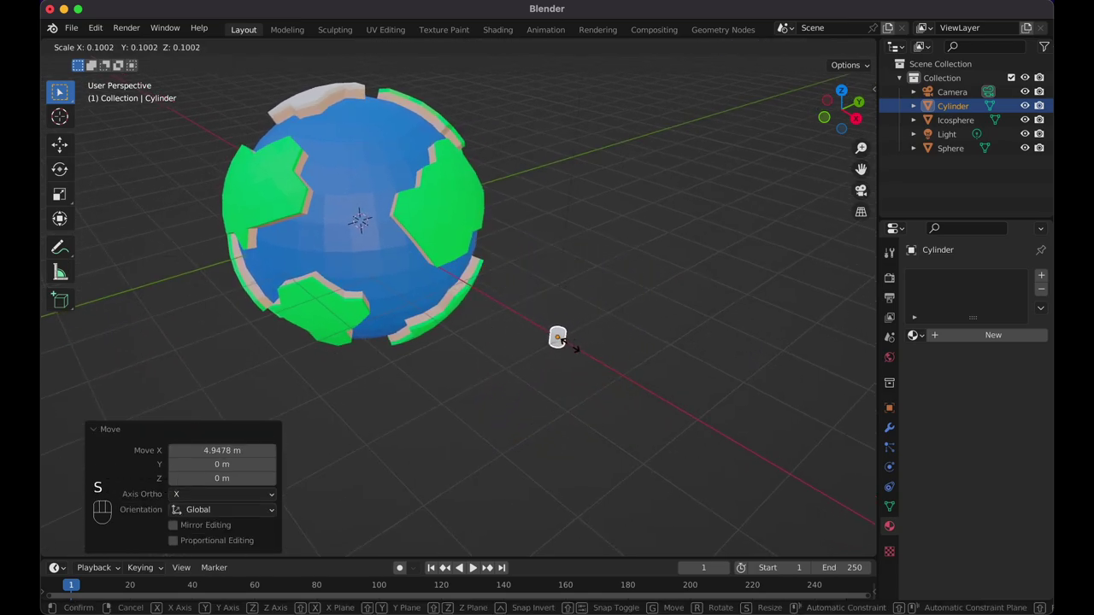
{"action": "left_click", "coordinate": [559, 340]}
{"action": "scroll", "coordinate": [626, 340], "scroll_direction": "up", "scroll_amount": 3}
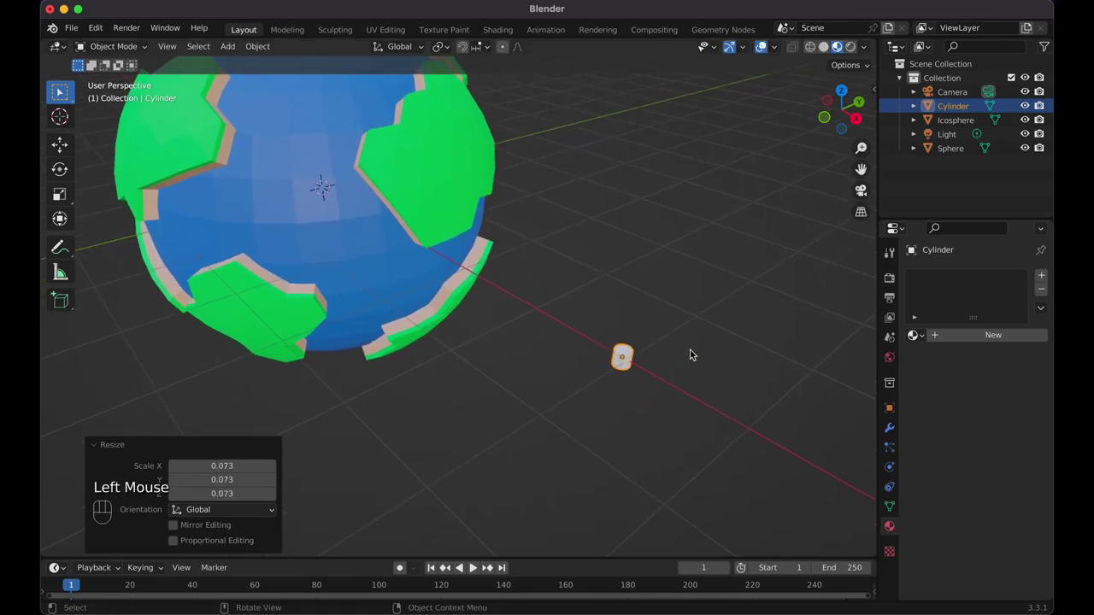
{"action": "key", "text": "slash"}
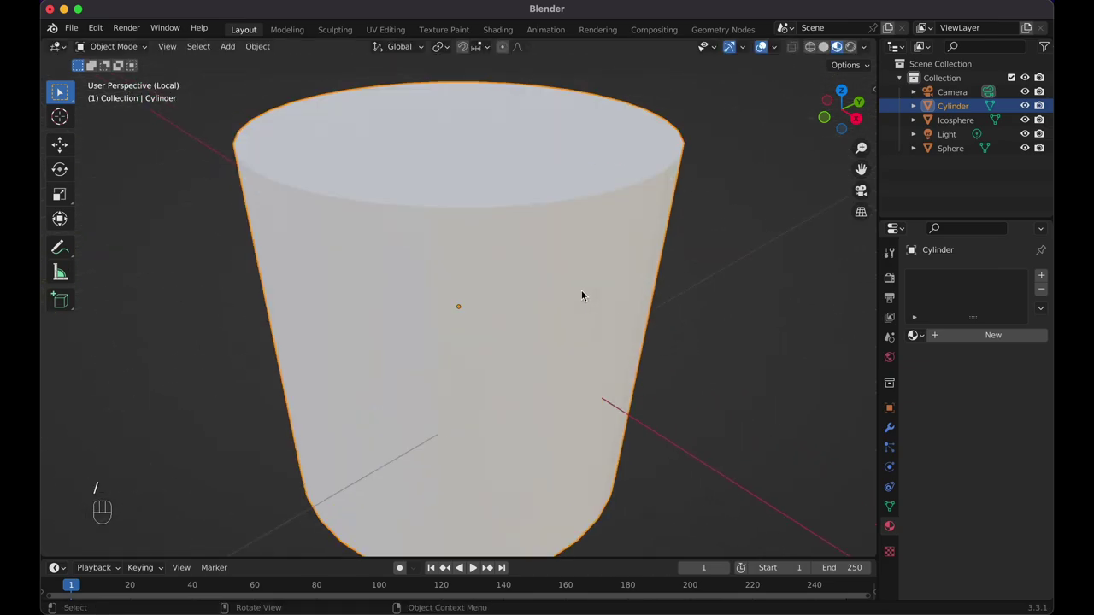
{"action": "scroll", "coordinate": [577, 296], "scroll_direction": "down", "scroll_amount": 4}
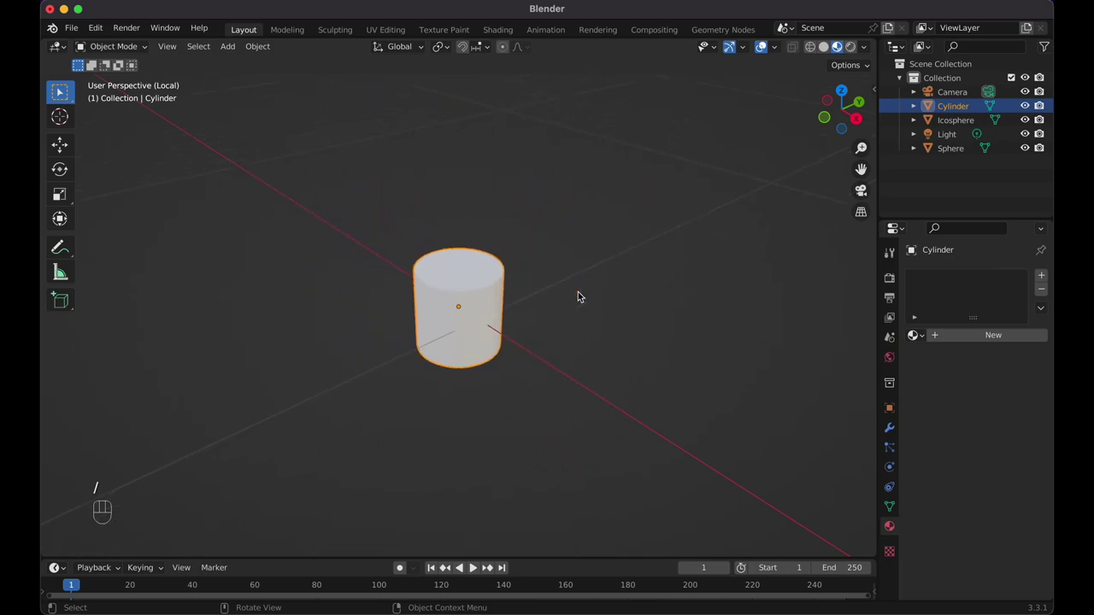
Extrude the cylinder's top face in place and scale it to 2.051 to form a wide rim around the trunk.
{"action": "key", "text": "Tab"}
{"action": "scroll", "coordinate": [578, 292], "scroll_direction": "left", "scroll_amount": 3}
{"action": "left_click", "coordinate": [475, 268]}
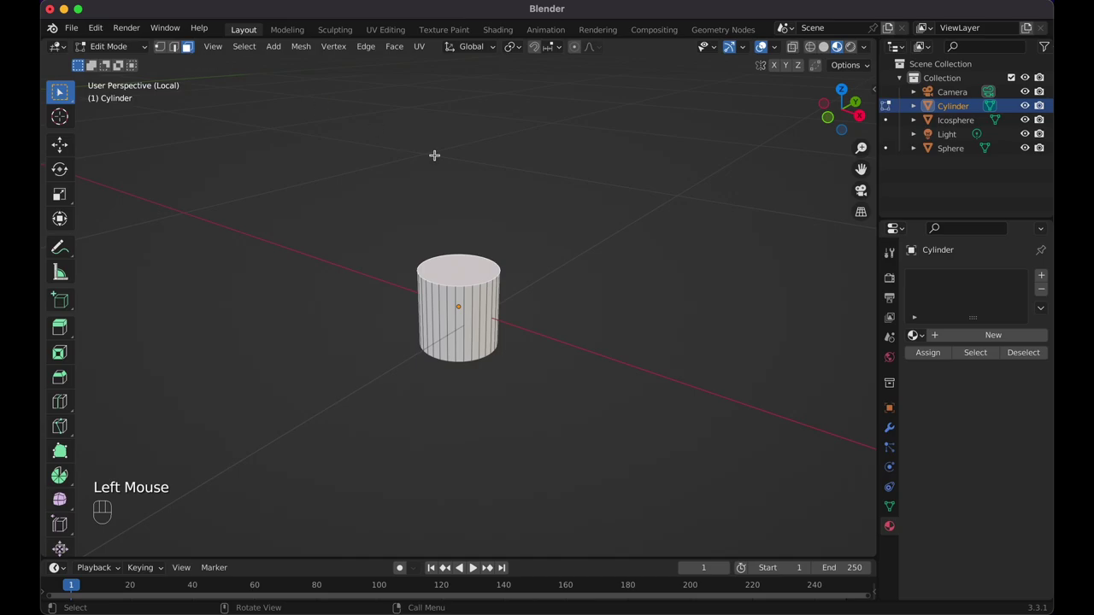
{"action": "key", "text": "e"}
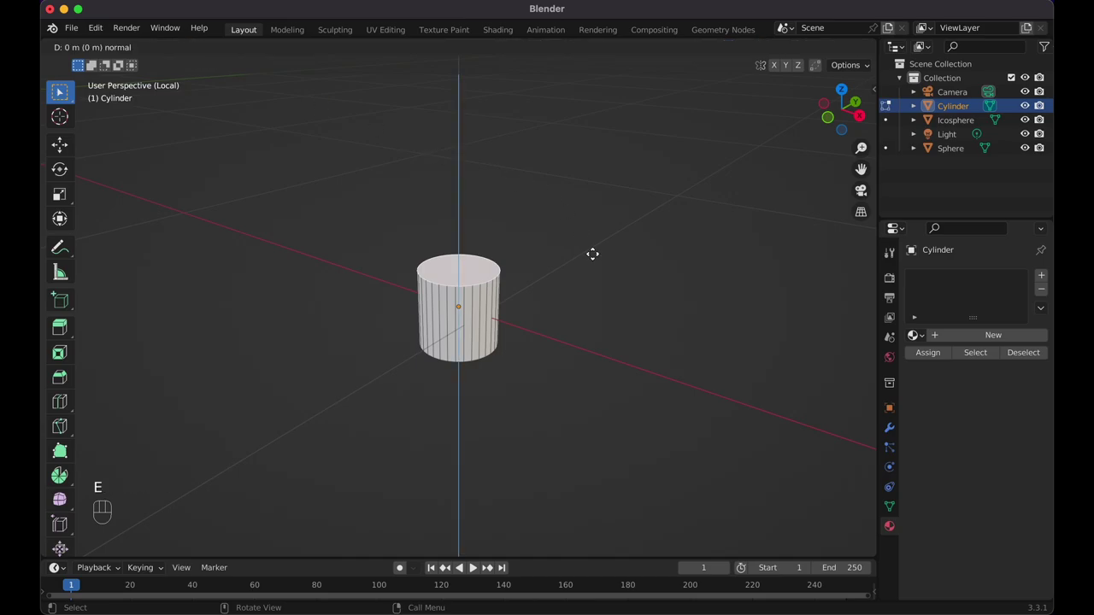
{"action": "key", "text": "s"}
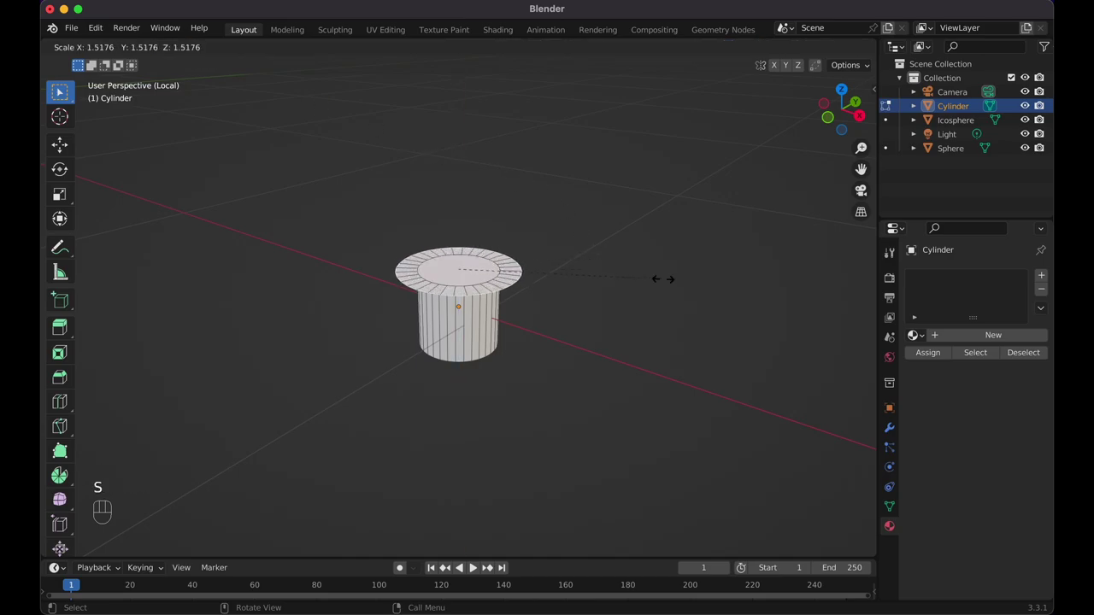
{"action": "left_click", "coordinate": [733, 301]}
Extrude the widened top face upward by about 0.406 m along global Z.
{"action": "key", "text": "e"}
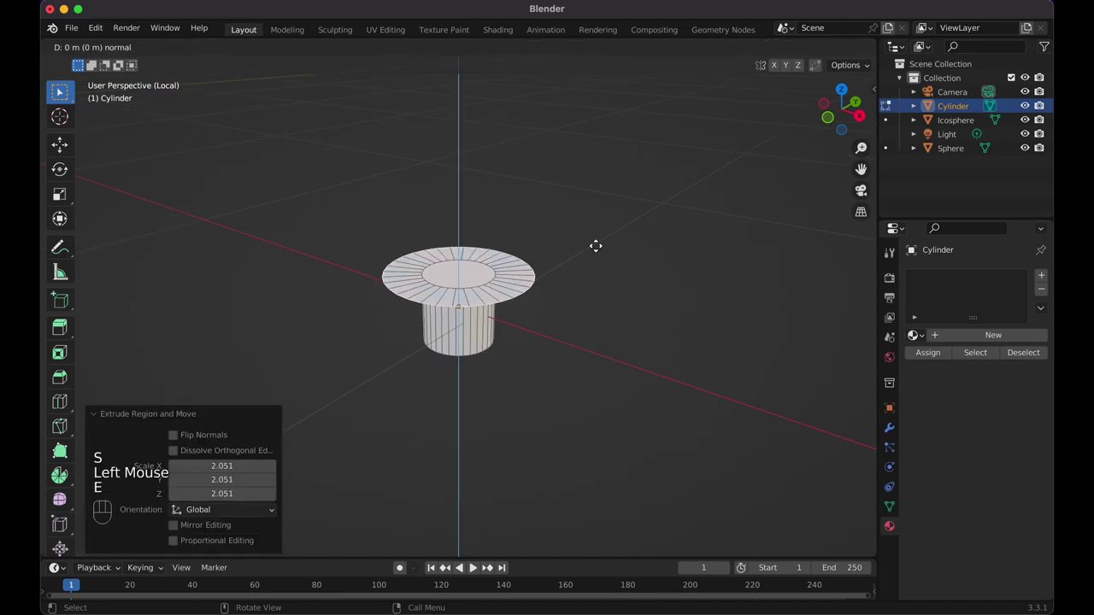
{"action": "key", "text": "z"}
{"action": "key", "text": "z"}
{"action": "key", "text": "z"}
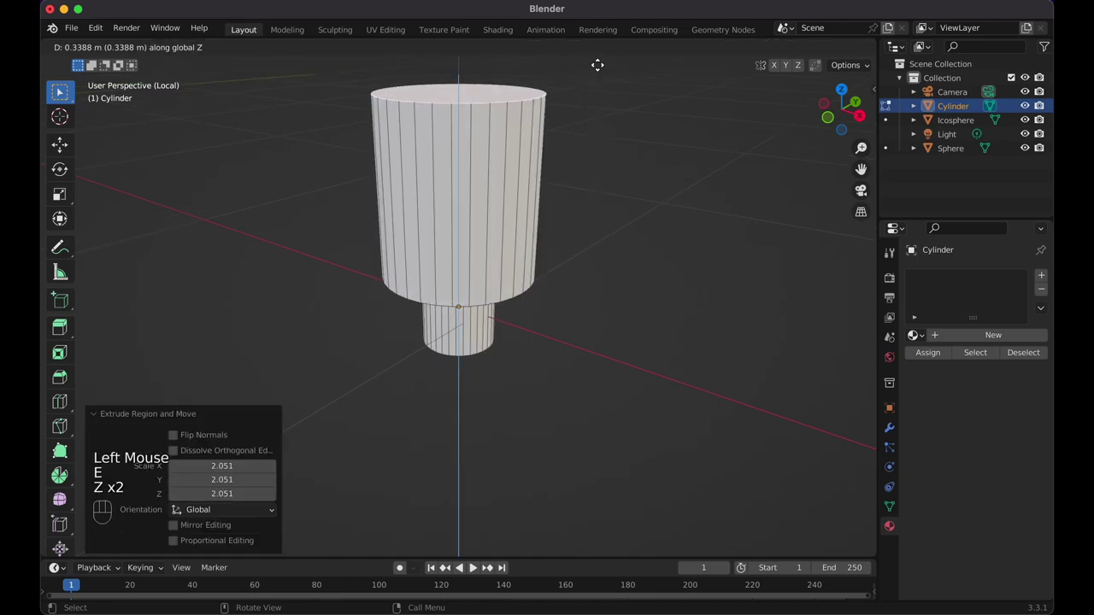
{"action": "key", "text": "z"}
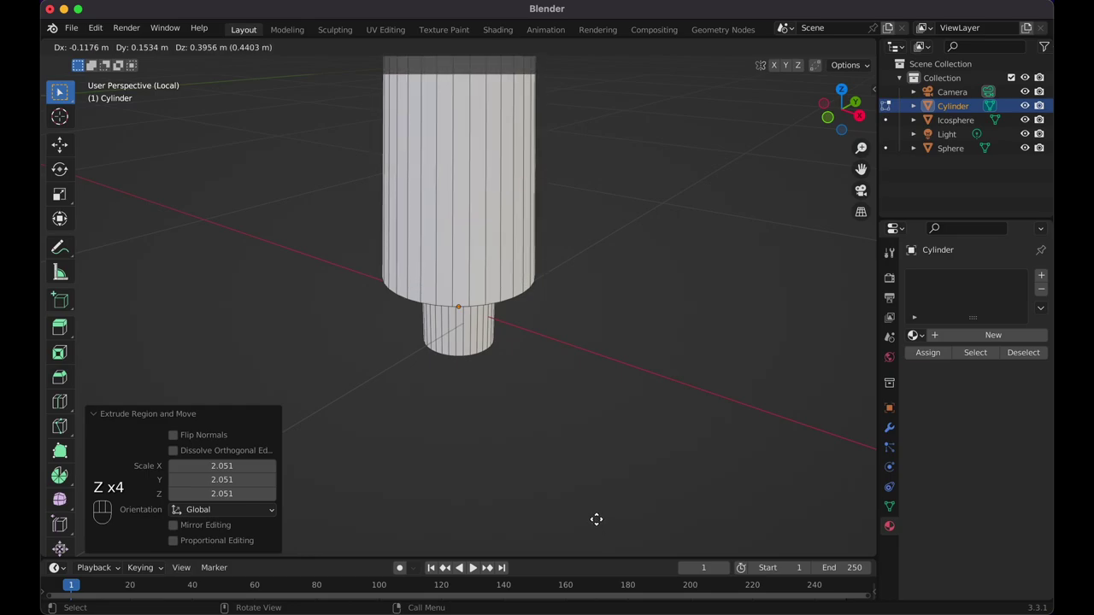
{"action": "key", "text": "z"}
{"action": "left_click", "coordinate": [596, 519]}
{"action": "scroll", "coordinate": [593, 300], "scroll_direction": "up", "scroll_amount": 5, "text": "shift"}
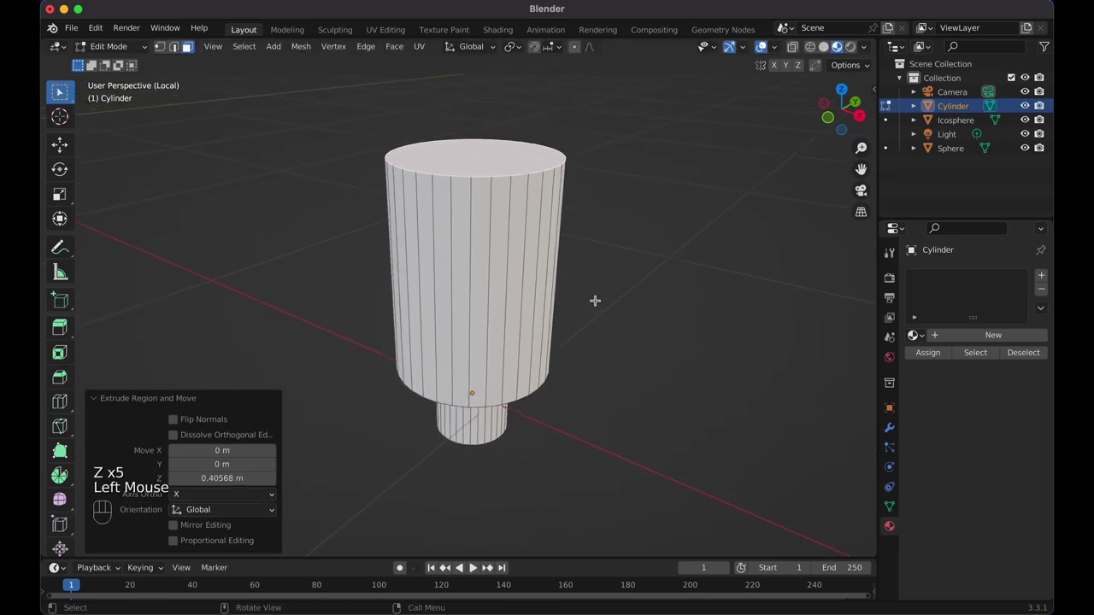
Merge the extruded top face with Collapse to turn the upper section into a cone.
{"action": "scroll", "coordinate": [660, 245], "scroll_direction": "down", "scroll_amount": 5}
{"action": "scroll", "coordinate": [660, 245], "scroll_direction": "up", "scroll_amount": 5}
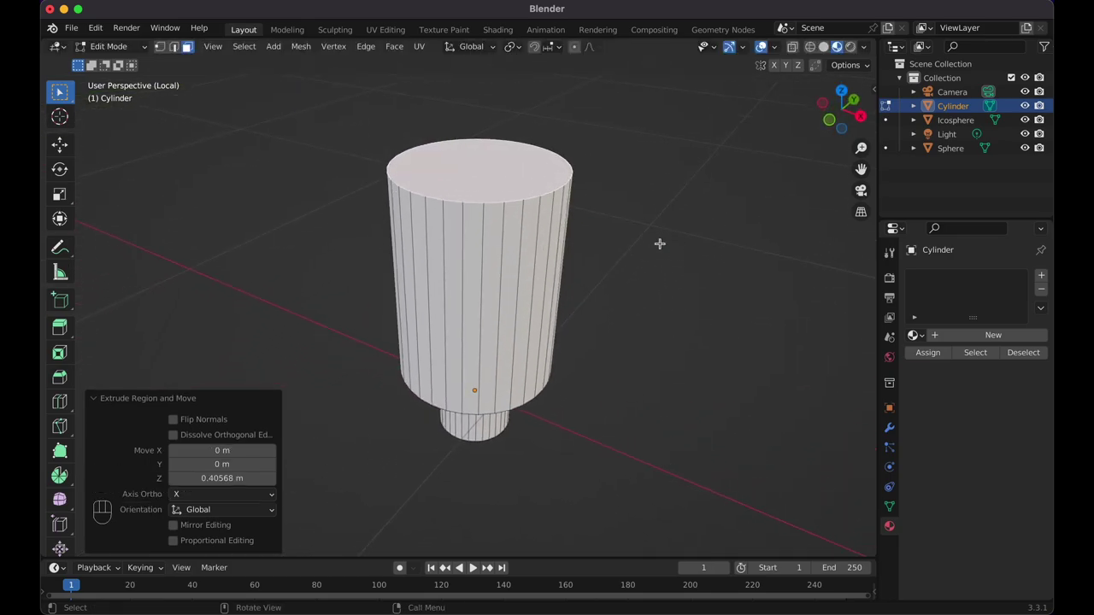
{"action": "key", "text": "m"}
{"action": "left_click", "coordinate": [537, 166]}
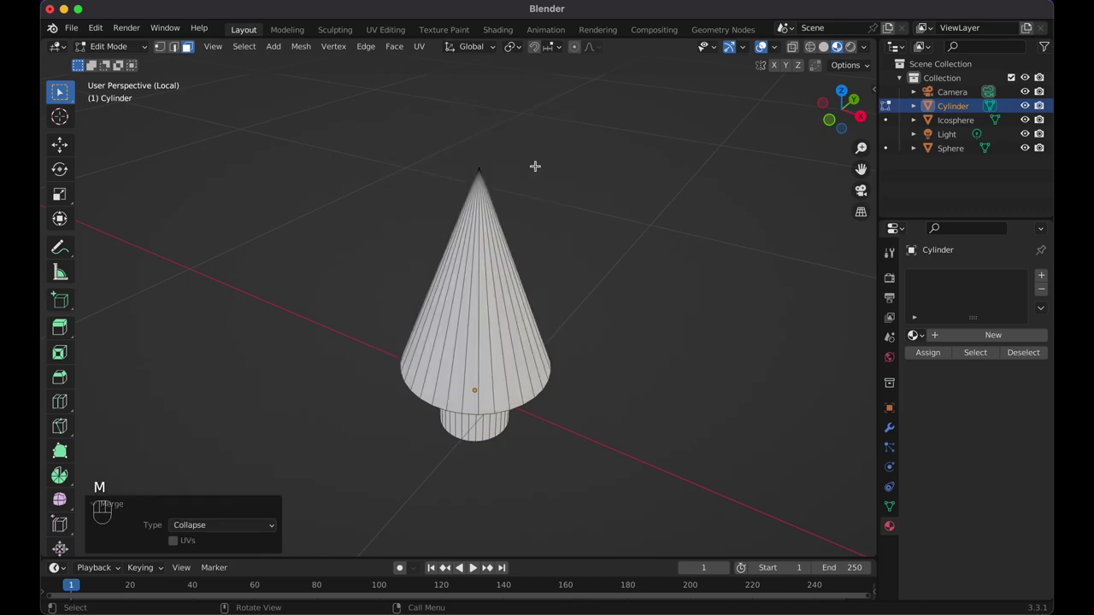
{"action": "scroll", "coordinate": [604, 237], "scroll_direction": "down", "scroll_amount": 5}
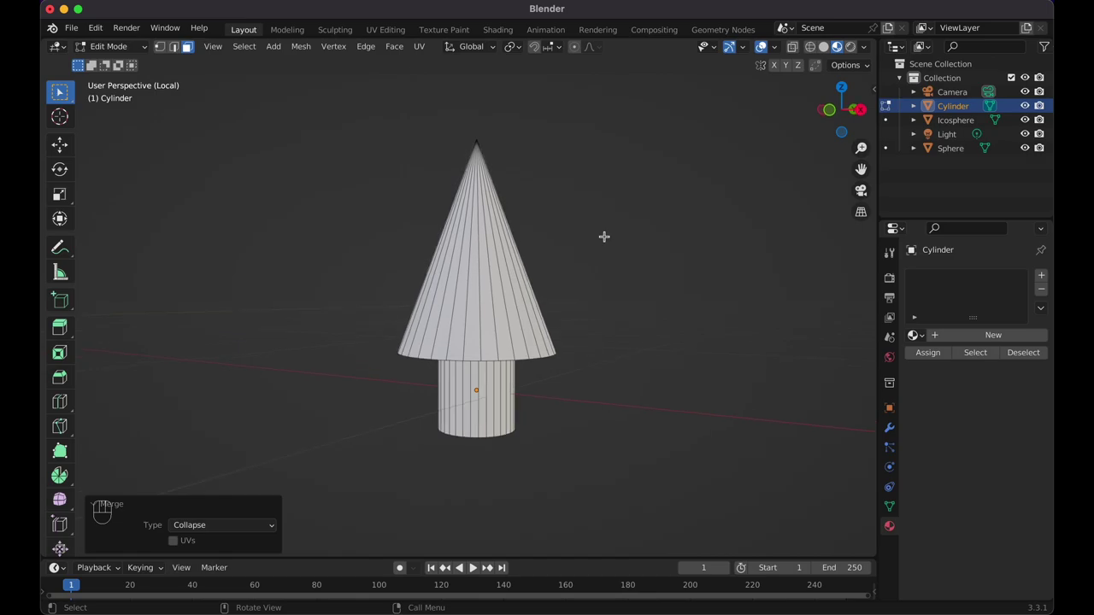
{"action": "scroll", "coordinate": [425, 396], "scroll_direction": "down", "scroll_amount": 5}
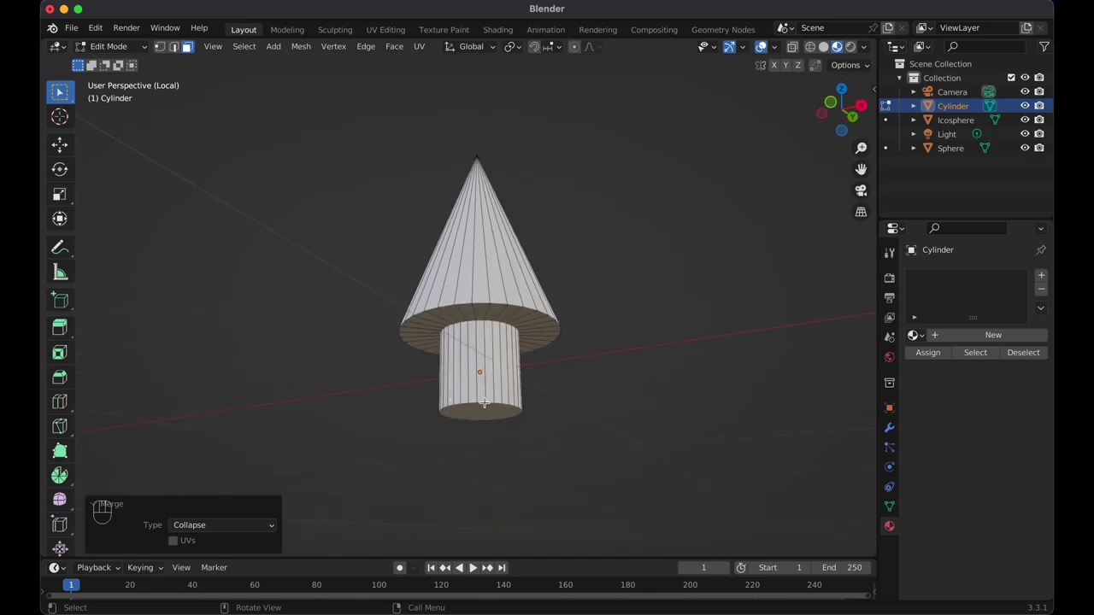
{"action": "left_click", "coordinate": [485, 403]}
{"action": "key", "text": "s"}
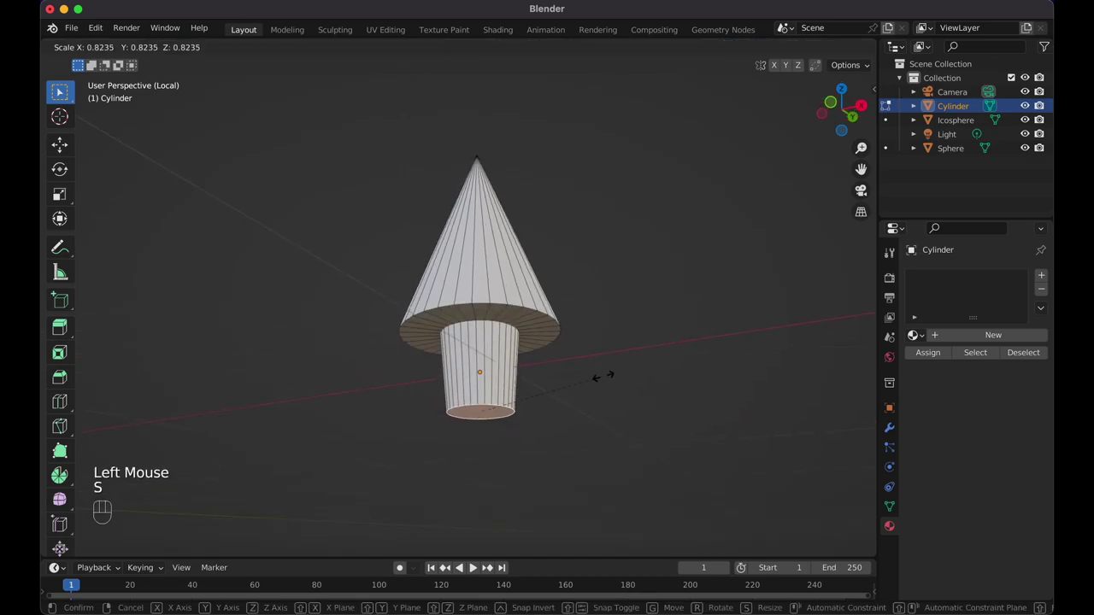
{"action": "key", "text": "Escape"}
Select the entire trunk through the mesh in wireframe shading, scale it uniformly to 0.665, and clear the selection.
{"action": "scroll", "coordinate": [510, 331], "scroll_direction": "up", "scroll_amount": 3}
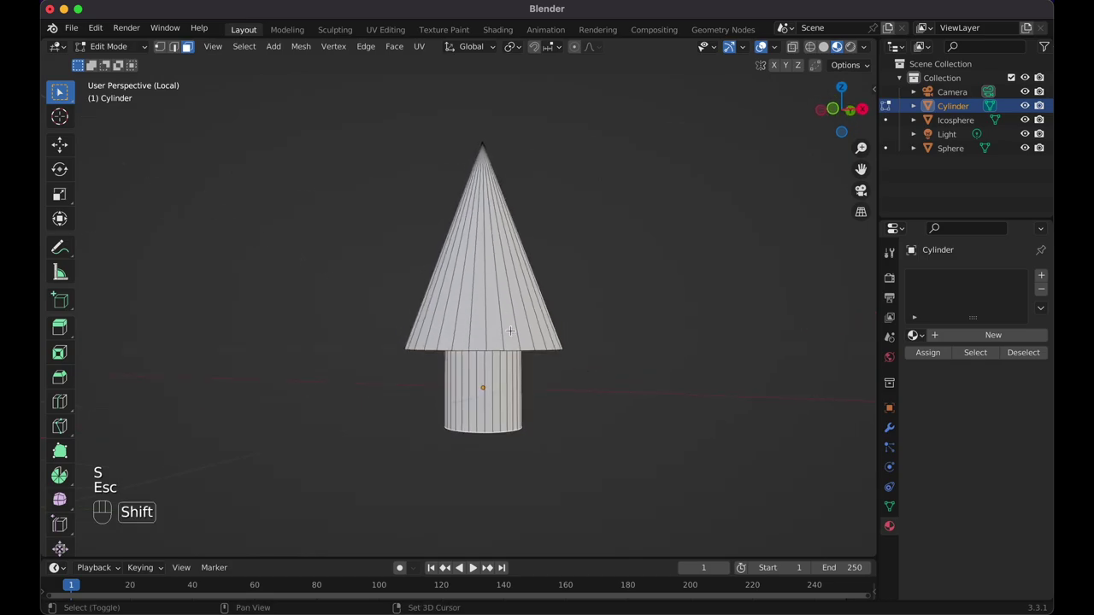
{"action": "key", "text": "shift+z"}
{"action": "left_click_drag", "start_coordinate": [424, 376], "coordinate": [519, 416]}
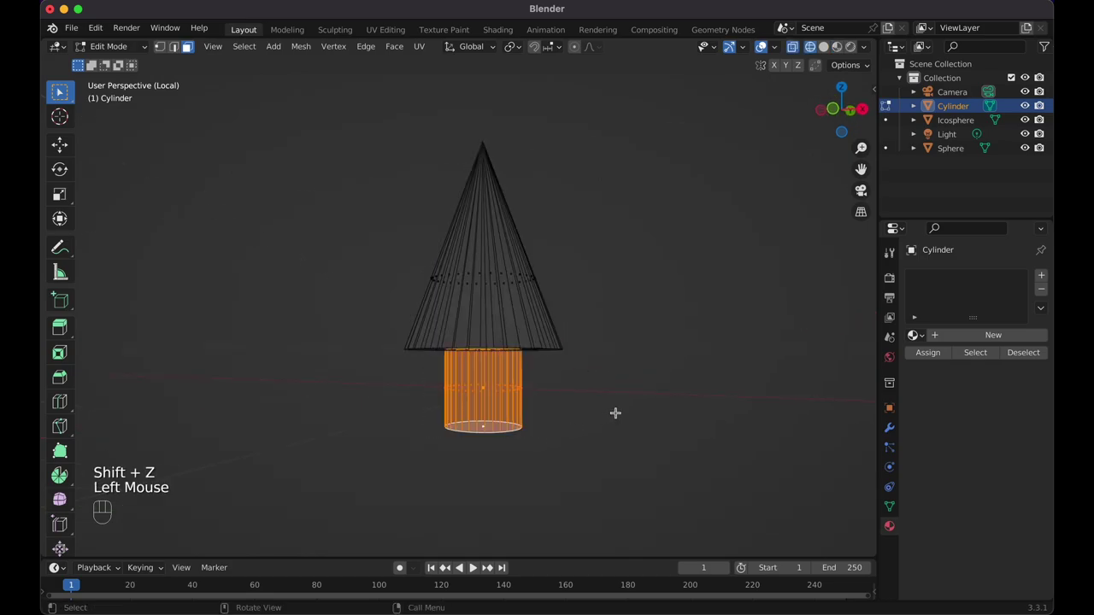
{"action": "key", "text": "s"}
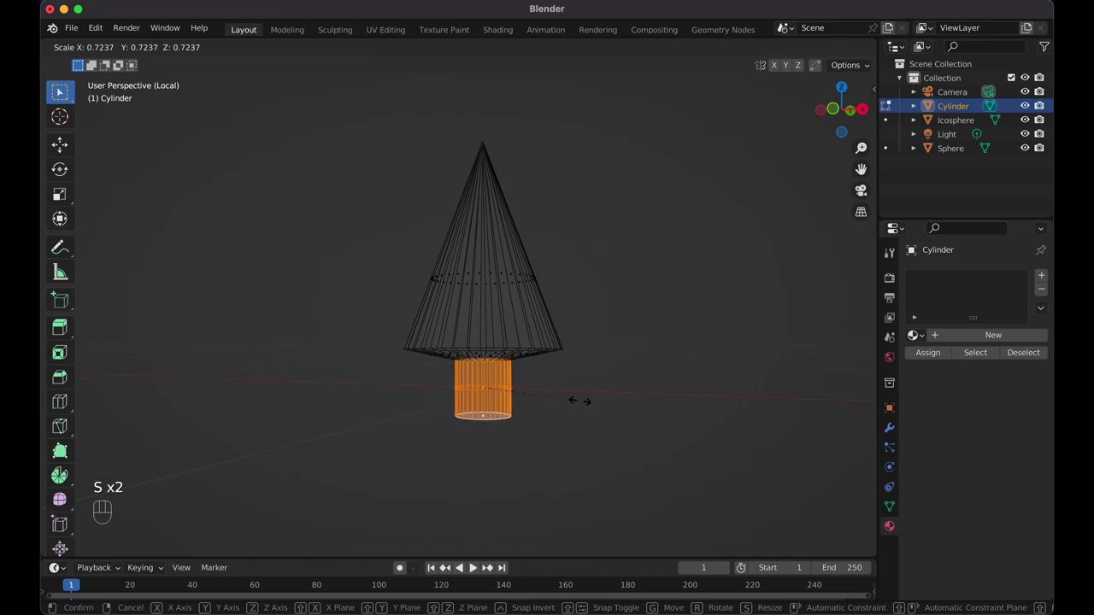
{"action": "left_click", "coordinate": [571, 399]}
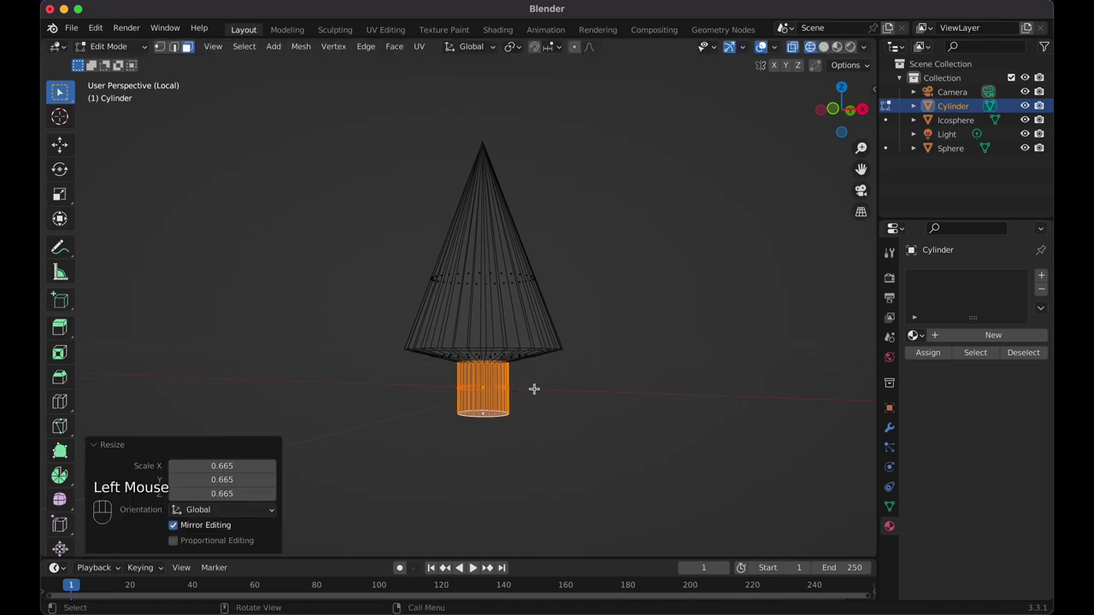
{"action": "key", "text": "shift+z"}
{"action": "scroll", "coordinate": [581, 373], "scroll_direction": "right", "scroll_amount": 10}
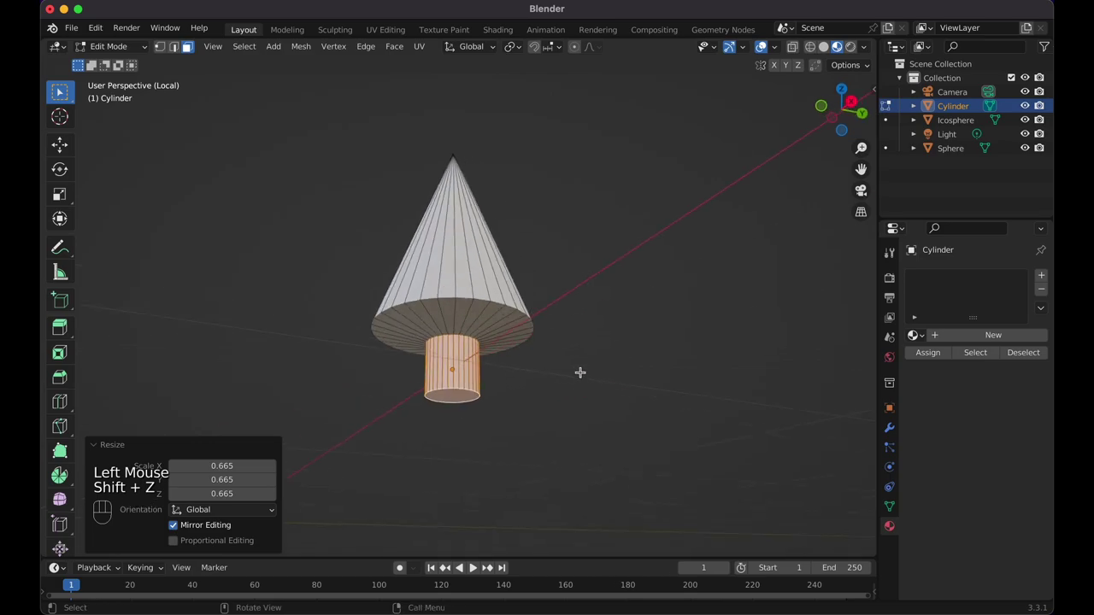
{"action": "left_click", "coordinate": [581, 372]}
{"action": "left_click", "coordinate": [579, 373]}
{"action": "scroll", "coordinate": [579, 373], "scroll_direction": "left", "scroll_amount": 8}
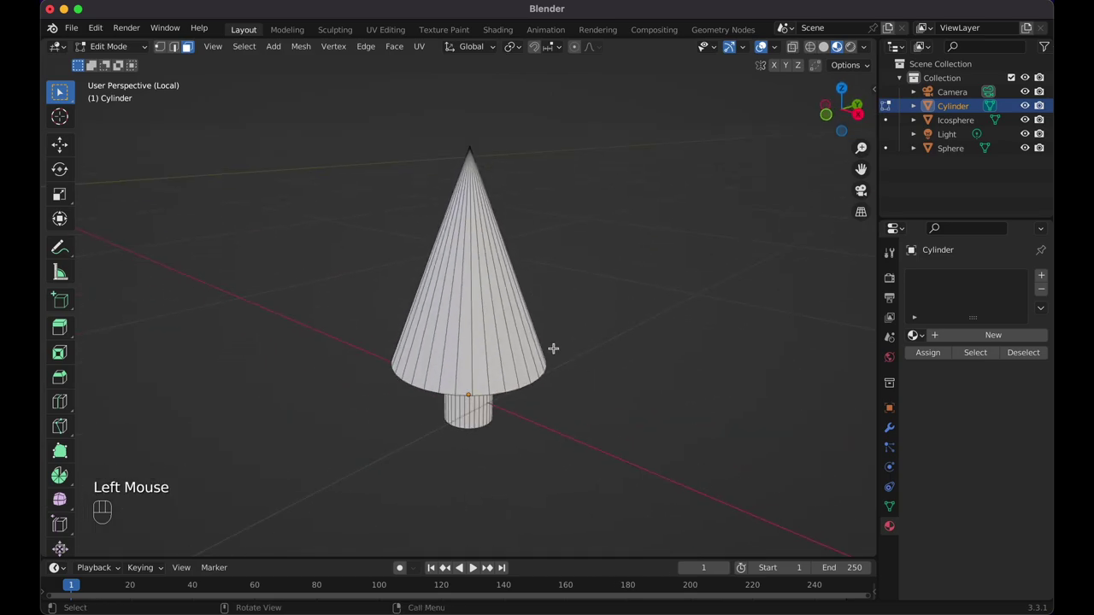
Leave local view to show the tree beside the planet again, keeping the tree in Edit Mode.
{"action": "key", "text": "slash"}
{"action": "scroll", "coordinate": [552, 349], "scroll_direction": "down", "scroll_amount": 2}
{"action": "scroll", "coordinate": [689, 313], "scroll_direction": "up", "scroll_amount": 4}
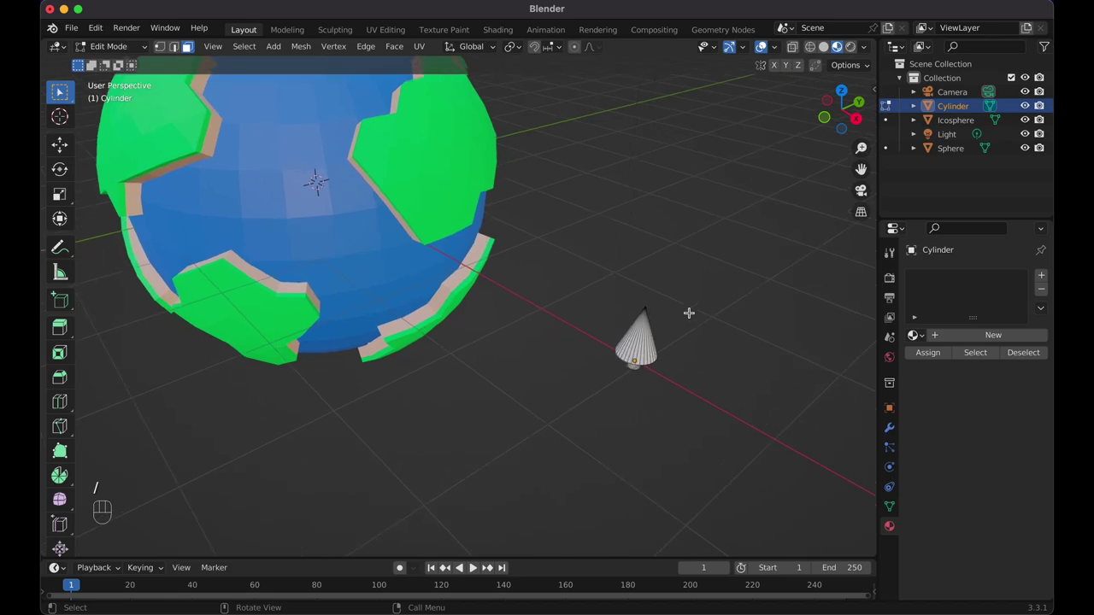
{"action": "scroll", "coordinate": [689, 313], "scroll_direction": "right", "scroll_amount": 4, "text": "shift"}
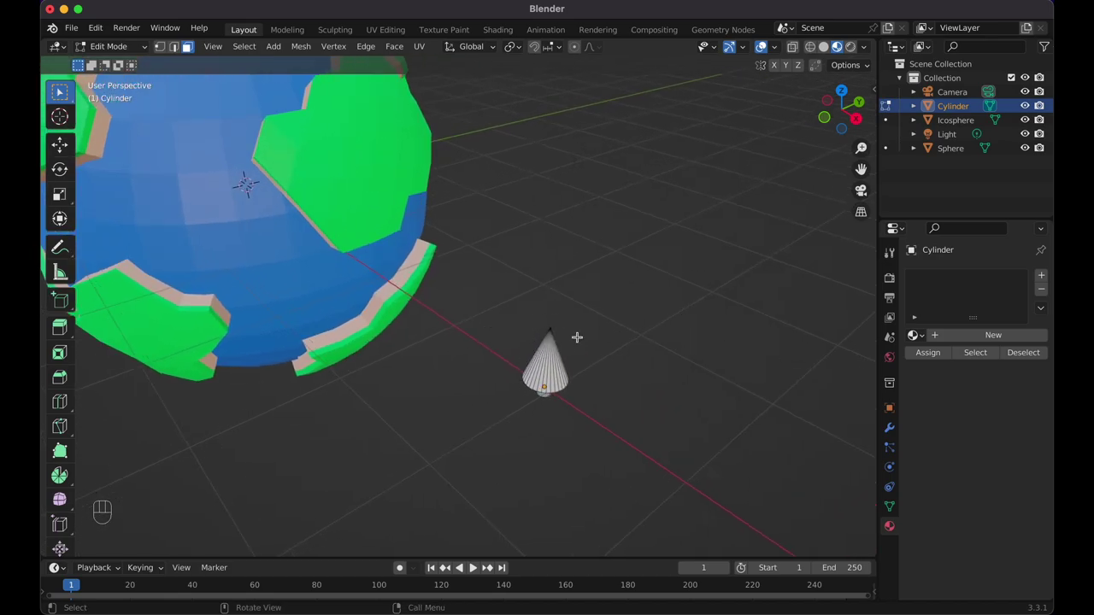
{"action": "scroll", "coordinate": [593, 329], "scroll_direction": "left", "scroll_amount": 3}
{"action": "key", "text": "Tab"}
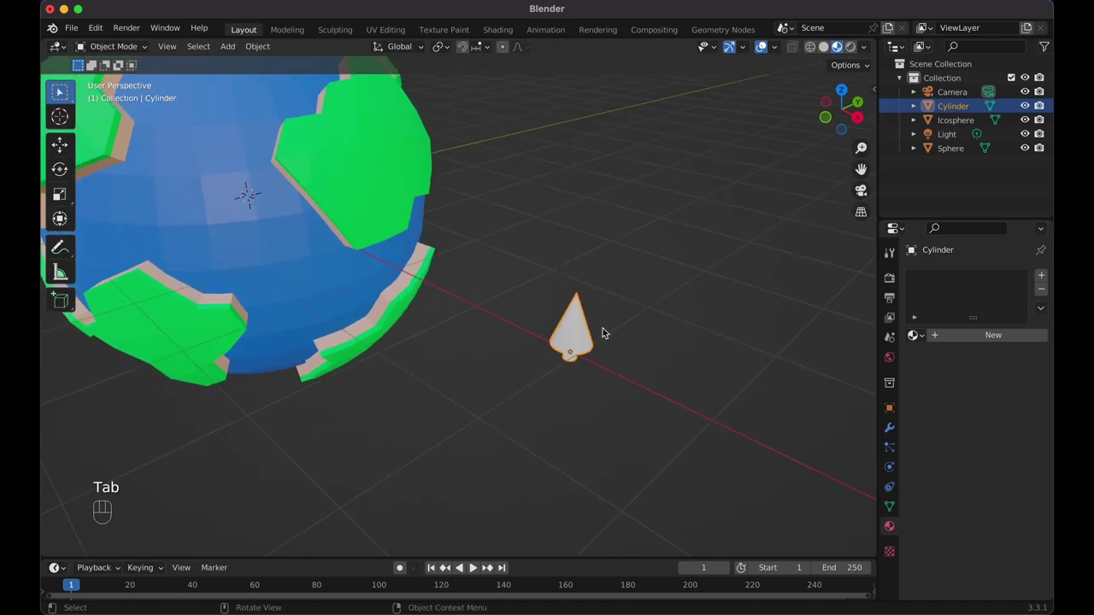
{"action": "key", "text": "Tab"}
Try to select the tree's cone by picking one side face and growing the selection three times.
{"action": "scroll", "coordinate": [592, 325], "scroll_direction": "up", "scroll_amount": 3}
{"action": "scroll", "coordinate": [592, 325], "scroll_direction": "down", "scroll_amount": 5}
{"action": "scroll", "coordinate": [593, 325], "scroll_direction": "up", "scroll_amount": 5, "text": "shift"}
{"action": "left_click_drag", "start_coordinate": [511, 282], "coordinate": [564, 295]}
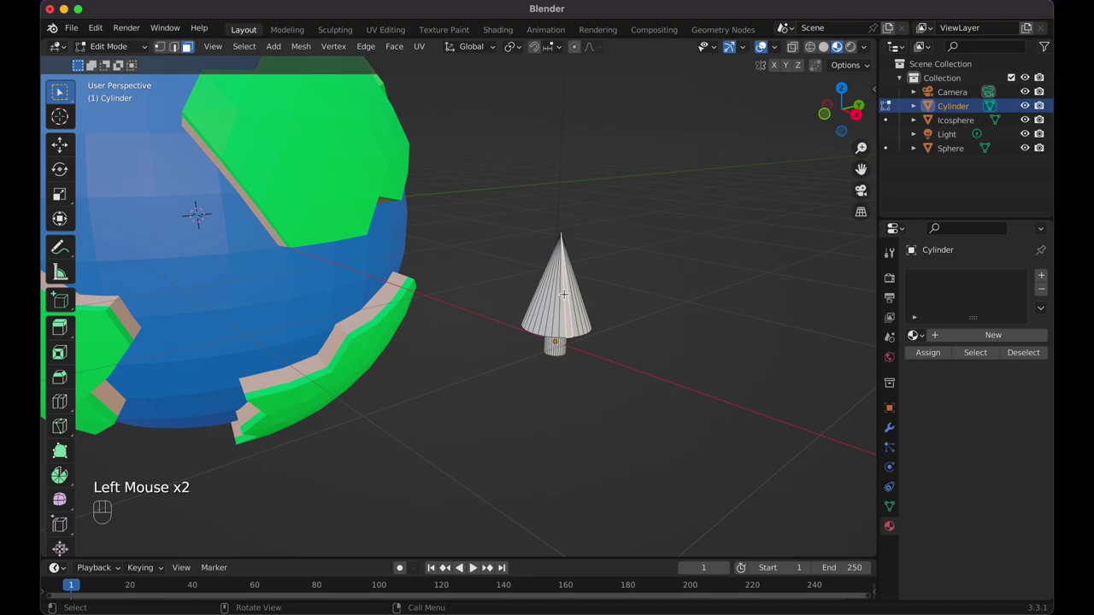
{"action": "key", "text": "super+KP_Add"}
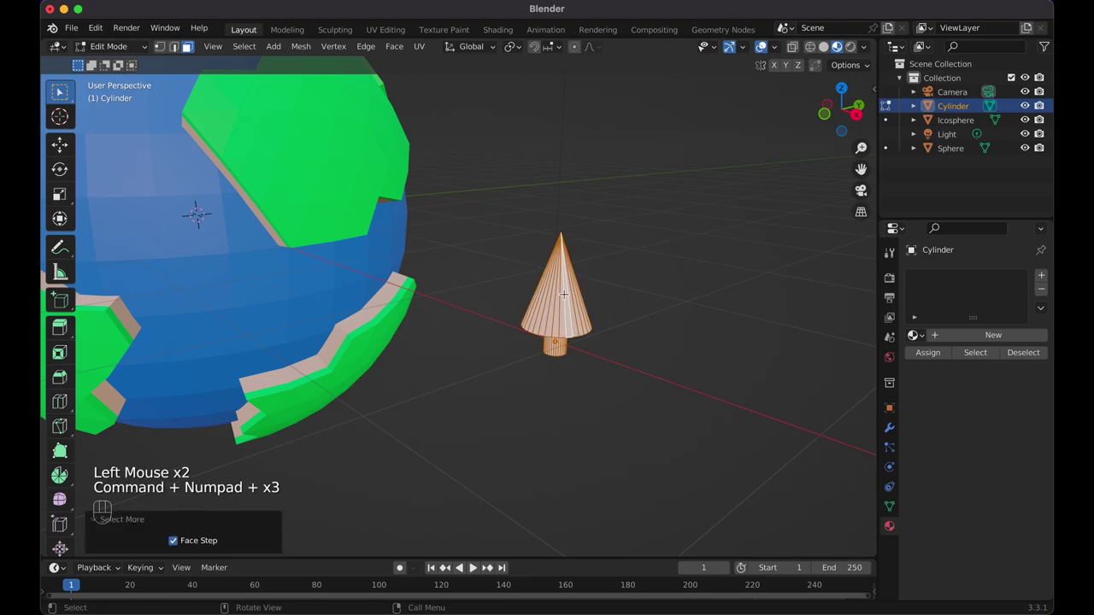
Select the tree's entire cone, including its underside, through the mesh in wireframe shading from the front orthographic view.
{"action": "key", "text": "shift+z"}
{"action": "left_click_drag", "start_coordinate": [519, 276], "coordinate": [606, 319]}
{"action": "scroll", "coordinate": [608, 320], "scroll_direction": "down", "scroll_amount": 3}
{"action": "scroll", "coordinate": [608, 320], "scroll_direction": "down", "scroll_amount": 3}
{"action": "scroll", "coordinate": [608, 320], "scroll_direction": "up", "scroll_amount": 5, "text": "shift"}
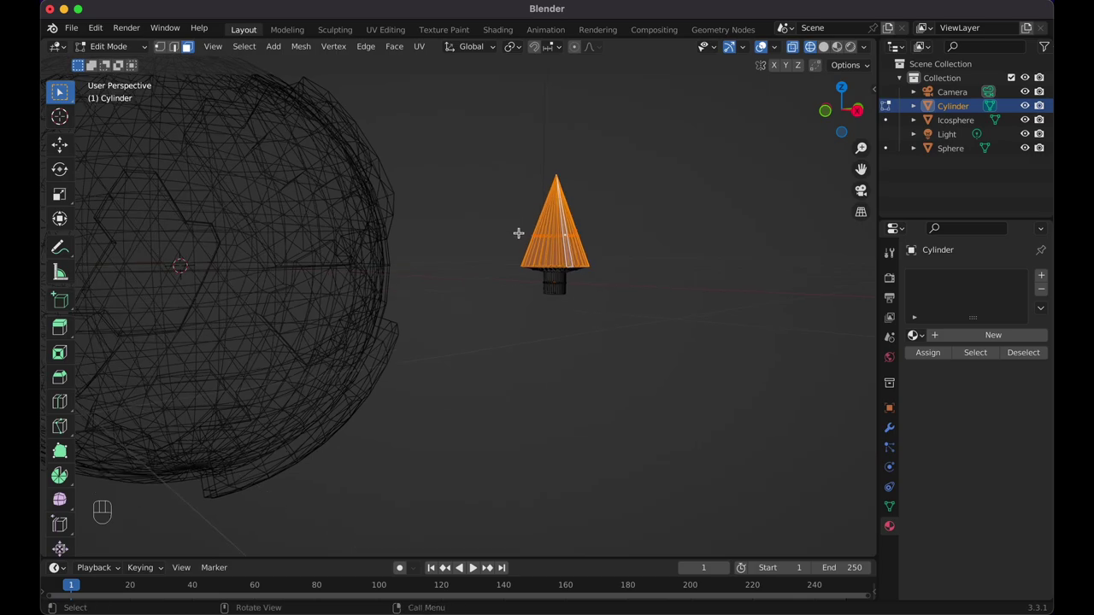
{"action": "key", "text": "KP_1"}
{"action": "scroll", "coordinate": [641, 251], "scroll_direction": "right", "scroll_amount": 2, "text": "shift"}
{"action": "scroll", "coordinate": [648, 252], "scroll_direction": "up", "scroll_amount": 5}
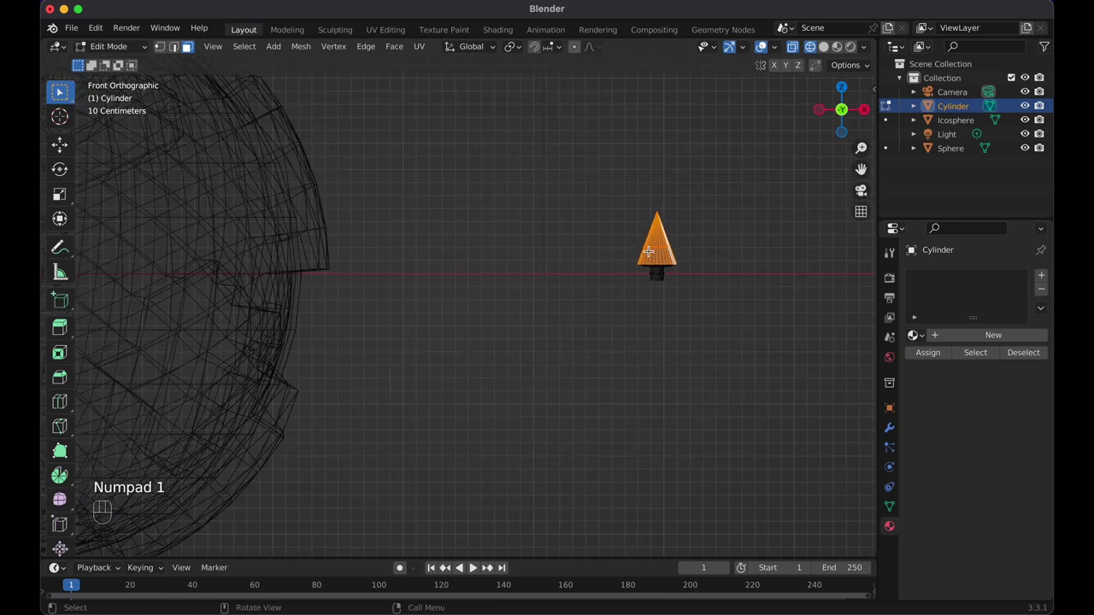
{"action": "scroll", "coordinate": [649, 251], "scroll_direction": "up", "scroll_amount": 2}
{"action": "scroll", "coordinate": [648, 251], "scroll_direction": "right", "scroll_amount": 4, "text": "shift"}
{"action": "scroll", "coordinate": [648, 251], "scroll_direction": "up", "scroll_amount": 3}
{"action": "scroll", "coordinate": [648, 251], "scroll_direction": "right", "scroll_amount": 3, "text": "shift"}
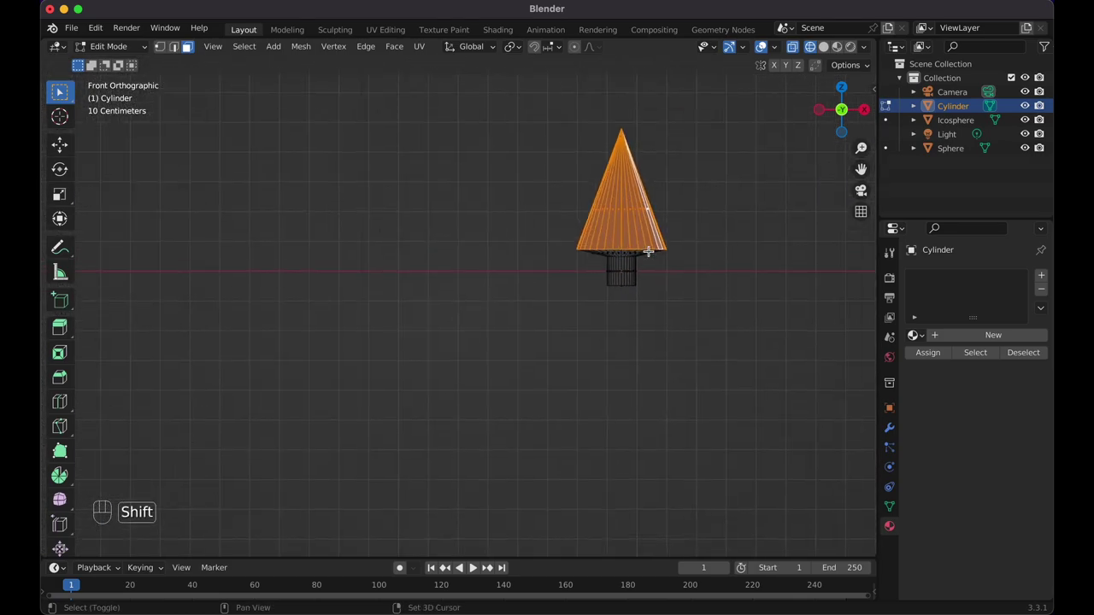
{"action": "left_click_drag", "start_coordinate": [510, 140], "coordinate": [695, 254]}
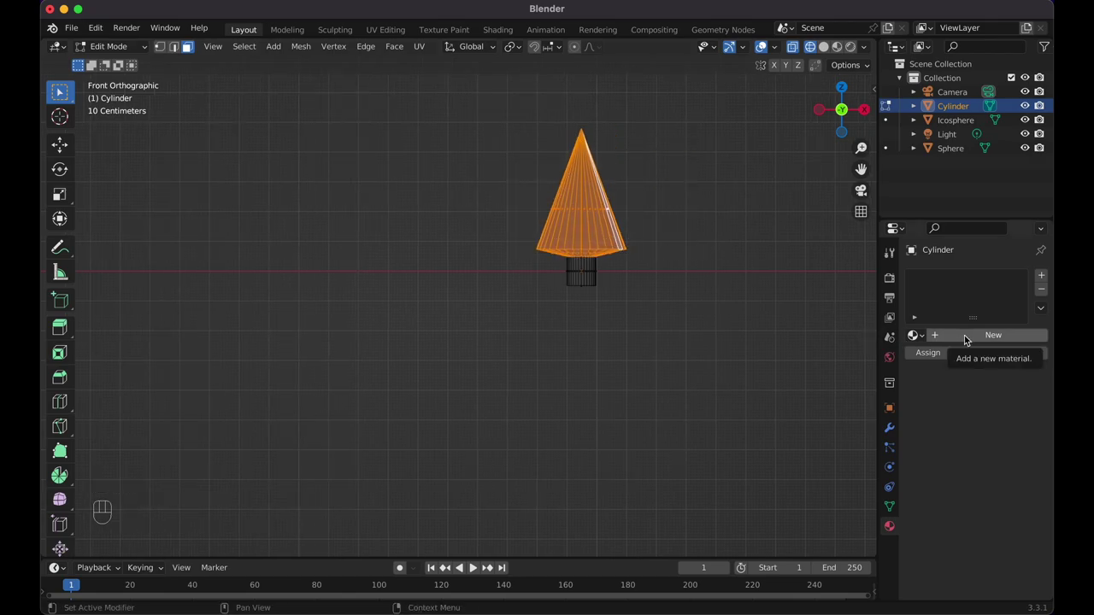
Select the whole tree mesh and give it a new material with a green base color, about H 0.343, S 0.887, V 0.8.
{"action": "key", "text": "a"}
{"action": "key", "text": "a"}
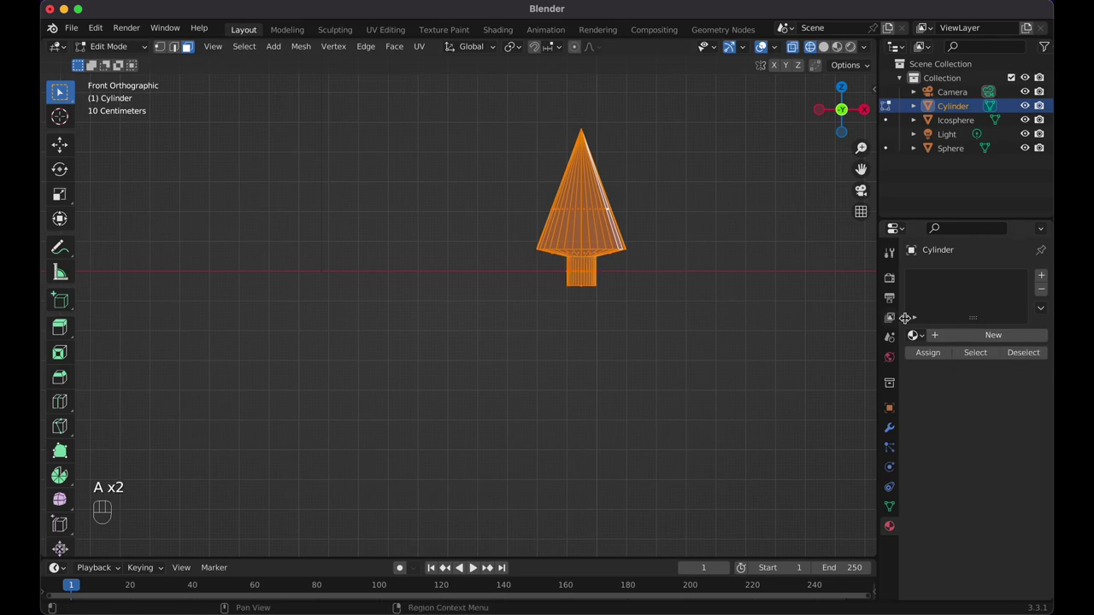
{"action": "left_click", "coordinate": [959, 333]}
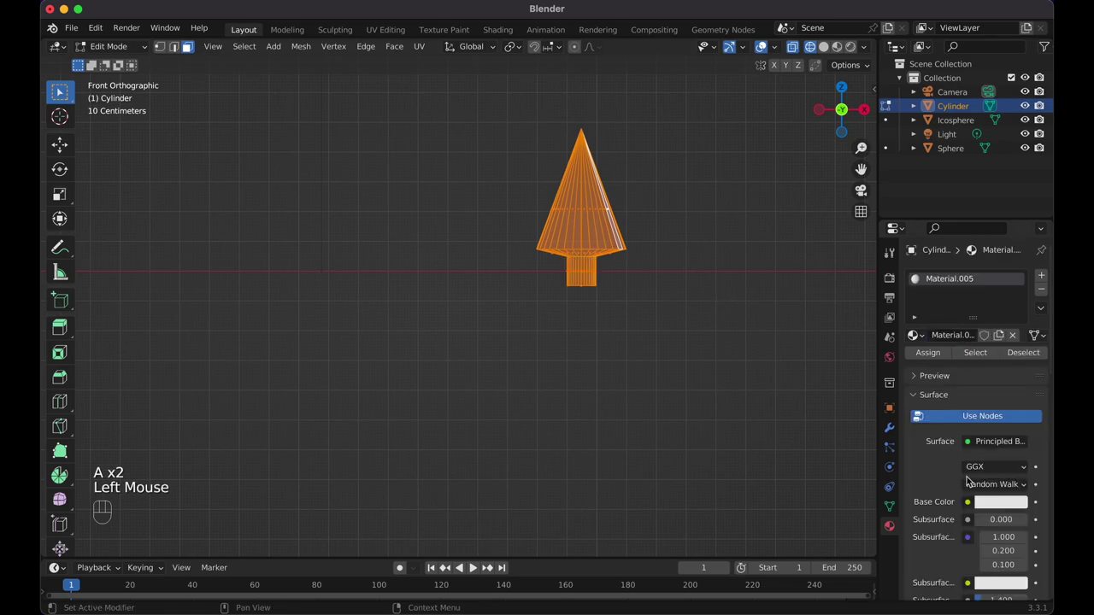
{"action": "left_click", "coordinate": [989, 505]}
{"action": "left_click_drag", "start_coordinate": [933, 332], "coordinate": [928, 331]}
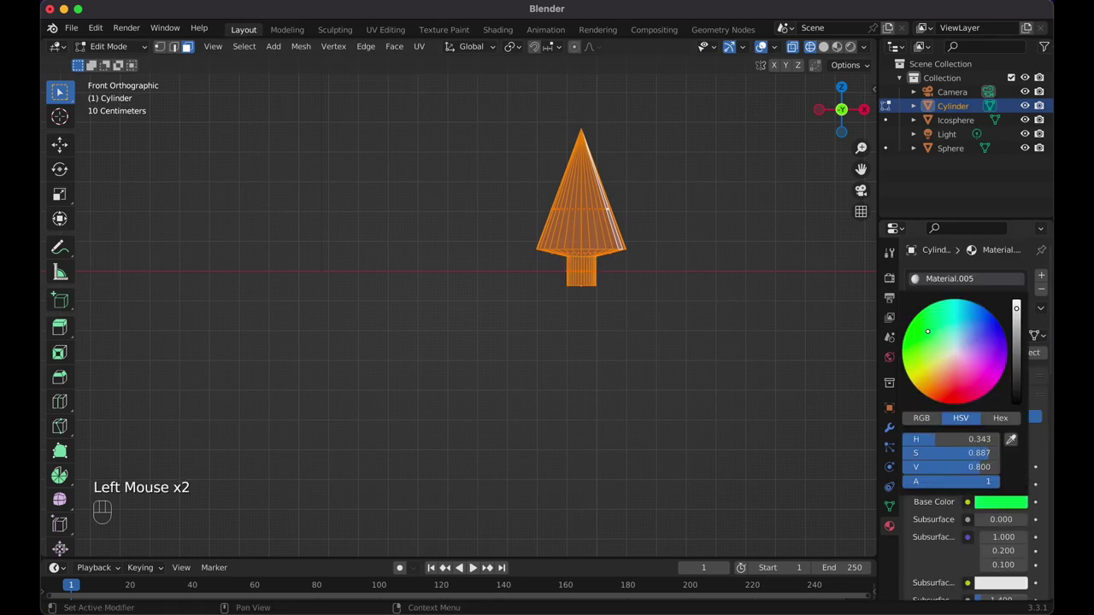
Select the trunk and assign it a second new material with a dark reddish-brown base color, H 0.017, S 0.957, V 0.171.
{"action": "left_click_drag", "start_coordinate": [556, 270], "coordinate": [641, 314]}
{"action": "left_click", "coordinate": [1040, 279]}
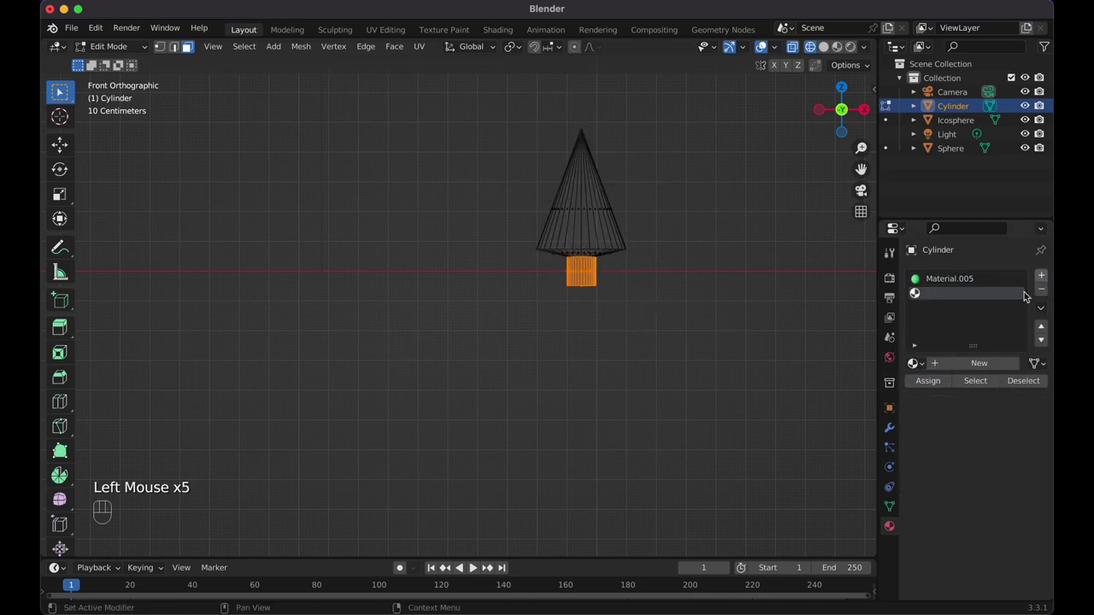
{"action": "left_click", "coordinate": [972, 363]}
{"action": "left_click", "coordinate": [990, 532]}
{"action": "left_click_drag", "start_coordinate": [956, 391], "coordinate": [944, 424]}
{"action": "left_click_drag", "start_coordinate": [1017, 372], "coordinate": [1016, 384]}
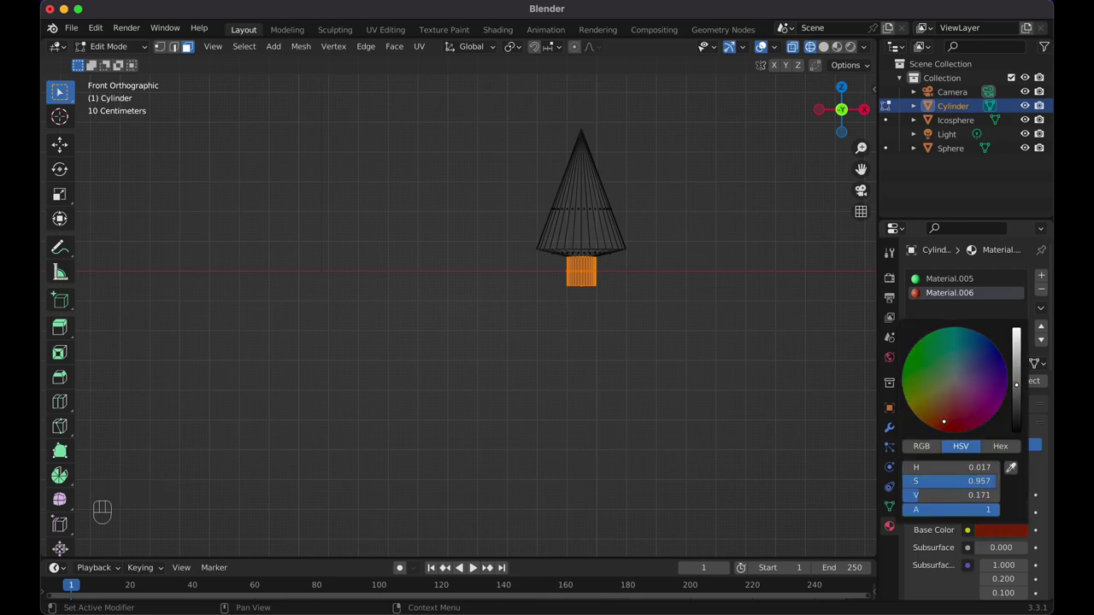
{"action": "left_click", "coordinate": [922, 382]}
Return the tree to Object Mode and switch from wireframe back to Material Preview shading, with the planet in view.
{"action": "key", "text": "Tab"}
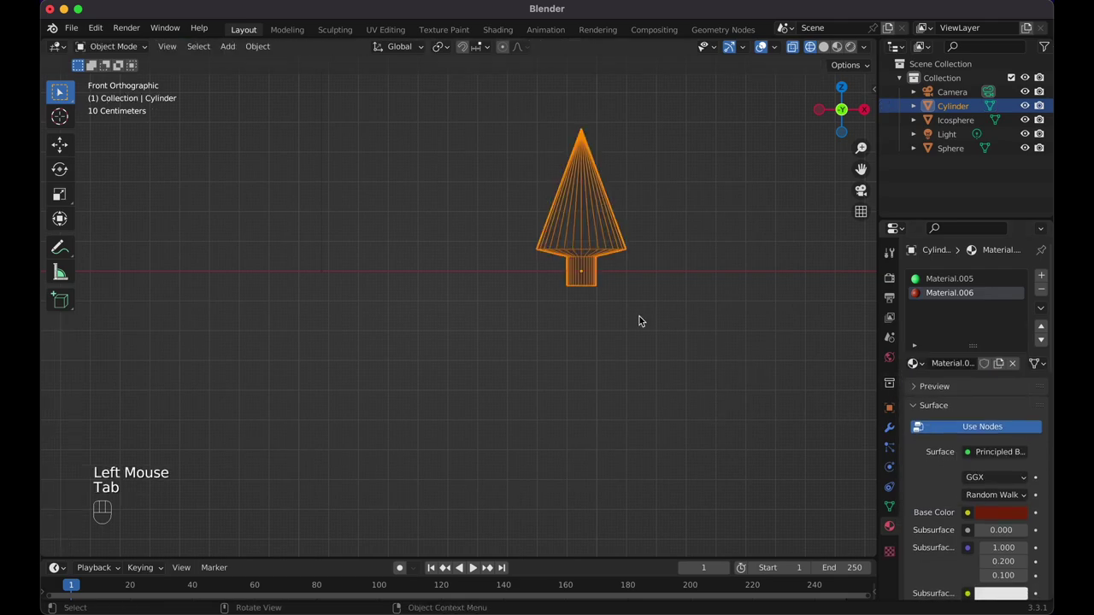
{"action": "key", "text": "shift+z"}
{"action": "middle_click_drag", "start_coordinate": [727, 173], "coordinate": [720, 186]}
{"action": "scroll", "coordinate": [720, 186], "scroll_direction": "down", "scroll_amount": 5}
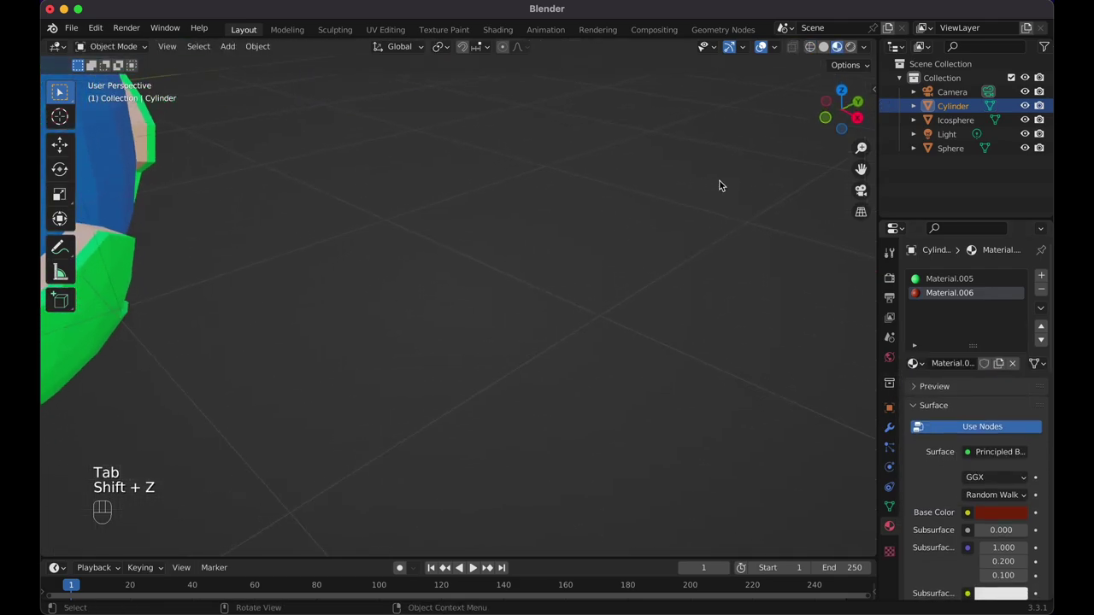
{"action": "scroll", "coordinate": [719, 185], "scroll_direction": "down", "scroll_amount": 8}
{"action": "scroll", "coordinate": [720, 185], "scroll_direction": "left", "scroll_amount": 4, "text": "shift"}
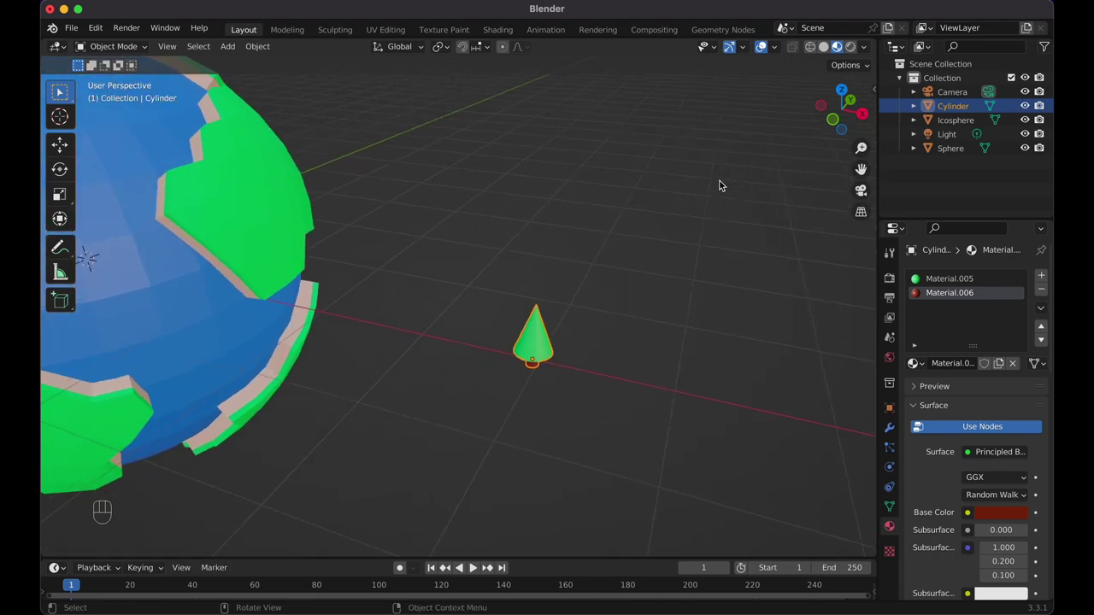
{"action": "scroll", "coordinate": [720, 185], "scroll_direction": "right", "scroll_amount": 6}
{"action": "scroll", "coordinate": [720, 185], "scroll_direction": "left", "scroll_amount": 7, "text": "shift"}
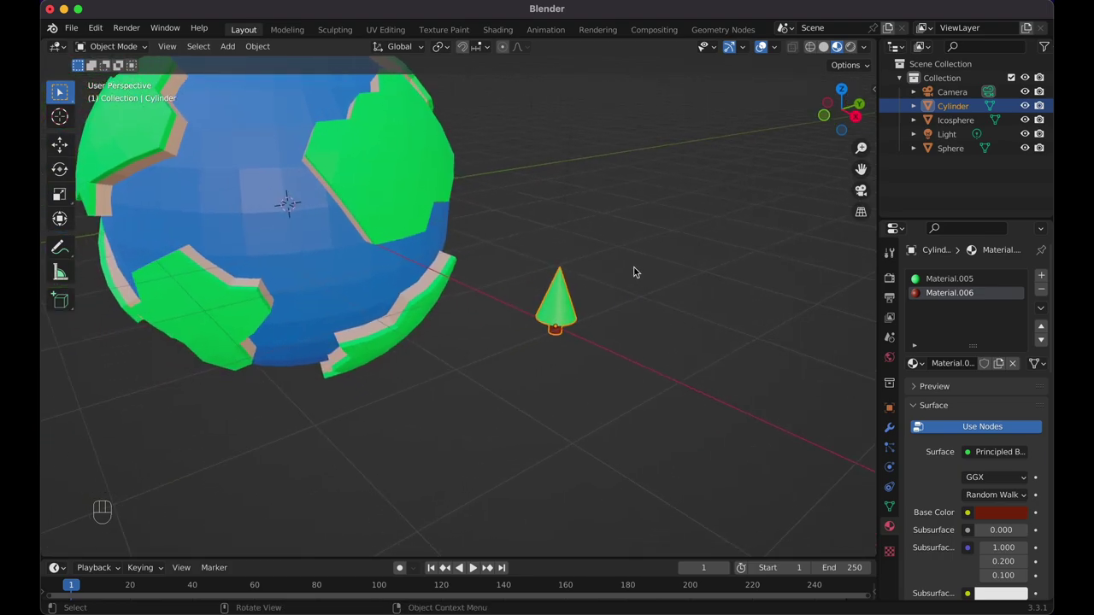
Stretch the tree along Z by 1.171 and scale it uniformly to 0.648.
{"action": "key", "text": "s"}
{"action": "key", "text": "z"}
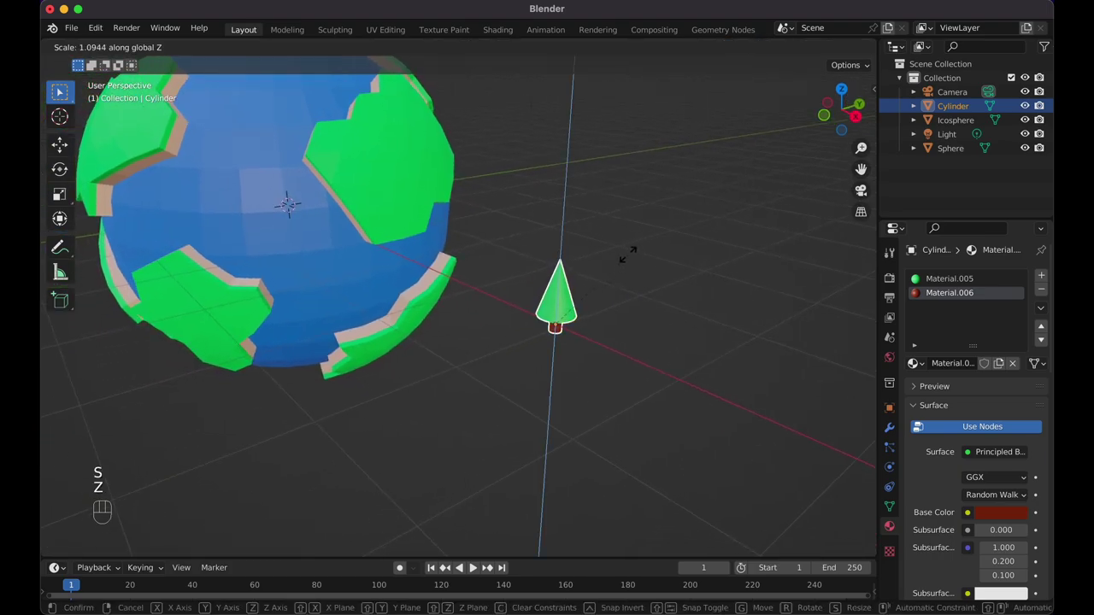
{"action": "left_click", "coordinate": [628, 244]}
{"action": "key", "text": "s"}
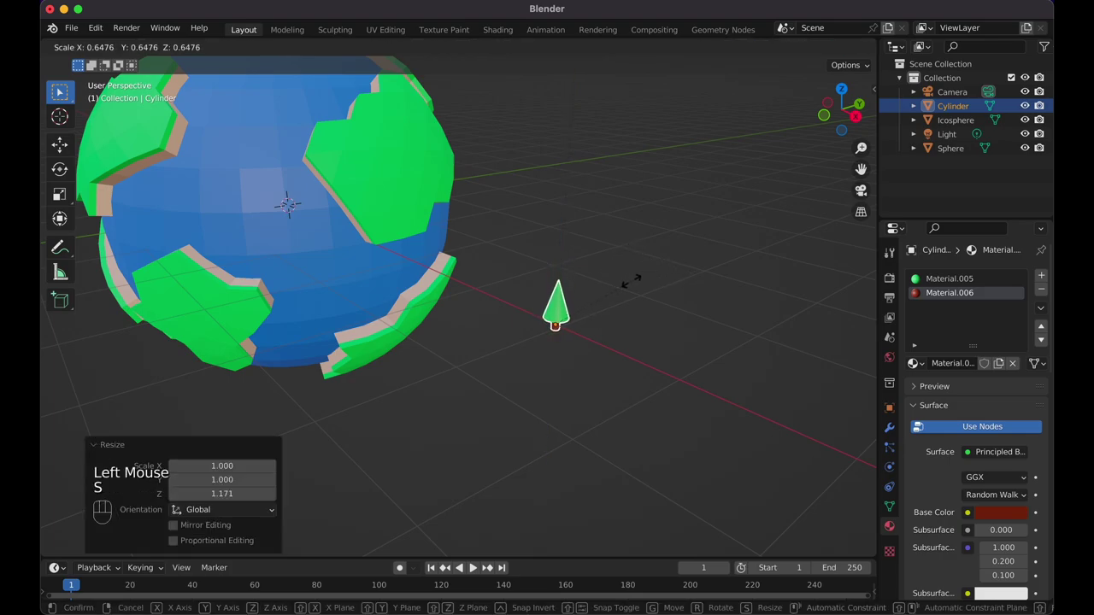
{"action": "left_click", "coordinate": [630, 283]}
Darken the base color of the tree's green material to a value of about 0.533, and deselect the tree.
{"action": "scroll", "coordinate": [630, 285], "scroll_direction": "up", "scroll_amount": 5, "text": "shift"}
{"action": "scroll", "coordinate": [630, 286], "scroll_direction": "left", "scroll_amount": 5}
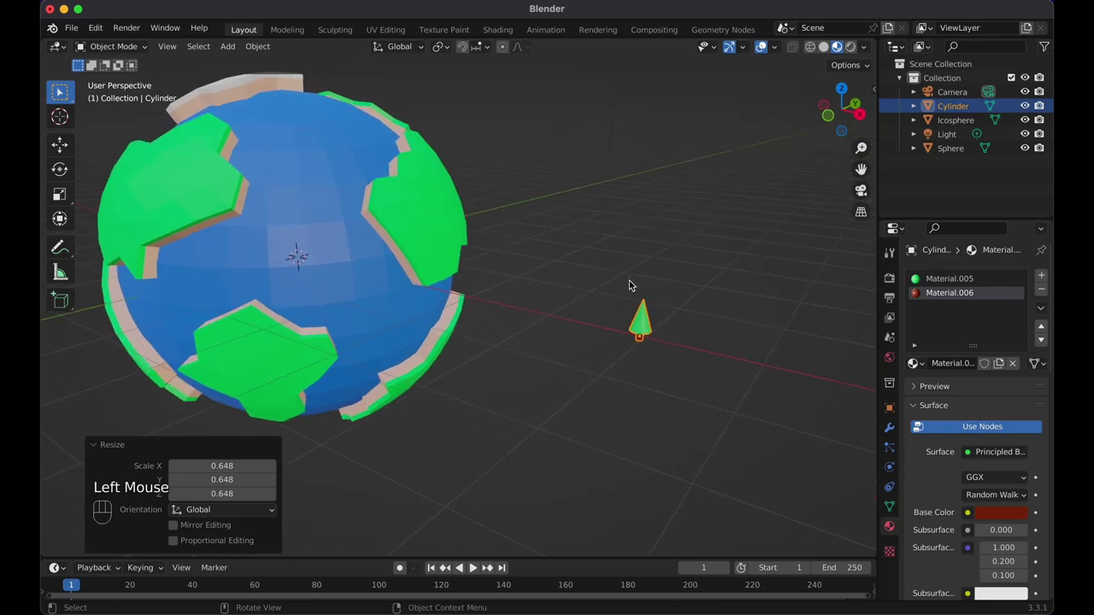
{"action": "scroll", "coordinate": [630, 285], "scroll_direction": "up", "scroll_amount": 3, "text": "shift"}
{"action": "left_click", "coordinate": [962, 284]}
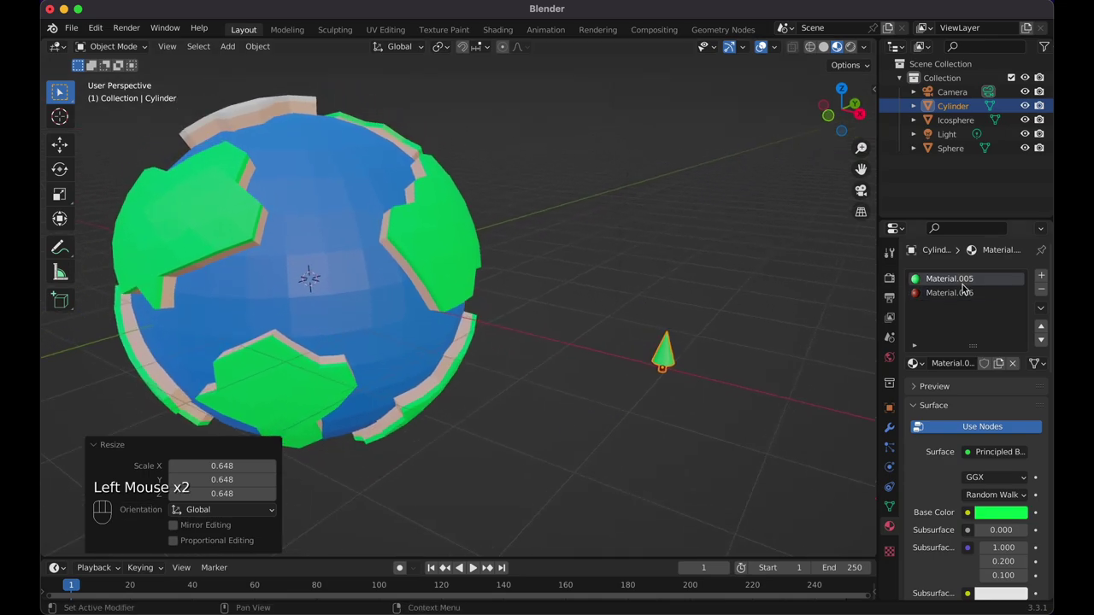
{"action": "left_click", "coordinate": [1002, 513]}
{"action": "left_click_drag", "start_coordinate": [1018, 320], "coordinate": [1019, 339]}
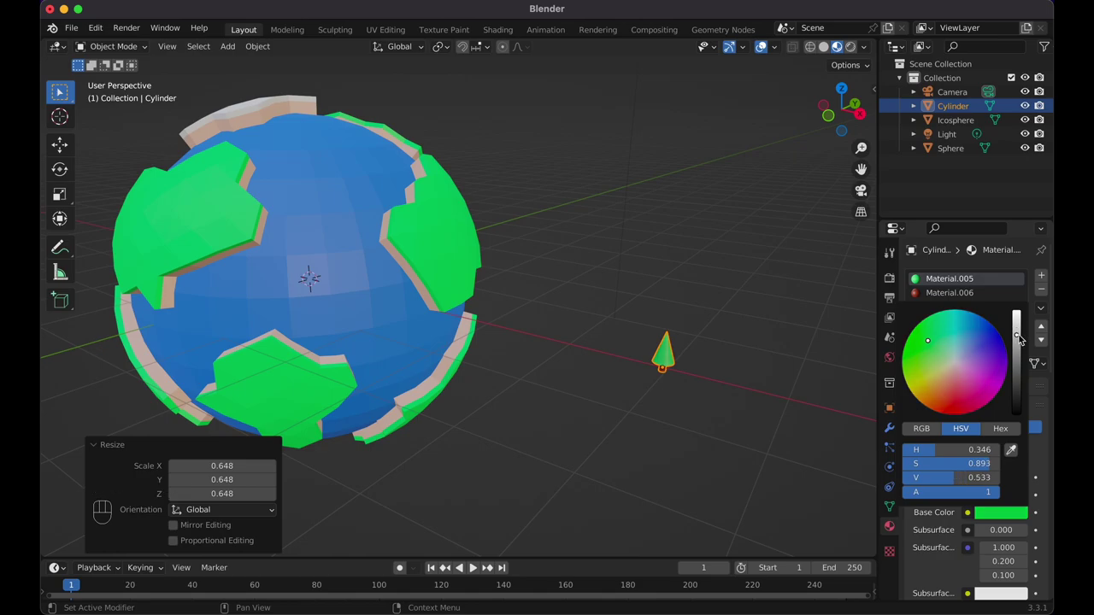
{"action": "left_click", "coordinate": [750, 355]}
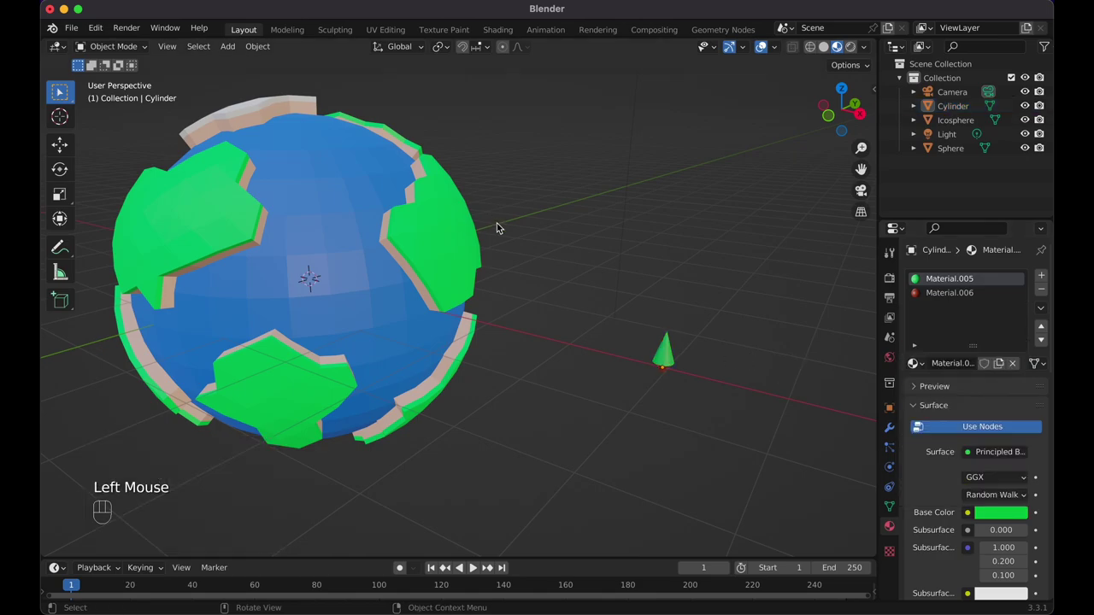
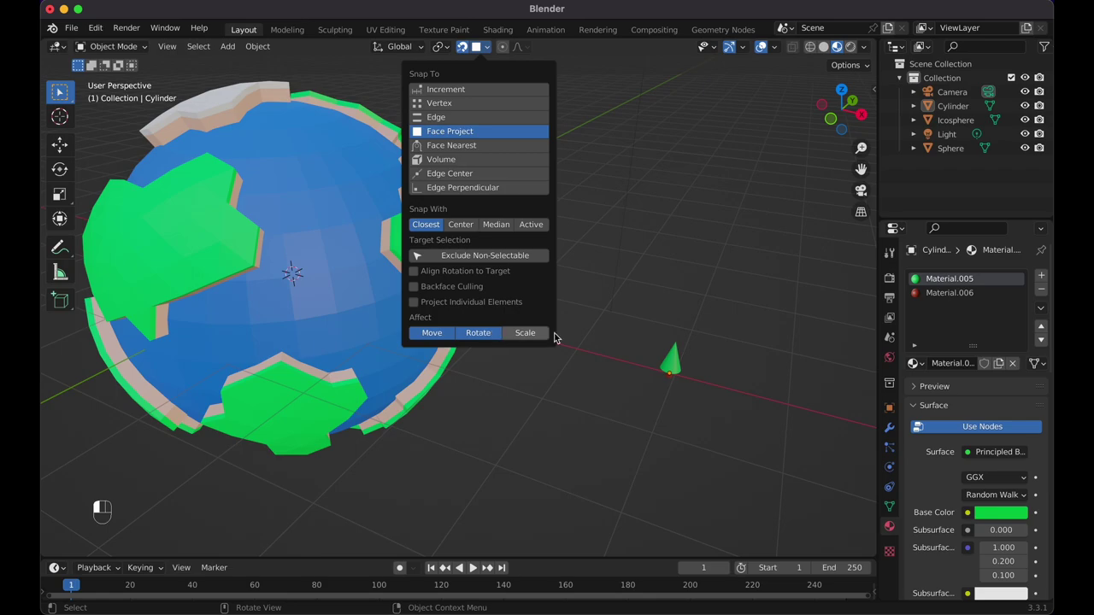
{"action": "left_click", "coordinate": [671, 369]}
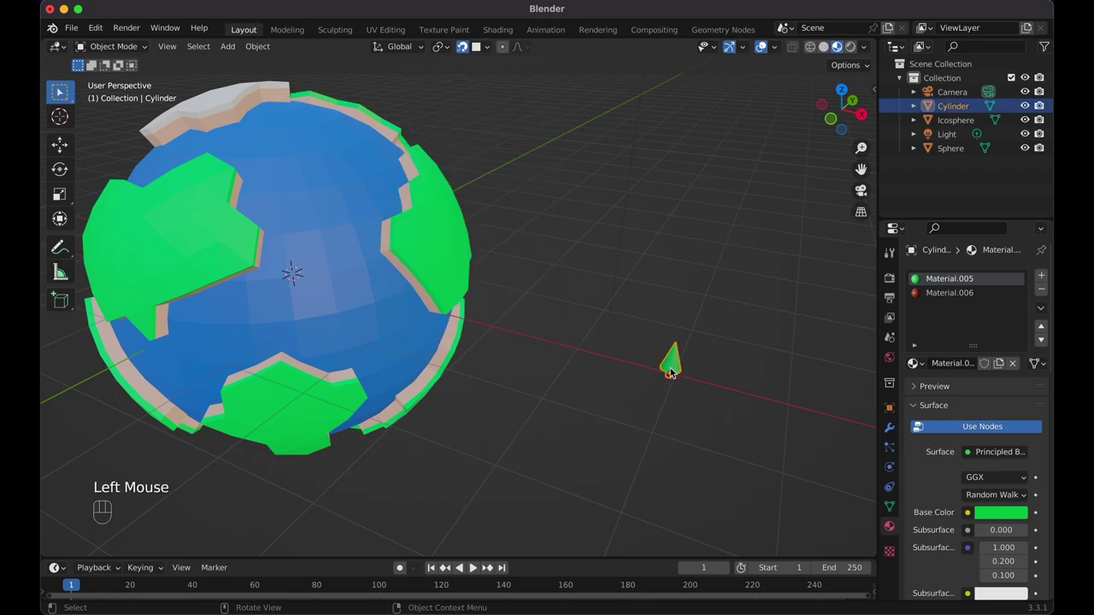
{"action": "key", "text": "alt+d"}
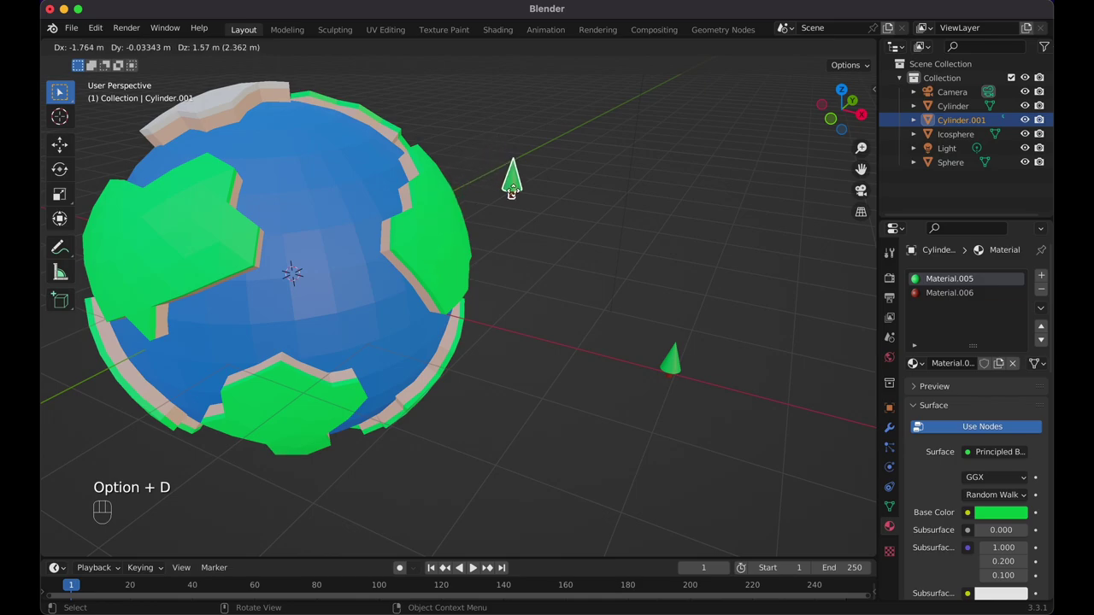
{"action": "key", "text": "Escape"}
{"action": "key", "text": "super+z"}
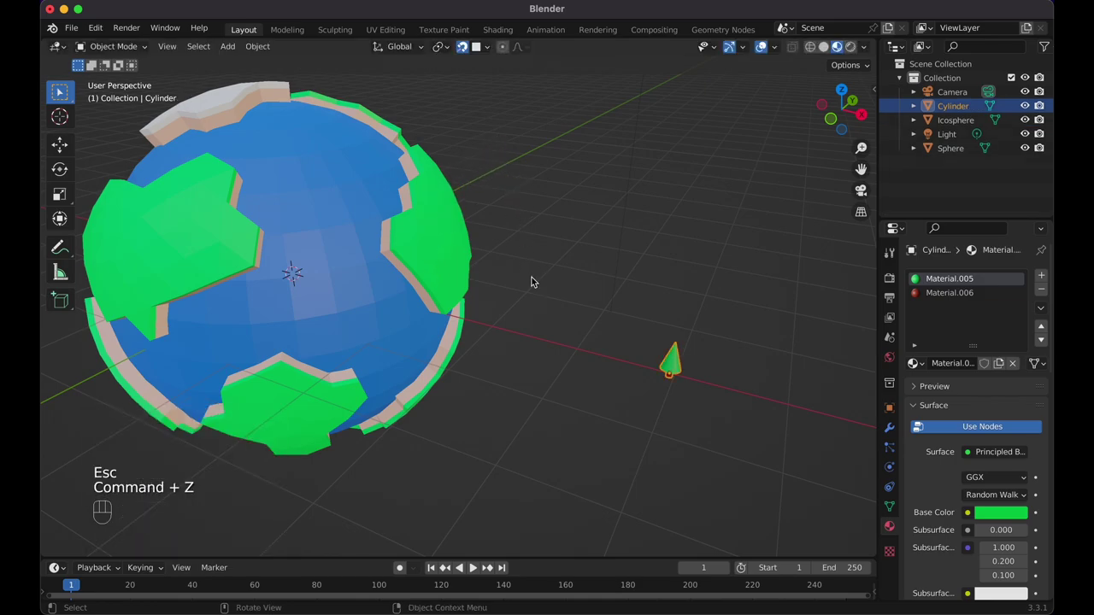
Enable Align Rotation to Target for face snapping and place a linked duplicate of the tree on the nearby green continent.
{"action": "left_click", "coordinate": [486, 47]}
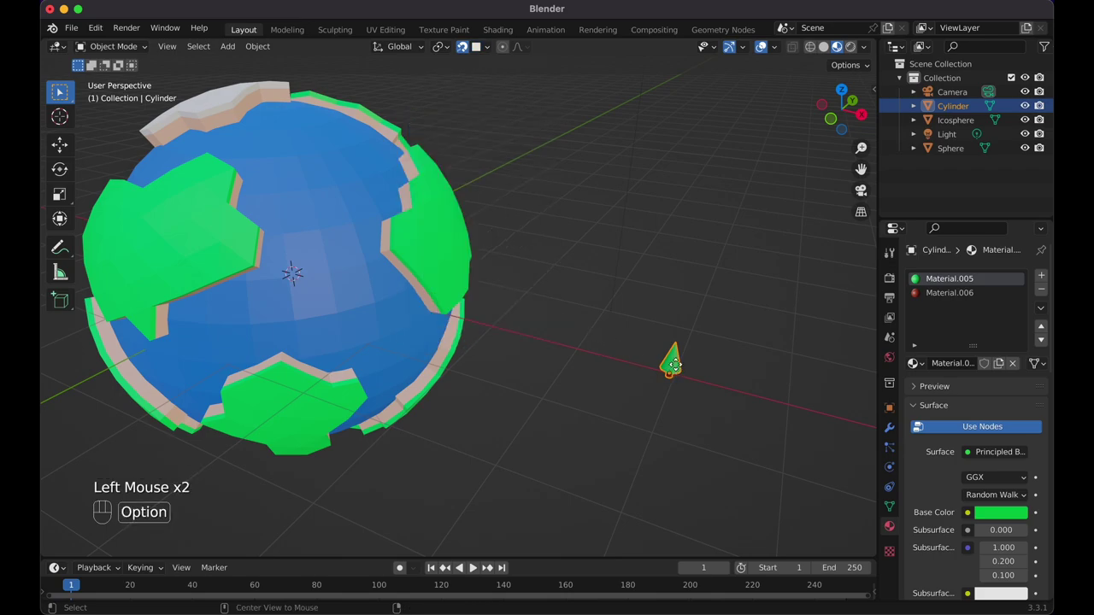
{"action": "key", "text": "alt+d"}
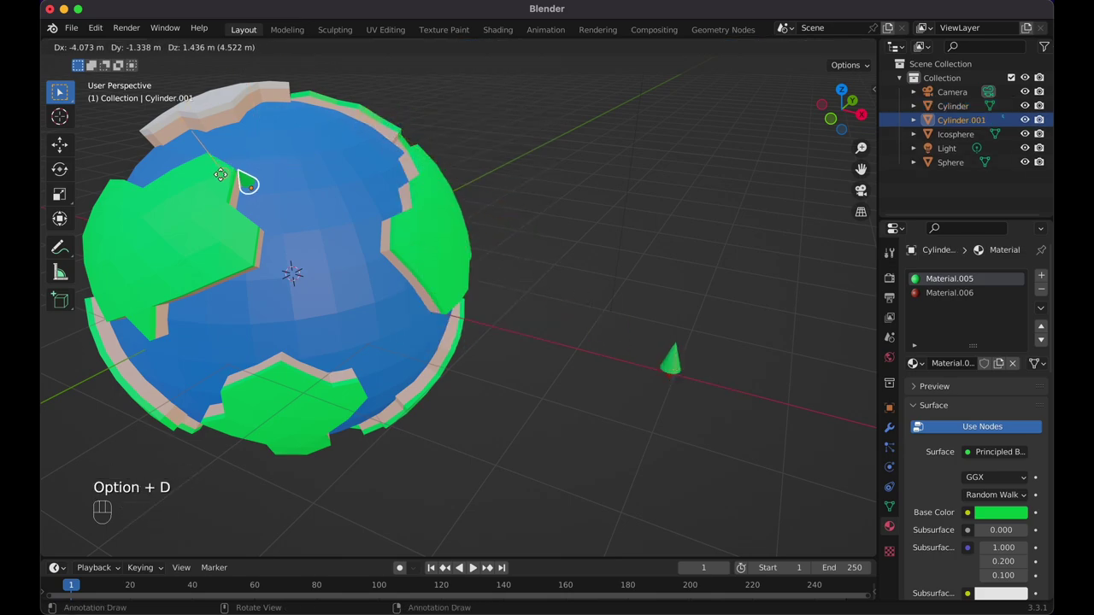
{"action": "left_click", "coordinate": [155, 220]}
Move the duplicated tree with face snapping onto the white continent at the top of the planet.
{"action": "scroll", "coordinate": [155, 220], "scroll_direction": "left", "scroll_amount": 5}
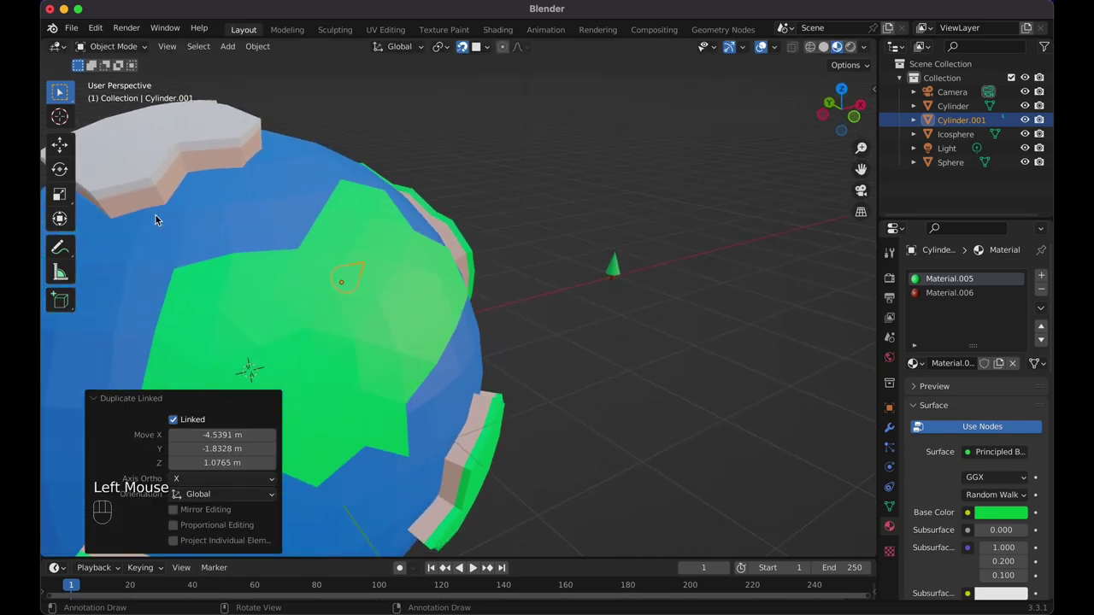
{"action": "scroll", "coordinate": [156, 221], "scroll_direction": "down", "scroll_amount": 4}
{"action": "scroll", "coordinate": [155, 221], "scroll_direction": "up", "scroll_amount": 3}
{"action": "key", "text": "g"}
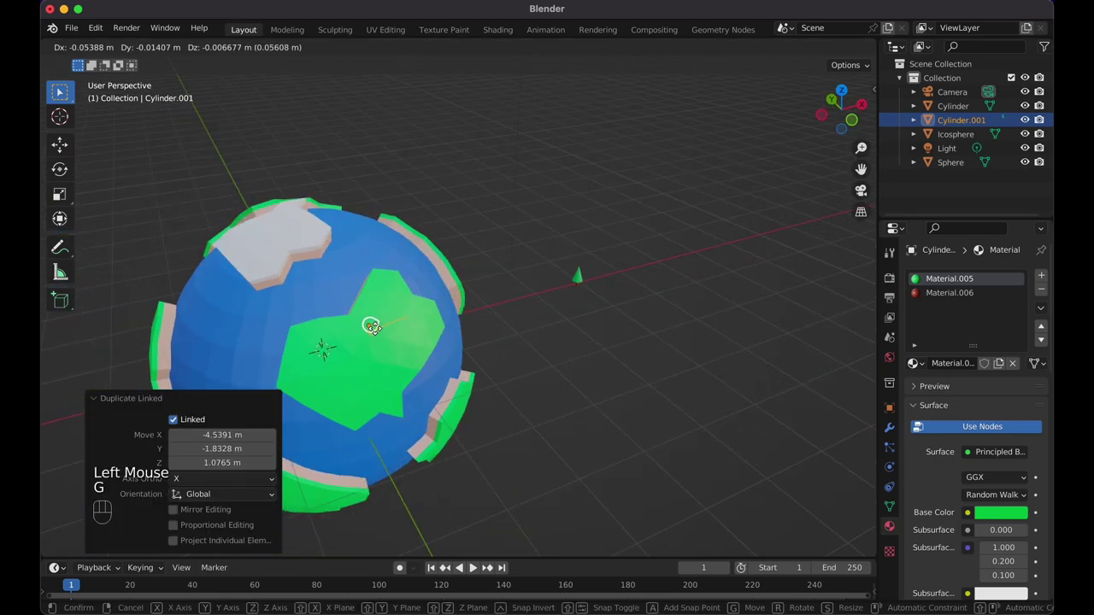
{"action": "key", "text": "ctrl"}
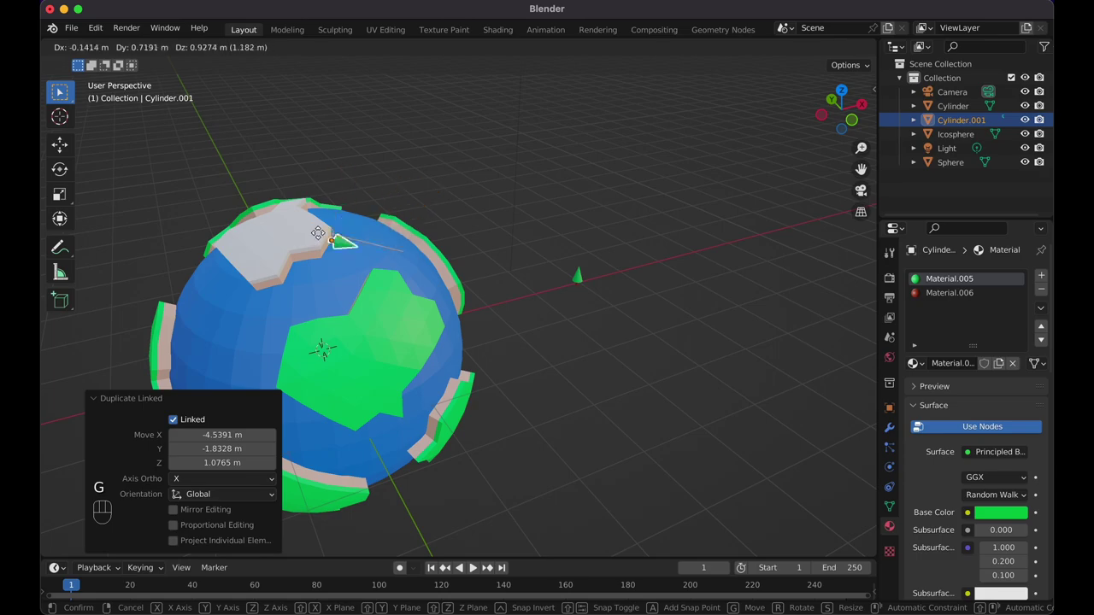
{"action": "left_click", "coordinate": [275, 197]}
Move the duplicated tree from the white continent onto the green continent facing the positive Y side of the planet.
{"action": "scroll", "coordinate": [275, 218], "scroll_direction": "down", "scroll_amount": 5}
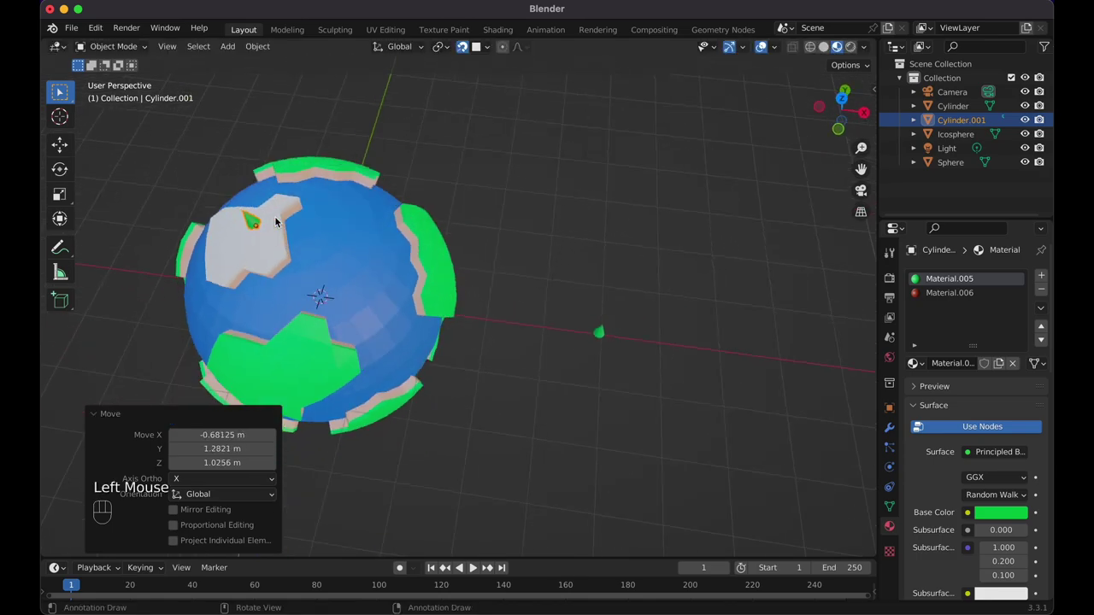
{"action": "key", "text": "g"}
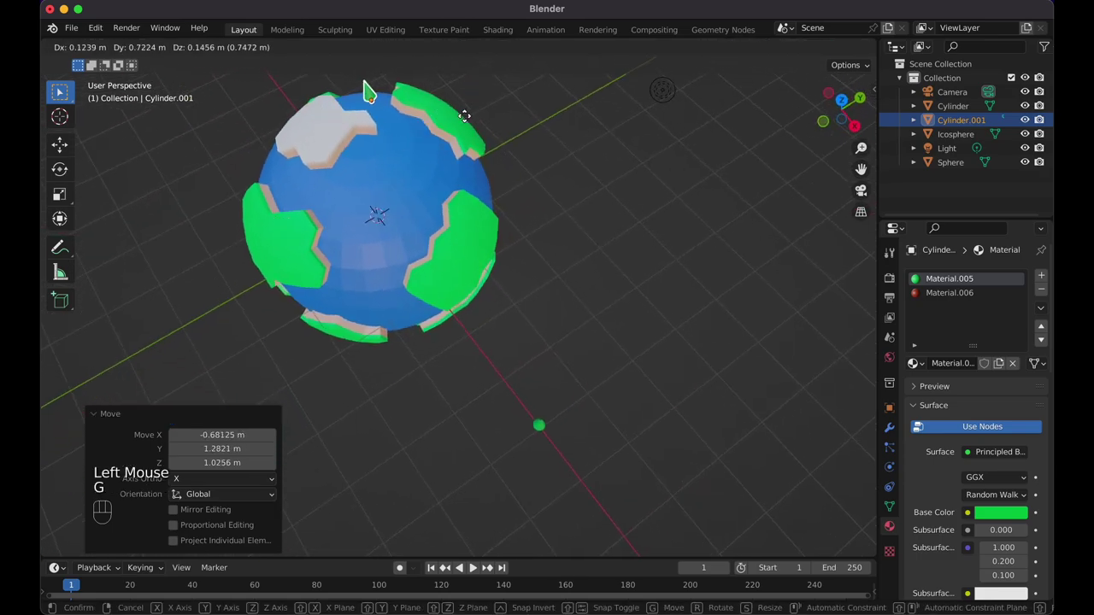
{"action": "left_click", "coordinate": [464, 120]}
Place another linked duplicate of the tree right beside the first one on the same green continent.
{"action": "scroll", "coordinate": [465, 121], "scroll_direction": "right", "scroll_amount": 10}
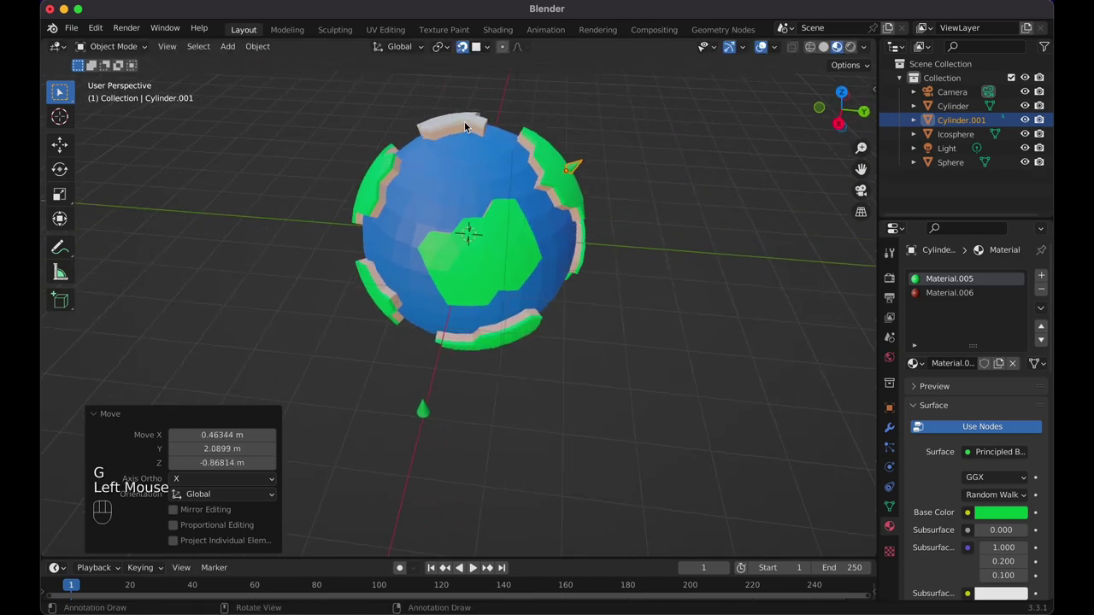
{"action": "scroll", "coordinate": [465, 127], "scroll_direction": "right", "scroll_amount": 2}
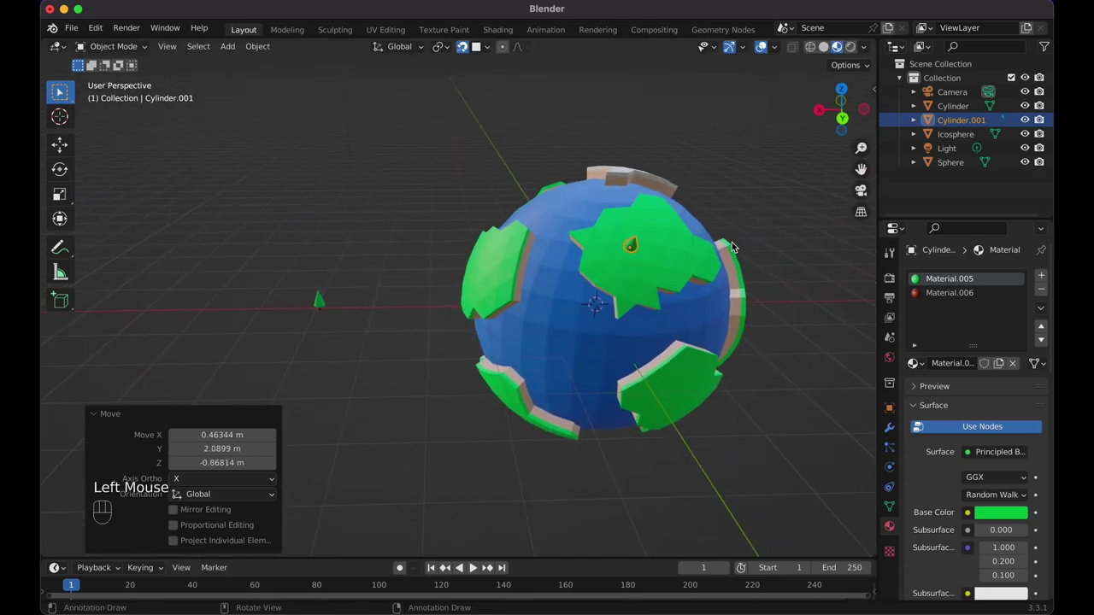
{"action": "key", "text": "alt+d"}
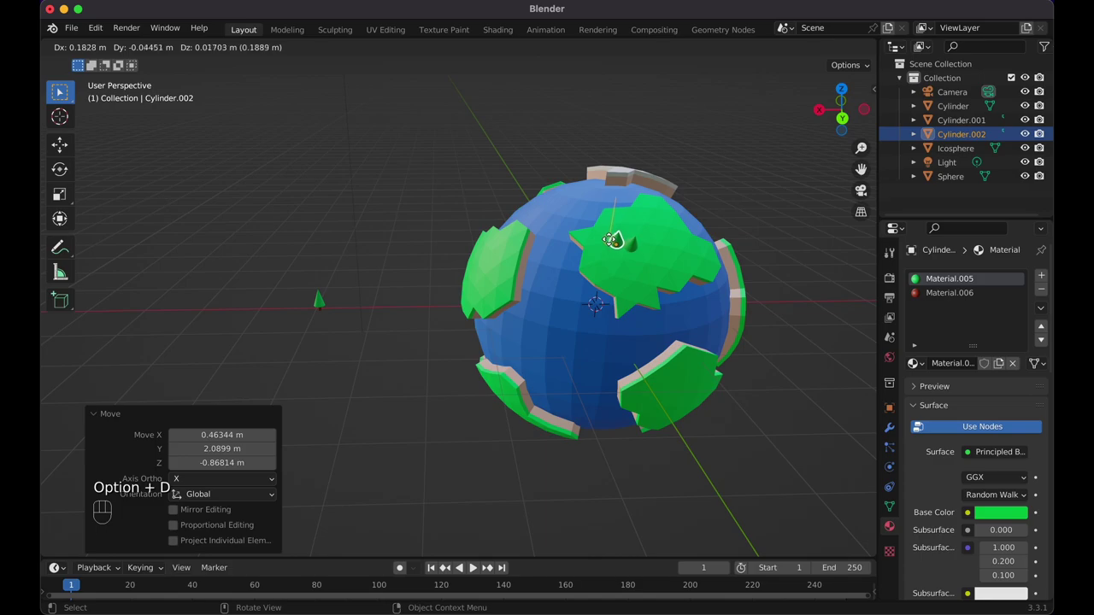
{"action": "left_click", "coordinate": [611, 242]}
Select the original tree and change its green material's base color to purple, about H 0.751, S 0.9, V 0.533.
{"action": "left_click", "coordinate": [317, 305]}
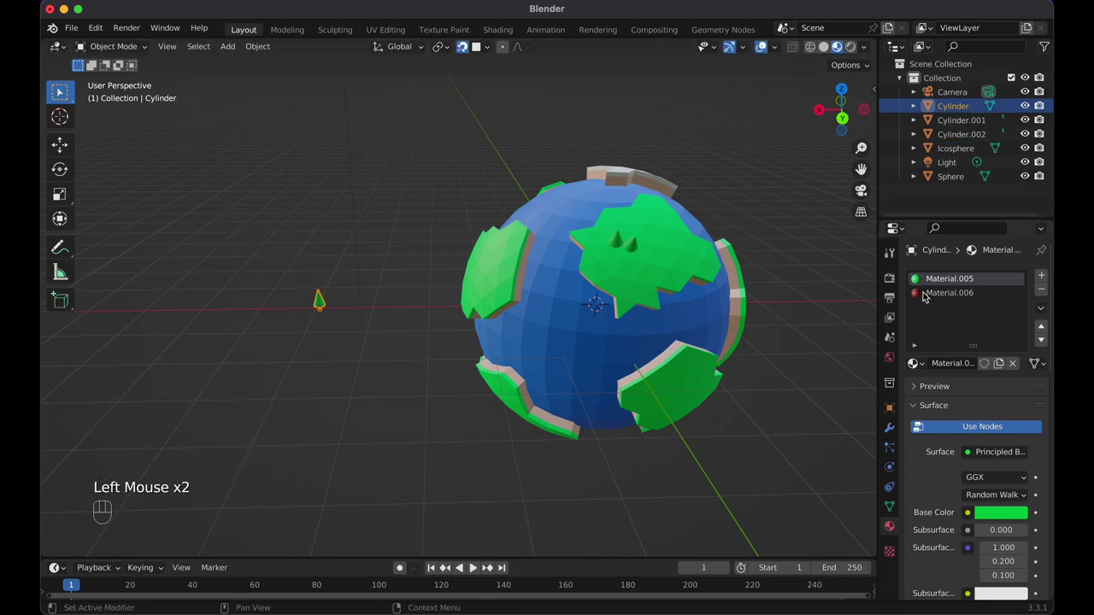
{"action": "left_click", "coordinate": [982, 512]}
{"action": "left_click_drag", "start_coordinate": [987, 351], "coordinate": [989, 368]}
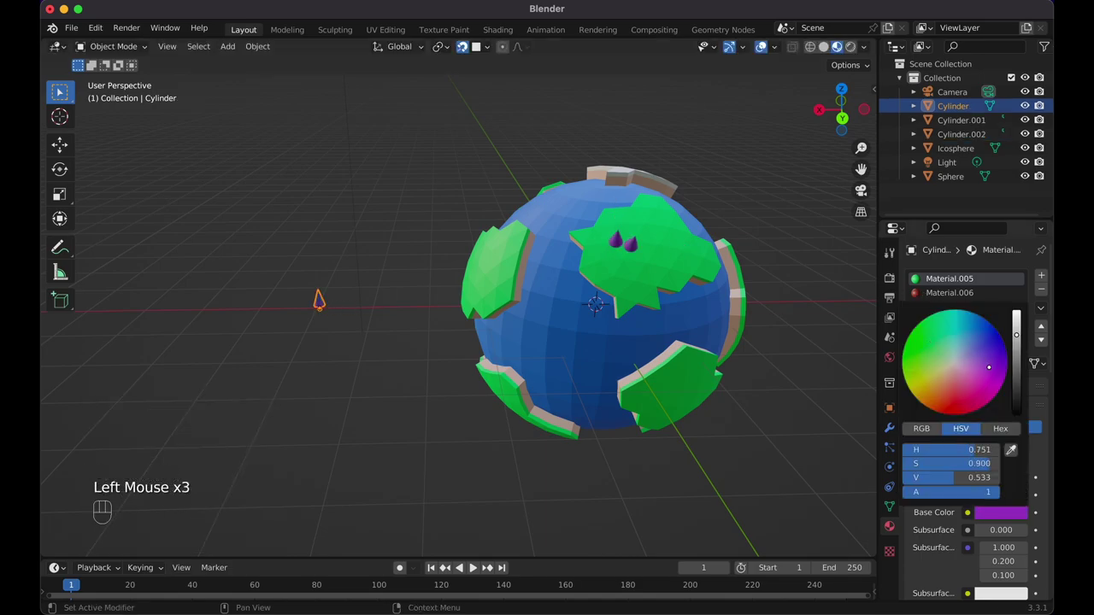
Undo the tree's purple color change and place a third linked duplicate beside the two trees on the positive Y continent.
{"action": "key", "text": "super+z"}
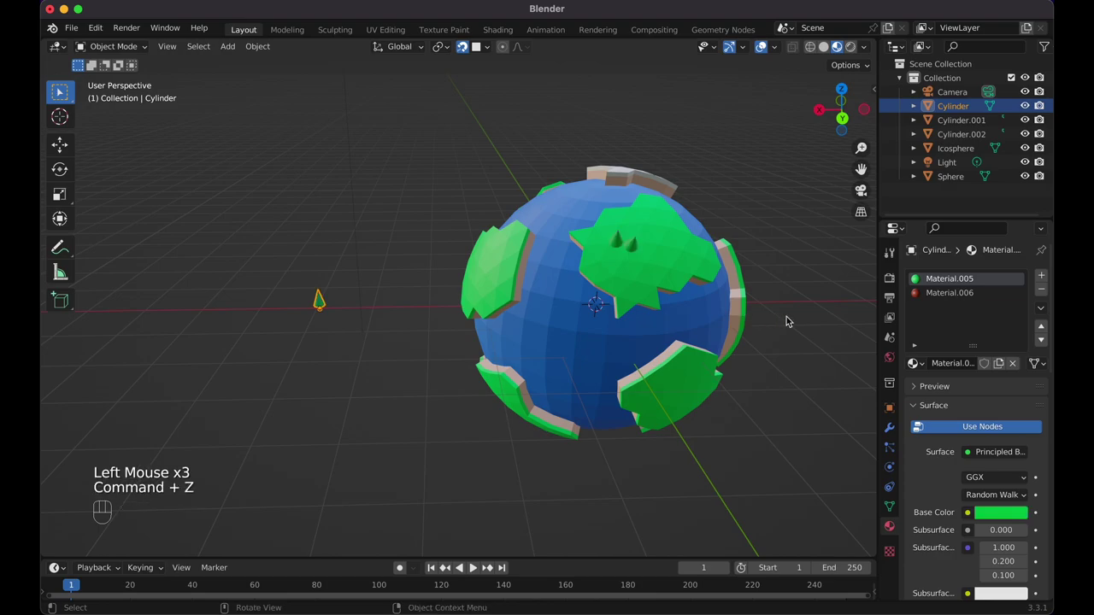
{"action": "left_click", "coordinate": [616, 240]}
{"action": "scroll", "coordinate": [612, 237], "scroll_direction": "left", "scroll_amount": 5}
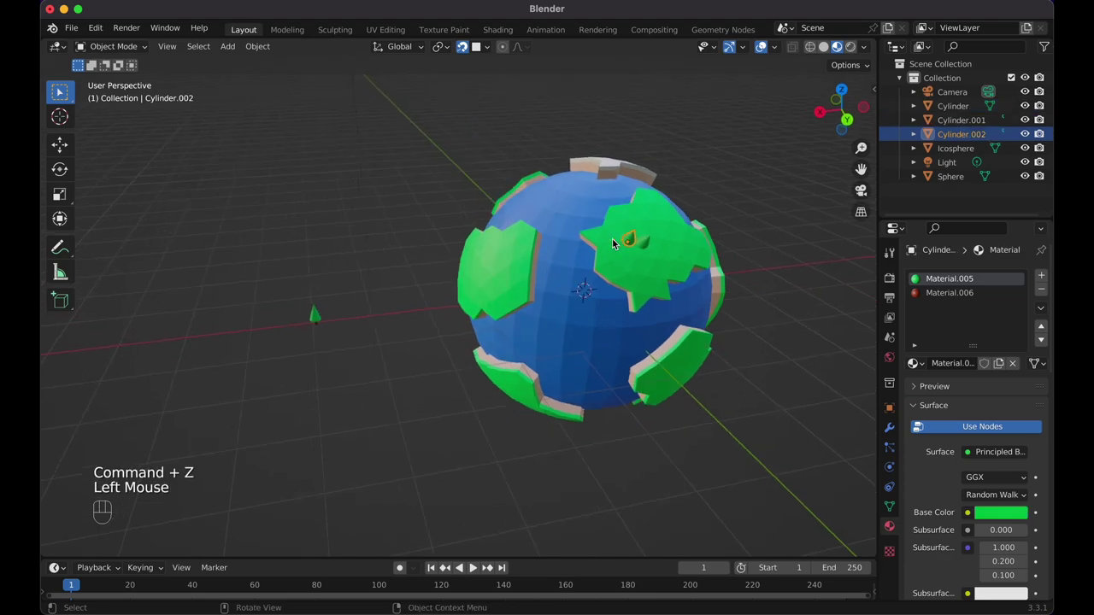
{"action": "key", "text": "alt+d"}
{"action": "left_click", "coordinate": [686, 247]}
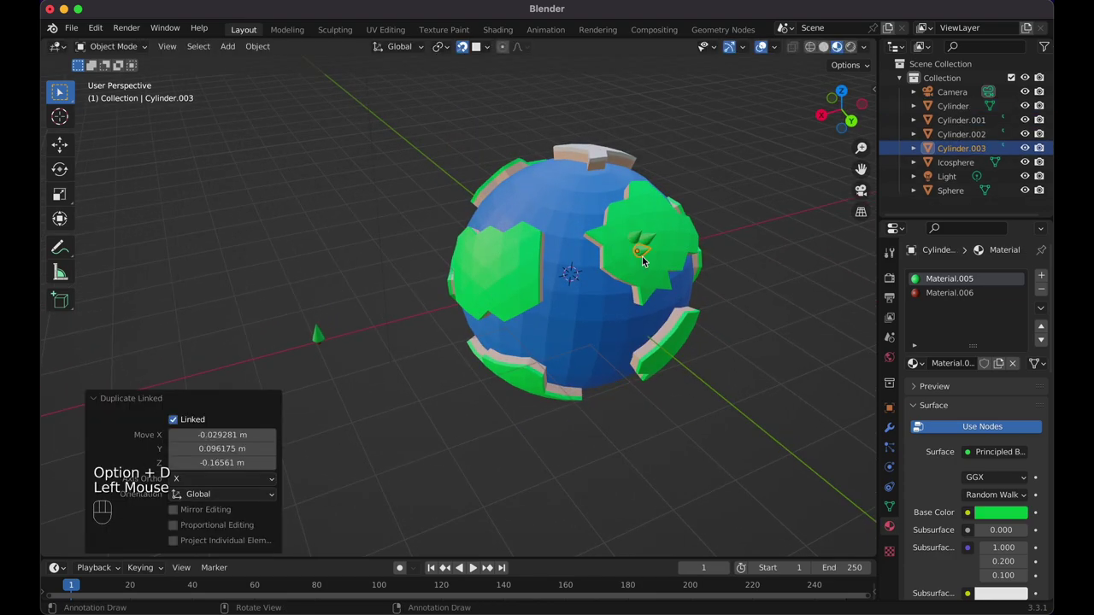
Place a cluster of three linked tree duplicates on the green continent facing the positive X side of the planet.
{"action": "key", "text": "alt+d"}
{"action": "left_click", "coordinate": [522, 256]}
{"action": "key", "text": "alt+d"}
{"action": "left_click", "coordinate": [514, 252]}
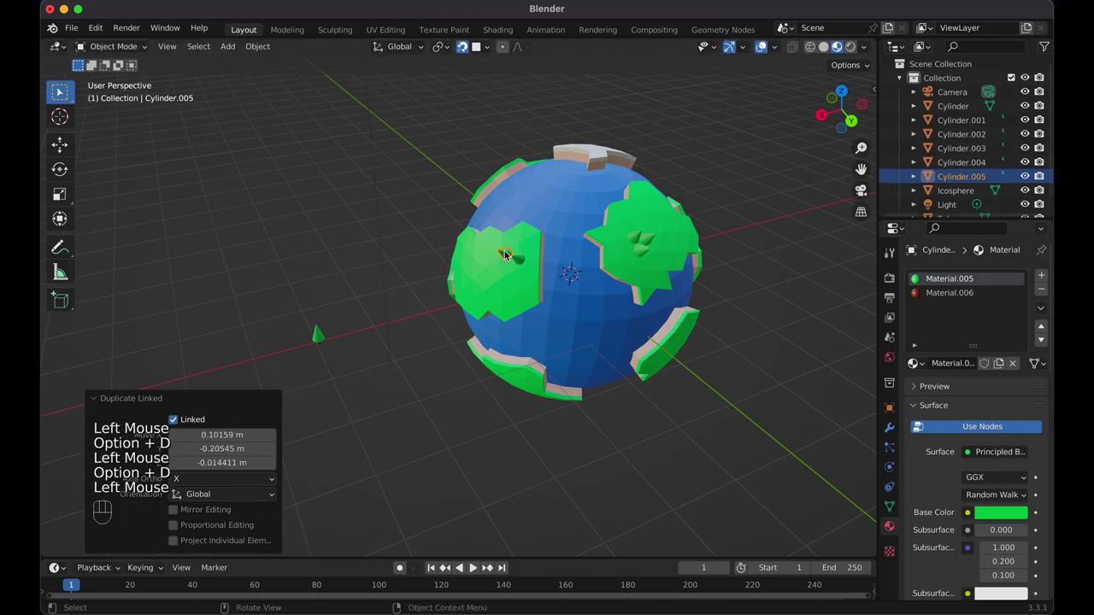
{"action": "scroll", "coordinate": [506, 254], "scroll_direction": "left", "scroll_amount": 5}
{"action": "key", "text": "alt+d"}
{"action": "left_click", "coordinate": [509, 246]}
Place two more linked tree duplicates on the negative Y end of the same positive X continent.
{"action": "key", "text": "alt+d"}
{"action": "left_click", "coordinate": [443, 261]}
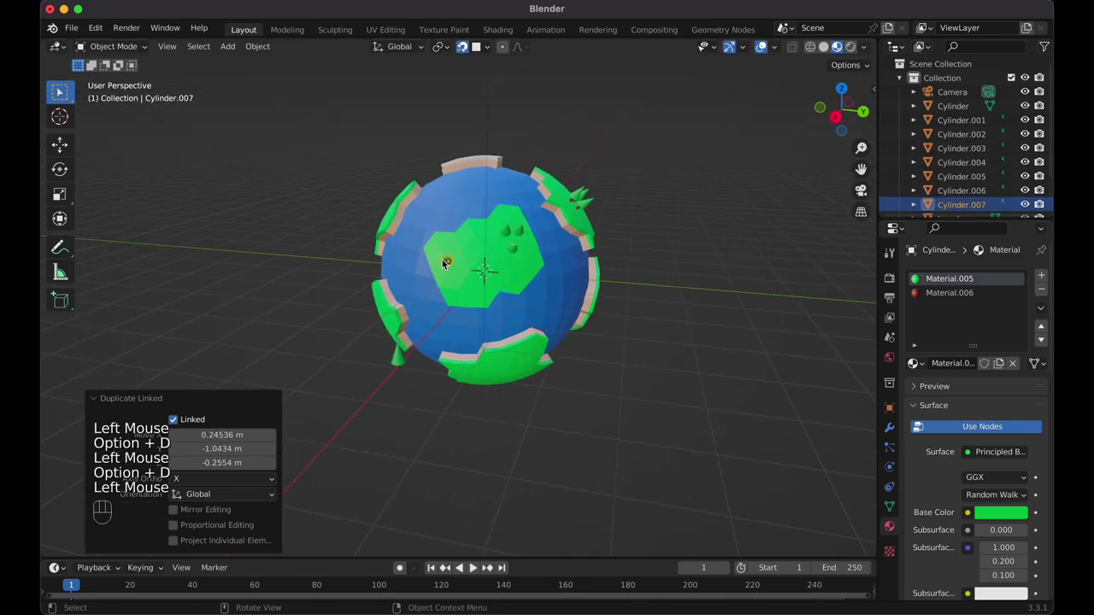
{"action": "scroll", "coordinate": [442, 263], "scroll_direction": "left", "scroll_amount": 5}
{"action": "scroll", "coordinate": [444, 262], "scroll_direction": "left", "scroll_amount": 3}
{"action": "key", "text": "alt+d"}
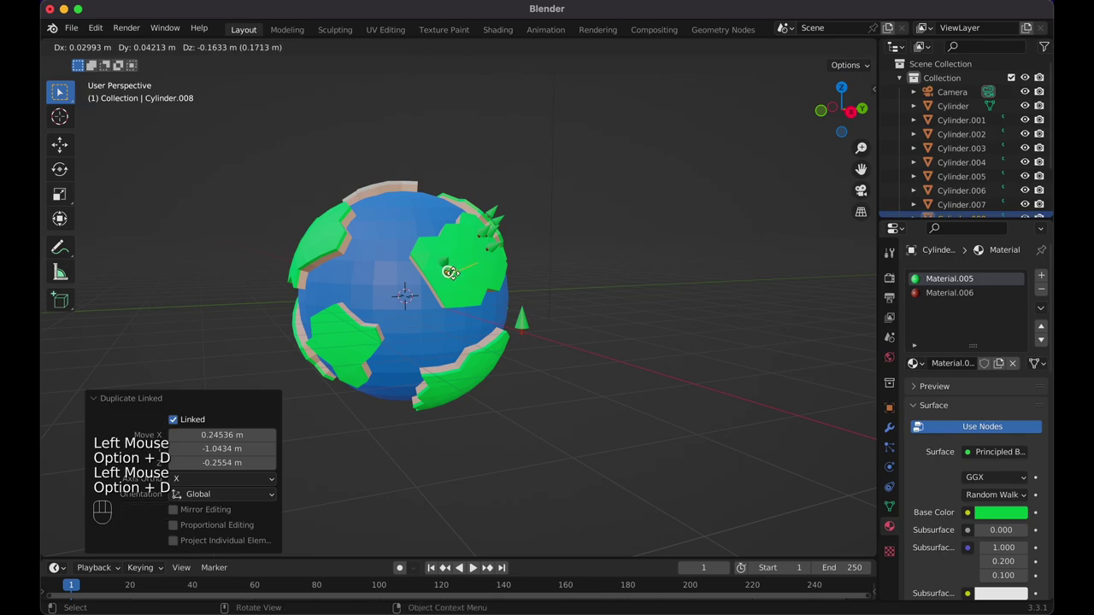
{"action": "left_click", "coordinate": [451, 272]}
Place three linked tree duplicates close together on the upper green continent facing negative Y, near its positive X end.
{"action": "scroll", "coordinate": [452, 274], "scroll_direction": "left", "scroll_amount": 3}
{"action": "key", "text": "alt+d"}
{"action": "left_click", "coordinate": [304, 247]}
{"action": "scroll", "coordinate": [303, 249], "scroll_direction": "left", "scroll_amount": 3}
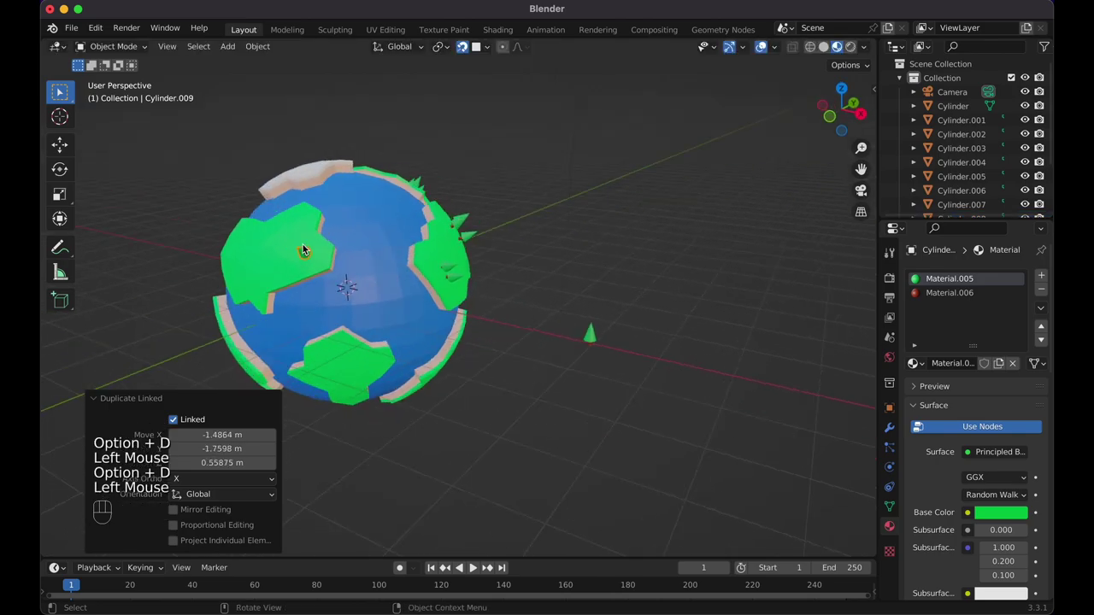
{"action": "scroll", "coordinate": [302, 246], "scroll_direction": "left", "scroll_amount": 3}
{"action": "key", "text": "alt+d"}
{"action": "left_click", "coordinate": [310, 248]}
{"action": "key", "text": "alt+d"}
{"action": "left_click", "coordinate": [310, 249]}
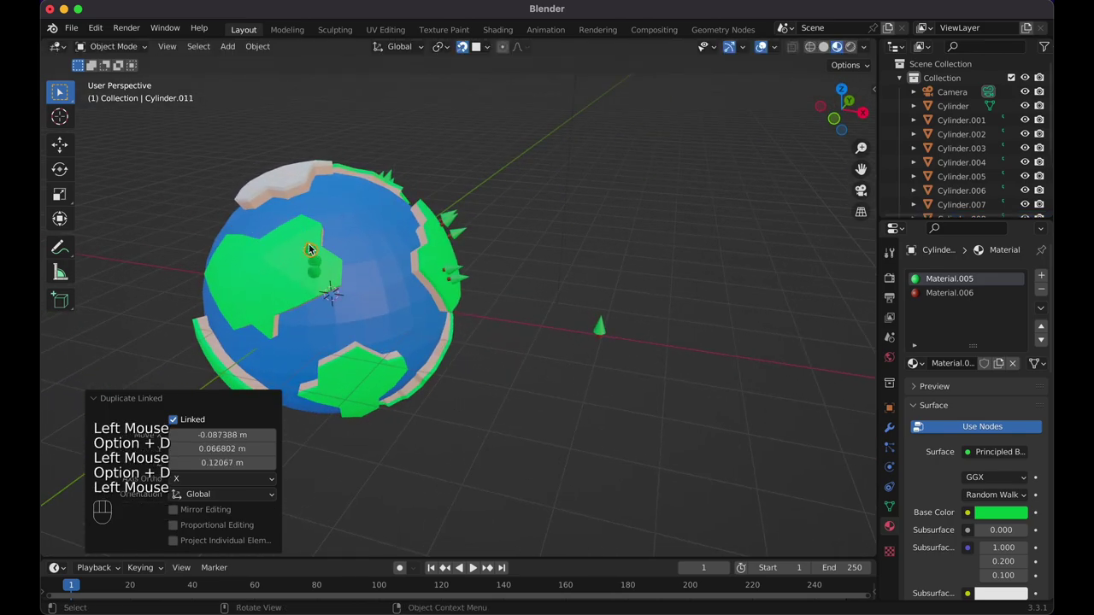
Place two linked tree duplicates at the negative X end of the upper continent facing negative Y.
{"action": "key", "text": "alt+d"}
{"action": "left_click", "coordinate": [232, 256]}
{"action": "key", "text": "alt+d"}
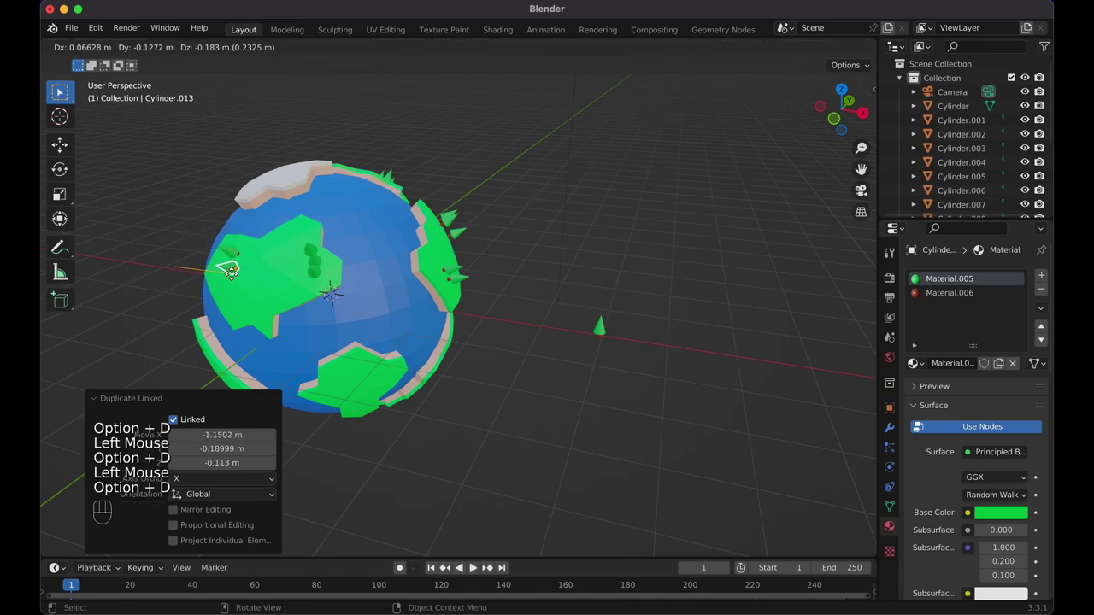
{"action": "left_click", "coordinate": [230, 270]}
Place a cluster of three linked tree duplicates on the small green continent on the planet's lower half.
{"action": "scroll", "coordinate": [337, 316], "scroll_direction": "left", "scroll_amount": 5}
{"action": "key", "text": "alt+d"}
{"action": "left_click", "coordinate": [339, 319]}
{"action": "key", "text": "alt+d"}
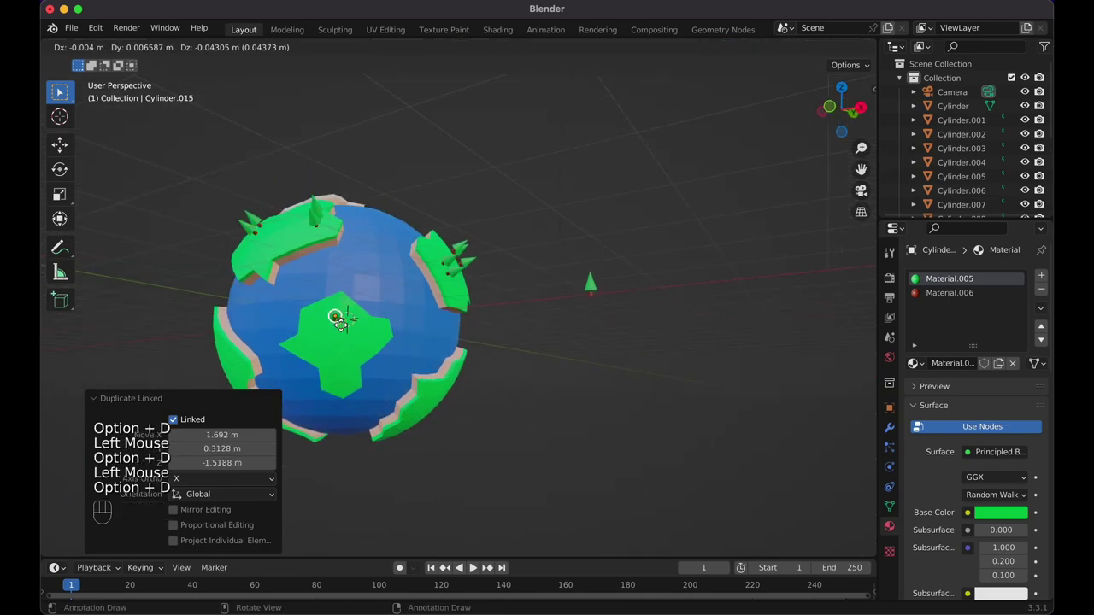
{"action": "left_click", "coordinate": [334, 336]}
{"action": "key", "text": "alt+d"}
{"action": "left_click", "coordinate": [340, 323]}
Place four linked tree duplicates near the upper edge of the large lower continent below the positive X continent.
{"action": "scroll", "coordinate": [342, 325], "scroll_direction": "left", "scroll_amount": 5}
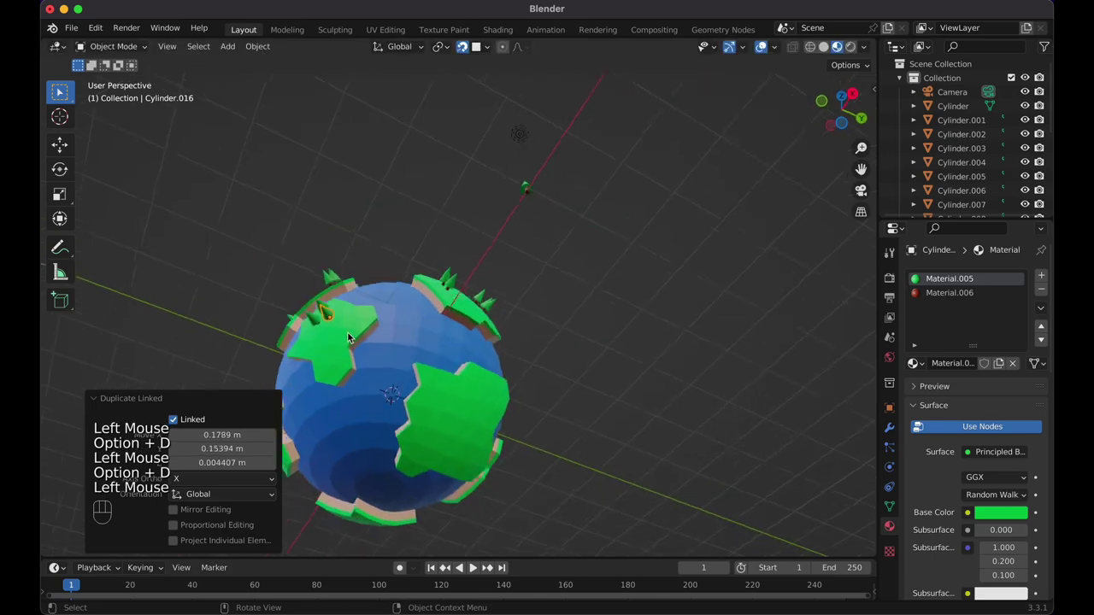
{"action": "key", "text": "alt+d"}
{"action": "left_click", "coordinate": [451, 386]}
{"action": "key", "text": "alt+d"}
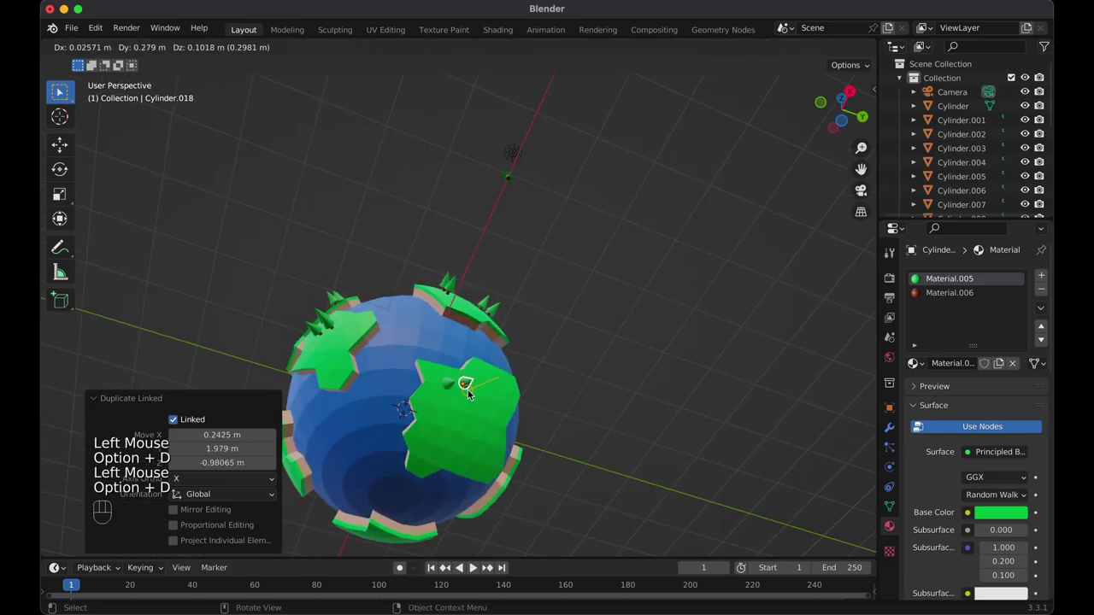
{"action": "left_click", "coordinate": [467, 392]}
{"action": "key", "text": "alt+d"}
{"action": "left_click", "coordinate": [482, 388]}
{"action": "scroll", "coordinate": [478, 389], "scroll_direction": "left", "scroll_amount": 5}
{"action": "key", "text": "alt+d"}
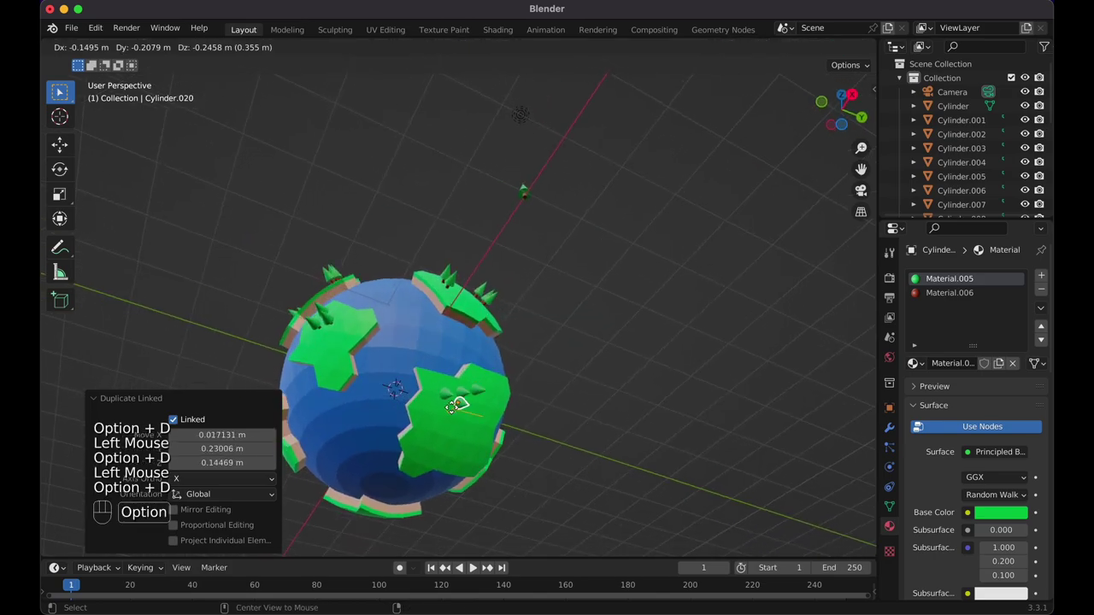
{"action": "left_click", "coordinate": [439, 385]}
From the camera view, add a linked tree duplicate on the lower negative Y continent, and then adjust its position on that continent.
{"action": "scroll", "coordinate": [433, 395], "scroll_direction": "left", "scroll_amount": 10}
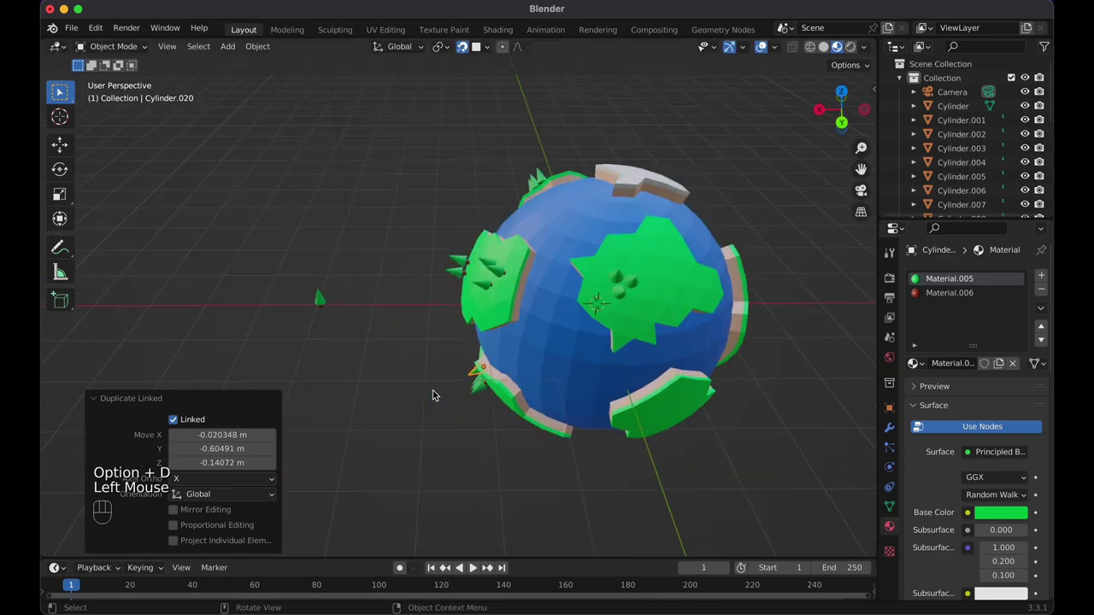
{"action": "scroll", "coordinate": [433, 395], "scroll_direction": "left", "scroll_amount": 5}
{"action": "key", "text": "KP_0"}
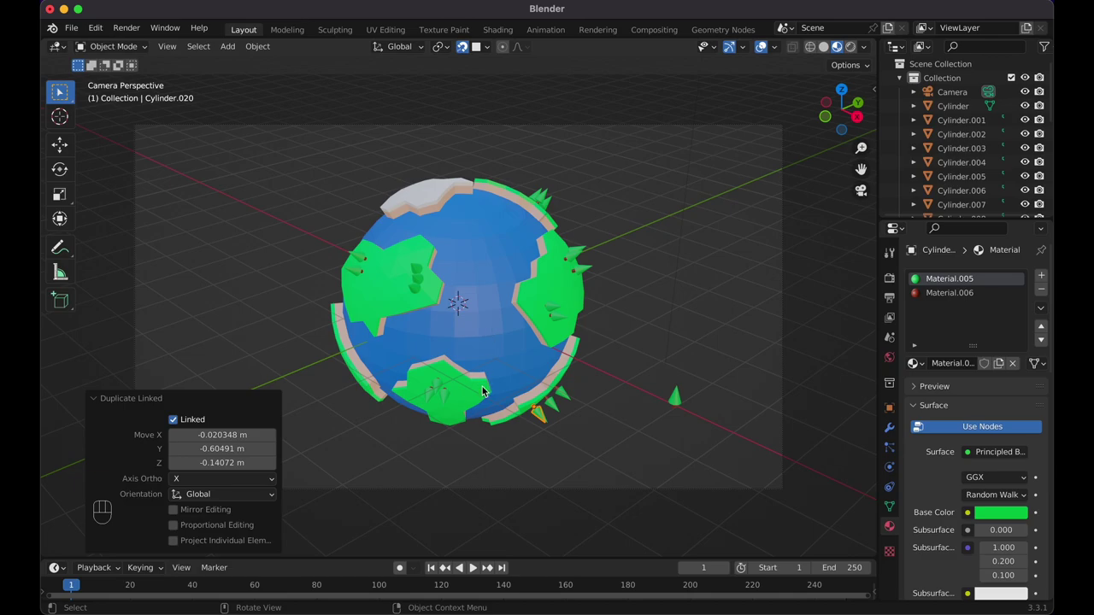
{"action": "key", "text": "alt+d"}
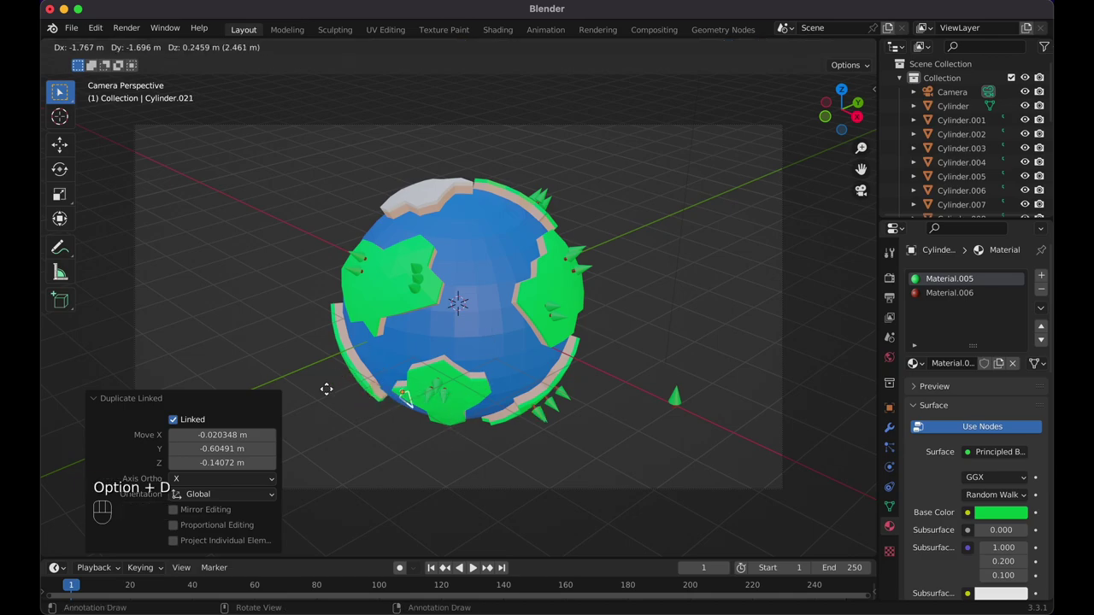
{"action": "left_click", "coordinate": [278, 379]}
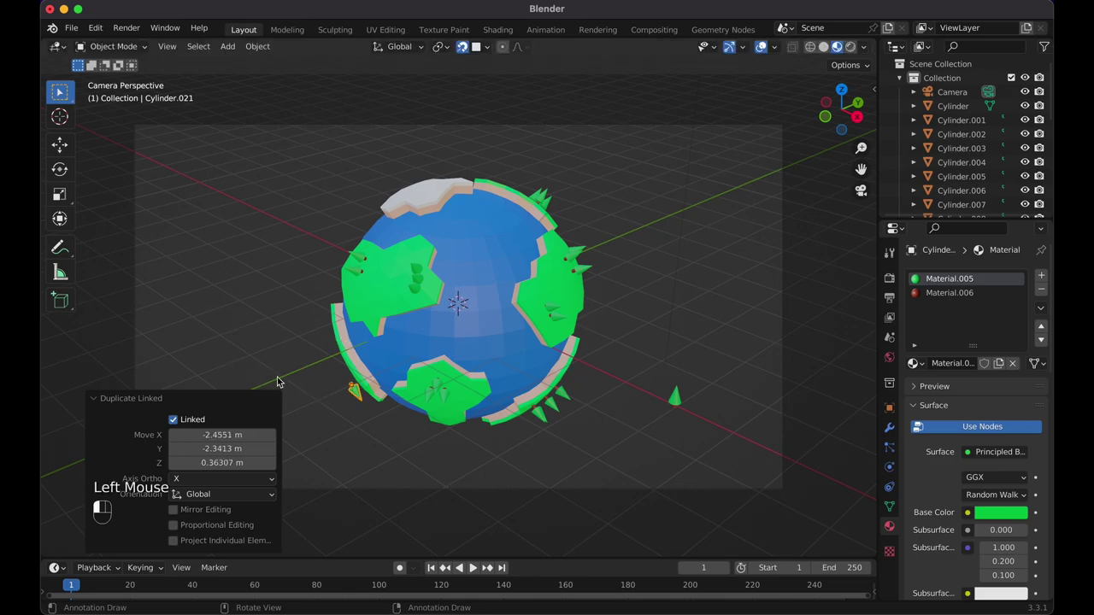
{"action": "key", "text": "KP_0"}
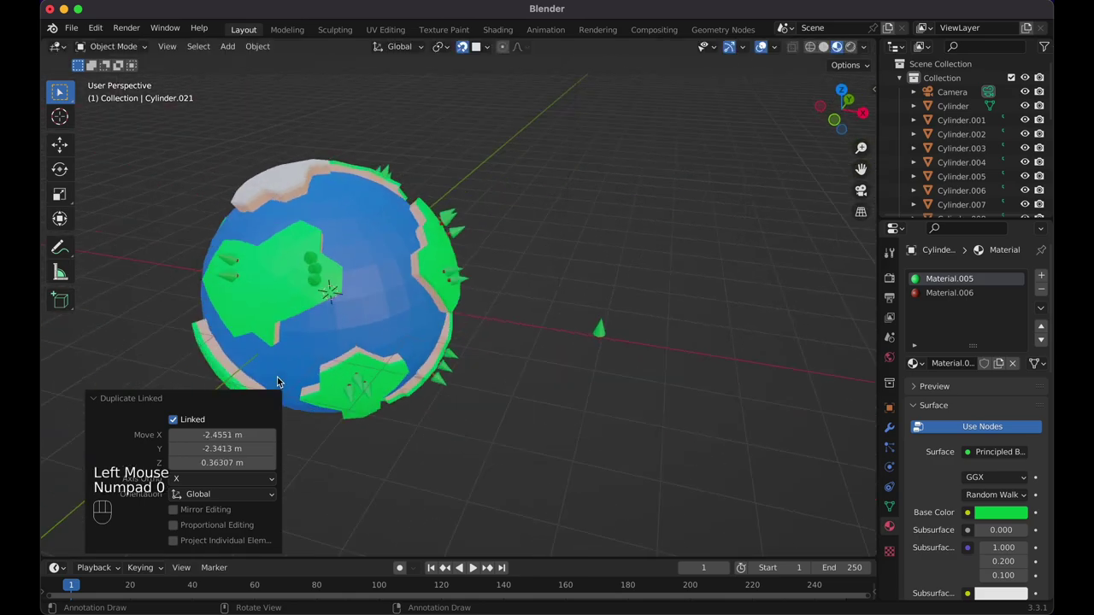
{"action": "key", "text": "g"}
{"action": "key", "text": "g"}
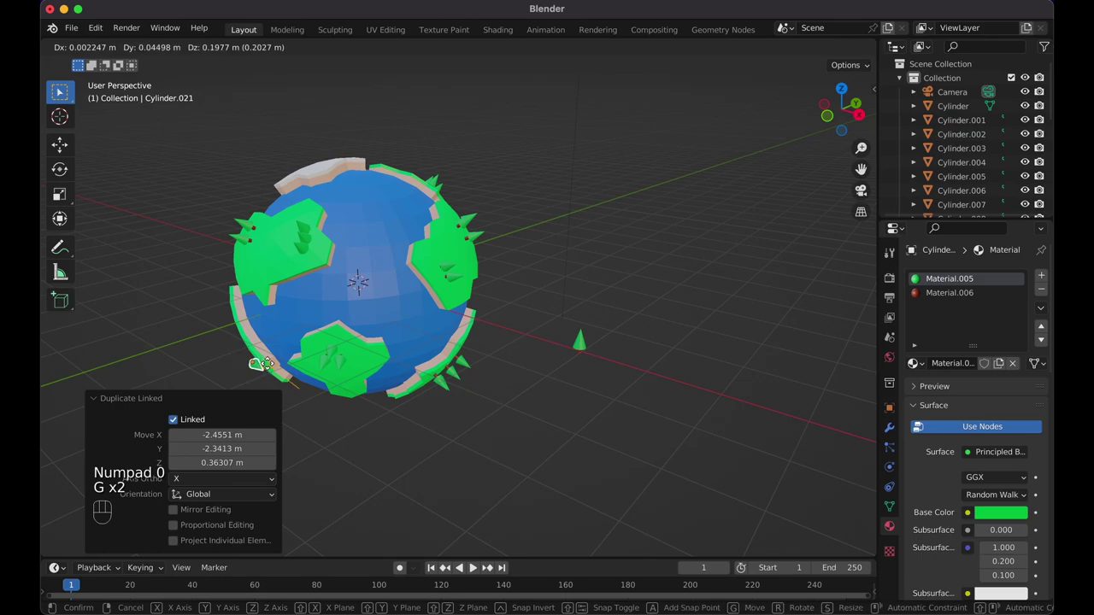
{"action": "left_click", "coordinate": [262, 365]}
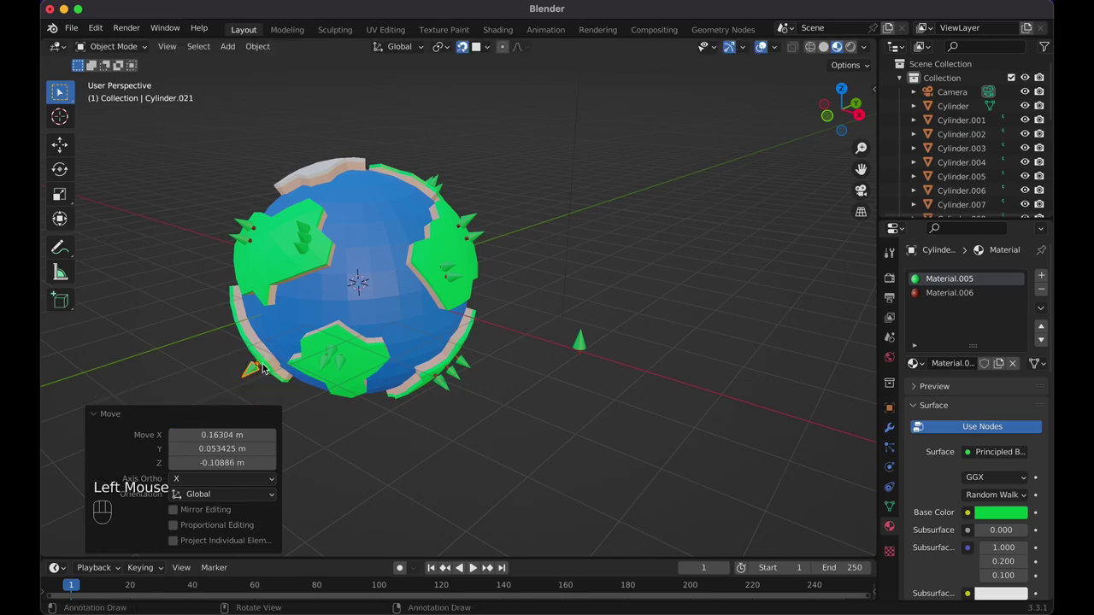
Place three more linked duplicates around the single tree on the lower continent facing negative Y.
{"action": "scroll", "coordinate": [263, 366], "scroll_direction": "left", "scroll_amount": 5}
{"action": "scroll", "coordinate": [264, 366], "scroll_direction": "left", "scroll_amount": 2, "text": "shift"}
{"action": "key", "text": "alt+d"}
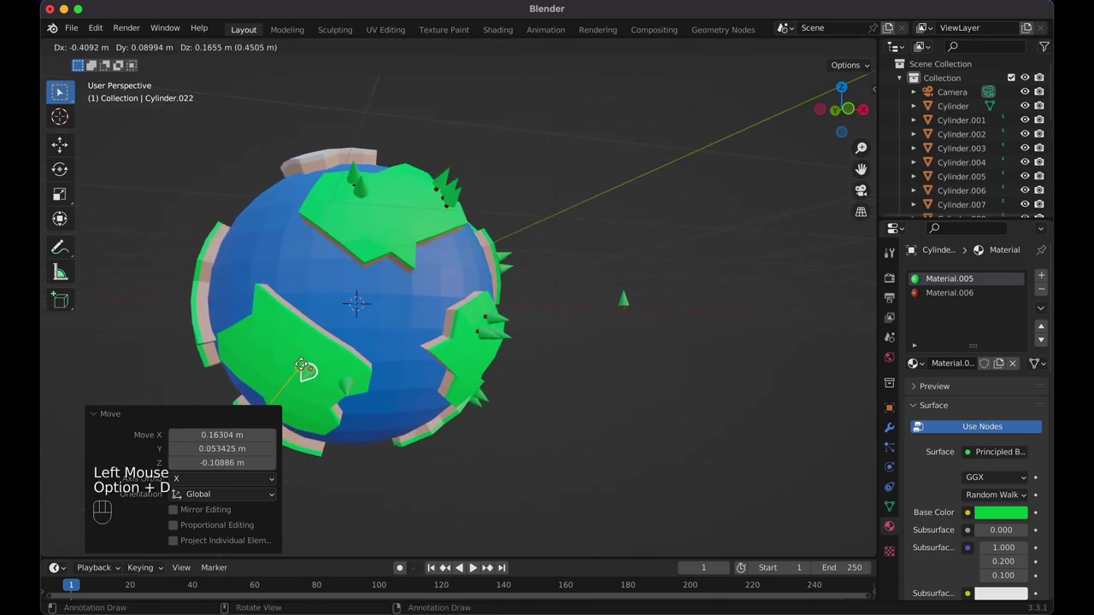
{"action": "left_click", "coordinate": [328, 362]}
{"action": "key", "text": "alt+d"}
{"action": "left_click", "coordinate": [311, 352]}
{"action": "key", "text": "alt+d"}
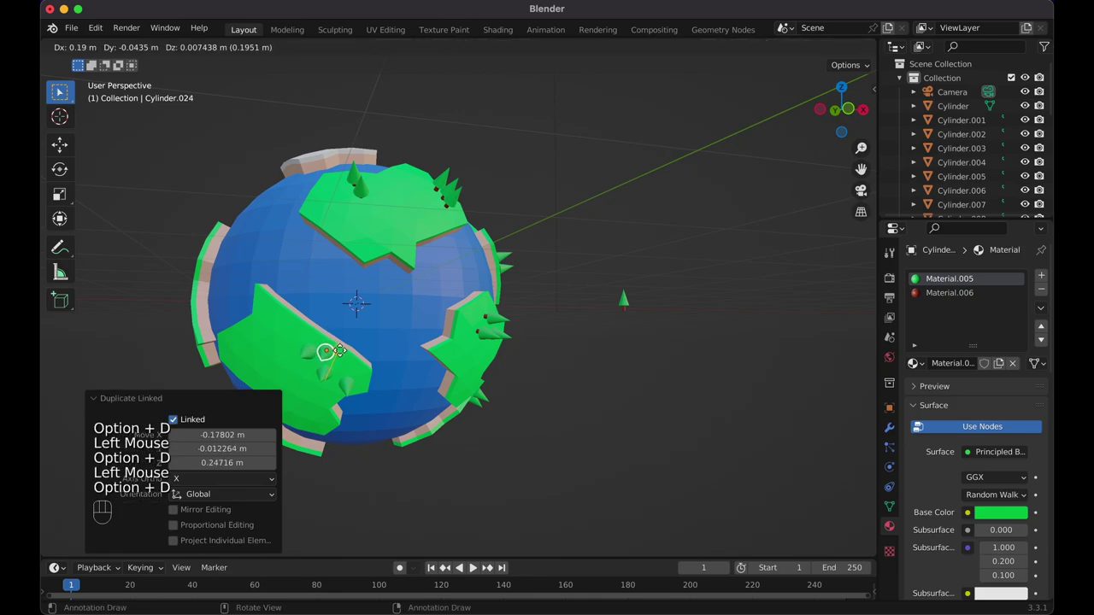
{"action": "left_click", "coordinate": [342, 359]}
Place a second cluster of four linked tree duplicates at the negative X end of the same lower continent.
{"action": "key", "text": "alt+d"}
{"action": "left_click", "coordinate": [260, 314]}
{"action": "key", "text": "alt+d"}
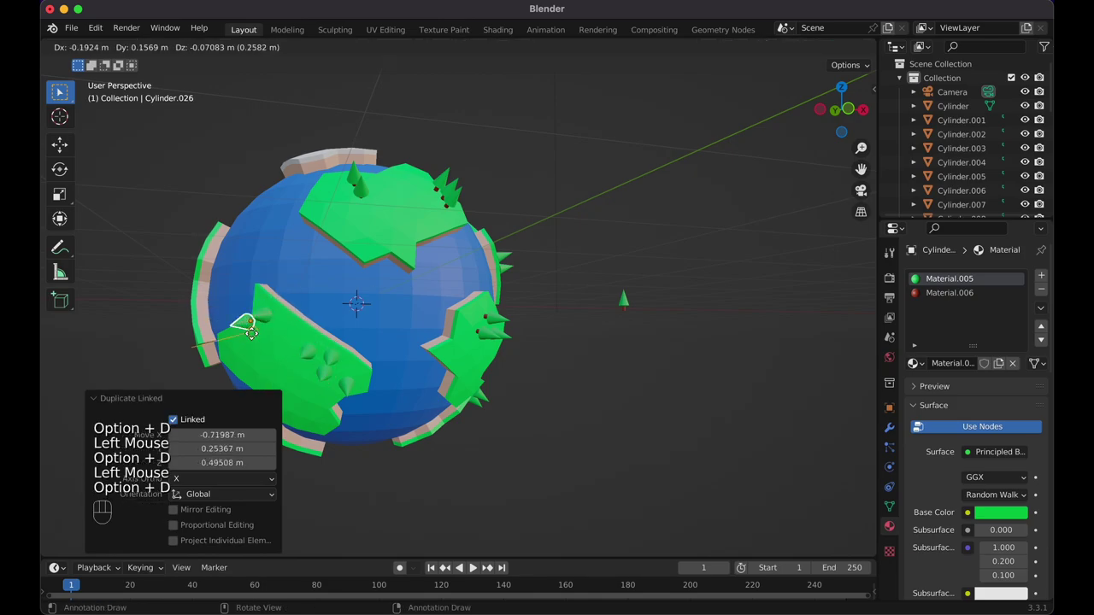
{"action": "left_click", "coordinate": [251, 334]}
{"action": "key", "text": "alt+d"}
{"action": "left_click", "coordinate": [244, 333]}
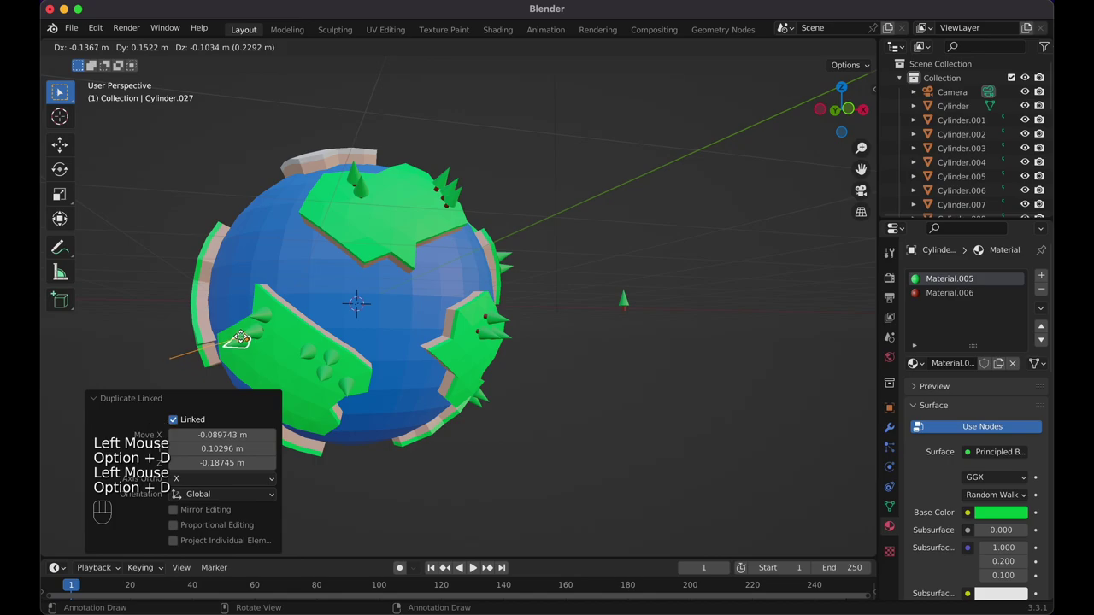
{"action": "key", "text": "alt+d"}
{"action": "left_click", "coordinate": [284, 329]}
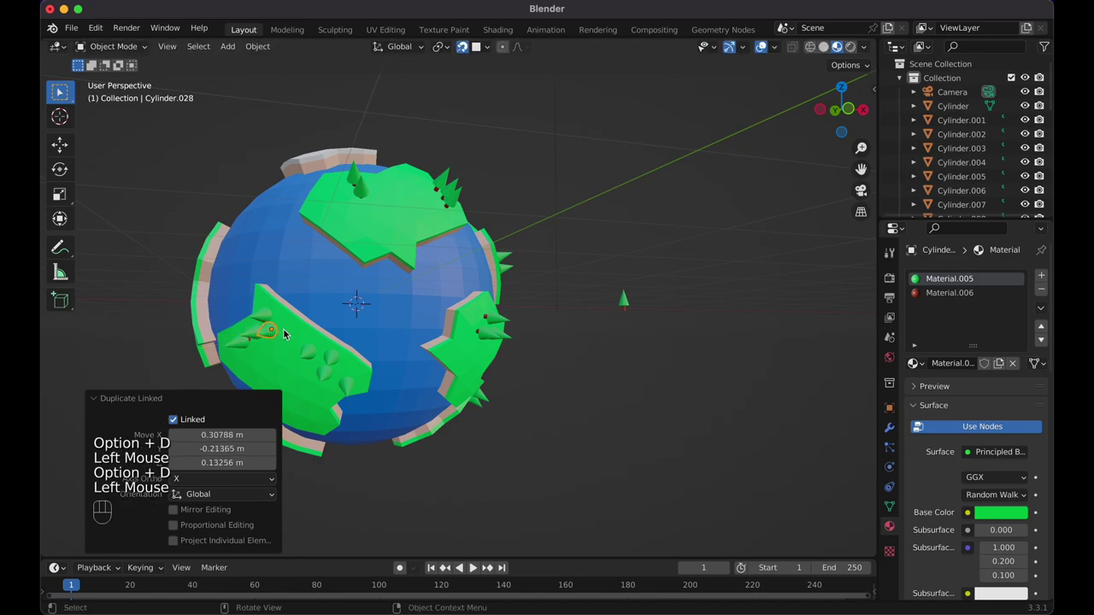
Add two linked tree duplicates to the upper negative Y continent, one beside its negative X pair and one near its lower tip.
{"action": "scroll", "coordinate": [284, 329], "scroll_direction": "up", "scroll_amount": 5}
{"action": "scroll", "coordinate": [284, 329], "scroll_direction": "right", "scroll_amount": 4}
{"action": "key", "text": "alt+d"}
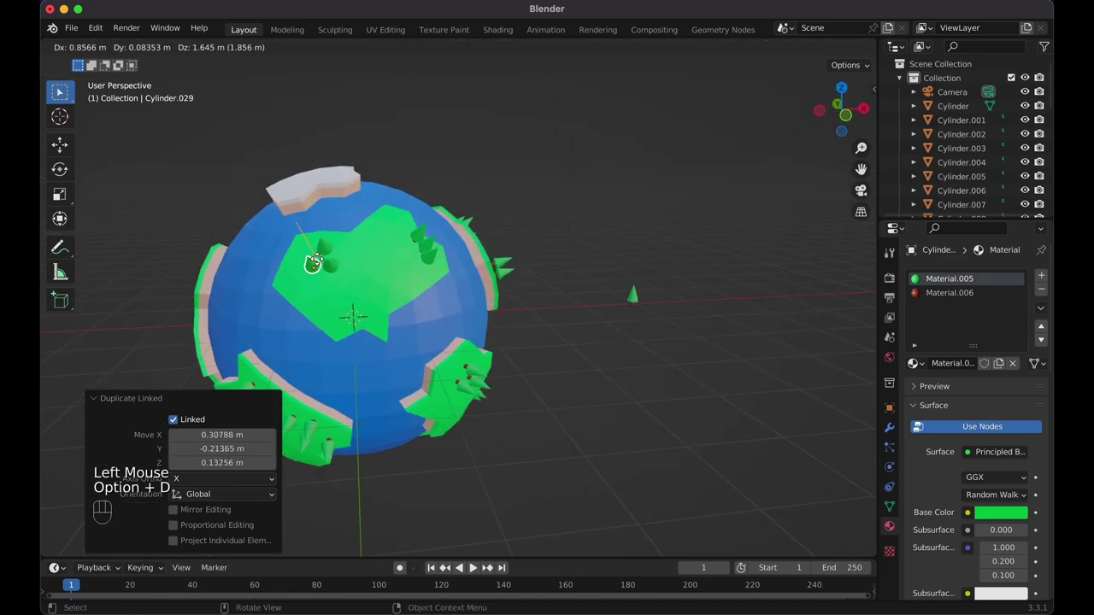
{"action": "left_click", "coordinate": [315, 257]}
{"action": "scroll", "coordinate": [316, 257], "scroll_direction": "left", "scroll_amount": 10}
{"action": "key", "text": "alt+d"}
{"action": "left_click", "coordinate": [301, 289]}
Place one linked tree duplicate each on the small lower continent, the large lower continent and the lower edge of the positive X continent.
{"action": "scroll", "coordinate": [305, 290], "scroll_direction": "left", "scroll_amount": 10}
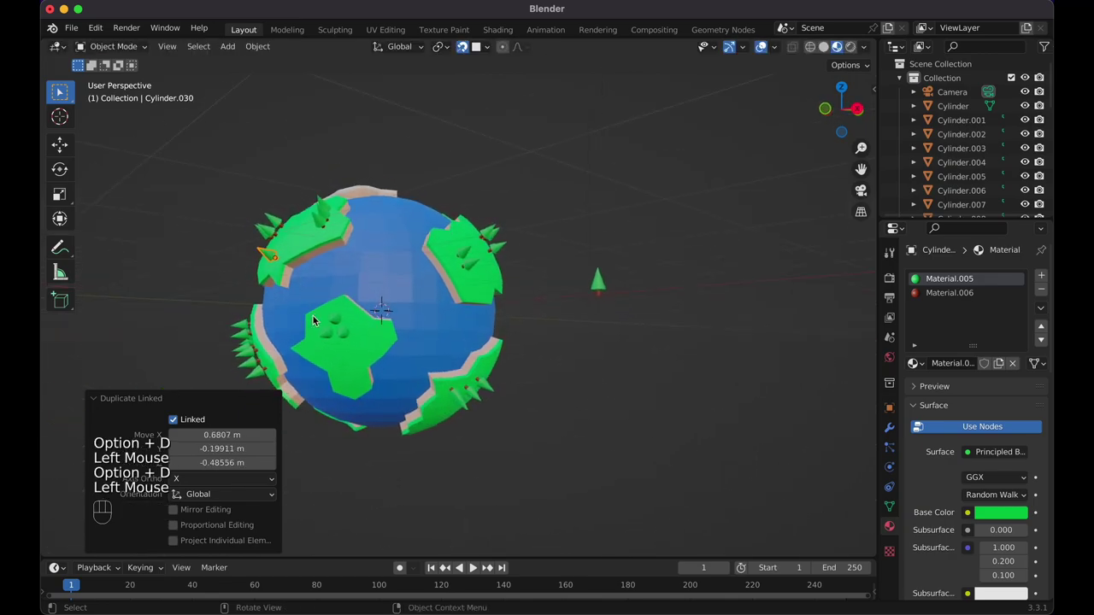
{"action": "key", "text": "alt+d"}
{"action": "left_click", "coordinate": [347, 376]}
{"action": "scroll", "coordinate": [352, 380], "scroll_direction": "left", "scroll_amount": 10}
{"action": "key", "text": "alt+d"}
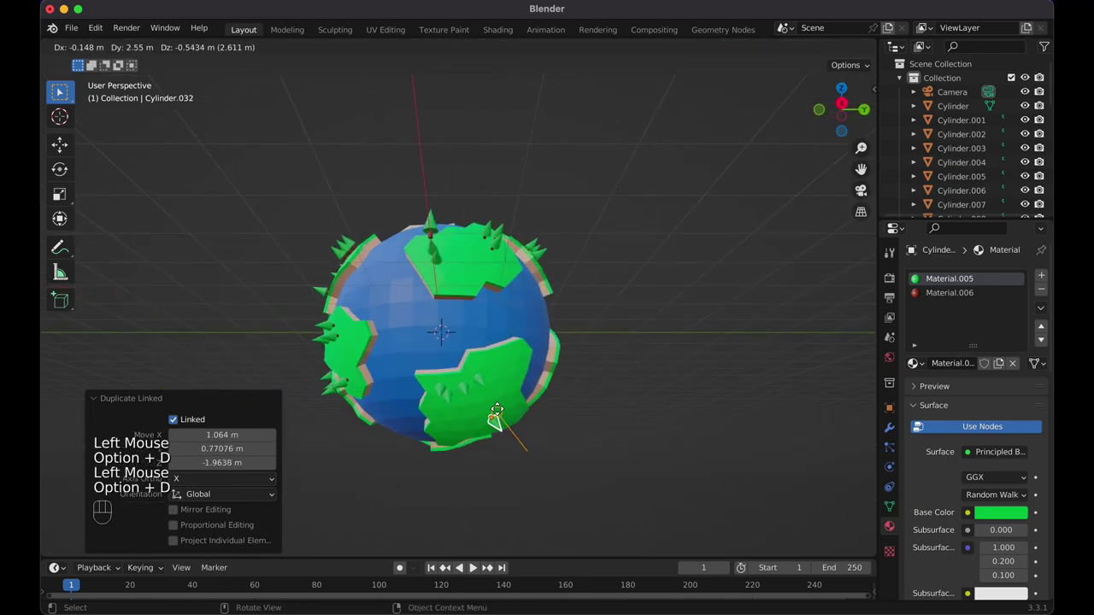
{"action": "left_click", "coordinate": [515, 356]}
{"action": "key", "text": "alt+d"}
{"action": "left_click", "coordinate": [460, 288]}
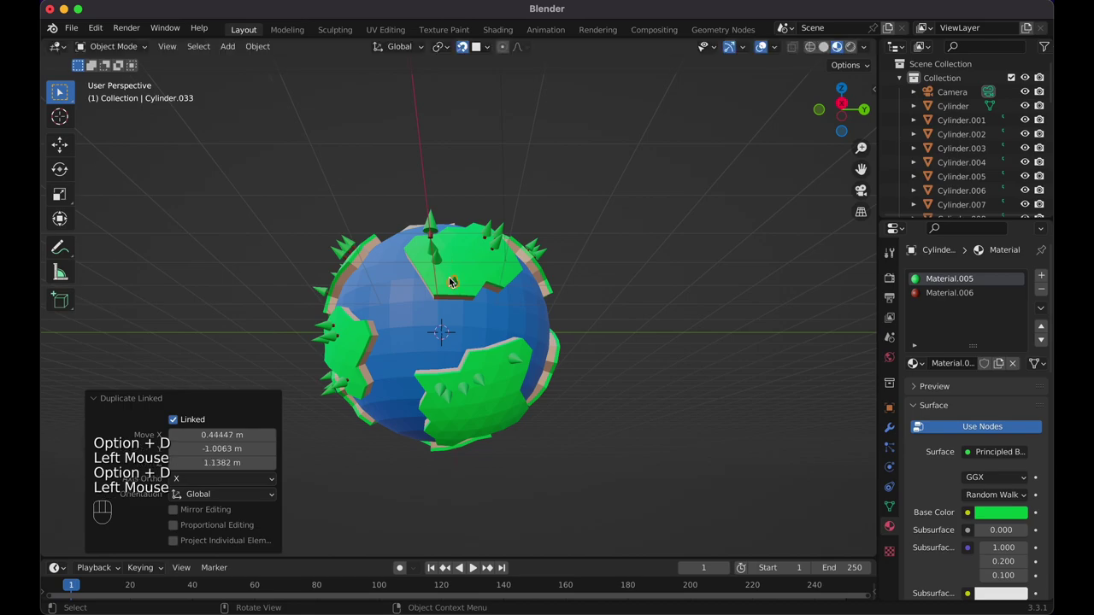
Make an unlinked duplicate of the original tree about 0.33 m along the X axis and turn snapping off.
{"action": "scroll", "coordinate": [449, 276], "scroll_direction": "left", "scroll_amount": 10}
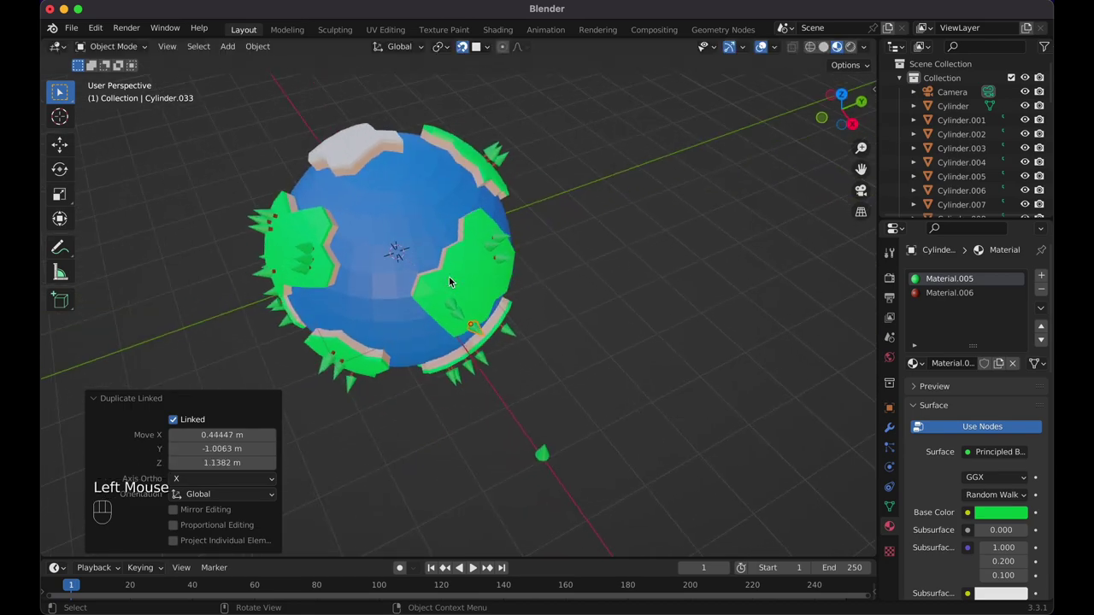
{"action": "key", "text": "KP_0"}
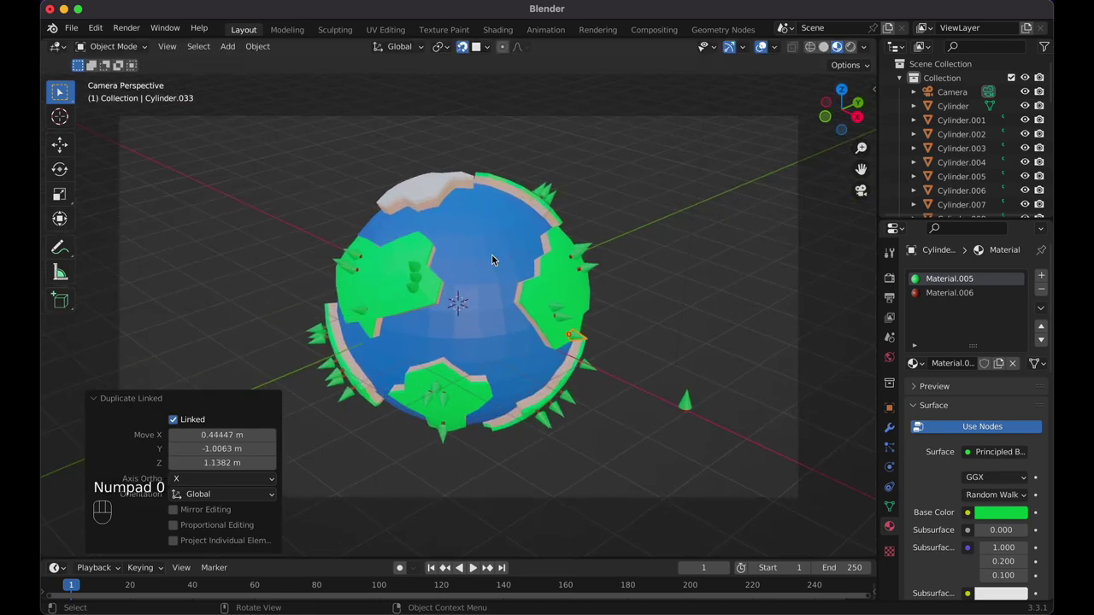
{"action": "left_click", "coordinate": [687, 408]}
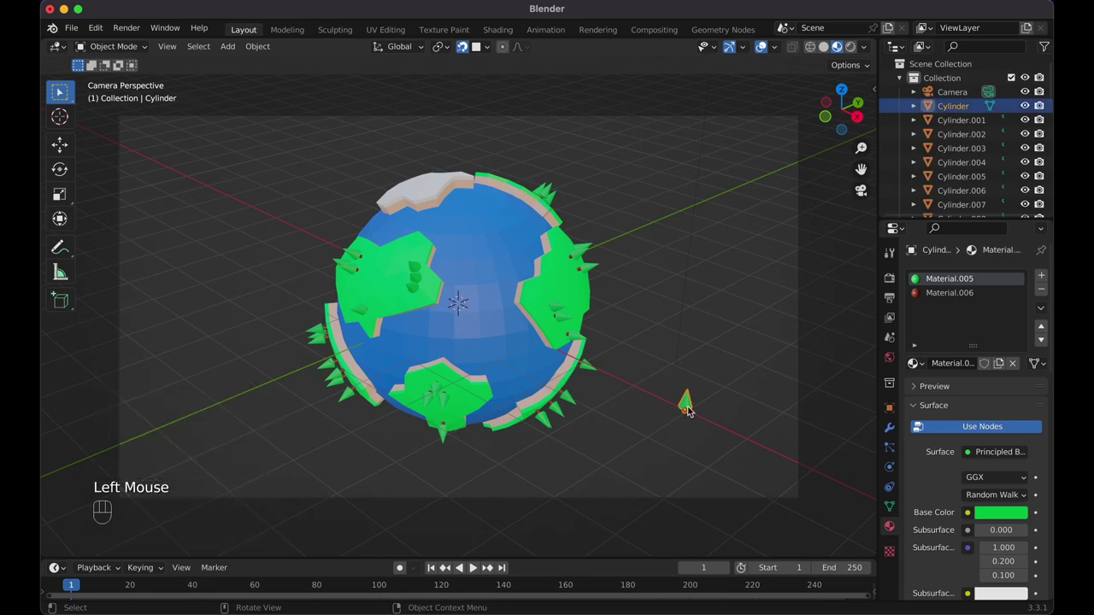
{"action": "key", "text": "shift+d"}
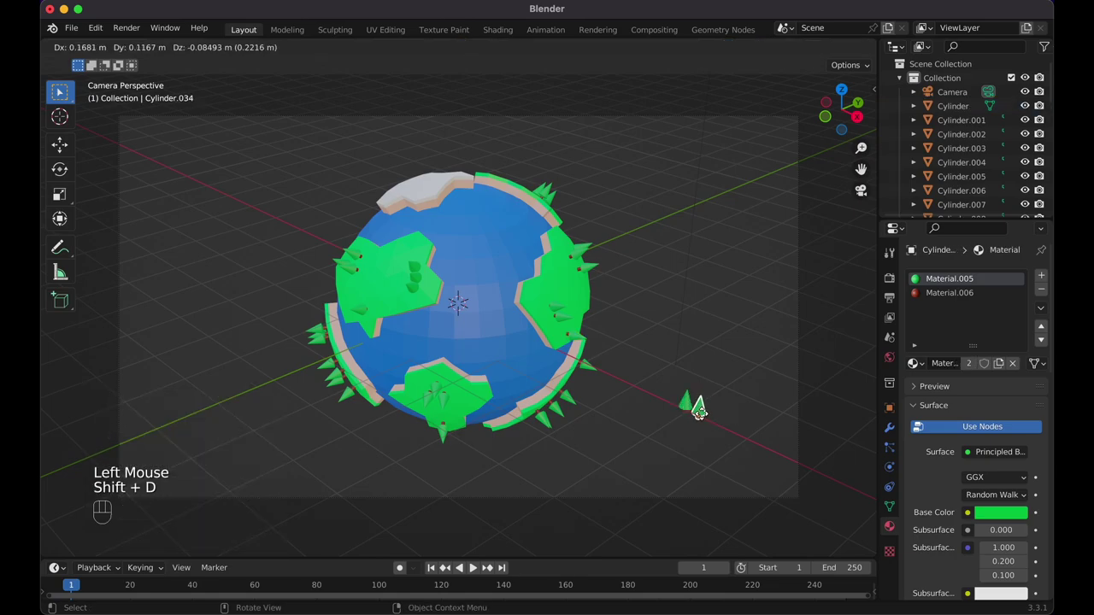
{"action": "key", "text": "g"}
{"action": "key", "text": "x"}
{"action": "left_click", "coordinate": [707, 420]}
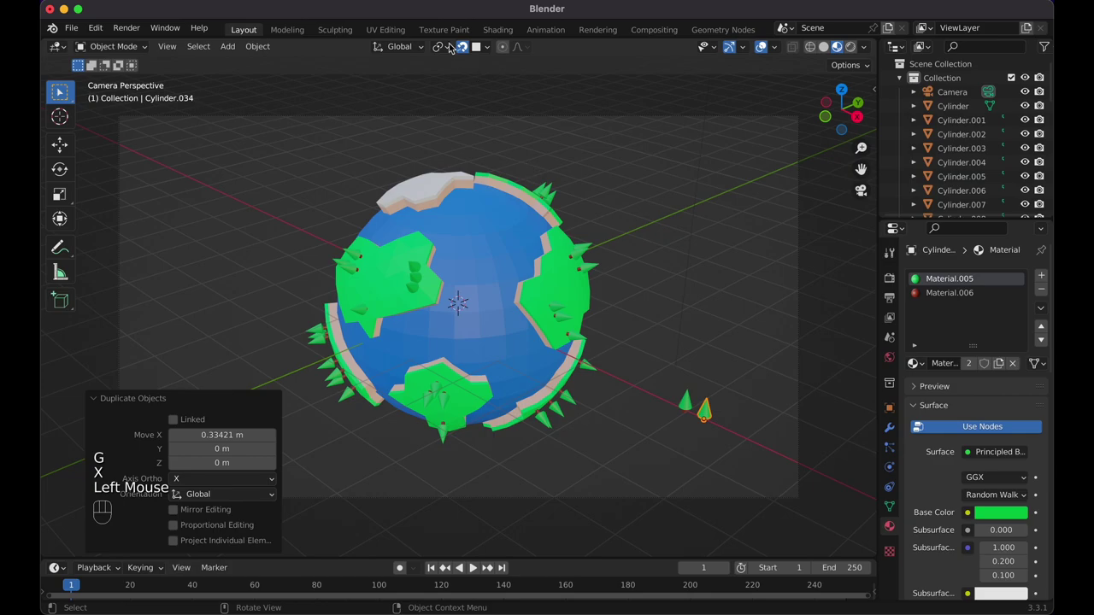
{"action": "left_click", "coordinate": [704, 413]}
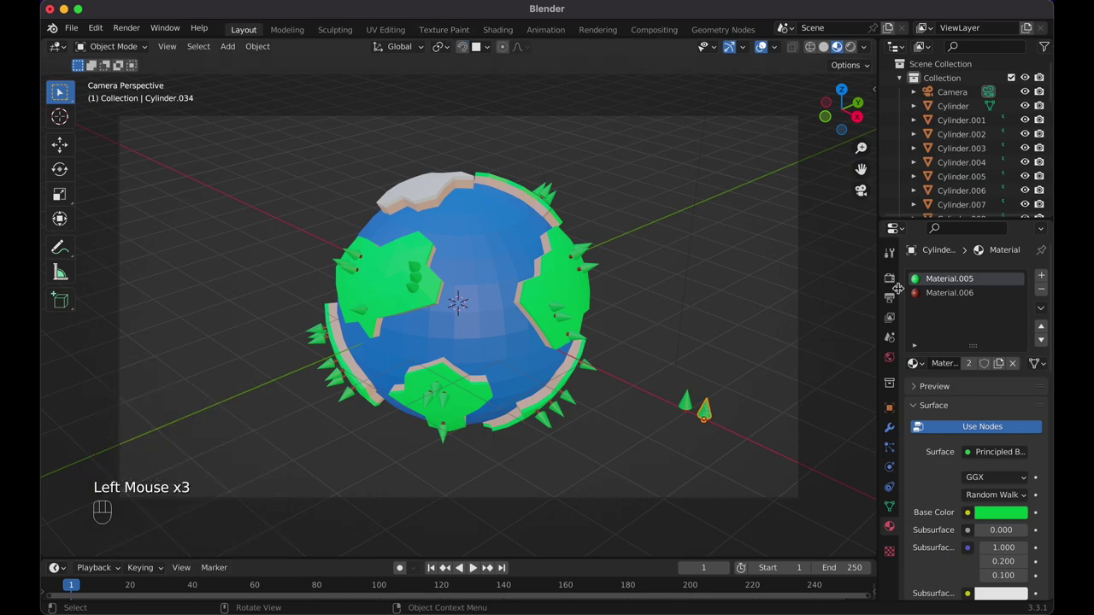
Replace the green foliage material on the unlinked tree copy with a new white material, keeping its trunk material.
{"action": "left_click", "coordinate": [1013, 365]}
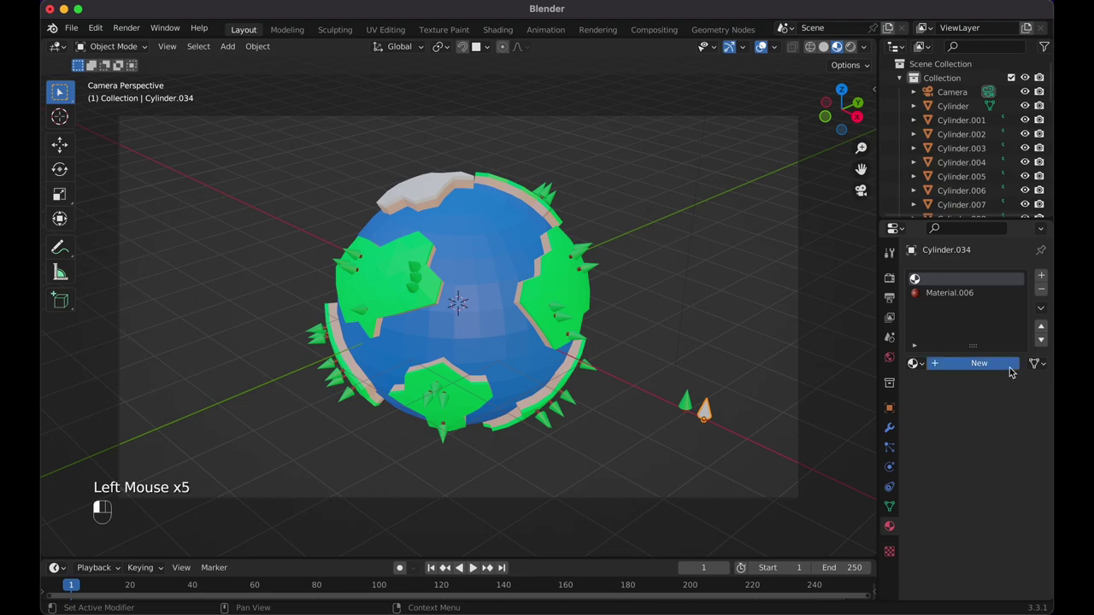
{"action": "left_click", "coordinate": [1011, 371]}
{"action": "left_click", "coordinate": [991, 514]}
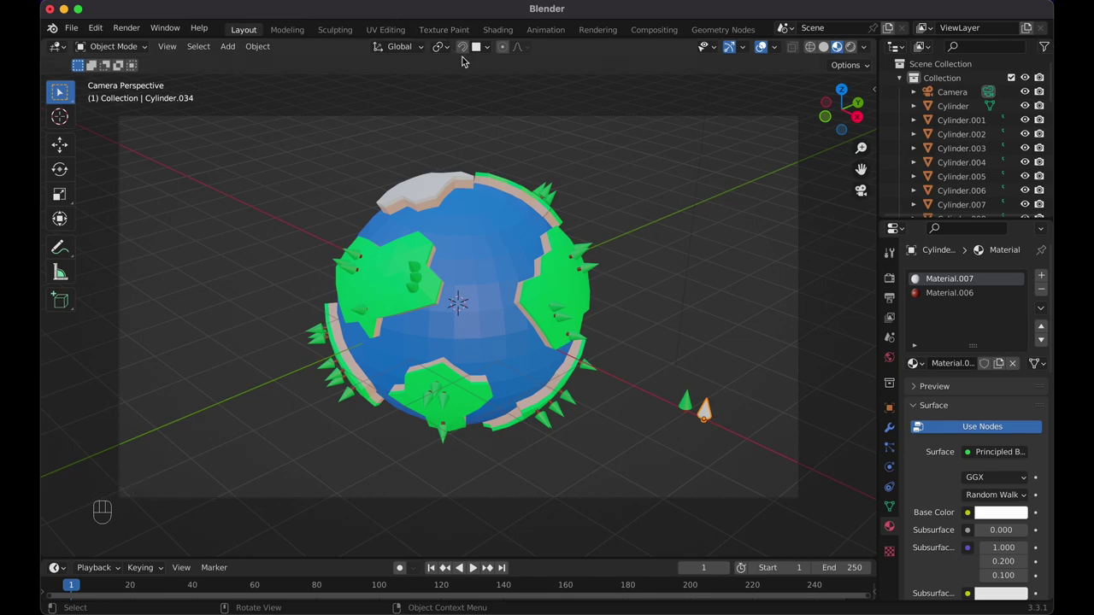
Make a linked duplicate of the white tree and place it on the white polar cap with surface snapping on.
{"action": "key", "text": "alt+d"}
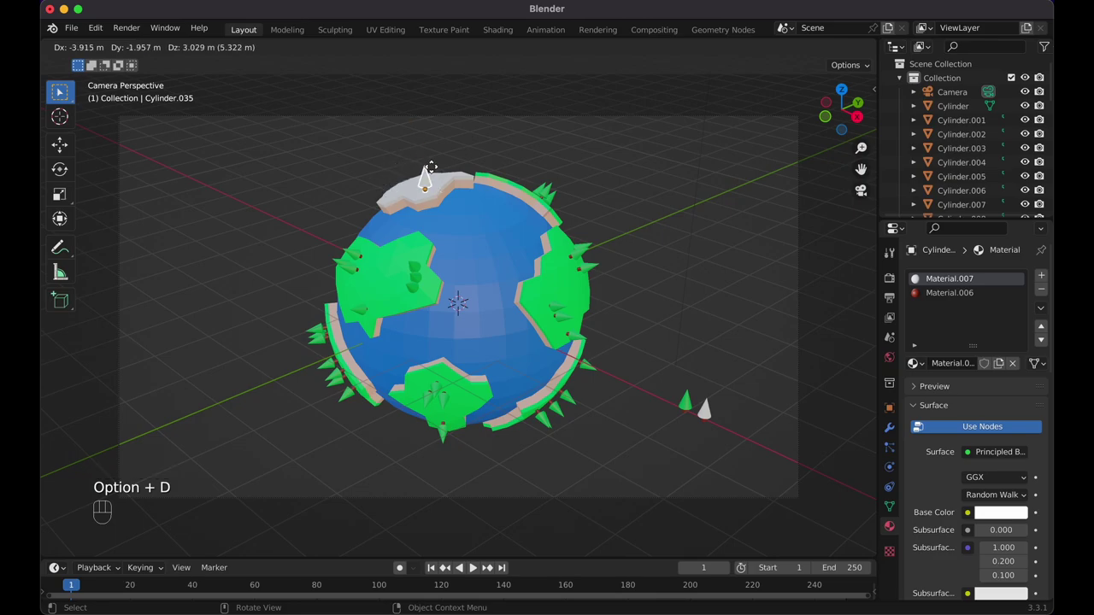
{"action": "left_click", "coordinate": [434, 159]}
{"action": "key", "text": "KP_0"}
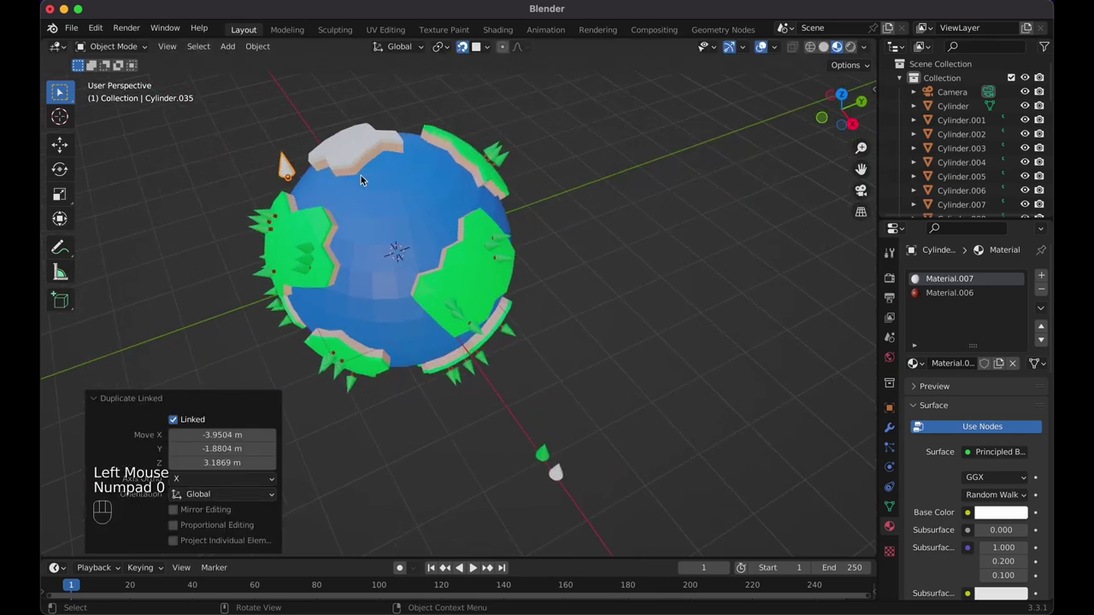
{"action": "key", "text": "g"}
{"action": "left_click", "coordinate": [367, 132]}
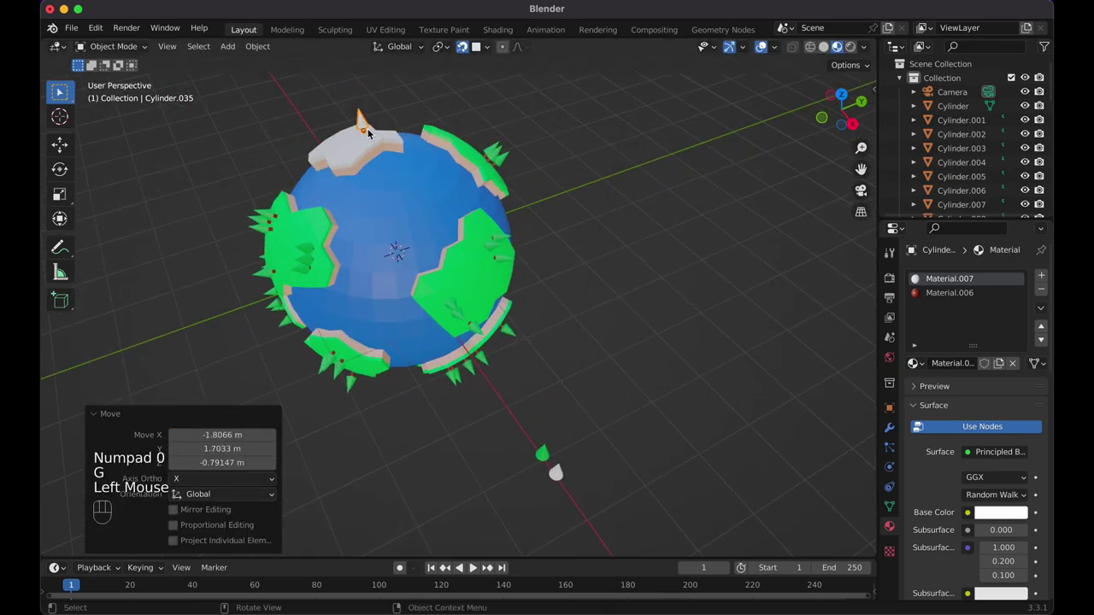
Place three more linked white tree duplicates on the polar cap, spaced around the first one.
{"action": "key", "text": "alt+d"}
{"action": "left_click", "coordinate": [348, 135]}
{"action": "key", "text": "alt+d"}
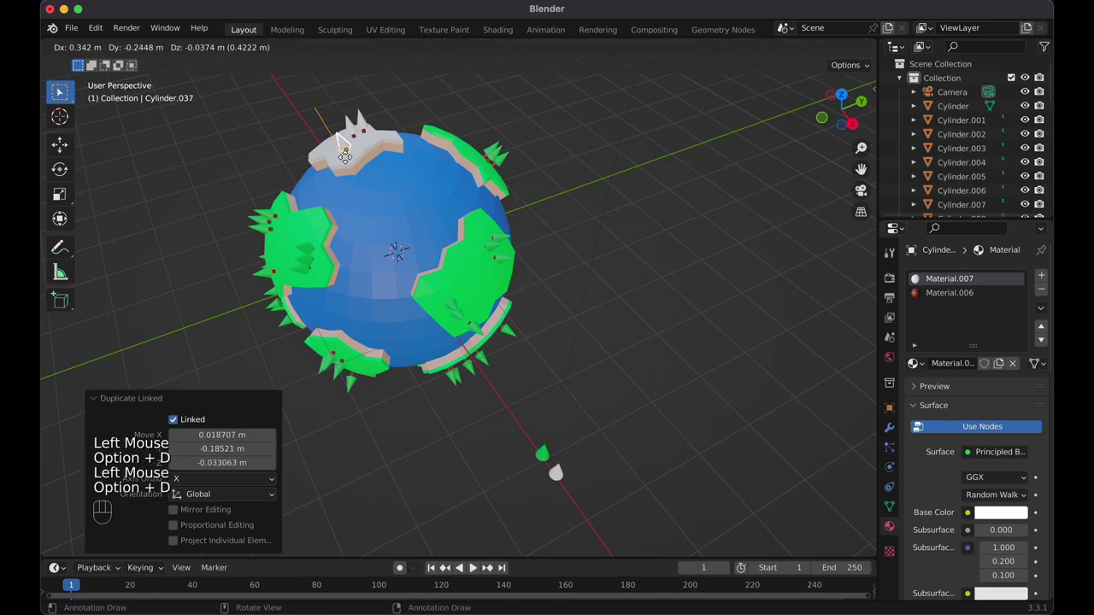
{"action": "left_click", "coordinate": [345, 157]}
{"action": "key", "text": "alt+d"}
{"action": "left_click", "coordinate": [330, 154]}
Add two further linked white trees to the polar cap, clear the selection and return to the camera view.
{"action": "middle_click_drag", "start_coordinate": [329, 154], "coordinate": [370, 142]}
{"action": "key", "text": "alt+d"}
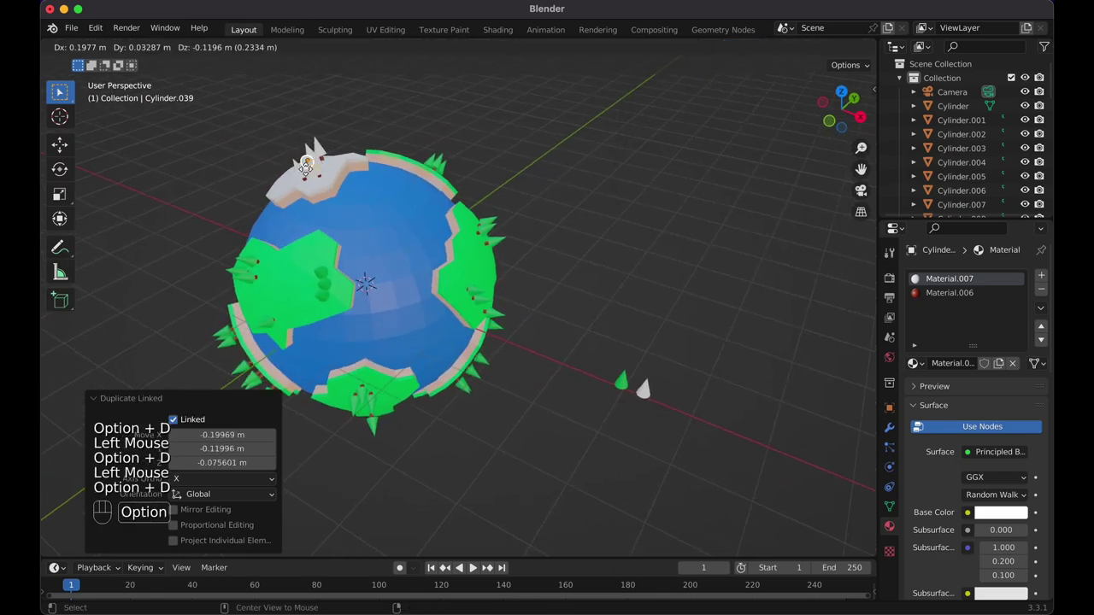
{"action": "left_click", "coordinate": [301, 175]}
{"action": "key", "text": "alt+d"}
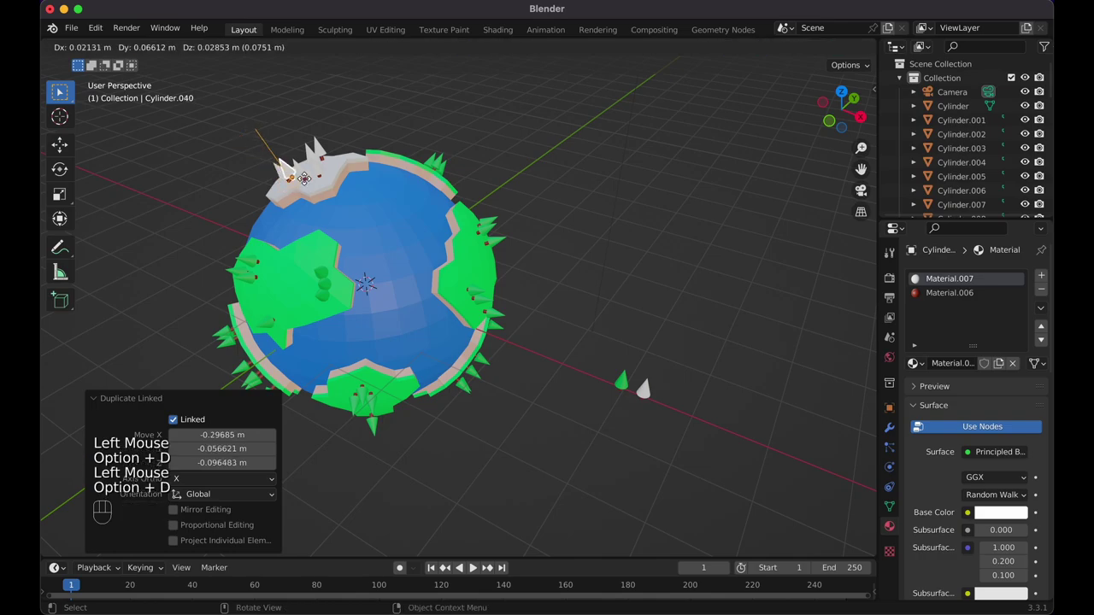
{"action": "left_click", "coordinate": [332, 159]}
{"action": "left_click", "coordinate": [544, 150]}
{"action": "middle_click_drag", "start_coordinate": [543, 151], "coordinate": [538, 151]}
{"action": "key", "text": "KP_0"}
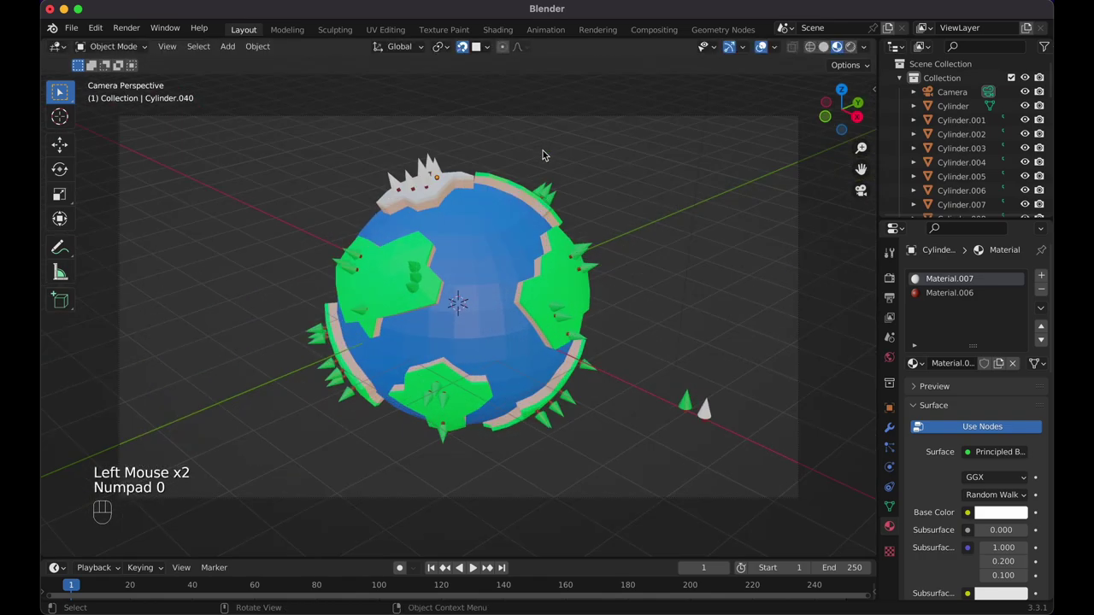
{"action": "left_click", "coordinate": [512, 236]}
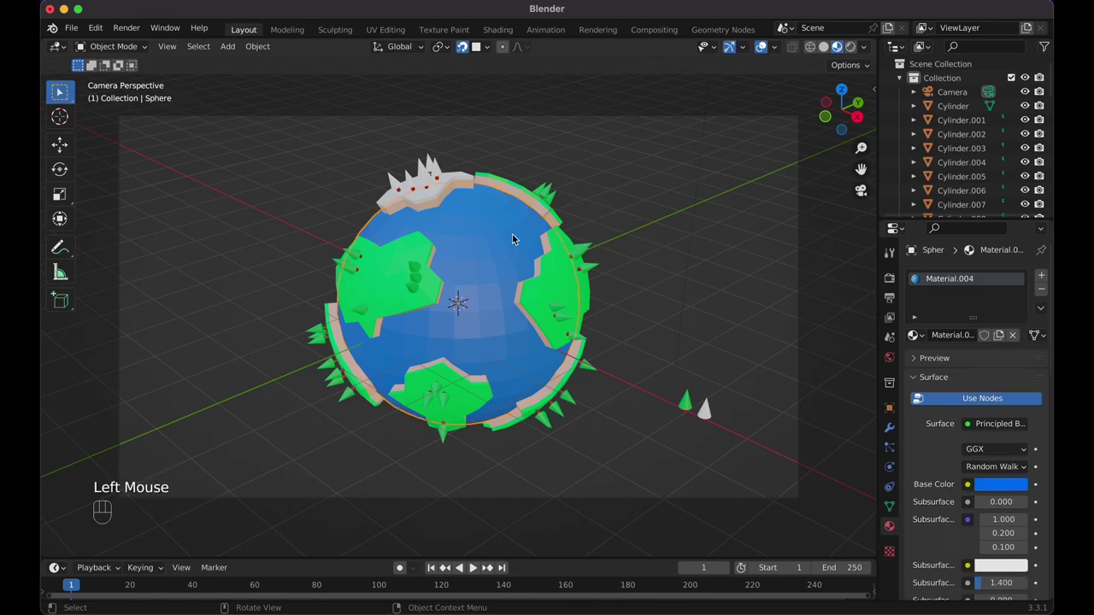
{"action": "left_click", "coordinate": [657, 257]}
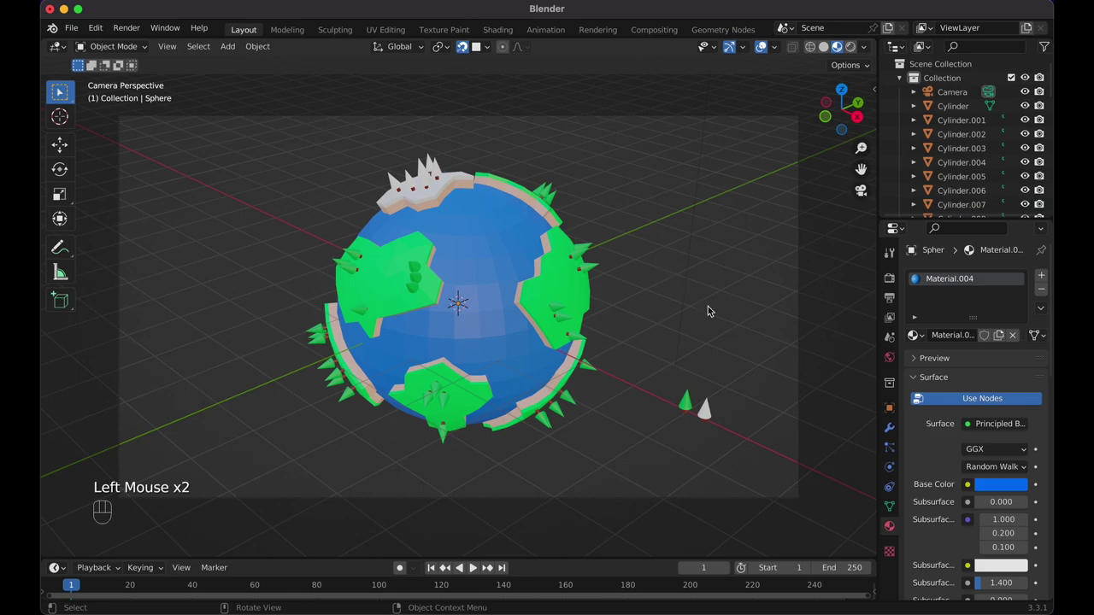
{"action": "scroll", "coordinate": [708, 306], "scroll_direction": "right", "scroll_amount": 3, "text": "shift"}
{"action": "key", "text": "KP_0"}
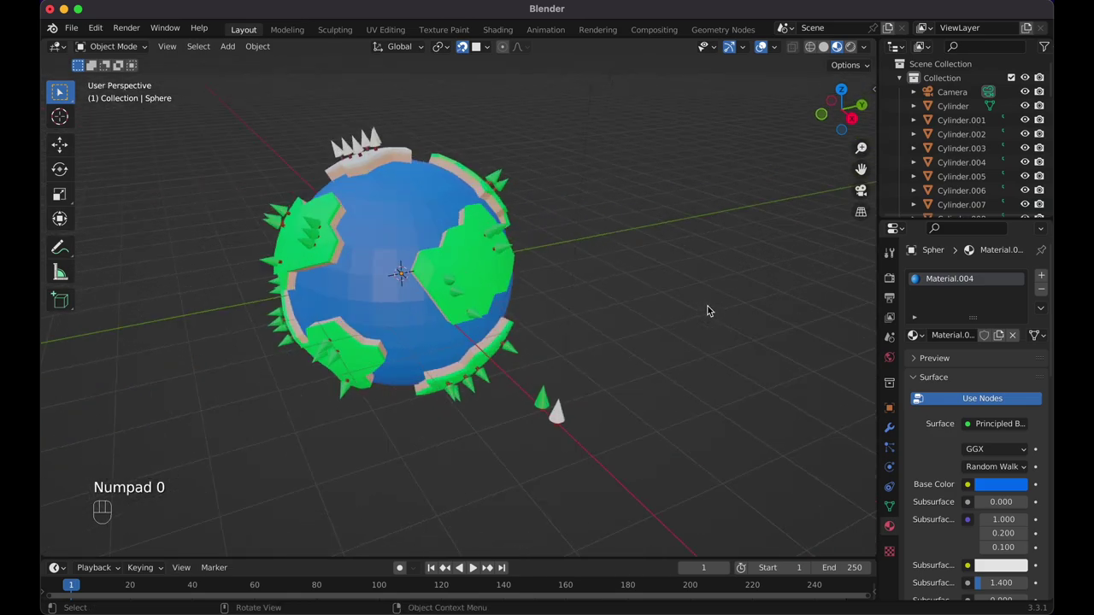
Add a cube and move it about 7.03 m along the X axis, beyond the two original trees.
{"action": "scroll", "coordinate": [707, 311], "scroll_direction": "down", "scroll_amount": 5, "text": "shift"}
{"action": "key", "text": "shift+a"}
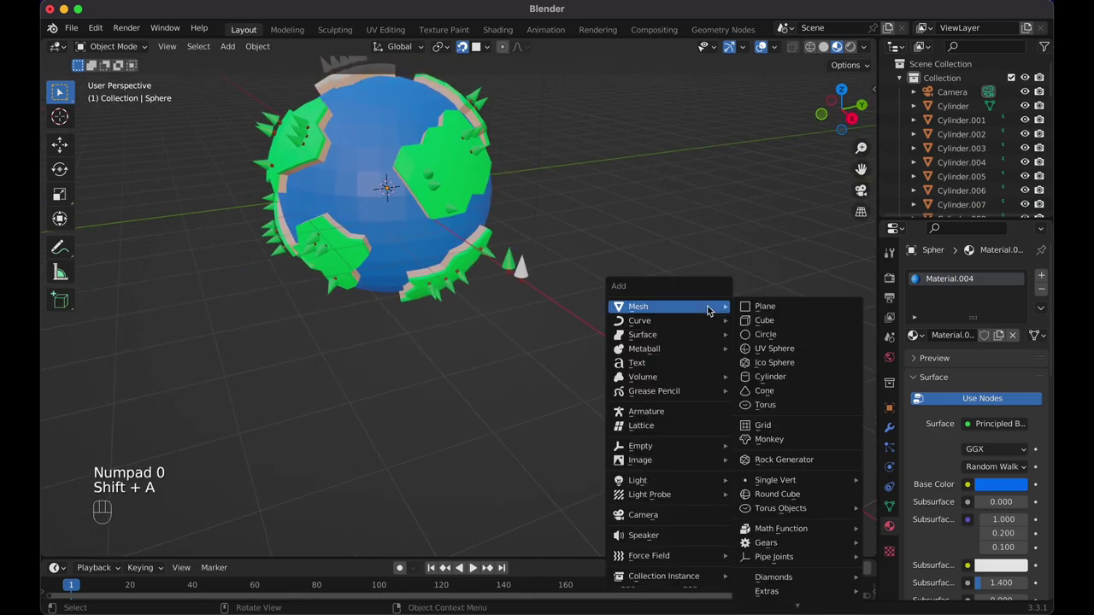
{"action": "left_click", "coordinate": [753, 321]}
{"action": "key", "text": "g"}
{"action": "key", "text": "x"}
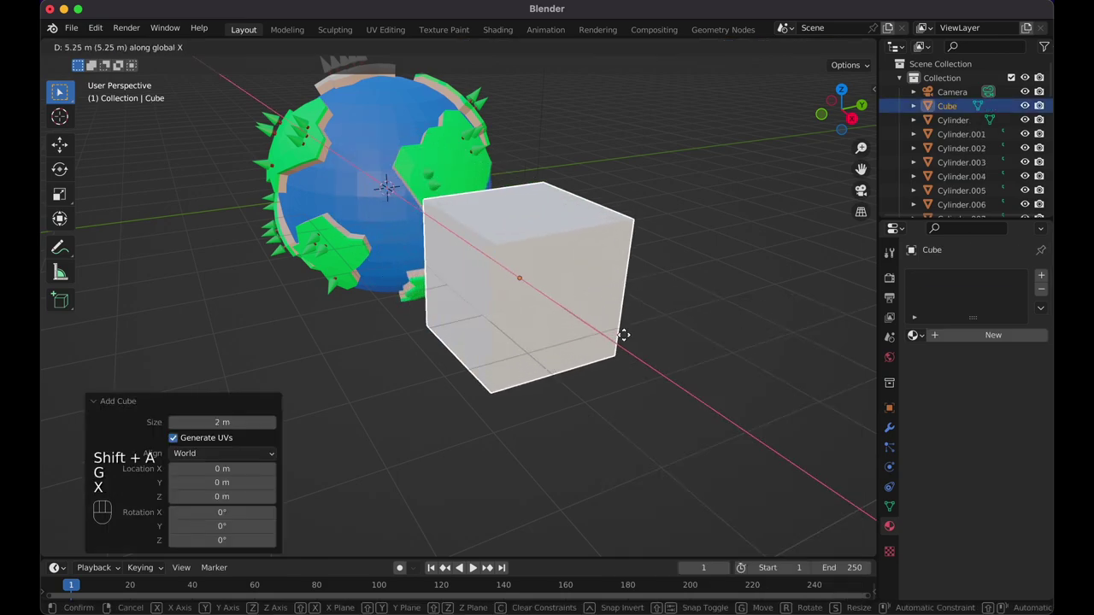
{"action": "left_click", "coordinate": [686, 395]}
Rename the original green tree beside the planet as "Green Tree".
{"action": "scroll", "coordinate": [686, 395], "scroll_direction": "right", "scroll_amount": 5}
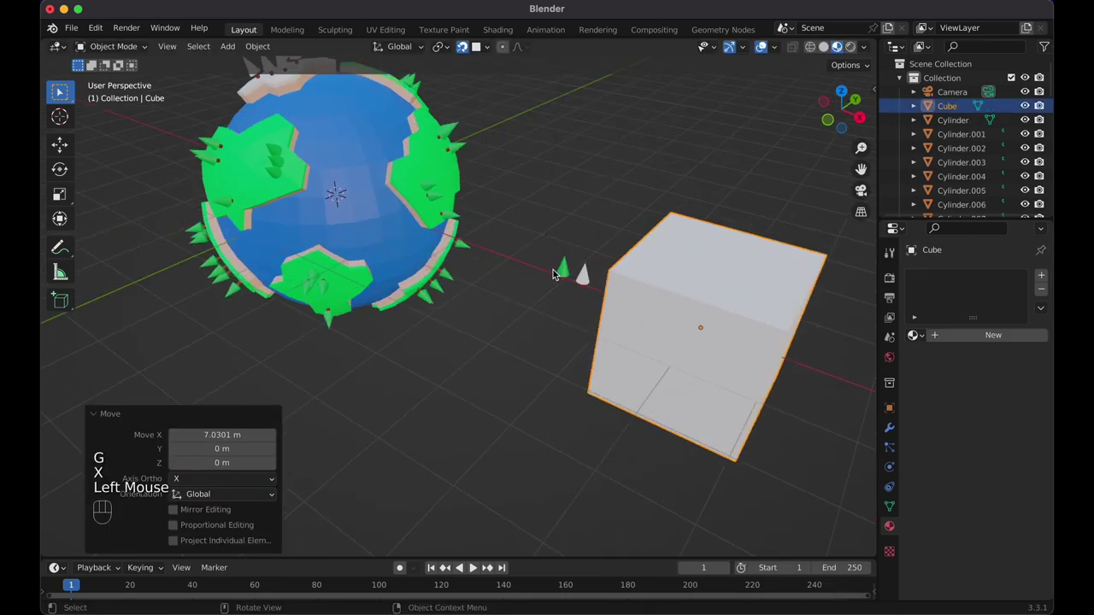
{"action": "left_click_drag", "start_coordinate": [553, 272], "coordinate": [588, 285]}
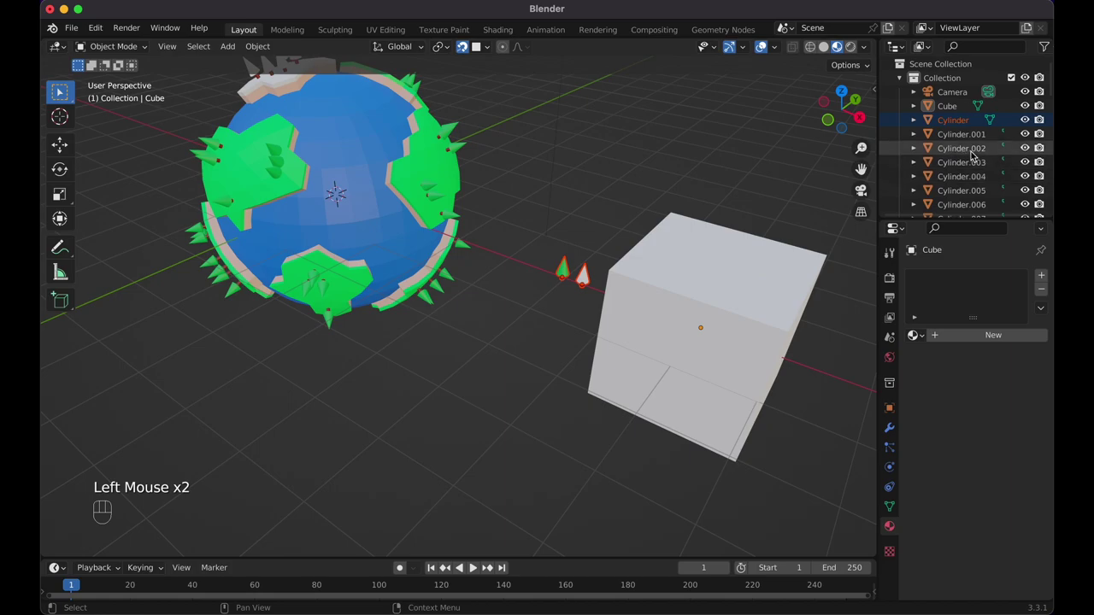
{"action": "scroll", "coordinate": [971, 154], "scroll_direction": "down", "scroll_amount": 3}
{"action": "scroll", "coordinate": [971, 155], "scroll_direction": "up", "scroll_amount": 2}
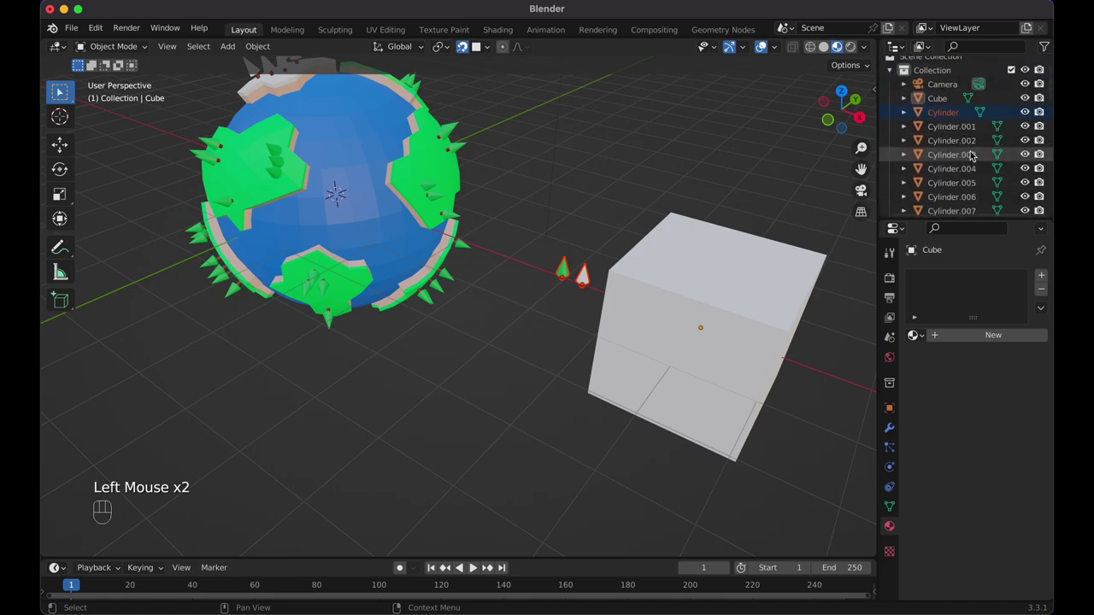
{"action": "left_click", "coordinate": [567, 272]}
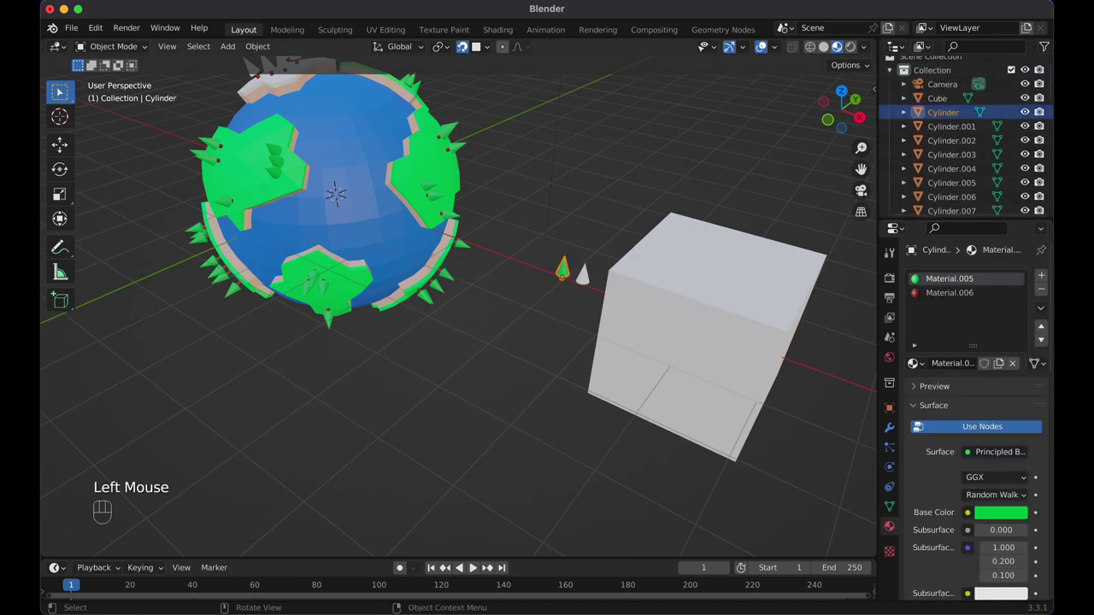
{"action": "double_click", "coordinate": [957, 115]}
{"action": "type", "text": "Green"}
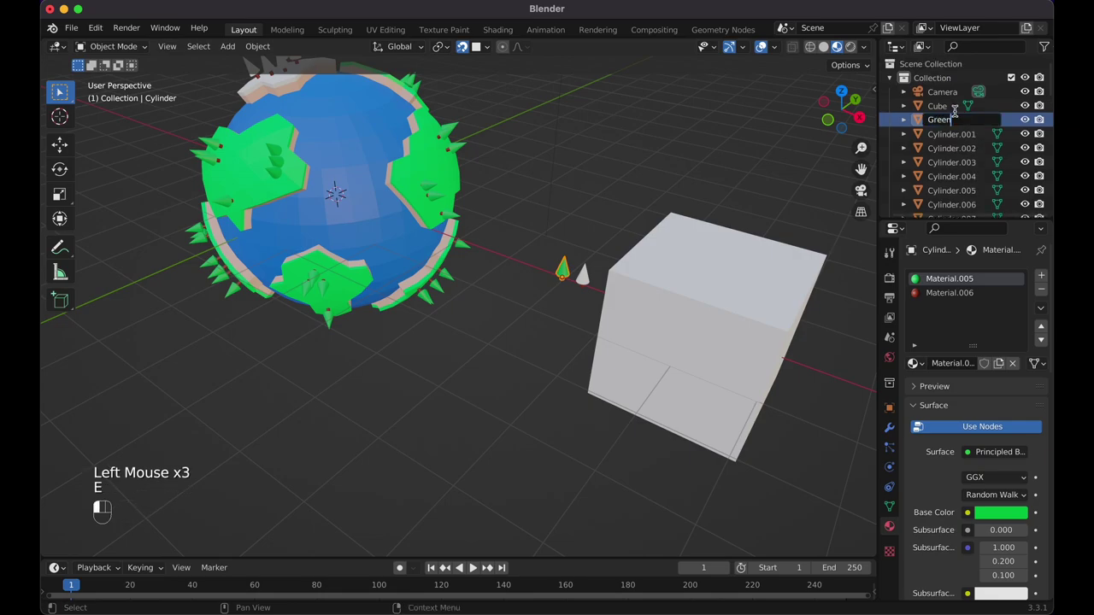
{"action": "type", "text": " Tree"}
{"action": "key", "text": "Return"}
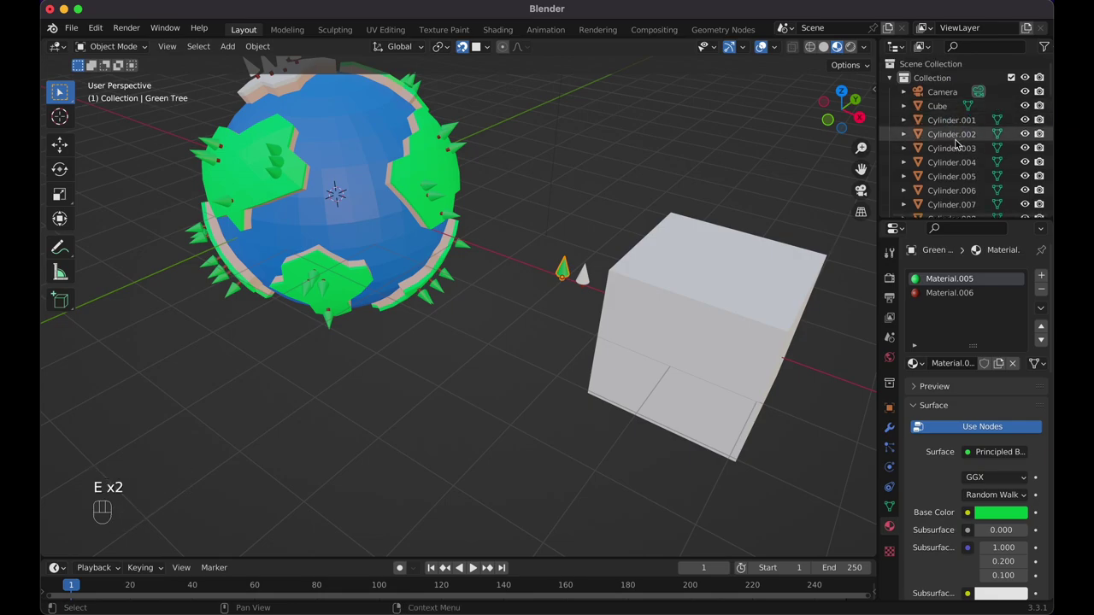
Rename the original white tree beside the planet as "White Tree".
{"action": "left_click", "coordinate": [582, 272]}
{"action": "scroll", "coordinate": [989, 128], "scroll_direction": "down", "scroll_amount": 8}
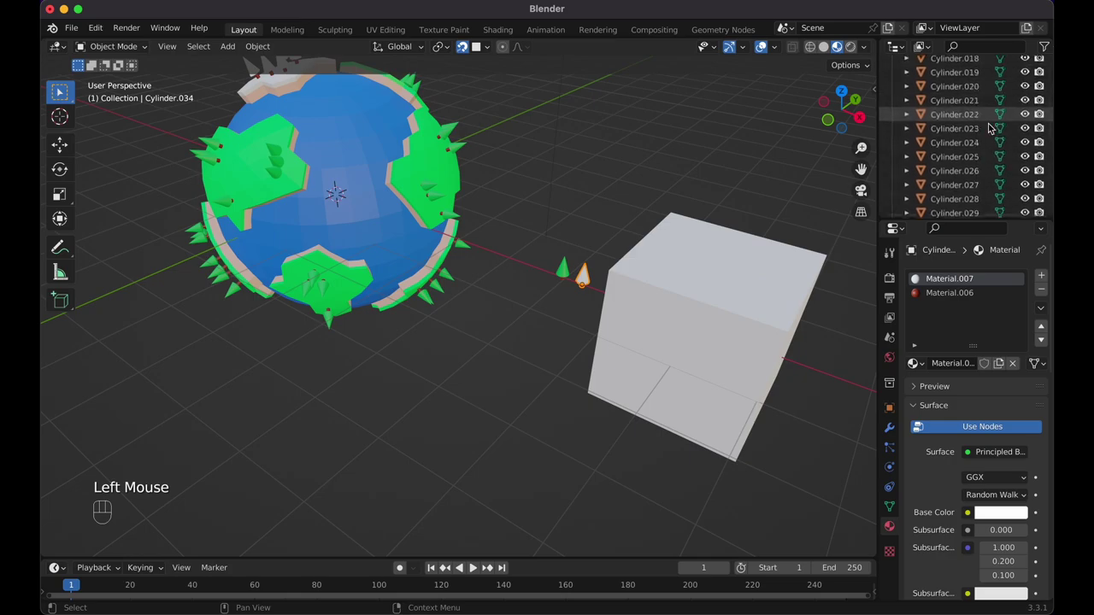
{"action": "scroll", "coordinate": [989, 128], "scroll_direction": "down", "scroll_amount": 5}
{"action": "double_click", "coordinate": [971, 127]}
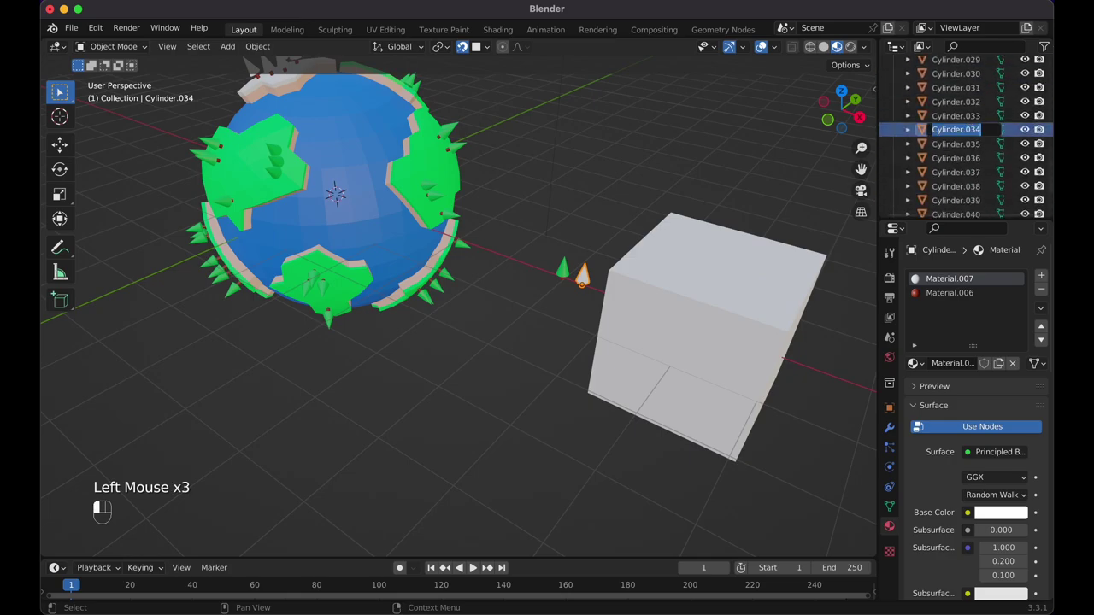
{"action": "type", "text": "White Tree"}
{"action": "key", "text": "Return"}
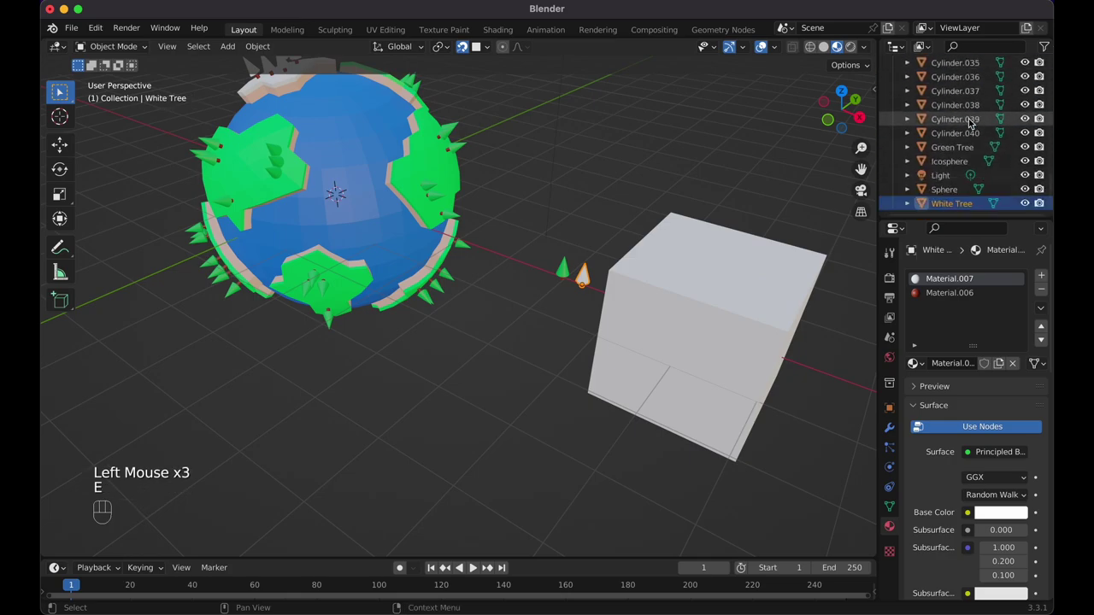
{"action": "scroll", "coordinate": [991, 137], "scroll_direction": "down", "scroll_amount": 3}
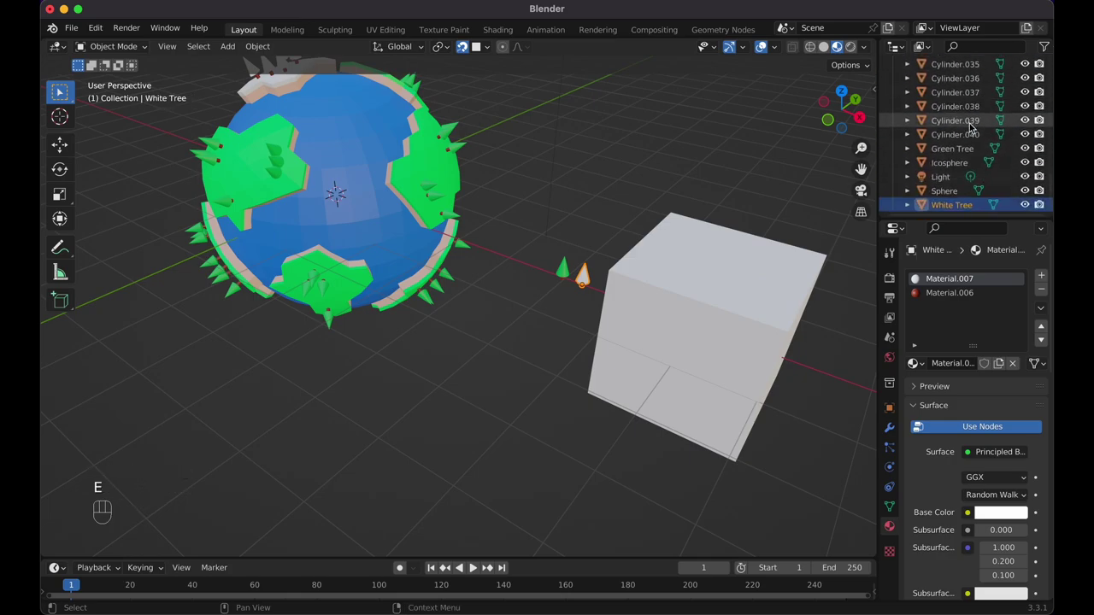
Hide Green Tree and White Tree in the viewport and exclude both from renders, leaving Icosphere enabled.
{"action": "left_click", "coordinate": [1040, 150]}
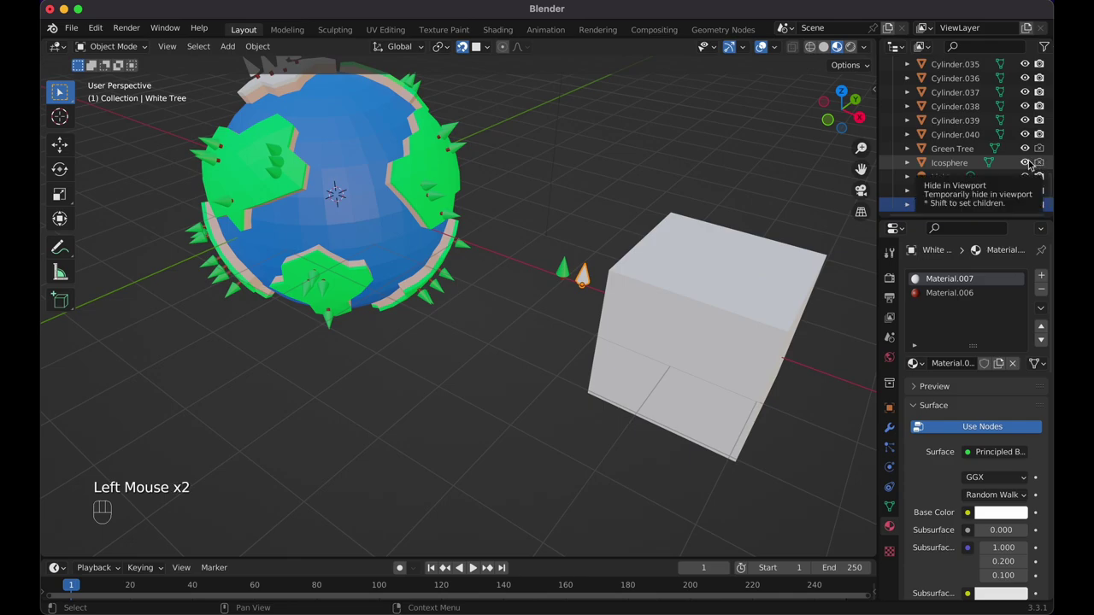
{"action": "left_click", "coordinate": [1026, 163]}
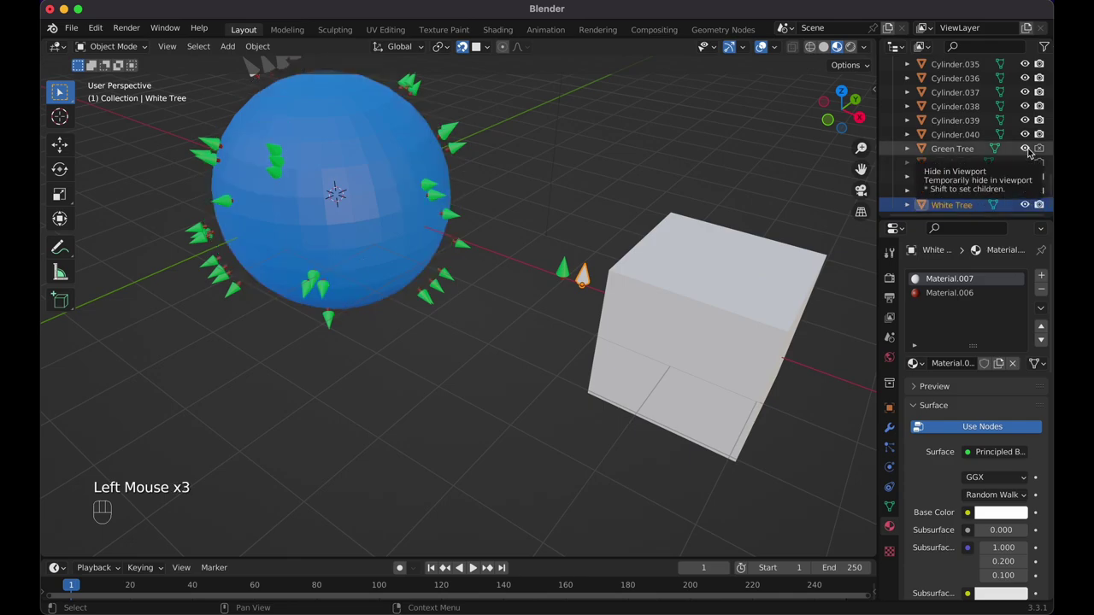
{"action": "left_click", "coordinate": [1026, 163]}
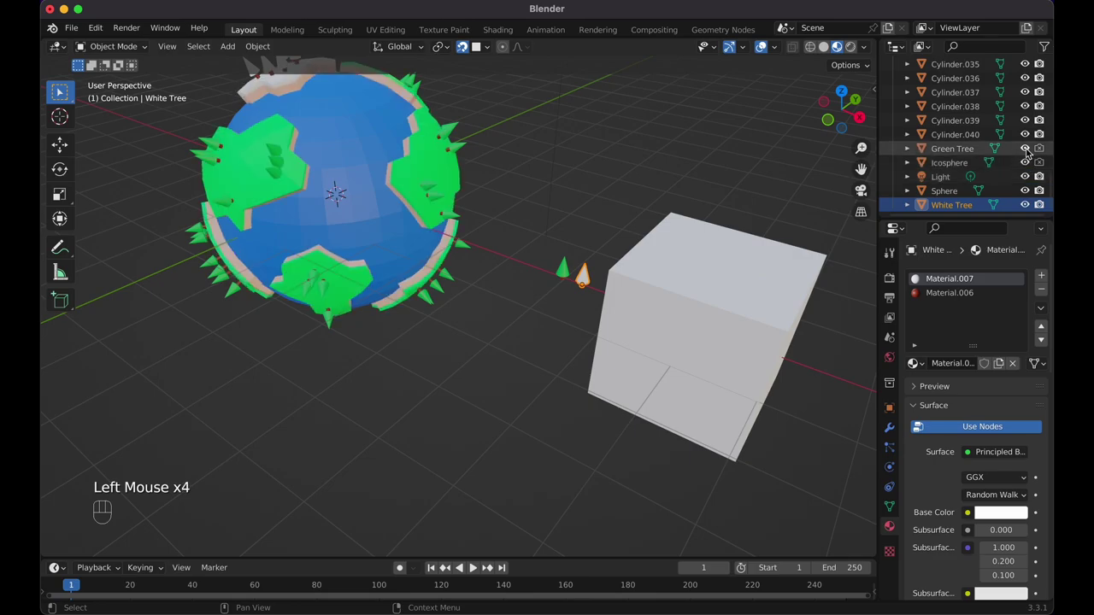
{"action": "left_click", "coordinate": [1026, 150]}
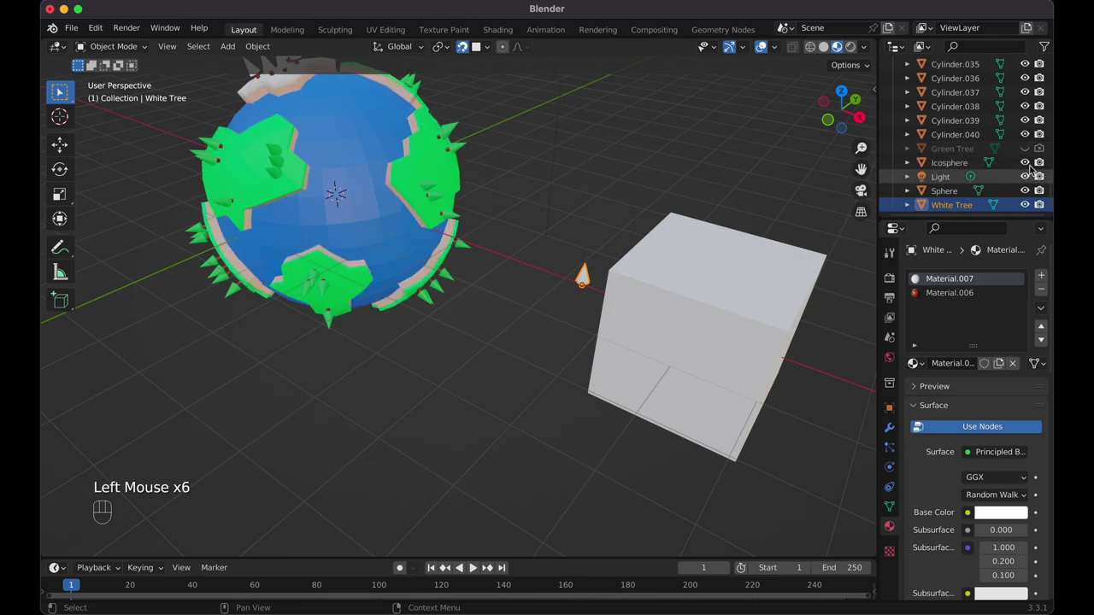
{"action": "scroll", "coordinate": [1015, 142], "scroll_direction": "down", "scroll_amount": 1}
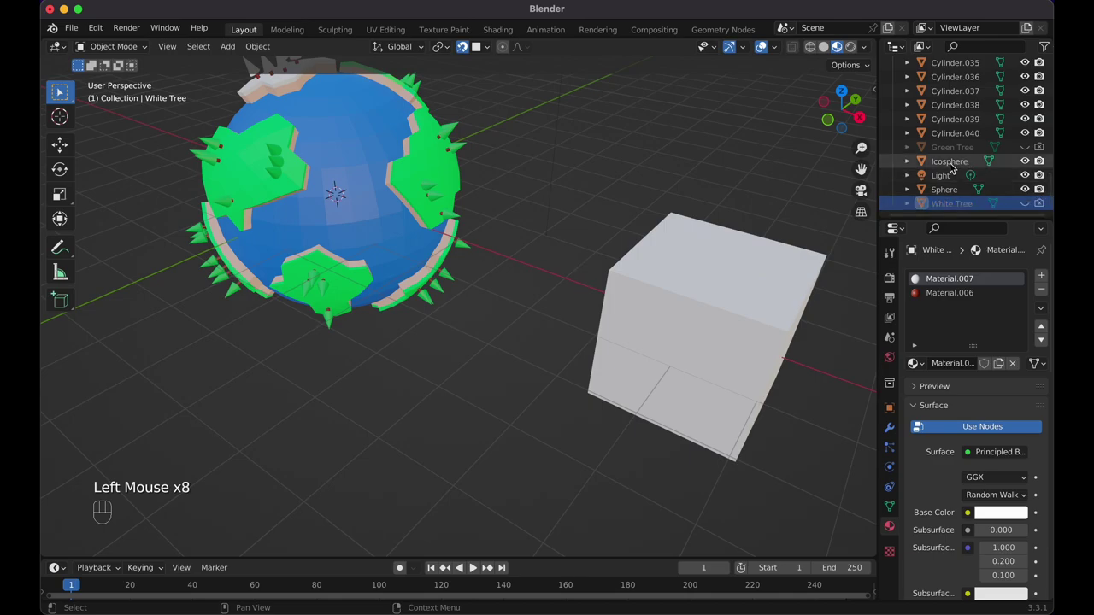
{"action": "scroll", "coordinate": [702, 178], "scroll_direction": "up", "scroll_amount": 5}
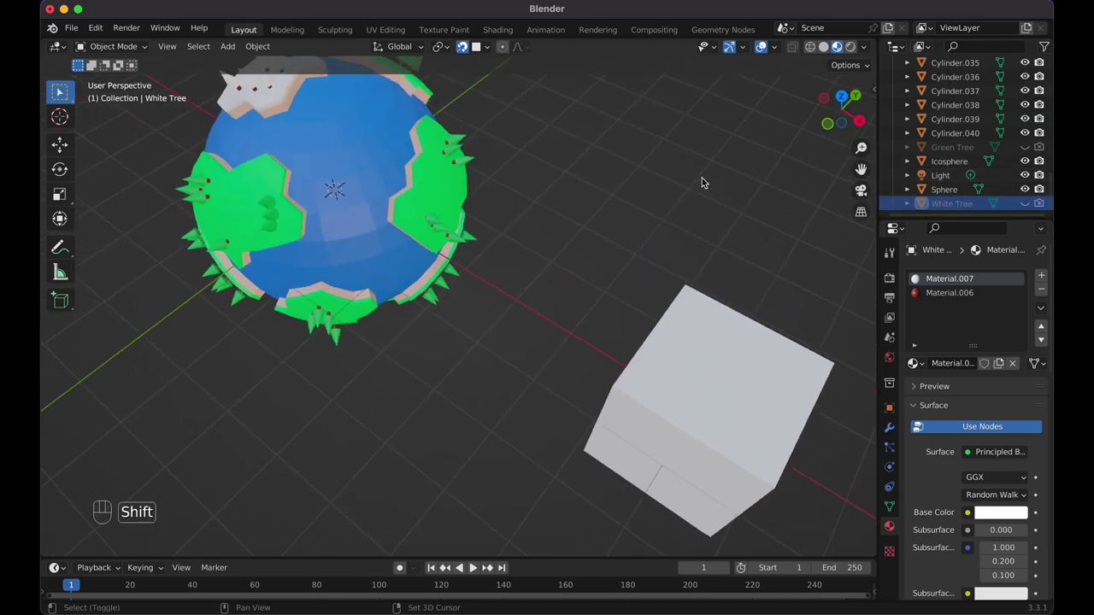
{"action": "middle_click_drag", "start_coordinate": [702, 178], "coordinate": [702, 178]}
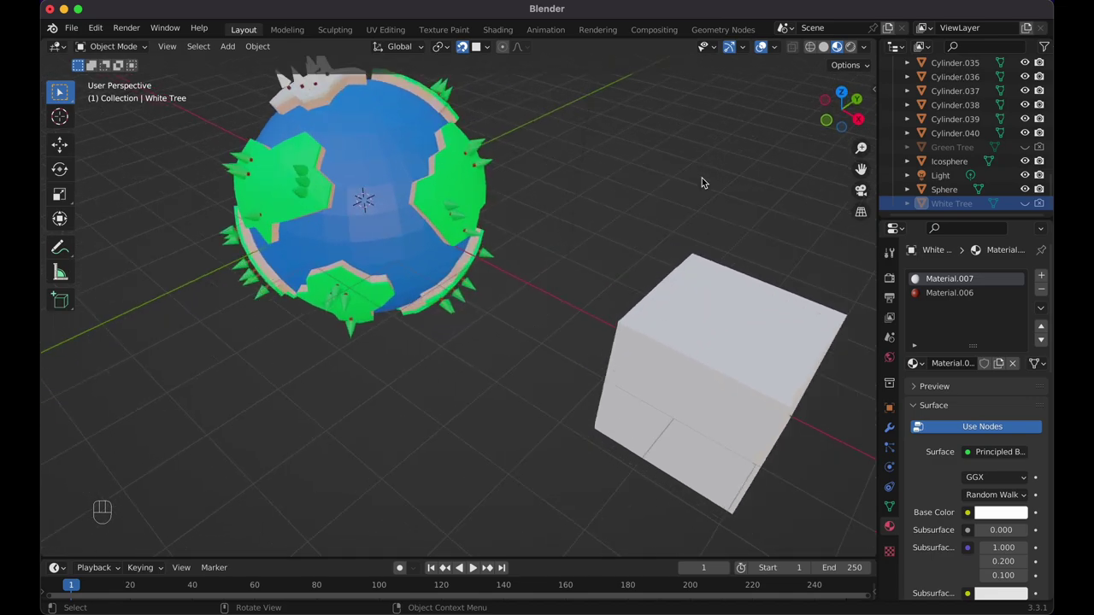
{"action": "left_click", "coordinate": [704, 313]}
{"action": "middle_click_drag", "start_coordinate": [704, 308], "coordinate": [703, 308]}
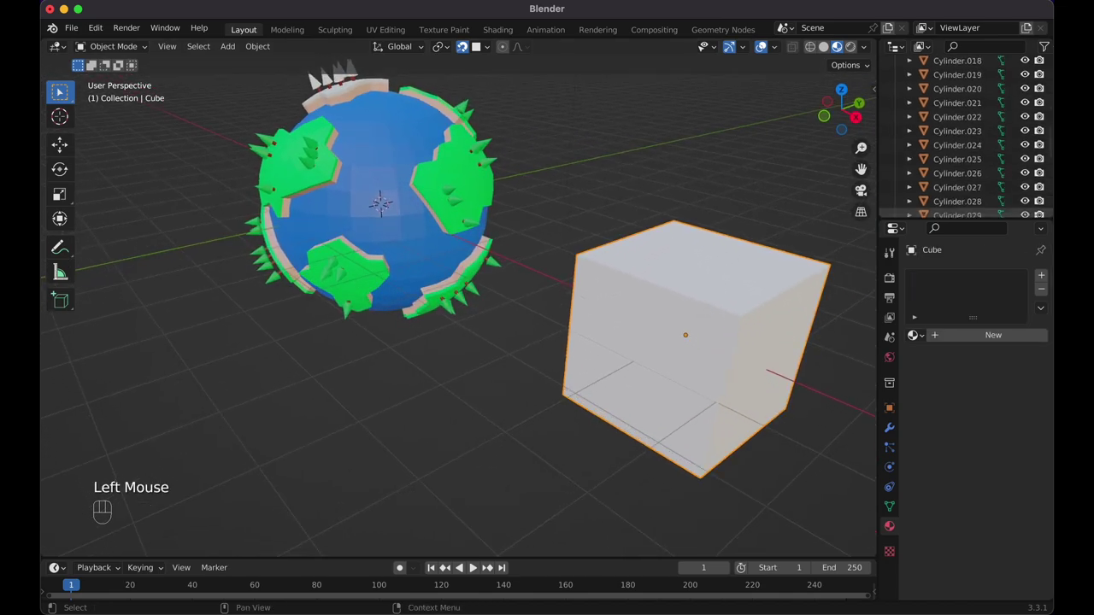
Move all the tree copies, Cylinder.001 through Cylinder.040, into a new collection named "Trees".
{"action": "scroll", "coordinate": [913, 107], "scroll_direction": "up", "scroll_amount": 10}
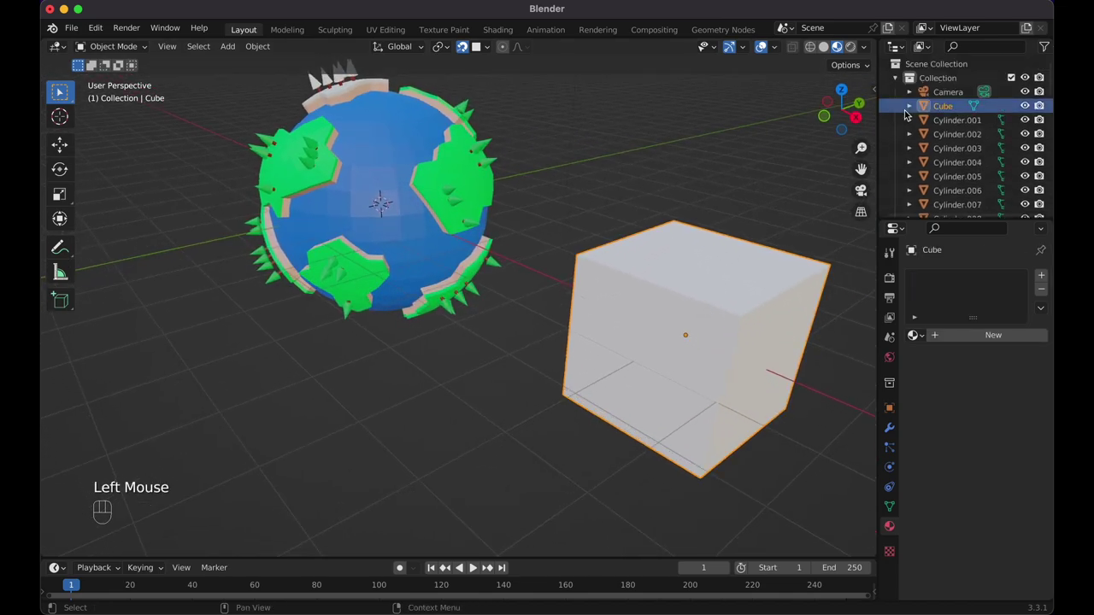
{"action": "left_click", "coordinate": [974, 122]}
{"action": "scroll", "coordinate": [981, 171], "scroll_direction": "down", "scroll_amount": 10}
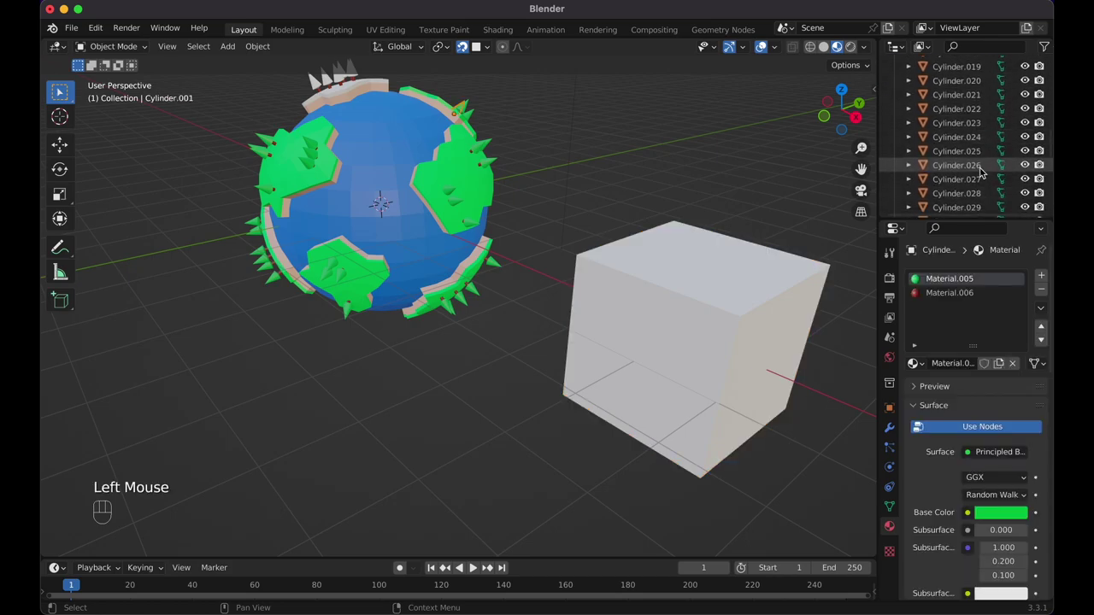
{"action": "scroll", "coordinate": [980, 171], "scroll_direction": "down", "scroll_amount": 8}
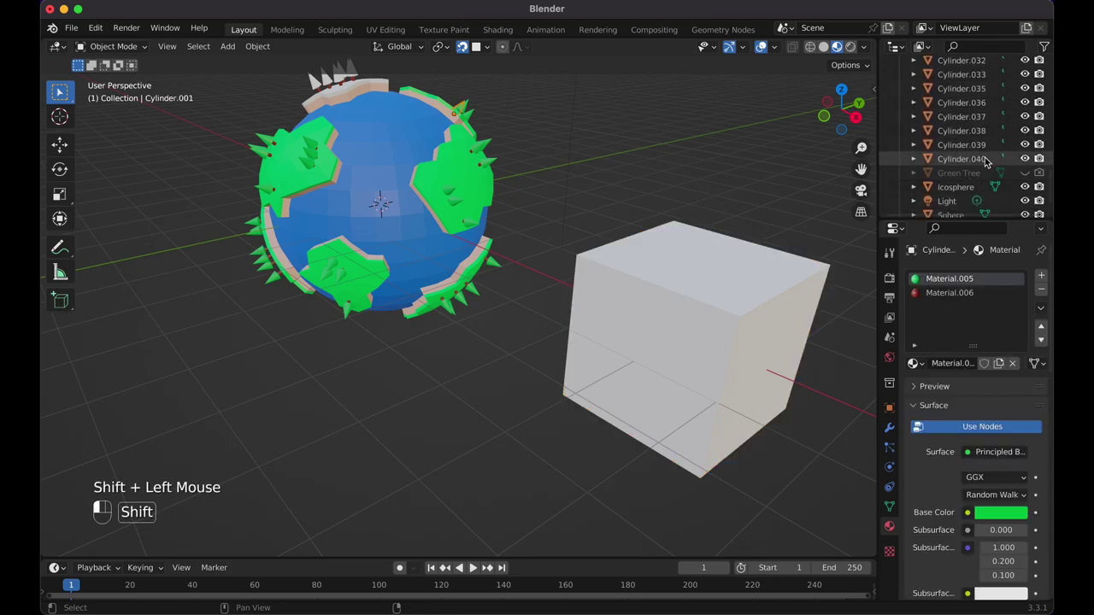
{"action": "left_click", "coordinate": [986, 159], "text": "shift"}
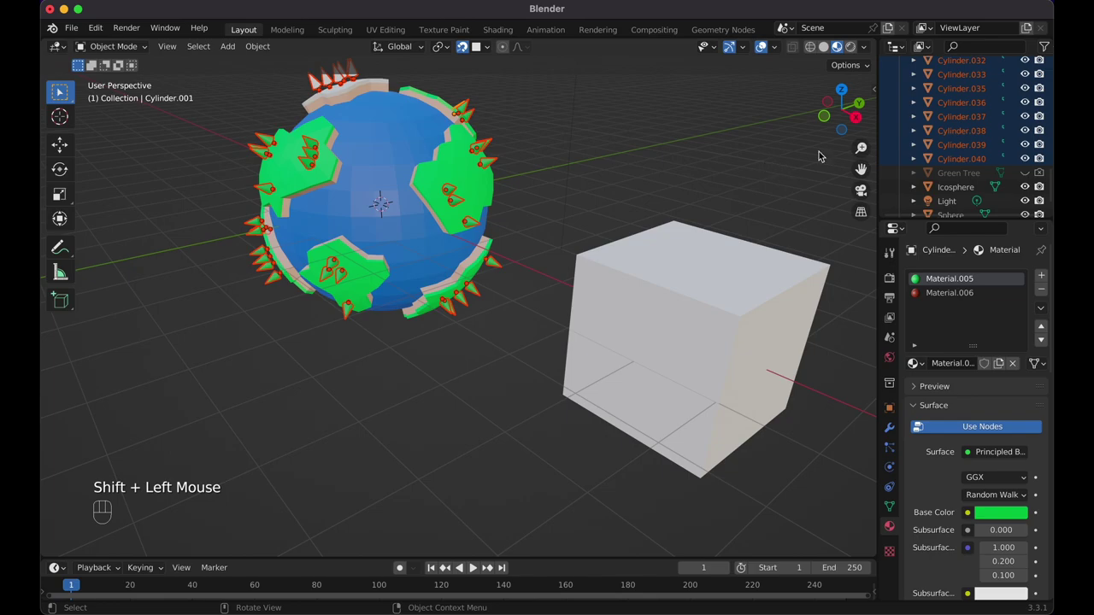
{"action": "key", "text": "m"}
{"action": "left_click", "coordinate": [952, 148]}
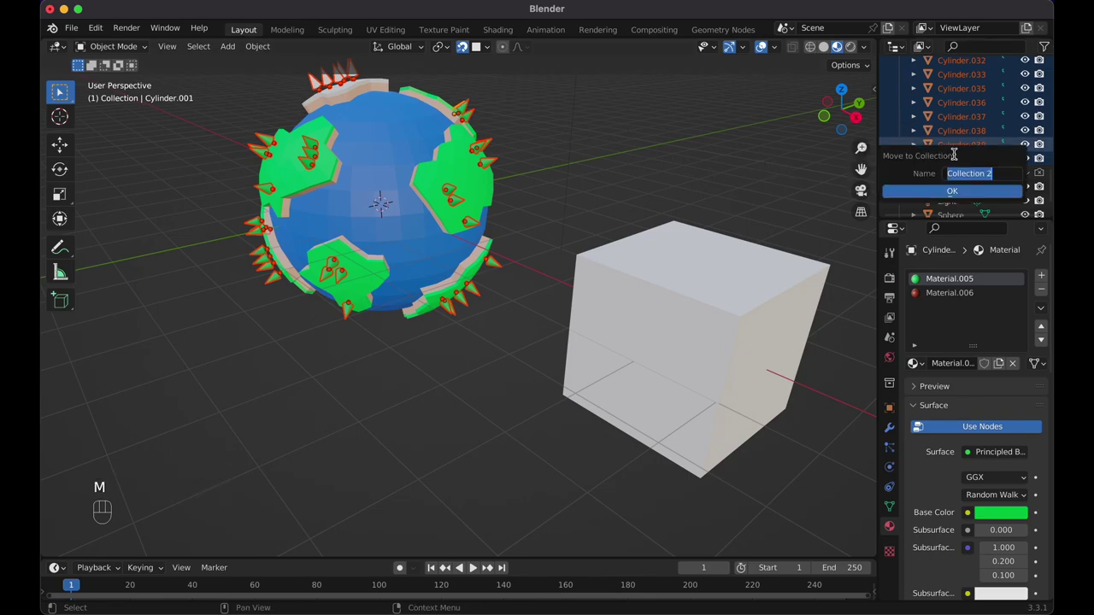
{"action": "type", "text": "Trees"}
{"action": "left_click", "coordinate": [950, 187]}
Collapse the Trees collection in the object list and hide it in the viewport.
{"action": "scroll", "coordinate": [914, 171], "scroll_direction": "up", "scroll_amount": 5}
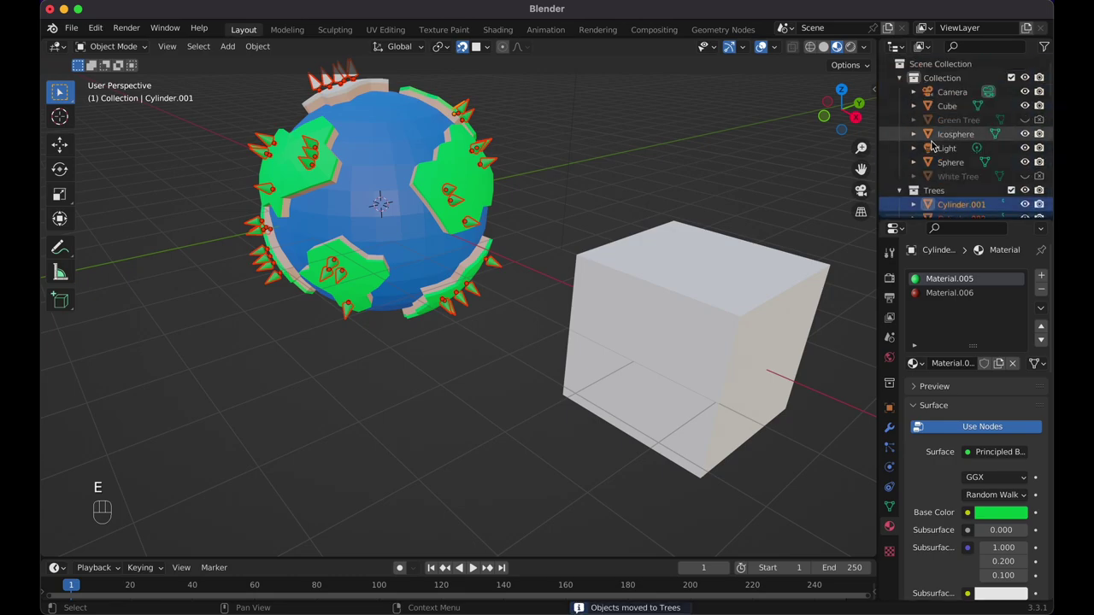
{"action": "left_click", "coordinate": [899, 189]}
{"action": "left_click", "coordinate": [1025, 190]}
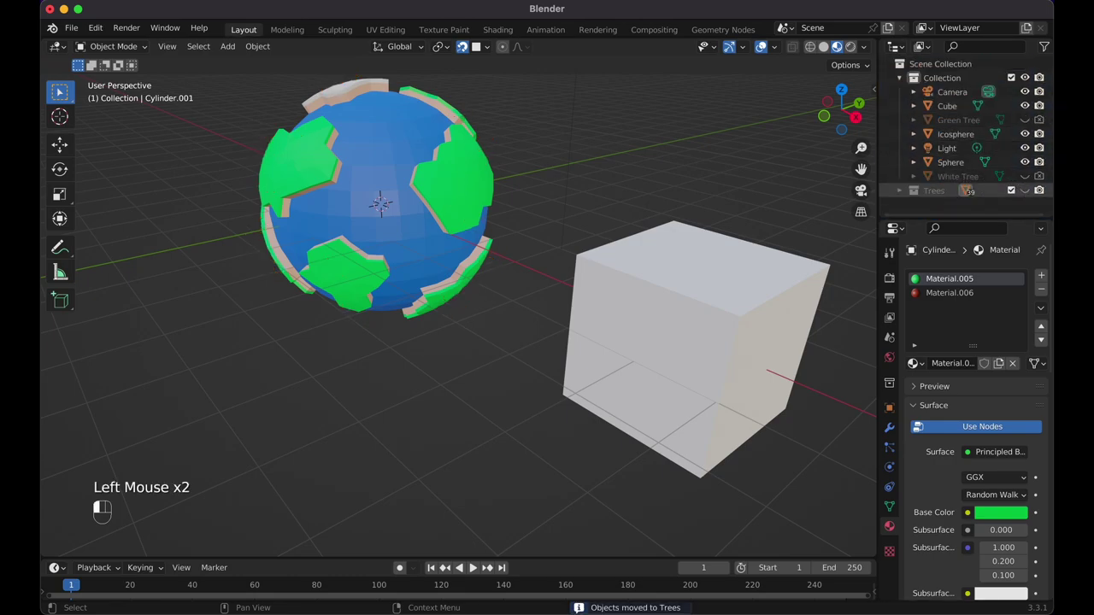
{"action": "left_click", "coordinate": [1025, 190]}
{"action": "left_click", "coordinate": [1025, 189]}
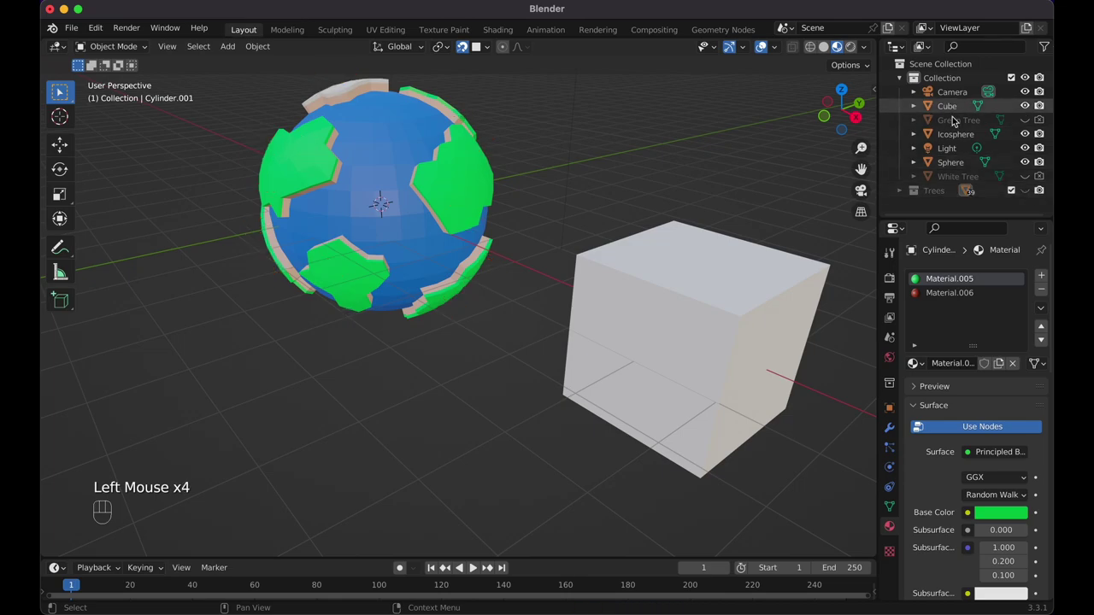
Scale the cube beside the planet down uniformly to about 0.208 of its size.
{"action": "left_click", "coordinate": [697, 291]}
{"action": "scroll", "coordinate": [751, 258], "scroll_direction": "right", "scroll_amount": 3, "text": "shift"}
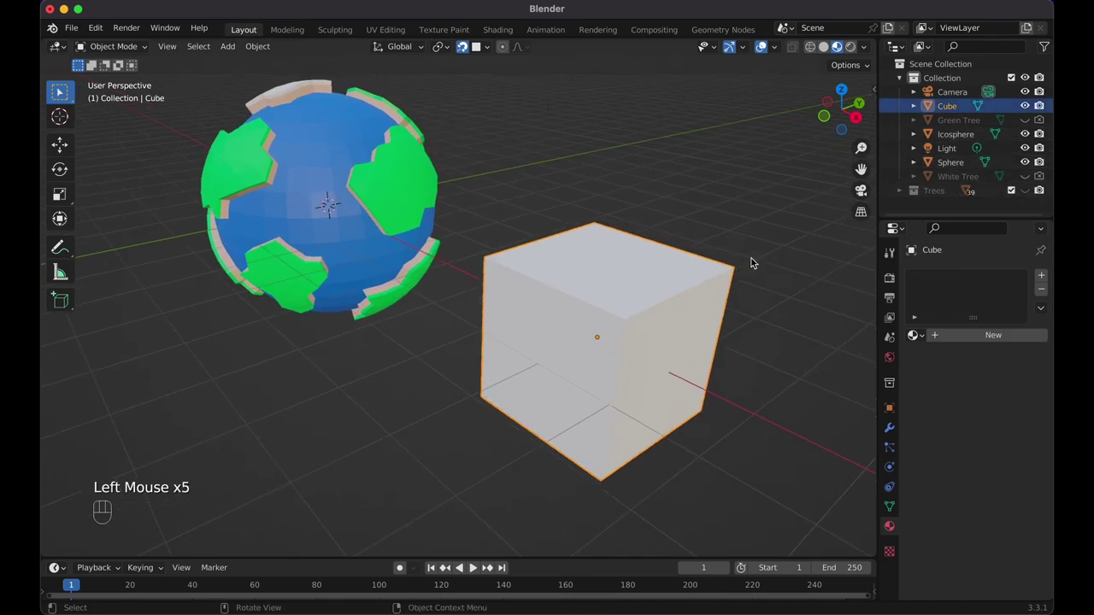
{"action": "key", "text": "s"}
{"action": "left_click", "coordinate": [637, 336]}
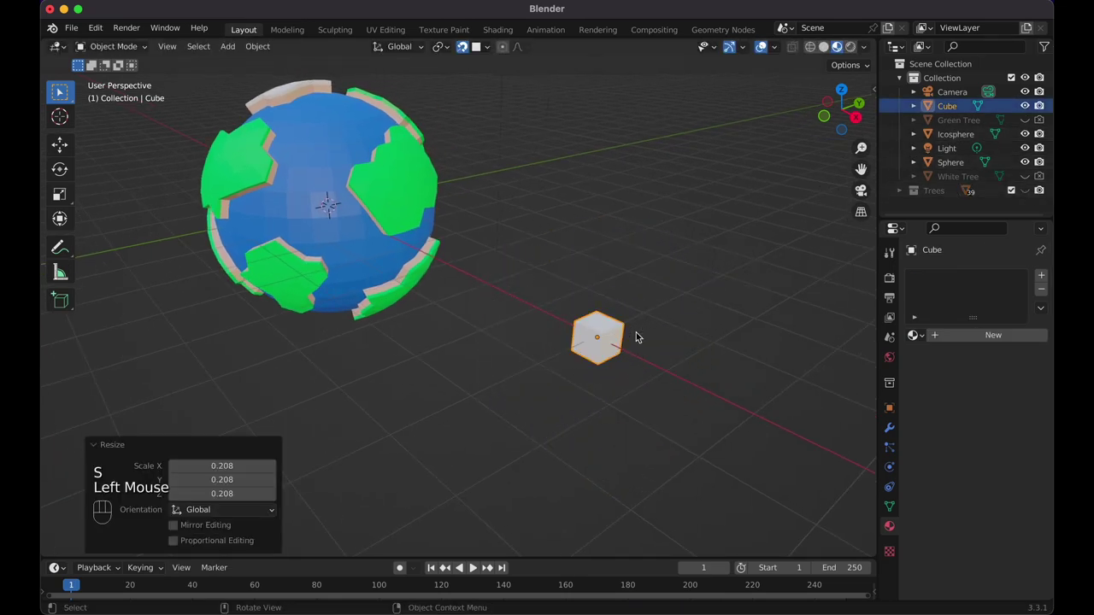
Raise the cube's whole mesh about 0.205 m along Z in Edit Mode so its origin sits at the base, and turn off snapping.
{"action": "scroll", "coordinate": [636, 337], "scroll_direction": "right", "scroll_amount": 5}
{"action": "scroll", "coordinate": [636, 336], "scroll_direction": "up", "scroll_amount": 4}
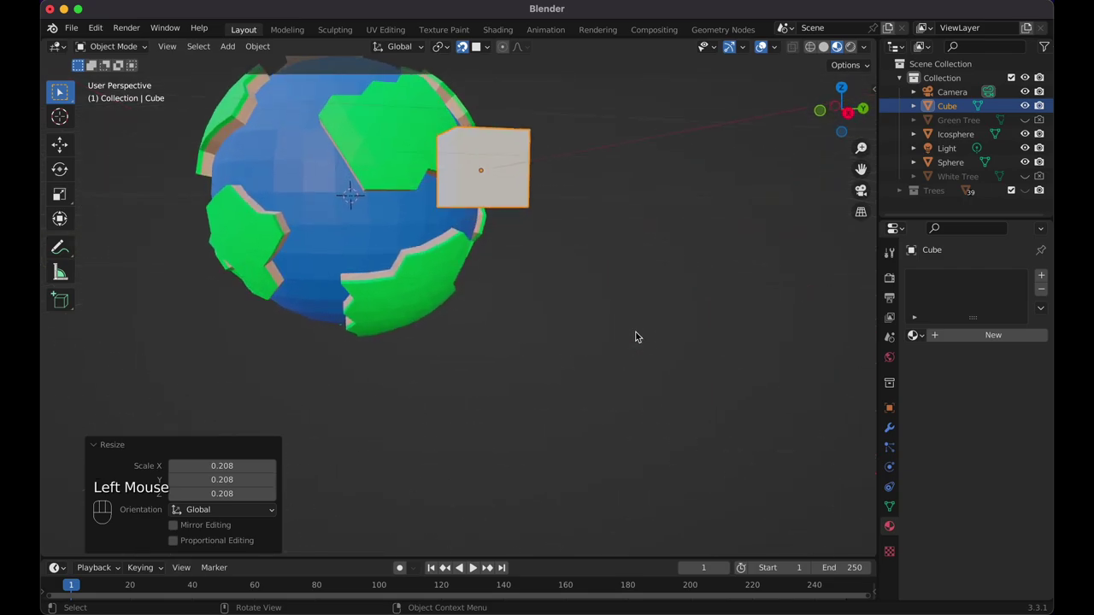
{"action": "scroll", "coordinate": [636, 337], "scroll_direction": "left", "scroll_amount": 5}
{"action": "key", "text": "KP_1"}
{"action": "scroll", "coordinate": [705, 287], "scroll_direction": "right", "scroll_amount": 5, "text": "shift"}
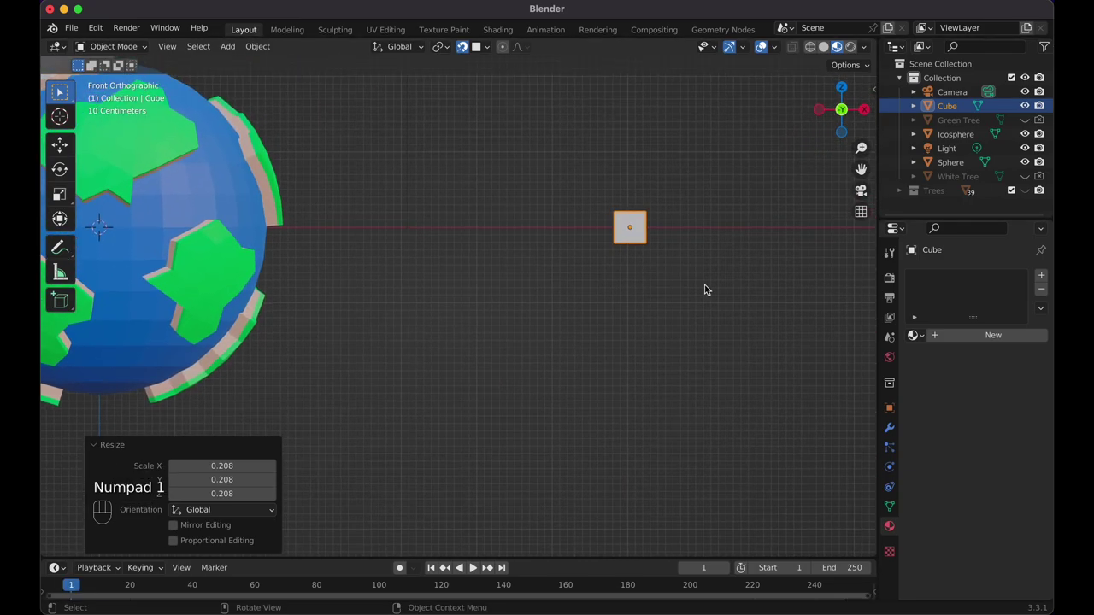
{"action": "key", "text": "Tab"}
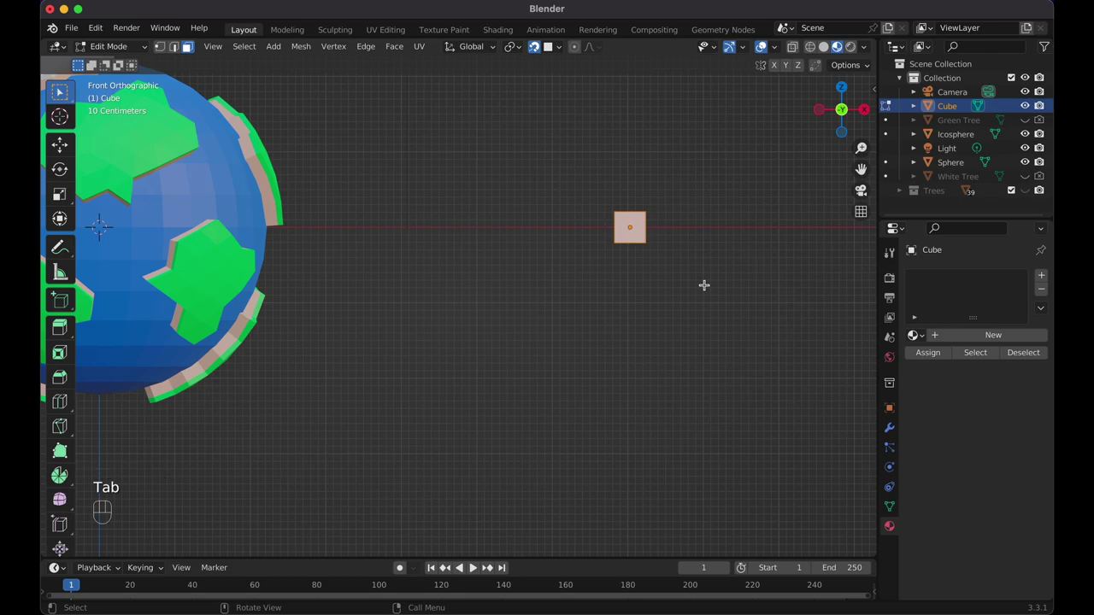
{"action": "key", "text": "g"}
{"action": "key", "text": "z"}
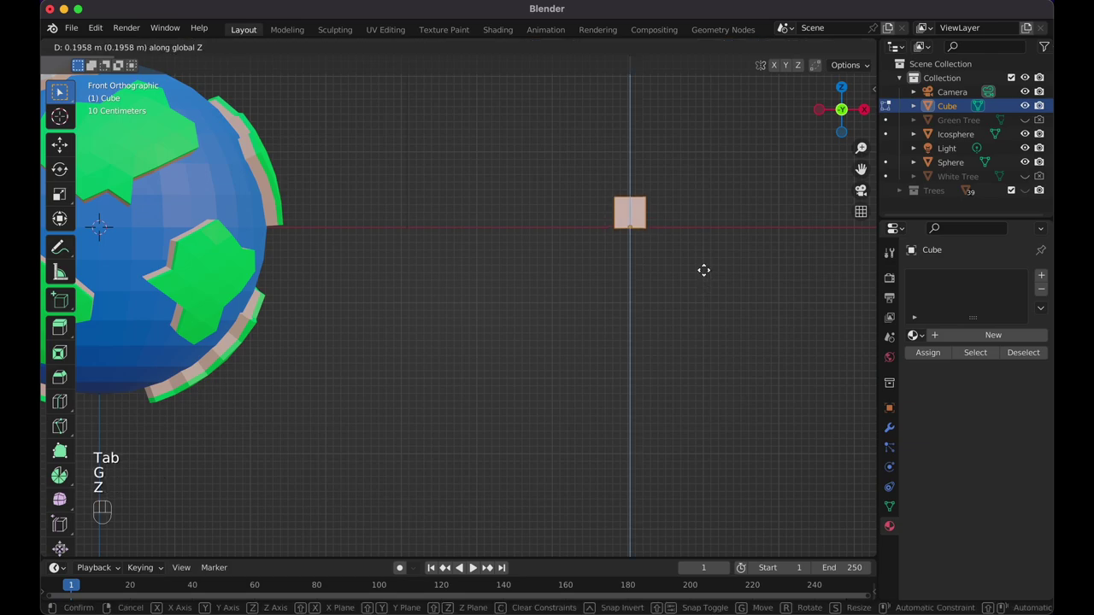
{"action": "left_click", "coordinate": [704, 270]}
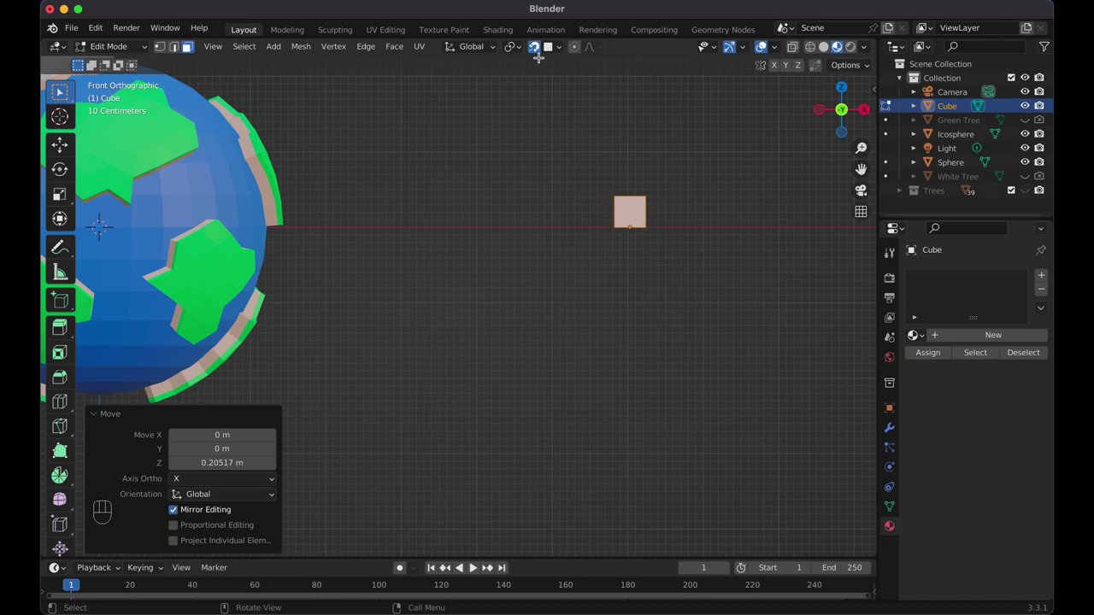
{"action": "key", "text": "Tab"}
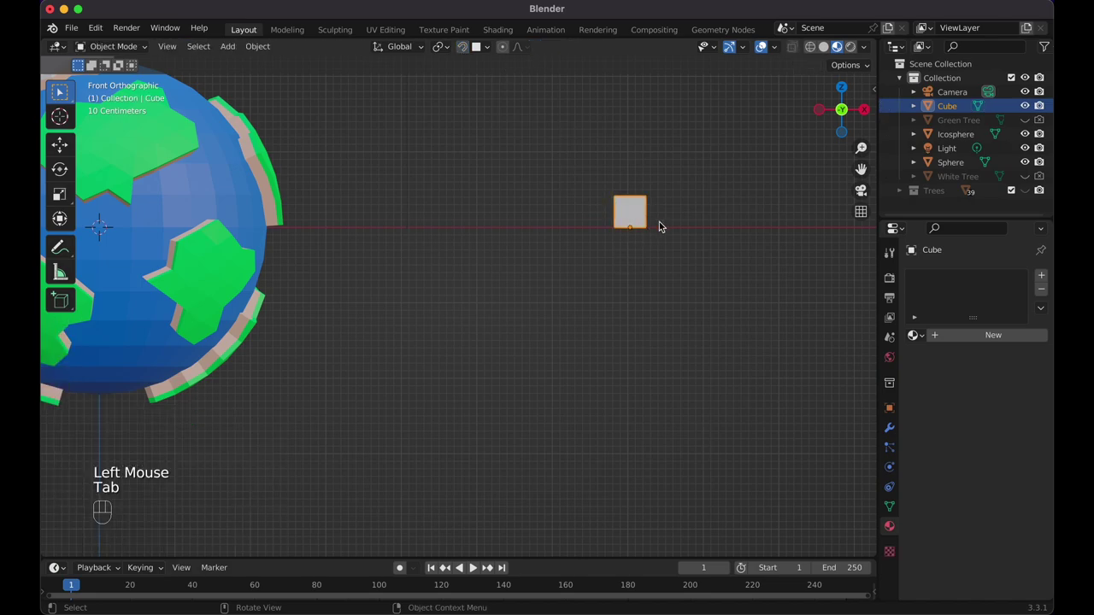
Extrude the cube's top face about 0.28 m straight up along the global Z axis.
{"action": "middle_click_drag", "start_coordinate": [659, 227], "coordinate": [667, 223]}
{"action": "scroll", "coordinate": [666, 222], "scroll_direction": "up", "scroll_amount": 4}
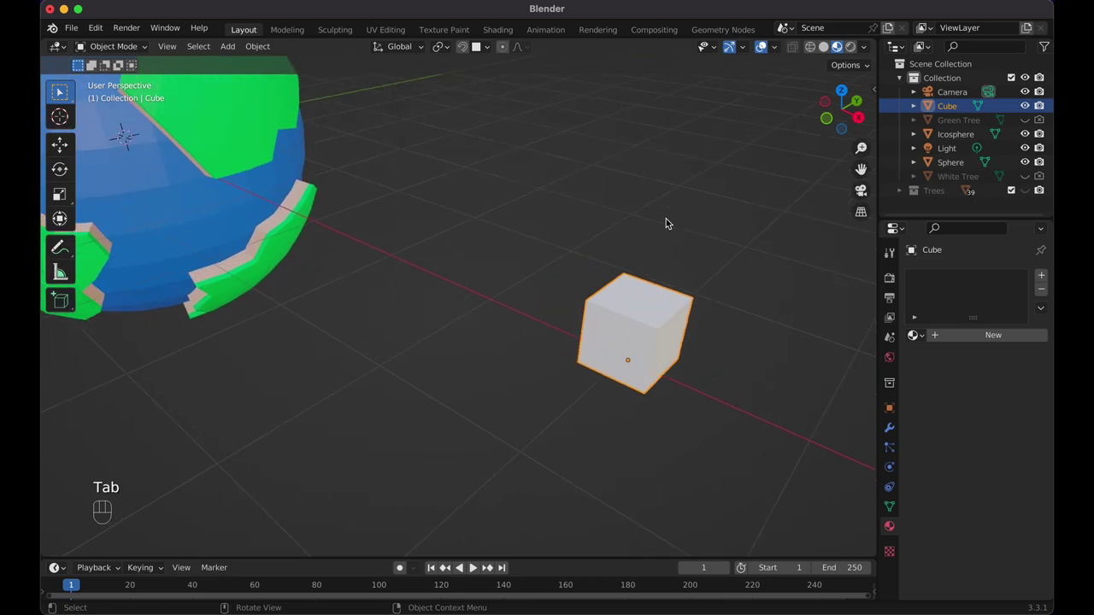
{"action": "scroll", "coordinate": [666, 222], "scroll_direction": "right", "scroll_amount": 4, "text": "shift"}
{"action": "key", "text": "Tab"}
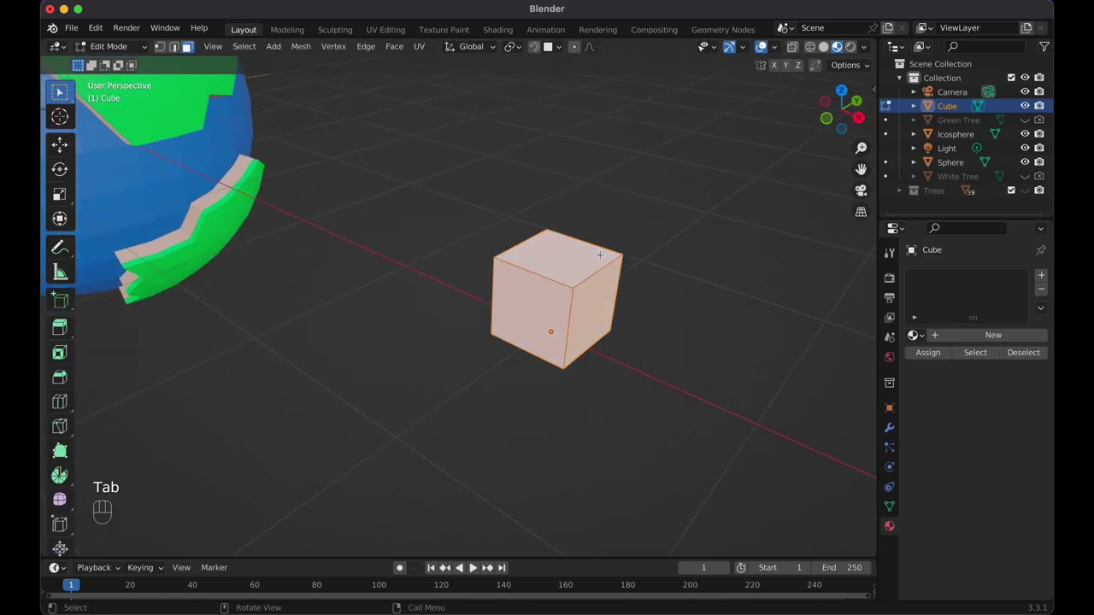
{"action": "middle_click_drag", "start_coordinate": [600, 254], "coordinate": [600, 254]}
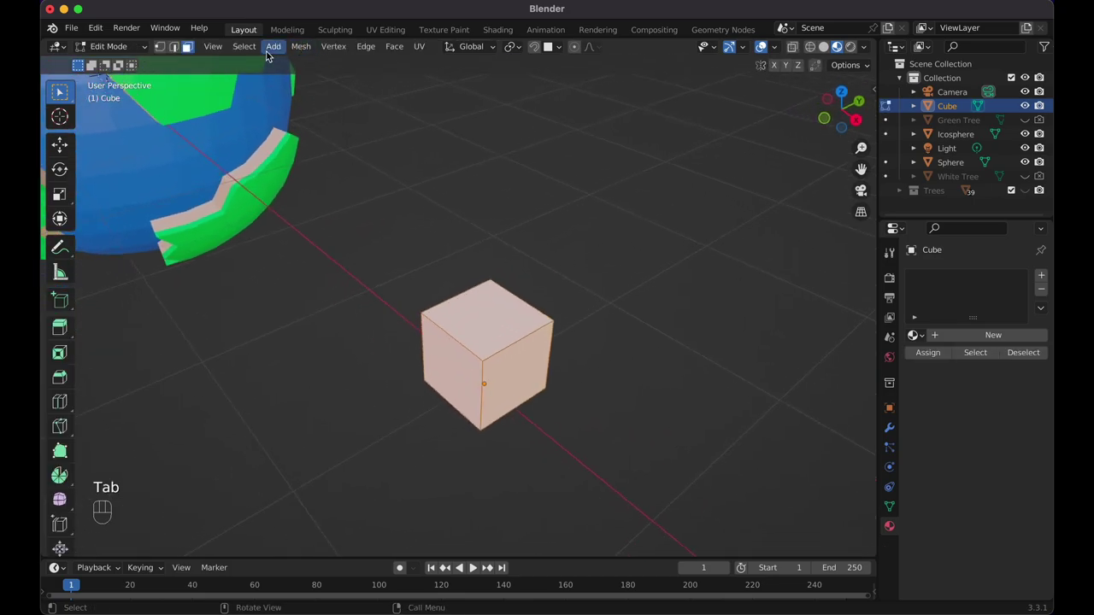
{"action": "left_click", "coordinate": [506, 320]}
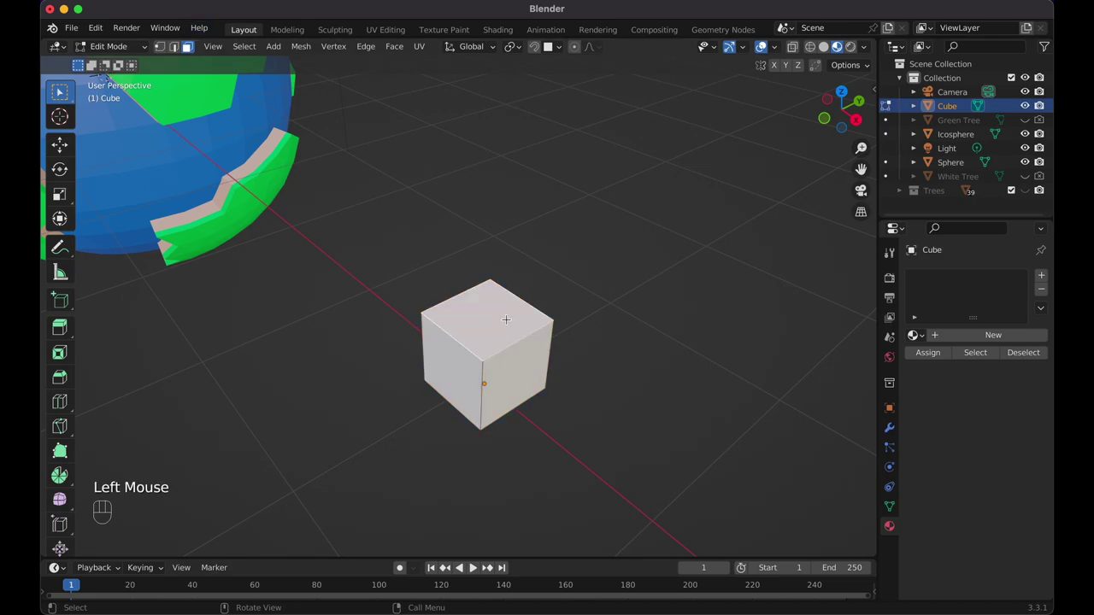
{"action": "key", "text": "e"}
{"action": "key", "text": "z"}
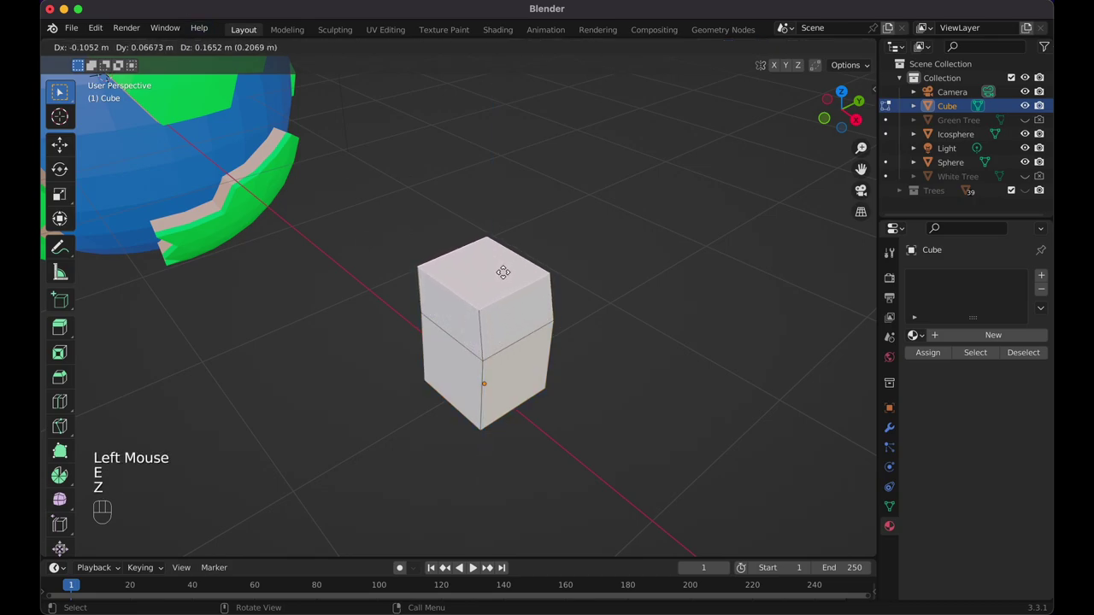
{"action": "key", "text": "z"}
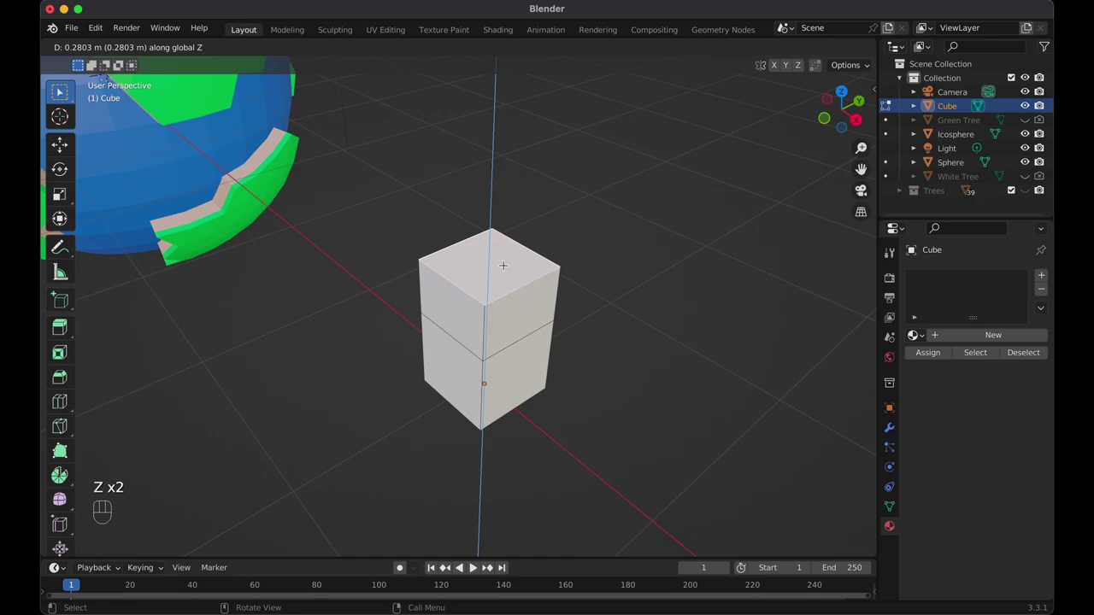
{"action": "left_click", "coordinate": [503, 266]}
Merge two opposite top edges of the block with Collapse to form a gabled roof ridge.
{"action": "left_click", "coordinate": [171, 47]}
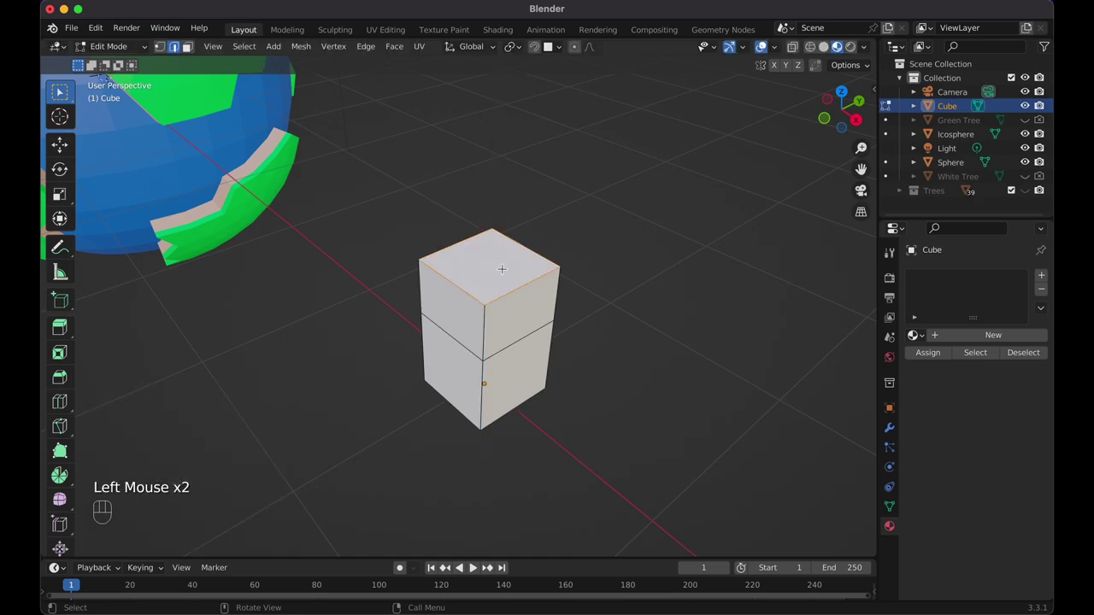
{"action": "left_click", "coordinate": [470, 241]}
{"action": "left_click", "coordinate": [511, 288], "text": "shift"}
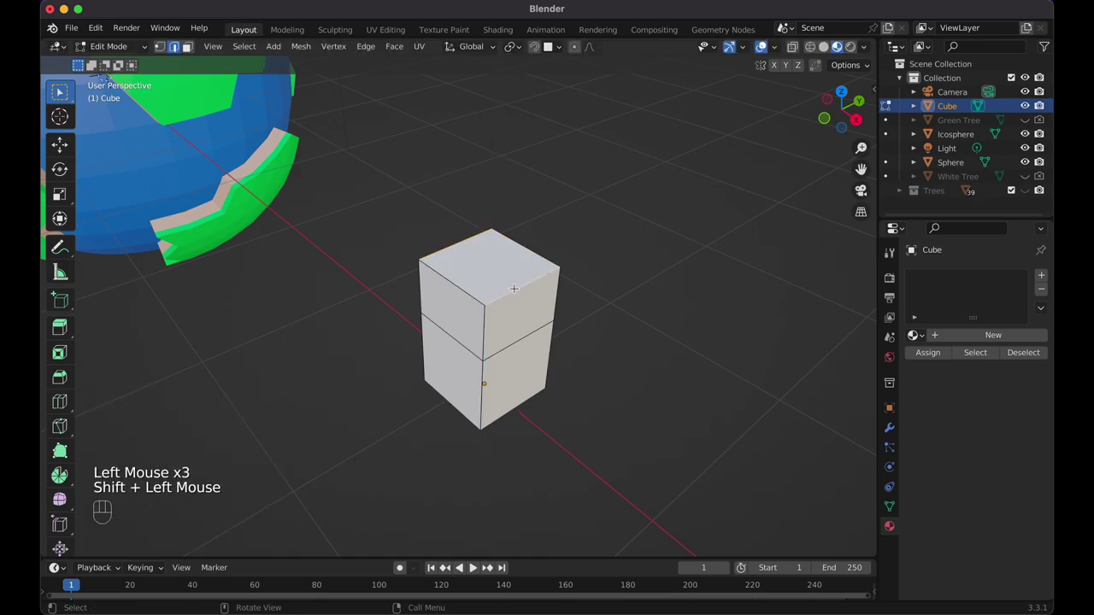
{"action": "key", "text": "m"}
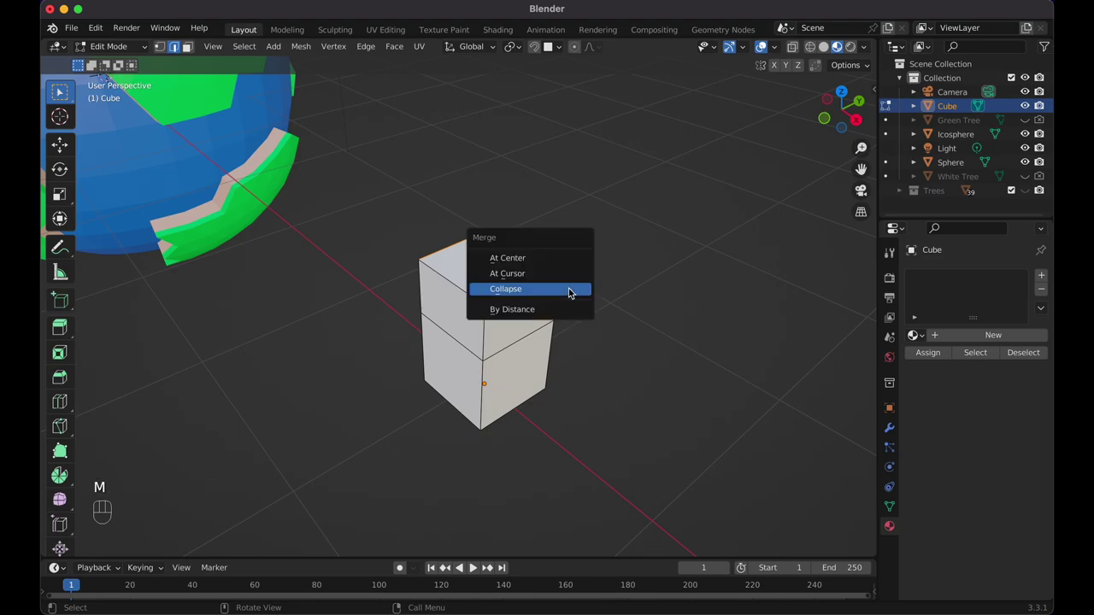
{"action": "left_click", "coordinate": [571, 292]}
{"action": "scroll", "coordinate": [568, 288], "scroll_direction": "right", "scroll_amount": 8}
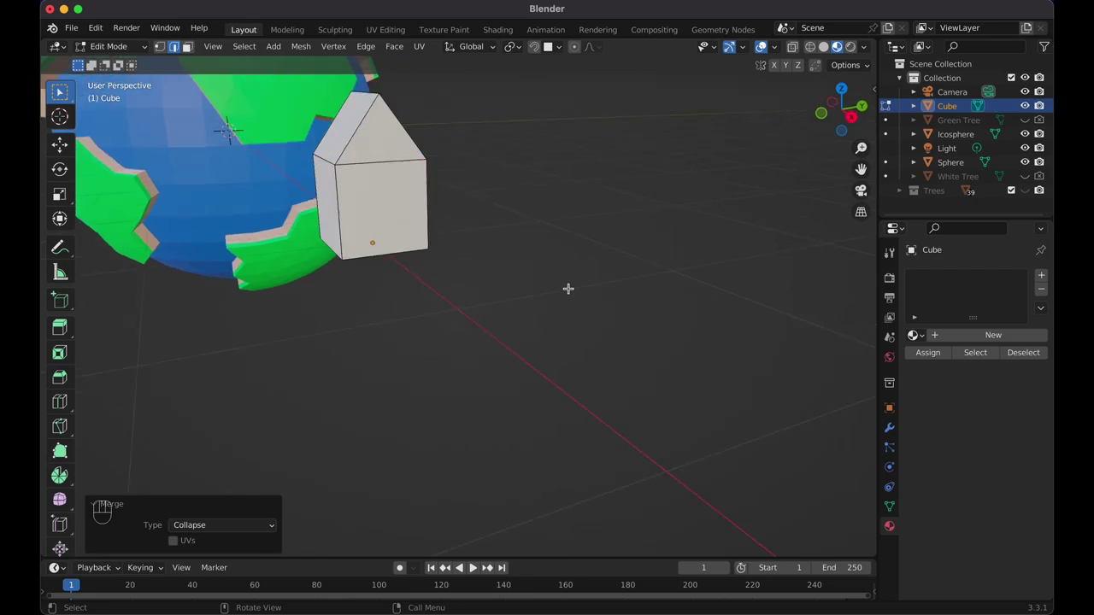
{"action": "scroll", "coordinate": [568, 289], "scroll_direction": "left", "scroll_amount": 10}
{"action": "scroll", "coordinate": [568, 289], "scroll_direction": "right", "scroll_amount": 5}
{"action": "scroll", "coordinate": [569, 289], "scroll_direction": "up", "scroll_amount": 3}
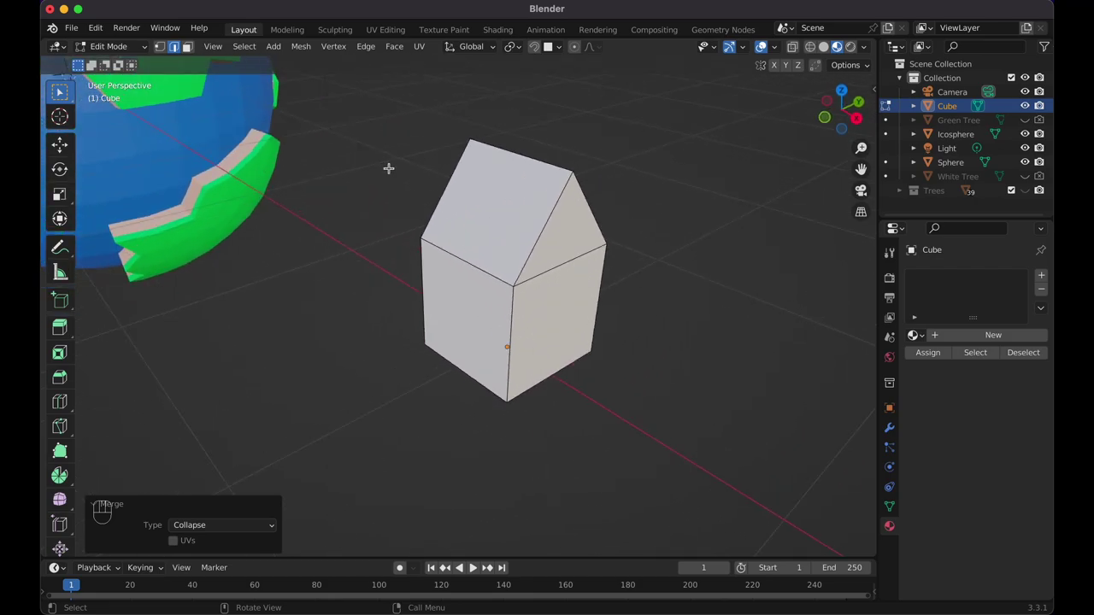
Extrude both sloping roof faces of the house along their normals by about 0.113 m.
{"action": "left_click", "coordinate": [189, 49]}
{"action": "left_click", "coordinate": [460, 202]}
{"action": "scroll", "coordinate": [460, 202], "scroll_direction": "right", "scroll_amount": 10}
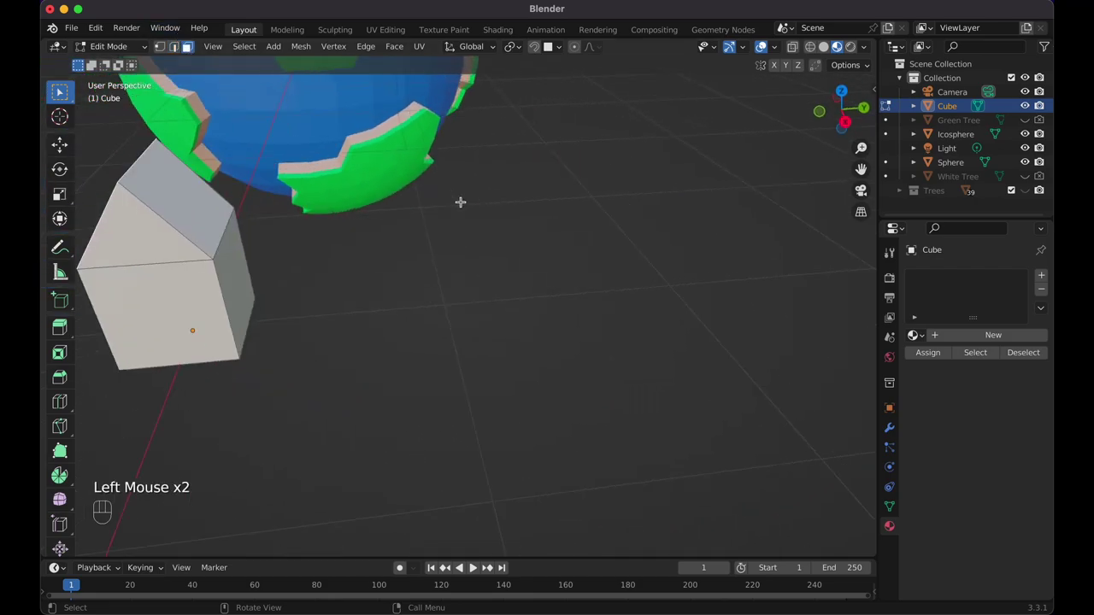
{"action": "left_click", "coordinate": [215, 210], "text": "shift"}
{"action": "scroll", "coordinate": [215, 209], "scroll_direction": "left", "scroll_amount": 5}
{"action": "key", "text": "alt+e"}
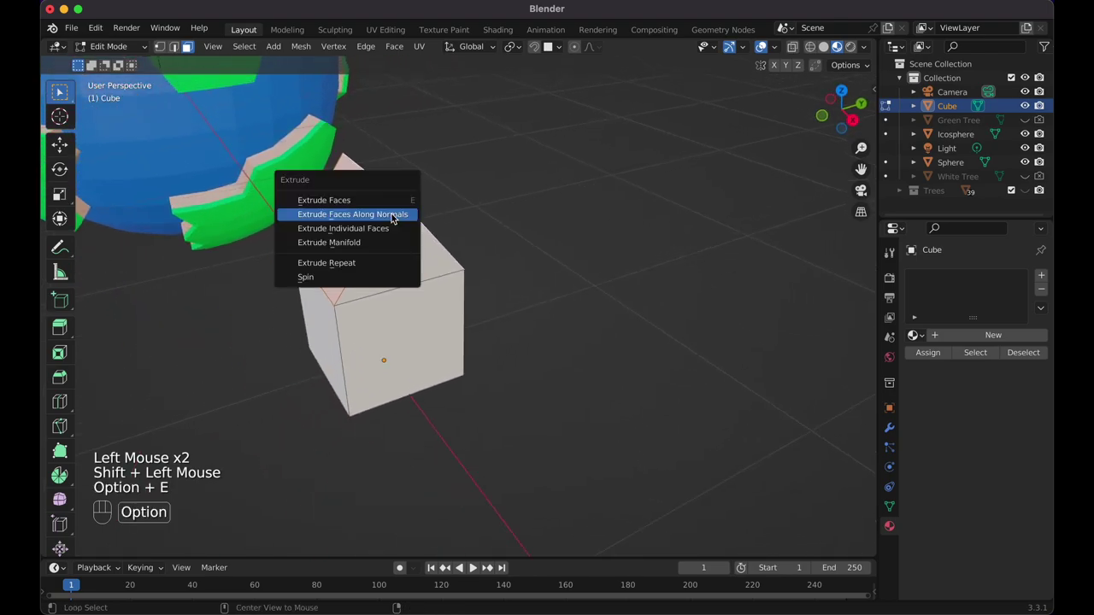
{"action": "left_click", "coordinate": [392, 214]}
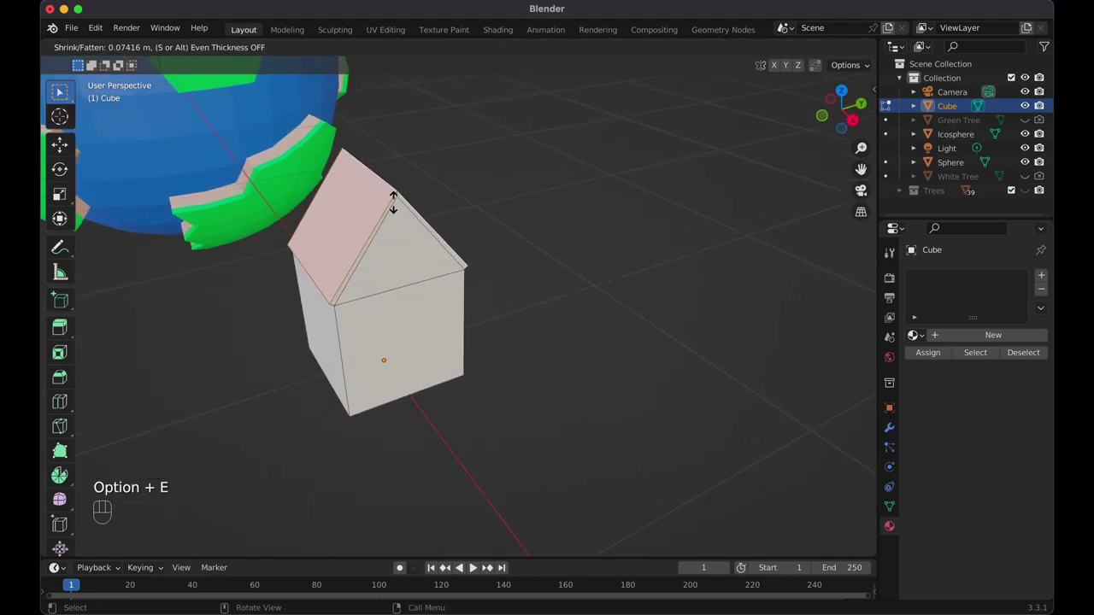
{"action": "left_click", "coordinate": [396, 197]}
Extrude the narrow rim faces of both roof slabs, at the gables and eaves, outward along their normals by about 0.168 m.
{"action": "scroll", "coordinate": [396, 201], "scroll_direction": "left", "scroll_amount": 5}
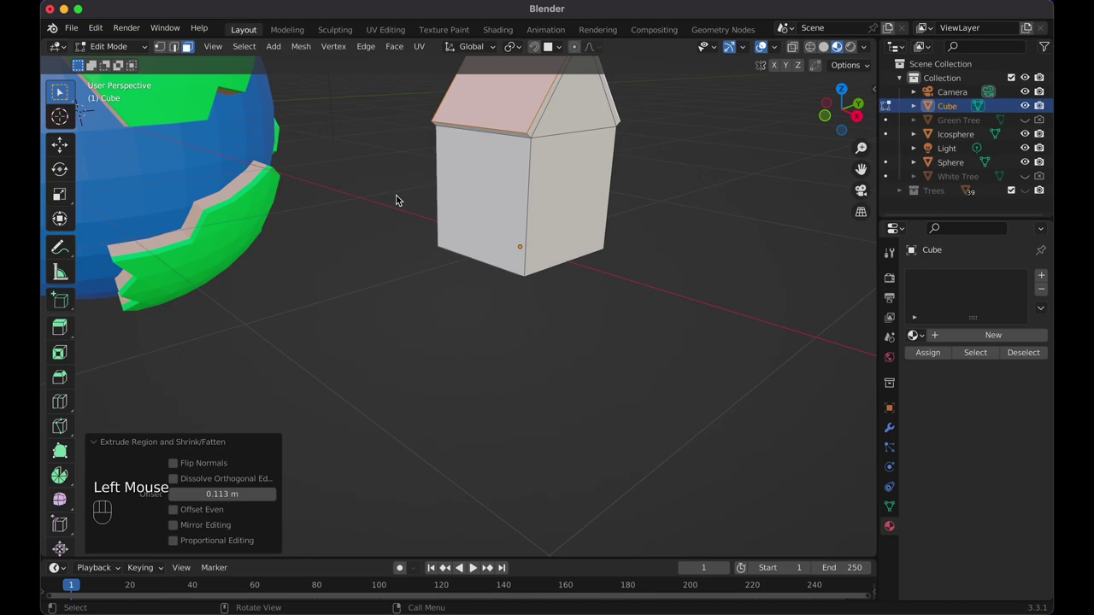
{"action": "left_click", "coordinate": [517, 134]}
{"action": "left_click", "coordinate": [517, 134], "text": "shift"}
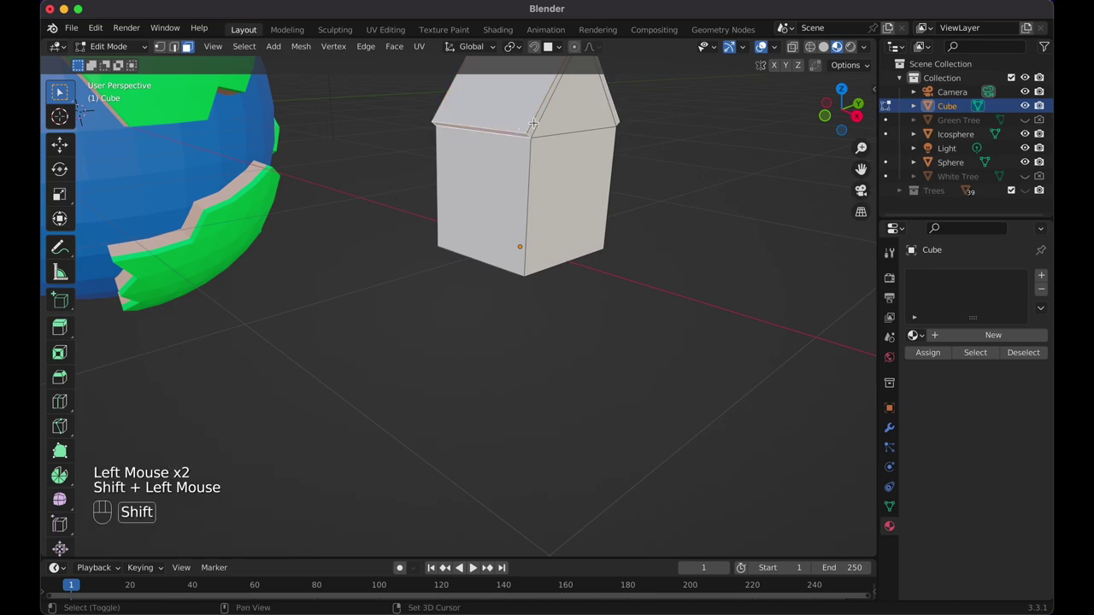
{"action": "scroll", "coordinate": [518, 135], "scroll_direction": "right", "scroll_amount": 5}
{"action": "left_click", "coordinate": [274, 258], "text": "shift"}
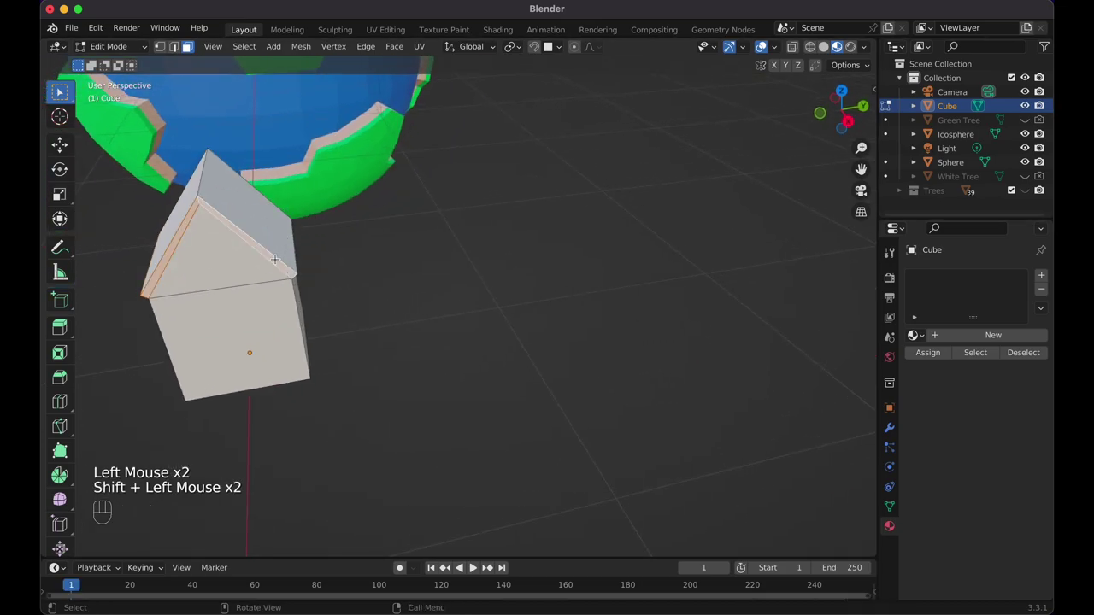
{"action": "scroll", "coordinate": [203, 211], "scroll_direction": "right", "scroll_amount": 5}
{"action": "scroll", "coordinate": [190, 196], "scroll_direction": "left", "scroll_amount": 3}
{"action": "scroll", "coordinate": [190, 197], "scroll_direction": "left", "scroll_amount": 5, "text": "shift"}
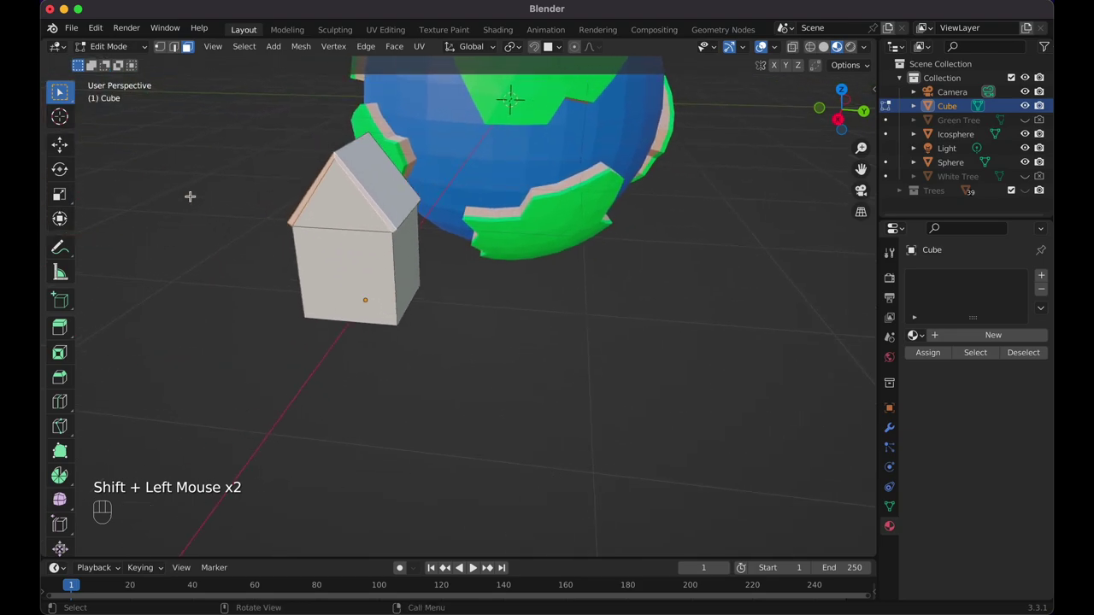
{"action": "scroll", "coordinate": [192, 196], "scroll_direction": "right", "scroll_amount": 5}
{"action": "left_click", "coordinate": [292, 174], "text": "shift"}
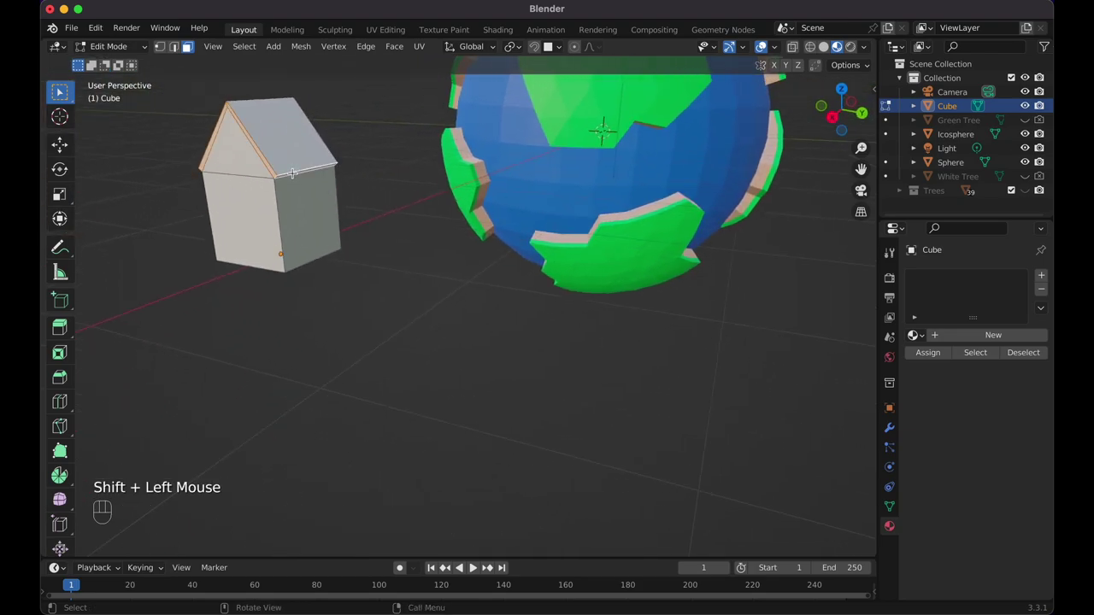
{"action": "scroll", "coordinate": [293, 174], "scroll_direction": "left", "scroll_amount": 10}
{"action": "scroll", "coordinate": [292, 174], "scroll_direction": "right", "scroll_amount": 4, "text": "shift"}
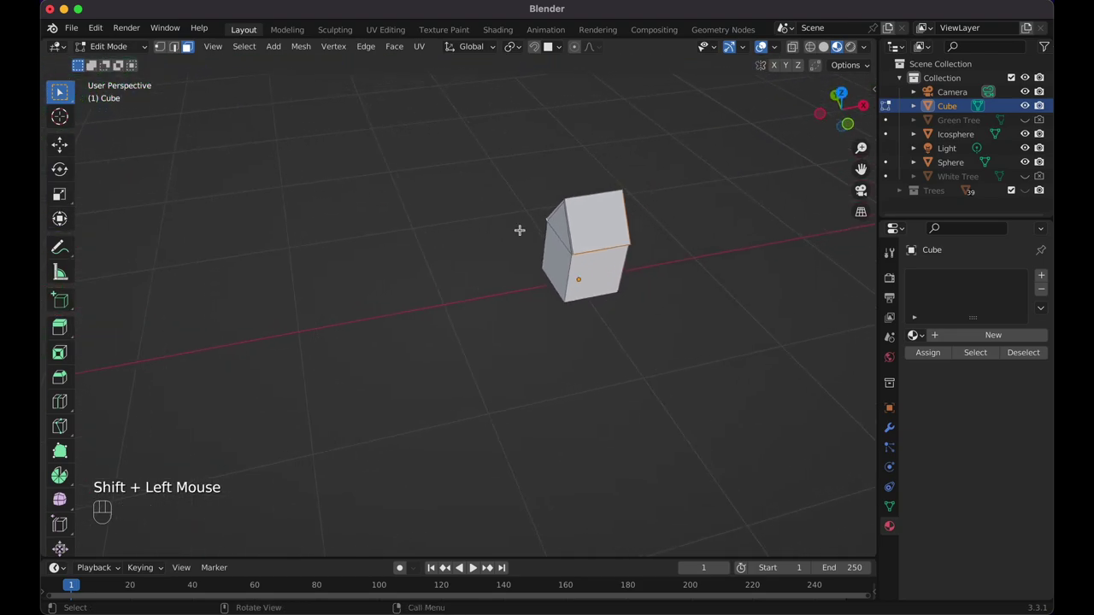
{"action": "scroll", "coordinate": [520, 230], "scroll_direction": "up", "scroll_amount": 5}
{"action": "left_click", "coordinate": [632, 148], "text": "shift"}
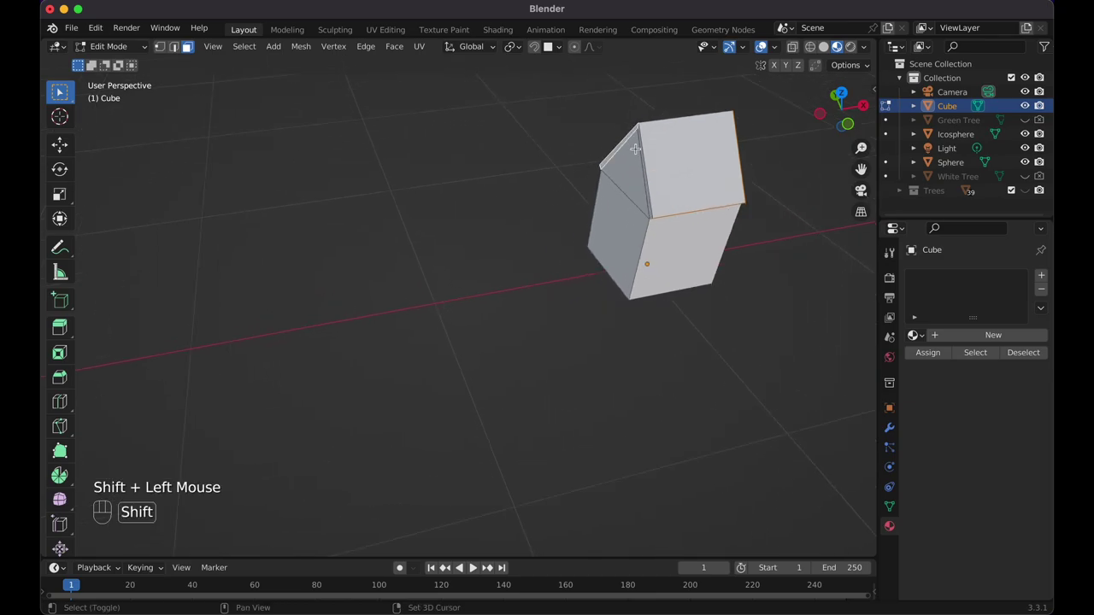
{"action": "key", "text": "alt+e"}
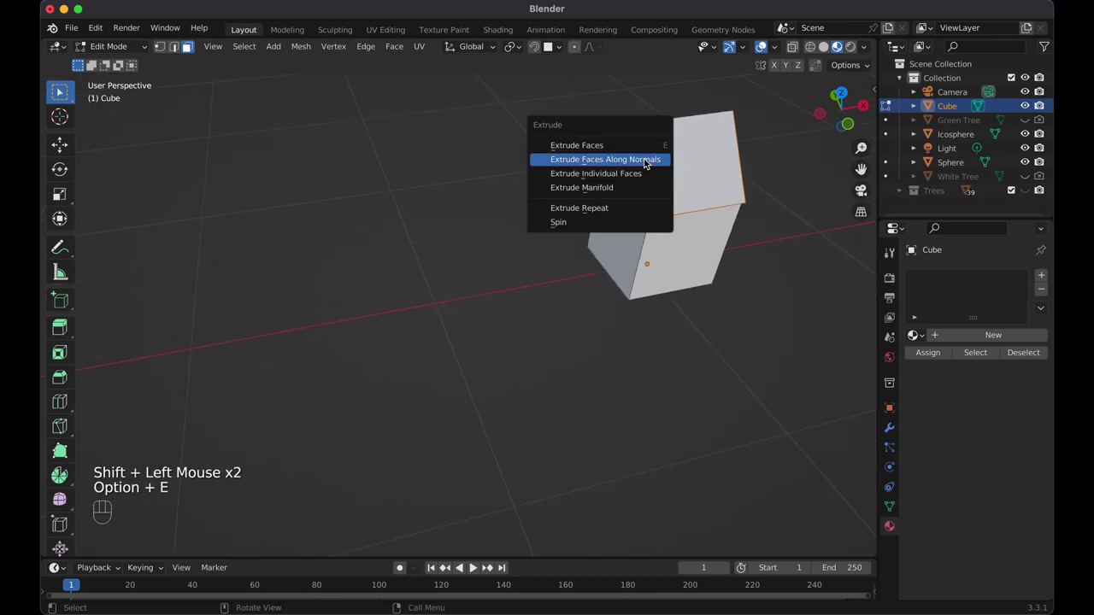
{"action": "left_click", "coordinate": [644, 158]}
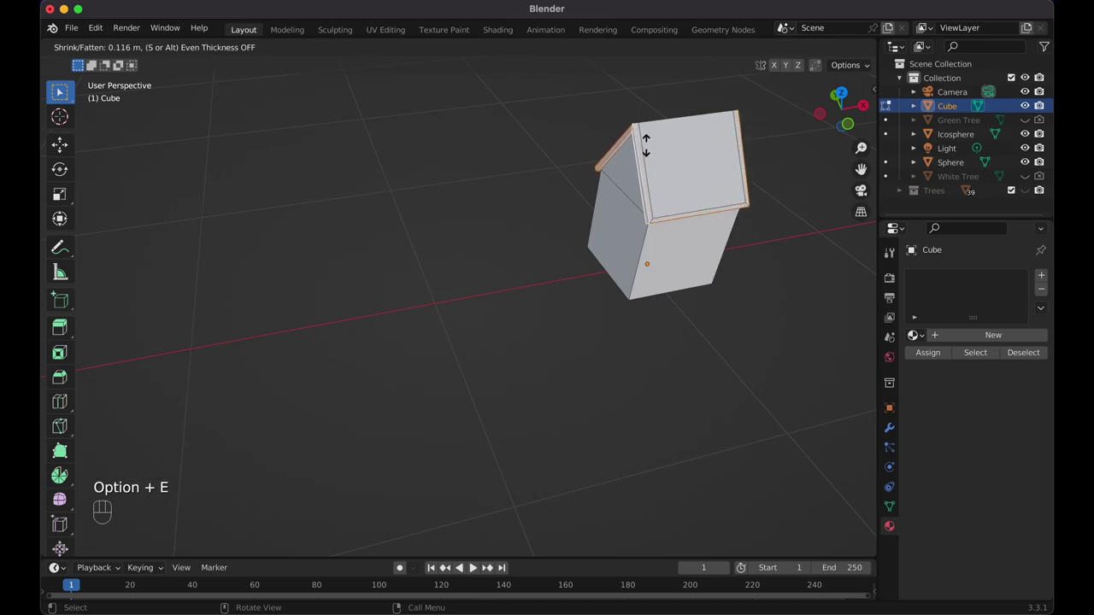
{"action": "left_click", "coordinate": [650, 138]}
{"action": "scroll", "coordinate": [650, 138], "scroll_direction": "right", "scroll_amount": 10}
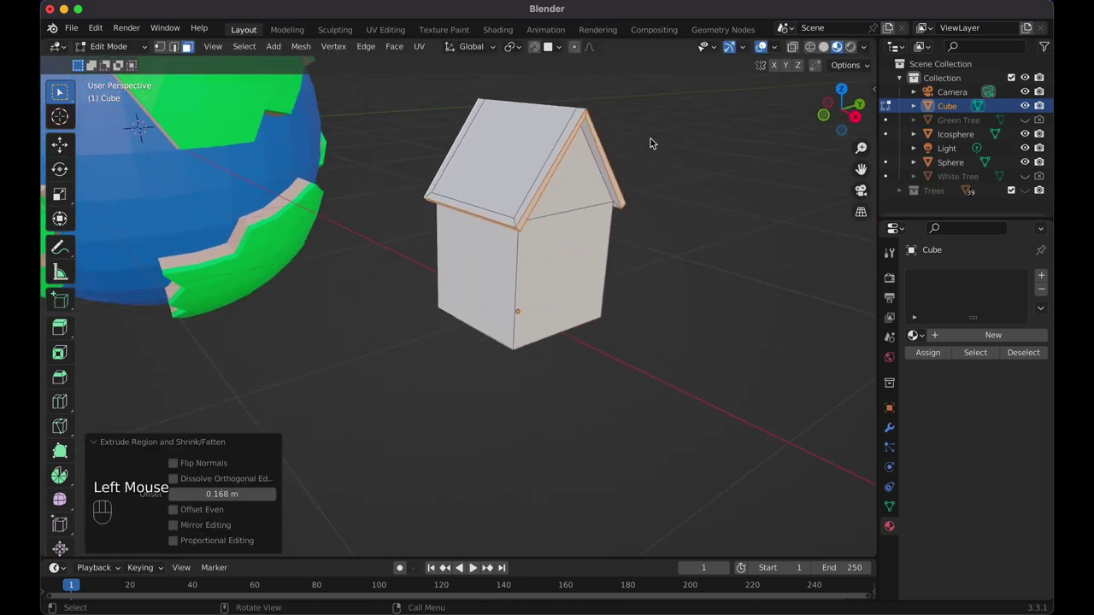
{"action": "key", "text": "Tab"}
{"action": "key", "text": "Tab"}
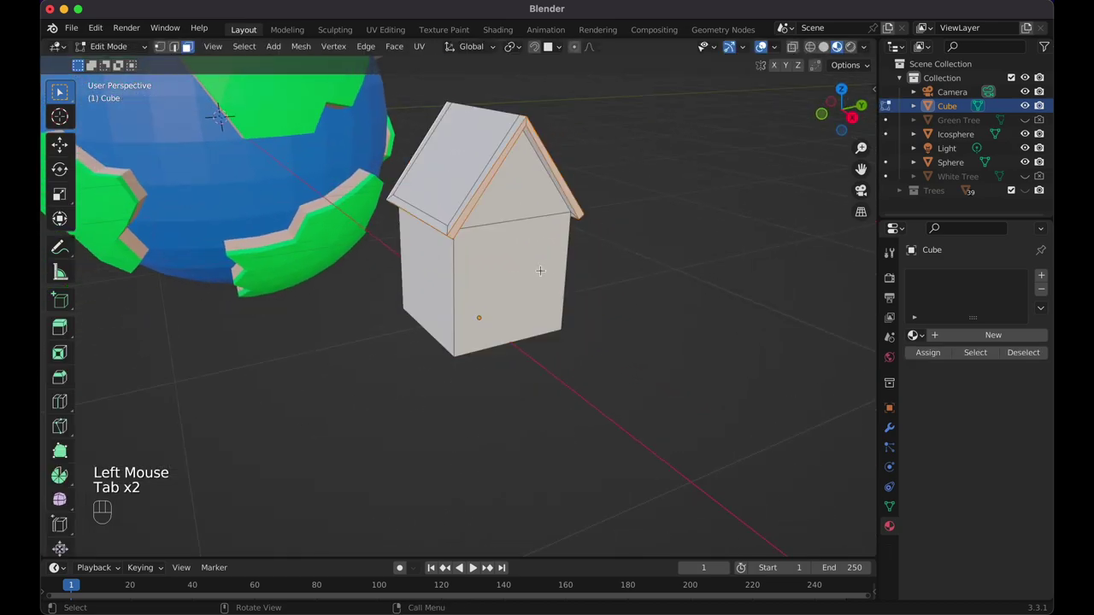
Raise the house's bottom face about 0.09 m along the global Z axis to shorten the walls.
{"action": "scroll", "coordinate": [539, 271], "scroll_direction": "down", "scroll_amount": 5}
{"action": "scroll", "coordinate": [476, 208], "scroll_direction": "up", "scroll_amount": 5}
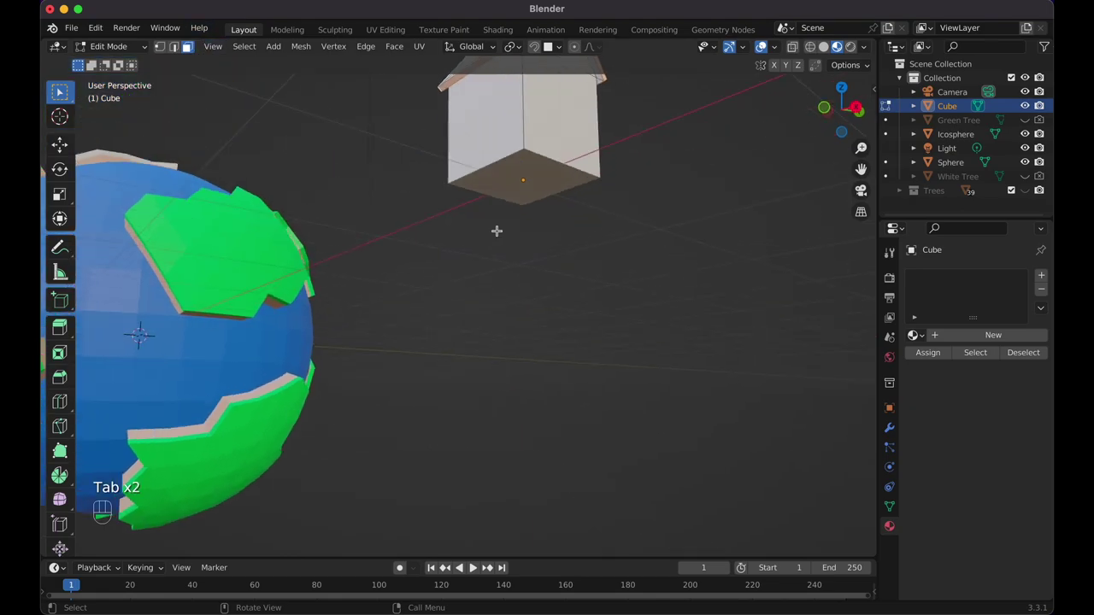
{"action": "left_click", "coordinate": [536, 176]}
{"action": "scroll", "coordinate": [536, 176], "scroll_direction": "down", "scroll_amount": 5}
{"action": "key", "text": "g"}
{"action": "key", "text": "z"}
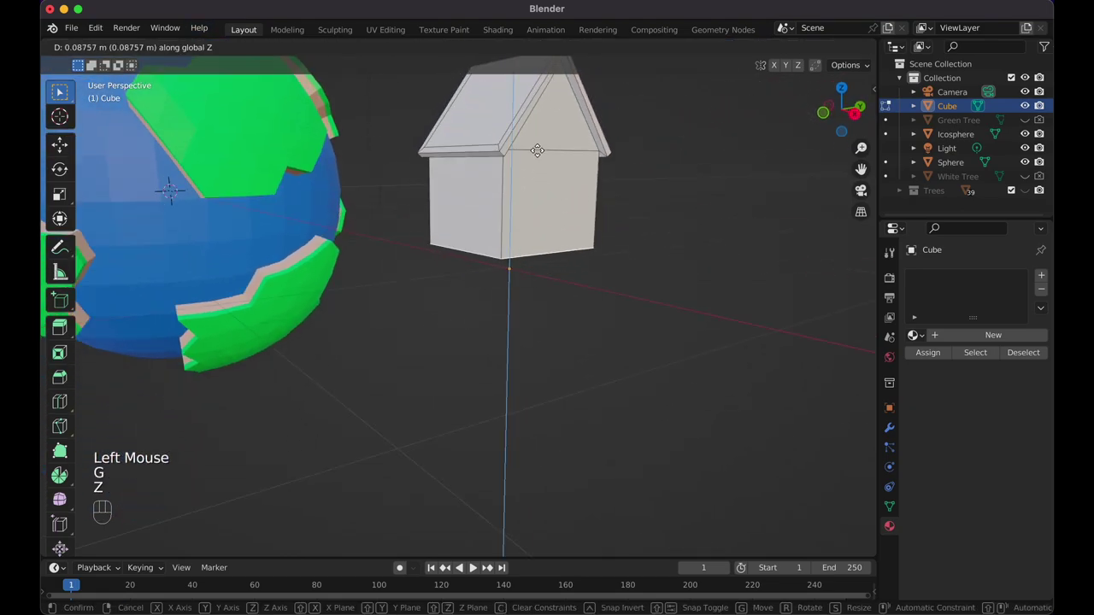
{"action": "left_click", "coordinate": [537, 150]}
{"action": "scroll", "coordinate": [576, 177], "scroll_direction": "down", "scroll_amount": 3}
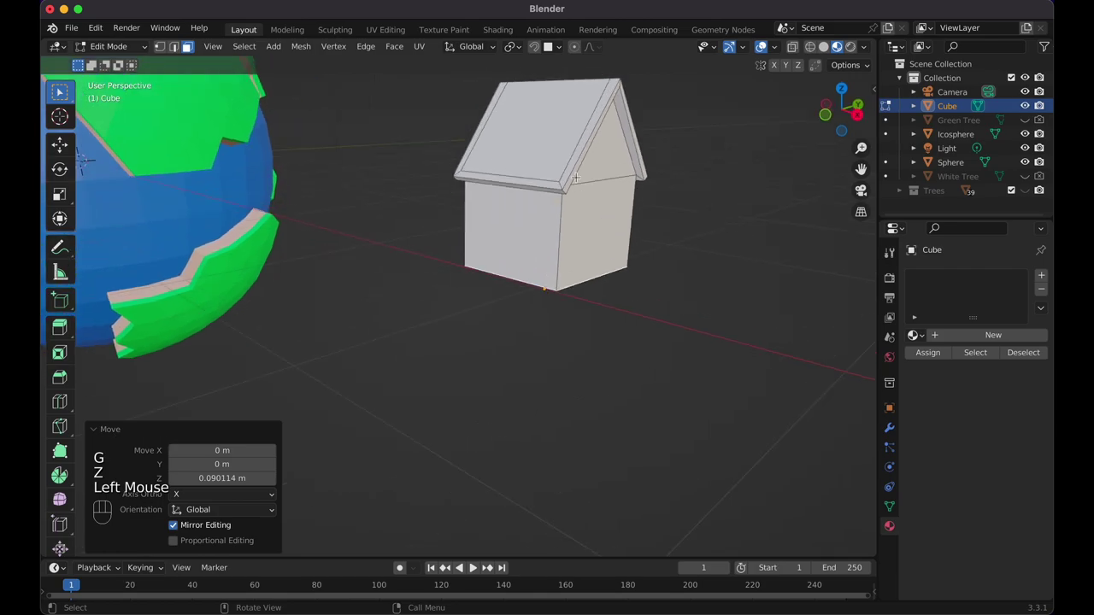
Lower the entire house mesh about 0.081 m along Z in front view so its base meets the origin.
{"action": "key", "text": "a"}
{"action": "key", "text": "KP_1"}
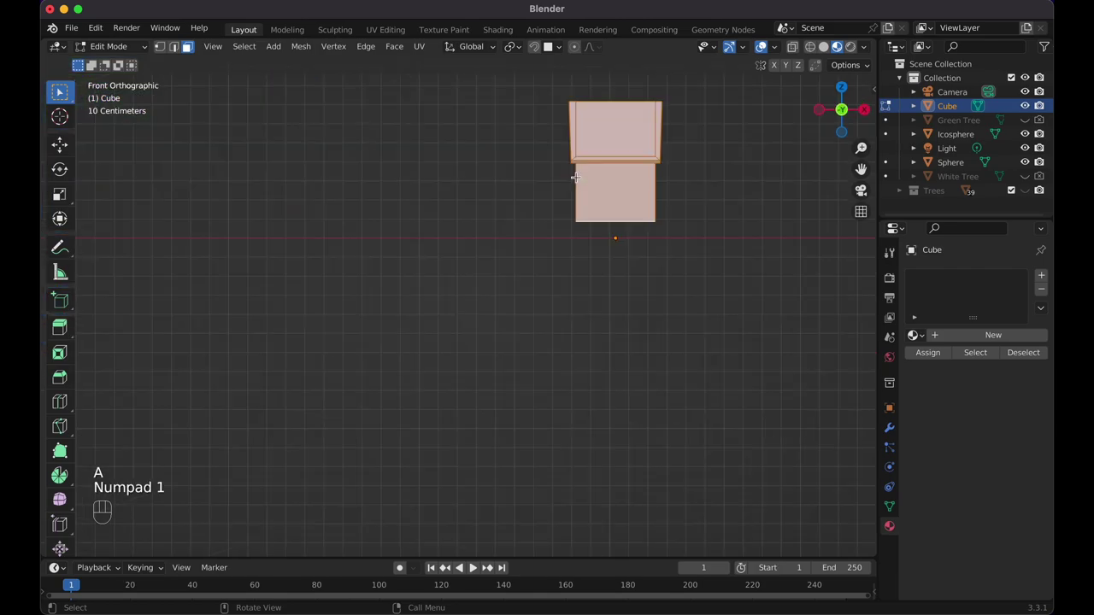
{"action": "key", "text": "g"}
{"action": "key", "text": "z"}
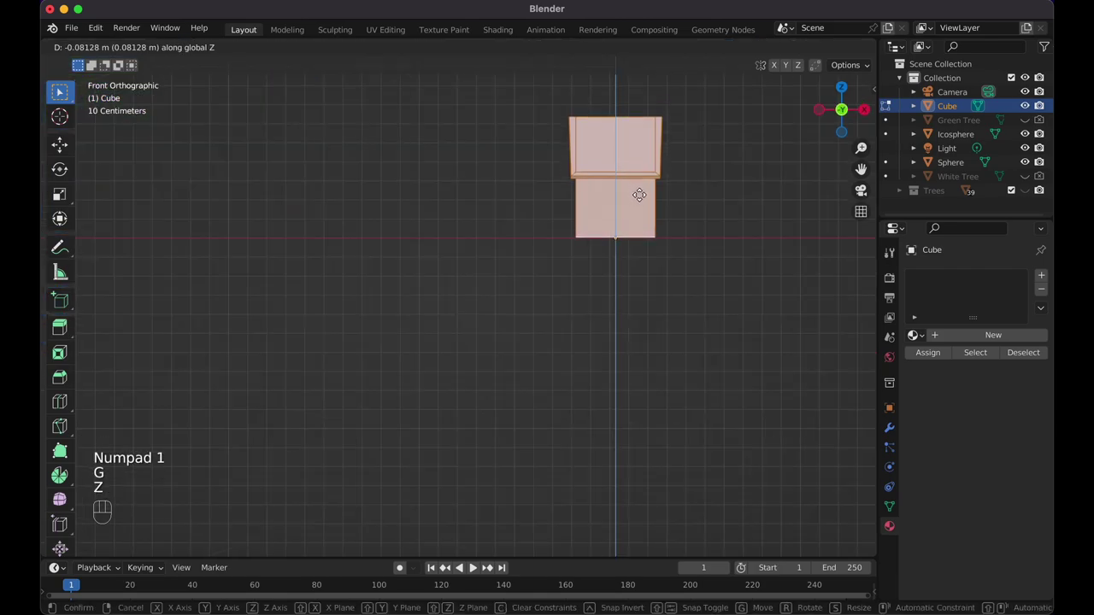
{"action": "left_click", "coordinate": [638, 194]}
{"action": "scroll", "coordinate": [676, 213], "scroll_direction": "right", "scroll_amount": 10}
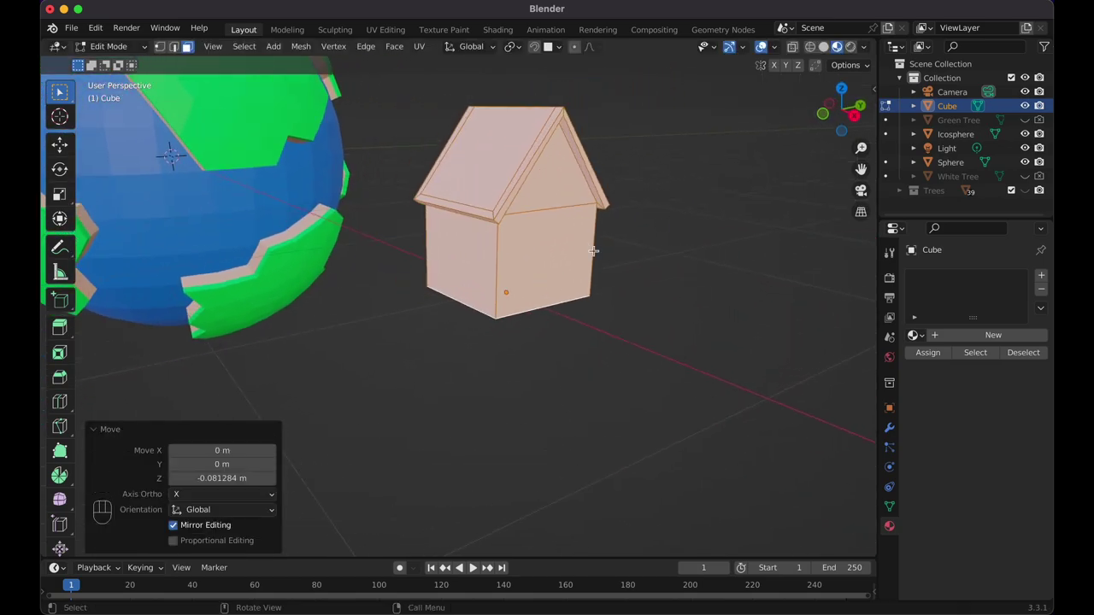
Cut two evenly spaced vertical edge loops into the gable-end wall without sliding them.
{"action": "left_click", "coordinate": [176, 47]}
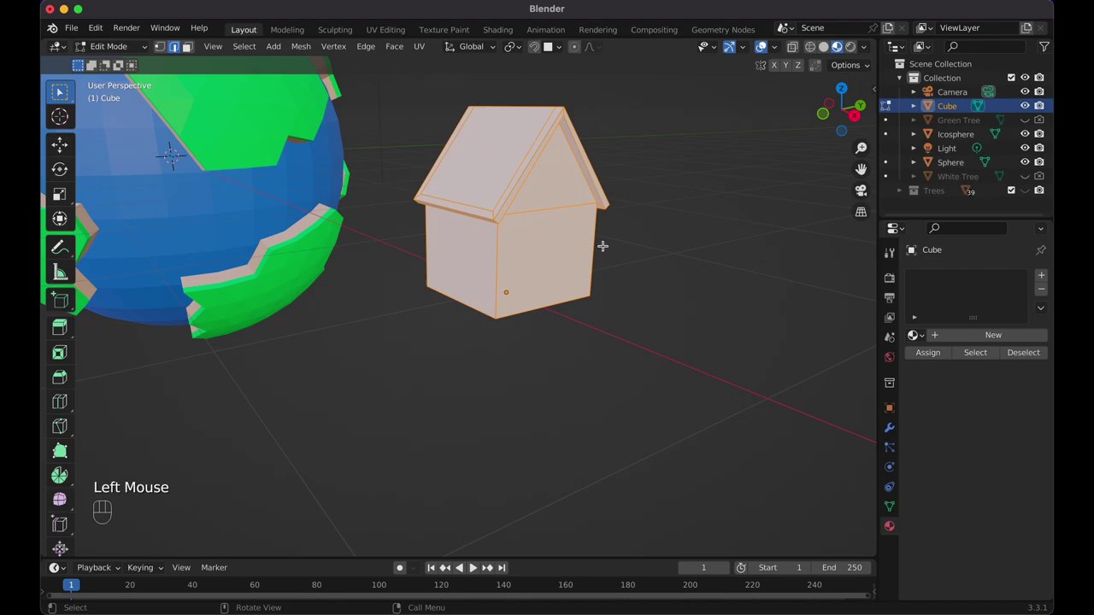
{"action": "key", "text": "super+r"}
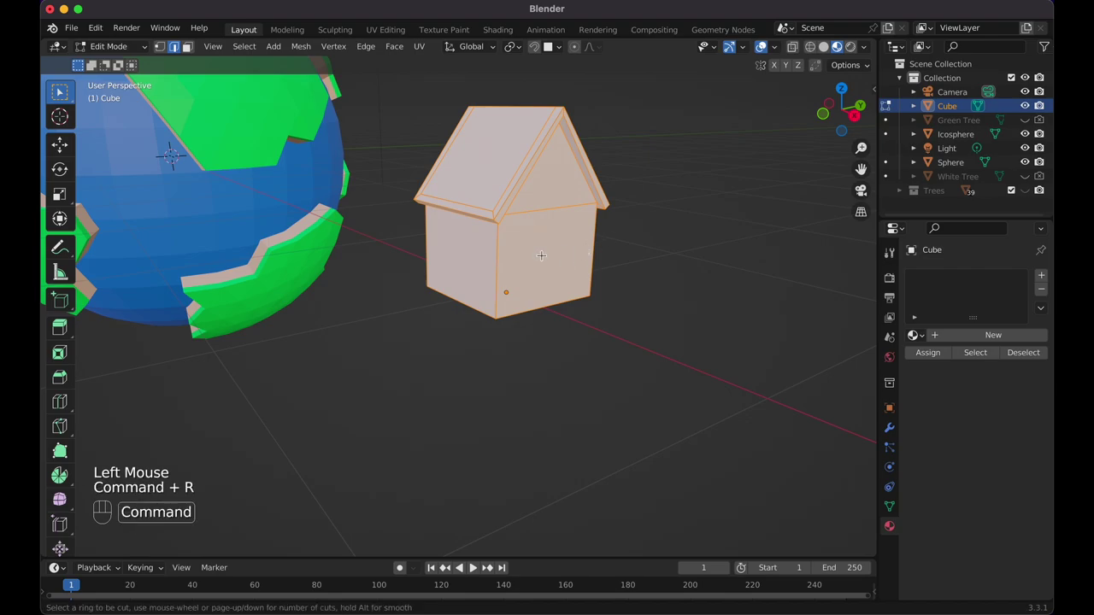
{"action": "left_click", "coordinate": [560, 216]}
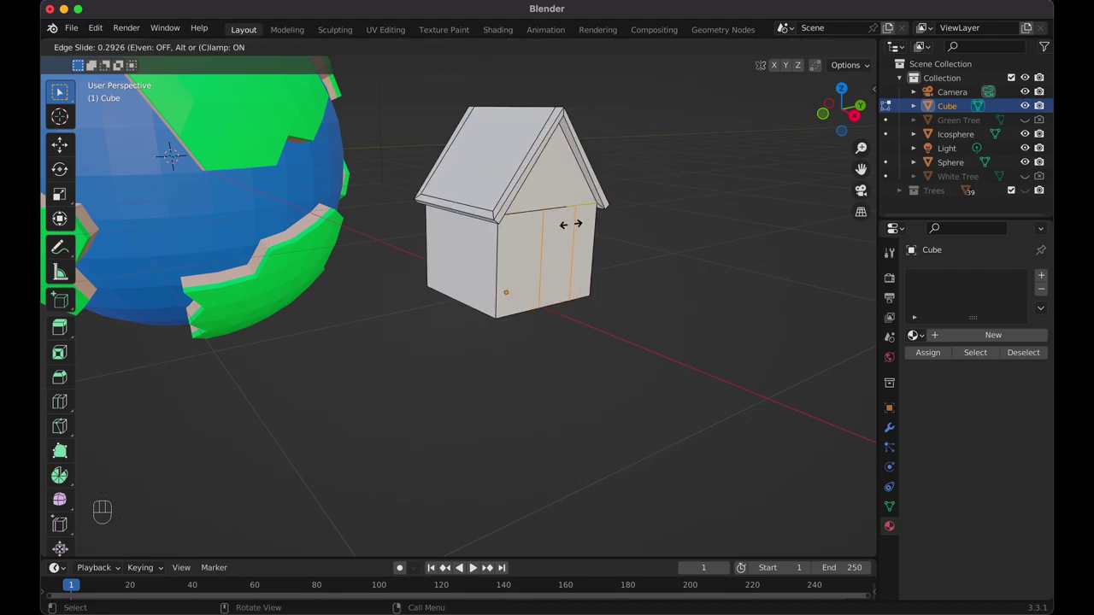
{"action": "key", "text": "Escape"}
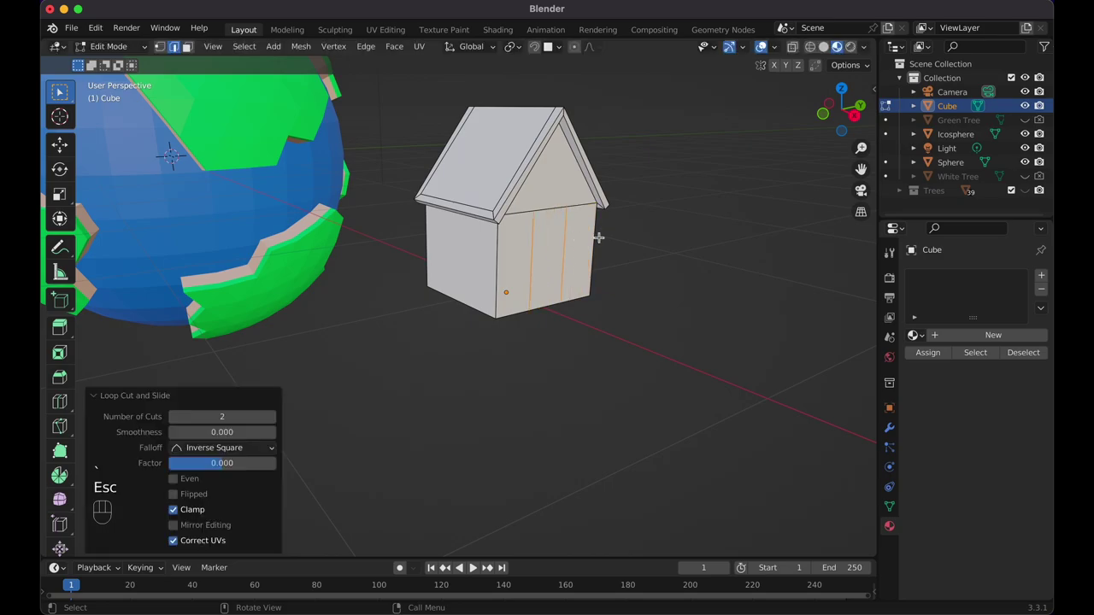
Add one horizontal loop cut around the walls at mid-height, keeping it centred.
{"action": "scroll", "coordinate": [598, 238], "scroll_direction": "up", "scroll_amount": 2}
{"action": "key", "text": "super+r"}
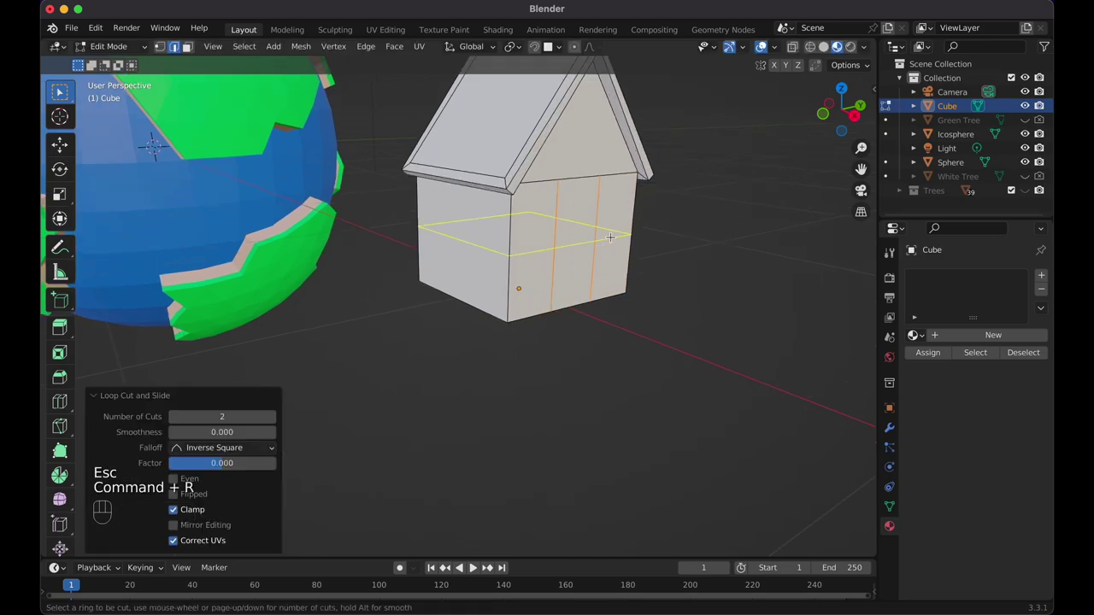
{"action": "left_click", "coordinate": [609, 238]}
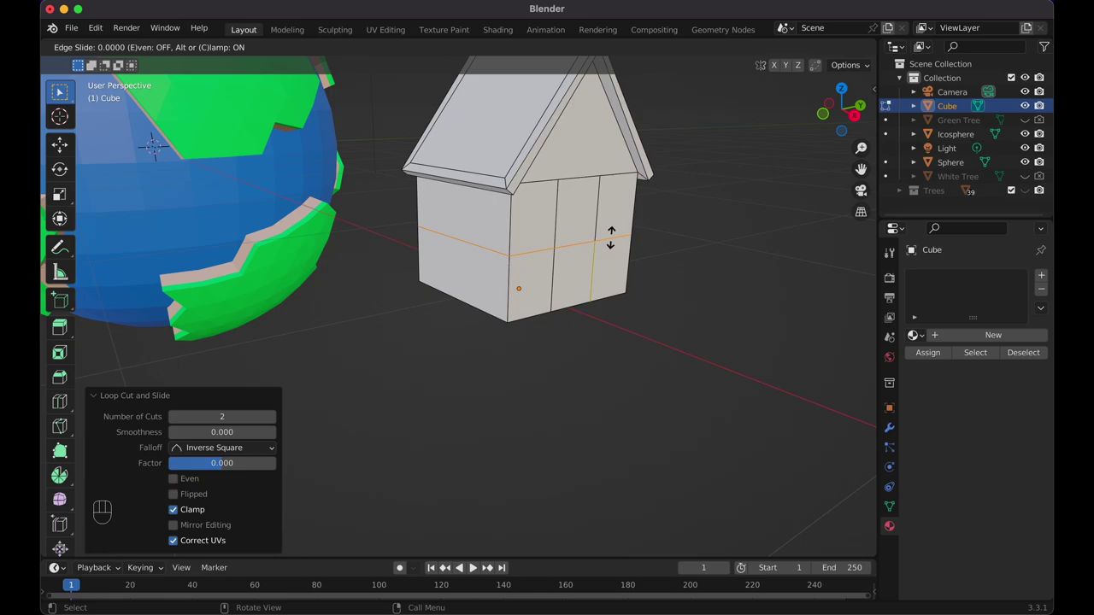
{"action": "key", "text": "Escape"}
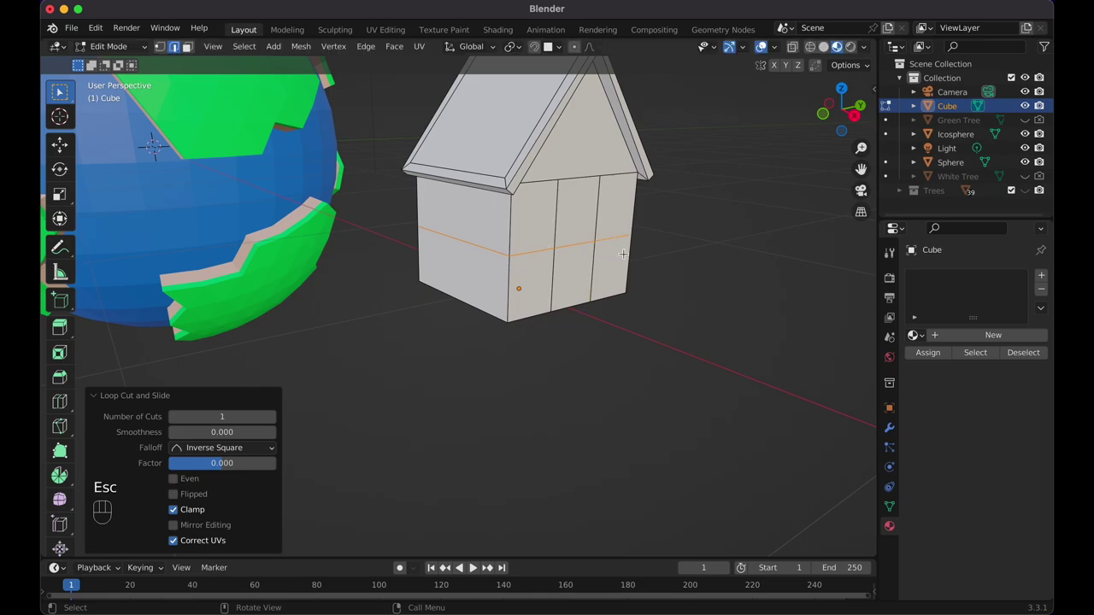
Inset the lower middle face of the gable wall about 0.05 m and extrude it inward about 0.003 m as a door.
{"action": "left_click", "coordinate": [192, 48]}
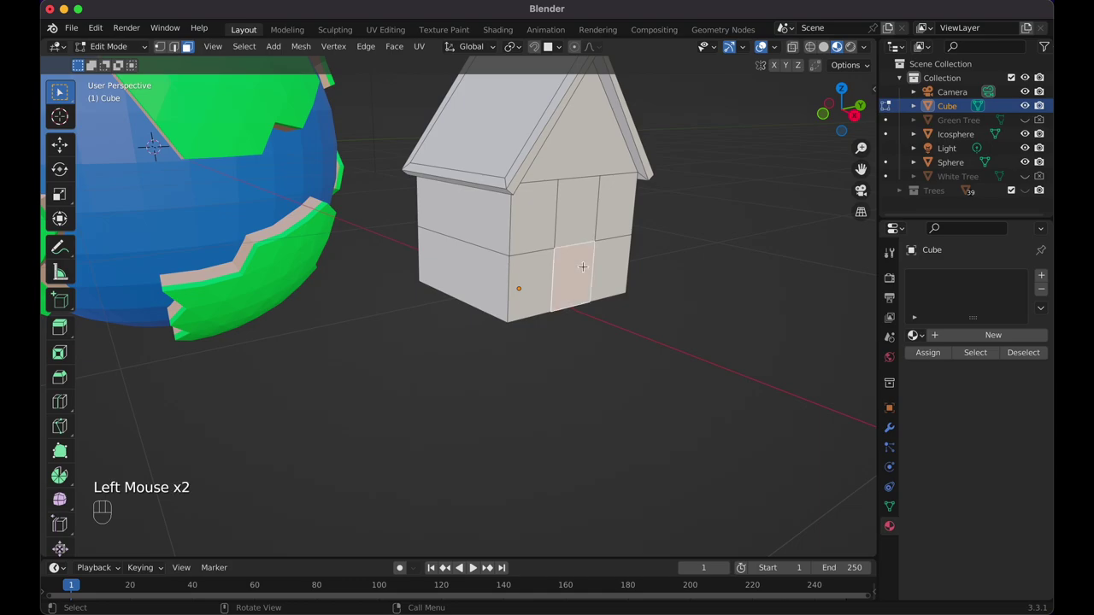
{"action": "key", "text": "i"}
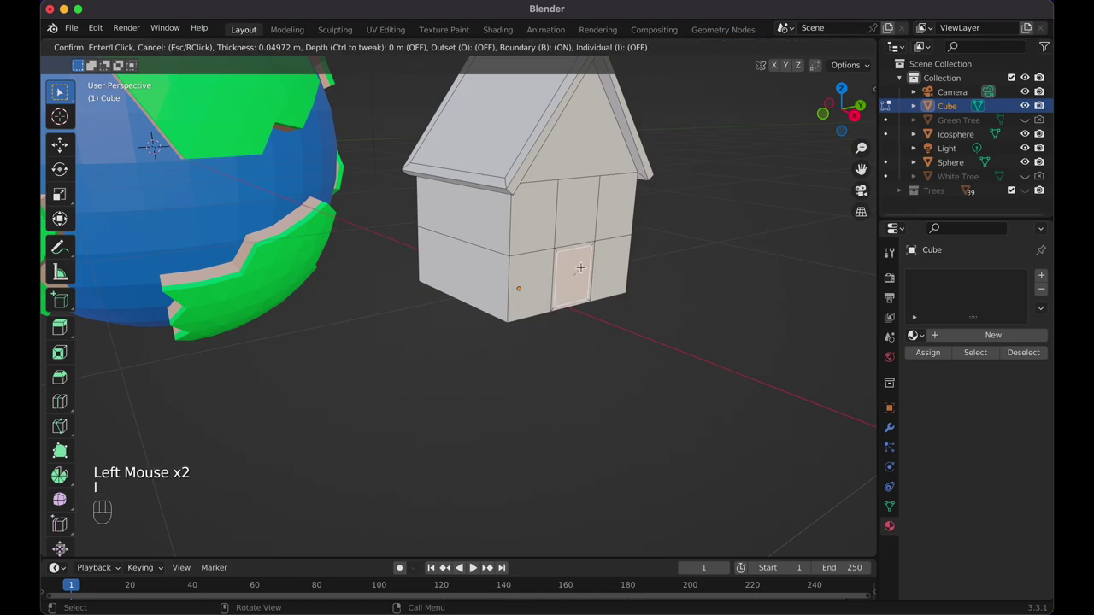
{"action": "left_click", "coordinate": [580, 269]}
{"action": "key", "text": "e"}
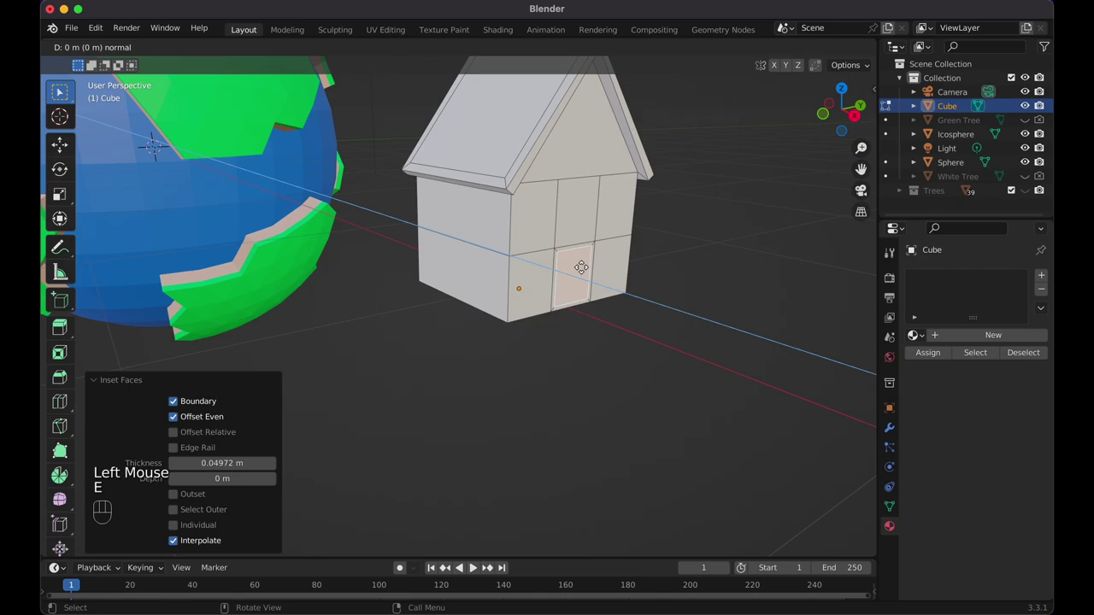
{"action": "left_click", "coordinate": [581, 267]}
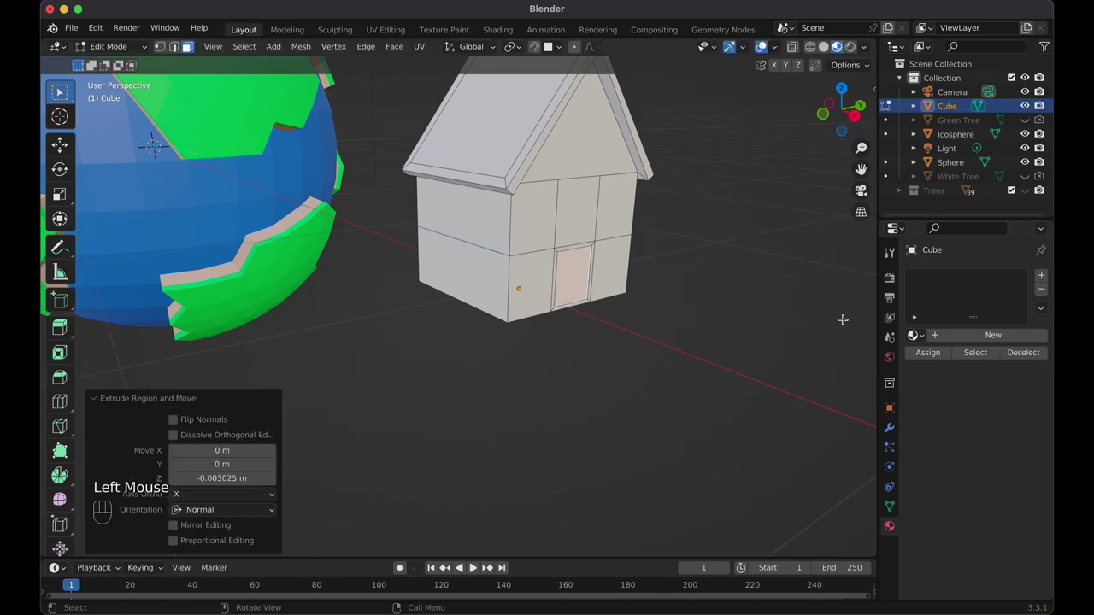
Give the whole house a new material with a pure white base color.
{"action": "key", "text": "a"}
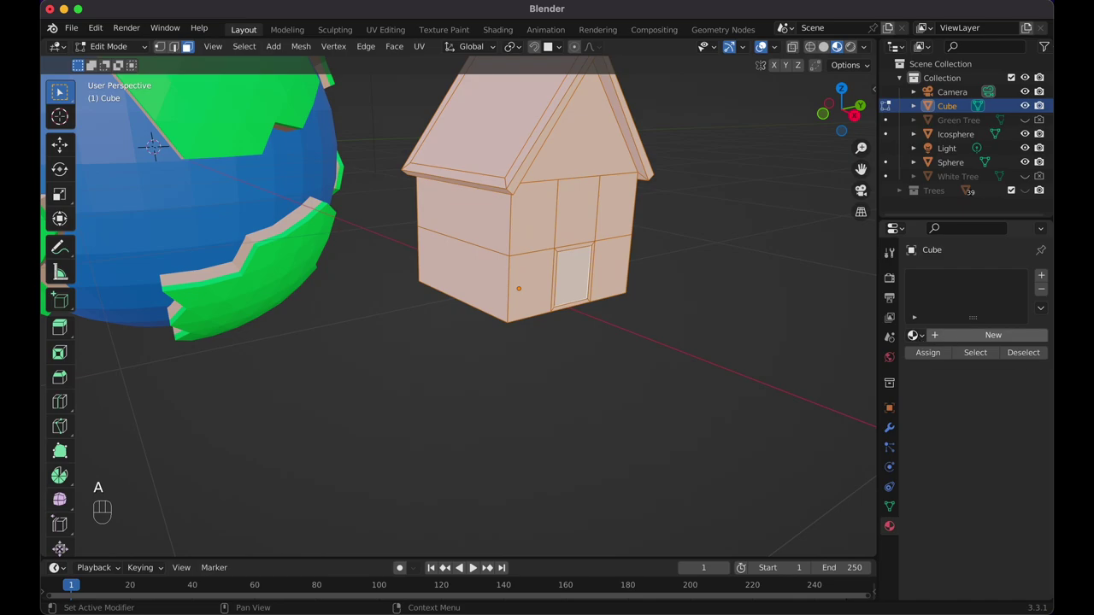
{"action": "left_click", "coordinate": [947, 337]}
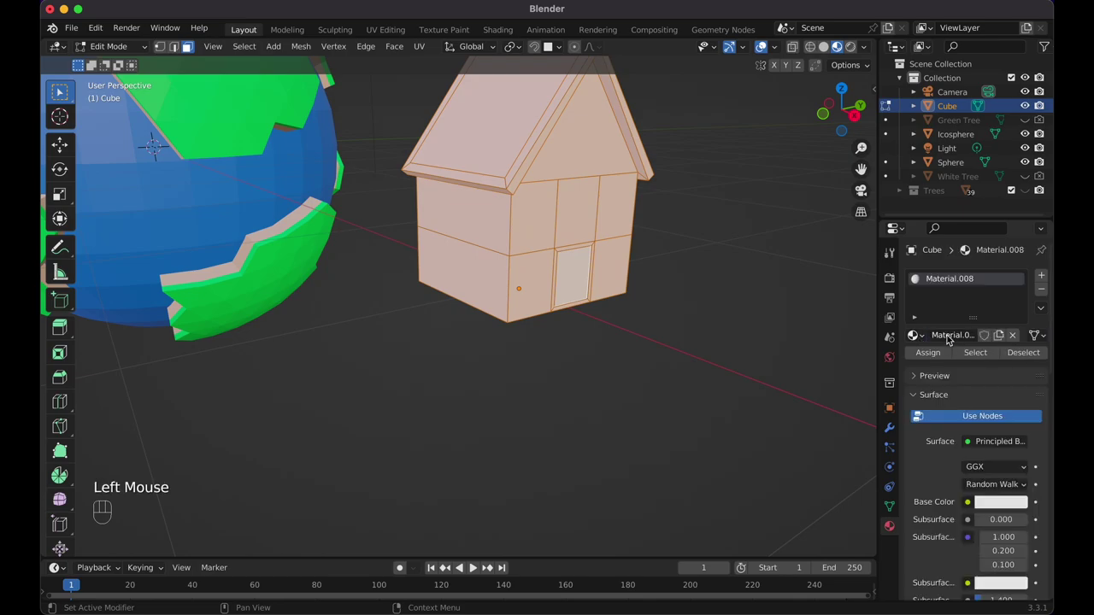
{"action": "left_click", "coordinate": [984, 502]}
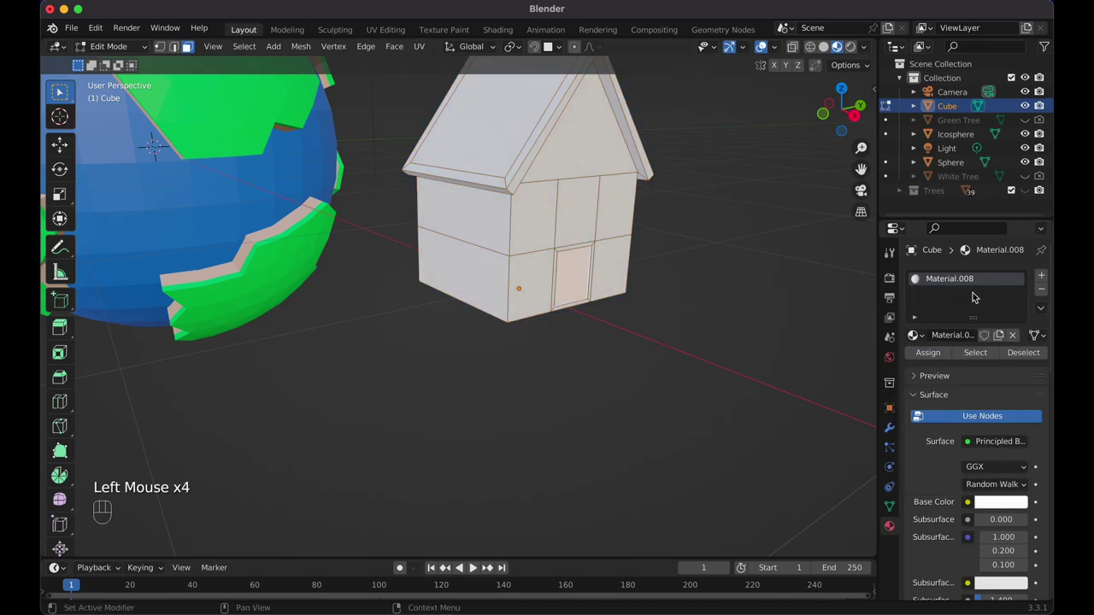
Add a second material with a dark reddish-brown base color, hue 0.025 and saturation 0.960, and assign it to the door face.
{"action": "left_click", "coordinate": [1042, 276]}
{"action": "left_click", "coordinate": [975, 363]}
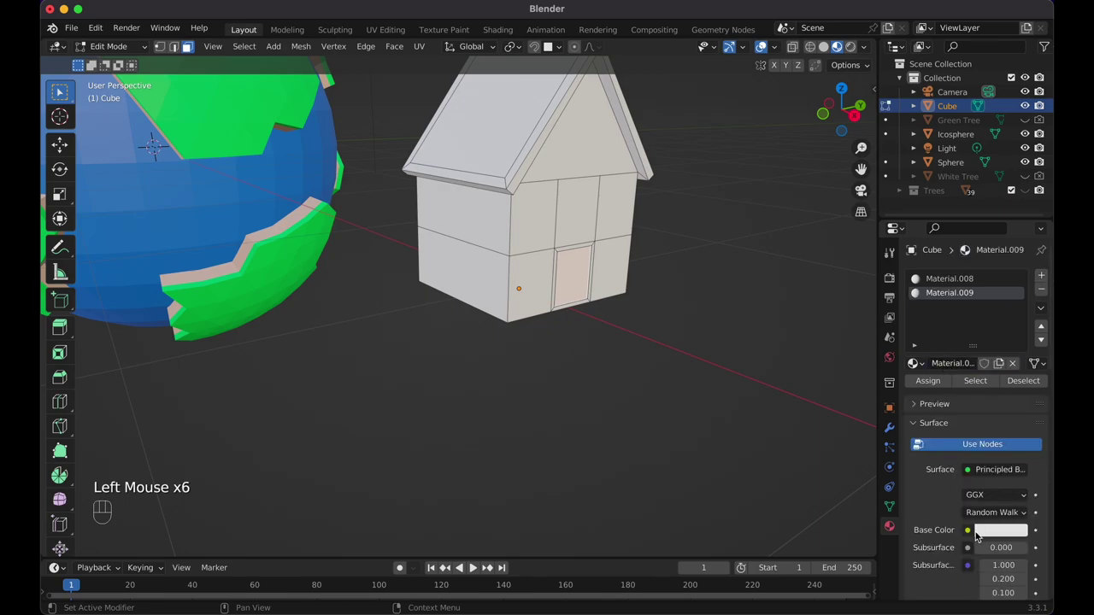
{"action": "left_click", "coordinate": [977, 531]}
{"action": "left_click_drag", "start_coordinate": [954, 380], "coordinate": [941, 416]}
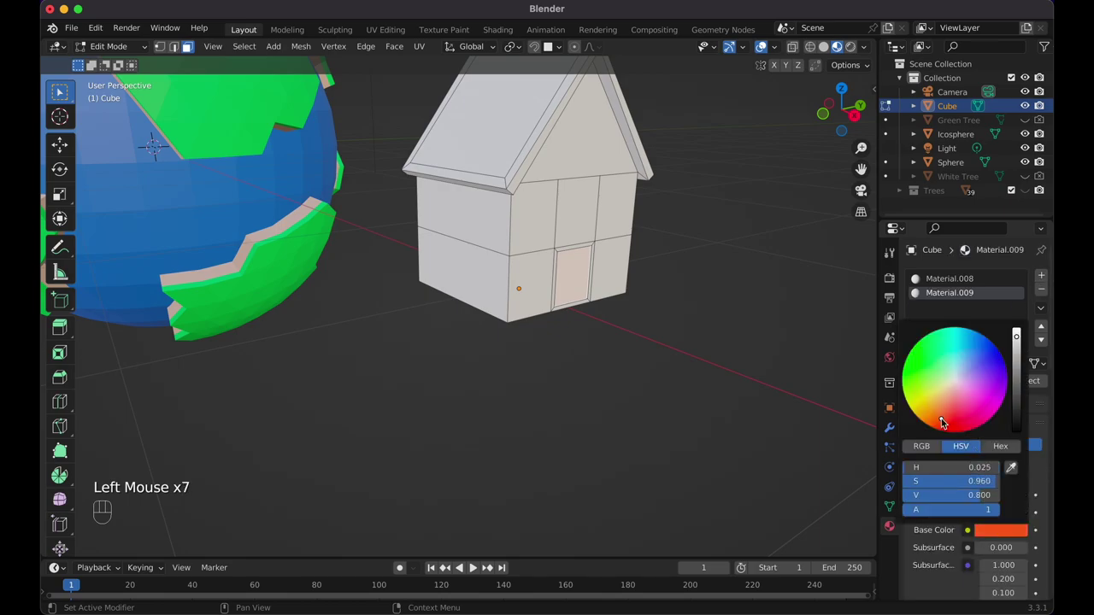
{"action": "left_click_drag", "start_coordinate": [1015, 363], "coordinate": [1015, 381]}
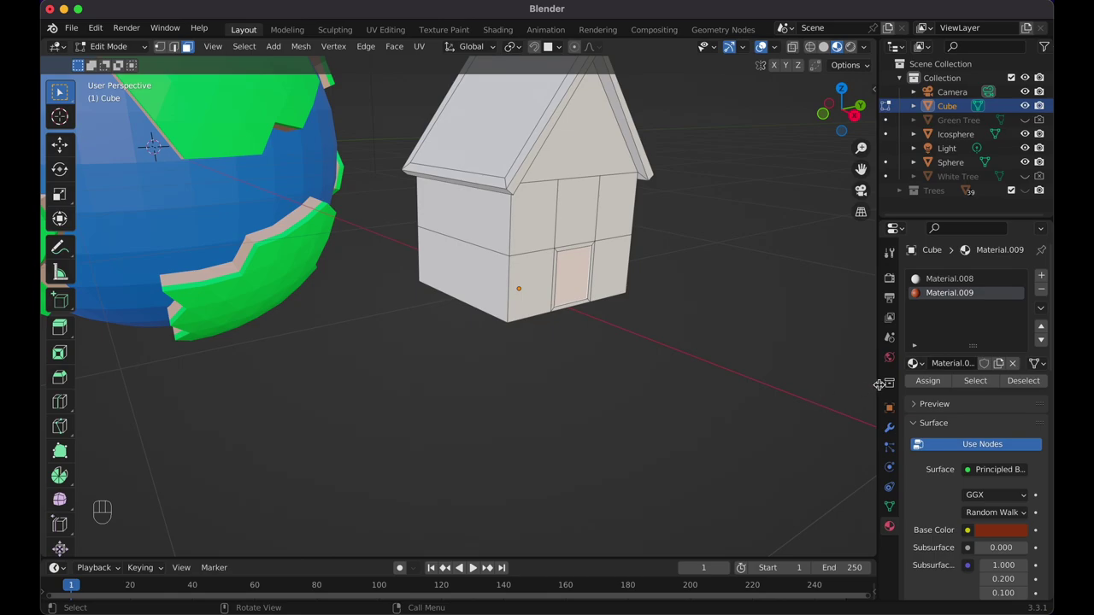
{"action": "left_click", "coordinate": [920, 378]}
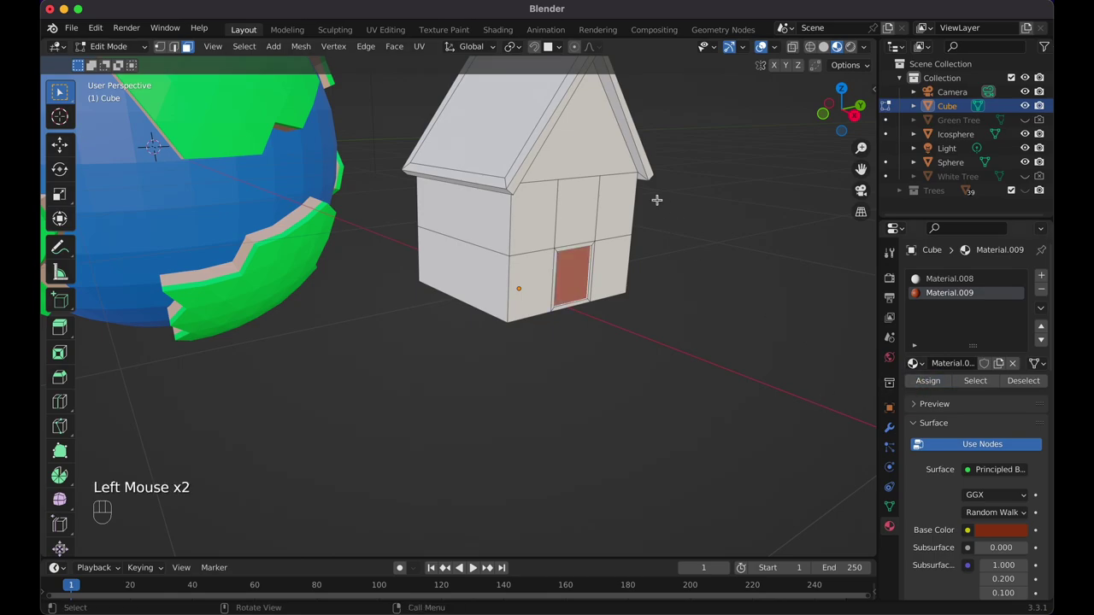
Select the faces of both roof slopes and grow the selection to cover the roof's whole thickness.
{"action": "scroll", "coordinate": [657, 200], "scroll_direction": "up", "scroll_amount": 5}
{"action": "left_click", "coordinate": [527, 178]}
{"action": "middle_click_drag", "start_coordinate": [528, 177], "coordinate": [525, 176]}
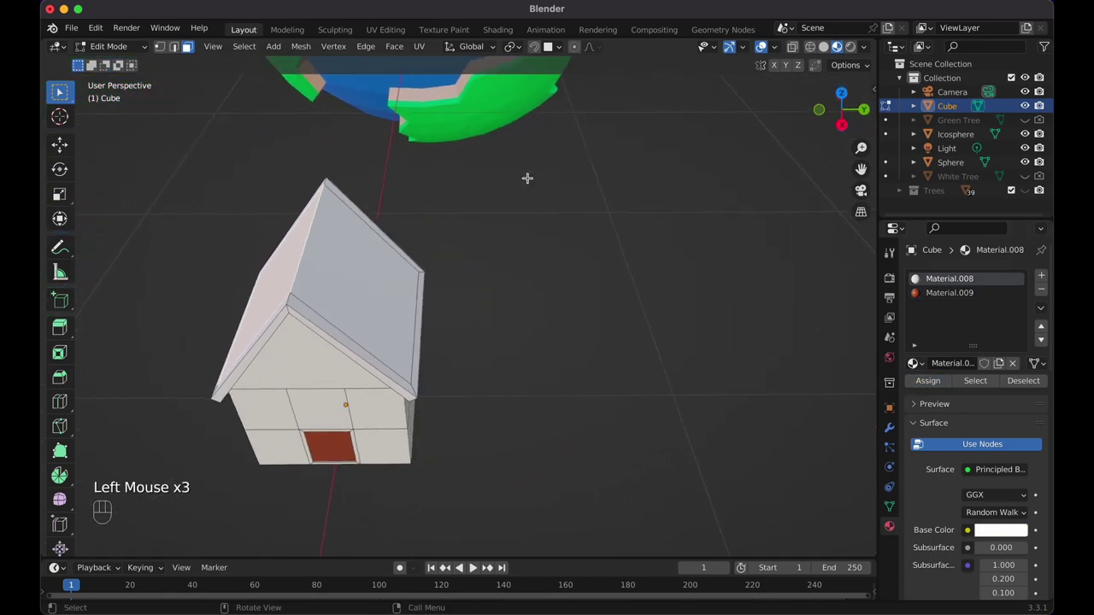
{"action": "left_click", "coordinate": [340, 291], "text": "shift"}
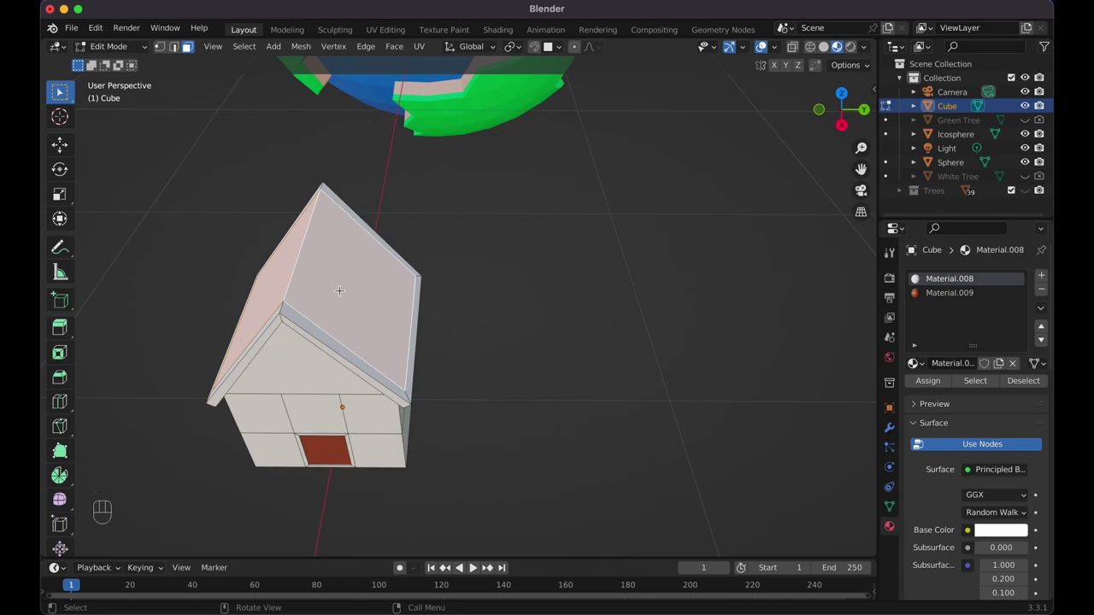
{"action": "key", "text": "super+KP_Add"}
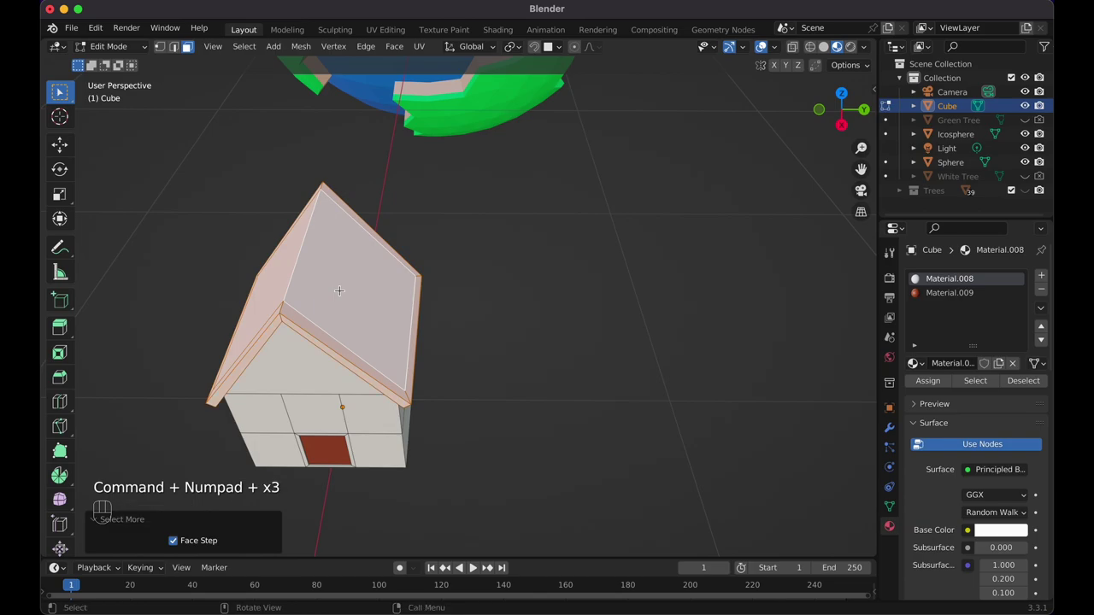
{"action": "scroll", "coordinate": [340, 291], "scroll_direction": "down", "scroll_amount": 10}
{"action": "scroll", "coordinate": [339, 291], "scroll_direction": "right", "scroll_amount": 5}
{"action": "scroll", "coordinate": [340, 291], "scroll_direction": "left", "scroll_amount": 10}
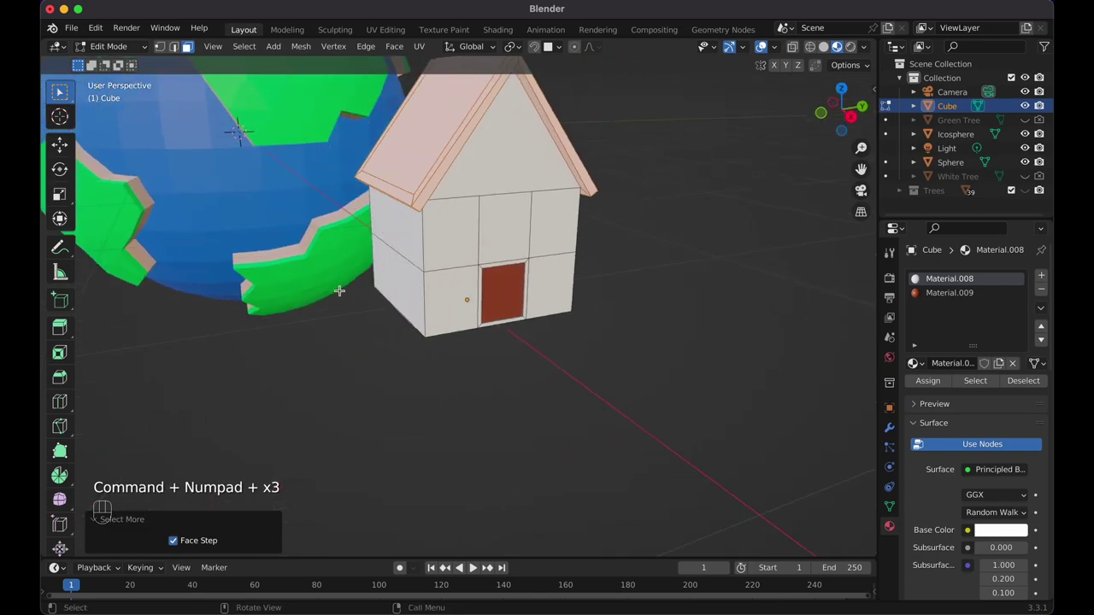
Add a third material with a bright red base color, assign it to the selected roof, and return to Object Mode.
{"action": "left_click", "coordinate": [1042, 277]}
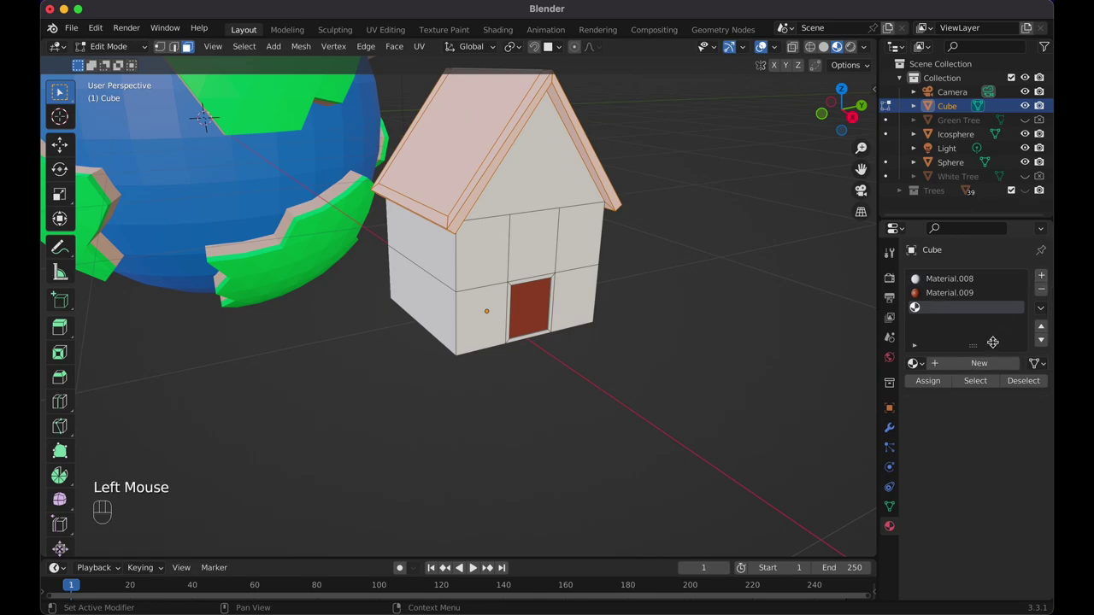
{"action": "left_click", "coordinate": [966, 363]}
{"action": "left_click", "coordinate": [986, 527]}
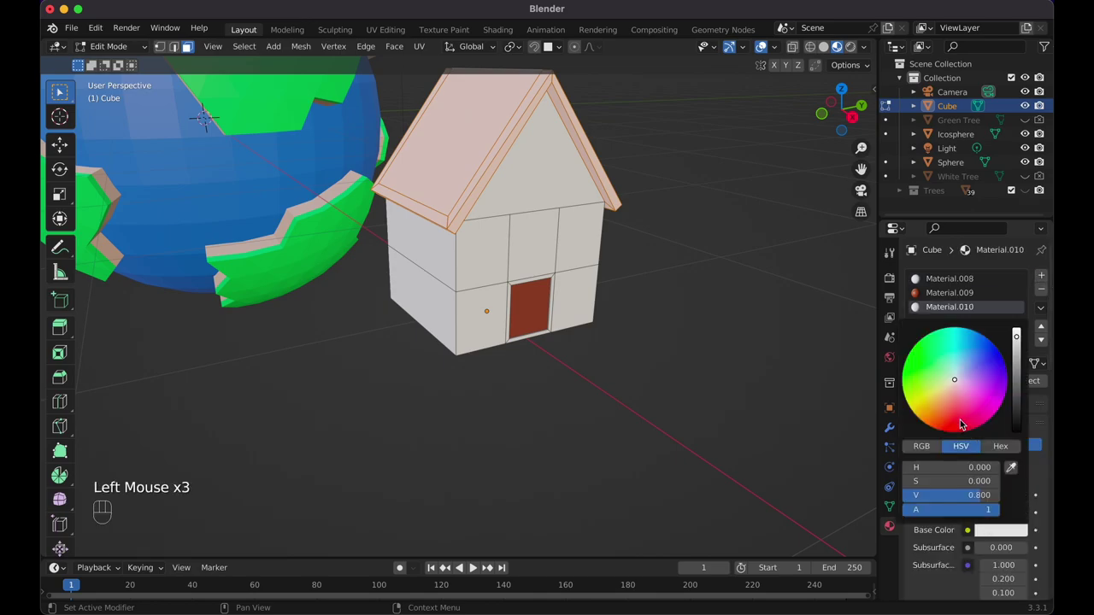
{"action": "left_click_drag", "start_coordinate": [961, 421], "coordinate": [954, 433]}
{"action": "left_click", "coordinate": [921, 384]}
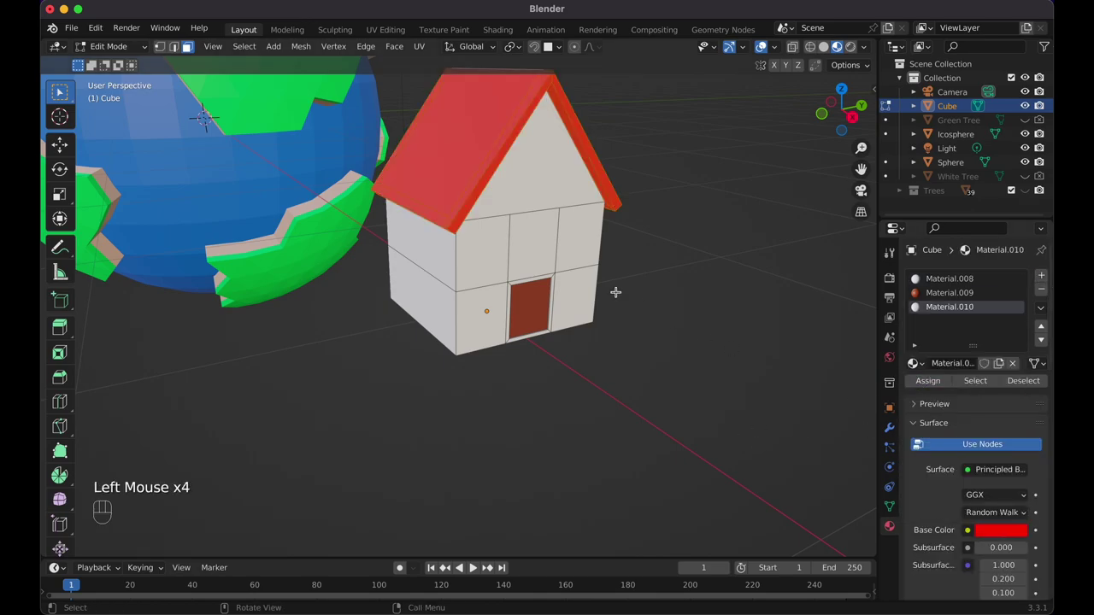
{"action": "key", "text": "Tab"}
{"action": "scroll", "coordinate": [651, 288], "scroll_direction": "left", "scroll_amount": 3}
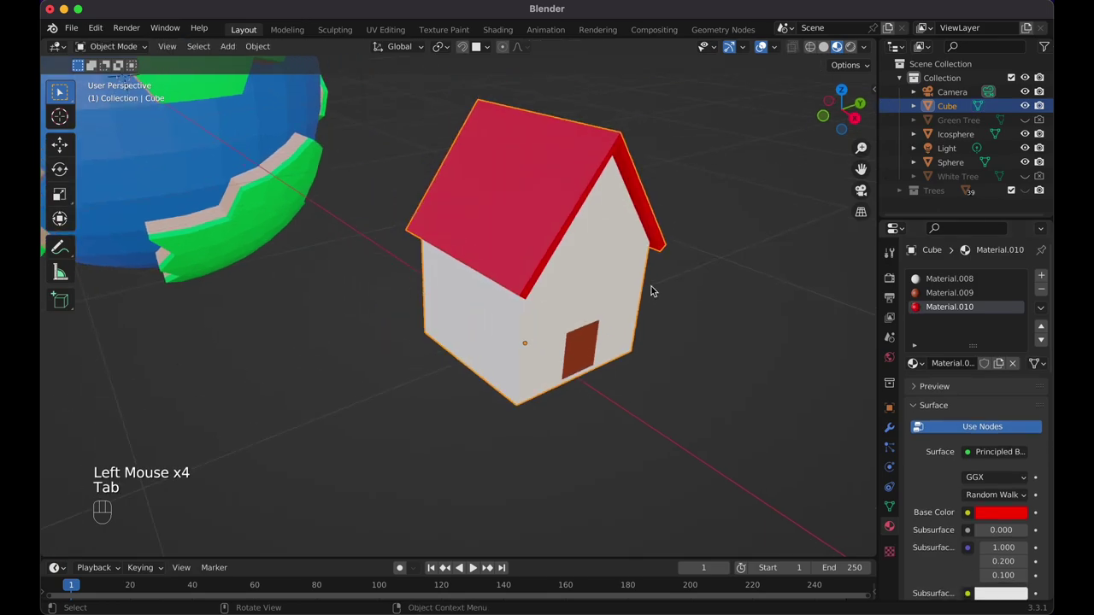
Rename the house object as Red House and exclude it from renders.
{"action": "scroll", "coordinate": [652, 287], "scroll_direction": "down", "scroll_amount": 4}
{"action": "scroll", "coordinate": [651, 287], "scroll_direction": "down", "scroll_amount": 5}
{"action": "scroll", "coordinate": [652, 286], "scroll_direction": "left", "scroll_amount": 4}
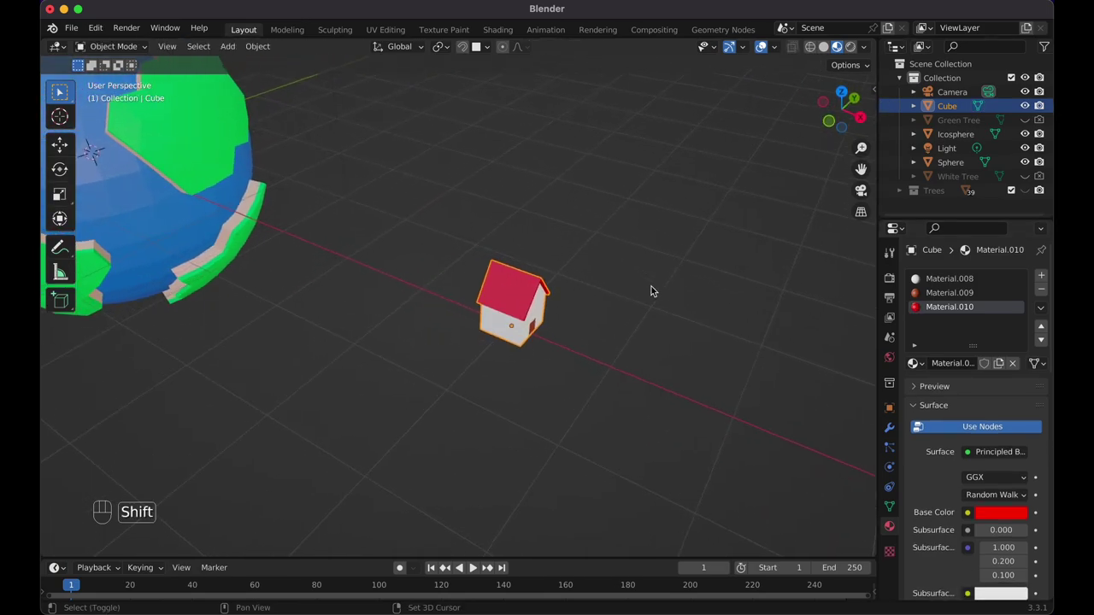
{"action": "scroll", "coordinate": [642, 339], "scroll_direction": "down", "scroll_amount": 4}
{"action": "scroll", "coordinate": [642, 339], "scroll_direction": "left", "scroll_amount": 4, "text": "shift"}
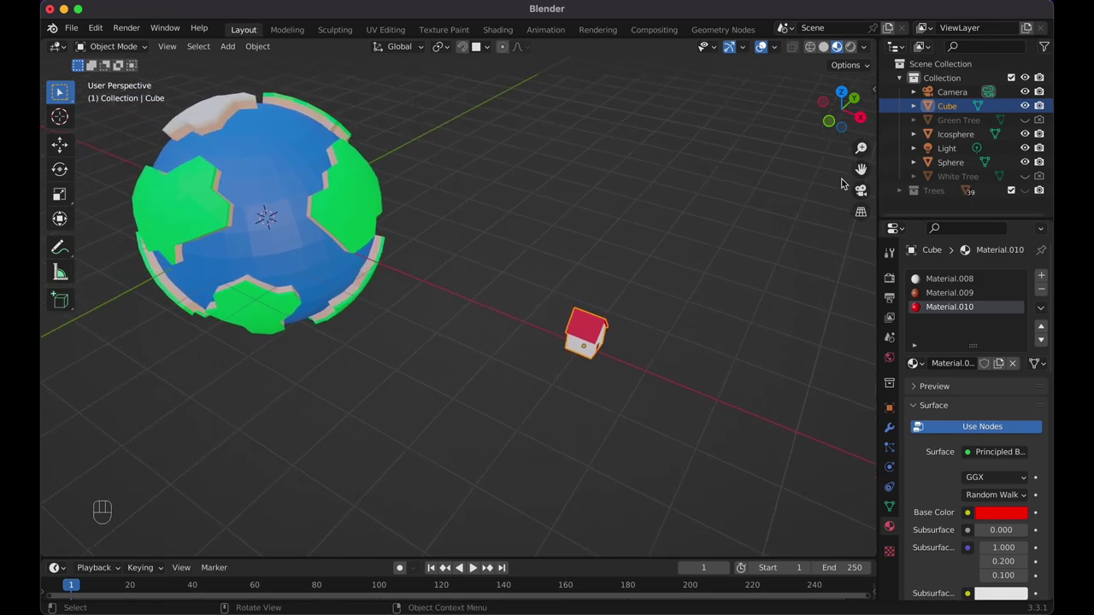
{"action": "double_click", "coordinate": [950, 105]}
{"action": "type", "text": "Red Hou"}
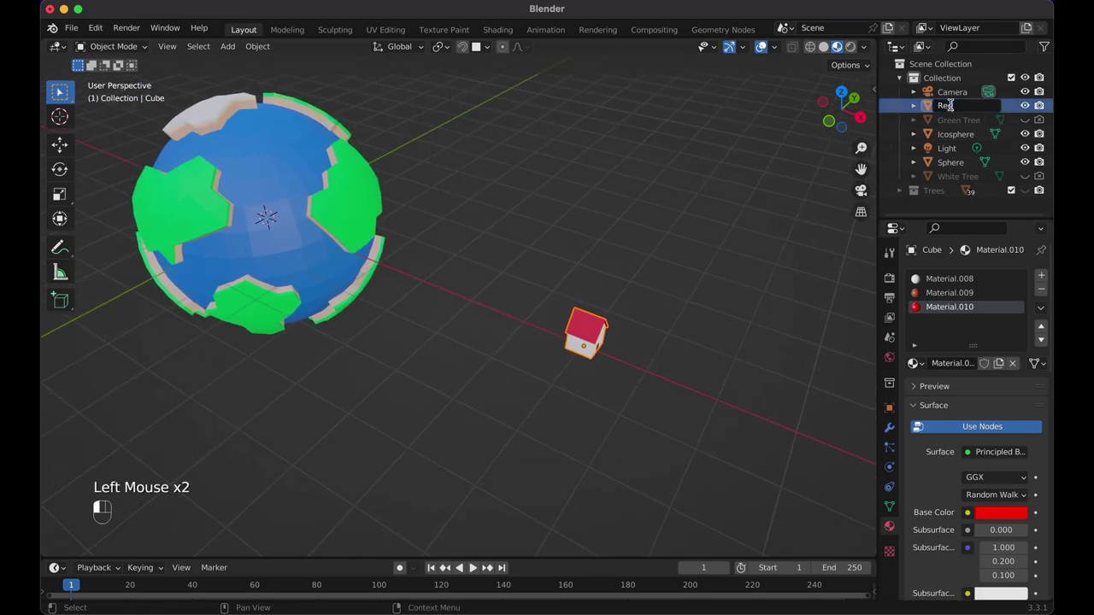
{"action": "type", "text": "se"}
{"action": "key", "text": "Return"}
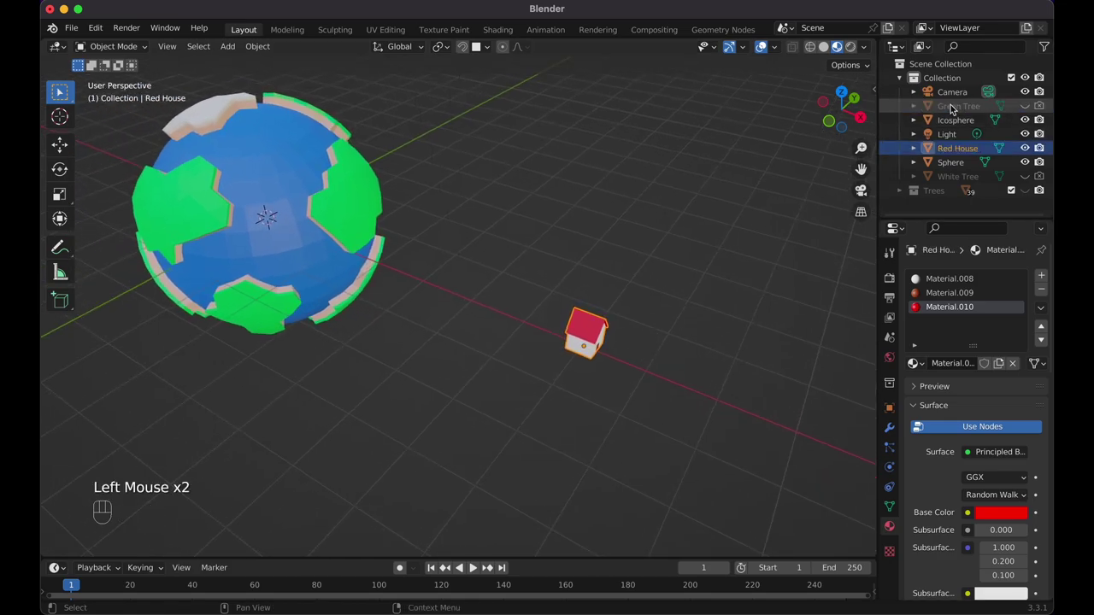
{"action": "left_click", "coordinate": [1039, 149]}
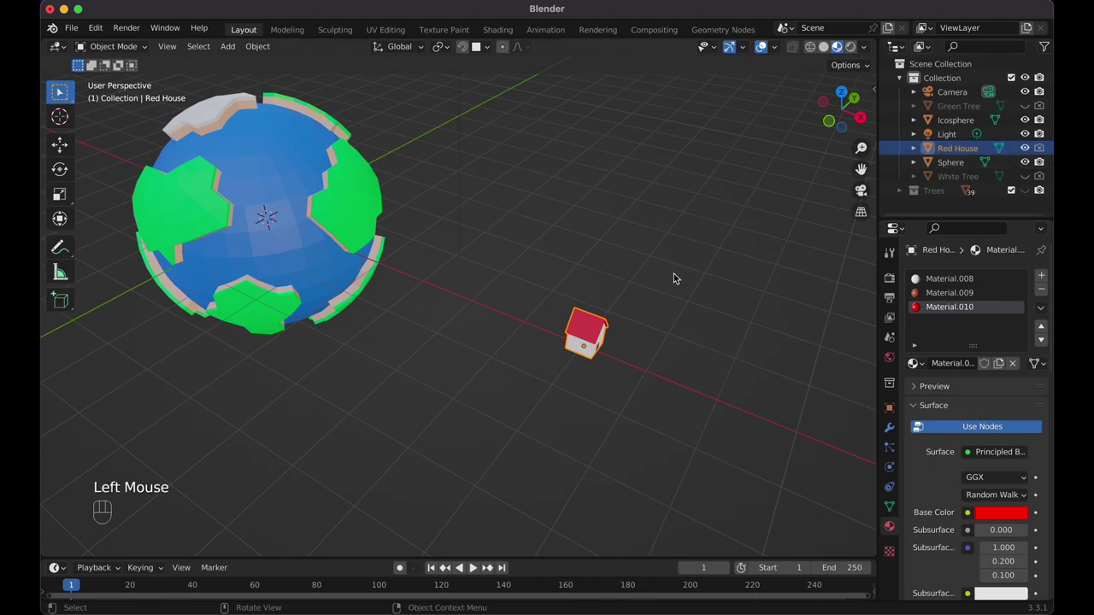
Scale the house down uniformly to about 0.734 and unhide the Trees collection in the viewport.
{"action": "scroll", "coordinate": [674, 274], "scroll_direction": "up", "scroll_amount": 2}
{"action": "scroll", "coordinate": [674, 273], "scroll_direction": "left", "scroll_amount": 5, "text": "shift"}
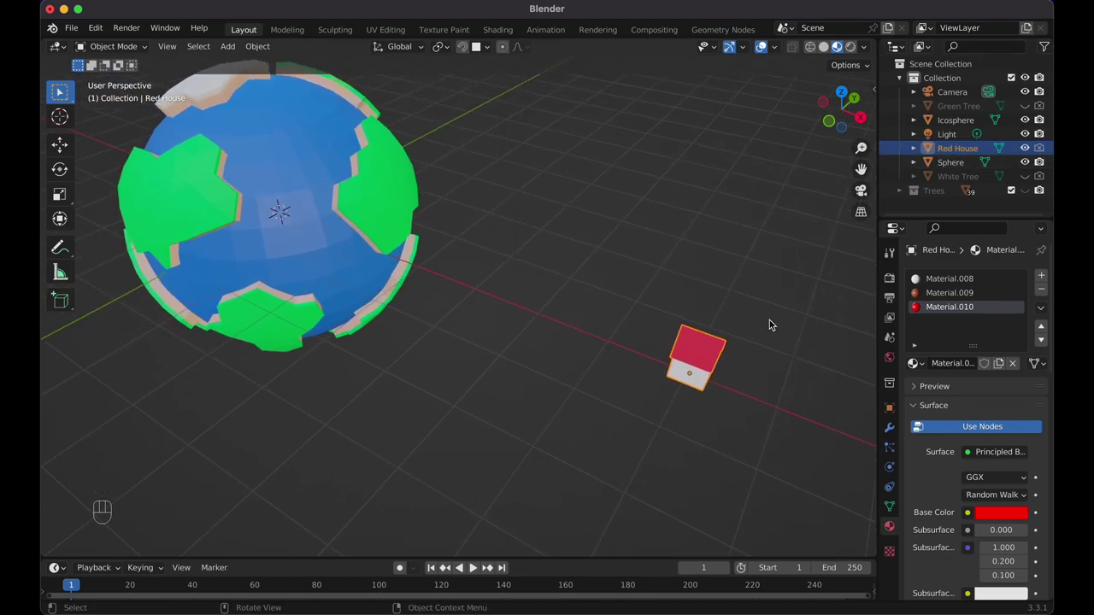
{"action": "key", "text": "s"}
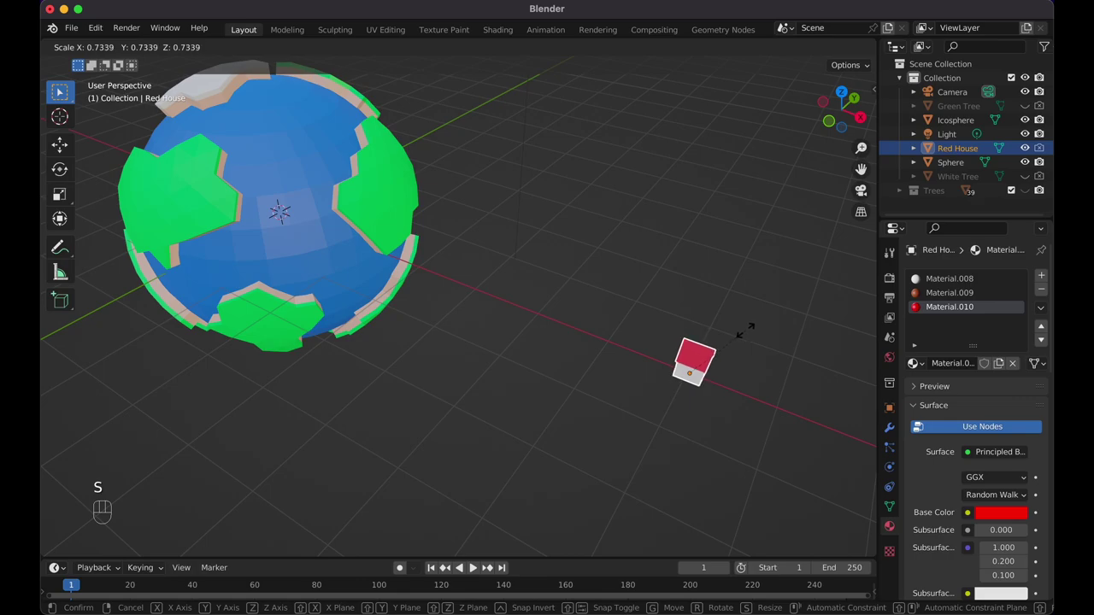
{"action": "left_click", "coordinate": [745, 331]}
{"action": "left_click", "coordinate": [1025, 190]}
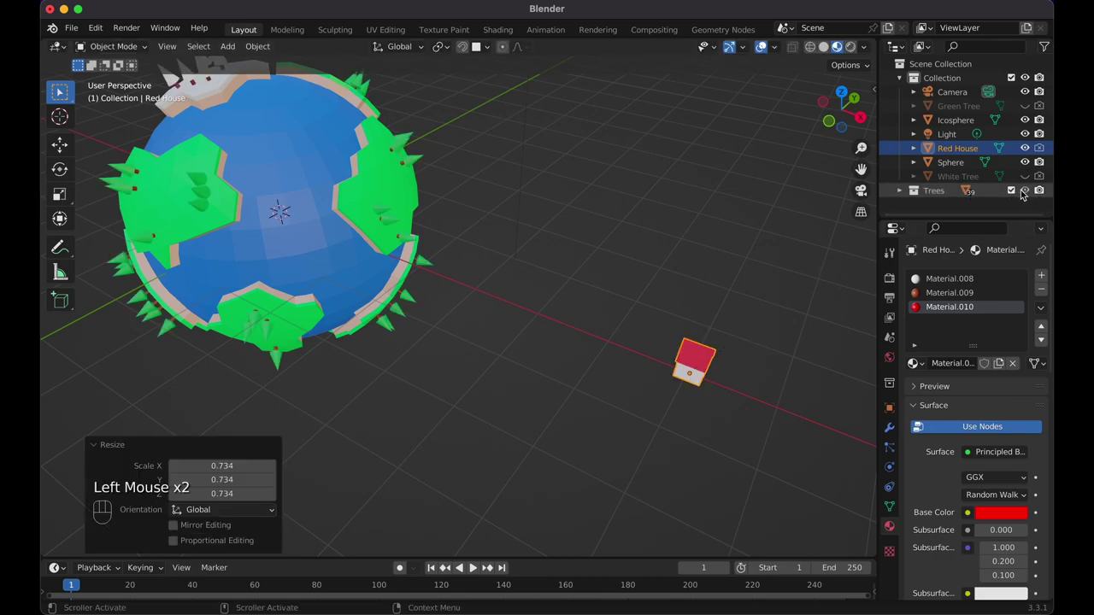
{"action": "scroll", "coordinate": [676, 336], "scroll_direction": "up", "scroll_amount": 3, "text": "shift"}
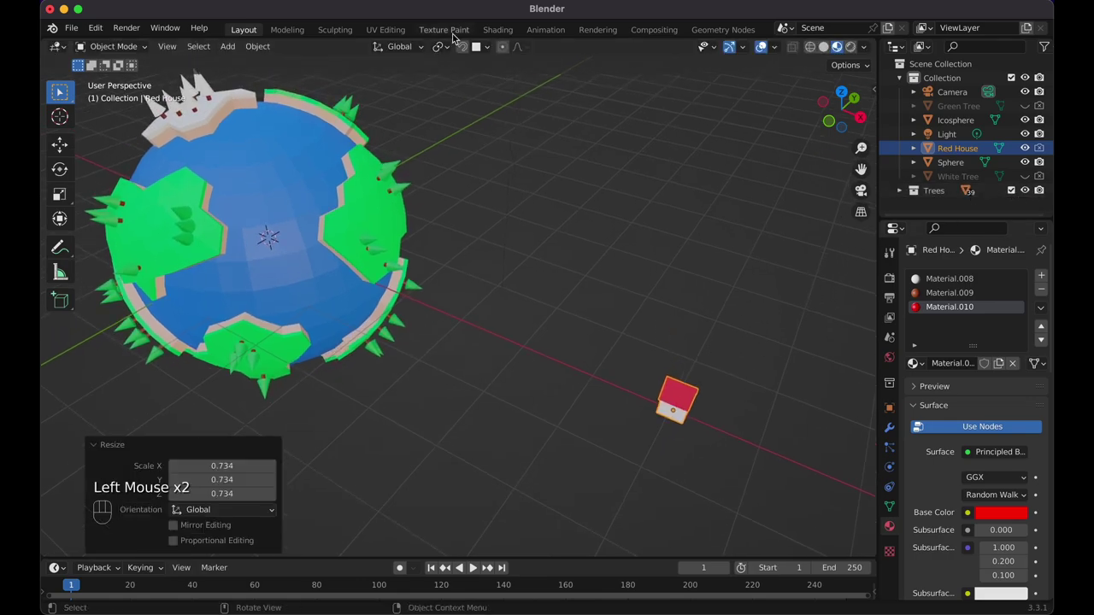
With snapping enabled, make a linked duplicate of Red House and place it on the tree-covered continent nearest the original house.
{"action": "left_click", "coordinate": [671, 402]}
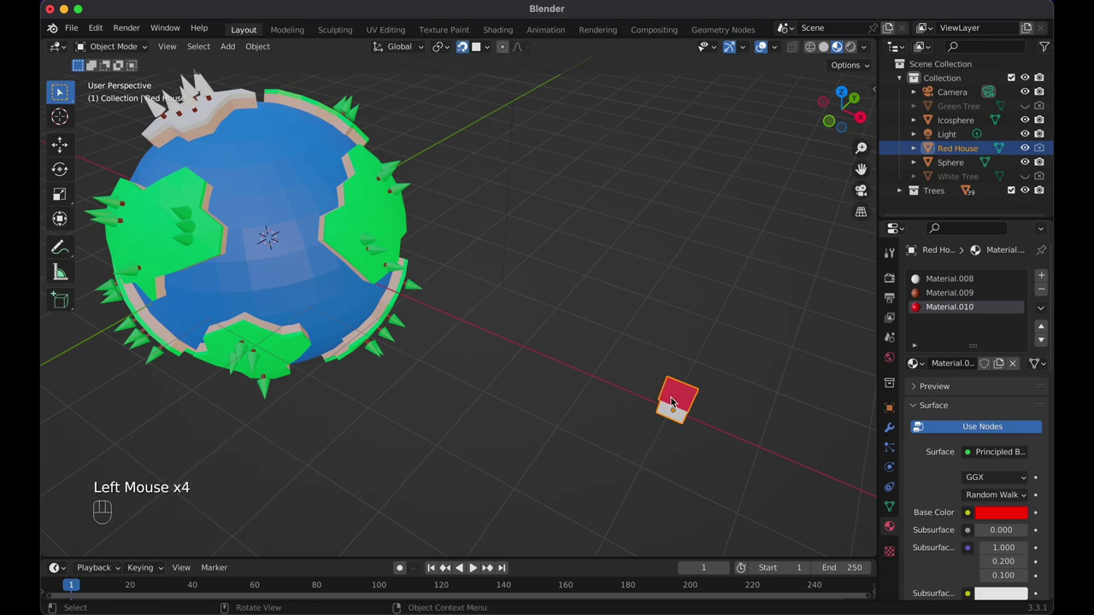
{"action": "key", "text": "alt+d"}
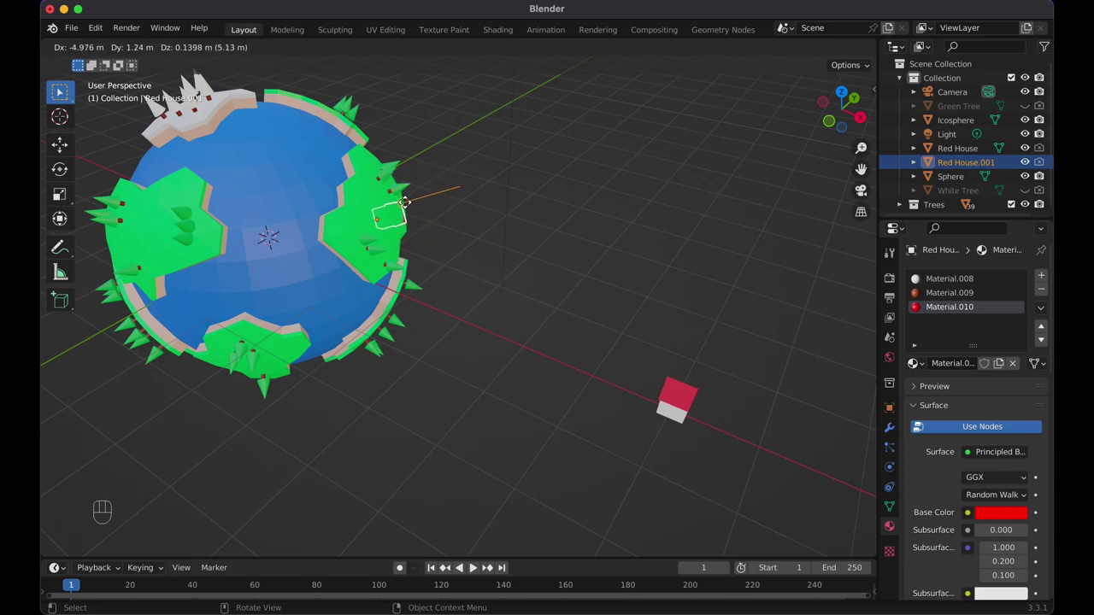
{"action": "left_click", "coordinate": [404, 210]}
Move the house copy across its continent by about 0.44 m in X, -0.51 m in Y and 0.42 m in Z.
{"action": "scroll", "coordinate": [402, 210], "scroll_direction": "left", "scroll_amount": 5}
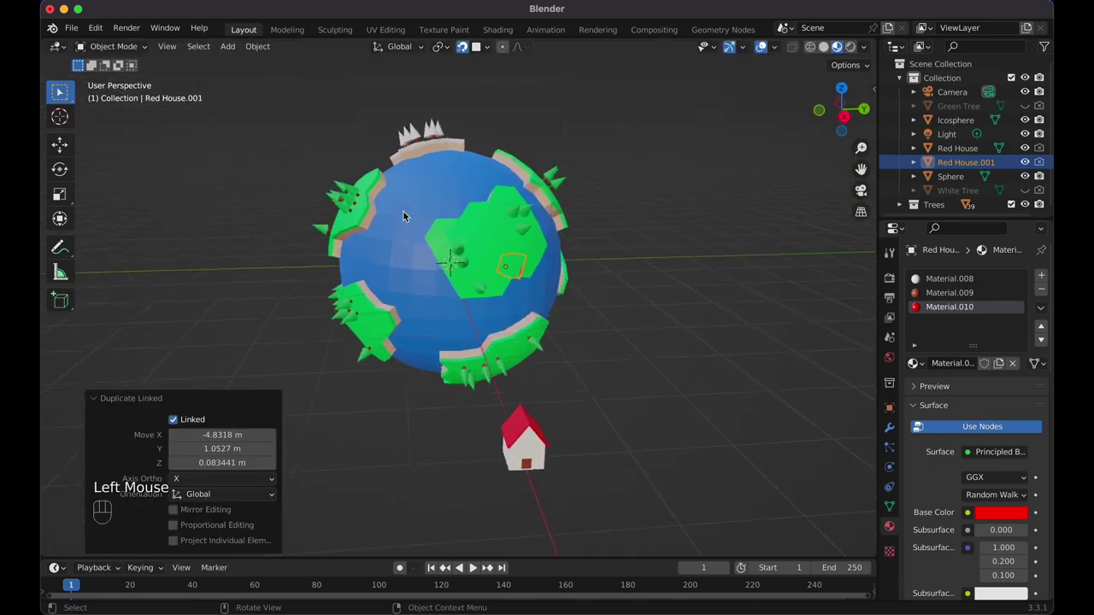
{"action": "scroll", "coordinate": [404, 212], "scroll_direction": "right", "scroll_amount": 10}
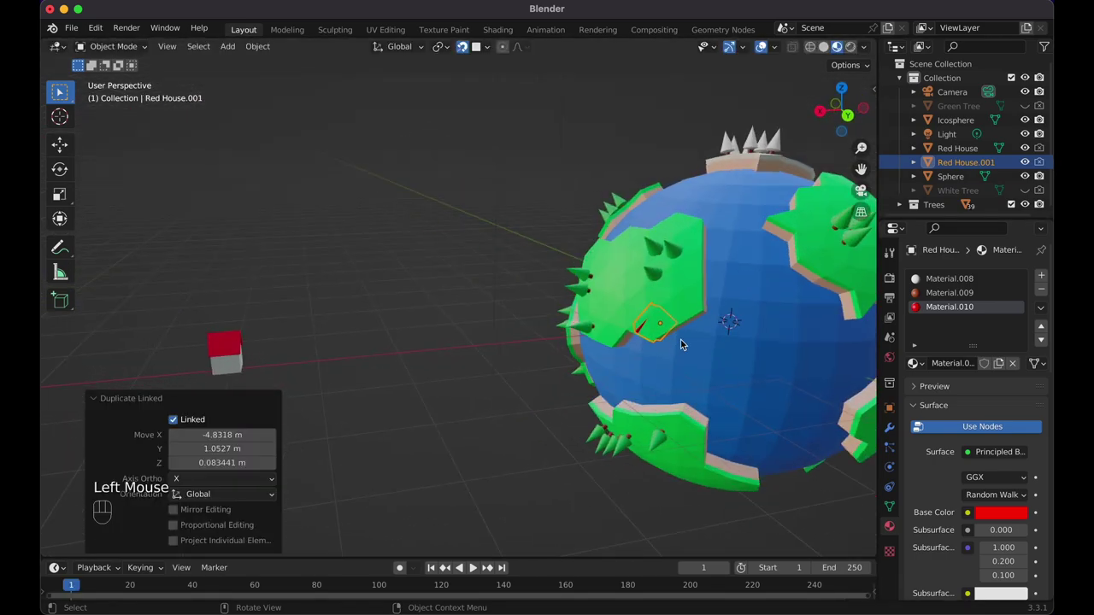
{"action": "key", "text": "g"}
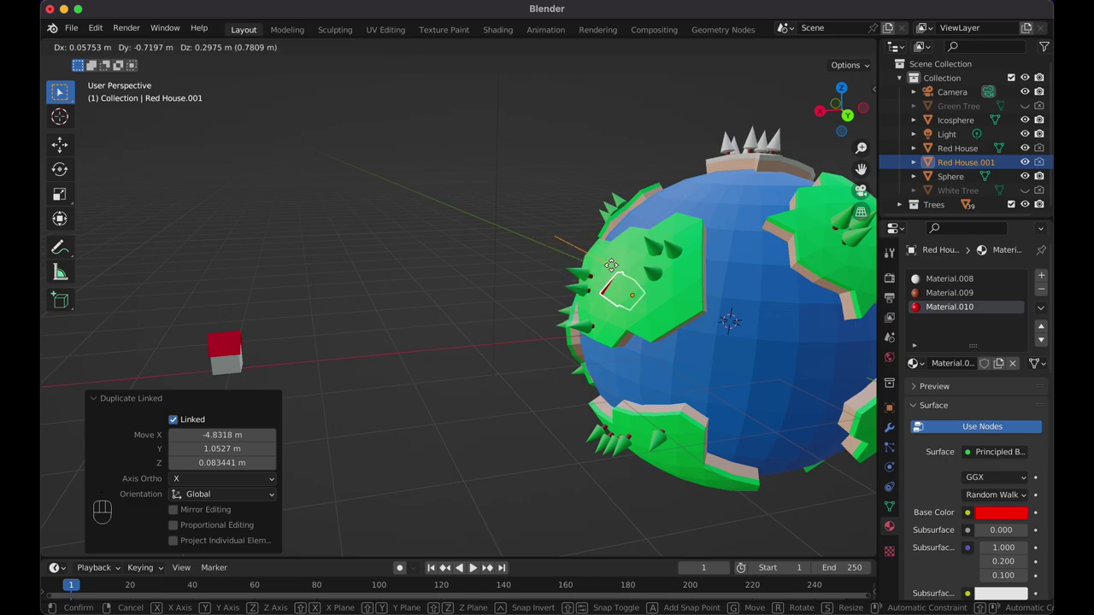
{"action": "left_click", "coordinate": [606, 265]}
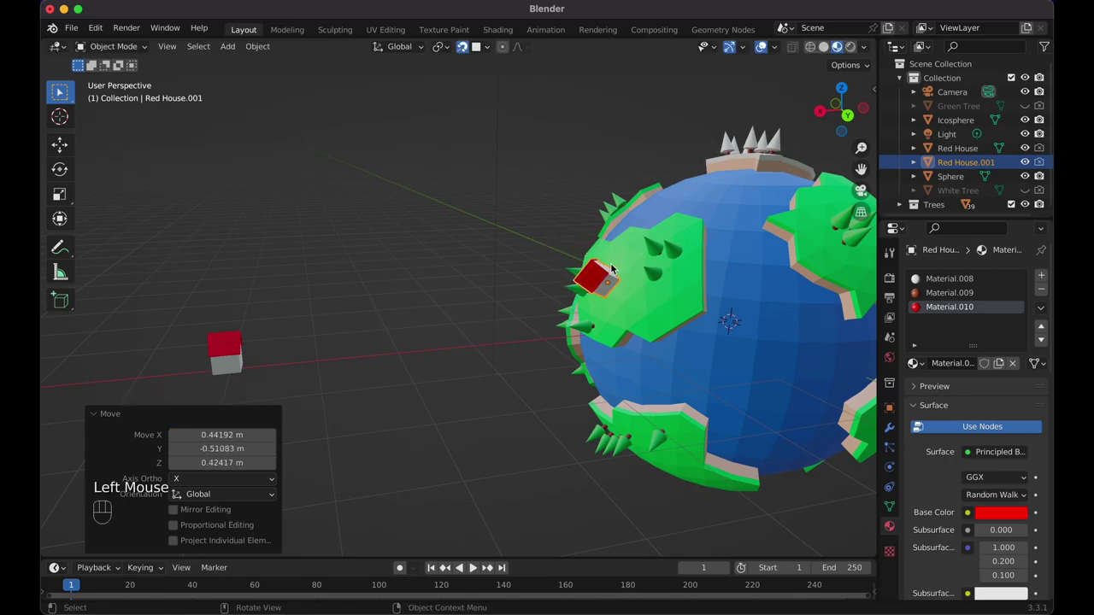
Rotate the house copy about 2.92° around the view axis to align it with the planet's surface.
{"action": "scroll", "coordinate": [611, 269], "scroll_direction": "left", "scroll_amount": 5}
{"action": "scroll", "coordinate": [611, 269], "scroll_direction": "down", "scroll_amount": 5}
{"action": "scroll", "coordinate": [611, 269], "scroll_direction": "up", "scroll_amount": 10}
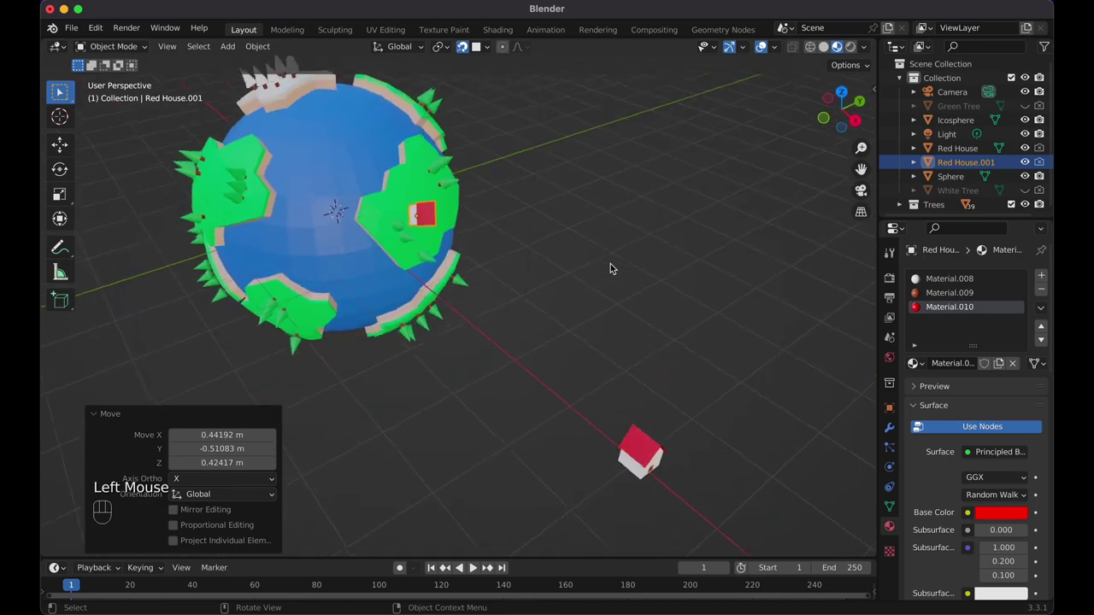
{"action": "scroll", "coordinate": [611, 270], "scroll_direction": "up", "scroll_amount": 3}
{"action": "scroll", "coordinate": [610, 269], "scroll_direction": "left", "scroll_amount": 10}
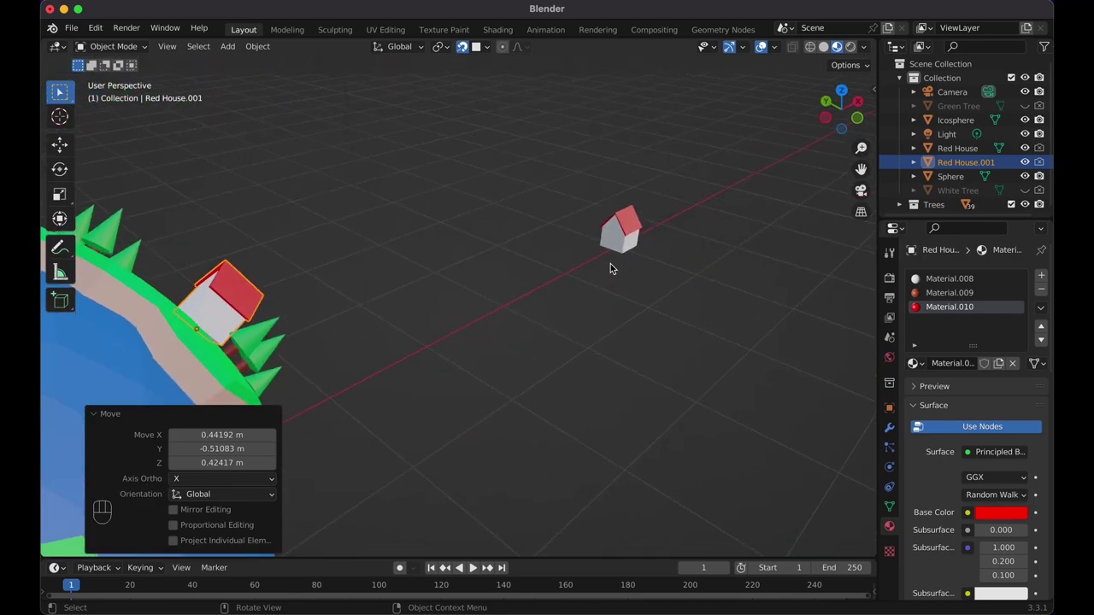
{"action": "scroll", "coordinate": [525, 279], "scroll_direction": "left", "scroll_amount": 2, "text": "shift"}
{"action": "scroll", "coordinate": [525, 278], "scroll_direction": "down", "scroll_amount": 3}
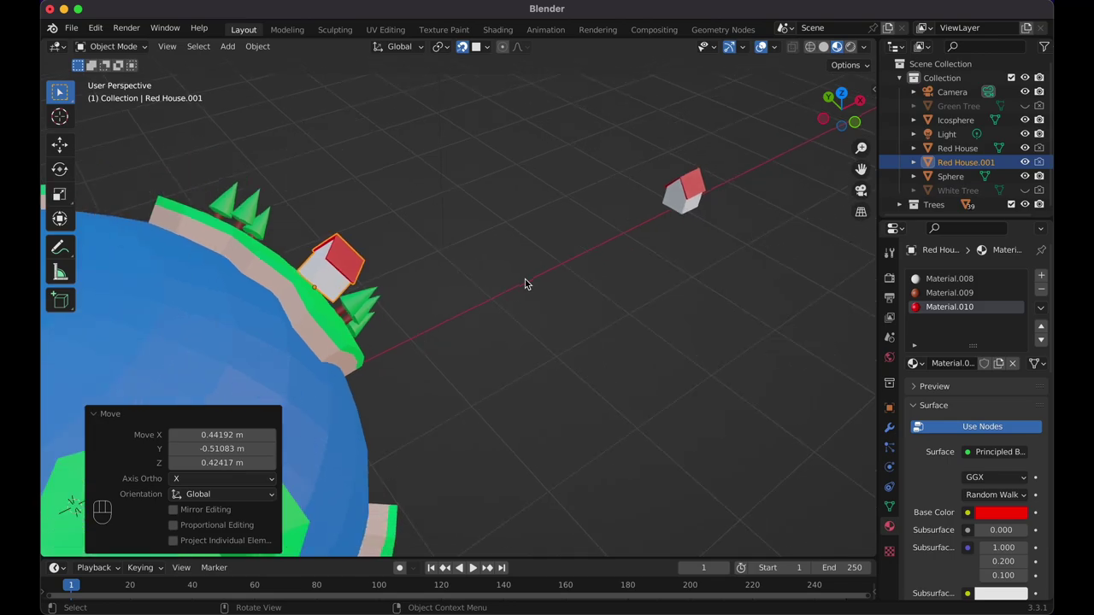
{"action": "key", "text": "r"}
{"action": "left_click", "coordinate": [536, 221]}
With snapping off, sink the house copy about 0.037 m into the ground along its local Z axis.
{"action": "key", "text": "g"}
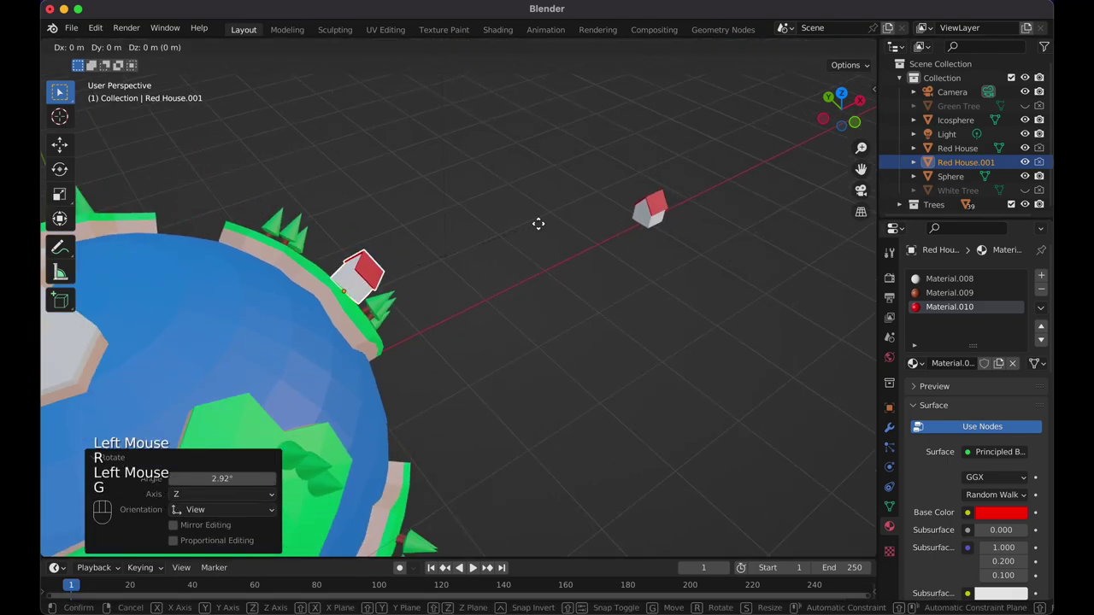
{"action": "key", "text": "g"}
{"action": "key", "text": "z"}
{"action": "key", "text": "z"}
{"action": "left_click", "coordinate": [537, 227]}
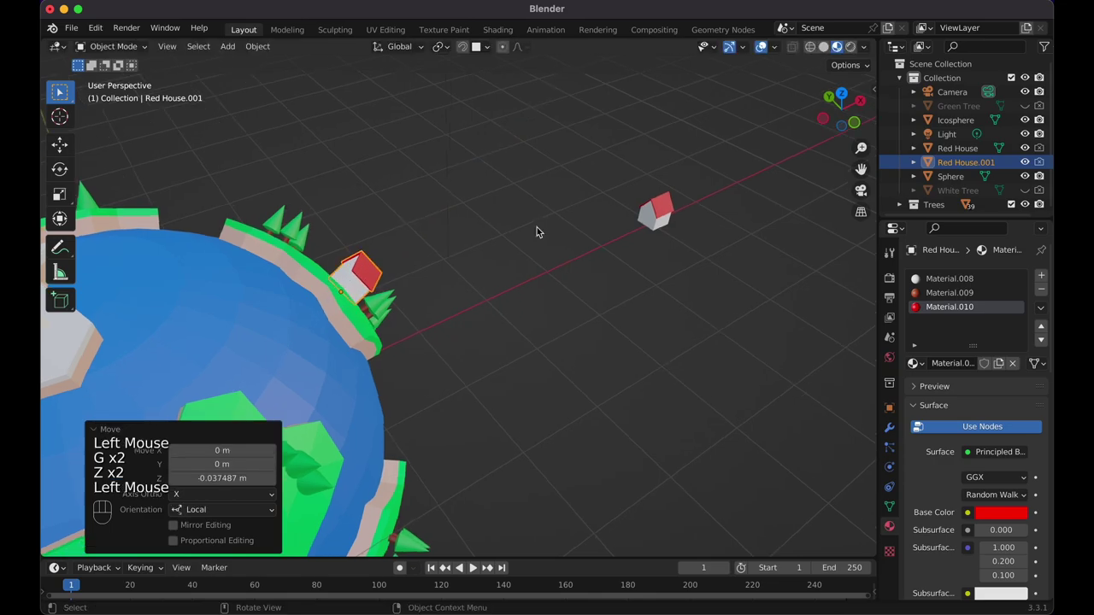
With snapping on, make another linked duplicate of the original Red House in camera view and place it on the continent opposite the first copy.
{"action": "scroll", "coordinate": [536, 229], "scroll_direction": "left", "scroll_amount": 5}
{"action": "double_click", "coordinate": [770, 329]}
{"action": "scroll", "coordinate": [772, 333], "scroll_direction": "left", "scroll_amount": 2}
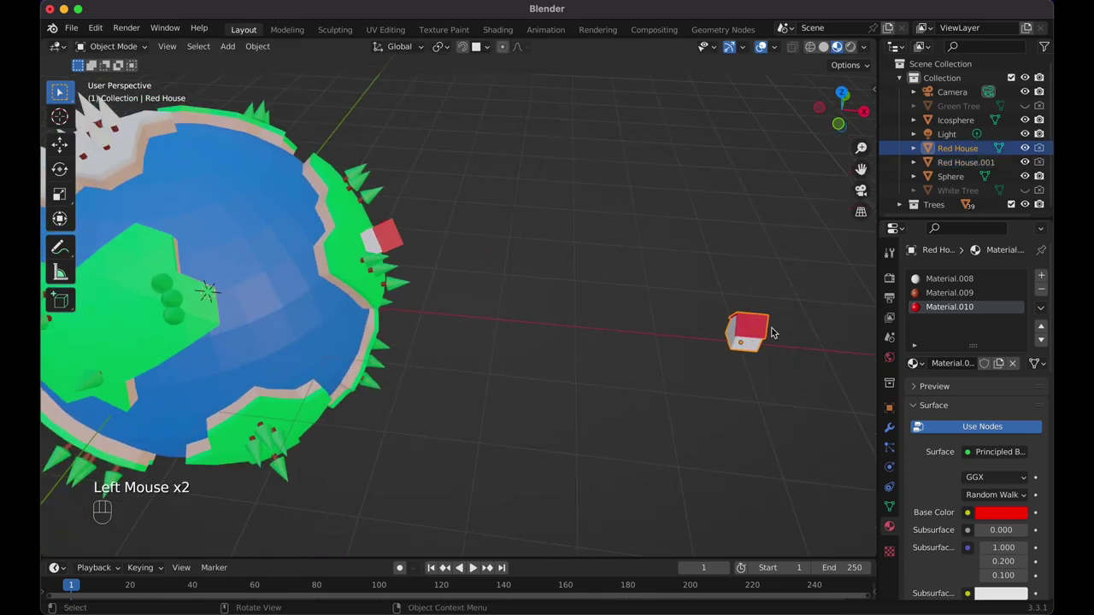
{"action": "scroll", "coordinate": [440, 160], "scroll_direction": "down", "scroll_amount": 3}
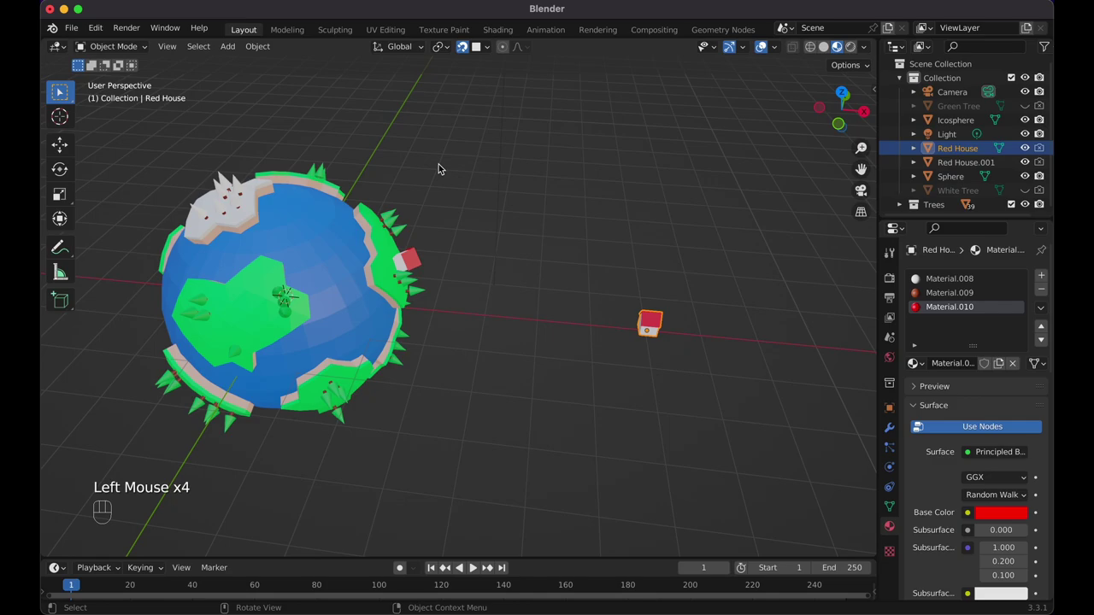
{"action": "key", "text": "KP_0"}
{"action": "scroll", "coordinate": [513, 216], "scroll_direction": "left", "scroll_amount": 3, "text": "shift"}
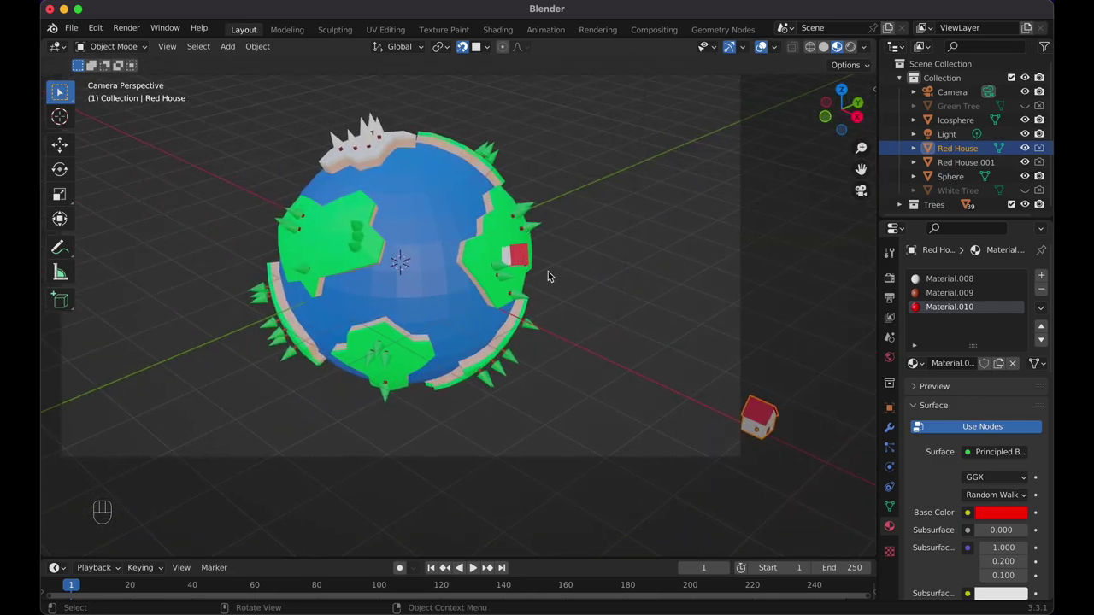
{"action": "key", "text": "alt+d"}
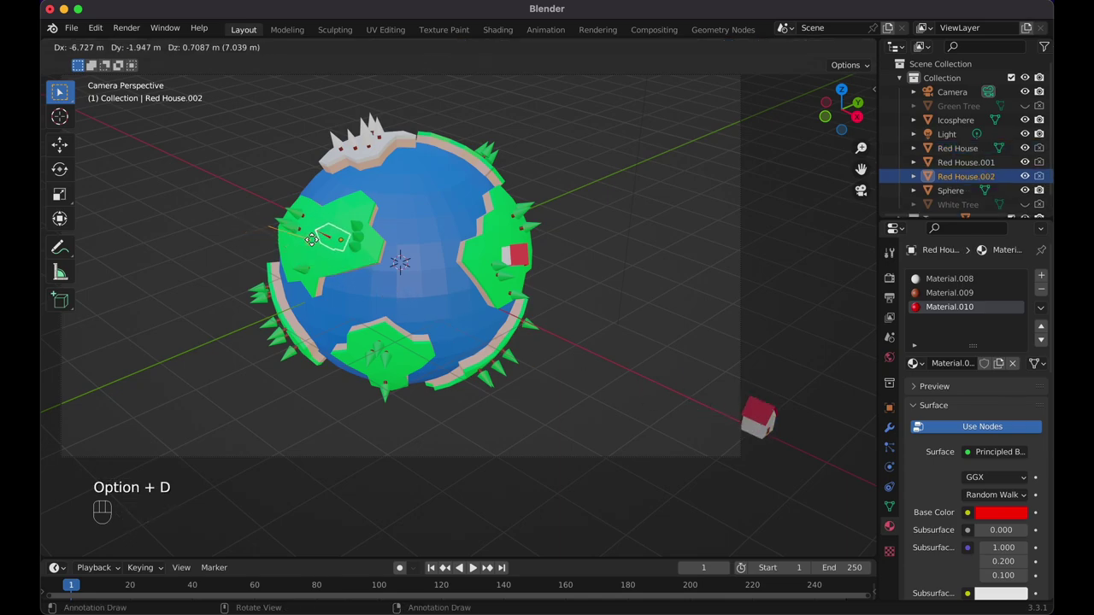
{"action": "left_click", "coordinate": [312, 242]}
Reposition the second red house copy on its continent, ending with a move of about 0.28 m in X, -0.30 m in Y and 0.20 m in Z.
{"action": "key", "text": "KP_0"}
{"action": "key", "text": "g"}
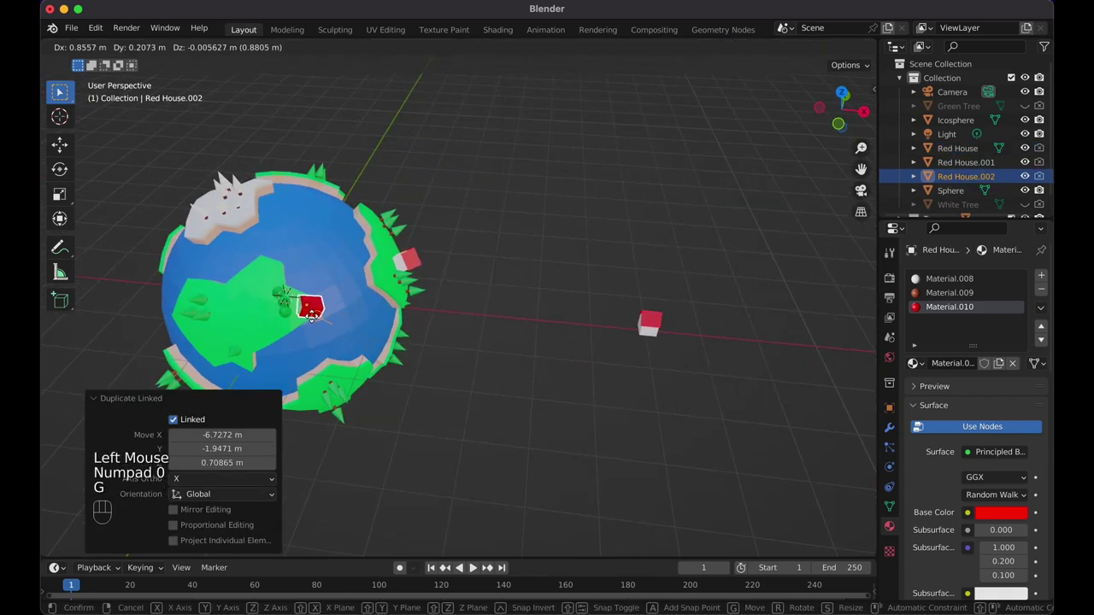
{"action": "left_click", "coordinate": [246, 342]}
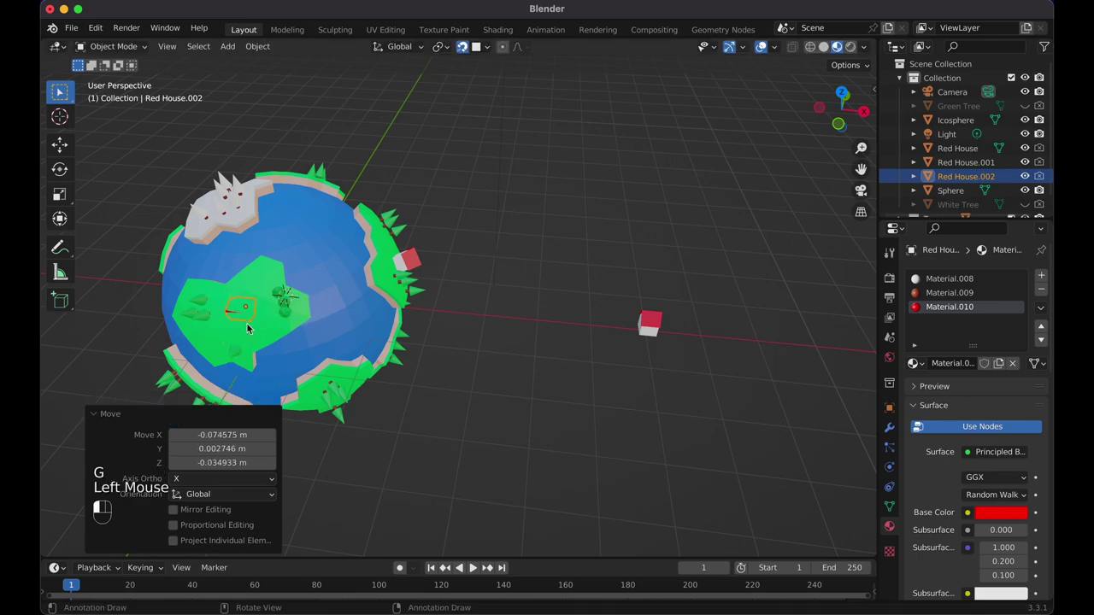
{"action": "middle_click_drag", "start_coordinate": [245, 342], "coordinate": [380, 318]}
{"action": "key", "text": "g"}
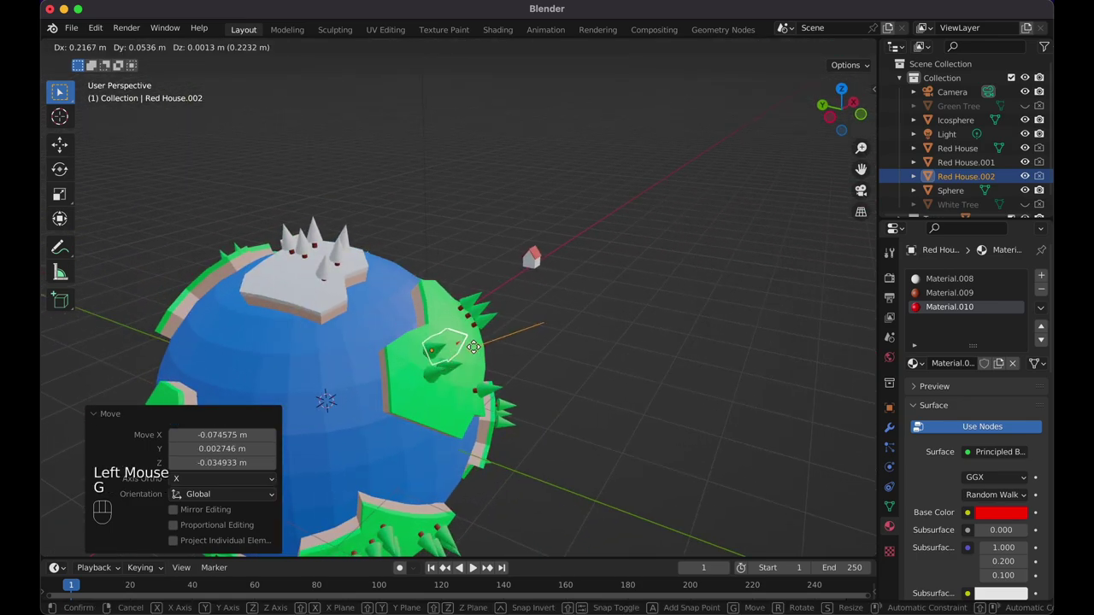
{"action": "left_click", "coordinate": [505, 332]}
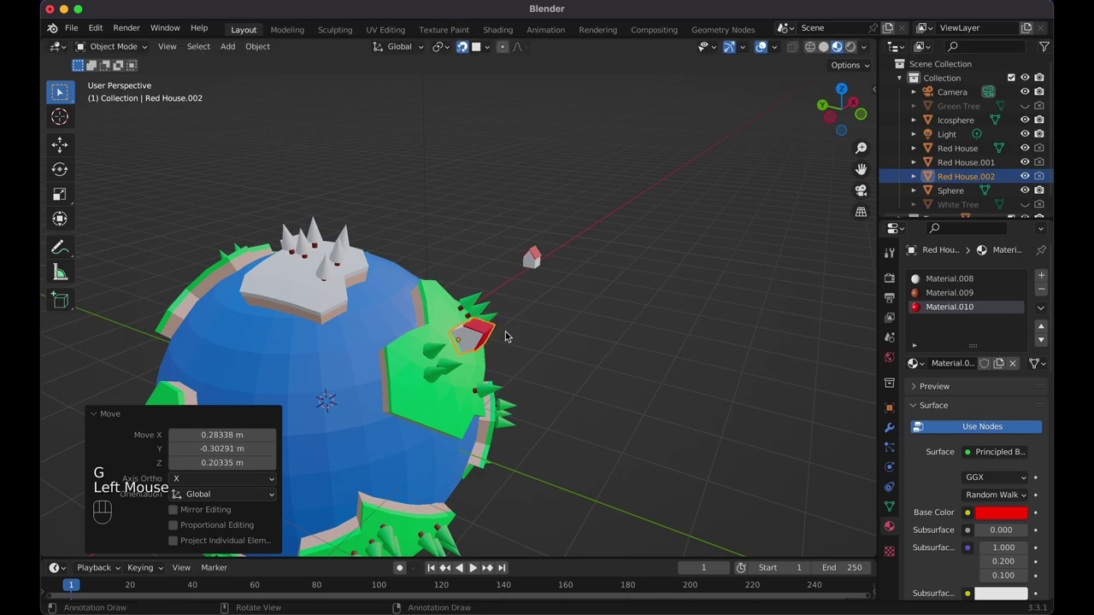
Make an independent duplicate of the original Red House and offset it along the global X axis toward the planet.
{"action": "scroll", "coordinate": [505, 333], "scroll_direction": "right", "scroll_amount": 10}
{"action": "scroll", "coordinate": [505, 333], "scroll_direction": "up", "scroll_amount": 3}
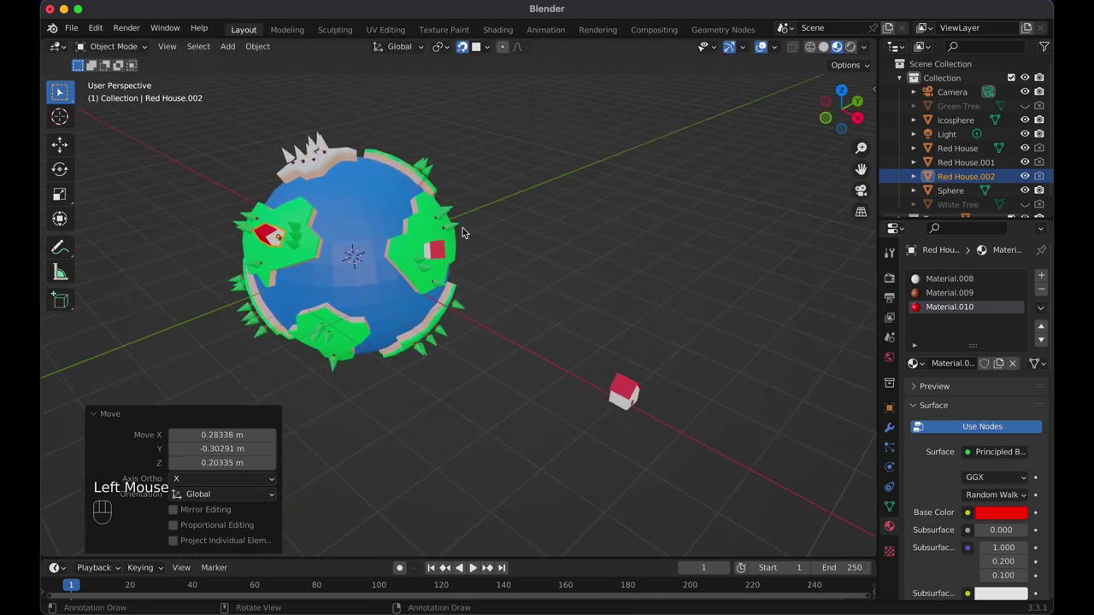
{"action": "scroll", "coordinate": [463, 229], "scroll_direction": "up", "scroll_amount": 4}
{"action": "scroll", "coordinate": [462, 229], "scroll_direction": "up", "scroll_amount": 4, "text": "shift"}
{"action": "scroll", "coordinate": [463, 229], "scroll_direction": "up", "scroll_amount": 3}
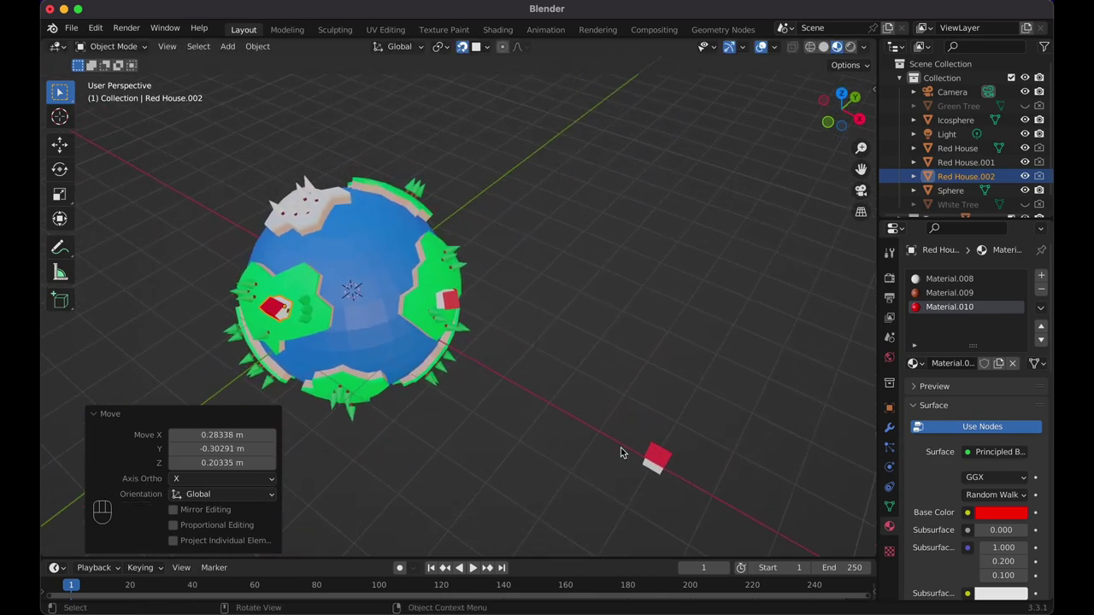
{"action": "left_click", "coordinate": [652, 455]}
{"action": "scroll", "coordinate": [653, 454], "scroll_direction": "down", "scroll_amount": 5}
{"action": "scroll", "coordinate": [652, 456], "scroll_direction": "down", "scroll_amount": 2, "text": "shift"}
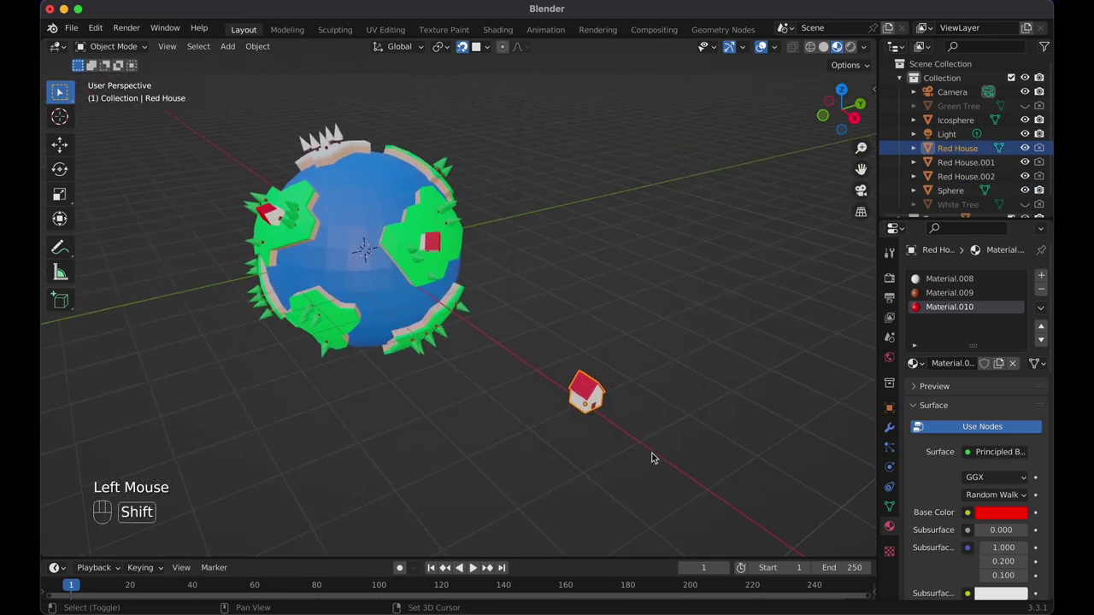
{"action": "key", "text": "shift+d"}
{"action": "key", "text": "g"}
{"action": "key", "text": "x"}
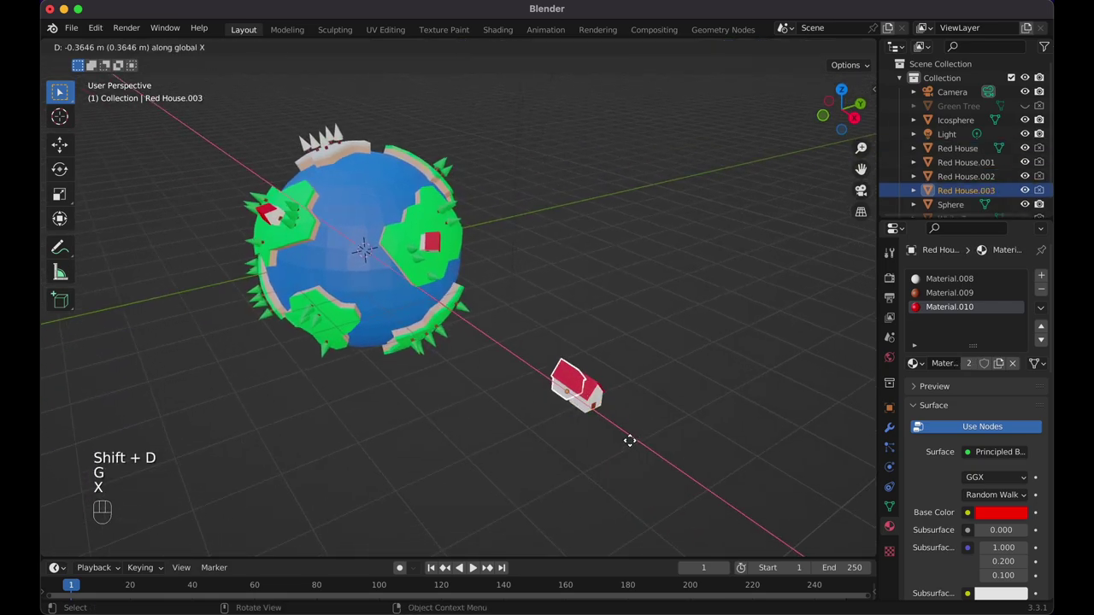
{"action": "left_click", "coordinate": [619, 436]}
{"action": "left_click", "coordinate": [553, 370]}
Replace the duplicate's red roof material with a new orange one, base color H 0.017, S 0.976, V 0.800.
{"action": "scroll", "coordinate": [553, 362], "scroll_direction": "up", "scroll_amount": 5}
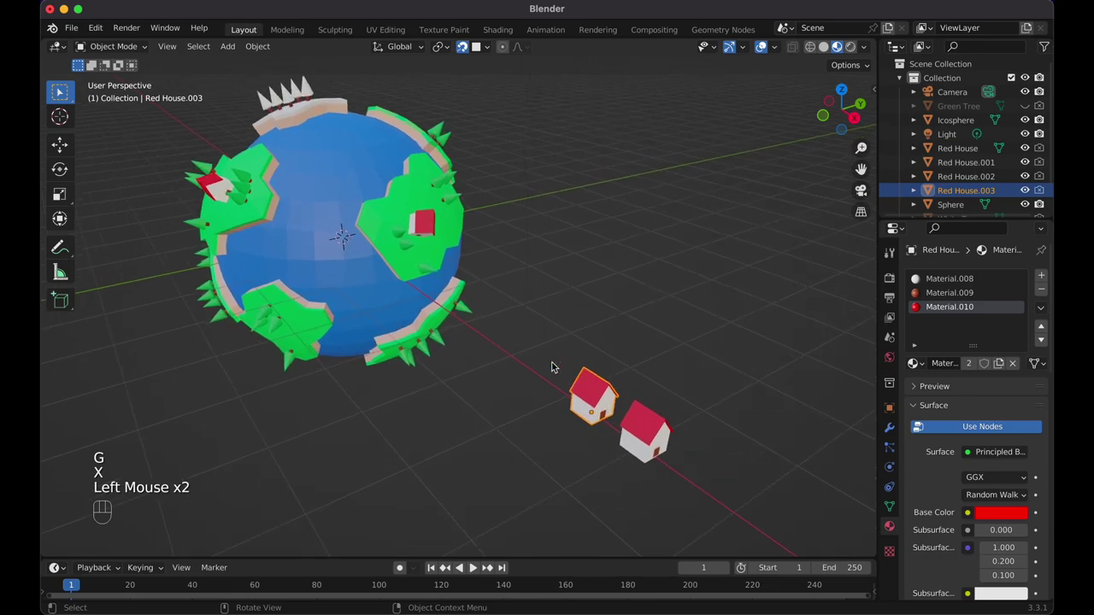
{"action": "key", "text": "Tab"}
{"action": "scroll", "coordinate": [661, 385], "scroll_direction": "up", "scroll_amount": 3}
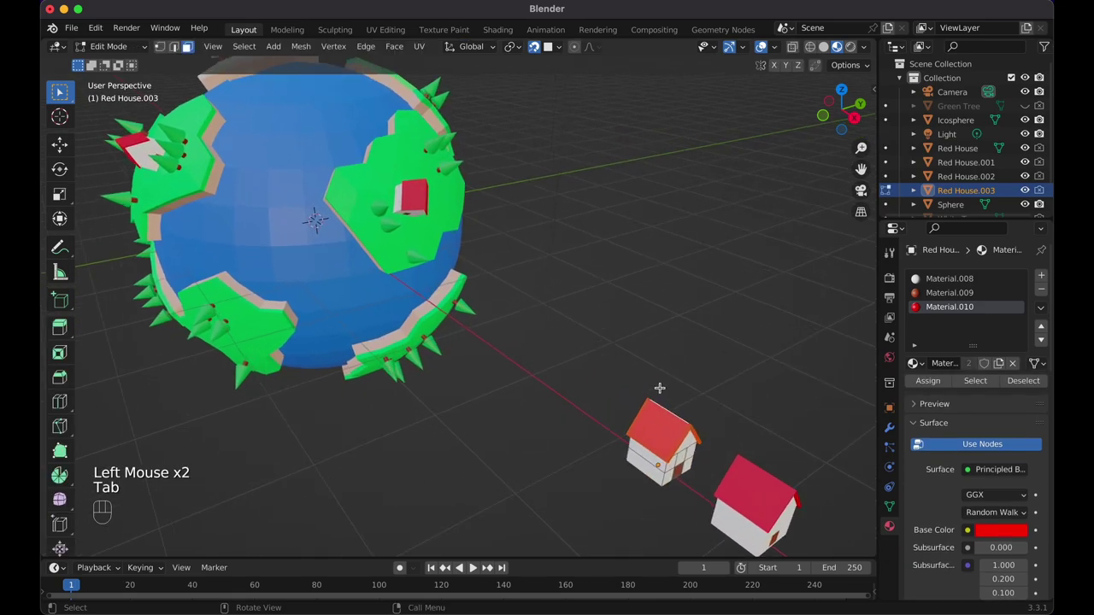
{"action": "scroll", "coordinate": [660, 386], "scroll_direction": "down", "scroll_amount": 3, "text": "shift"}
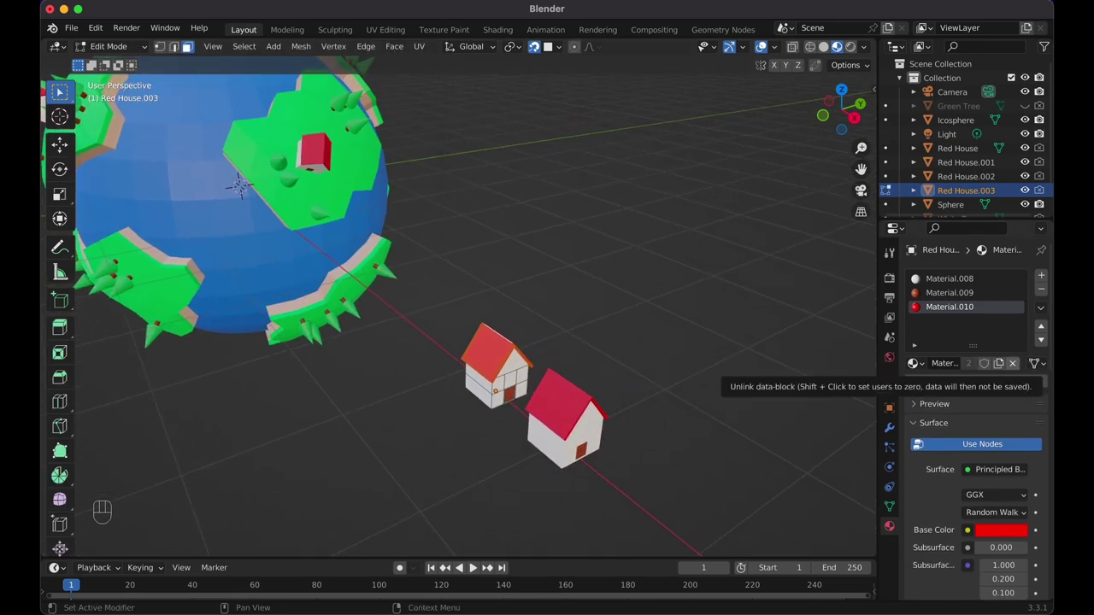
{"action": "left_click", "coordinate": [1013, 364]}
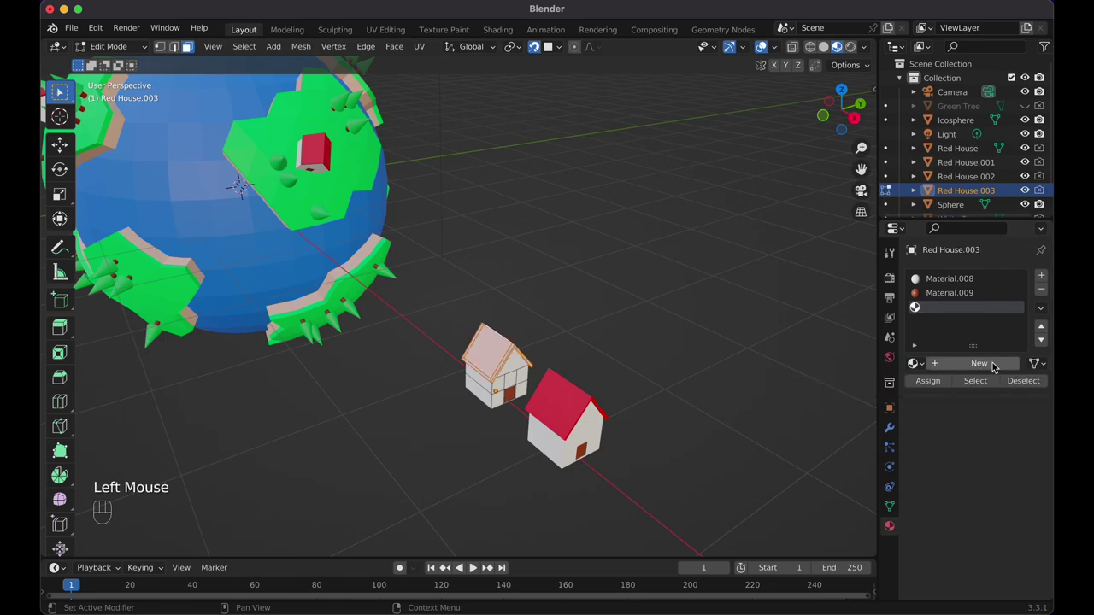
{"action": "left_click", "coordinate": [980, 364]}
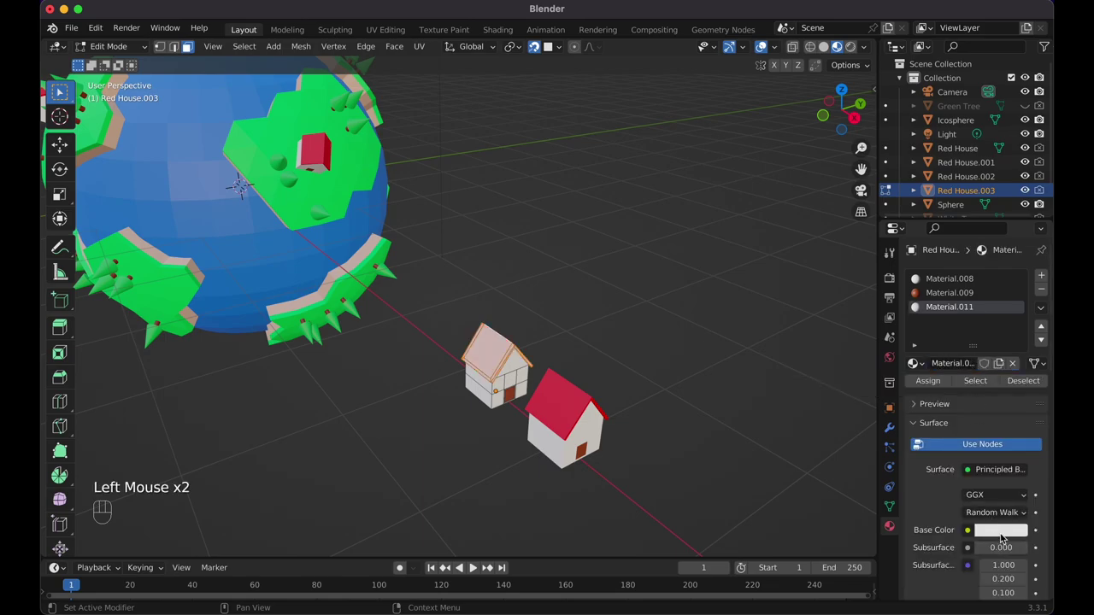
{"action": "left_click", "coordinate": [1003, 532]}
{"action": "left_click", "coordinate": [942, 420]}
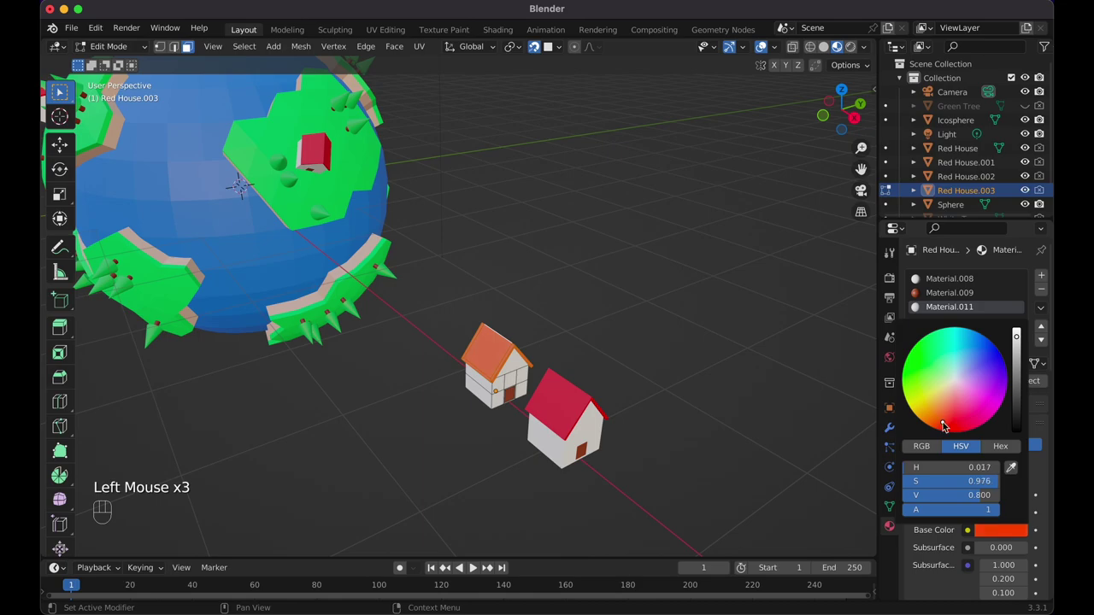
{"action": "key", "text": "Tab"}
Rename the orange-roofed house object as Orange House.
{"action": "scroll", "coordinate": [634, 331], "scroll_direction": "left", "scroll_amount": 5}
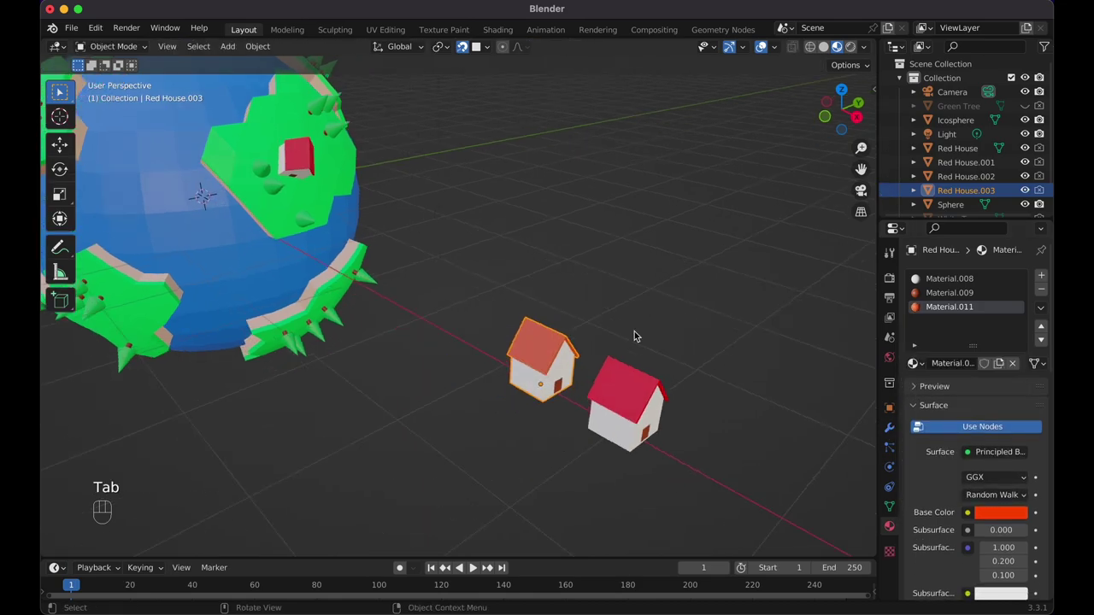
{"action": "left_click", "coordinate": [945, 193]}
{"action": "double_click", "coordinate": [944, 193]}
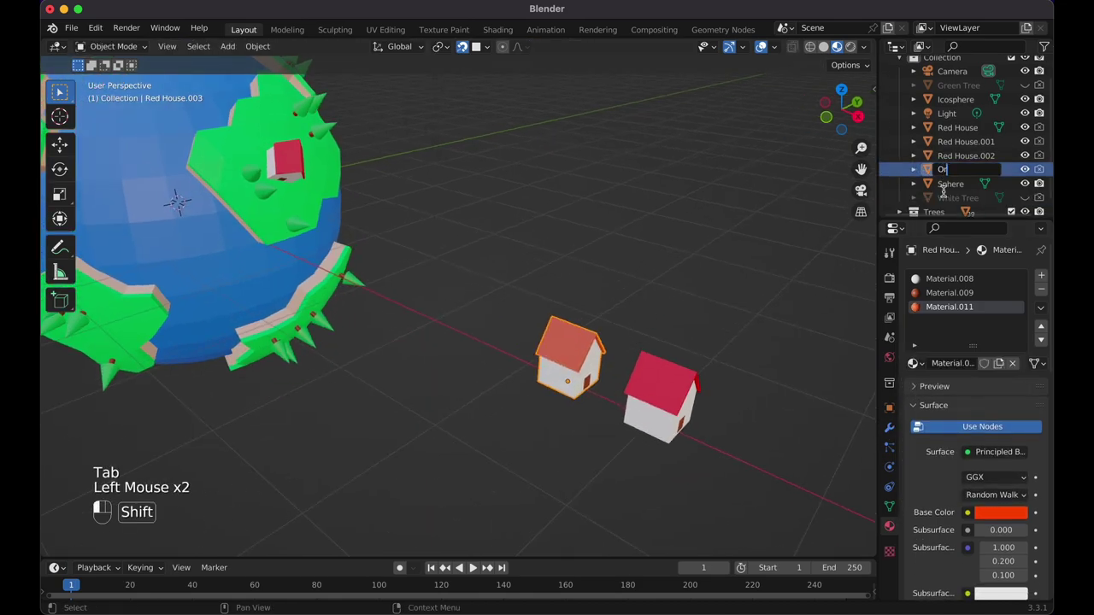
{"action": "type", "text": "Orange House"}
{"action": "key", "text": "Return"}
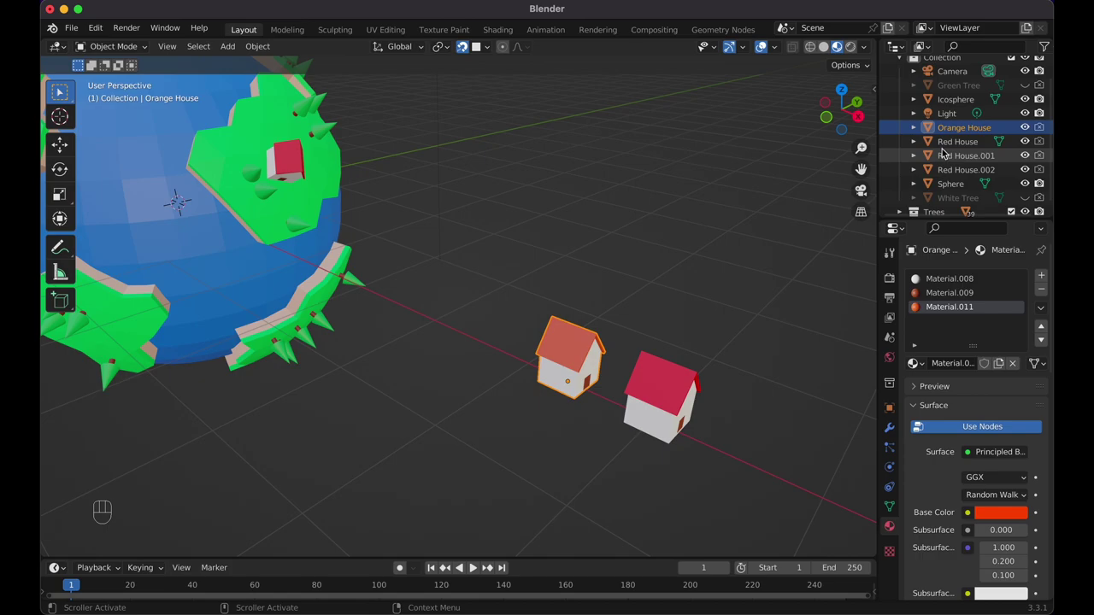
Enable rendering of Red House.001 and Red House.002, and place a linked duplicate of Orange House about -0.78 m in X, -0.56 m in Y and 0.23 m in Z away.
{"action": "left_click", "coordinate": [1040, 170]}
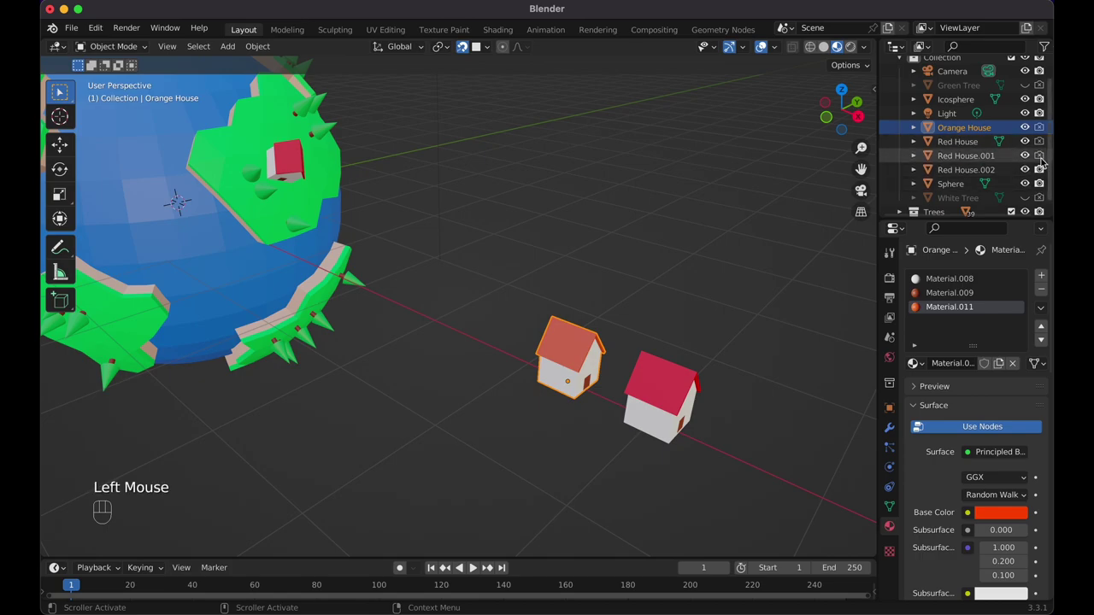
{"action": "left_click", "coordinate": [1040, 157]}
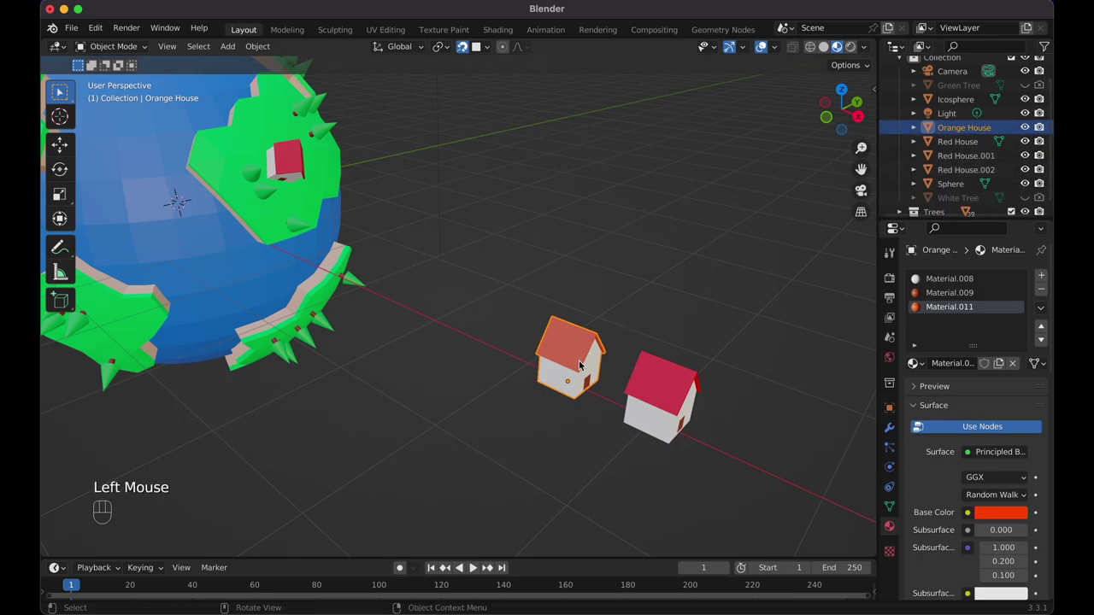
{"action": "key", "text": "alt+d"}
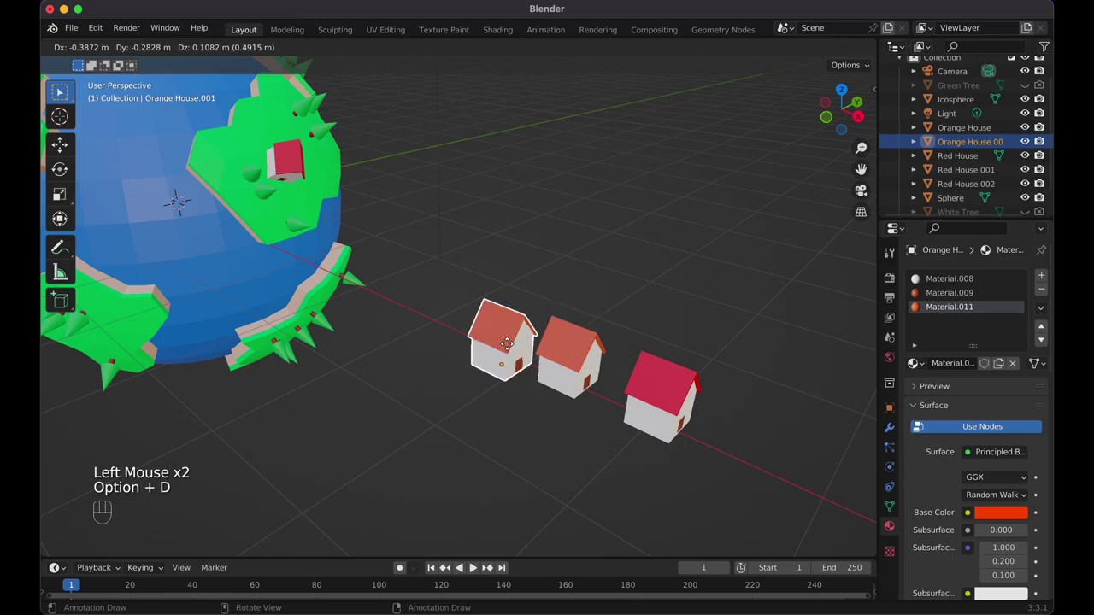
{"action": "left_click", "coordinate": [449, 330]}
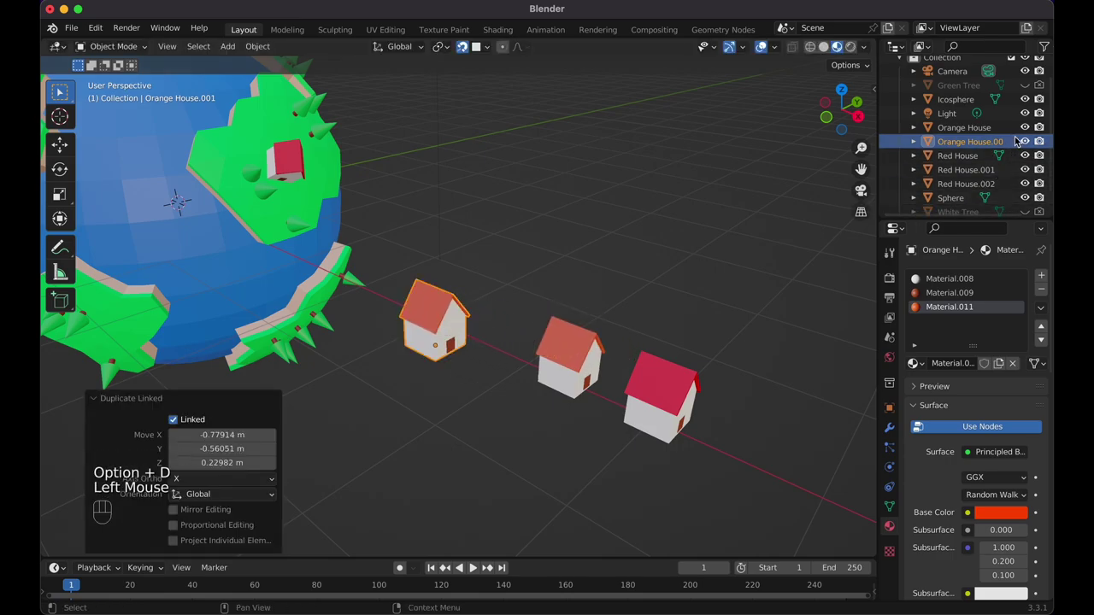
Hide the original Orange House and the original Red House in both the viewport and renders.
{"action": "left_click", "coordinate": [987, 128]}
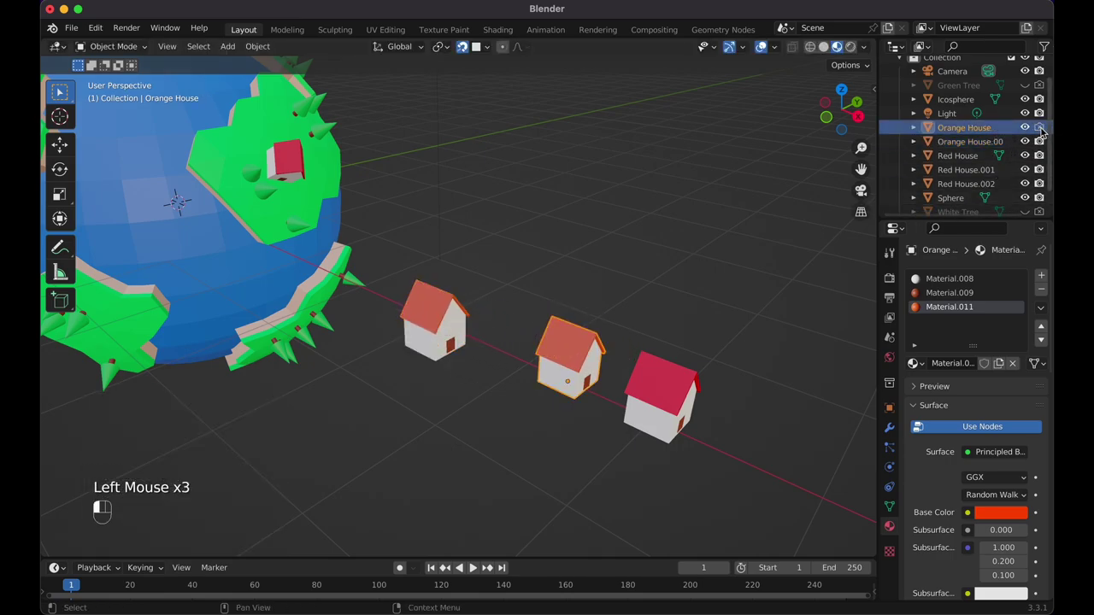
{"action": "left_click", "coordinate": [1025, 128]}
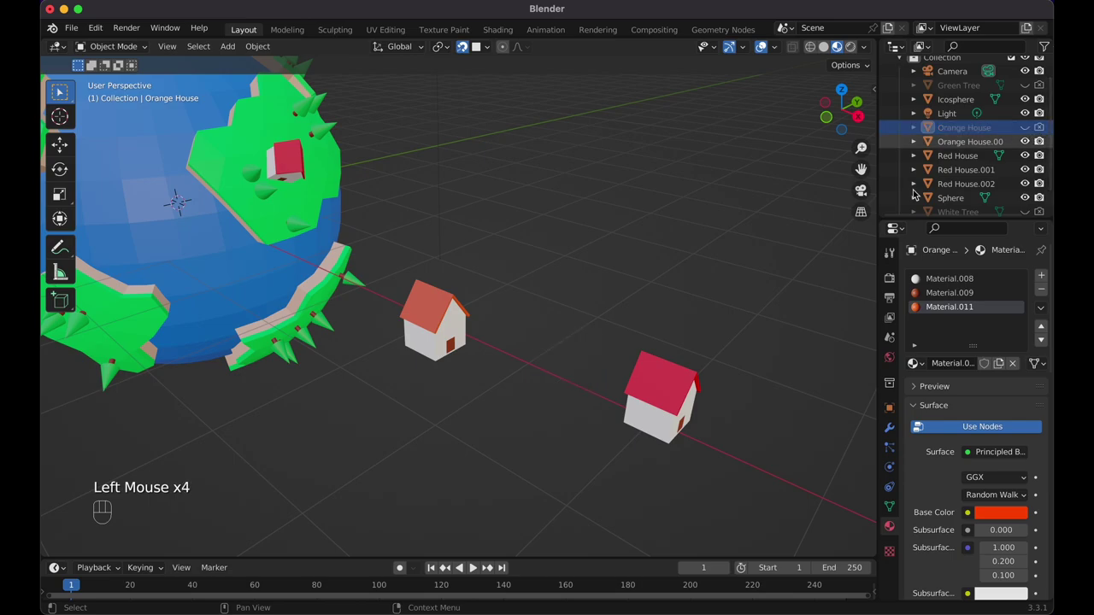
{"action": "left_click", "coordinate": [668, 404]}
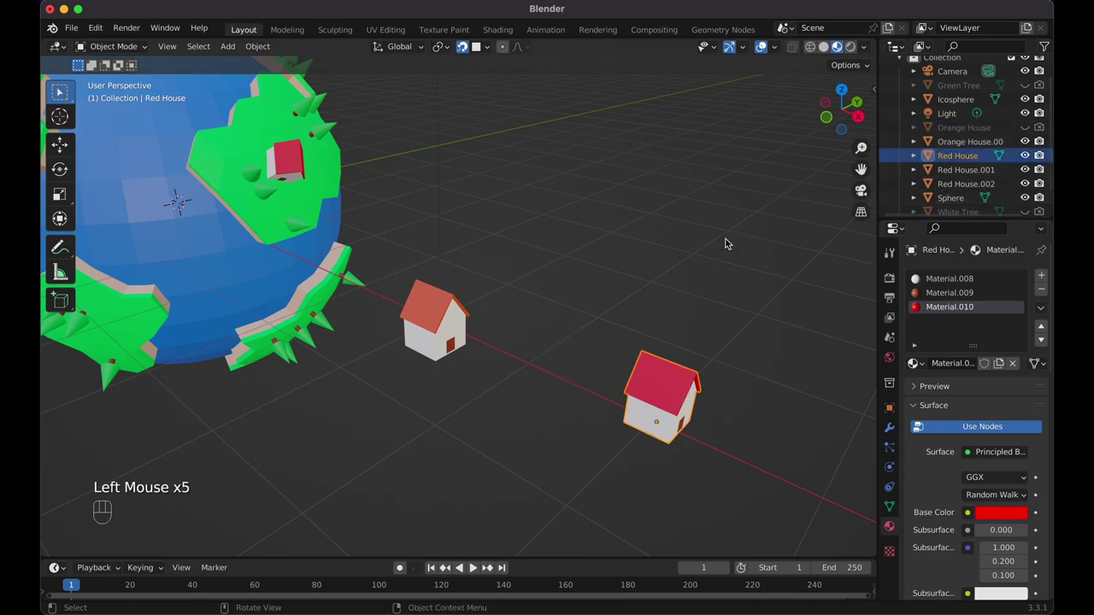
{"action": "left_click", "coordinate": [1025, 155]}
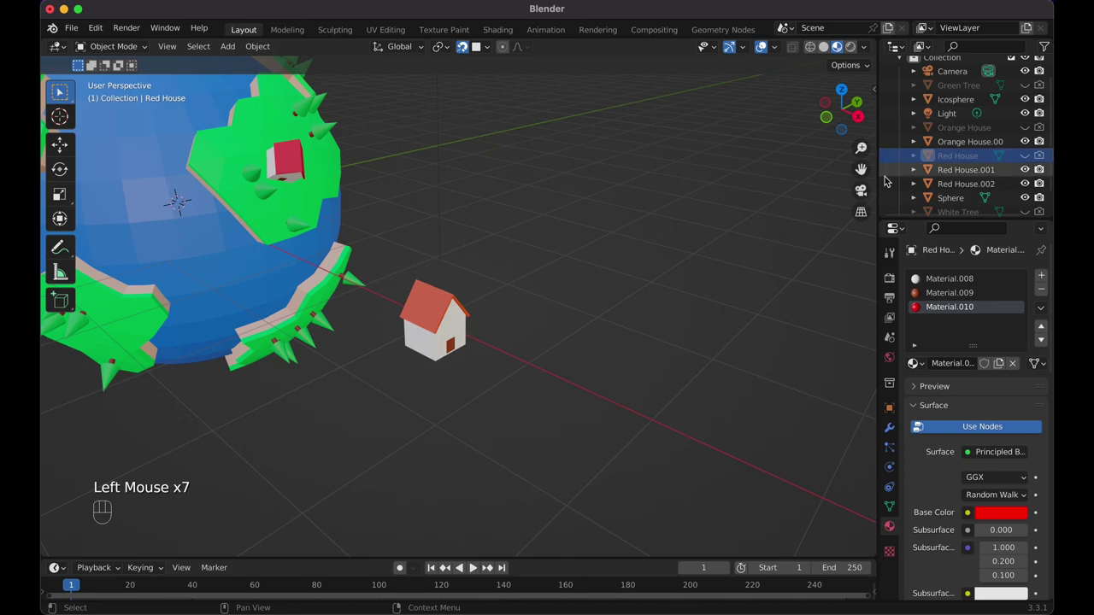
Snap the orange house copy onto the lower front continent, moving it about -3.73 m in X, -0.89 m in Y and -0.95 m in Z.
{"action": "scroll", "coordinate": [703, 227], "scroll_direction": "left", "scroll_amount": 5}
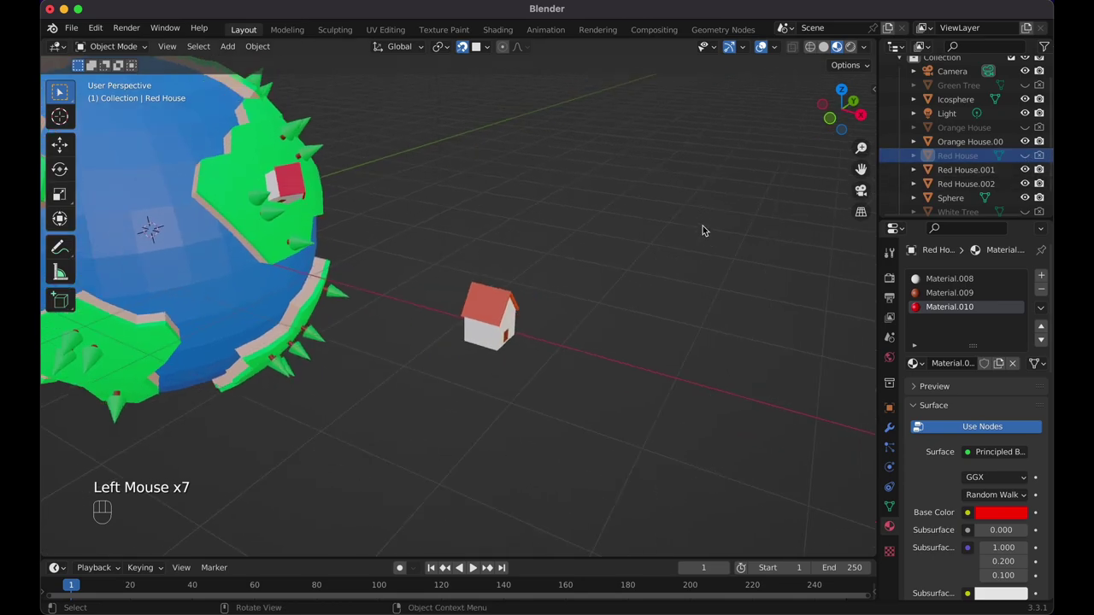
{"action": "left_click_drag", "start_coordinate": [468, 299], "coordinate": [551, 381]}
{"action": "scroll", "coordinate": [551, 381], "scroll_direction": "right", "scroll_amount": 5}
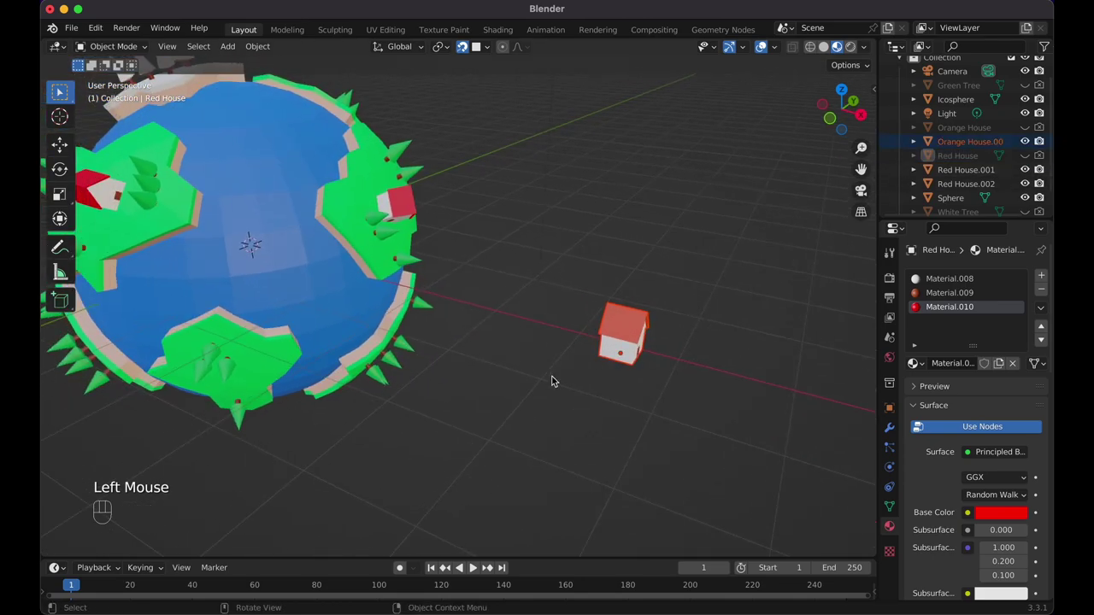
{"action": "key", "text": "KP_0"}
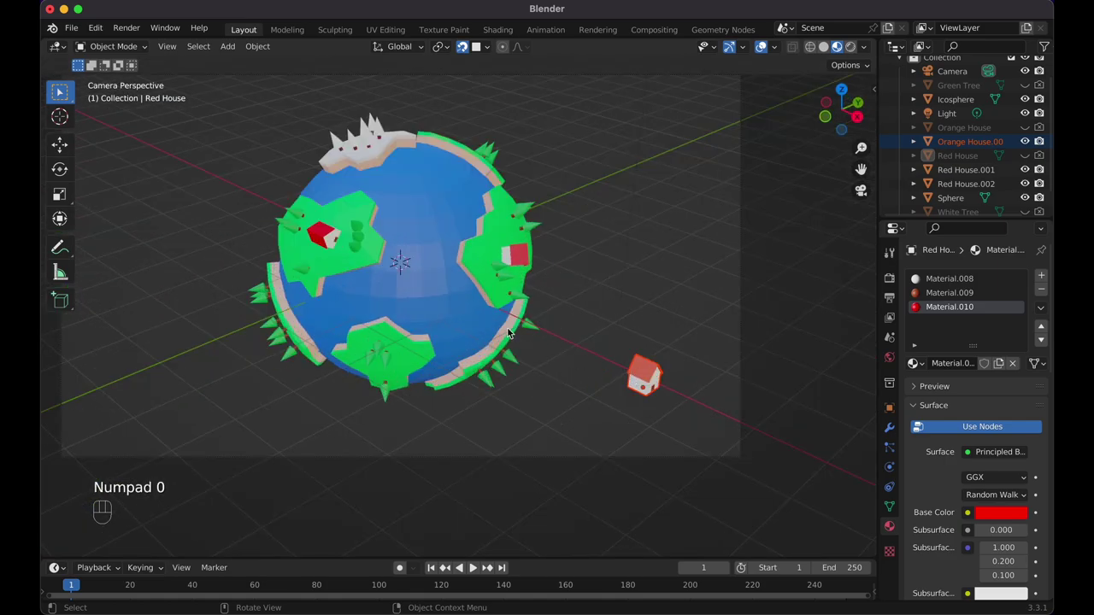
{"action": "scroll", "coordinate": [459, 342], "scroll_direction": "right", "scroll_amount": 5}
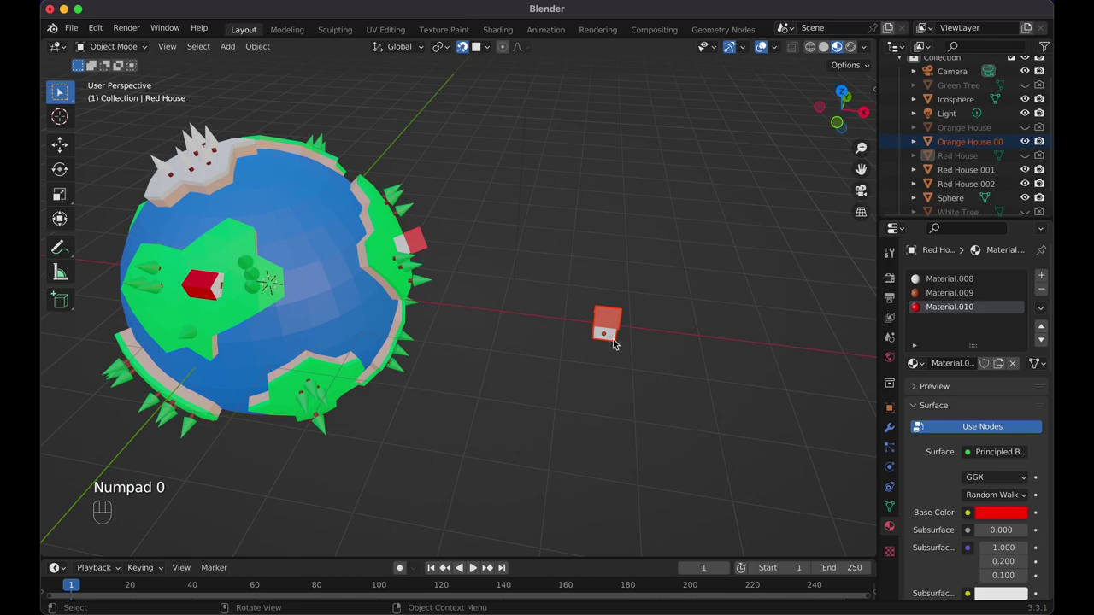
{"action": "key", "text": "g"}
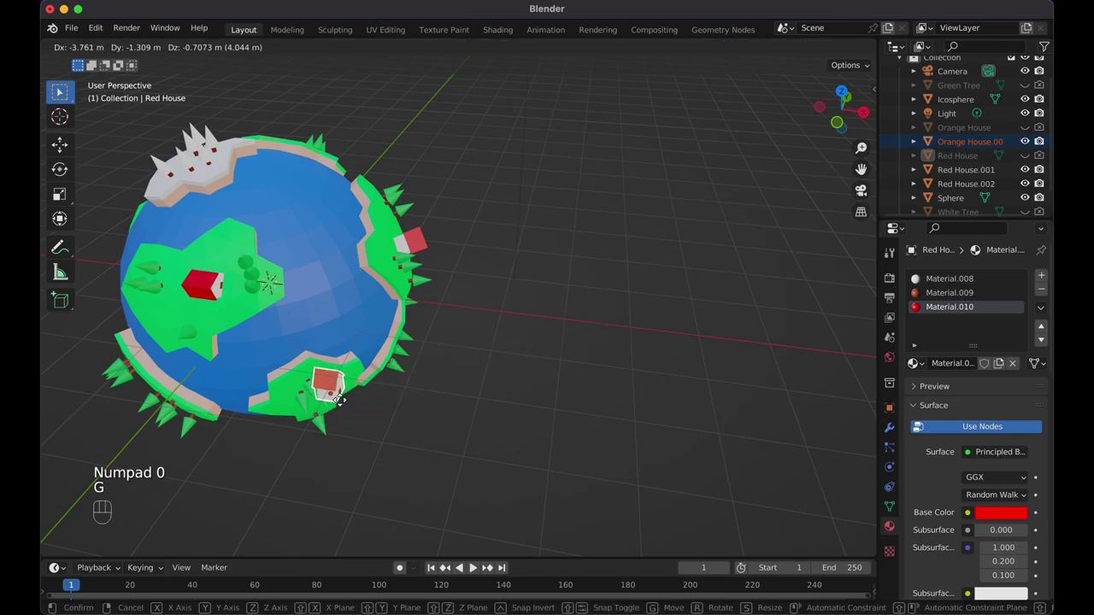
{"action": "key", "text": "ctrl"}
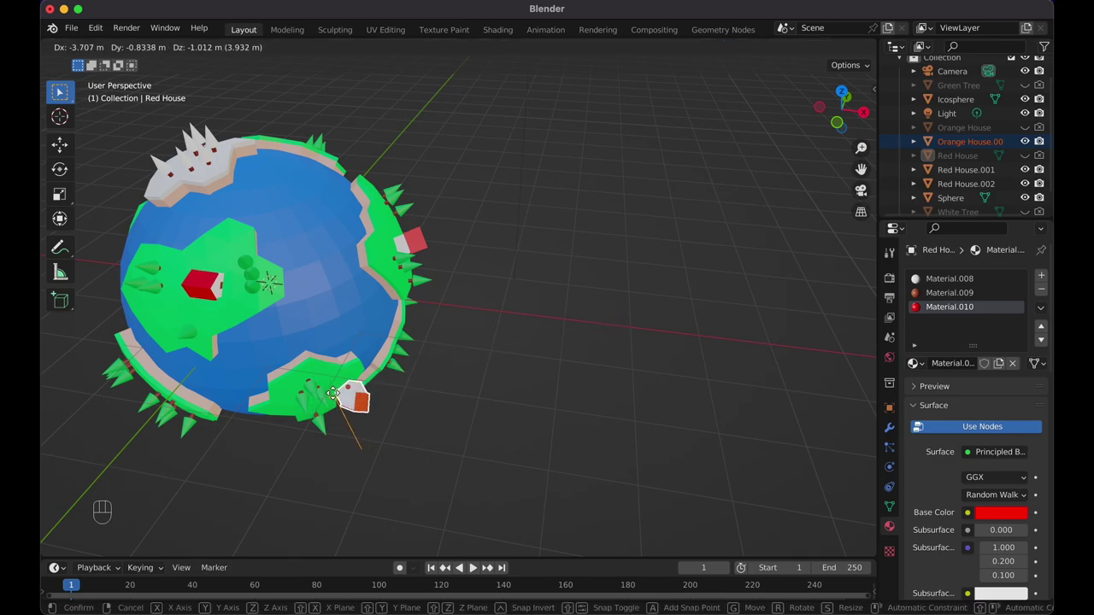
{"action": "left_click", "coordinate": [333, 394]}
Shift the orange house across its continent by about -0.17 m in X, -0.15 m in Y and -0.015 m in Z.
{"action": "scroll", "coordinate": [407, 405], "scroll_direction": "right", "scroll_amount": 10}
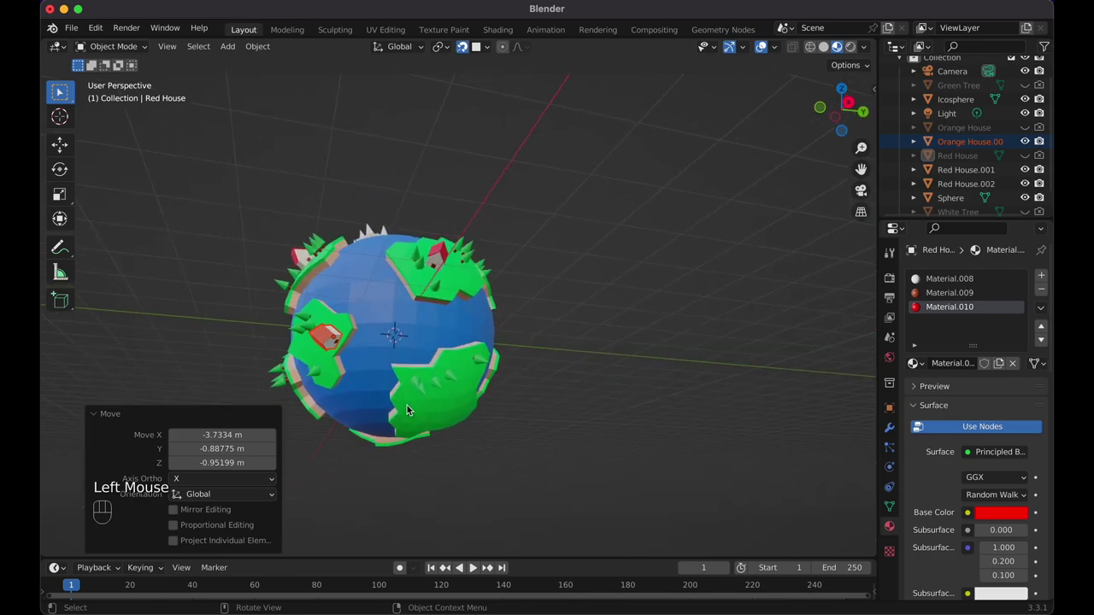
{"action": "key", "text": "g"}
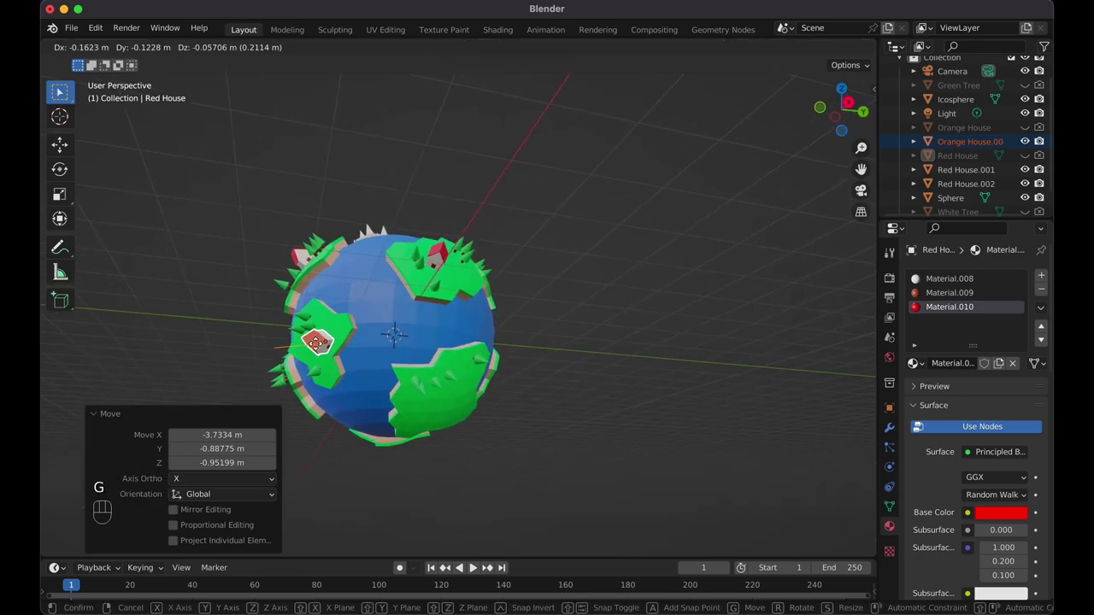
{"action": "left_click", "coordinate": [316, 342]}
Place a linked duplicate of the orange house on the neighbouring lower continent, offset about -0.13 m in X, 2.70 m in Y and -0.43 m in Z.
{"action": "scroll", "coordinate": [405, 323], "scroll_direction": "down", "scroll_amount": 5}
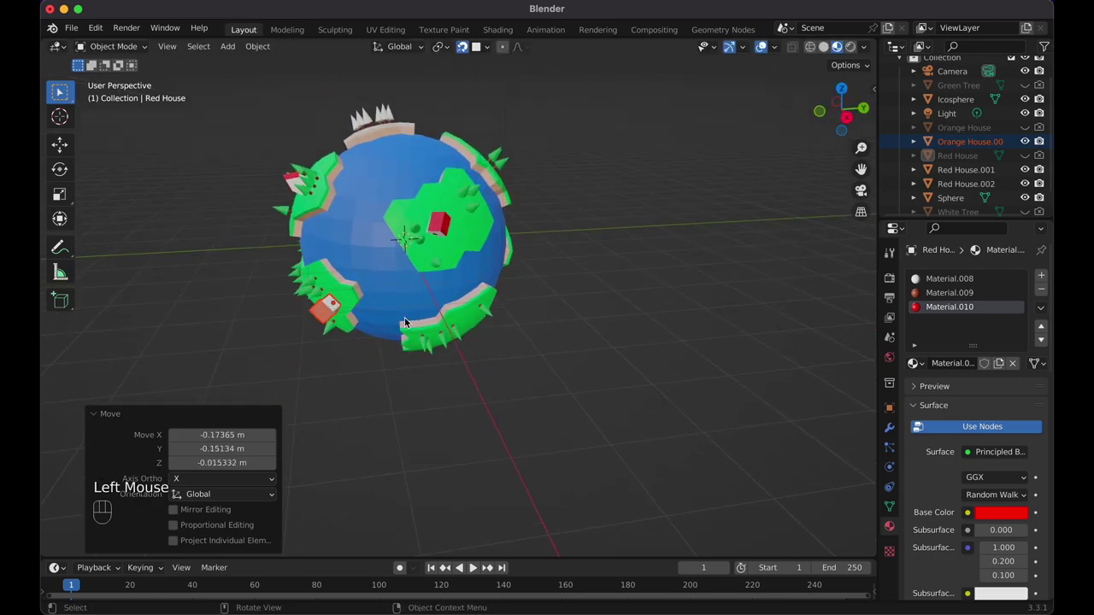
{"action": "key", "text": "alt+d"}
{"action": "left_click", "coordinate": [512, 326]}
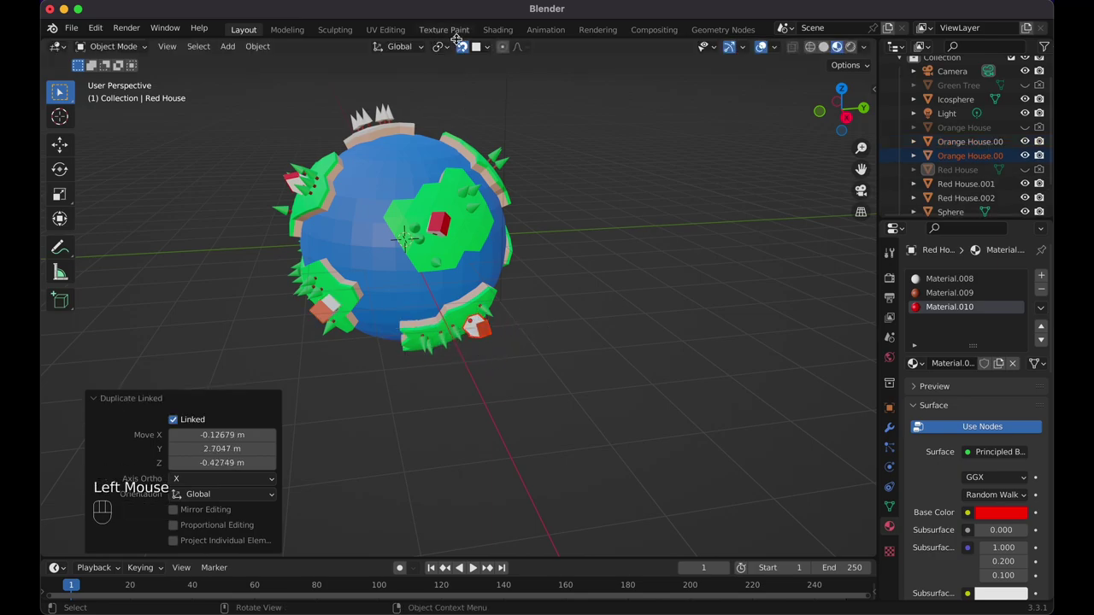
Rotate the orange house on the lower front continent 136° about its local Z axis.
{"action": "left_click", "coordinate": [479, 336]}
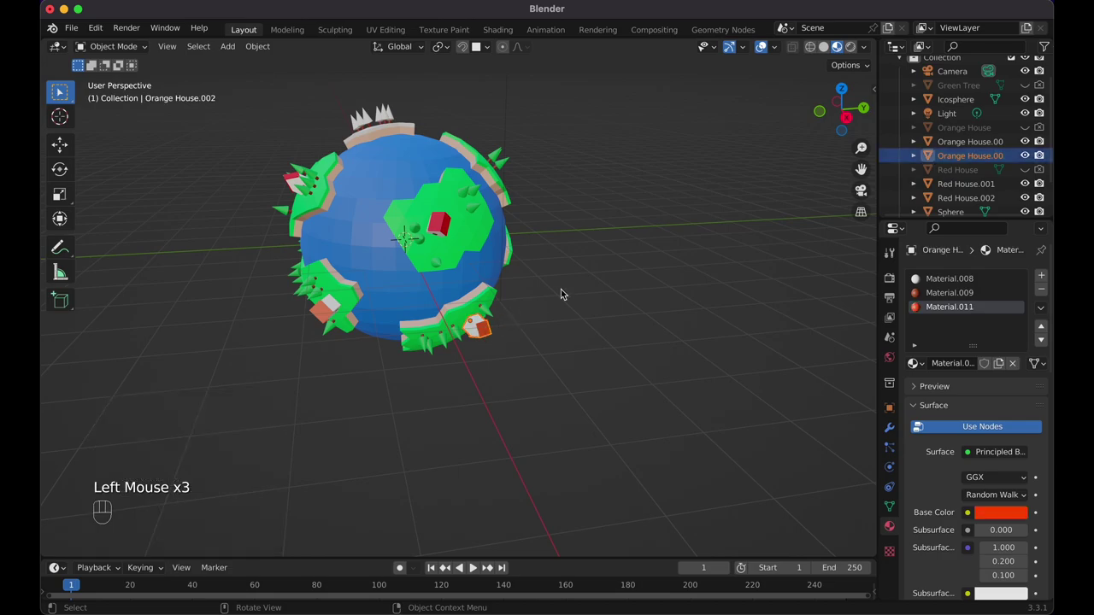
{"action": "key", "text": "r"}
{"action": "key", "text": "z"}
{"action": "key", "text": "z"}
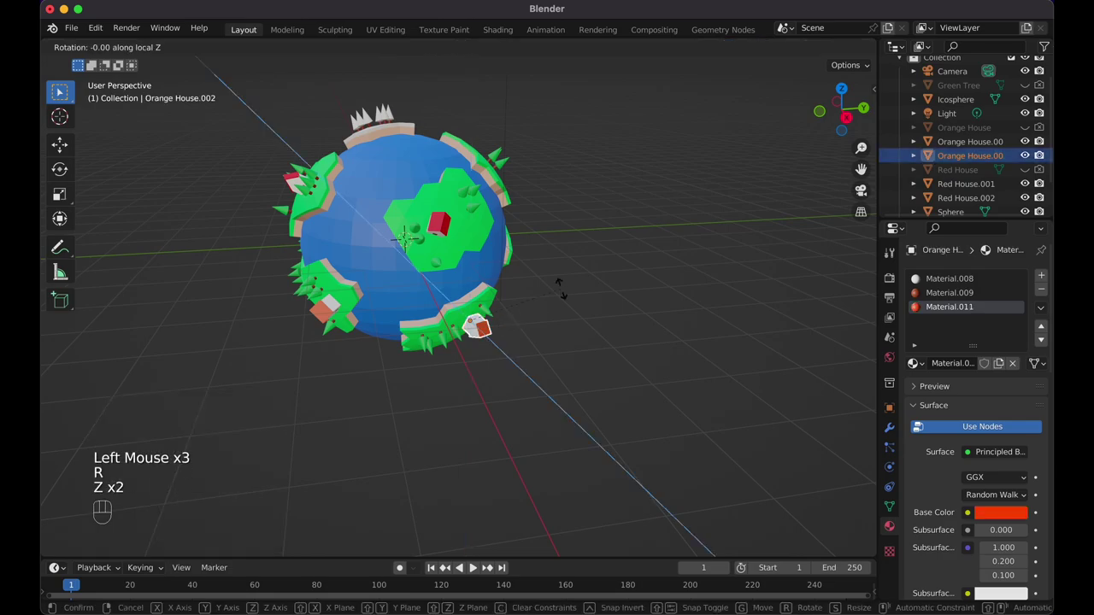
{"action": "left_click", "coordinate": [442, 308]}
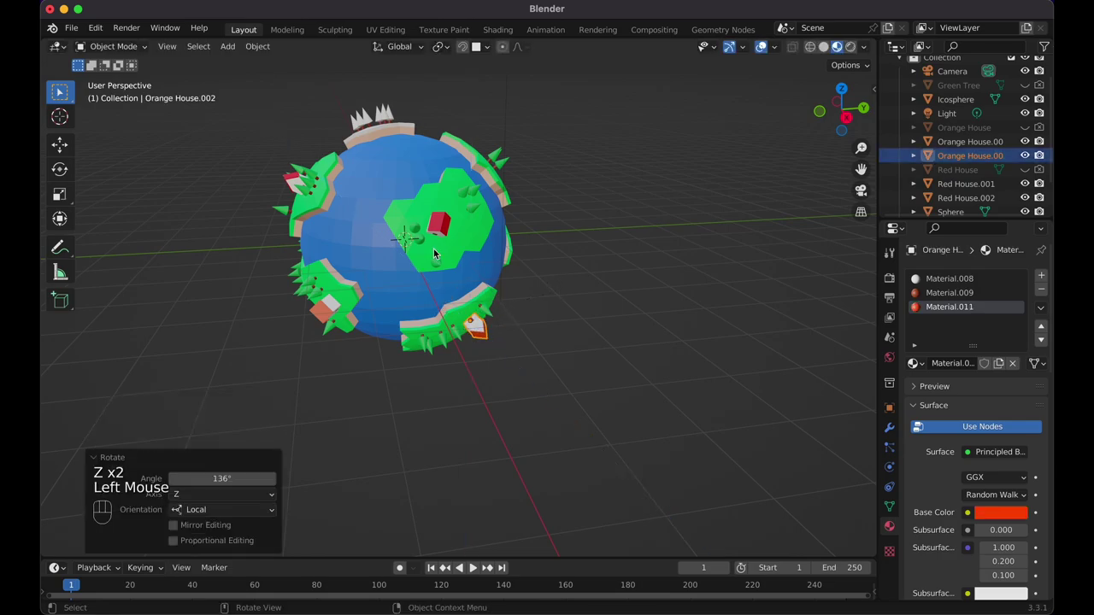
Move the red house on the front green continent by about -0.03 m in X, 0.11 m in Y and 0.24 m in Z.
{"action": "left_click", "coordinate": [438, 224]}
{"action": "scroll", "coordinate": [439, 221], "scroll_direction": "up", "scroll_amount": 5}
{"action": "scroll", "coordinate": [439, 221], "scroll_direction": "up", "scroll_amount": 5}
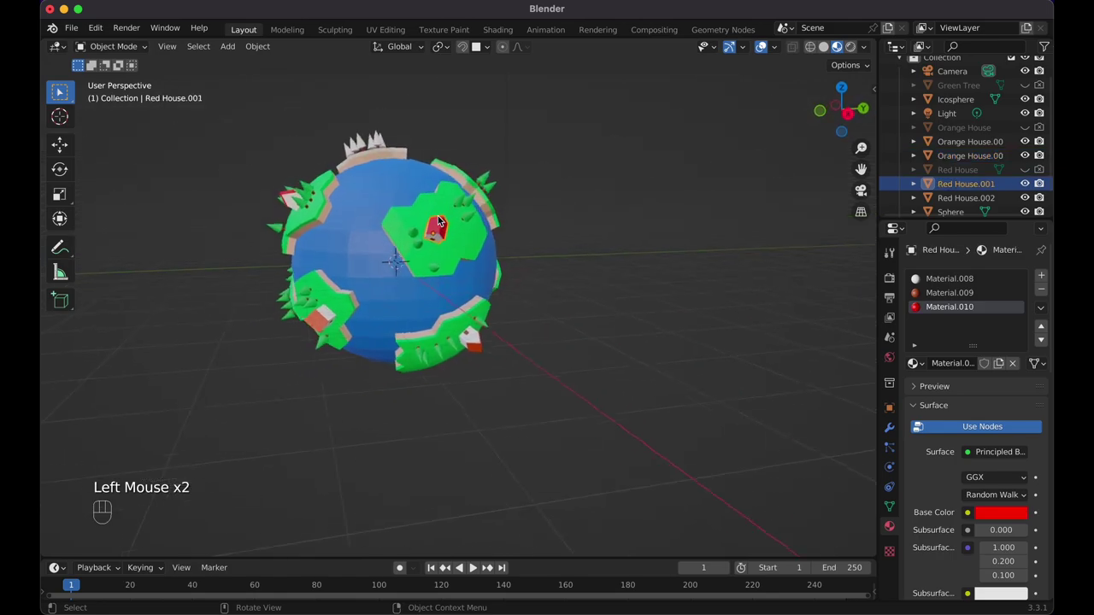
{"action": "key", "text": "g"}
{"action": "key", "text": "g"}
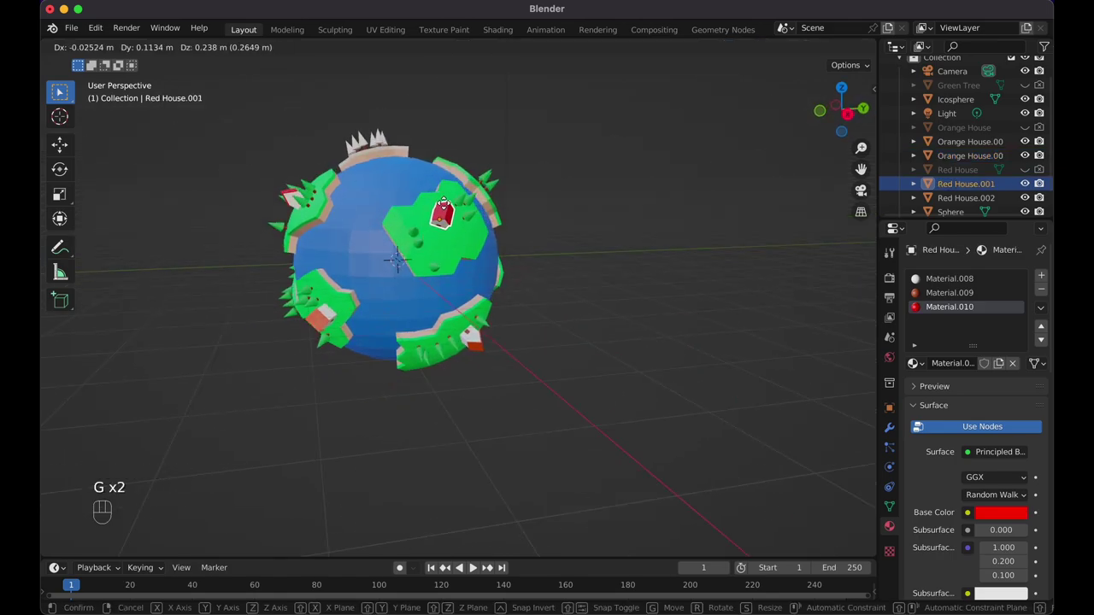
{"action": "left_click", "coordinate": [441, 214]}
With snapping on, seat the same red house on its continent's surface, moving it about -0.086 m in X, -0.003 m in Y and -0.02 m in Z.
{"action": "scroll", "coordinate": [461, 199], "scroll_direction": "left", "scroll_amount": 5}
{"action": "left_click", "coordinate": [497, 183]}
{"action": "scroll", "coordinate": [497, 183], "scroll_direction": "left", "scroll_amount": 10}
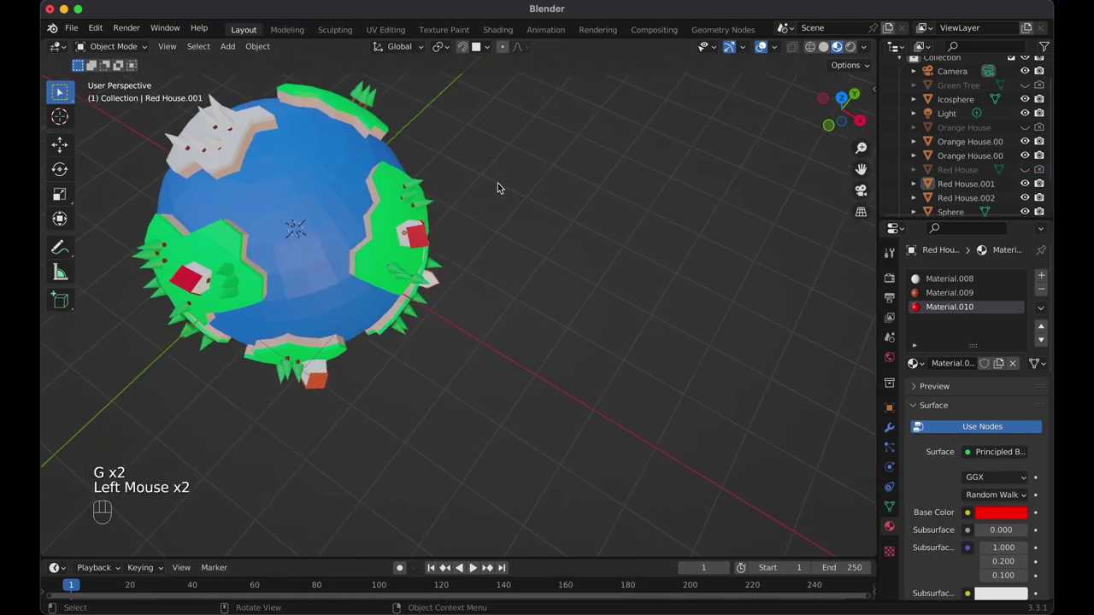
{"action": "left_click", "coordinate": [419, 255]}
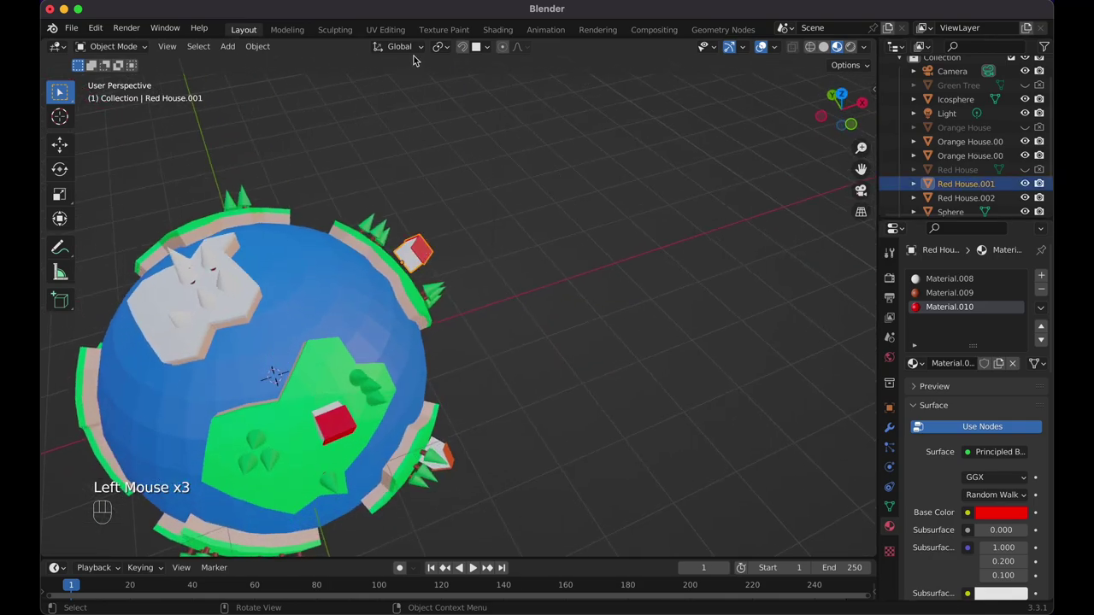
{"action": "scroll", "coordinate": [423, 153], "scroll_direction": "up", "scroll_amount": 5}
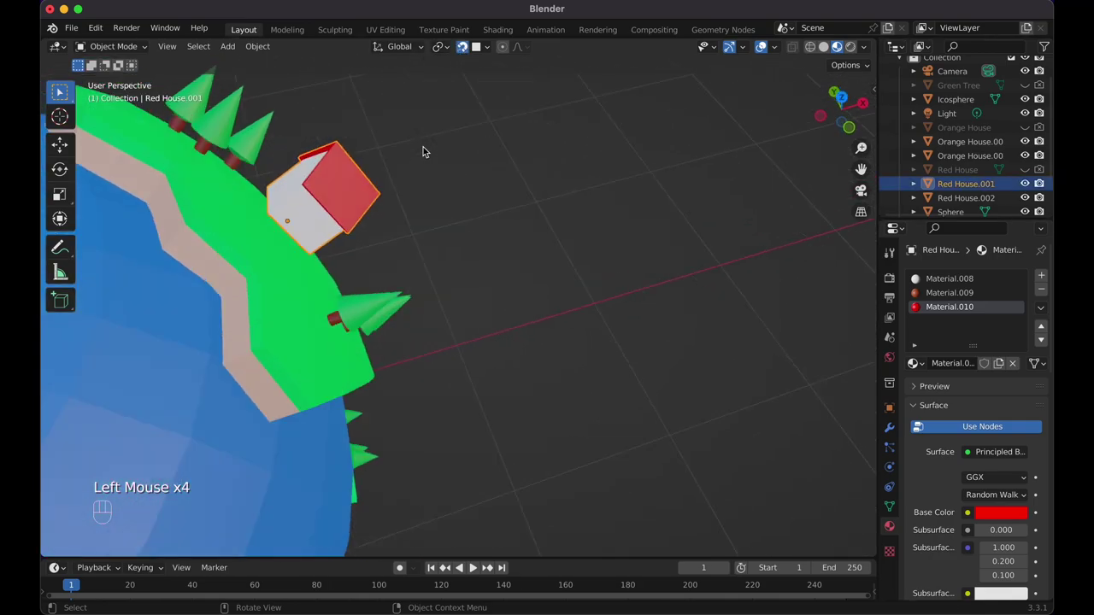
{"action": "key", "text": "g"}
{"action": "left_click", "coordinate": [408, 157]}
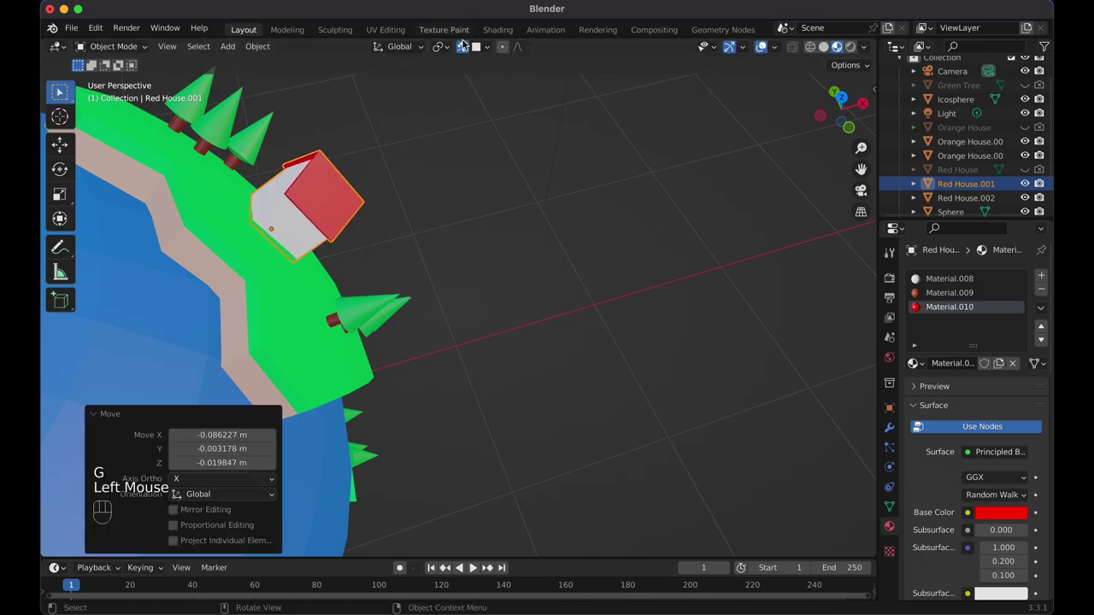
Check the planet through the camera in rendered shading, return to material preview, and save the file as low-poly-world-yt-1.blend.
{"action": "key", "text": "KP_0"}
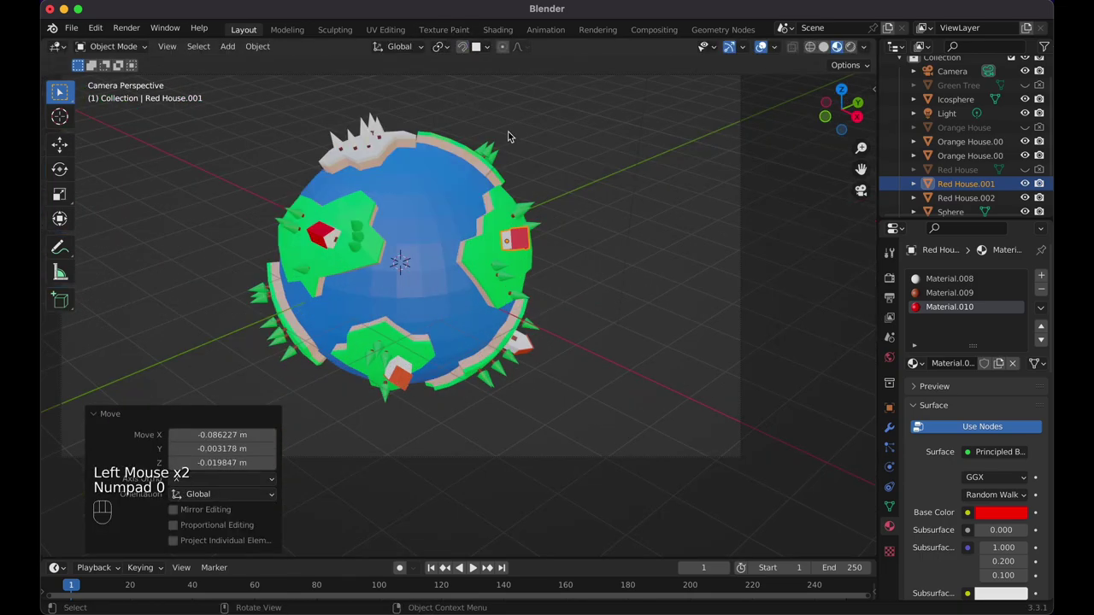
{"action": "left_click", "coordinate": [838, 47]}
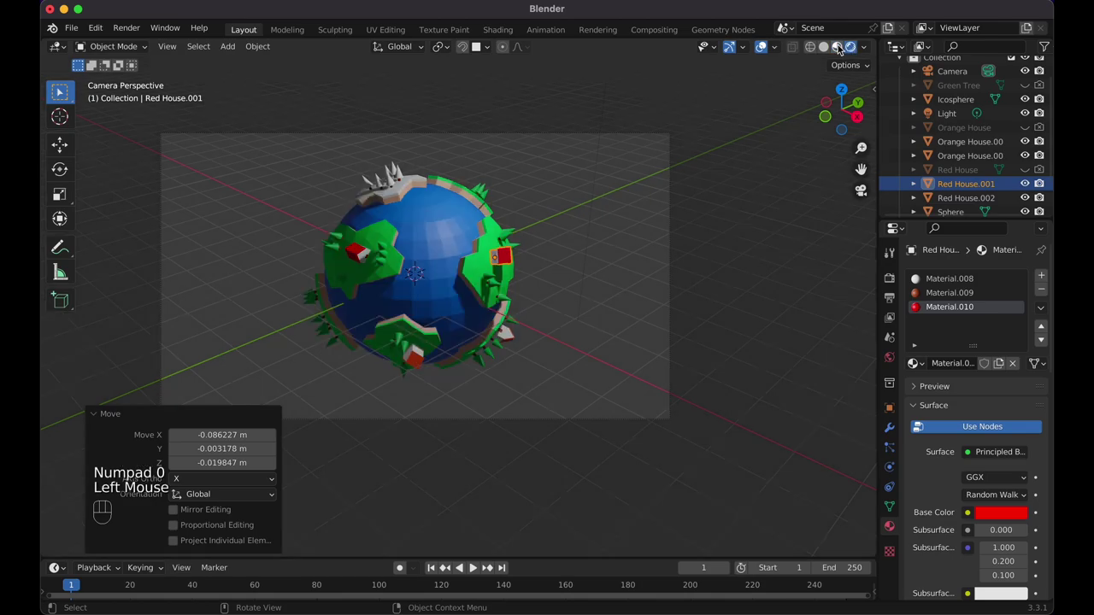
{"action": "left_click", "coordinate": [838, 47]}
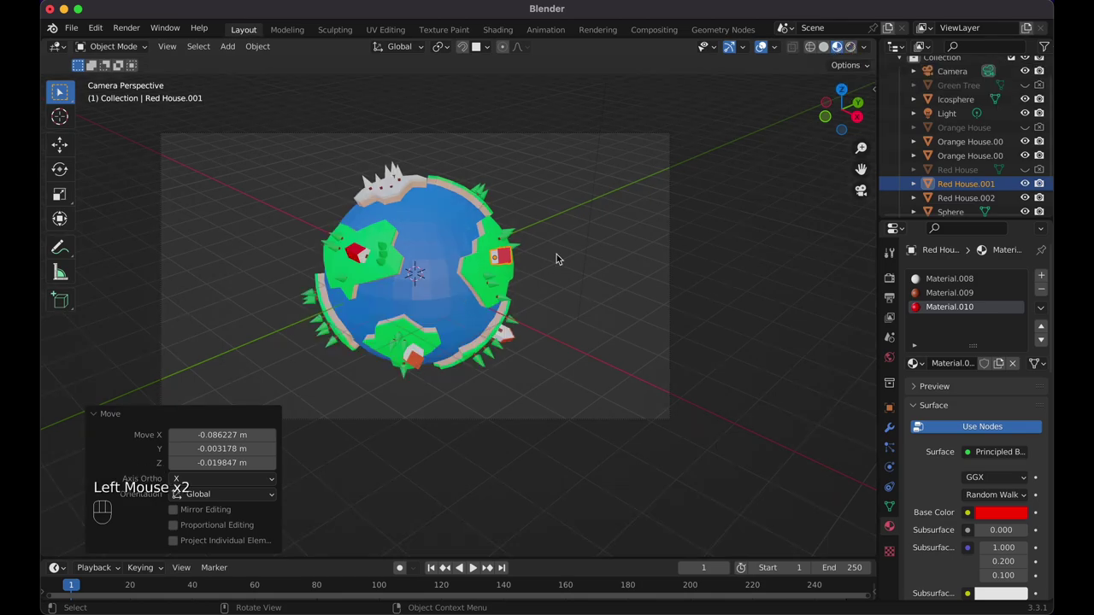
{"action": "left_click", "coordinate": [74, 29]}
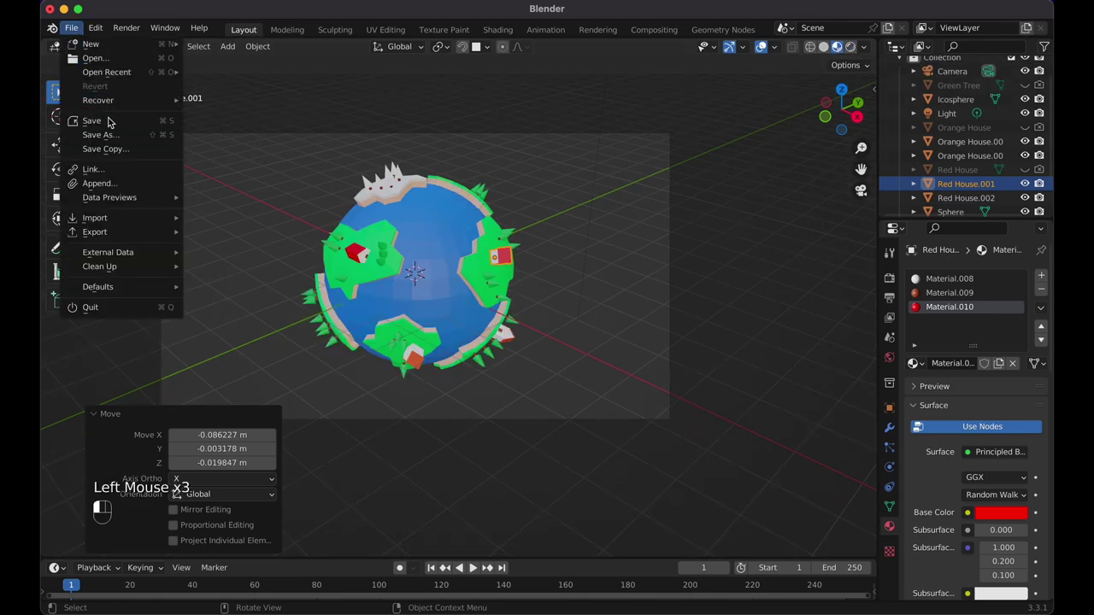
{"action": "left_click", "coordinate": [98, 132]}
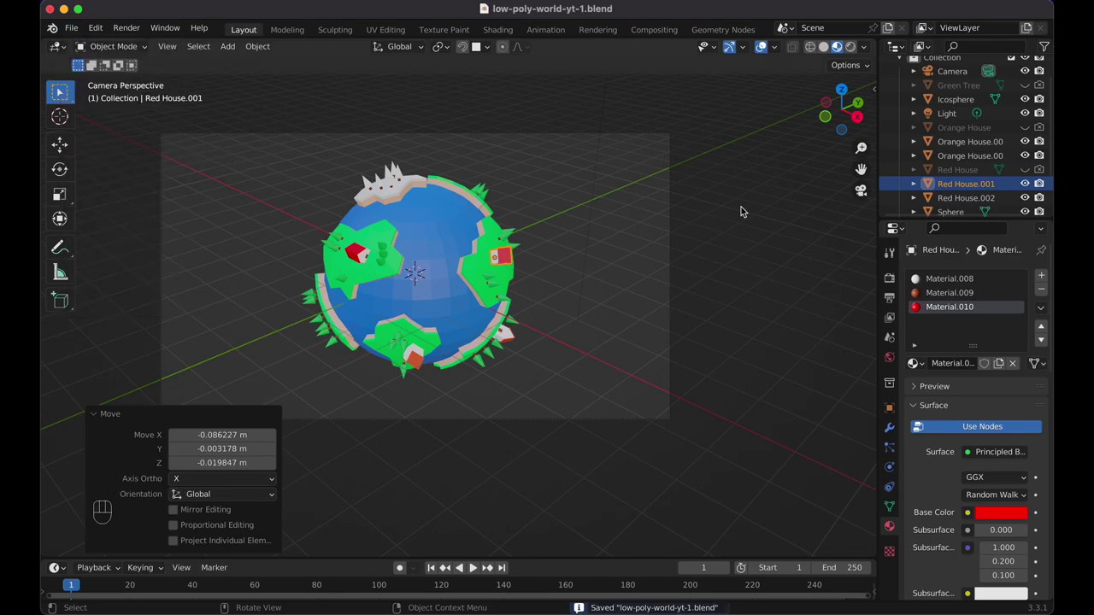
Add a 2 m cube and move it about 7.23 m along X, clear of the planet.
{"action": "scroll", "coordinate": [744, 202], "scroll_direction": "left", "scroll_amount": 3, "text": "shift"}
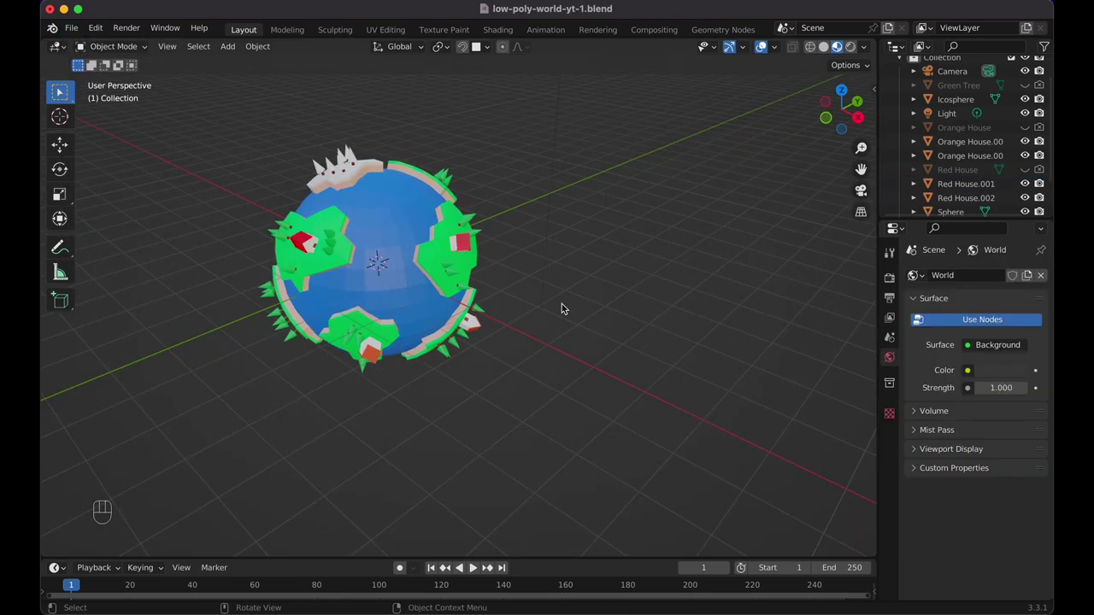
{"action": "key", "text": "shift+a"}
{"action": "left_click", "coordinate": [618, 319]}
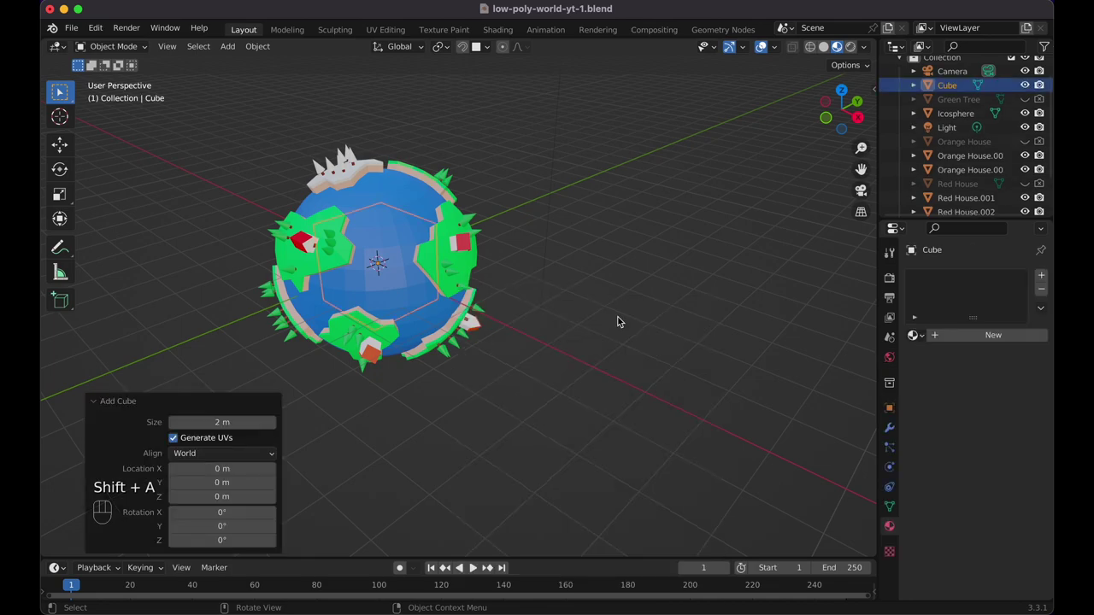
{"action": "key", "text": "g"}
{"action": "key", "text": "x"}
{"action": "left_click", "coordinate": [50, 490]}
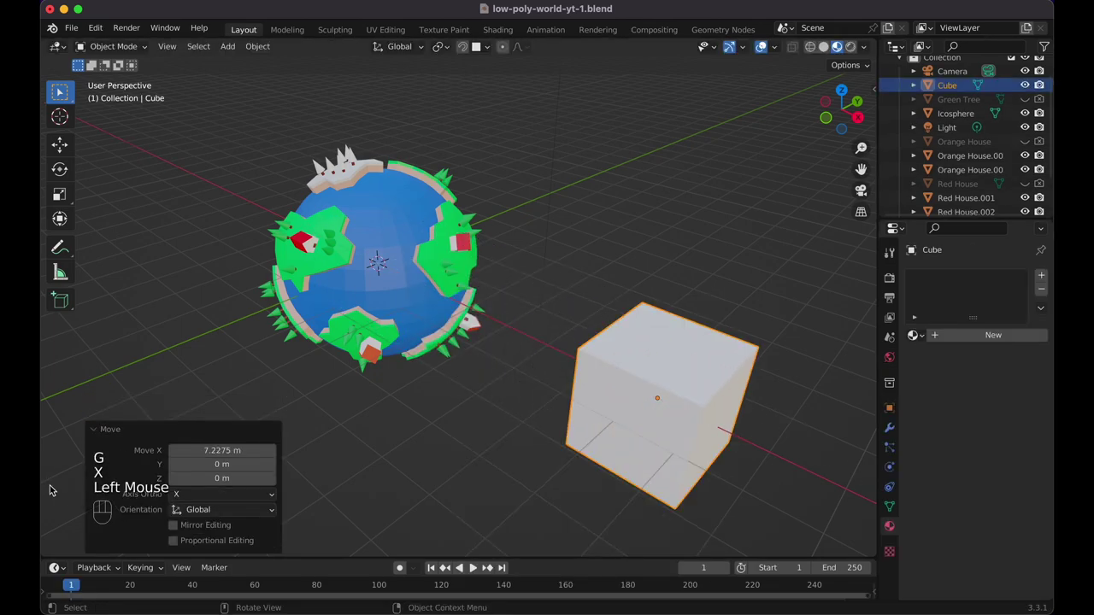
Isolate the cube in local view and scale it down uniformly to about 0.15.
{"action": "key", "text": "slash"}
{"action": "scroll", "coordinate": [629, 265], "scroll_direction": "down", "scroll_amount": 3}
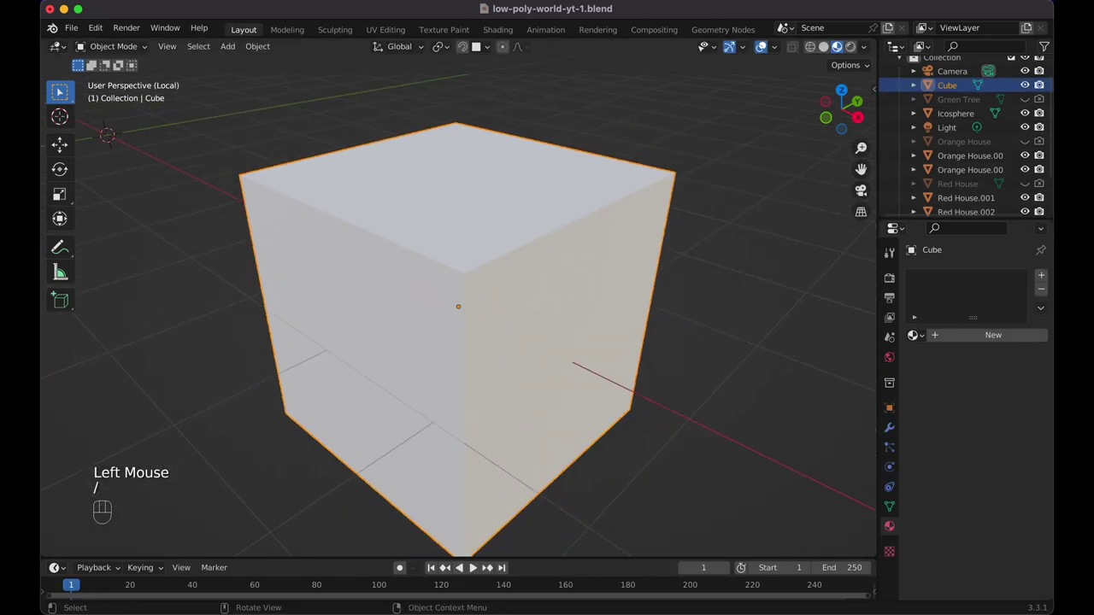
{"action": "key", "text": "s"}
{"action": "left_click", "coordinate": [483, 311]}
{"action": "key", "text": "s"}
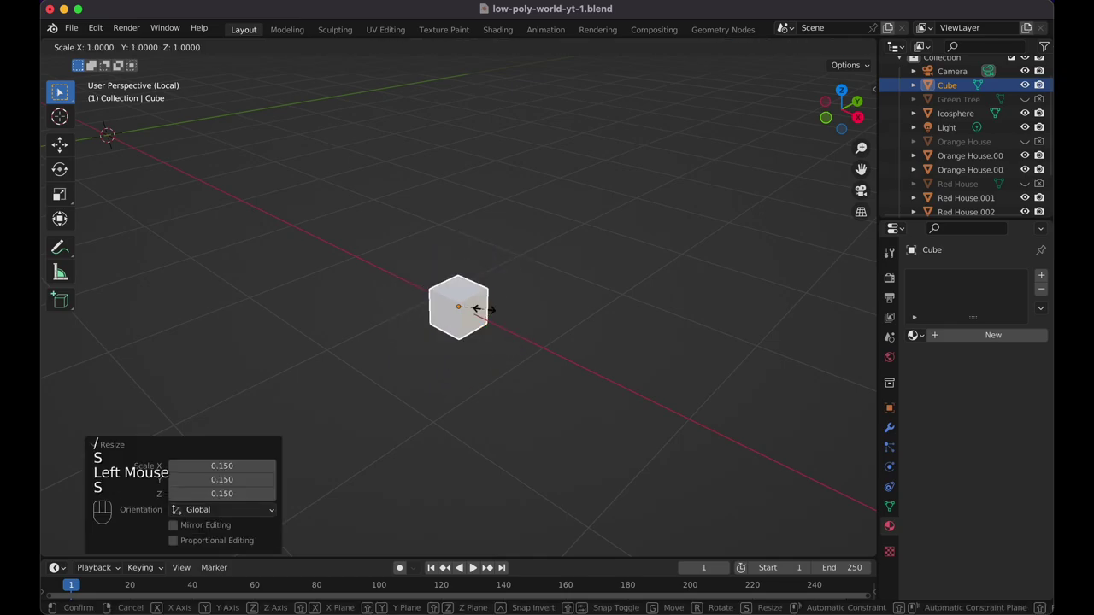
Stretch the cube along the X axis by a factor of about 5.1.
{"action": "key", "text": "x"}
{"action": "left_click", "coordinate": [572, 374]}
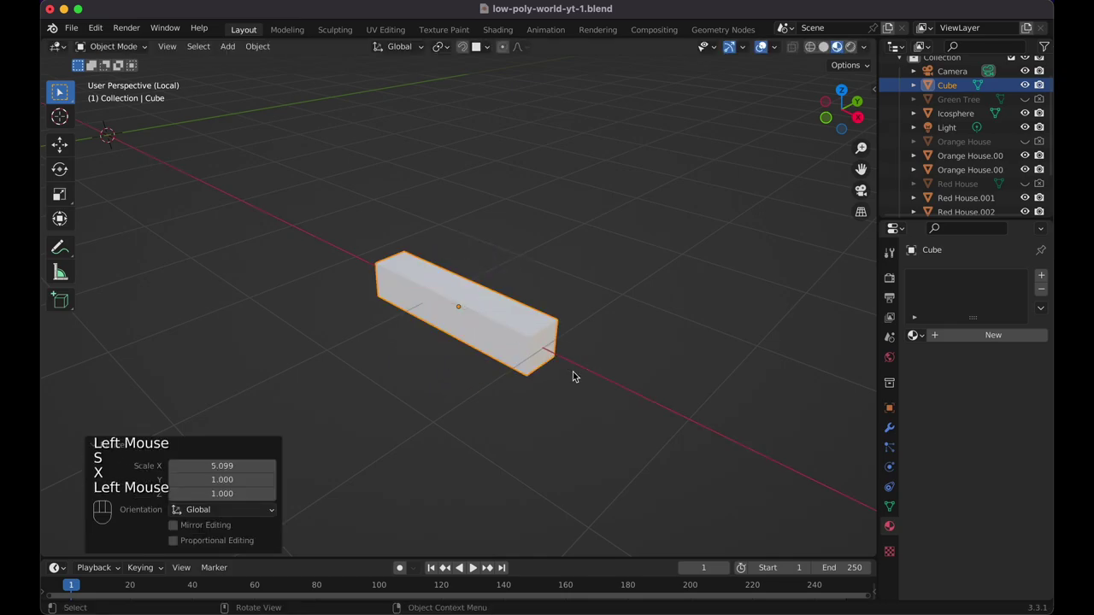
Add one centred horizontal loop cut around the stretched box at mid-height, without sliding it.
{"action": "key", "text": "KP_1"}
{"action": "key", "text": "super+r"}
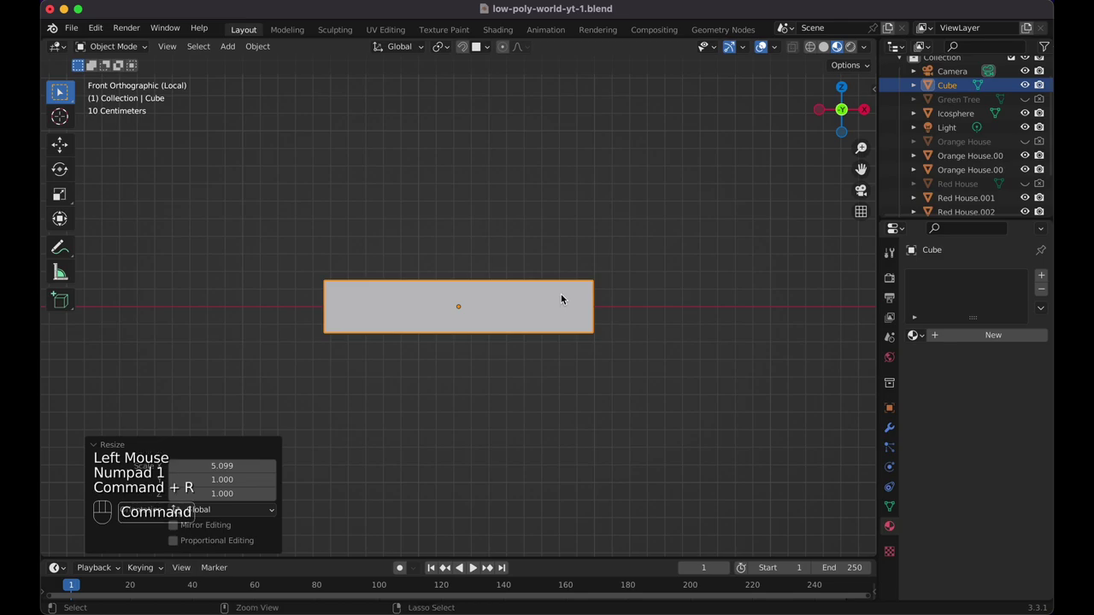
{"action": "key", "text": "Tab"}
{"action": "key", "text": "super+r"}
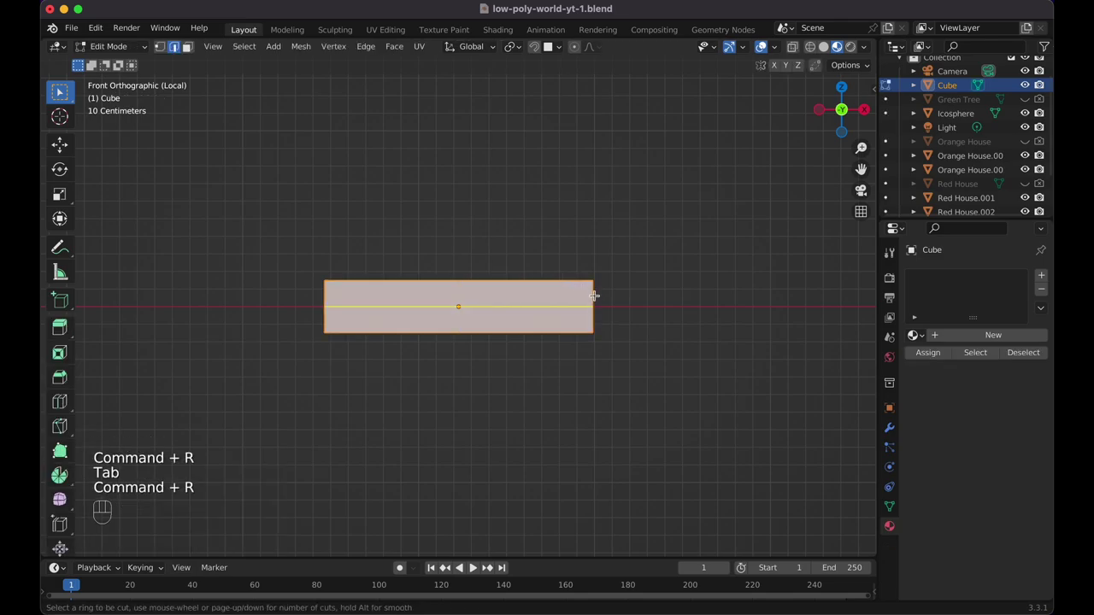
{"action": "left_click", "coordinate": [595, 296]}
{"action": "key", "text": "Escape"}
Add five evenly spaced loop cuts across the box's length, without sliding them.
{"action": "key", "text": "super+r"}
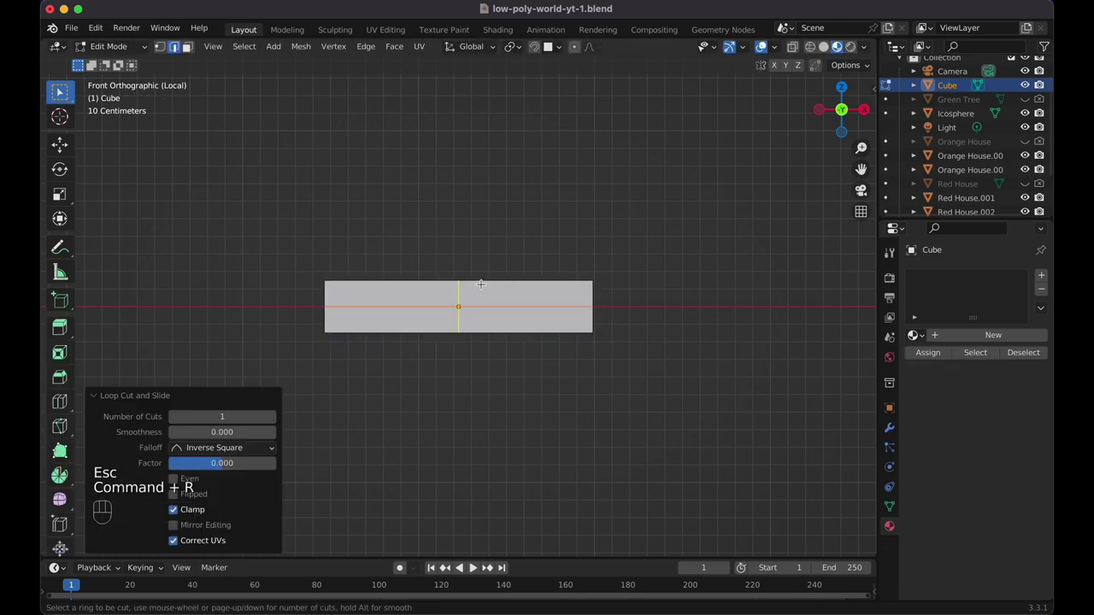
{"action": "scroll", "coordinate": [479, 284], "scroll_direction": "up", "scroll_amount": 4}
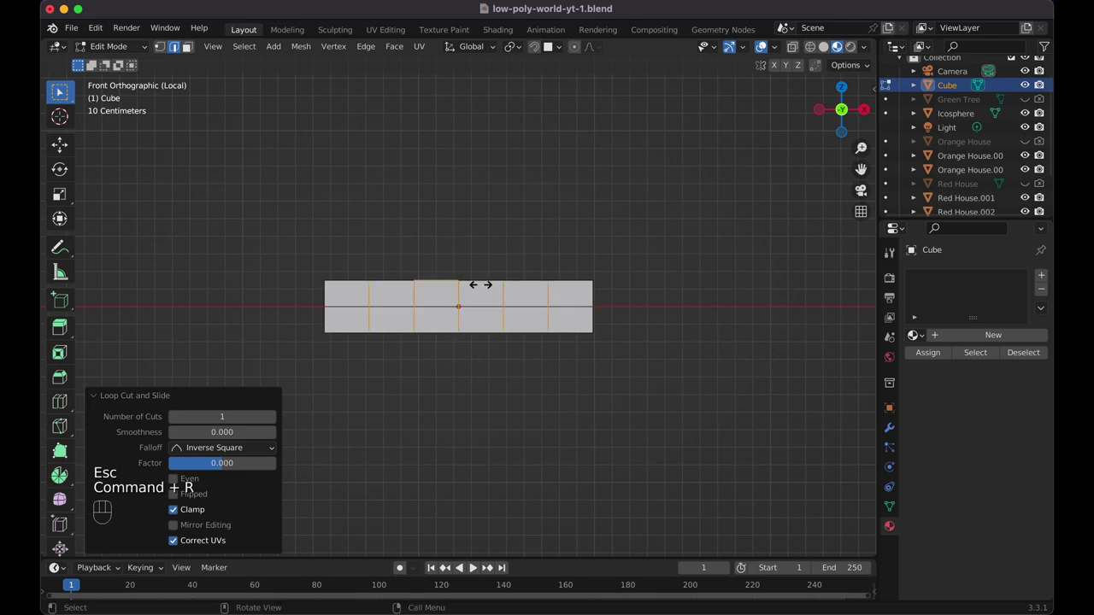
{"action": "left_click", "coordinate": [479, 284]}
{"action": "key", "text": "Escape"}
Add one centred lengthwise loop cut that splits the box's width in half.
{"action": "mouse_move", "coordinate": [480, 284]}
{"action": "middle_mouse_down"}
{"action": "mouse_move", "coordinate": [516, 286]}
{"action": "mouse_move", "coordinate": [500, 285]}
{"action": "middle_mouse_up"}
{"action": "key", "text": "super+r"}
{"action": "left_click", "coordinate": [500, 286]}
{"action": "key", "text": "Escape"}
{"action": "key", "text": "KP_7"}
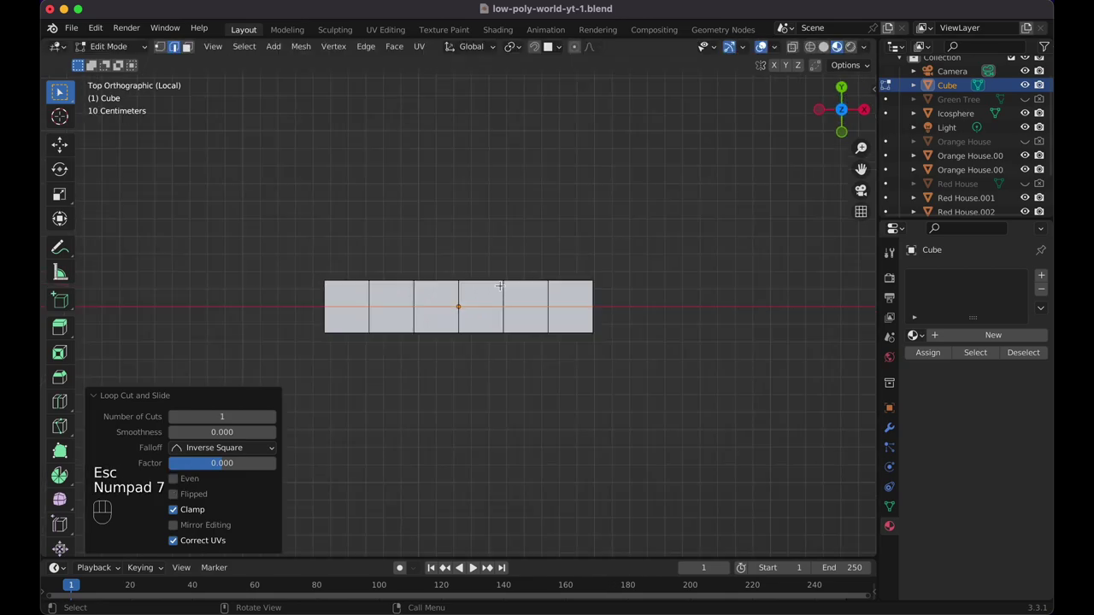
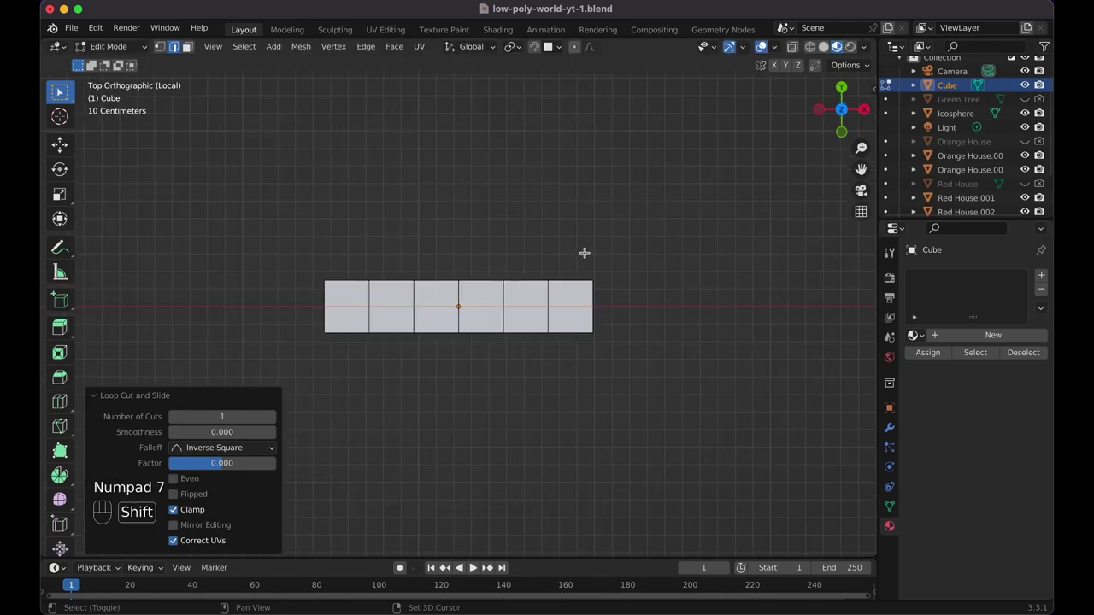
{"action": "key", "text": "shift+z"}
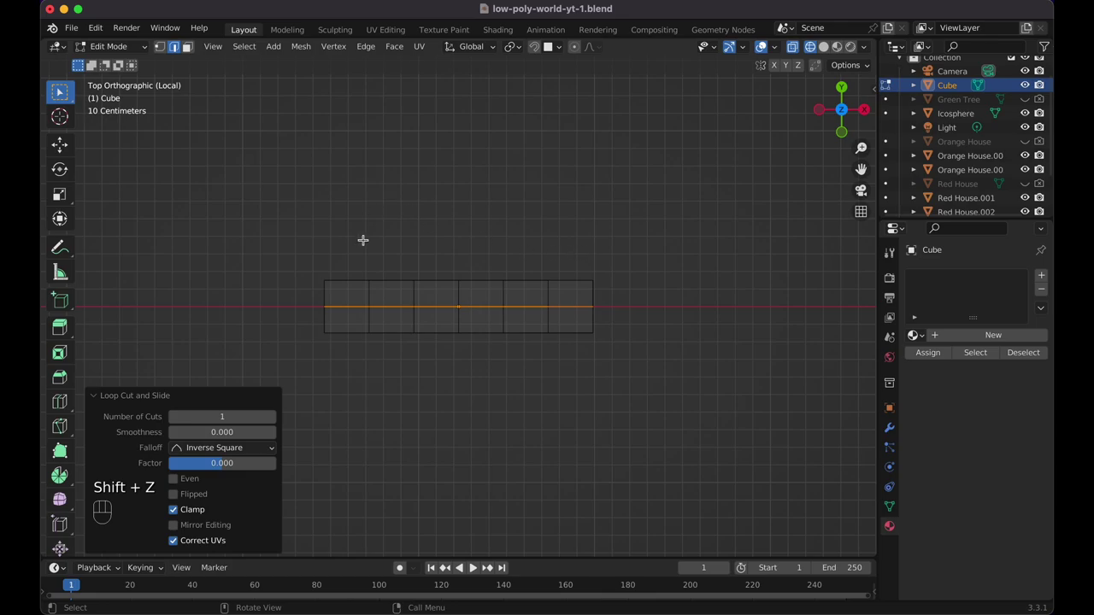
{"action": "middle_click_drag", "start_coordinate": [363, 240], "coordinate": [362, 240]}
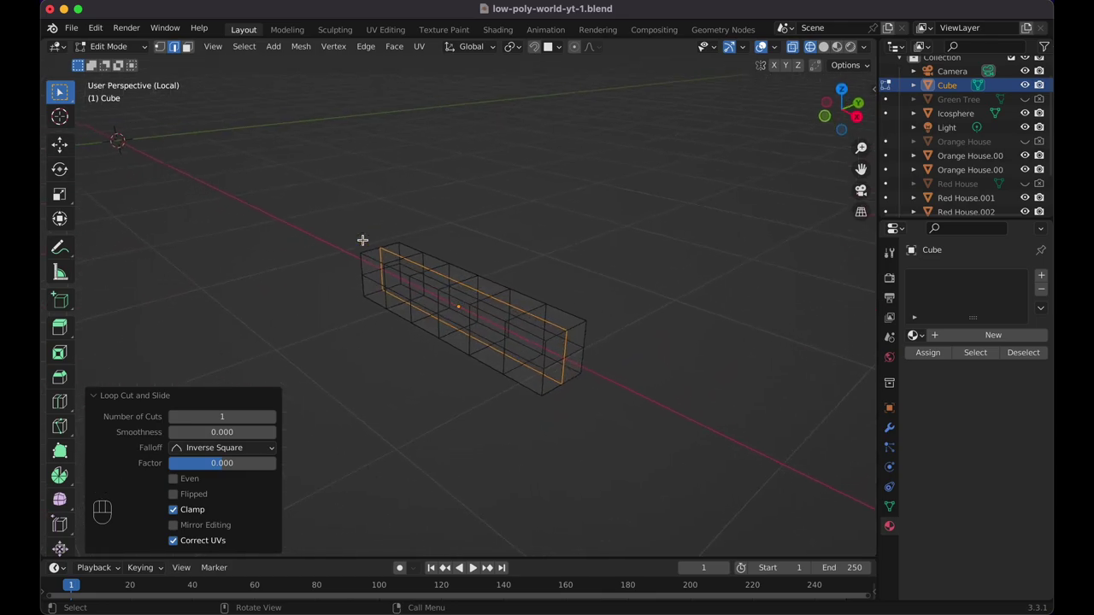
{"action": "left_click", "coordinate": [562, 359]}
{"action": "middle_click_drag", "start_coordinate": [562, 359], "coordinate": [563, 359]}
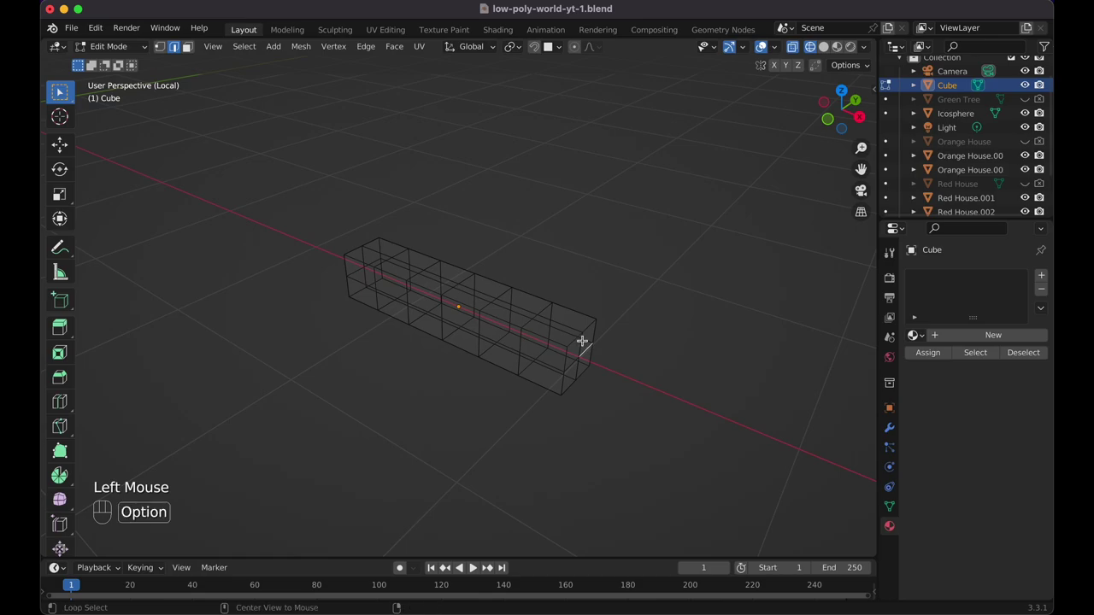
{"action": "left_click", "coordinate": [582, 341], "text": "alt"}
{"action": "left_click", "coordinate": [579, 345]}
{"action": "left_click", "coordinate": [582, 370], "text": "shift"}
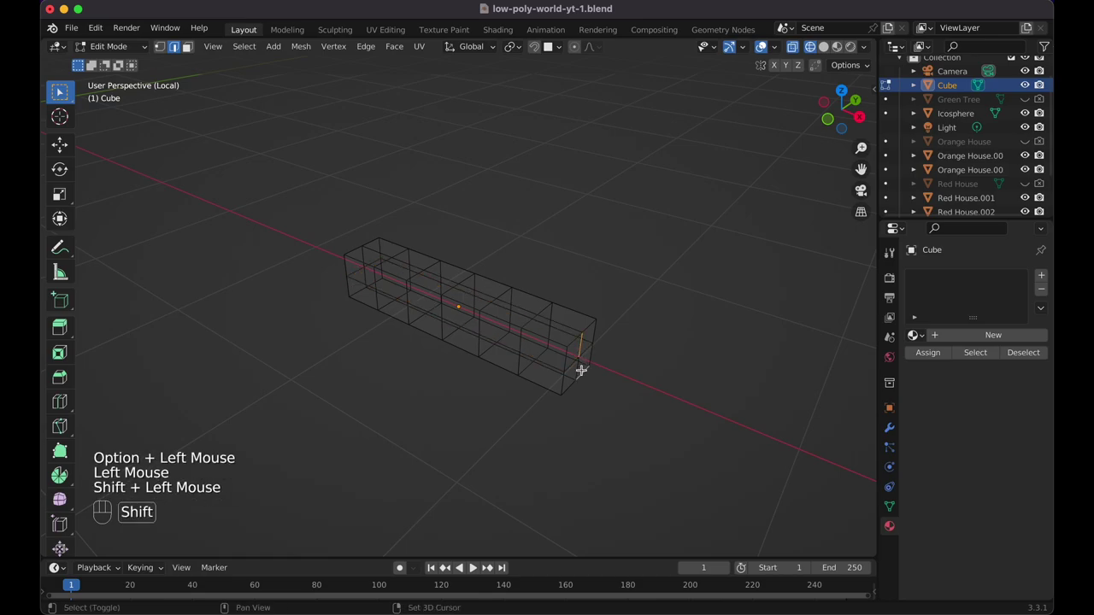
{"action": "key", "text": "shift+z"}
Select the middle vertical edges on both end faces of the box and scale them outward to about 1.157 to form pointed ends.
{"action": "mouse_move", "coordinate": [579, 368]}
{"action": "middle_mouse_down"}
{"action": "mouse_move", "coordinate": [552, 347]}
{"action": "mouse_move", "coordinate": [580, 367]}
{"action": "middle_mouse_up"}
{"action": "left_click", "coordinate": [554, 347]}
{"action": "left_click", "coordinate": [558, 365], "text": "shift"}
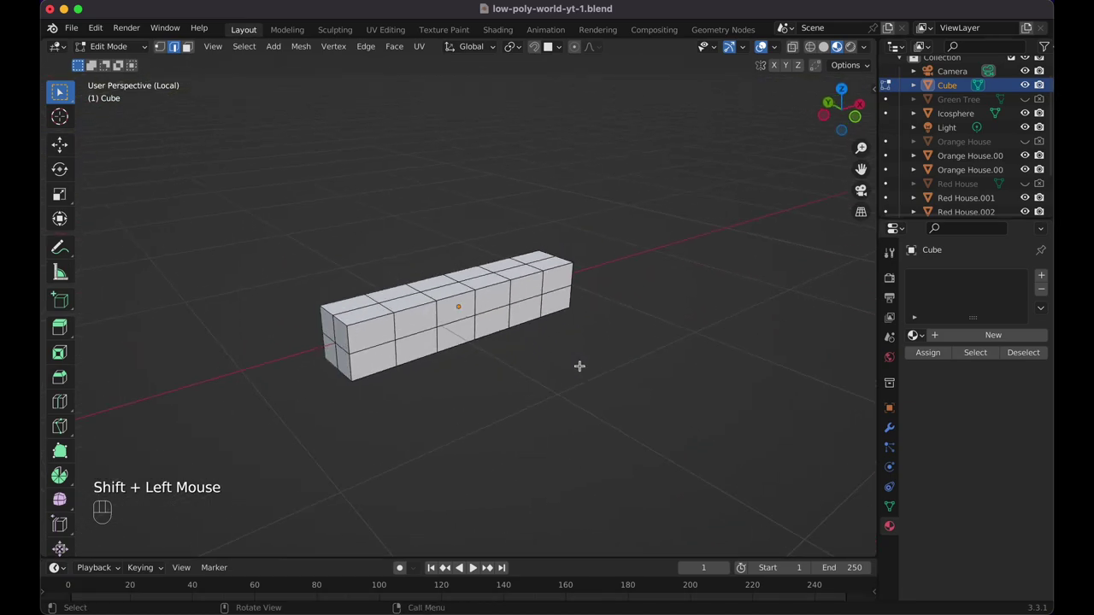
{"action": "scroll", "coordinate": [580, 365], "scroll_direction": "right", "scroll_amount": 5}
{"action": "left_click", "coordinate": [410, 340], "text": "shift"}
{"action": "left_click", "coordinate": [411, 363], "text": "shift"}
{"action": "scroll", "coordinate": [410, 362], "scroll_direction": "right", "scroll_amount": 5}
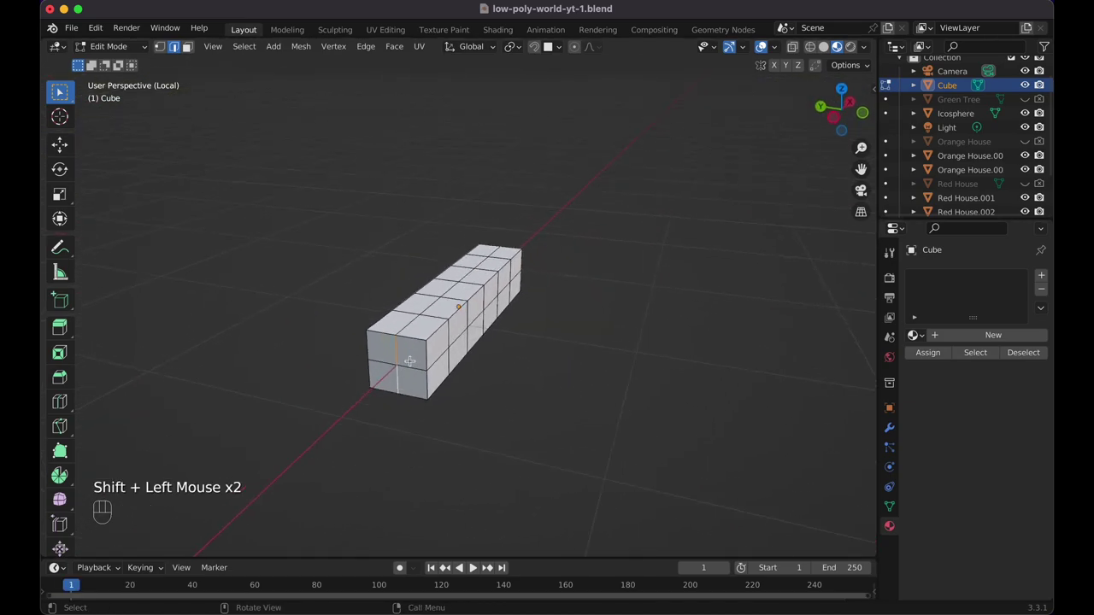
{"action": "key", "text": "KP_7"}
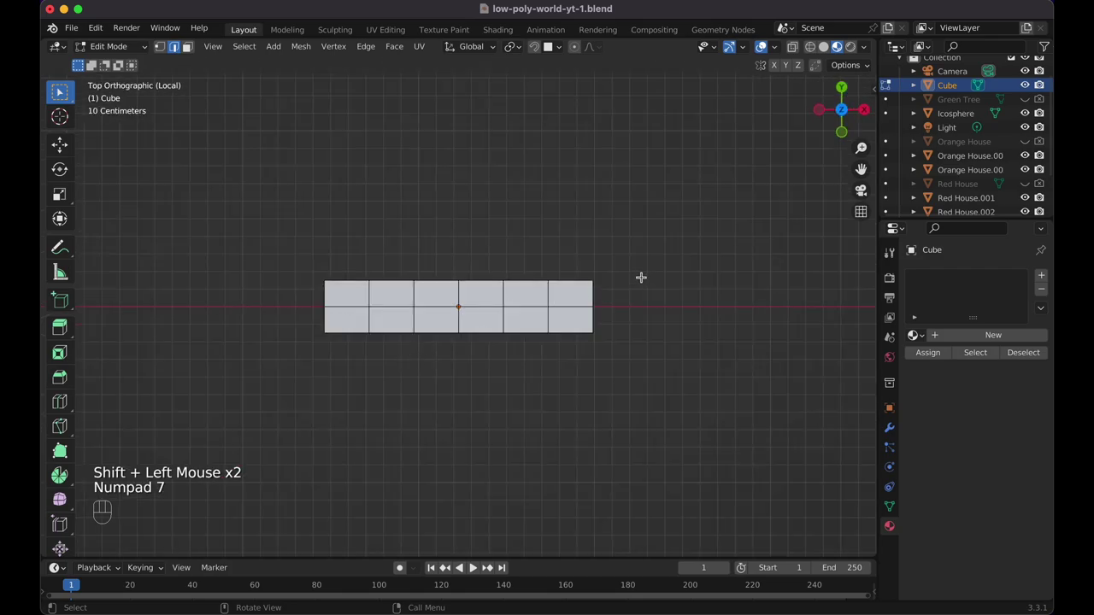
{"action": "key", "text": "s"}
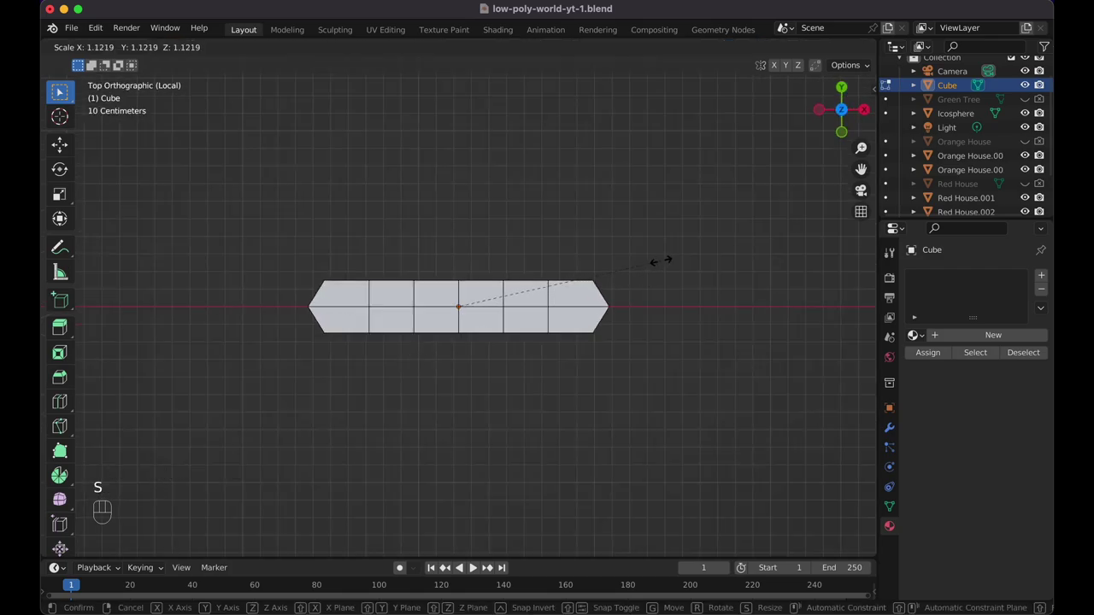
{"action": "left_click", "coordinate": [666, 258]}
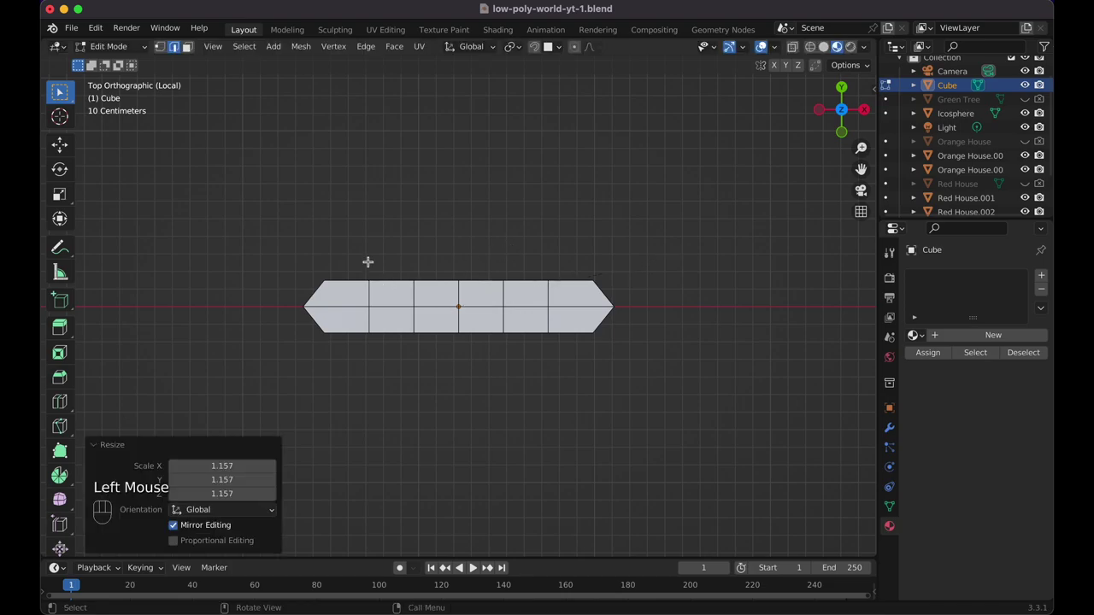
In vertex selection, try to widen the five inner cross-sections along Y by a factor of about 1.5.
{"action": "left_click", "coordinate": [161, 48]}
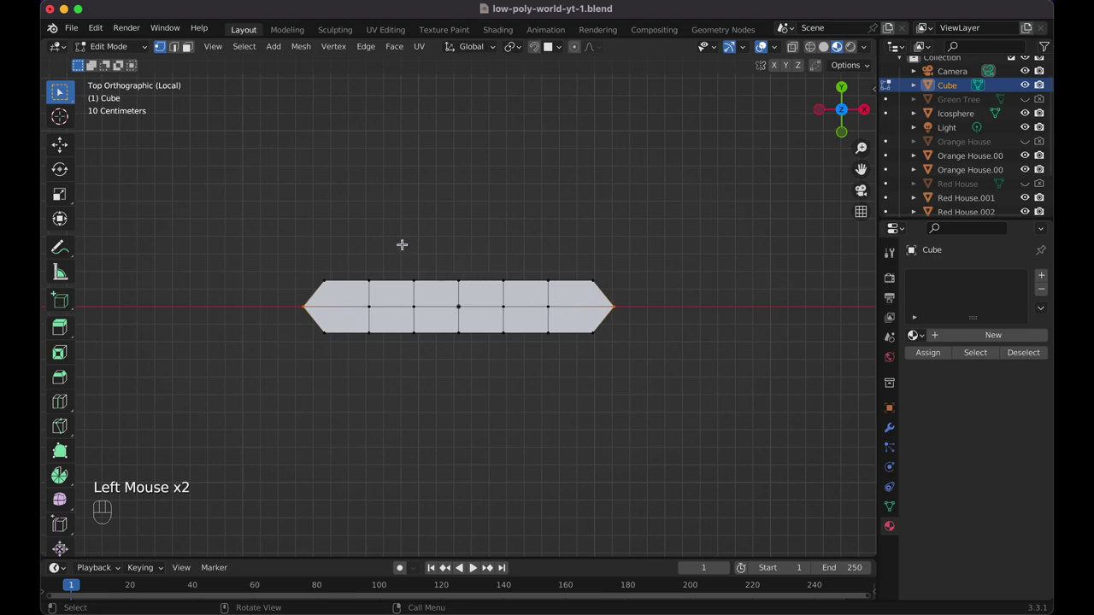
{"action": "left_click_drag", "start_coordinate": [401, 245], "coordinate": [519, 351]}
{"action": "left_click_drag", "start_coordinate": [342, 245], "coordinate": [571, 402]}
{"action": "key", "text": "s"}
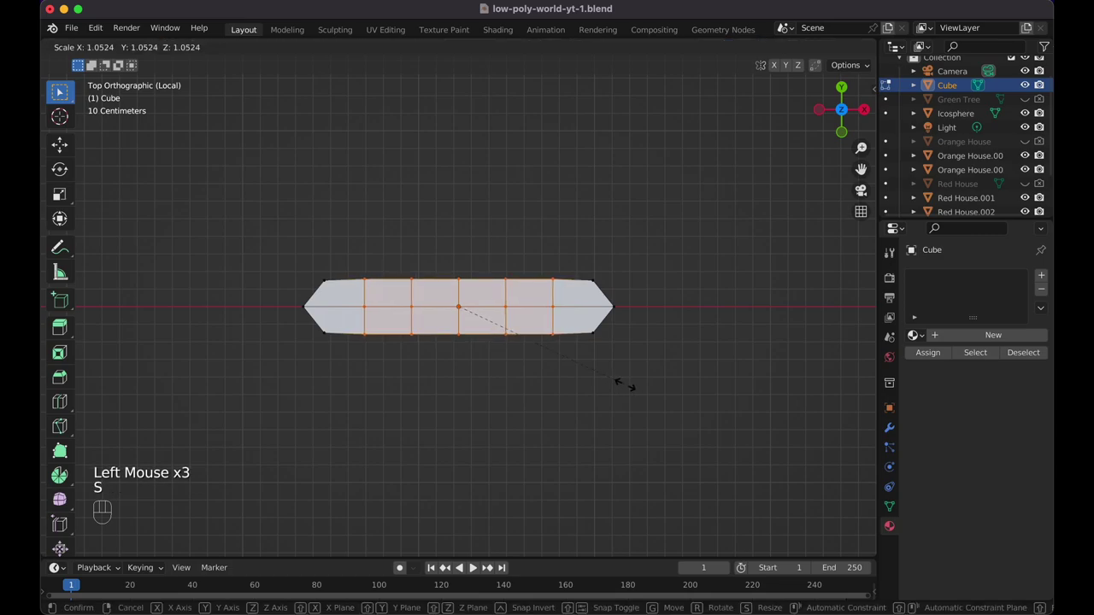
{"action": "key", "text": "y"}
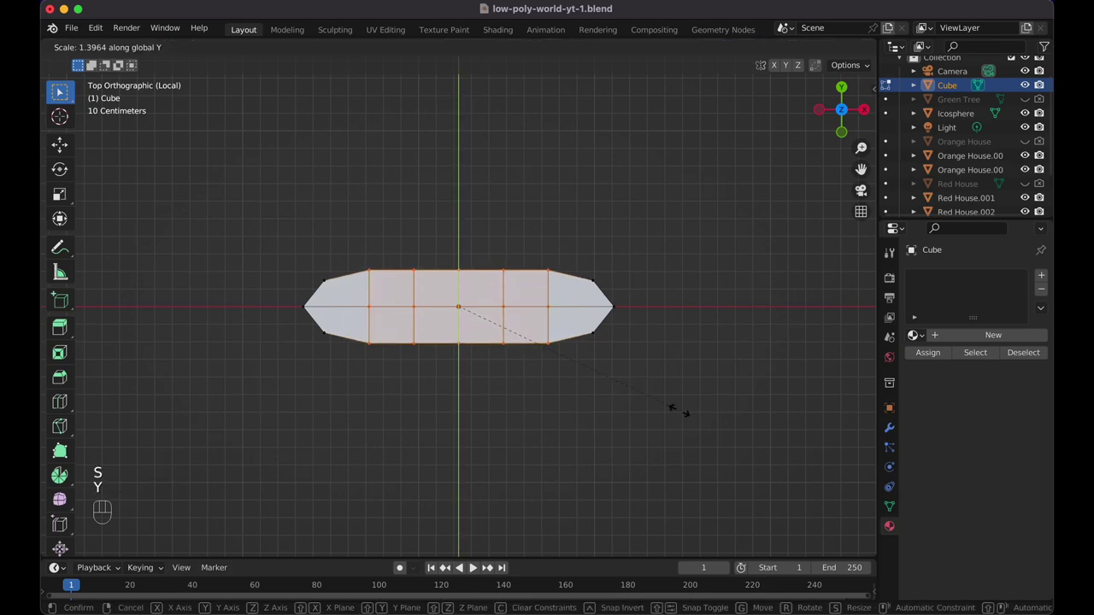
{"action": "left_click", "coordinate": [695, 411]}
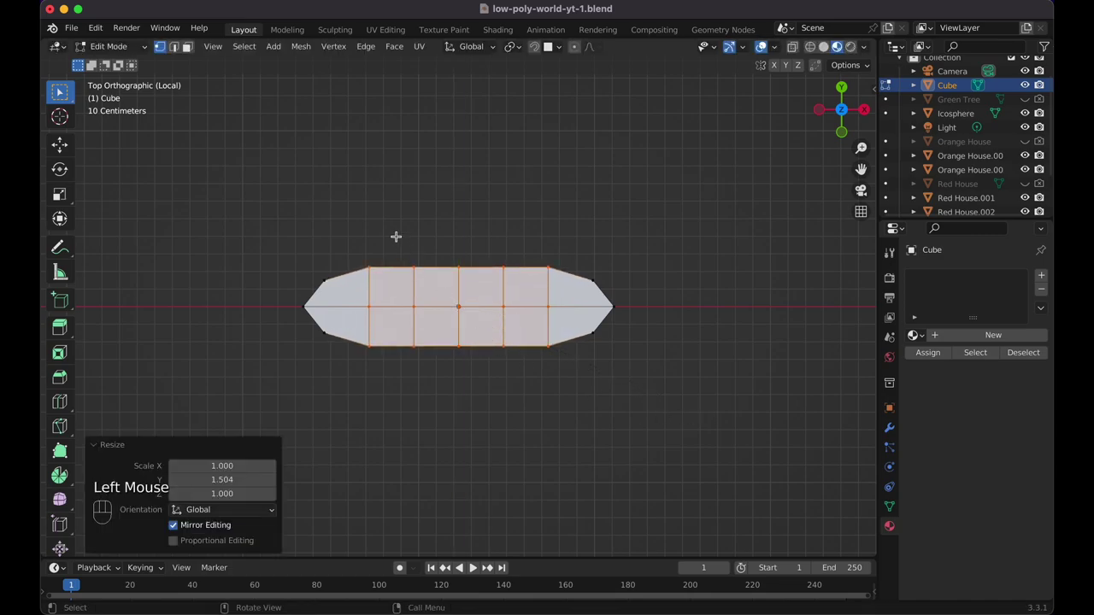
Try to widen the three central cross-sections along Y by a factor of about 1.085.
{"action": "left_click_drag", "start_coordinate": [396, 237], "coordinate": [521, 405]}
{"action": "key", "text": "s"}
{"action": "key", "text": "y"}
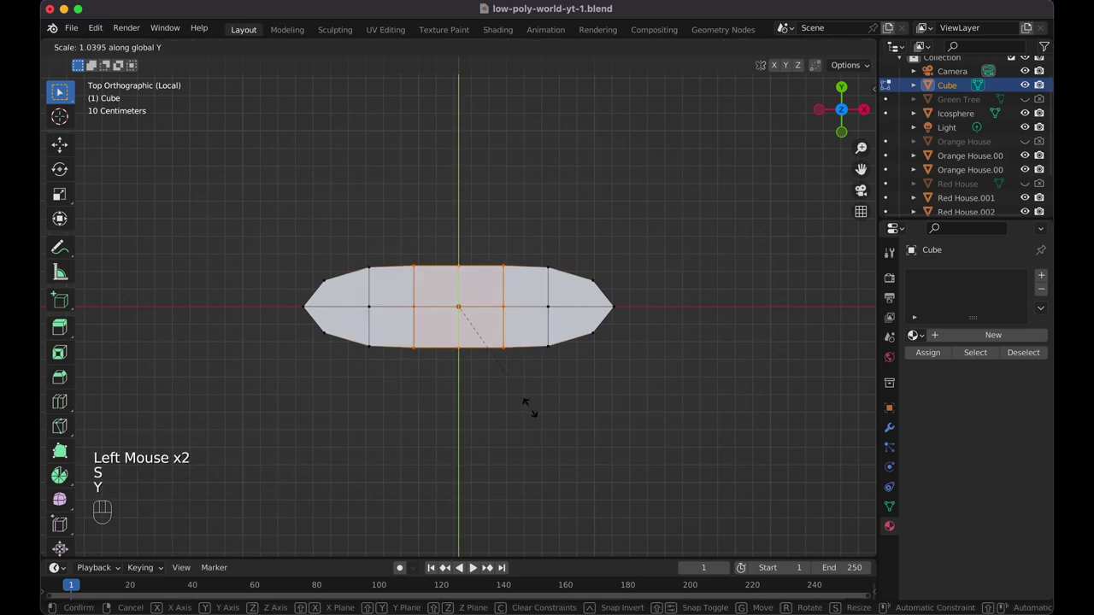
{"action": "left_click", "coordinate": [536, 410]}
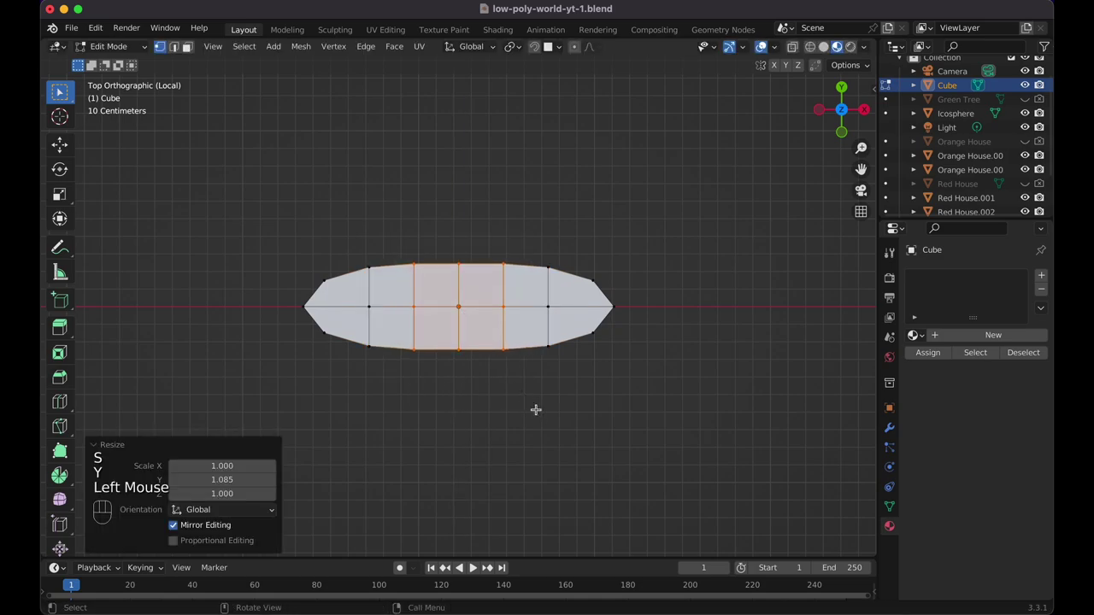
Check the shape from the side and below, and undo both Y-axis widenings of the inner cross-sections.
{"action": "key", "text": "Tab"}
{"action": "scroll", "coordinate": [613, 377], "scroll_direction": "down", "scroll_amount": 10}
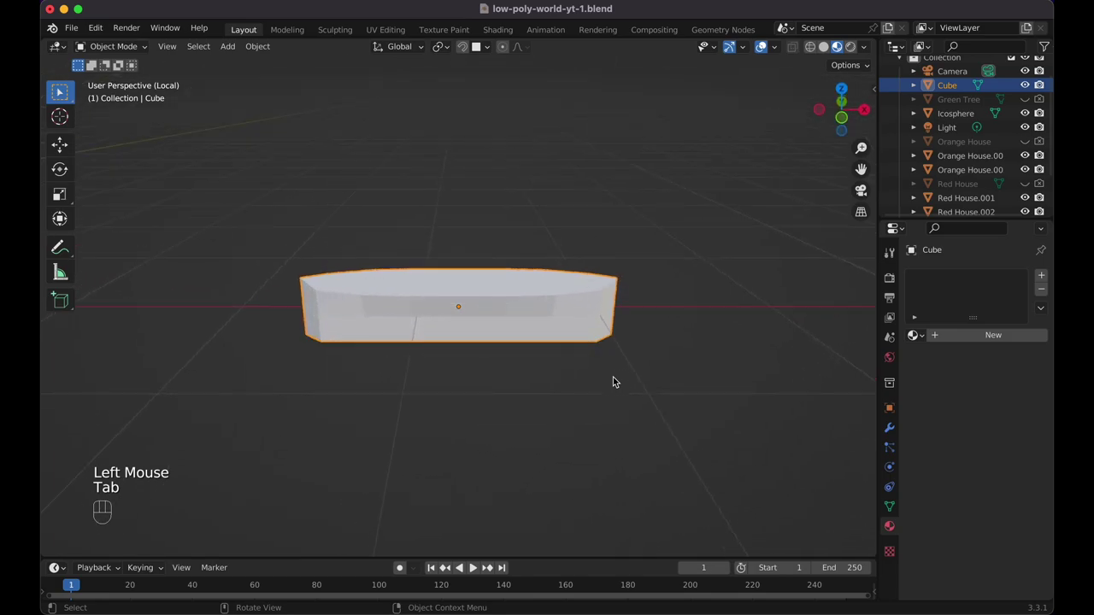
{"action": "scroll", "coordinate": [613, 382], "scroll_direction": "down", "scroll_amount": 3}
{"action": "scroll", "coordinate": [613, 377], "scroll_direction": "up", "scroll_amount": 10}
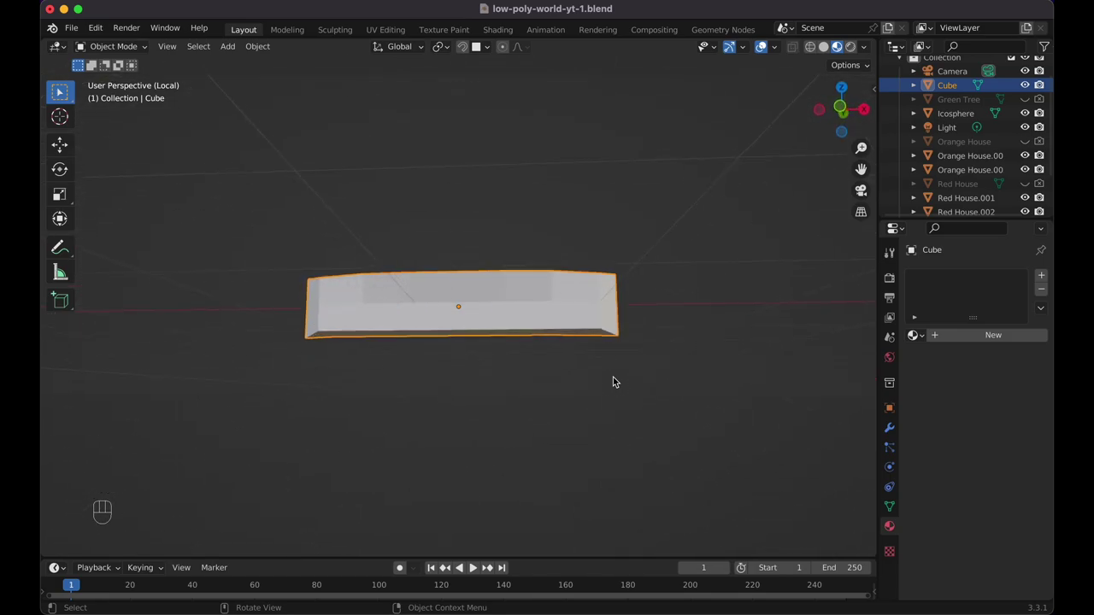
{"action": "key", "text": "KP_7"}
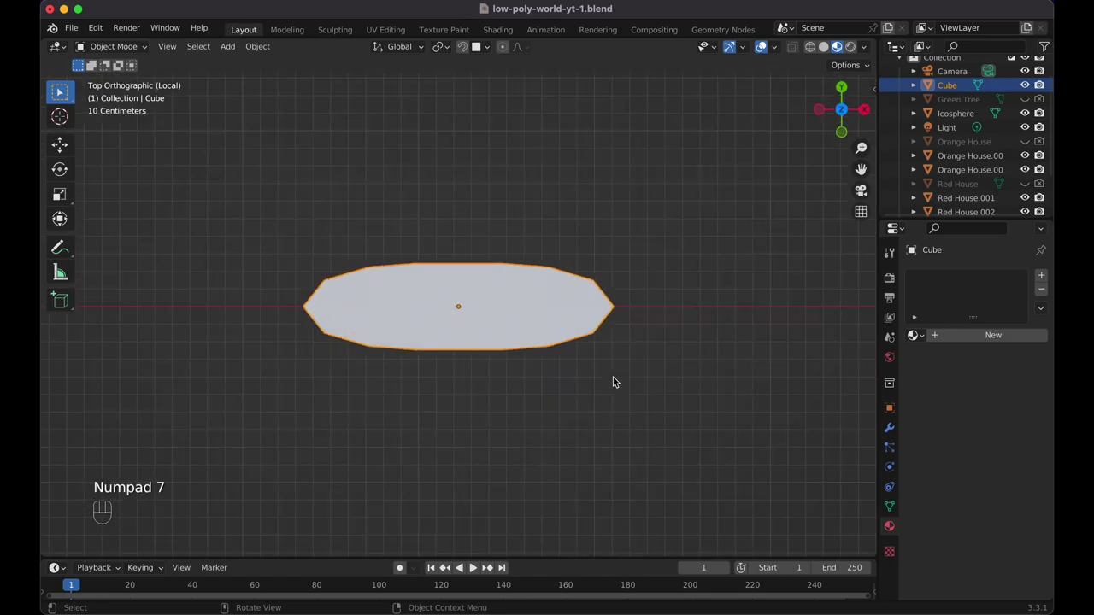
{"action": "key", "text": "super+z"}
{"action": "key", "text": "super+z"}
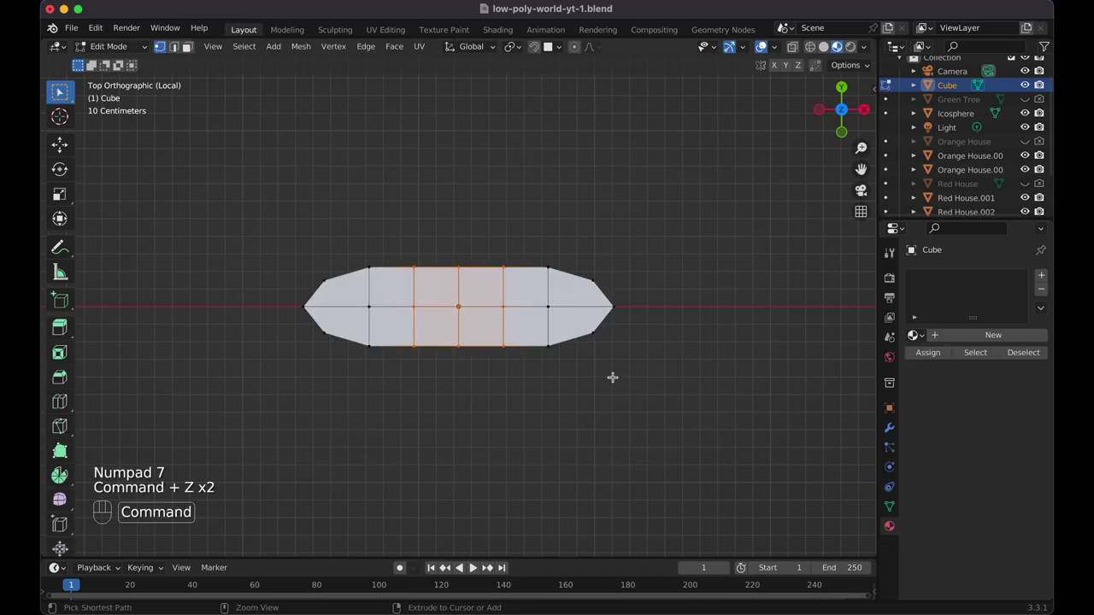
{"action": "key", "text": "super+z"}
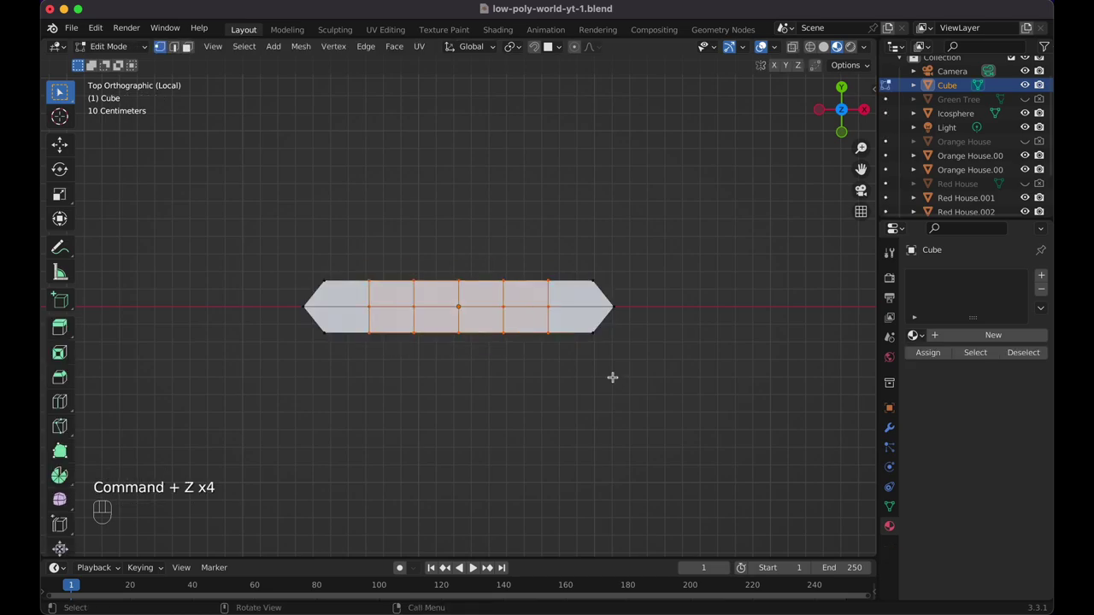
In wireframe display, select the five inner cross-sections through the mesh and scale them along Y to about 1.407.
{"action": "key", "text": "shift+z"}
{"action": "left_click_drag", "start_coordinate": [355, 253], "coordinate": [562, 407]}
{"action": "key", "text": "s"}
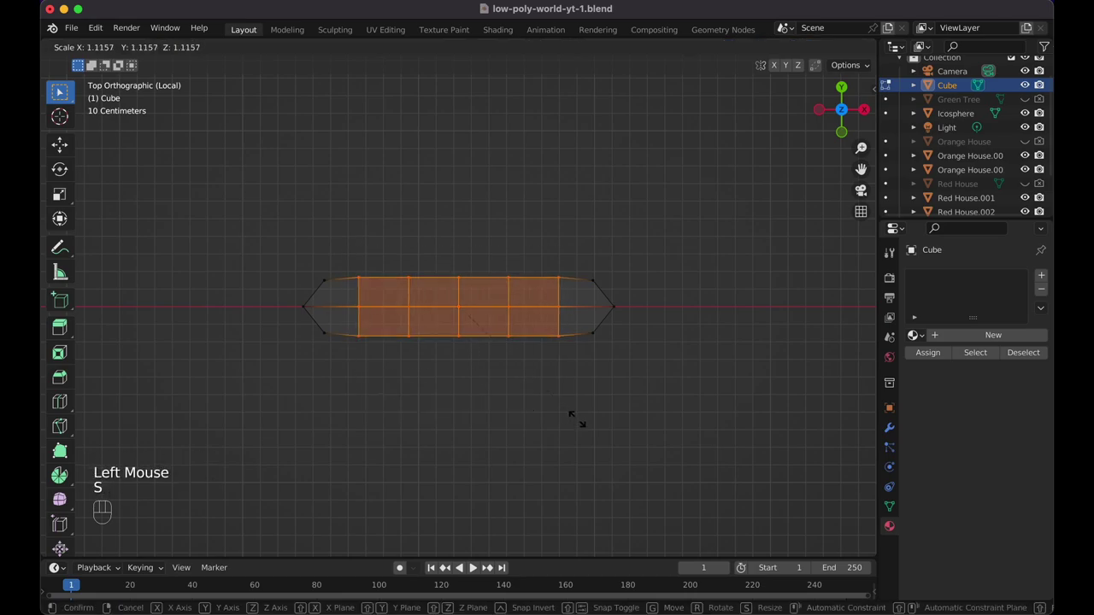
{"action": "key", "text": "y"}
{"action": "left_click", "coordinate": [605, 451]}
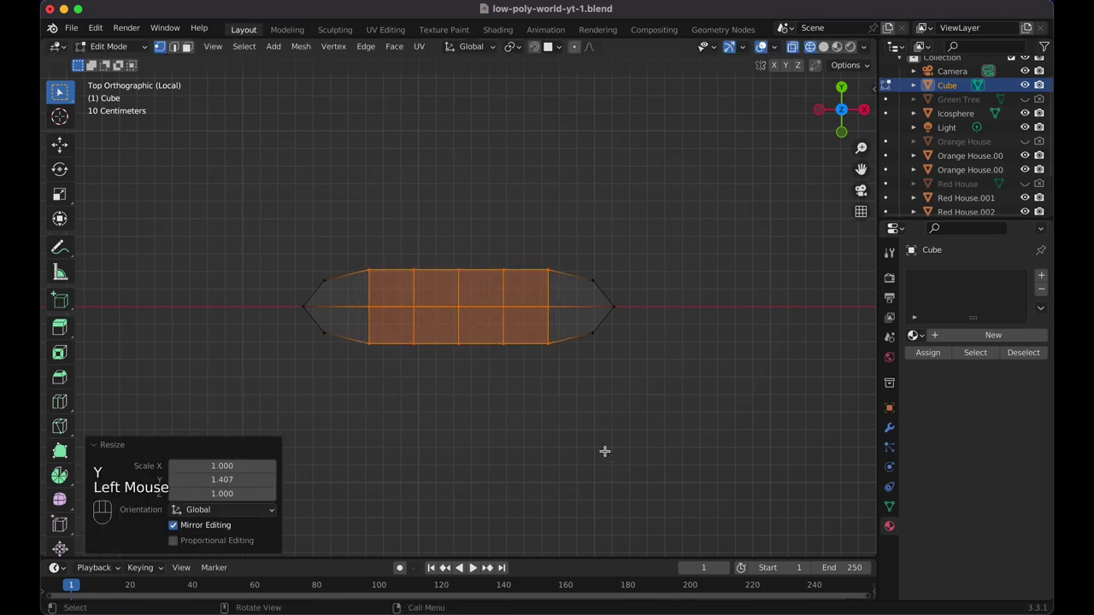
Scale the three central cross-sections along Y to about 1.191, and return to Object Mode with the shaded display.
{"action": "left_click_drag", "start_coordinate": [395, 244], "coordinate": [518, 388]}
{"action": "key", "text": "s"}
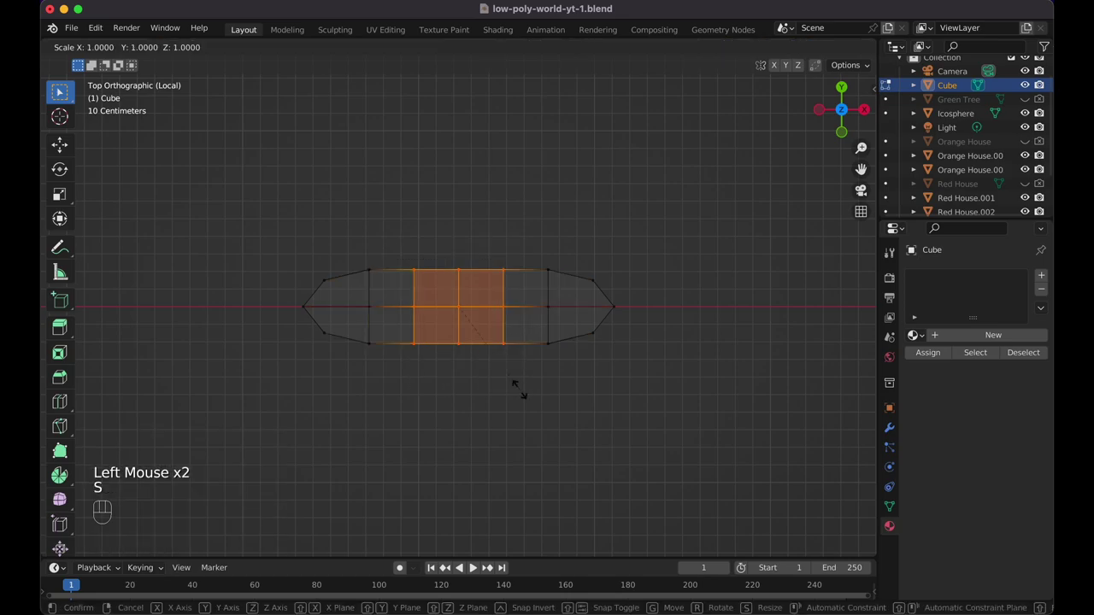
{"action": "key", "text": "y"}
{"action": "left_click", "coordinate": [529, 406]}
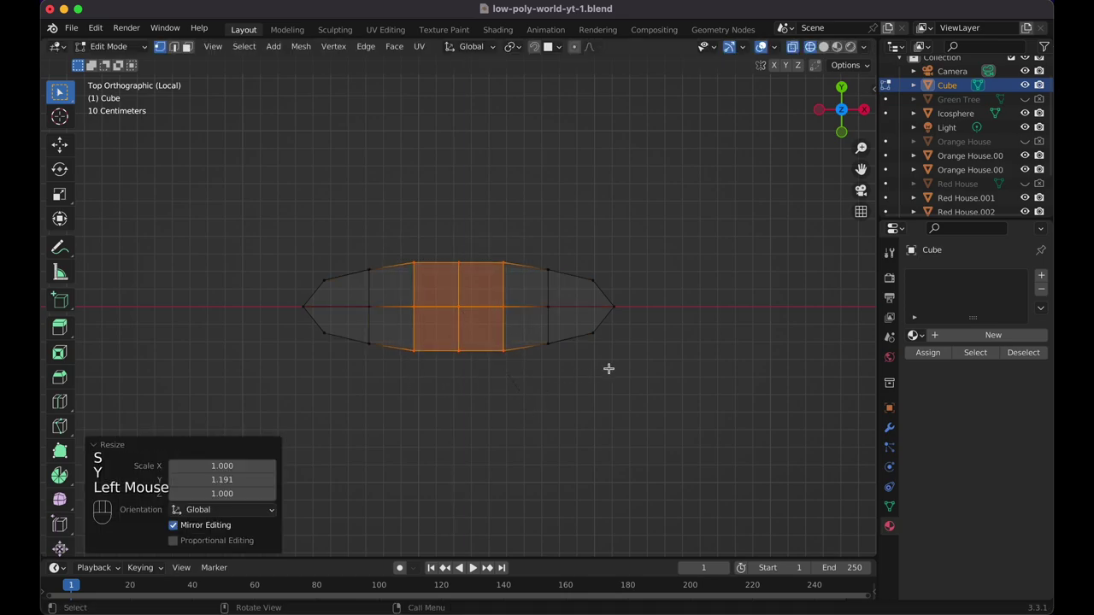
{"action": "key", "text": "Tab"}
{"action": "key", "text": "shift+z"}
Slide the horizontal edge loop around the middle of the hull's sides upward by a factor of about 0.496.
{"action": "scroll", "coordinate": [608, 368], "scroll_direction": "down", "scroll_amount": 10}
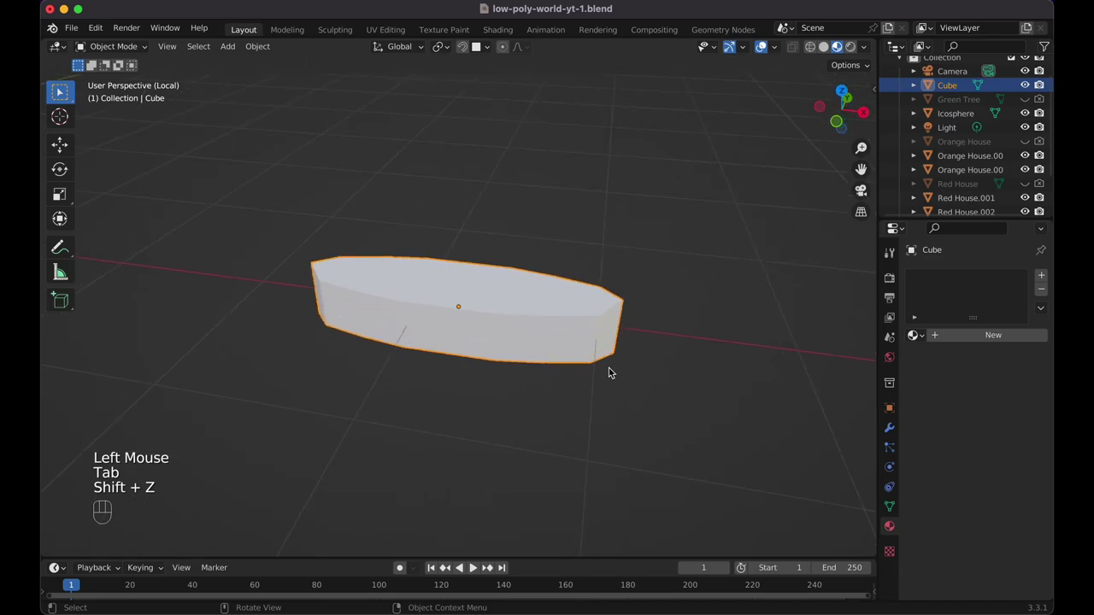
{"action": "scroll", "coordinate": [609, 368], "scroll_direction": "up", "scroll_amount": 4}
{"action": "scroll", "coordinate": [608, 368], "scroll_direction": "down", "scroll_amount": 5}
{"action": "key", "text": "Tab"}
{"action": "scroll", "coordinate": [566, 322], "scroll_direction": "left", "scroll_amount": 4}
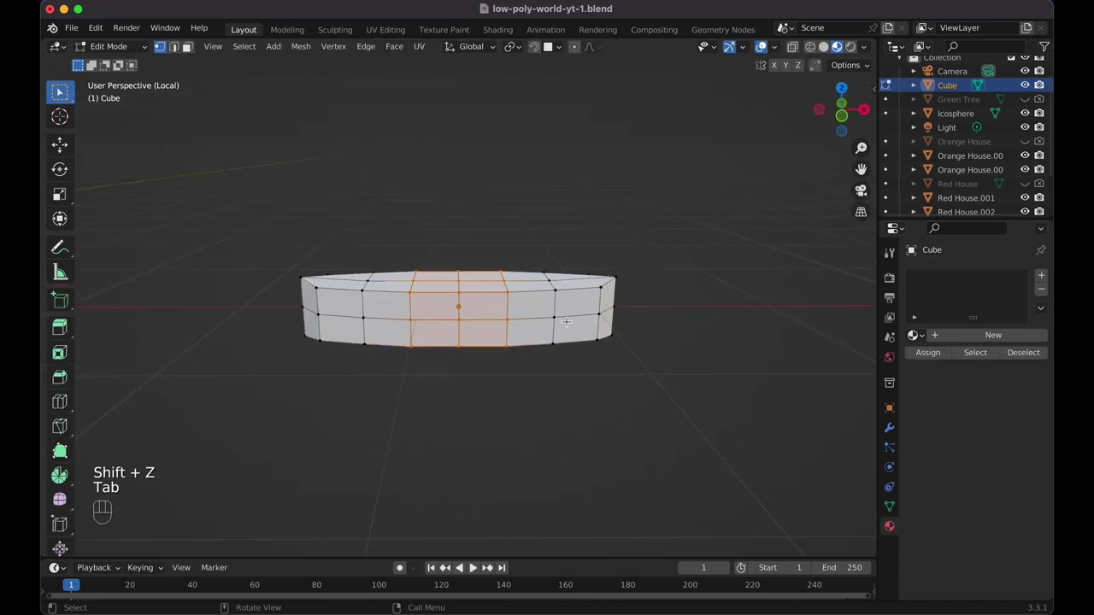
{"action": "key", "text": "alt"}
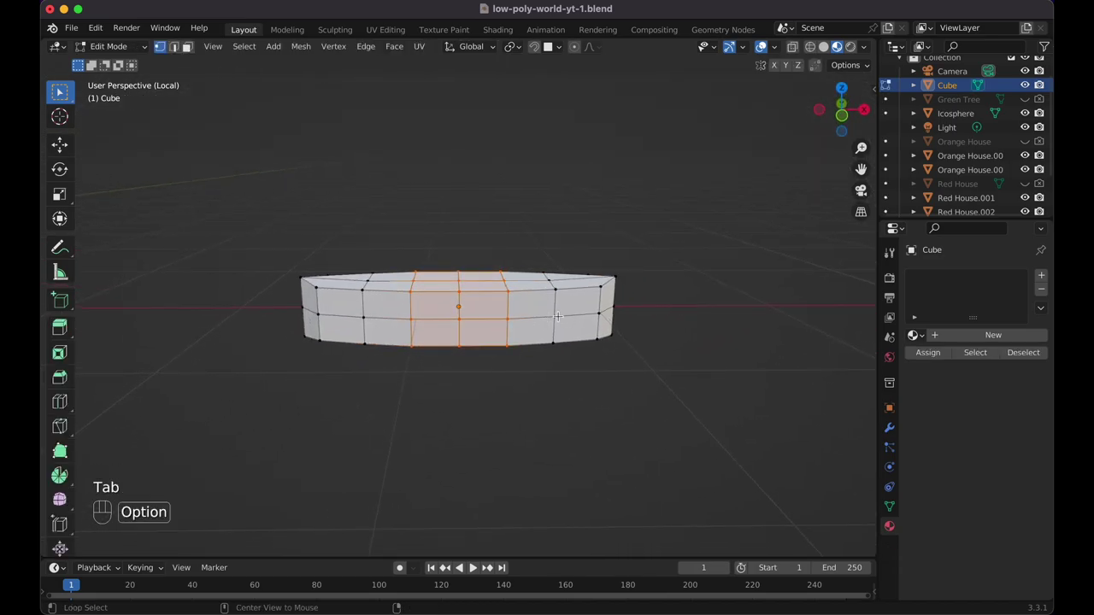
{"action": "left_click", "coordinate": [557, 316], "text": "alt"}
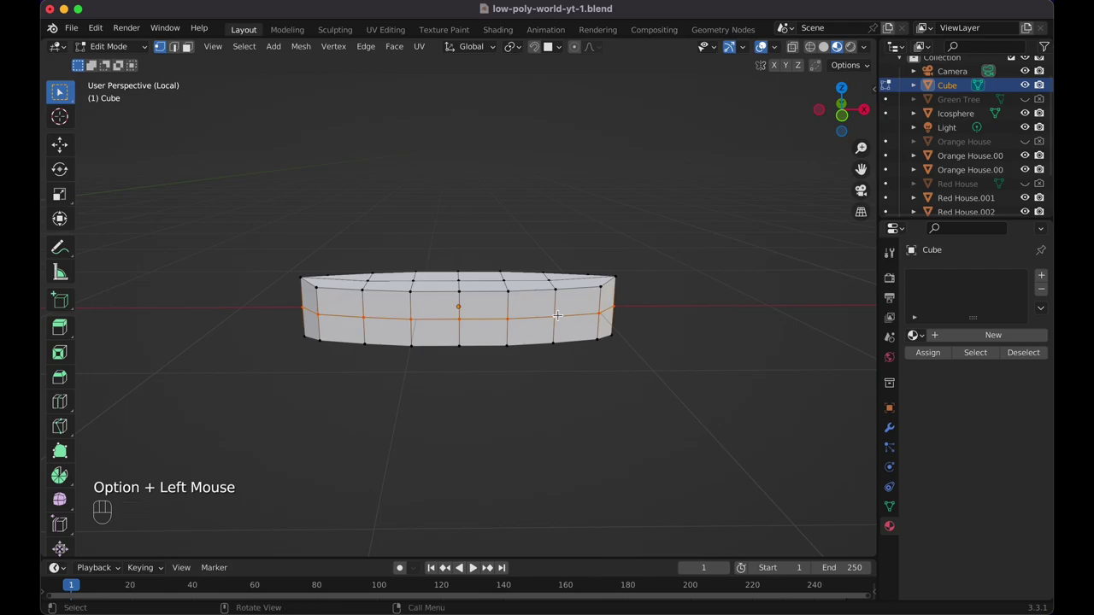
{"action": "key", "text": "g"}
{"action": "key", "text": "g"}
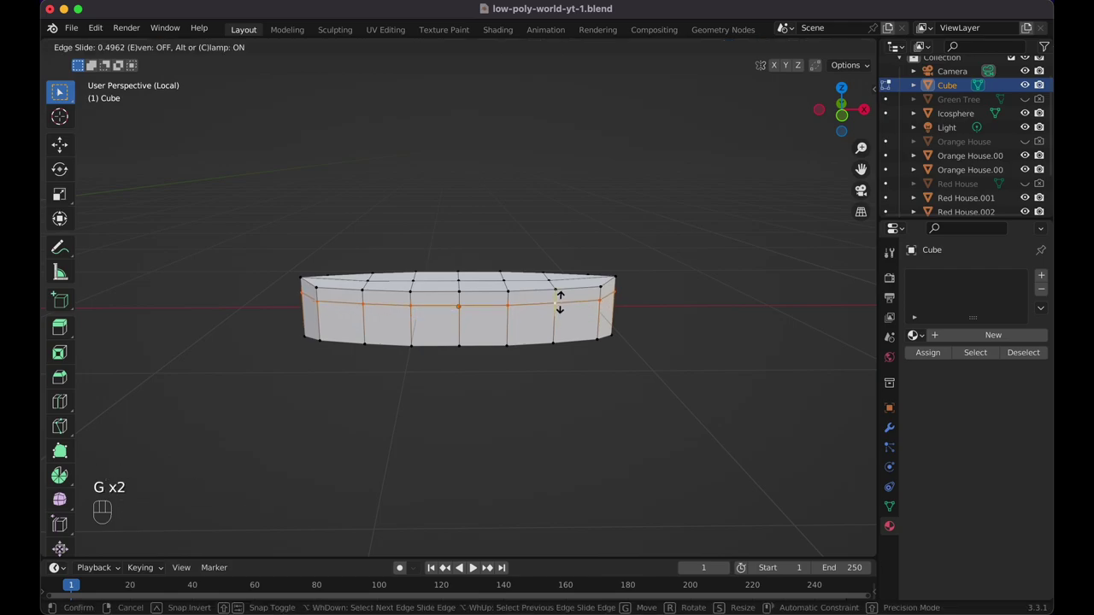
{"action": "left_click", "coordinate": [560, 301]}
Select the upper ring of side faces and extrude it outward along its normals by about 0.119 m to form a rim.
{"action": "left_click", "coordinate": [188, 47]}
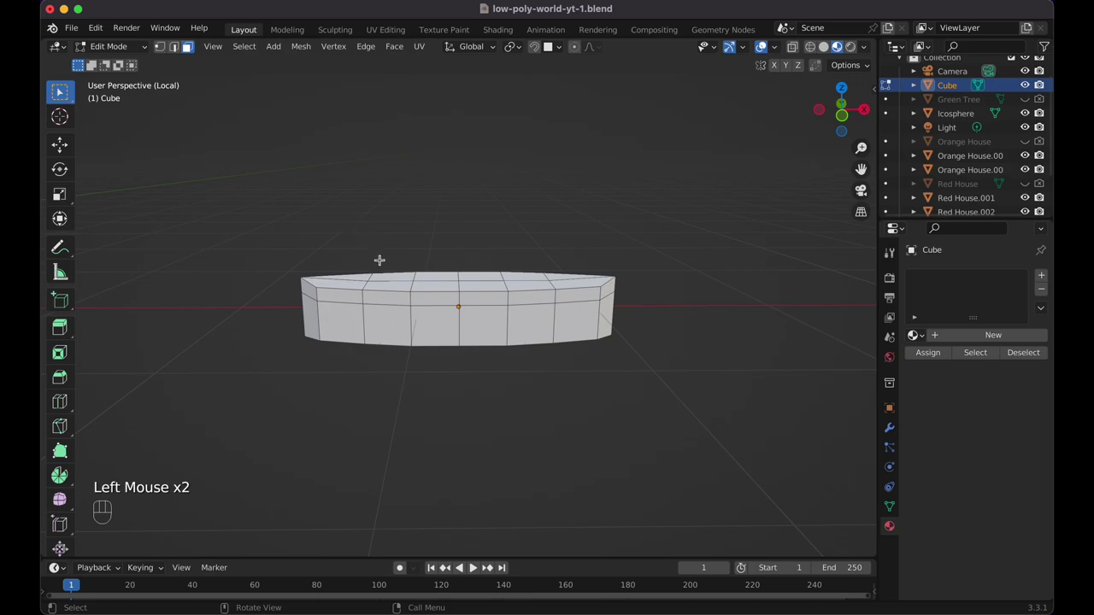
{"action": "left_click", "coordinate": [374, 297], "text": "alt"}
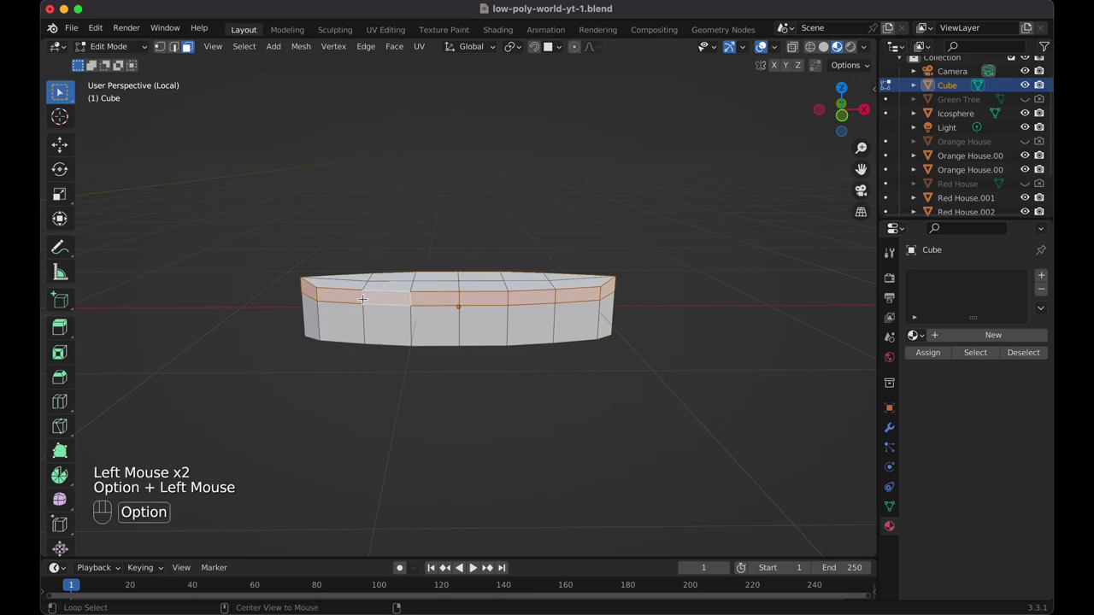
{"action": "key", "text": "alt+e"}
{"action": "left_click", "coordinate": [599, 326]}
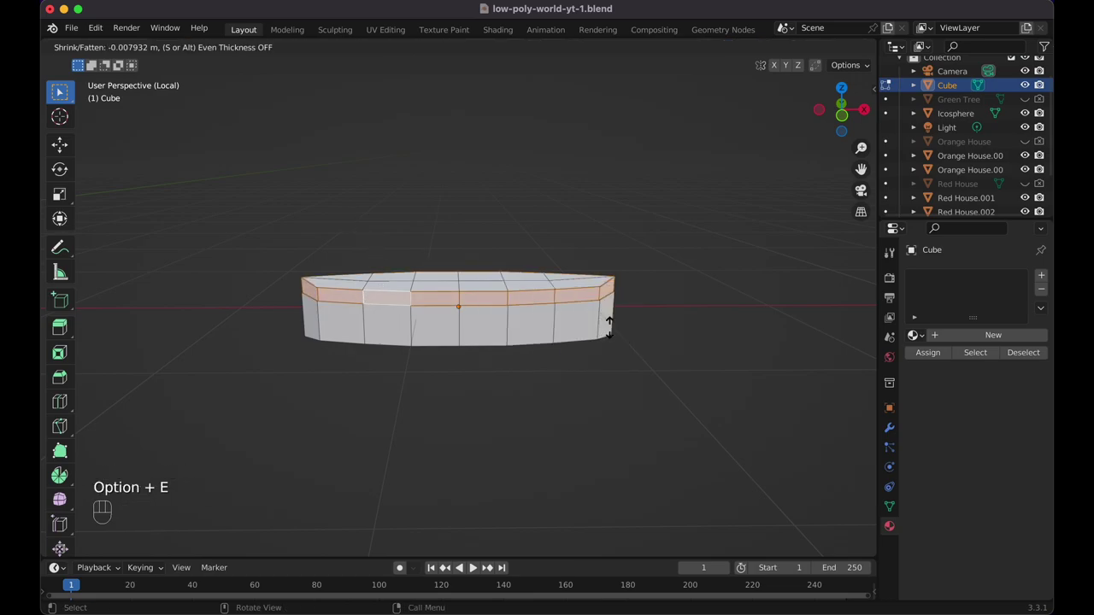
{"action": "left_click", "coordinate": [615, 316]}
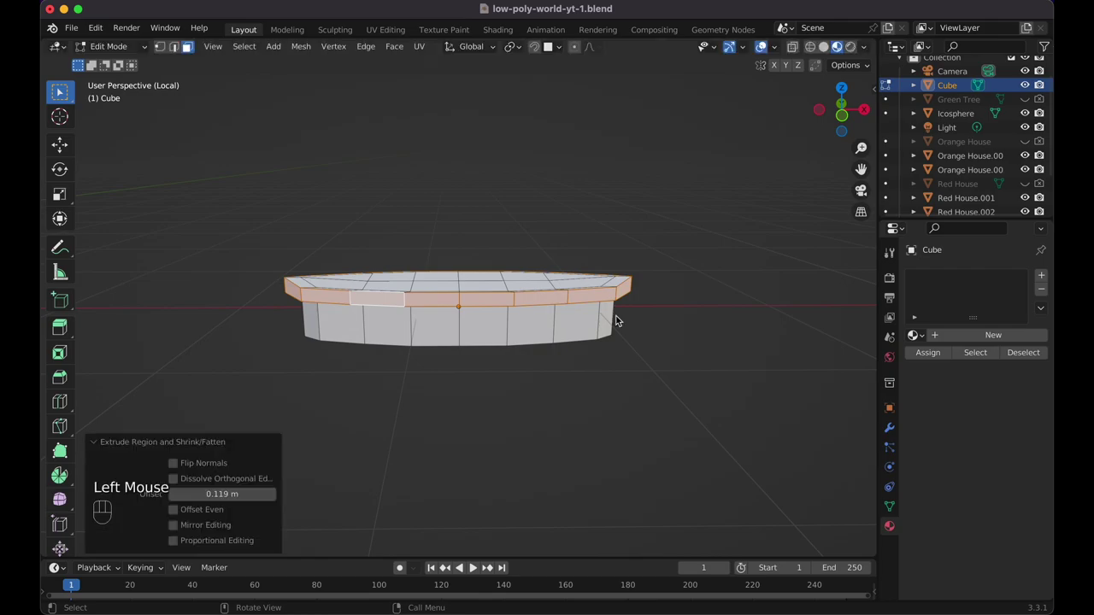
Select all the inner top faces of the hull and inset them by about 0.074 m.
{"action": "scroll", "coordinate": [616, 316], "scroll_direction": "up", "scroll_amount": 5}
{"action": "left_click_drag", "start_coordinate": [351, 265], "coordinate": [565, 310]}
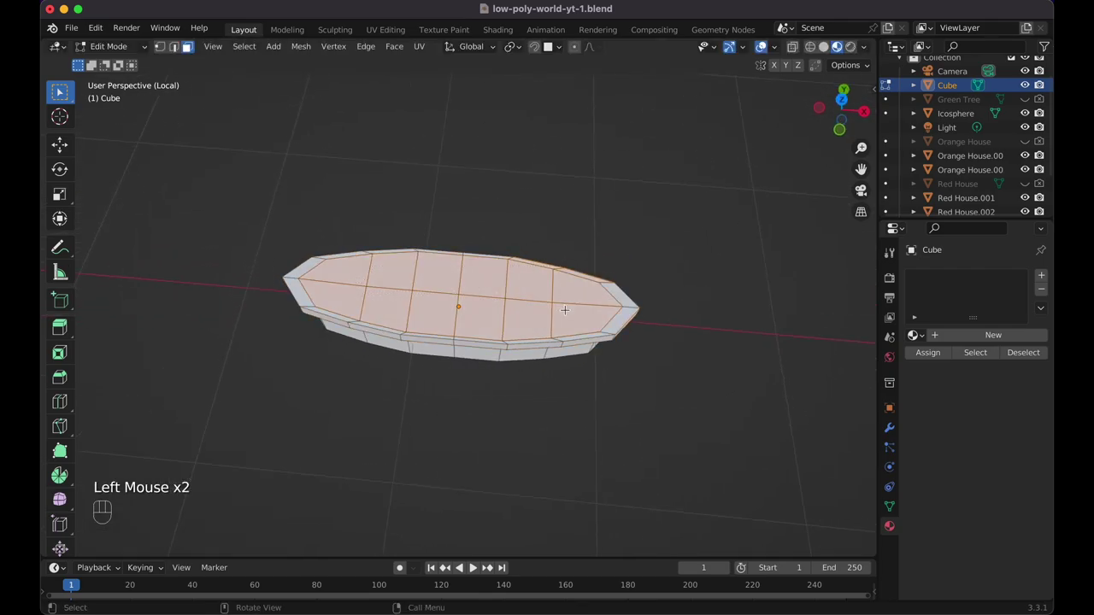
{"action": "left_click", "coordinate": [355, 291], "text": "shift"}
{"action": "left_click_drag", "start_coordinate": [383, 291], "coordinate": [555, 312], "text": "shift"}
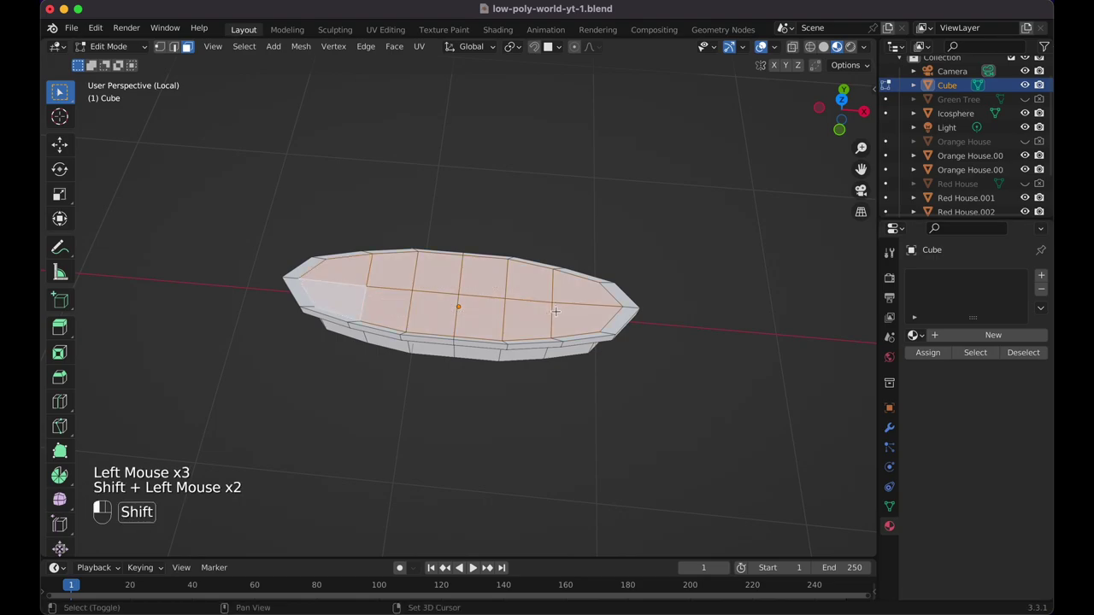
{"action": "scroll", "coordinate": [556, 312], "scroll_direction": "down", "scroll_amount": 3}
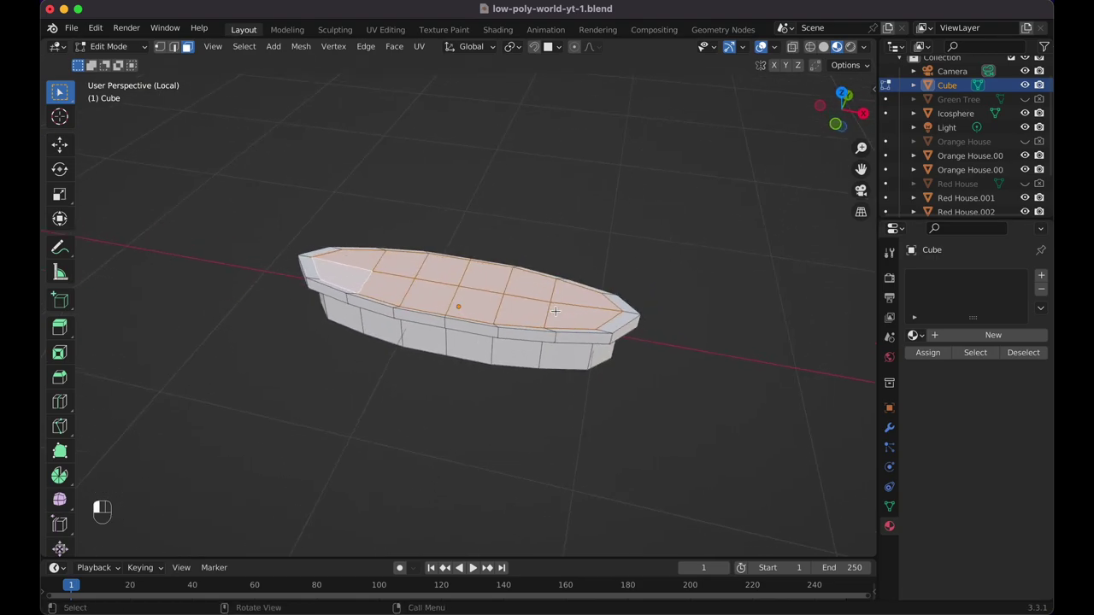
{"action": "key", "text": "i"}
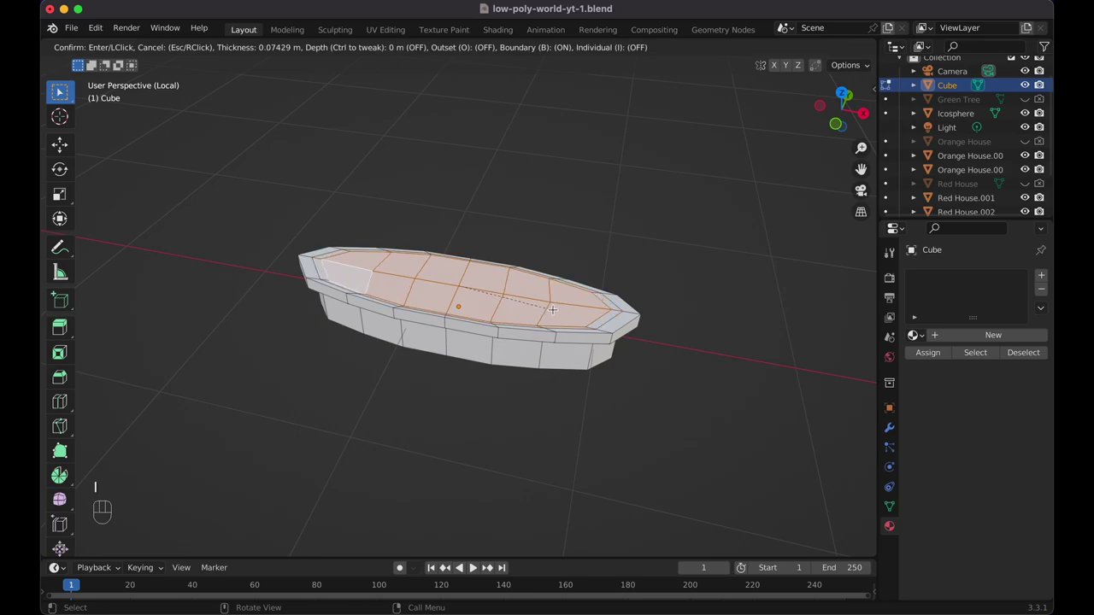
{"action": "left_click", "coordinate": [552, 310]}
Extrude the inset top faces about 0.176 m down into the hull to hollow out the boat.
{"action": "scroll", "coordinate": [552, 310], "scroll_direction": "up", "scroll_amount": 5}
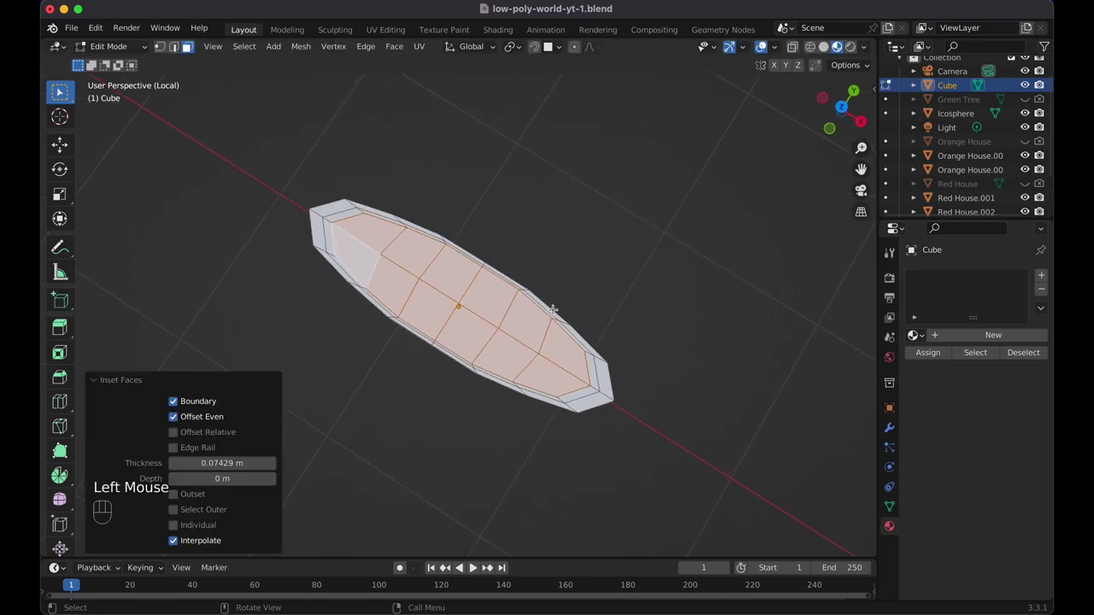
{"action": "scroll", "coordinate": [552, 309], "scroll_direction": "down", "scroll_amount": 5}
{"action": "scroll", "coordinate": [552, 309], "scroll_direction": "down", "scroll_amount": 1}
{"action": "key", "text": "e"}
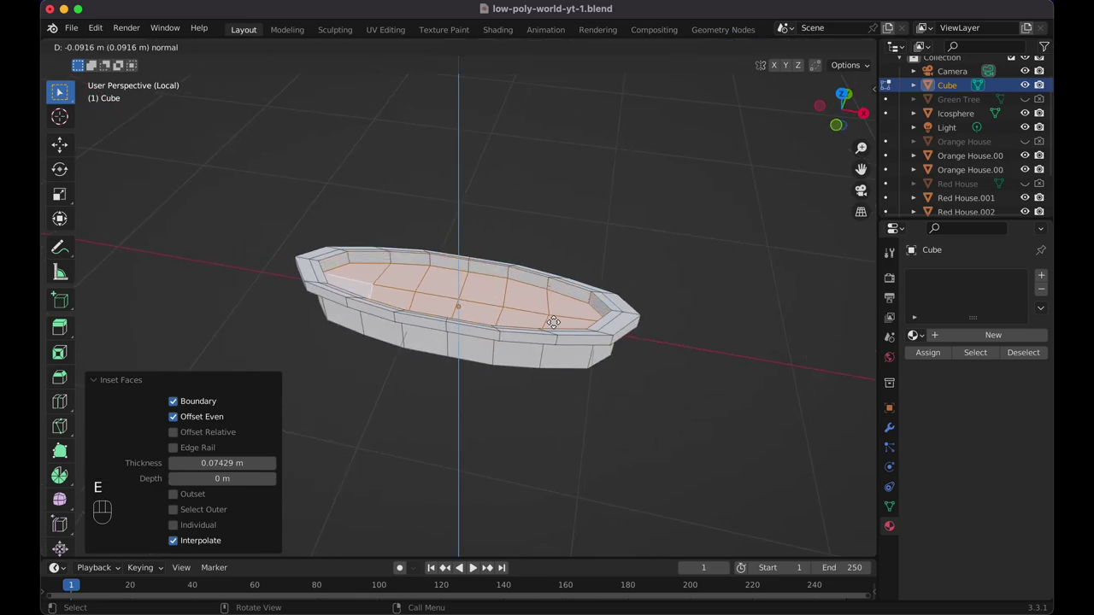
{"action": "left_click", "coordinate": [552, 334]}
In front wireframe view, lower the boat's inner floor about 0.06 m along Z and scale it to about 0.96.
{"action": "key", "text": "KP_1"}
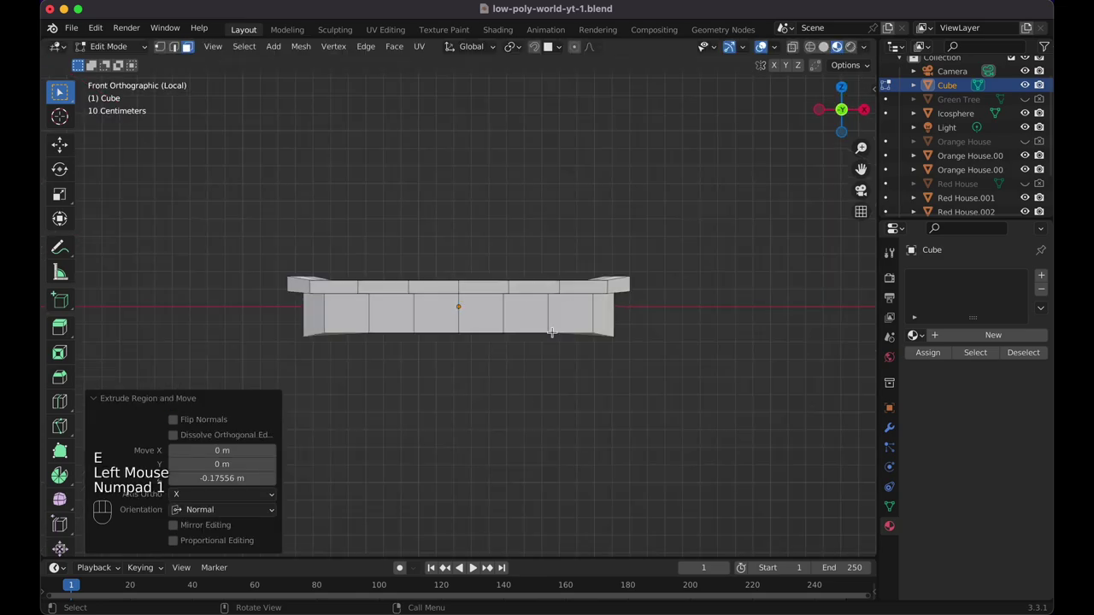
{"action": "key", "text": "shift+z"}
{"action": "key", "text": "g"}
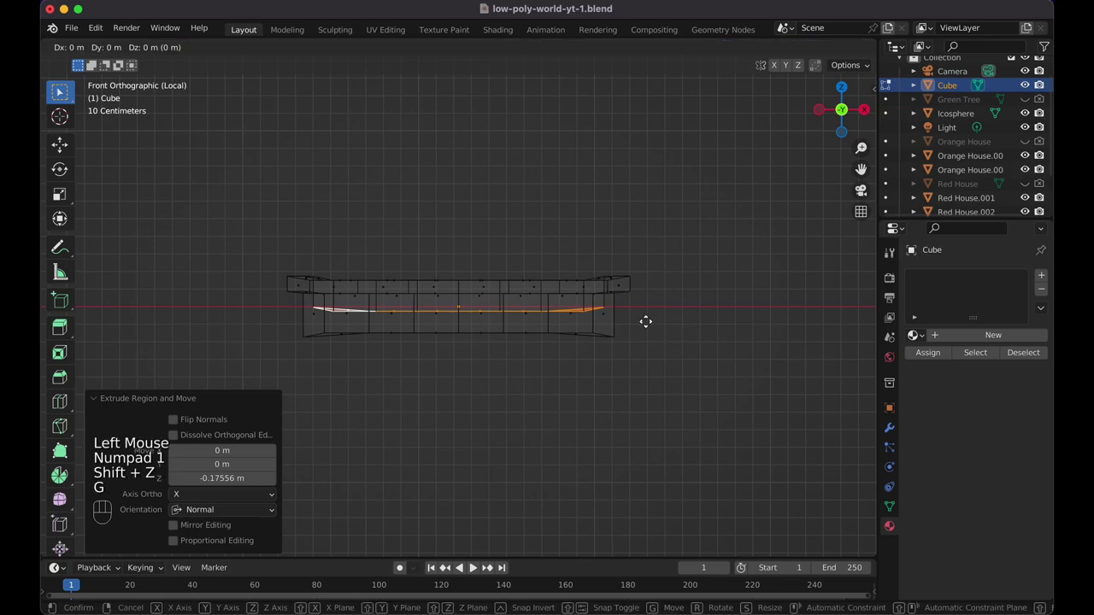
{"action": "key", "text": "z"}
{"action": "left_click", "coordinate": [647, 332]}
{"action": "key", "text": "s"}
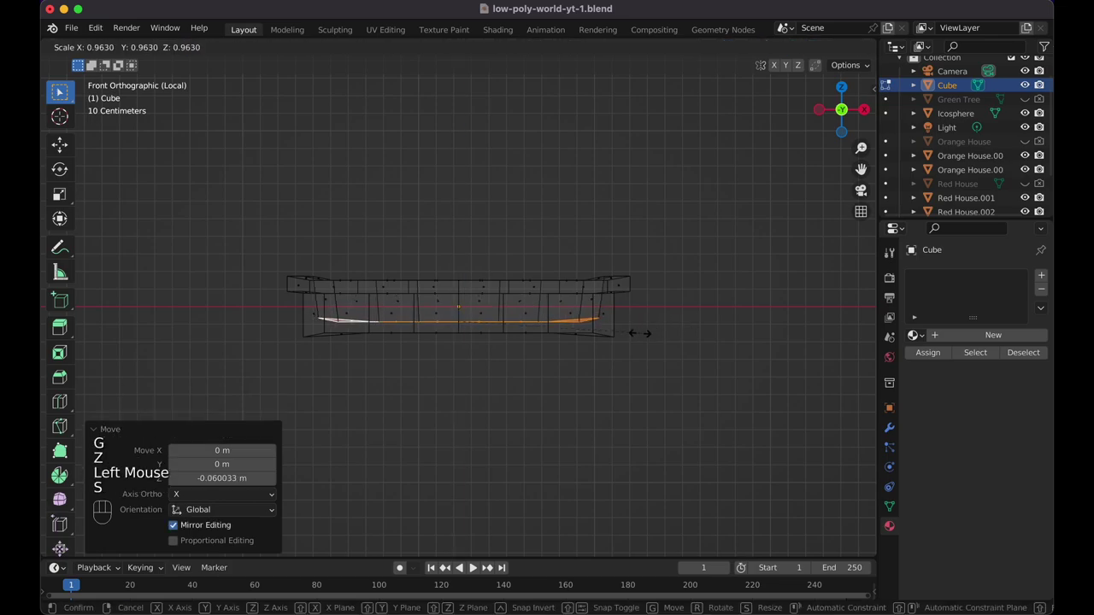
{"action": "left_click", "coordinate": [641, 336]}
{"action": "key", "text": "Tab"}
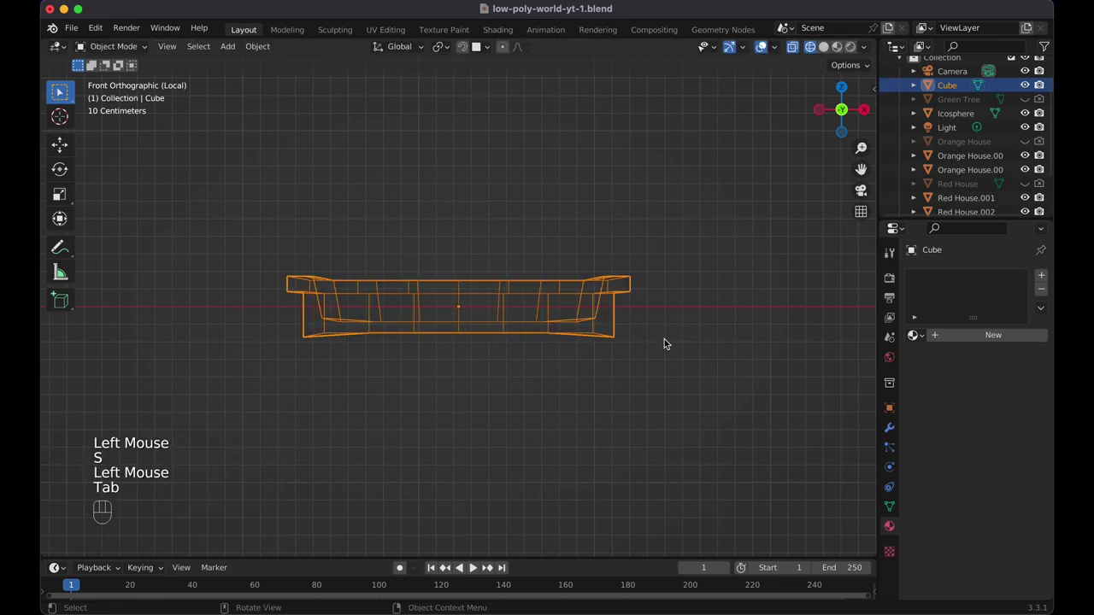
Select the hull's bottom faces and flatten them by scaling to 0 along Z.
{"action": "key", "text": "Tab"}
{"action": "left_click_drag", "start_coordinate": [293, 331], "coordinate": [634, 386]}
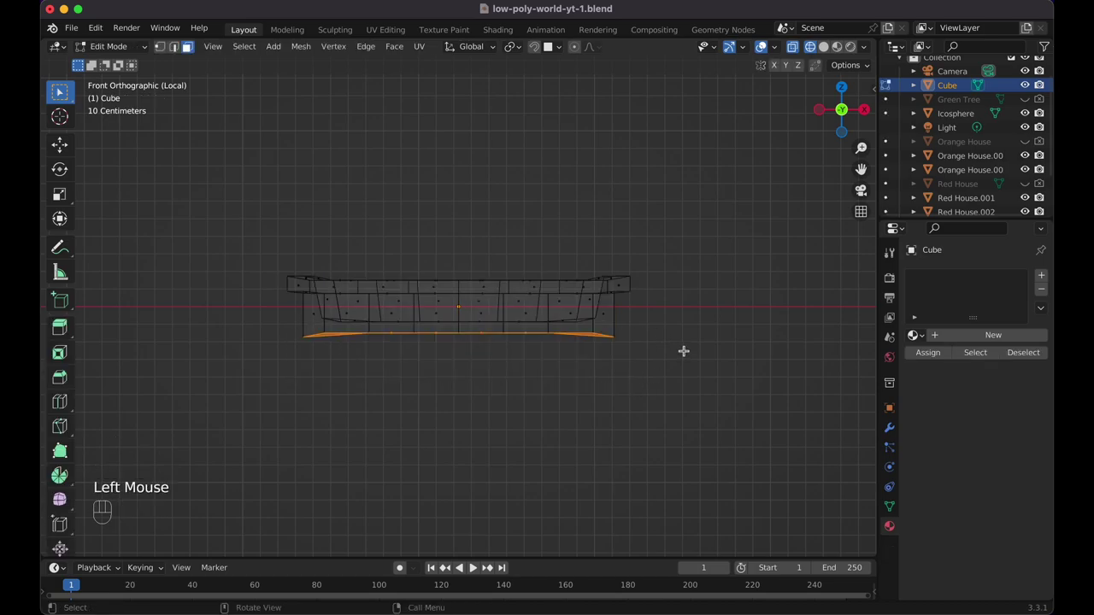
{"action": "key", "text": "s"}
{"action": "key", "text": "z"}
{"action": "key", "text": "KP_0"}
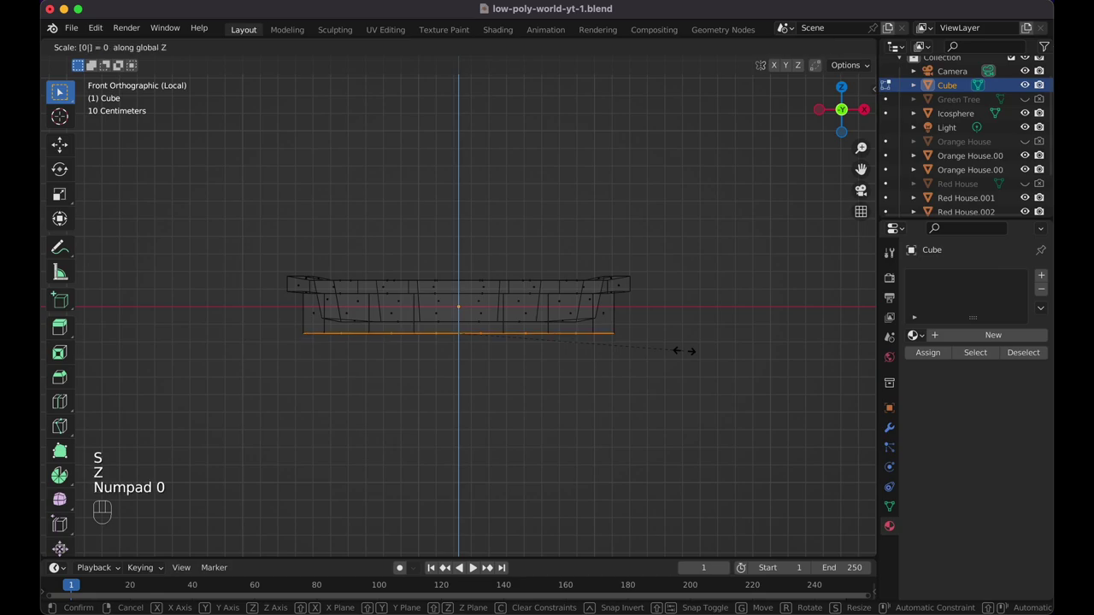
{"action": "left_click", "coordinate": [684, 351]}
Slide the bottom vertices at both tips of the hull upward by about 0.3, and return to Object Mode with the shaded display.
{"action": "left_click", "coordinate": [160, 47]}
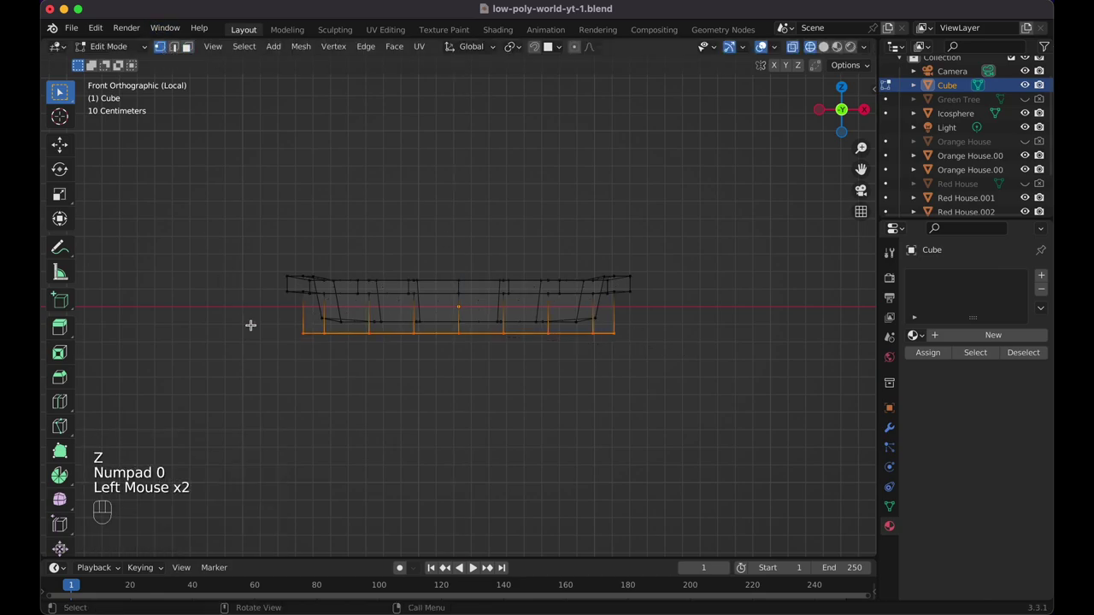
{"action": "left_click", "coordinate": [287, 325]}
{"action": "left_click", "coordinate": [605, 330], "text": "shift"}
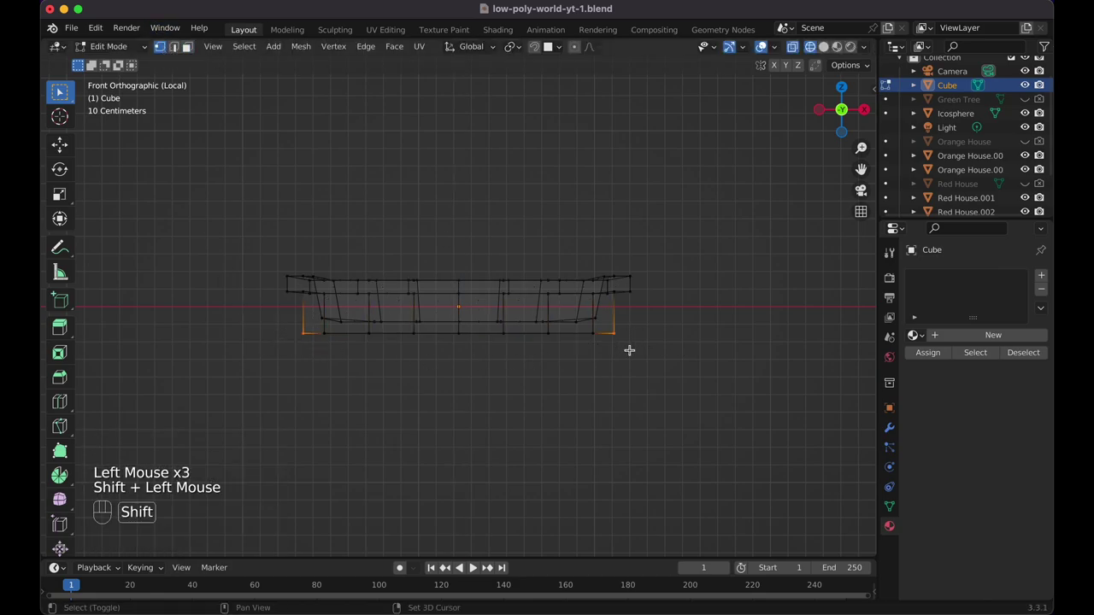
{"action": "key", "text": "g"}
{"action": "key", "text": "g"}
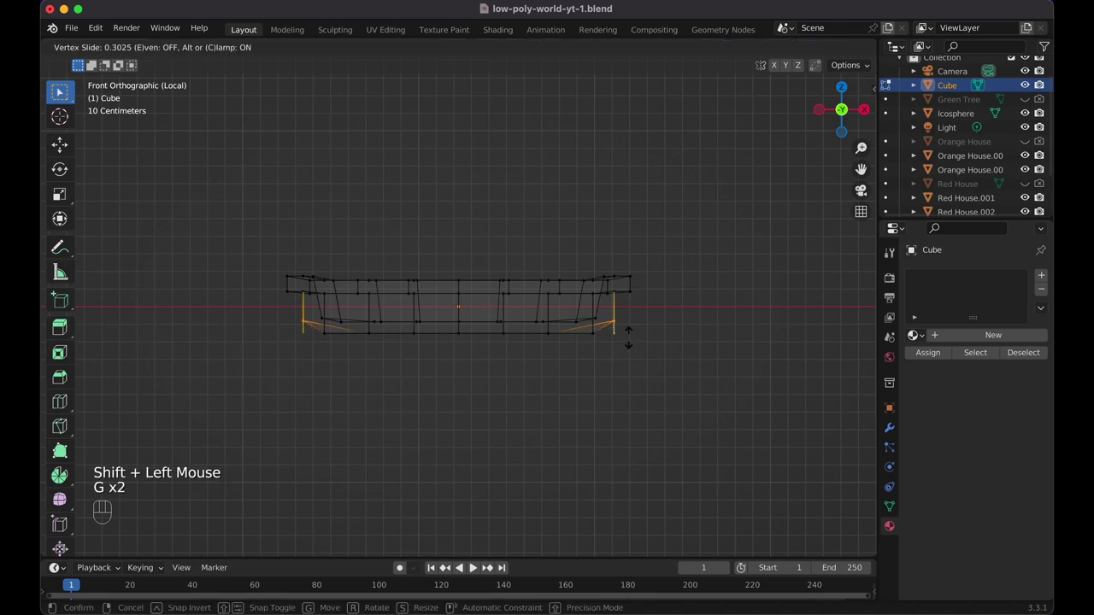
{"action": "left_click", "coordinate": [629, 336]}
{"action": "key", "text": "Tab"}
{"action": "key", "text": "shift+z"}
Select the five inner centerline vertices on the hull's underside and move them about 0.038 m down along Z.
{"action": "scroll", "coordinate": [629, 340], "scroll_direction": "up", "scroll_amount": 5}
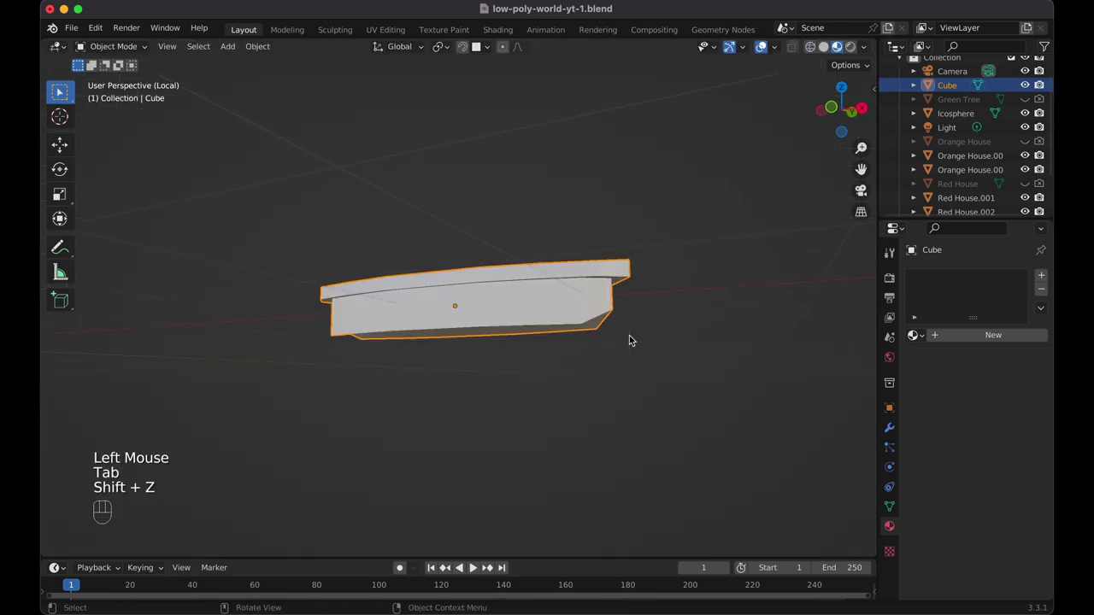
{"action": "scroll", "coordinate": [629, 336], "scroll_direction": "right", "scroll_amount": 5}
{"action": "scroll", "coordinate": [629, 336], "scroll_direction": "left", "scroll_amount": 5}
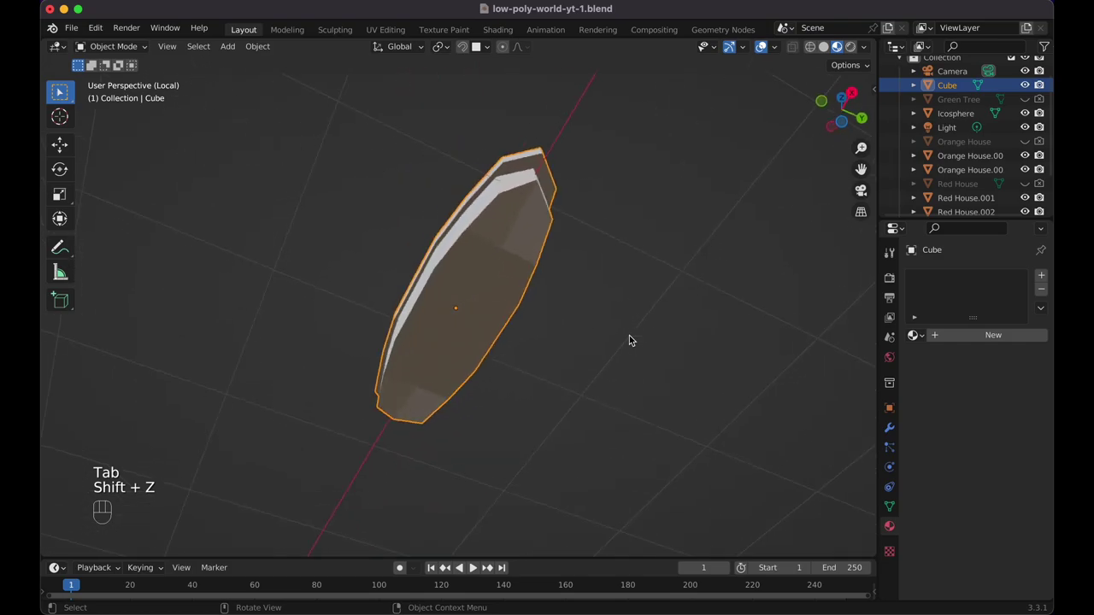
{"action": "scroll", "coordinate": [629, 341], "scroll_direction": "down", "scroll_amount": 10}
{"action": "key", "text": "Tab"}
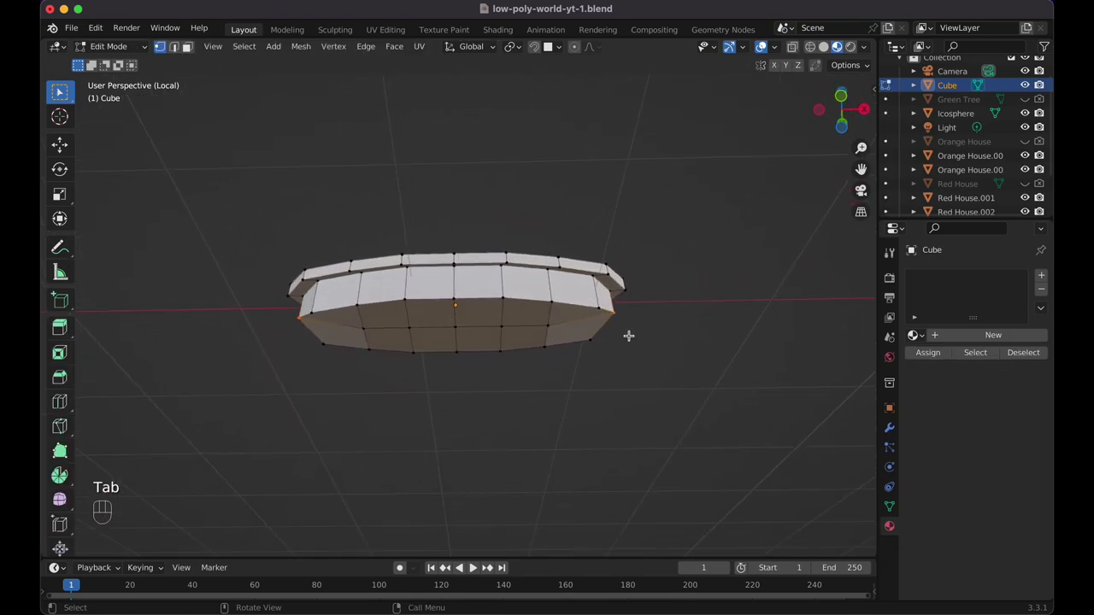
{"action": "scroll", "coordinate": [629, 336], "scroll_direction": "down", "scroll_amount": 2}
{"action": "left_click", "coordinate": [548, 332]}
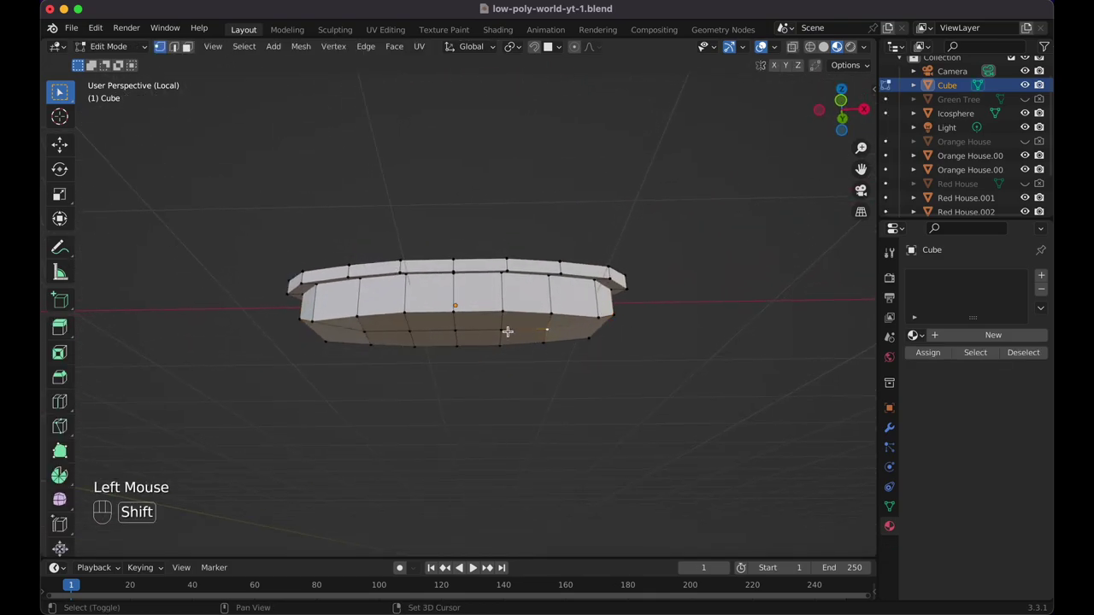
{"action": "left_click", "coordinate": [502, 330], "text": "shift"}
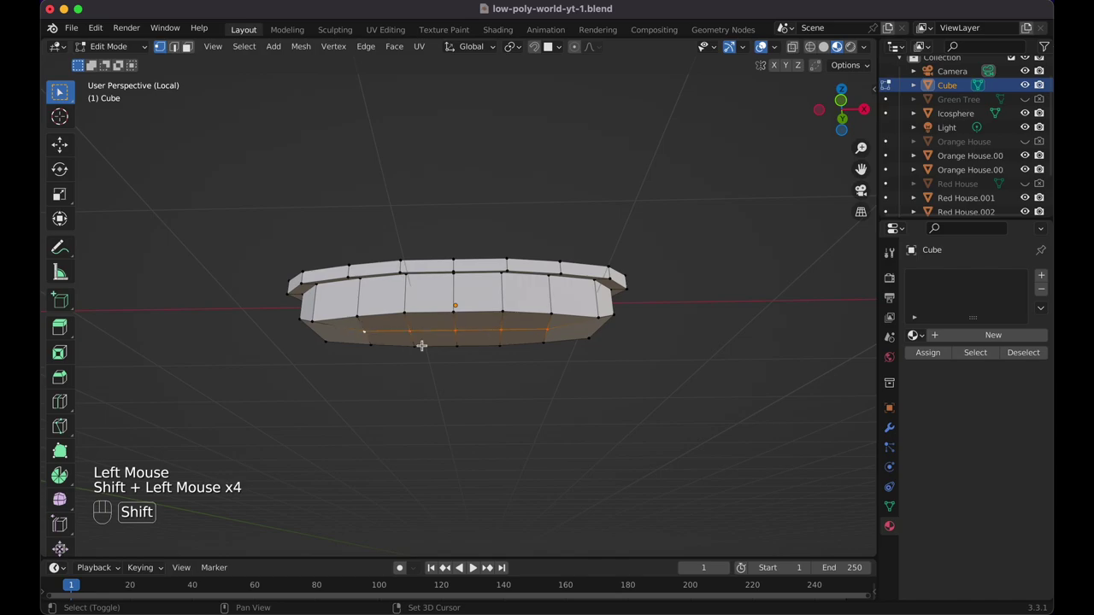
{"action": "key", "text": "g"}
{"action": "key", "text": "z"}
{"action": "left_click", "coordinate": [548, 410]}
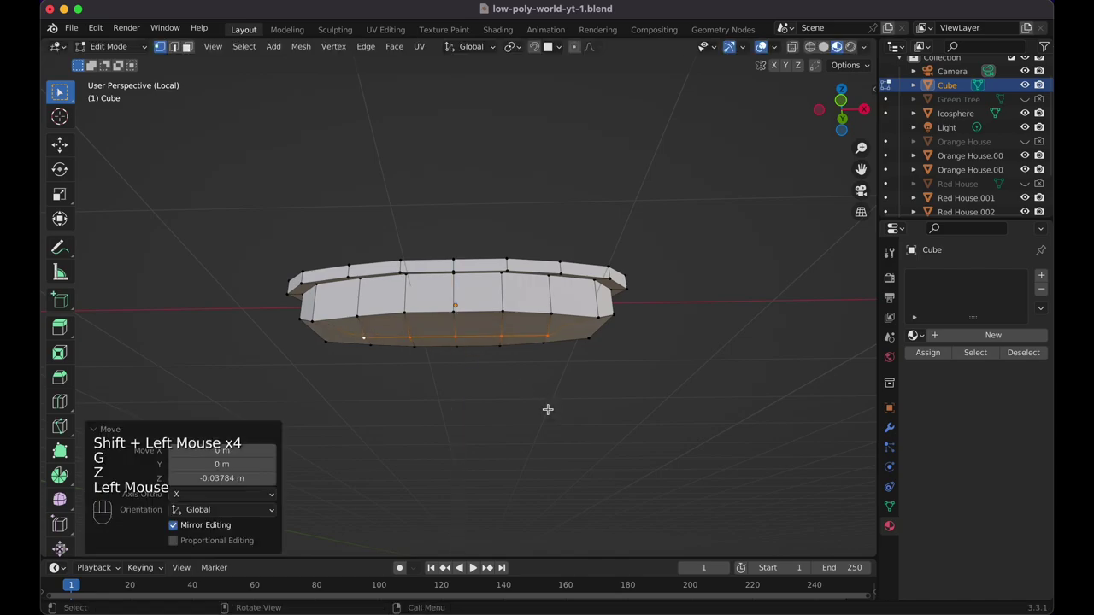
{"action": "key", "text": "Tab"}
Add a cube mesh in Object Mode as the base for the boat's cabin.
{"action": "scroll", "coordinate": [562, 378], "scroll_direction": "up", "scroll_amount": 6}
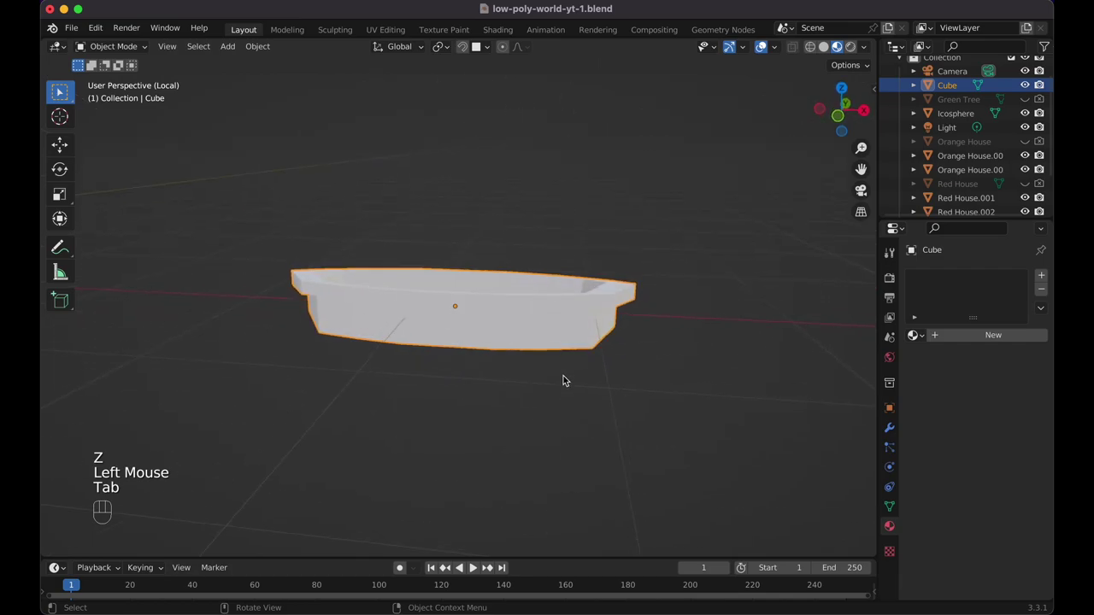
{"action": "scroll", "coordinate": [562, 380], "scroll_direction": "left", "scroll_amount": 10}
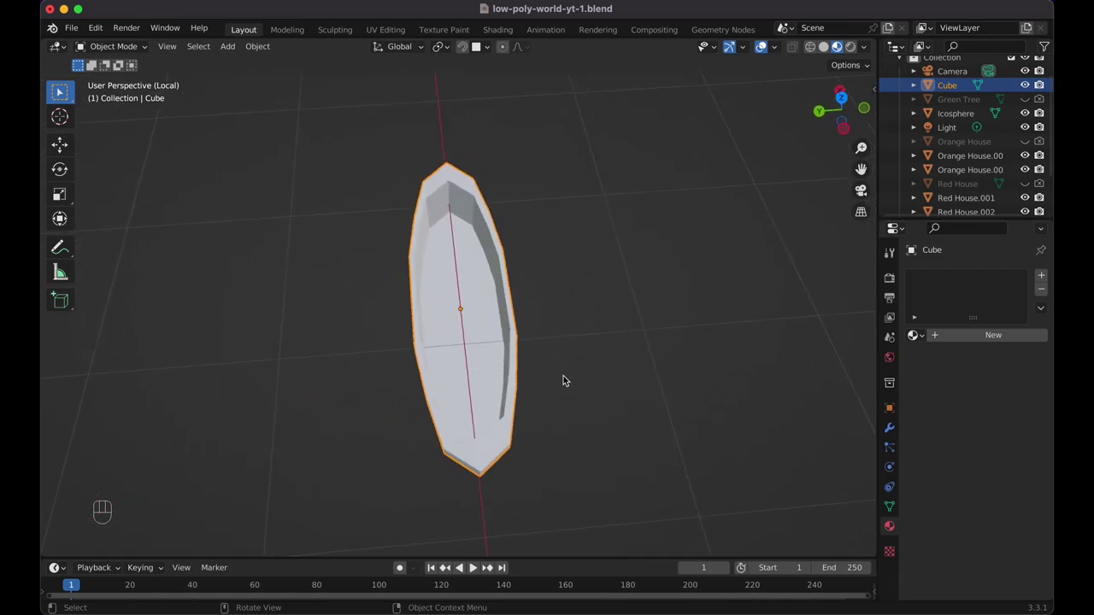
{"action": "scroll", "coordinate": [562, 381], "scroll_direction": "right", "scroll_amount": 10}
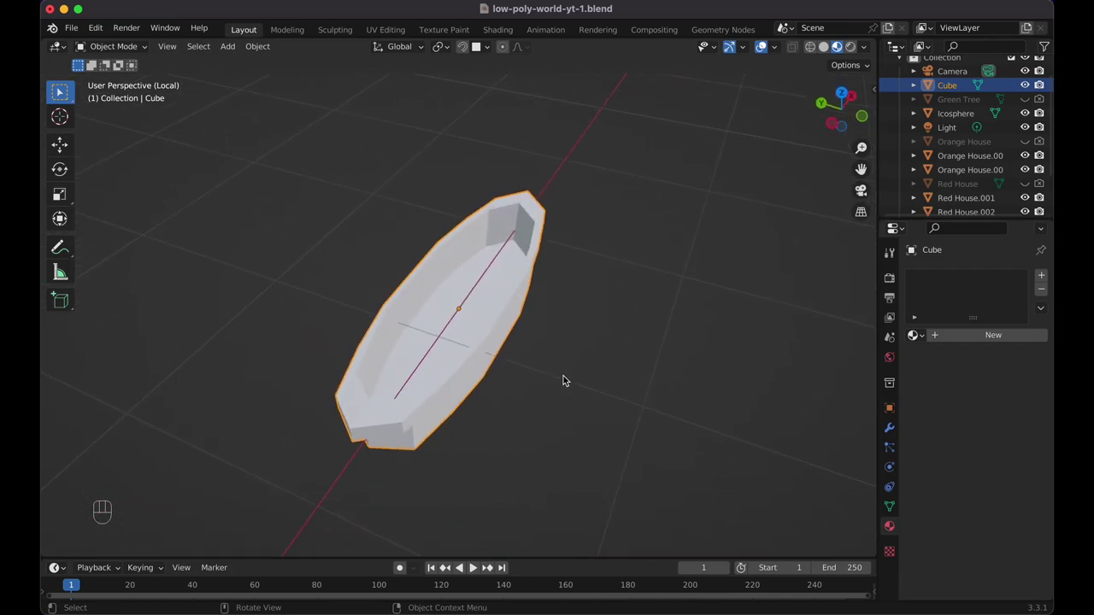
{"action": "scroll", "coordinate": [562, 380], "scroll_direction": "right", "scroll_amount": 6}
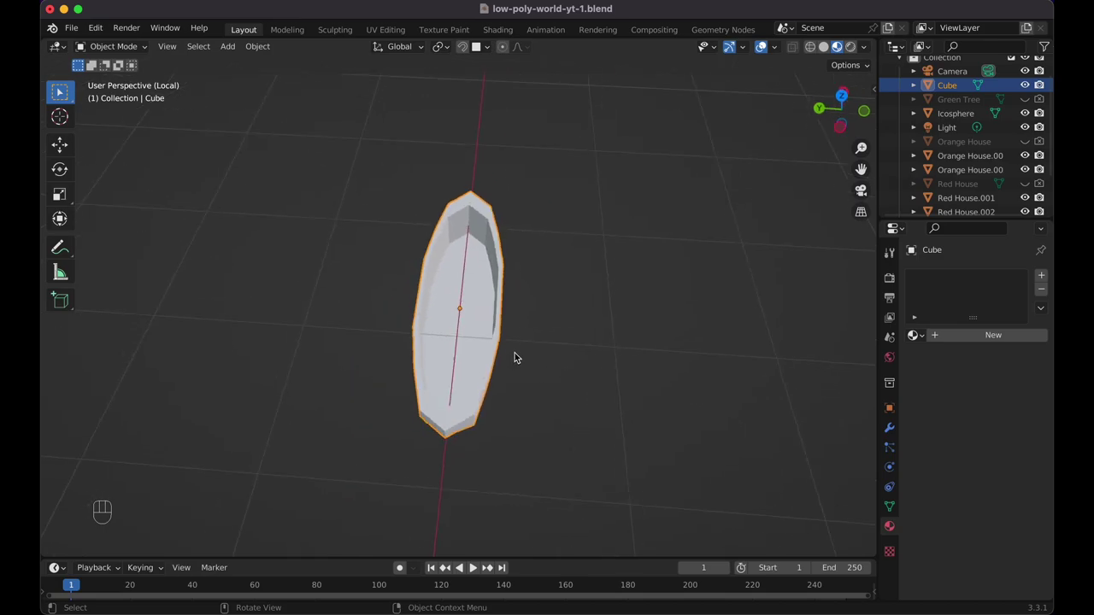
{"action": "scroll", "coordinate": [504, 301], "scroll_direction": "right", "scroll_amount": 8}
{"action": "key", "text": "shift+a"}
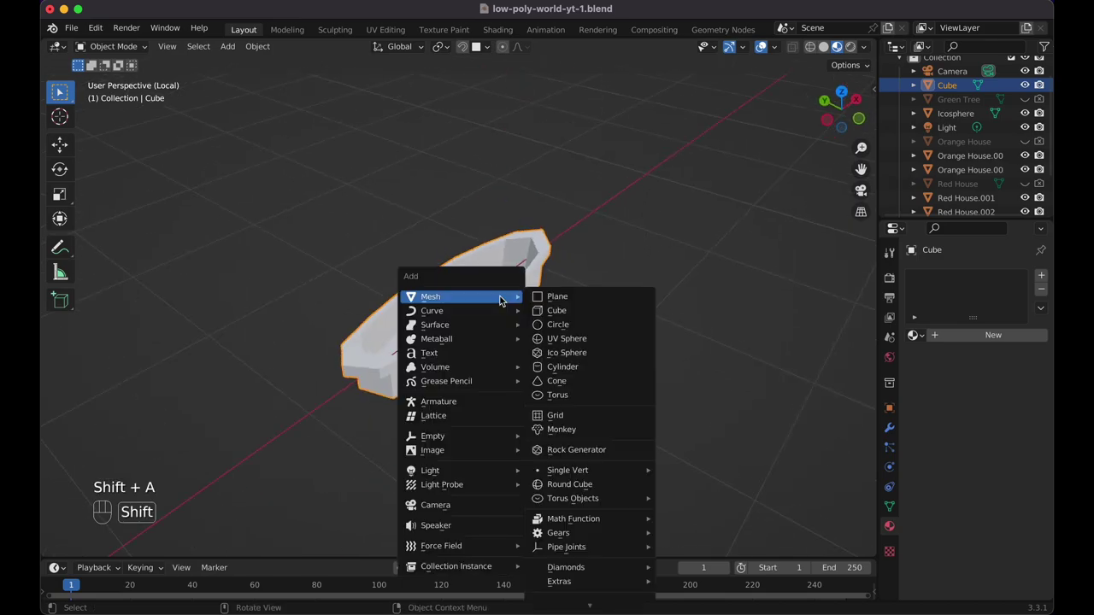
{"action": "left_click", "coordinate": [555, 311]}
Move the cube about 7 m along X until it sits over the boat.
{"action": "key", "text": "g"}
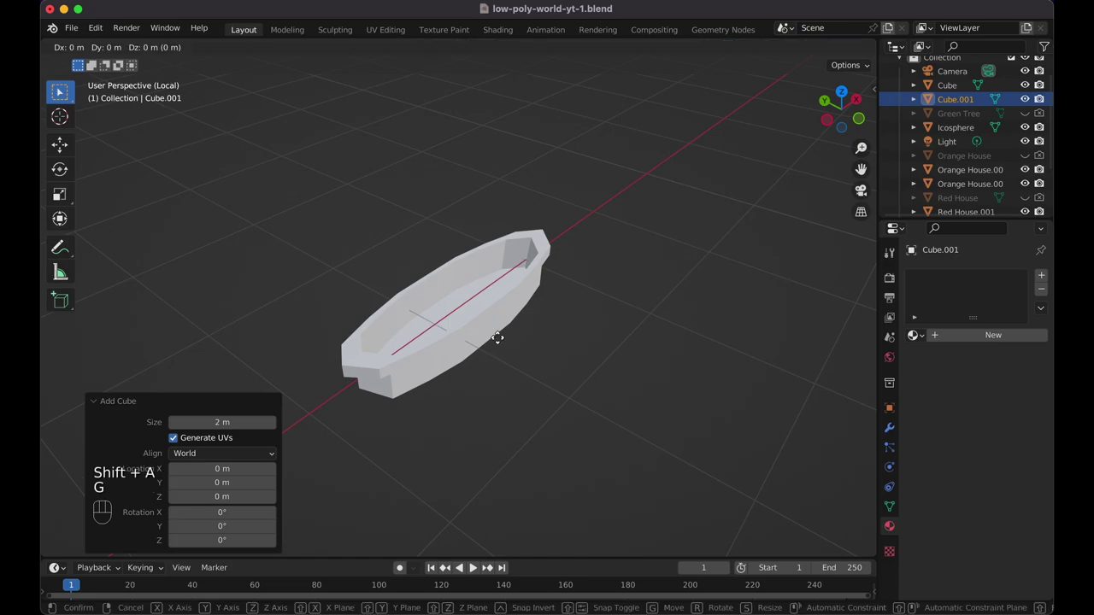
{"action": "key", "text": "x"}
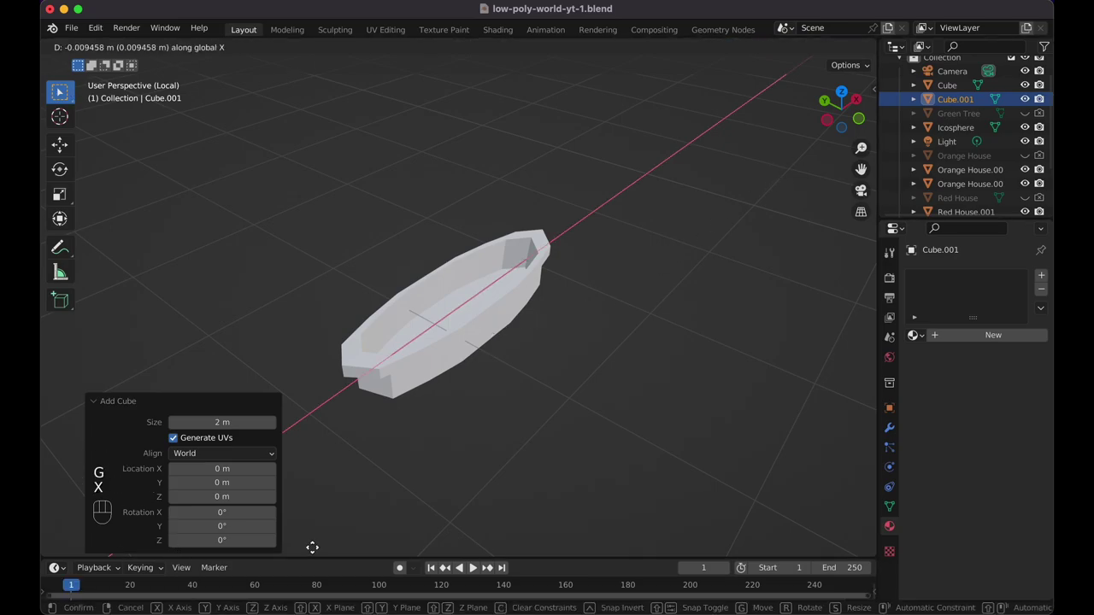
{"action": "left_click", "coordinate": [430, 136]}
{"action": "scroll", "coordinate": [430, 119], "scroll_direction": "down", "scroll_amount": 5}
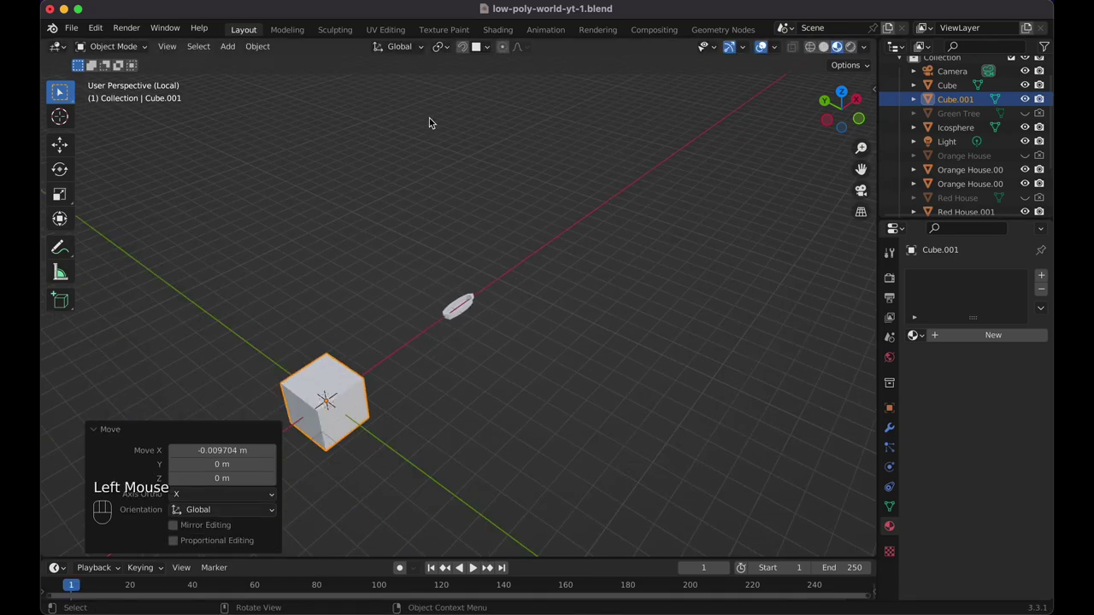
{"action": "scroll", "coordinate": [429, 118], "scroll_direction": "right", "scroll_amount": 10}
{"action": "scroll", "coordinate": [429, 118], "scroll_direction": "left", "scroll_amount": 5}
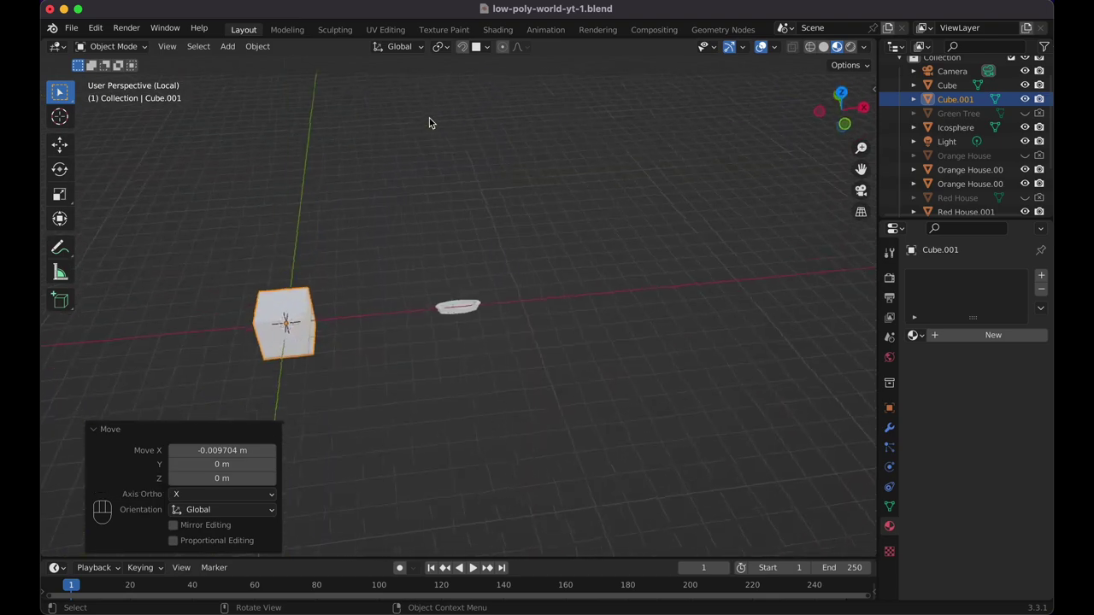
{"action": "key", "text": "g"}
{"action": "key", "text": "x"}
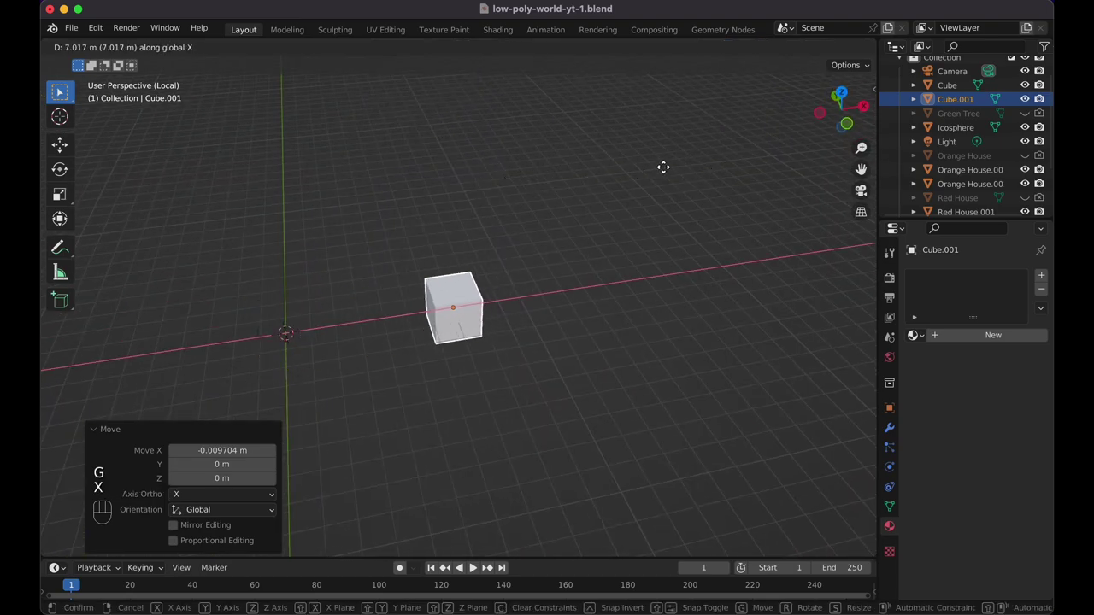
{"action": "left_click", "coordinate": [664, 167]}
Scale the cube to about 0.25 and again to about 0.54 so it fits inside the hull.
{"action": "key", "text": "s"}
{"action": "left_click", "coordinate": [523, 299]}
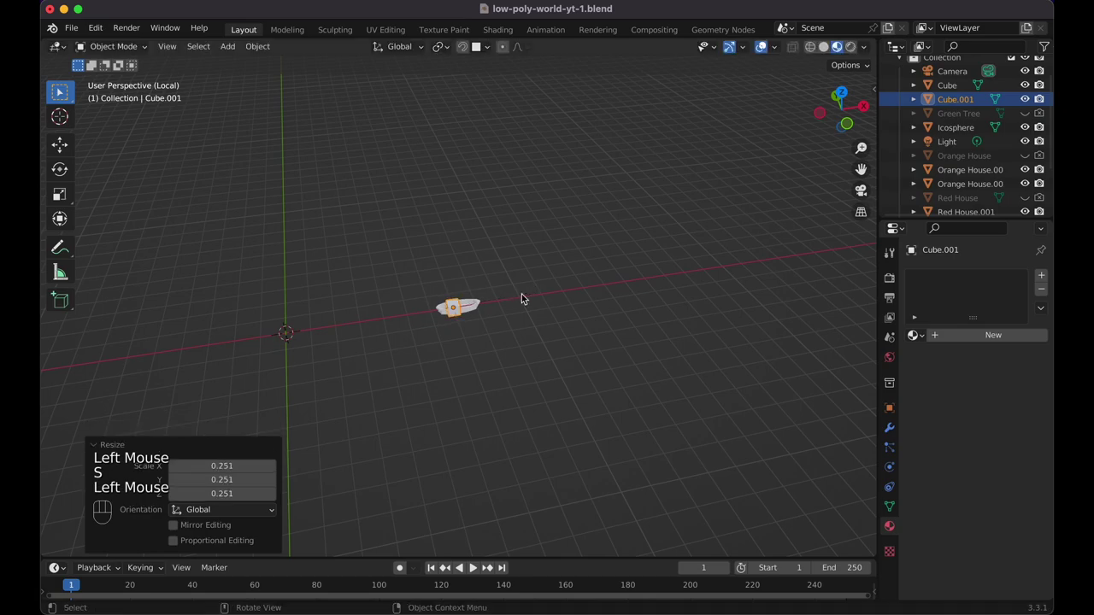
{"action": "scroll", "coordinate": [521, 294], "scroll_direction": "up", "scroll_amount": 6}
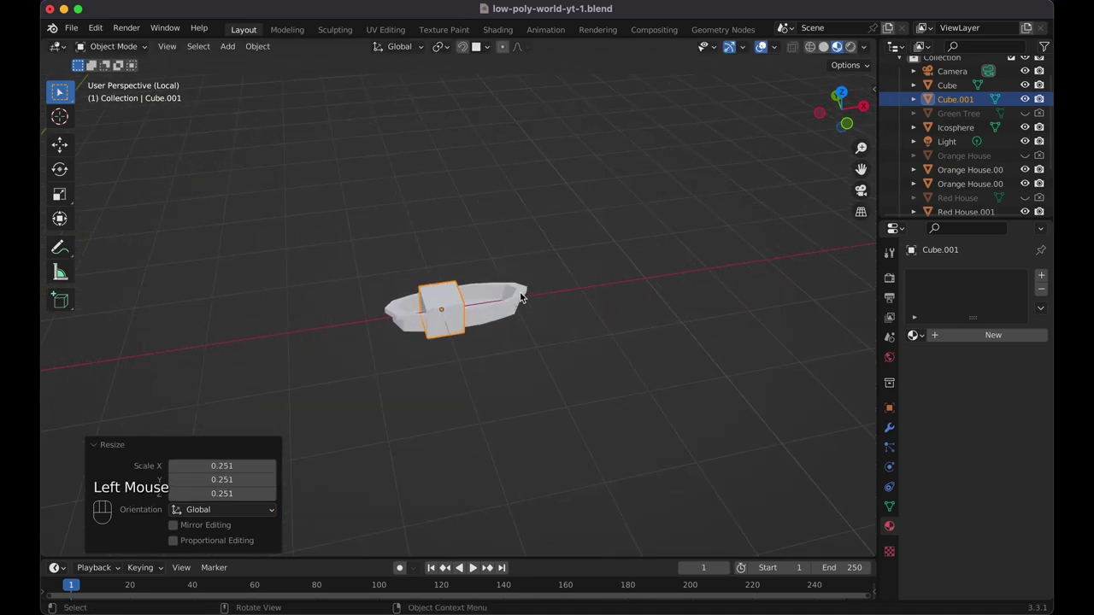
{"action": "scroll", "coordinate": [522, 294], "scroll_direction": "up", "scroll_amount": 5}
{"action": "scroll", "coordinate": [522, 294], "scroll_direction": "left", "scroll_amount": 8}
{"action": "key", "text": "s"}
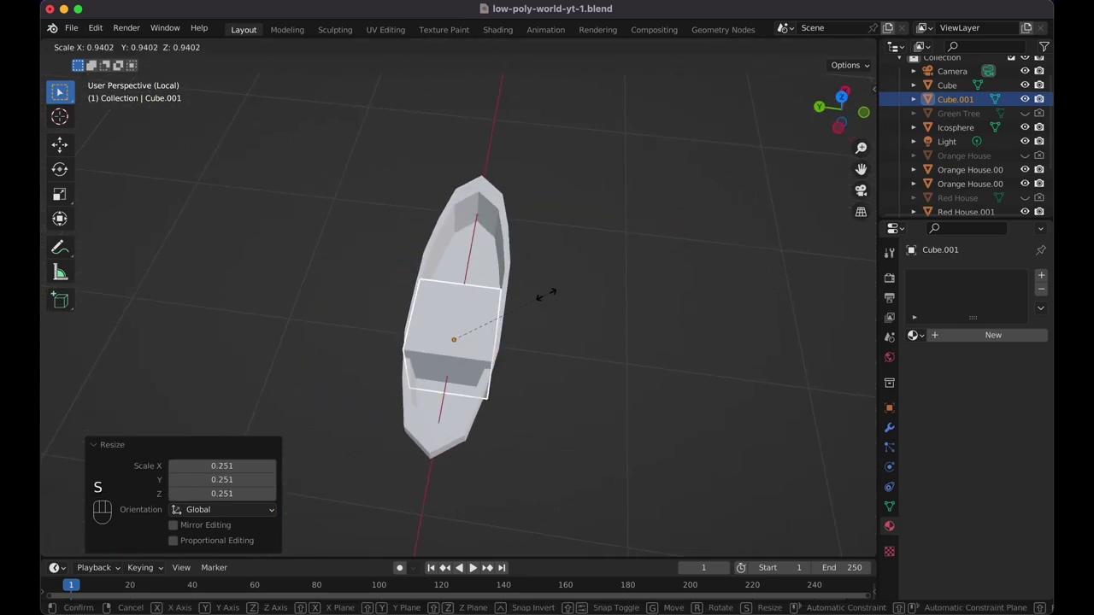
{"action": "left_click", "coordinate": [511, 321]}
Move the cube about -0.157 m along X toward one end of the boat.
{"action": "key", "text": "g"}
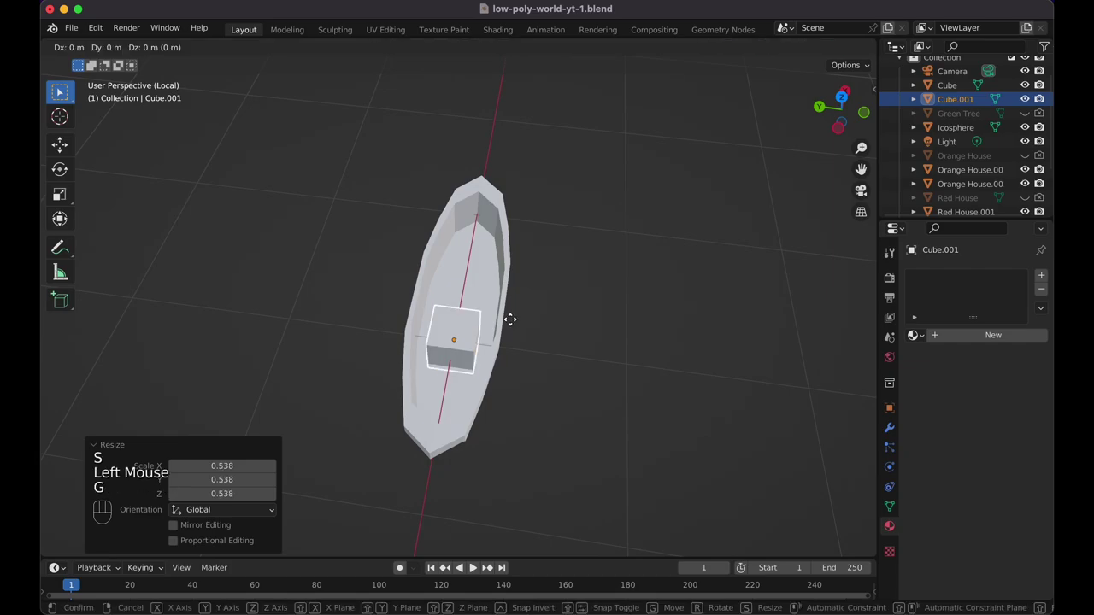
{"action": "key", "text": "x"}
{"action": "left_click", "coordinate": [508, 345]}
In Edit Mode with face selection, raise the cube's top face about 0.27 m along Z.
{"action": "scroll", "coordinate": [508, 346], "scroll_direction": "down", "scroll_amount": 5}
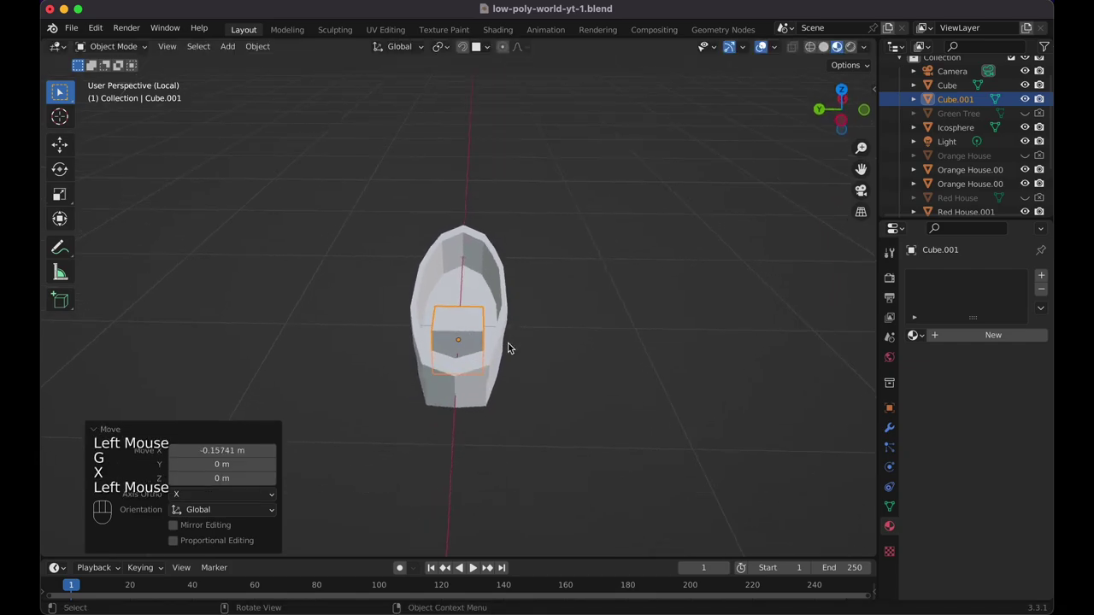
{"action": "scroll", "coordinate": [508, 348], "scroll_direction": "down", "scroll_amount": 5}
{"action": "scroll", "coordinate": [509, 348], "scroll_direction": "up", "scroll_amount": 10}
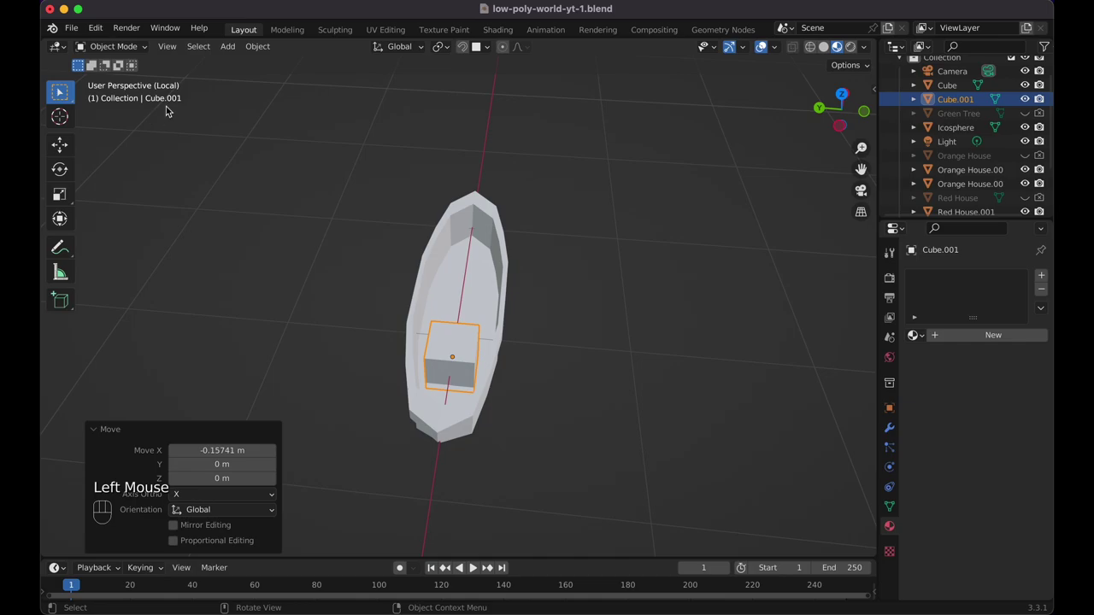
{"action": "key", "text": "Tab"}
{"action": "left_click", "coordinate": [188, 47]}
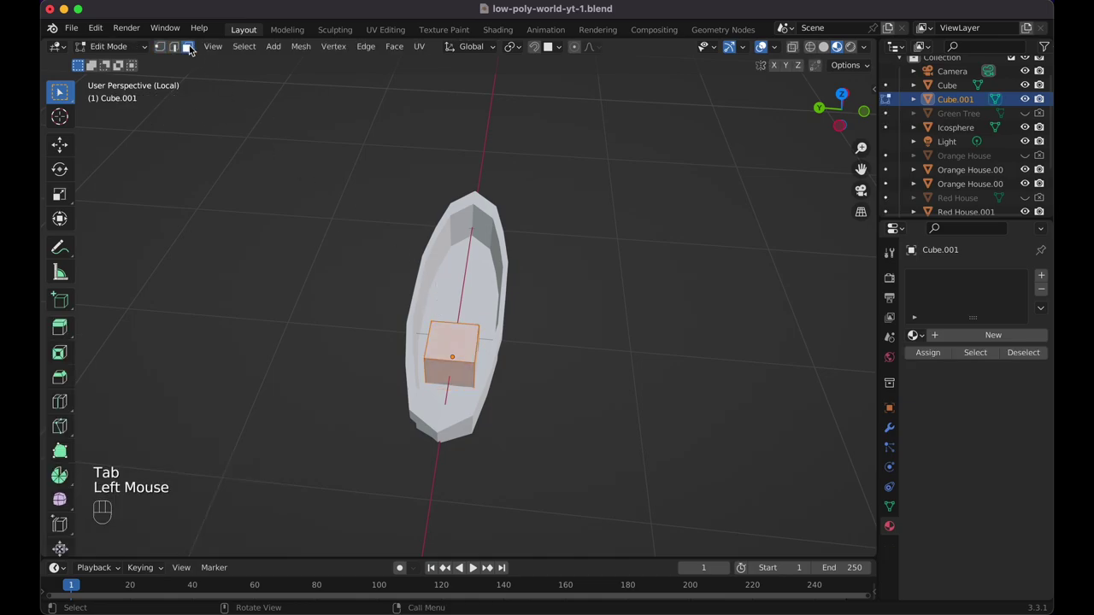
{"action": "left_click", "coordinate": [470, 342]}
{"action": "key", "text": "g"}
{"action": "key", "text": "z"}
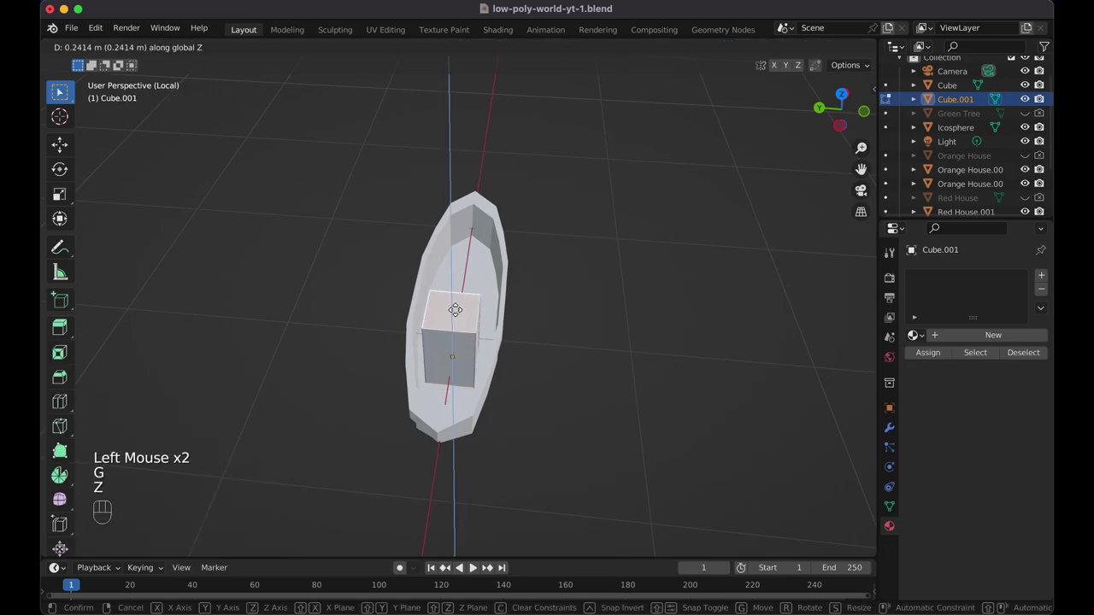
{"action": "left_click", "coordinate": [455, 306]}
Add two horizontal loop cuts around the cabin, one near the top at factor -0.768 and one unslid in the lower section.
{"action": "key", "text": "super+r"}
{"action": "left_click", "coordinate": [488, 317]}
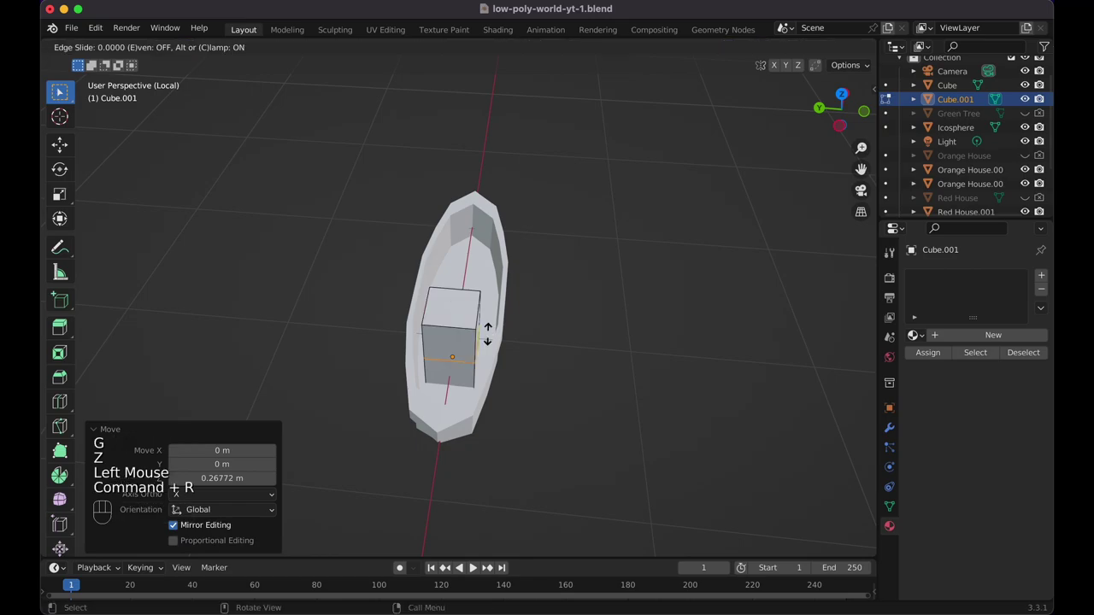
{"action": "left_click", "coordinate": [488, 309]}
{"action": "scroll", "coordinate": [488, 309], "scroll_direction": "down", "scroll_amount": 5}
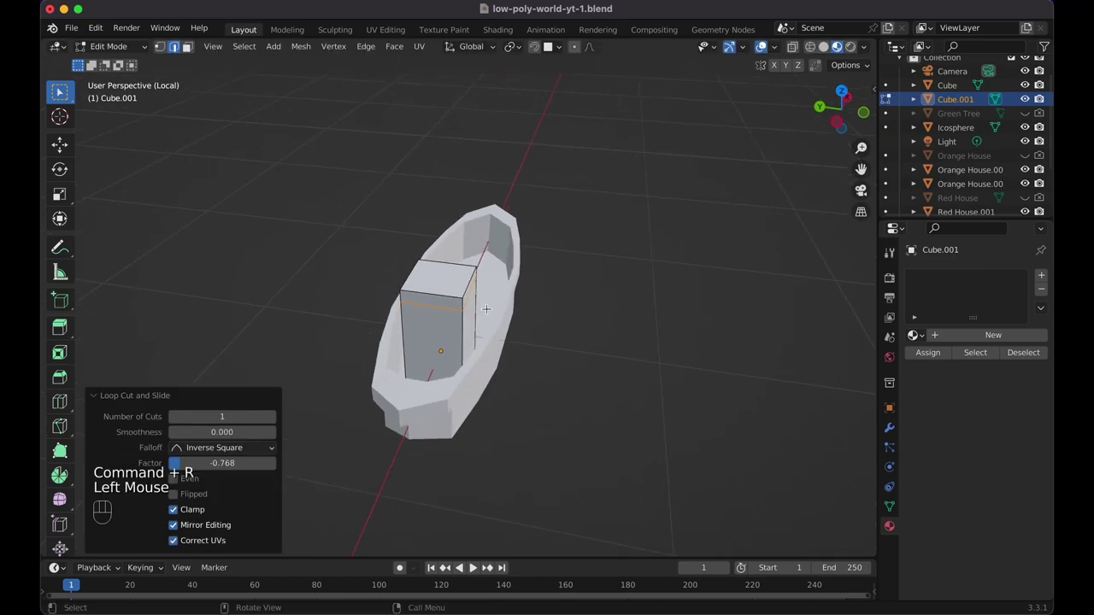
{"action": "key", "text": "super+r"}
{"action": "left_click", "coordinate": [475, 346]}
{"action": "key", "text": "Escape"}
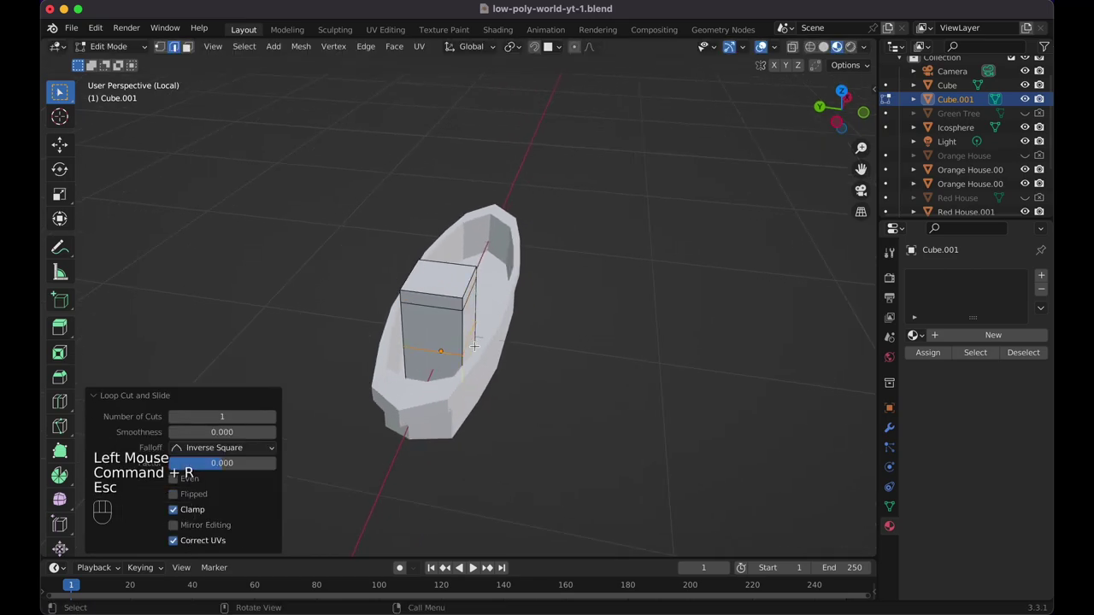
Select the cabin's middle band of side faces and inset them individually with a thickness of about 0.208 m.
{"action": "left_click", "coordinate": [447, 333], "text": "alt"}
{"action": "left_click", "coordinate": [186, 46]}
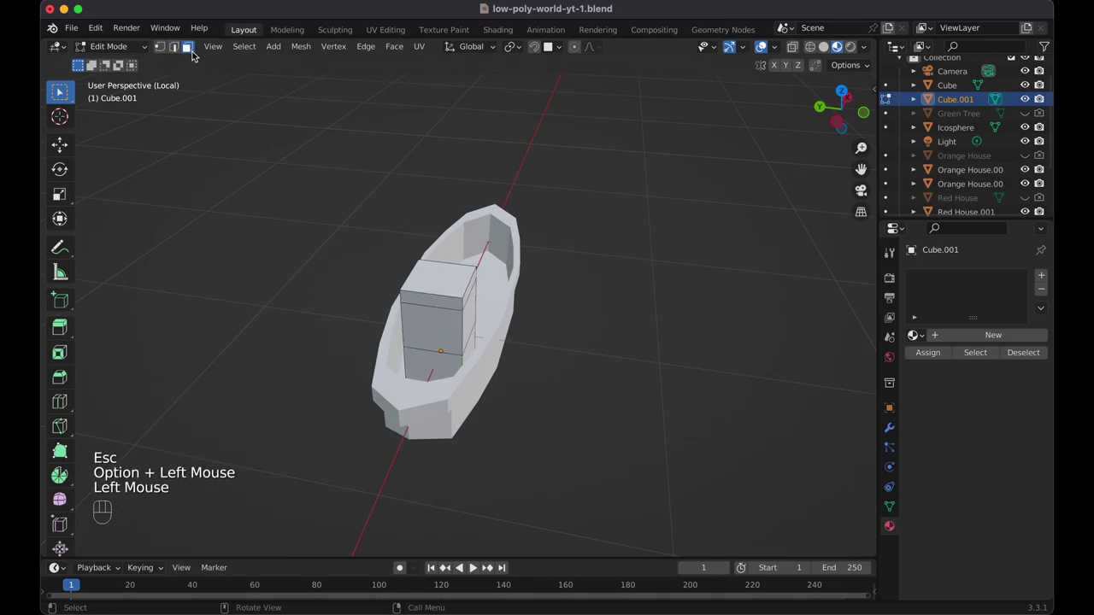
{"action": "left_click", "coordinate": [433, 328], "text": "alt"}
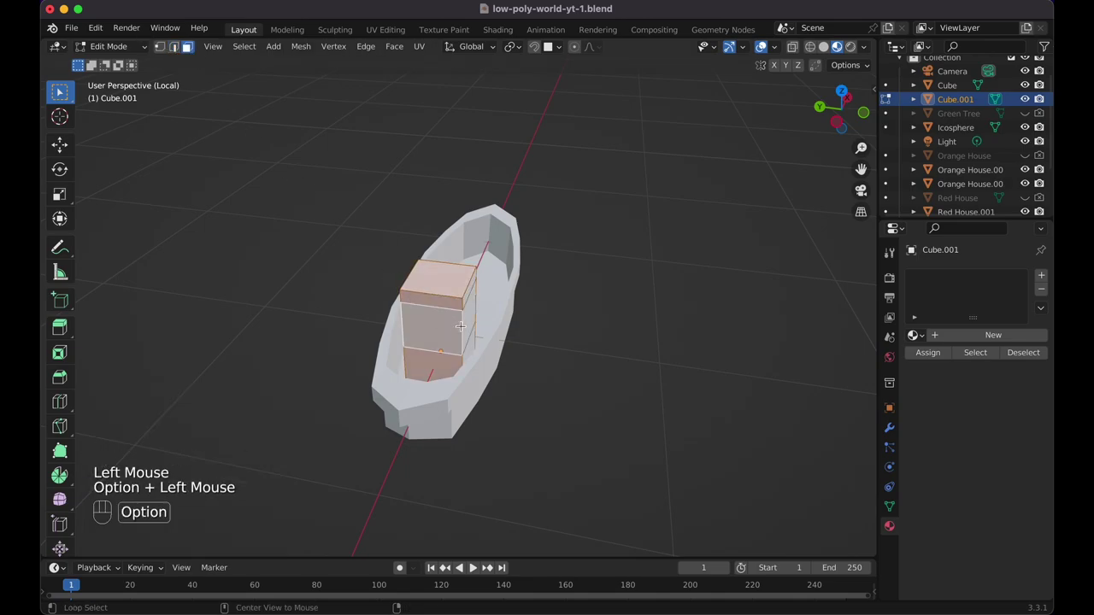
{"action": "left_click", "coordinate": [459, 328], "text": "alt"}
{"action": "key", "text": "i"}
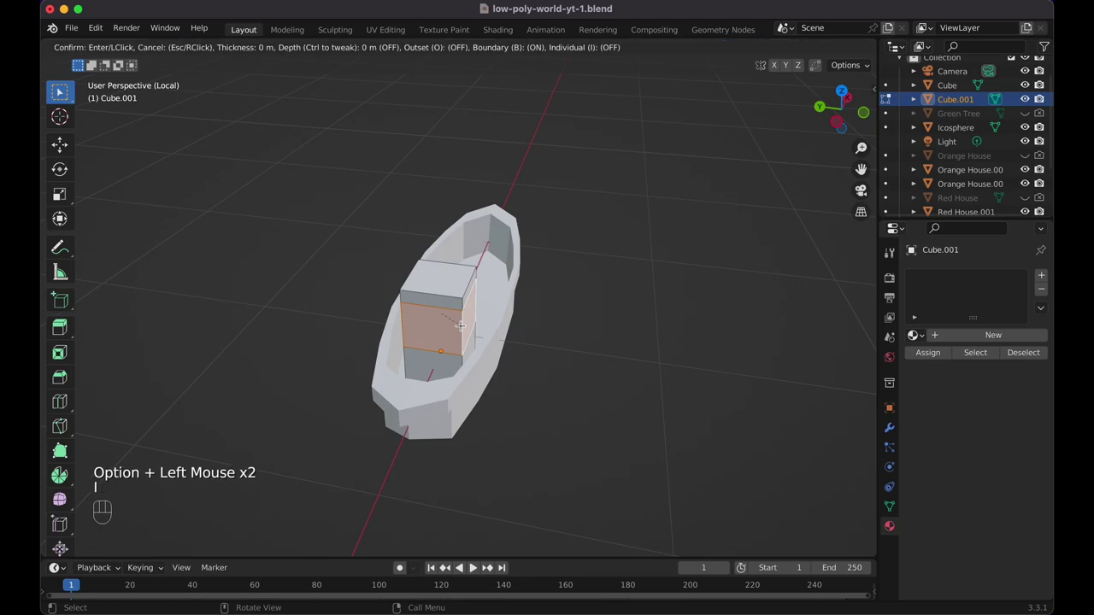
{"action": "key", "text": "i"}
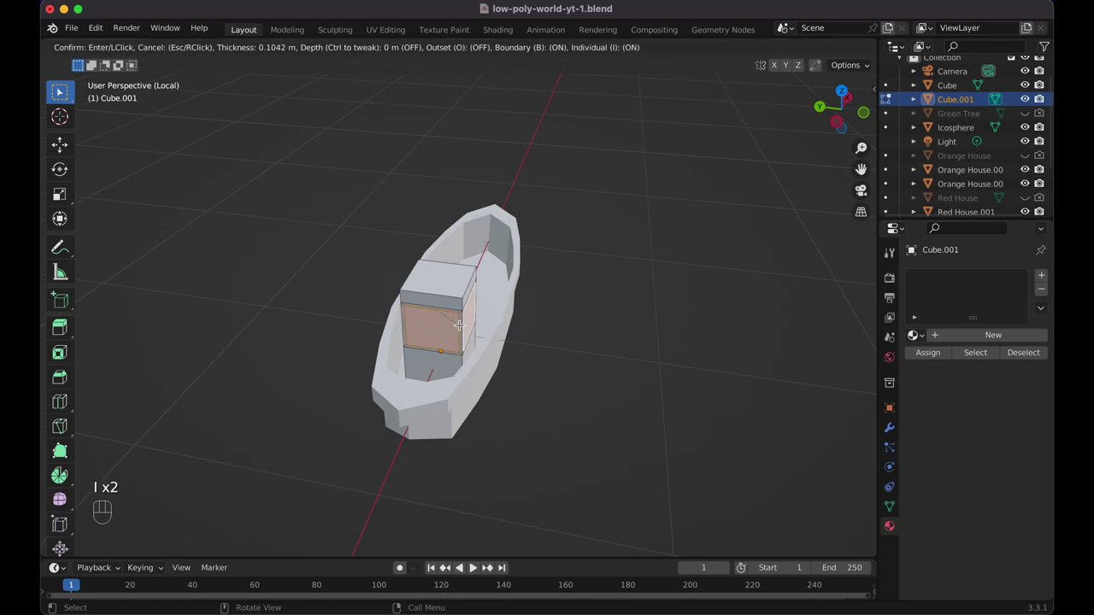
{"action": "left_click", "coordinate": [458, 324]}
{"action": "key", "text": "e"}
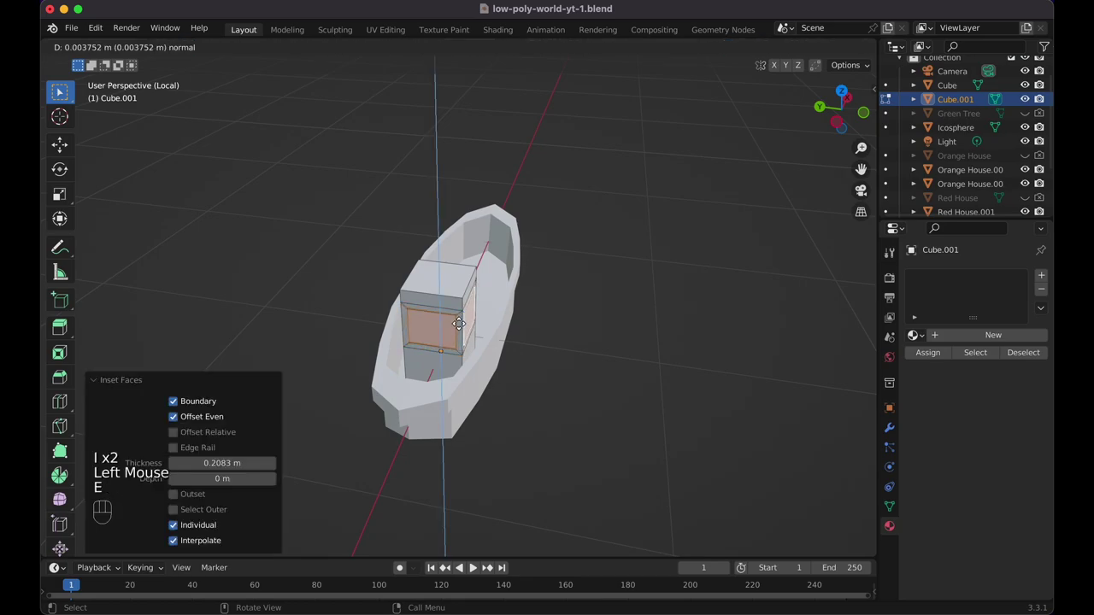
{"action": "key", "text": "Escape"}
{"action": "key", "text": "super+z"}
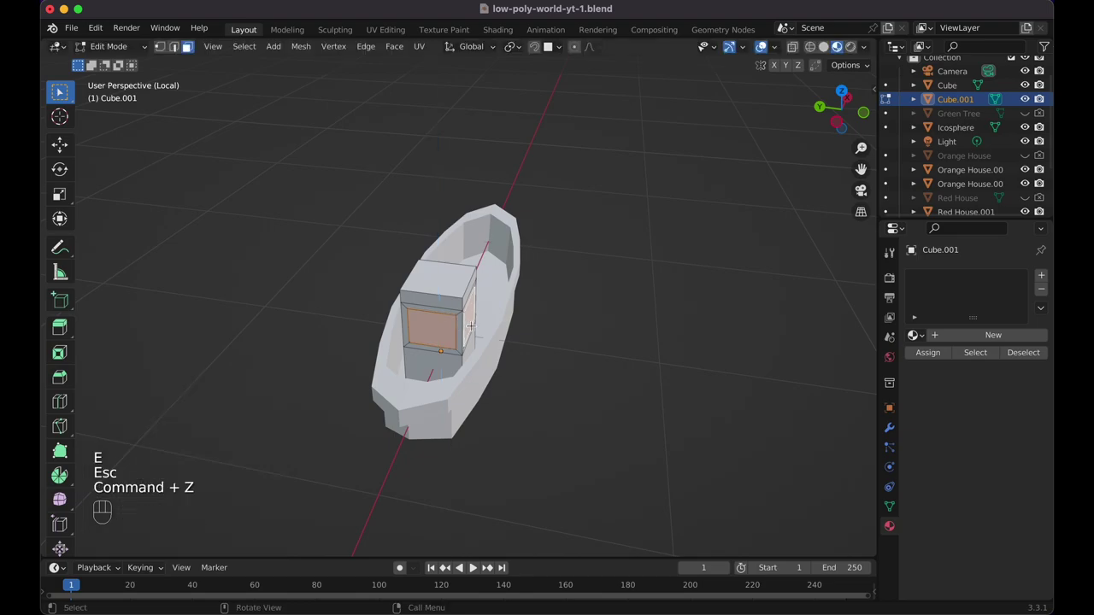
Extrude the inset window faces inward along their normals to recess them into the cabin.
{"action": "key", "text": "alt+e"}
{"action": "left_click", "coordinate": [484, 319]}
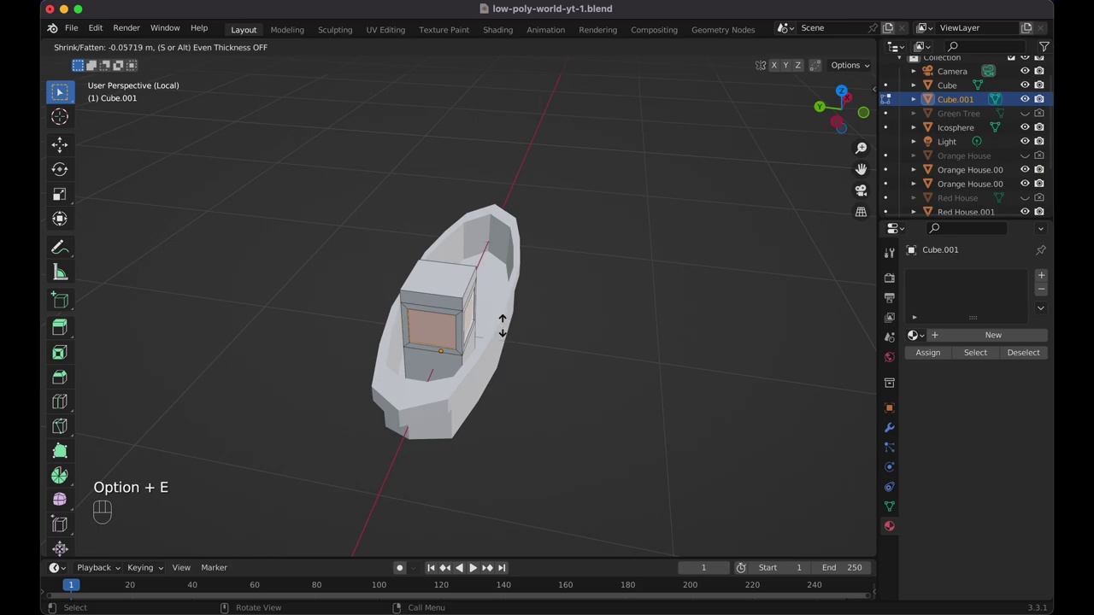
{"action": "left_click", "coordinate": [501, 329]}
{"action": "middle_click_drag", "start_coordinate": [501, 330], "coordinate": [501, 334]}
Select the cabin's upper band of side faces and extrude it outward along normals by about 0.294 m as a roof overhang.
{"action": "left_click", "coordinate": [429, 288], "text": "alt"}
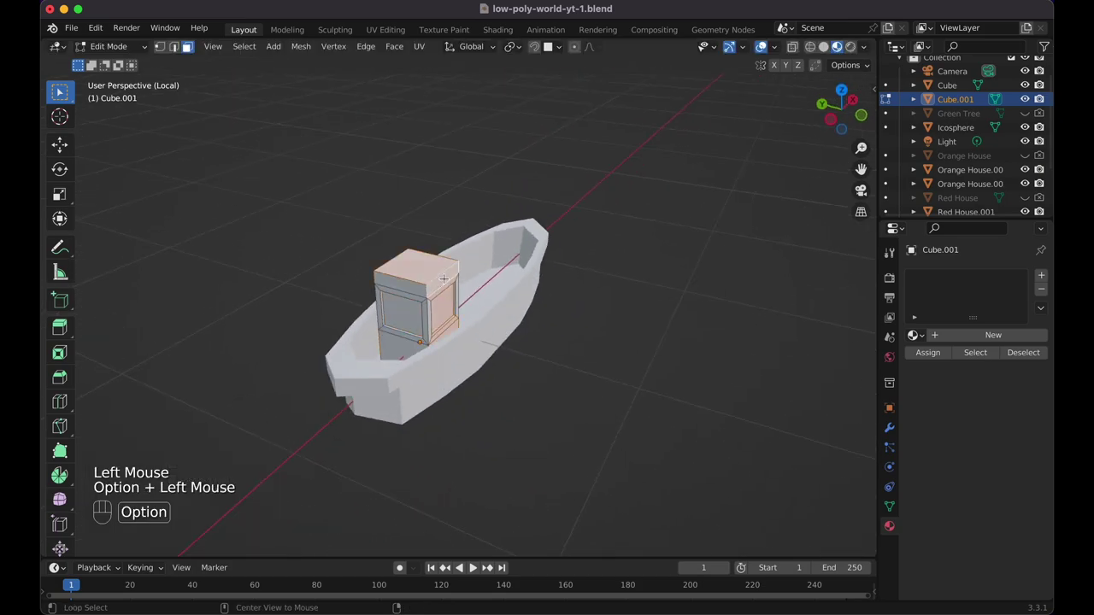
{"action": "left_click", "coordinate": [429, 288], "text": "alt"}
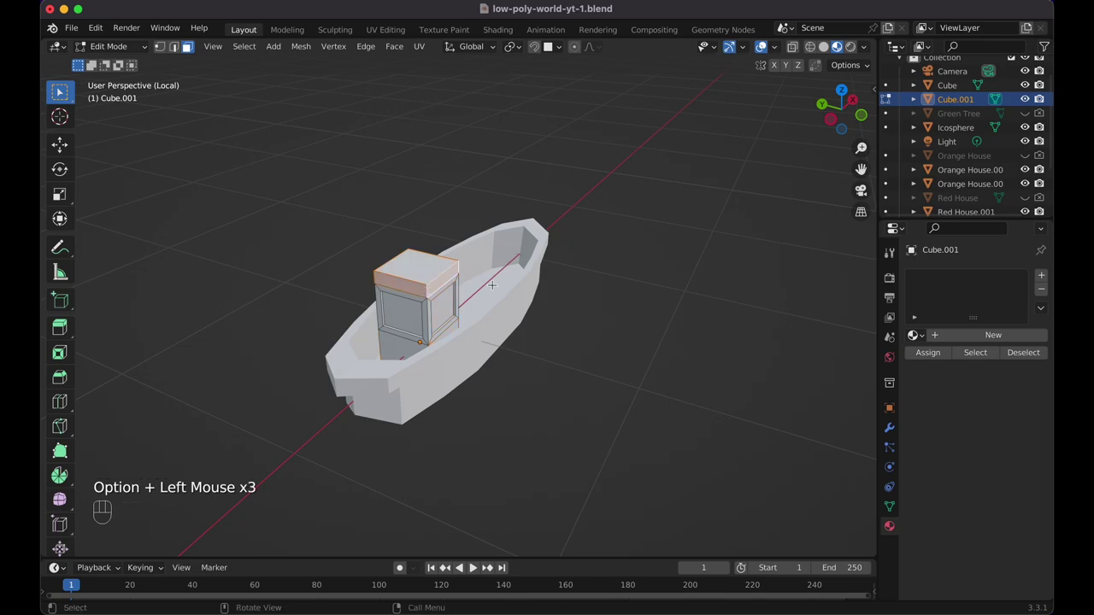
{"action": "key", "text": "alt+e"}
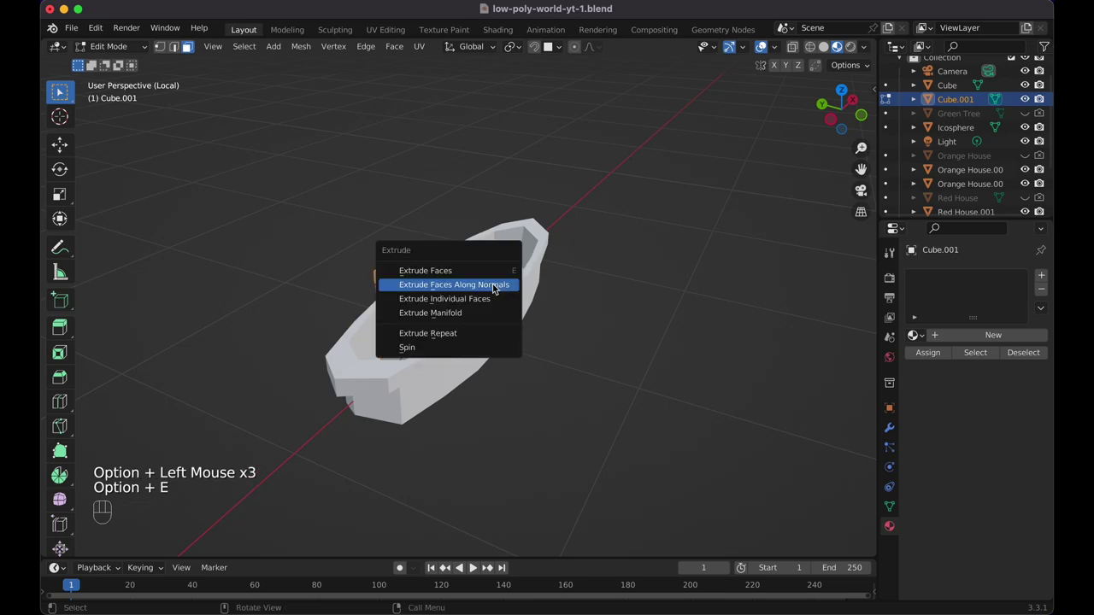
{"action": "left_click", "coordinate": [493, 287]}
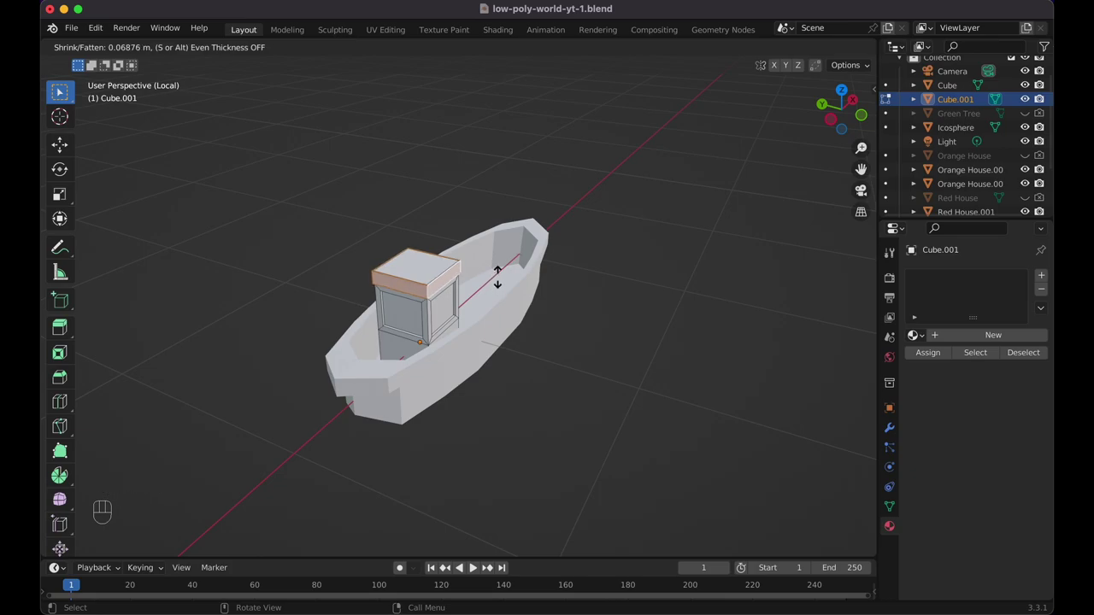
{"action": "left_click", "coordinate": [514, 250]}
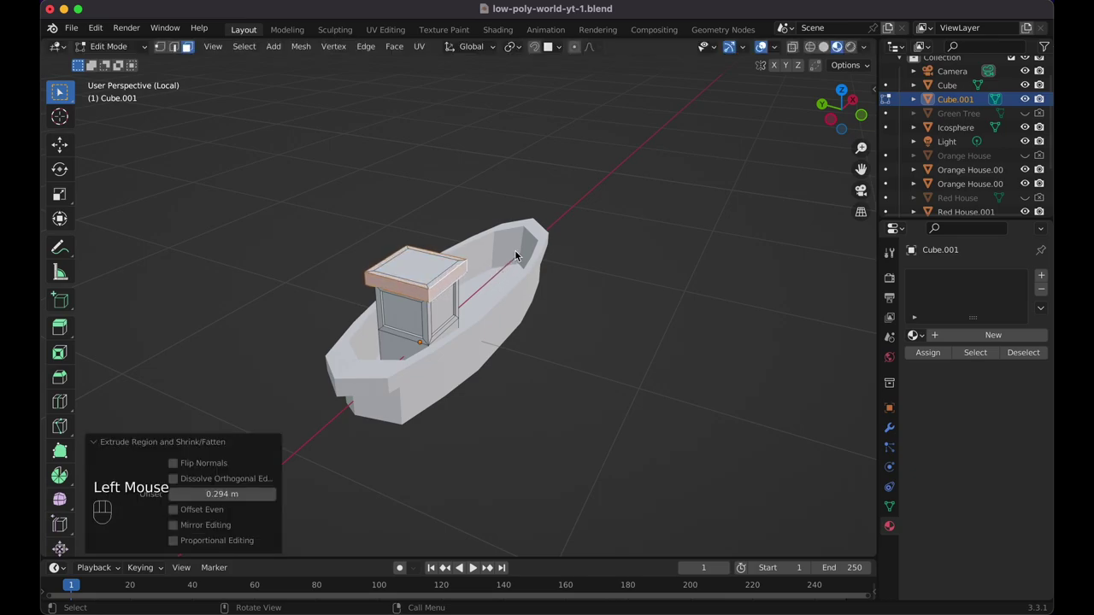
Raise the roof's recessed top face along Z until level with the surrounding rim, and return to Object Mode.
{"action": "double_click", "coordinate": [417, 265]}
{"action": "key", "text": "g"}
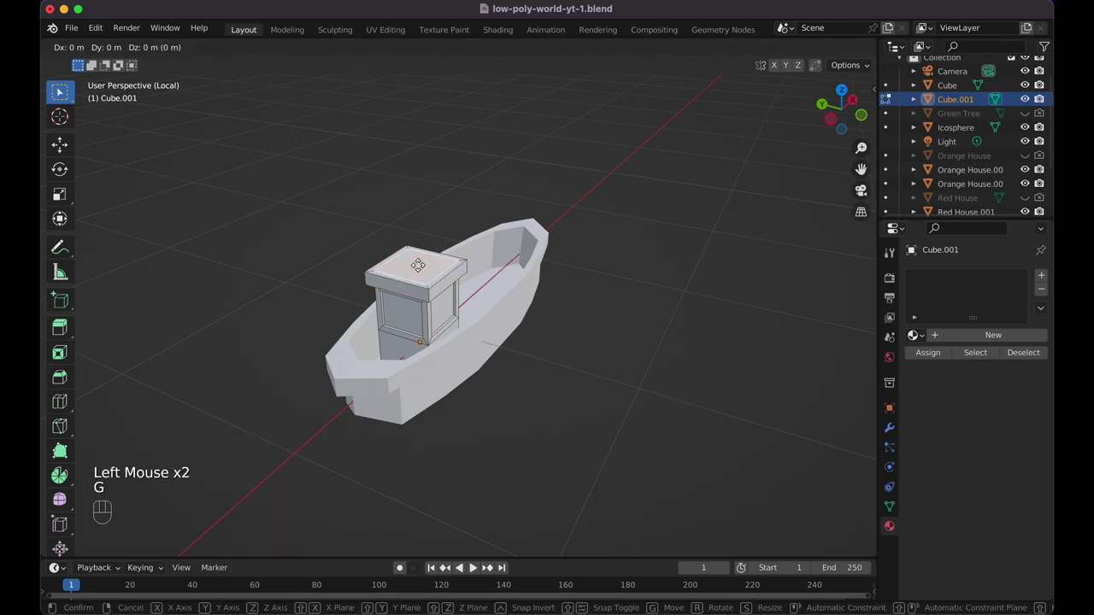
{"action": "key", "text": "z"}
{"action": "left_click", "coordinate": [418, 262]}
{"action": "key", "text": "Tab"}
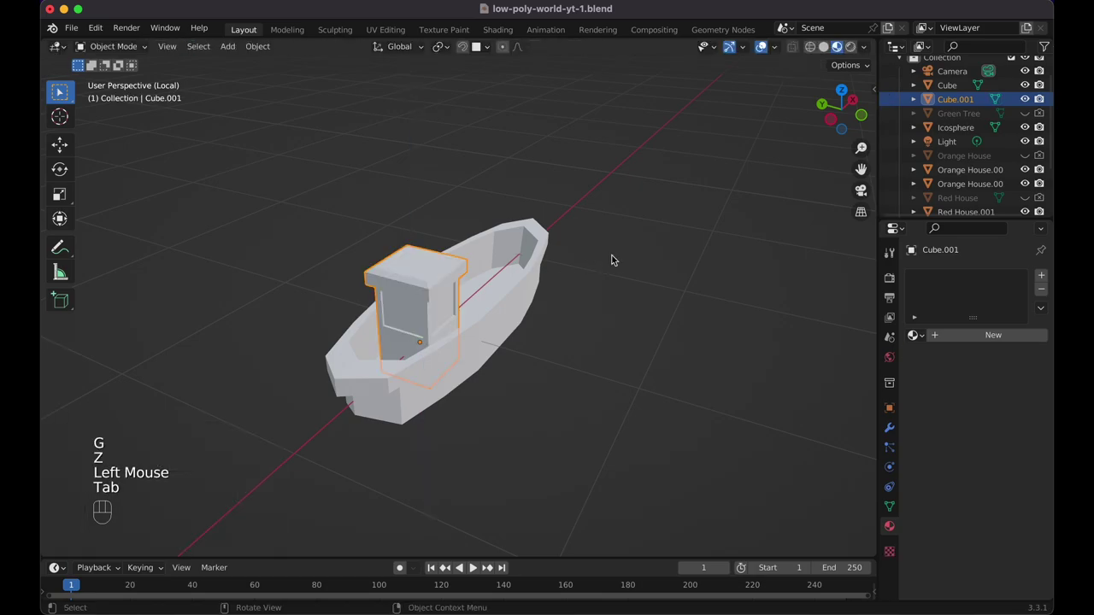
Deselect the cabin, select the boat hull instead and save the file.
{"action": "scroll", "coordinate": [612, 260], "scroll_direction": "right", "scroll_amount": 10}
{"action": "scroll", "coordinate": [612, 260], "scroll_direction": "left", "scroll_amount": 4}
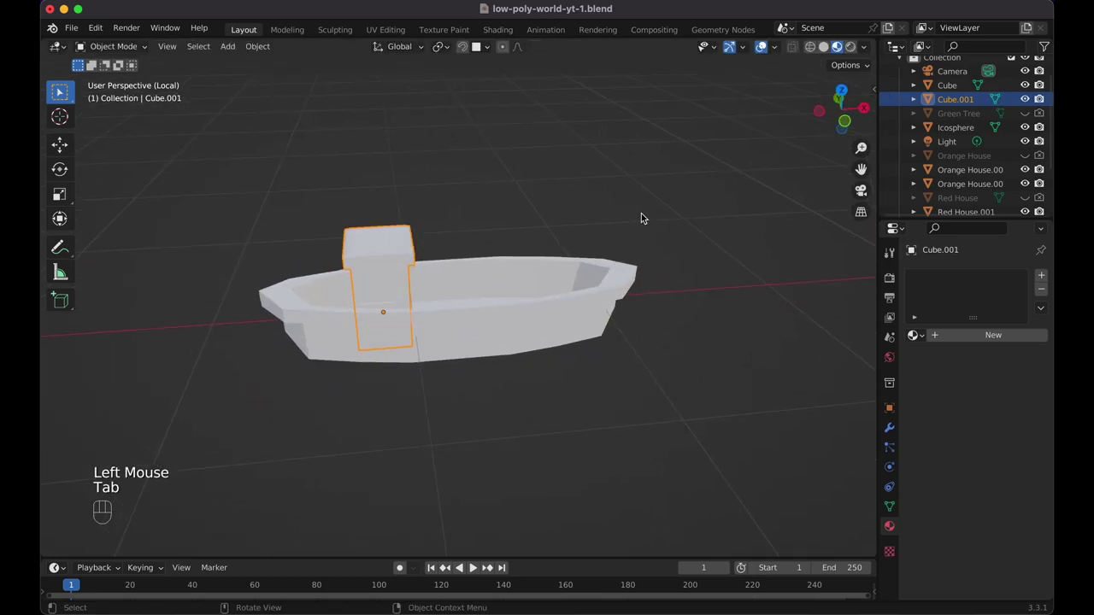
{"action": "left_click", "coordinate": [641, 213]}
{"action": "scroll", "coordinate": [641, 213], "scroll_direction": "left", "scroll_amount": 10}
{"action": "left_click", "coordinate": [534, 286]}
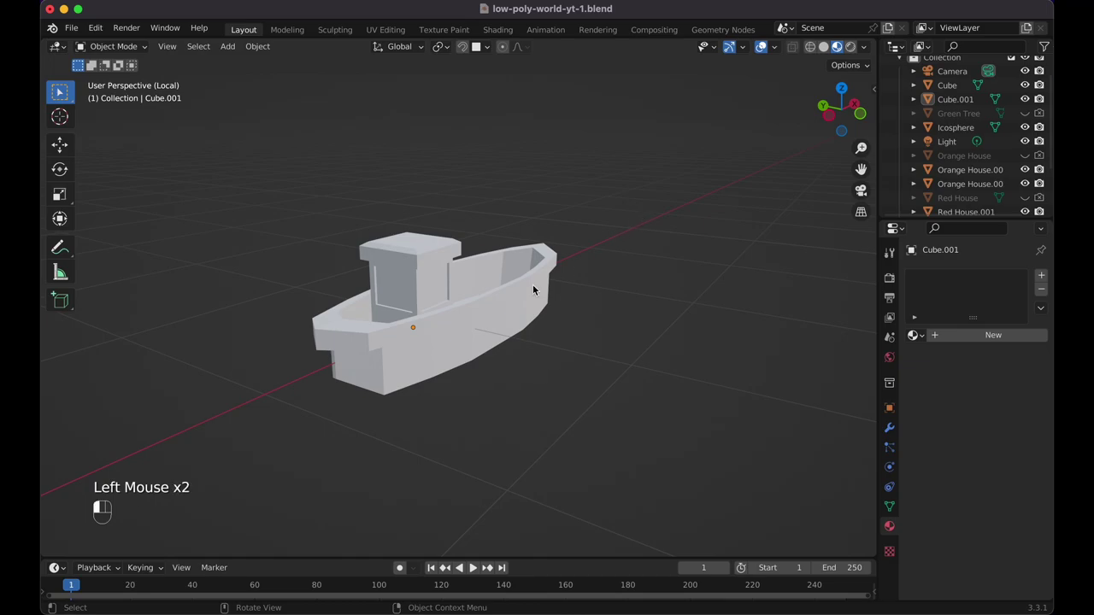
{"action": "key", "text": "super+s"}
Add a new material to the hull and select the faces of its raised rim in Edit Mode, growing the selection from the outer band.
{"action": "left_click", "coordinate": [978, 343]}
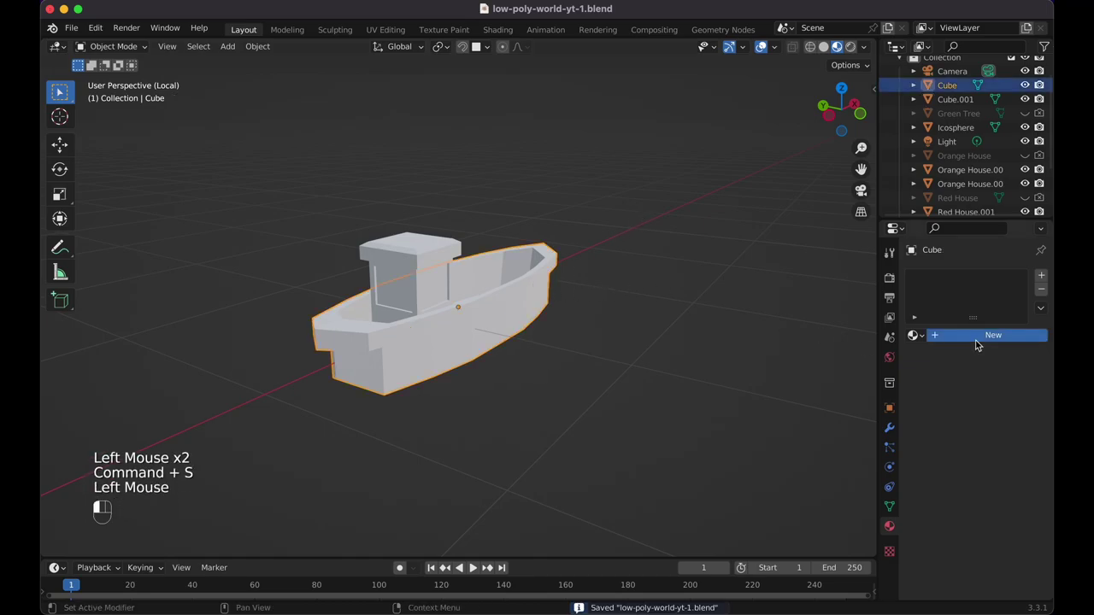
{"action": "key", "text": "Tab"}
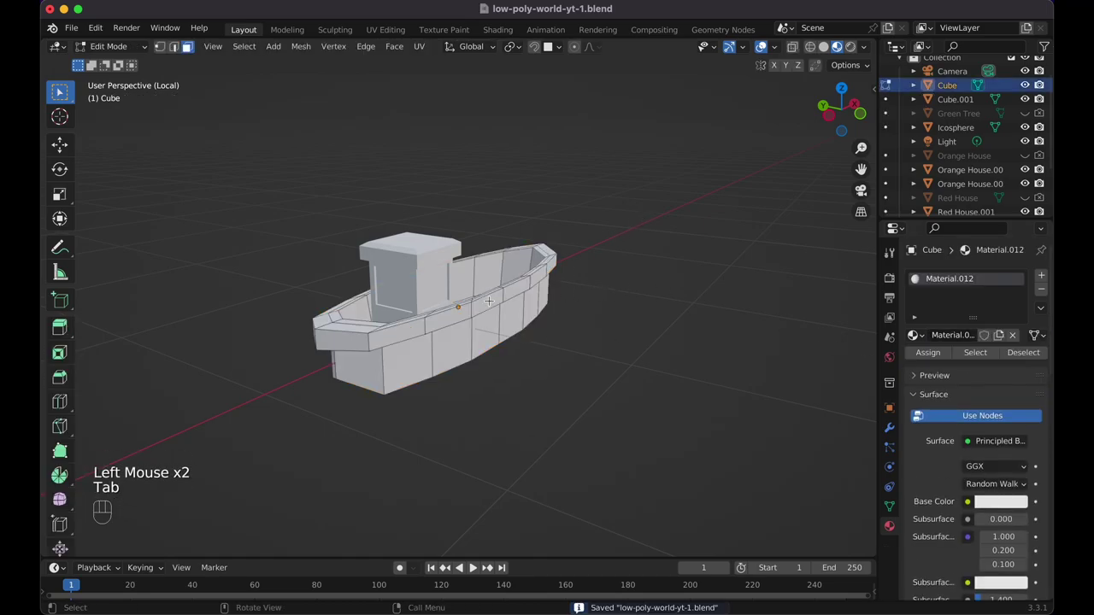
{"action": "left_click", "coordinate": [474, 307], "text": "alt"}
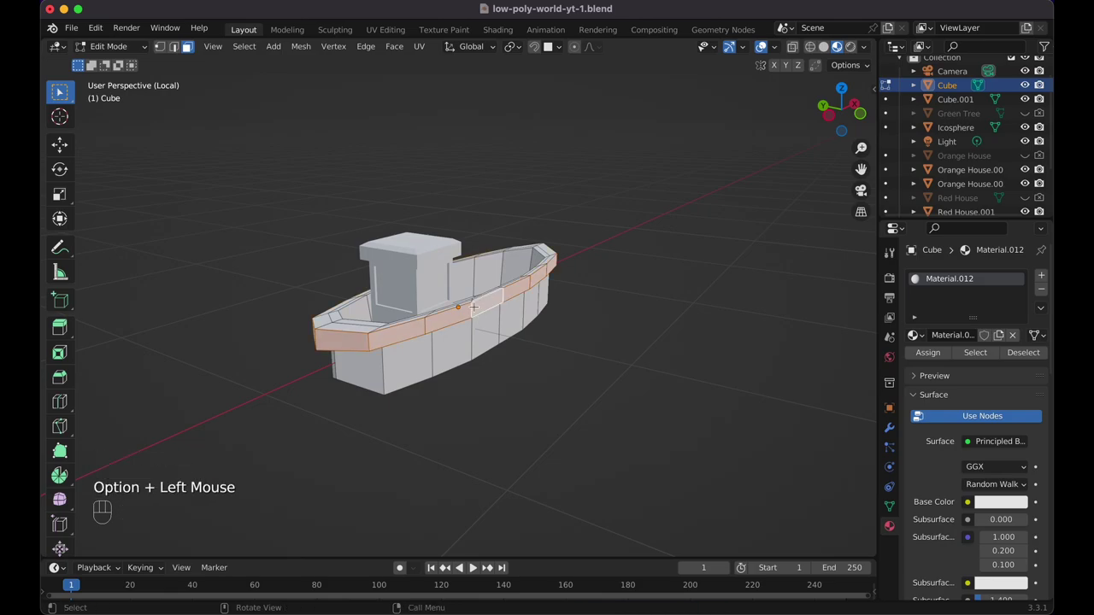
{"action": "key", "text": "super+KP_Add"}
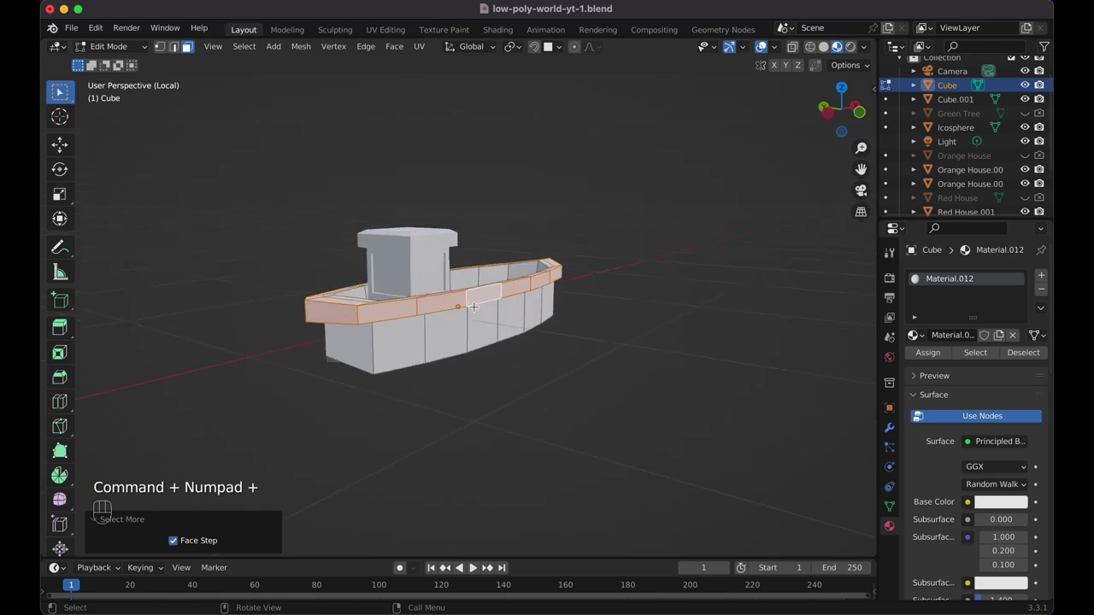
{"action": "scroll", "coordinate": [474, 307], "scroll_direction": "down", "scroll_amount": 5}
{"action": "scroll", "coordinate": [474, 307], "scroll_direction": "up", "scroll_amount": 10}
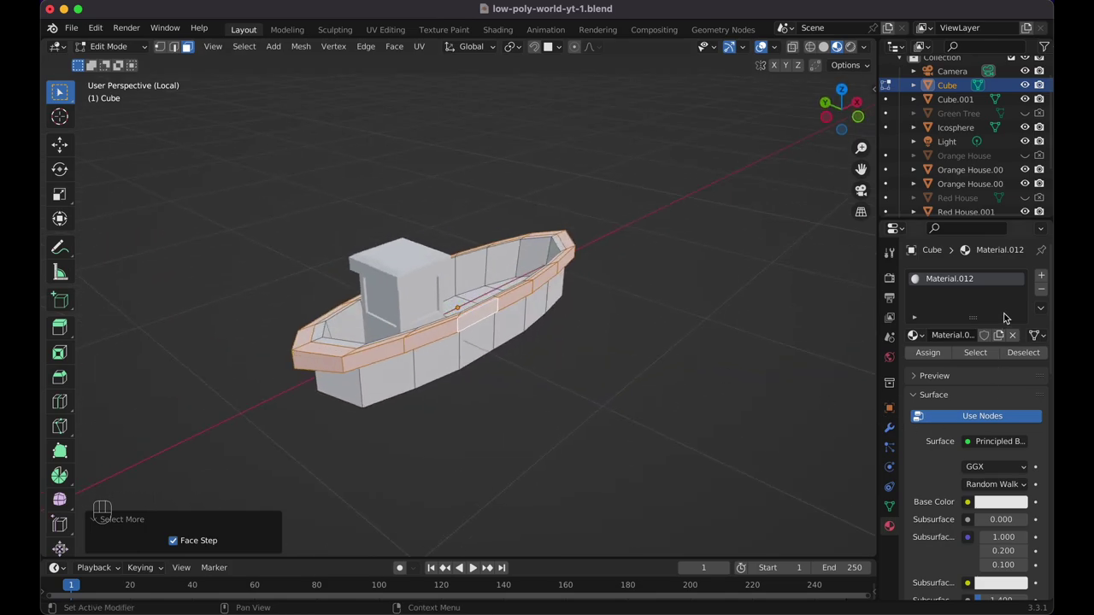
Set the hull material's base color to a warm off-white with hue 0.043, saturation 0.107 and value 1.000.
{"action": "left_click", "coordinate": [970, 502]}
{"action": "left_click", "coordinate": [958, 400]}
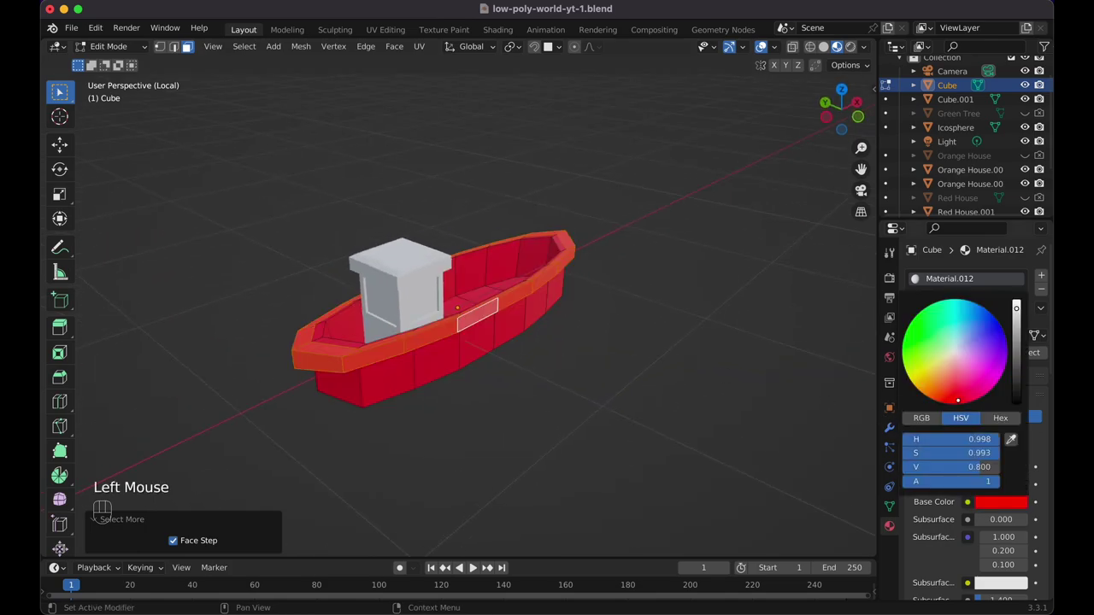
{"action": "mouse_move", "coordinate": [957, 400]}
{"action": "left_mouse_down"}
{"action": "mouse_move", "coordinate": [963, 348]}
{"action": "mouse_move", "coordinate": [949, 357]}
{"action": "left_mouse_up"}
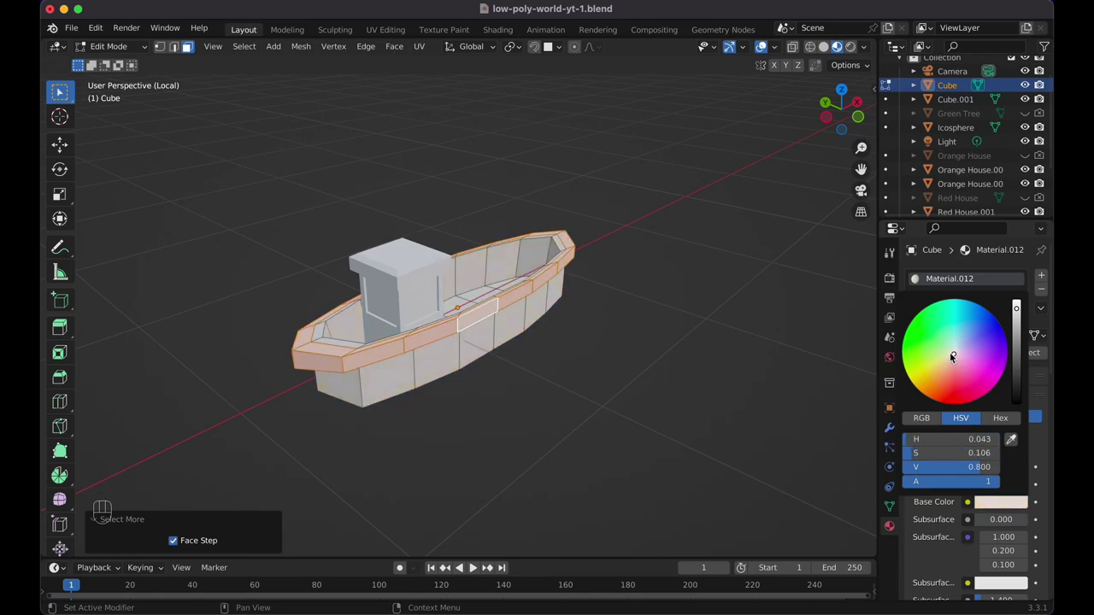
{"action": "left_click", "coordinate": [996, 507]}
{"action": "left_click_drag", "start_coordinate": [1018, 314], "coordinate": [1018, 299]}
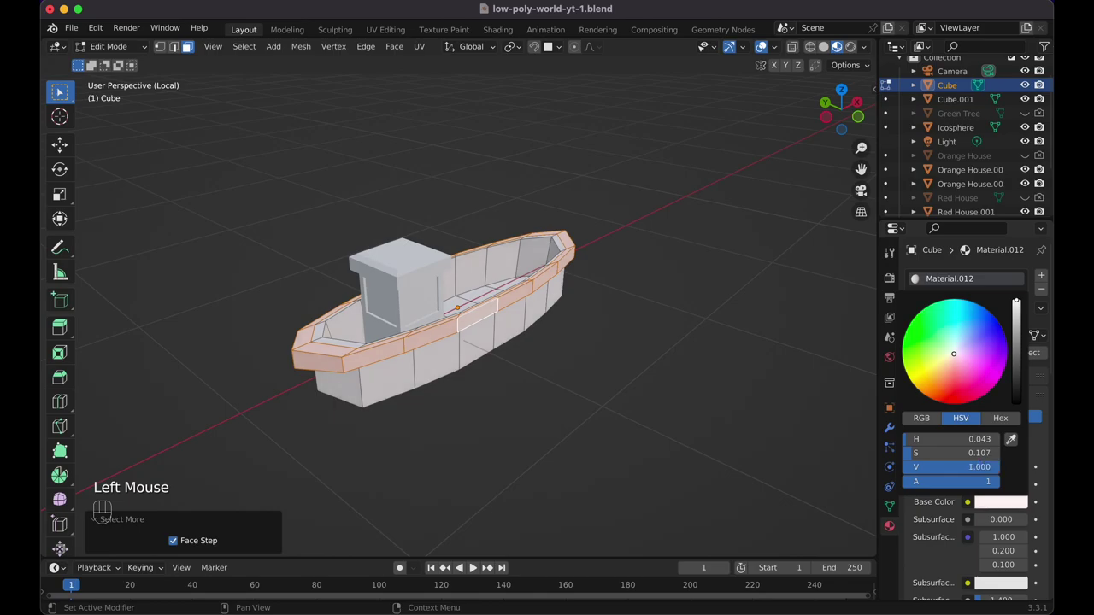
Add a second hull material with a red base color, assign it to the selected rim faces, and return to Object Mode.
{"action": "left_click", "coordinate": [1042, 277]}
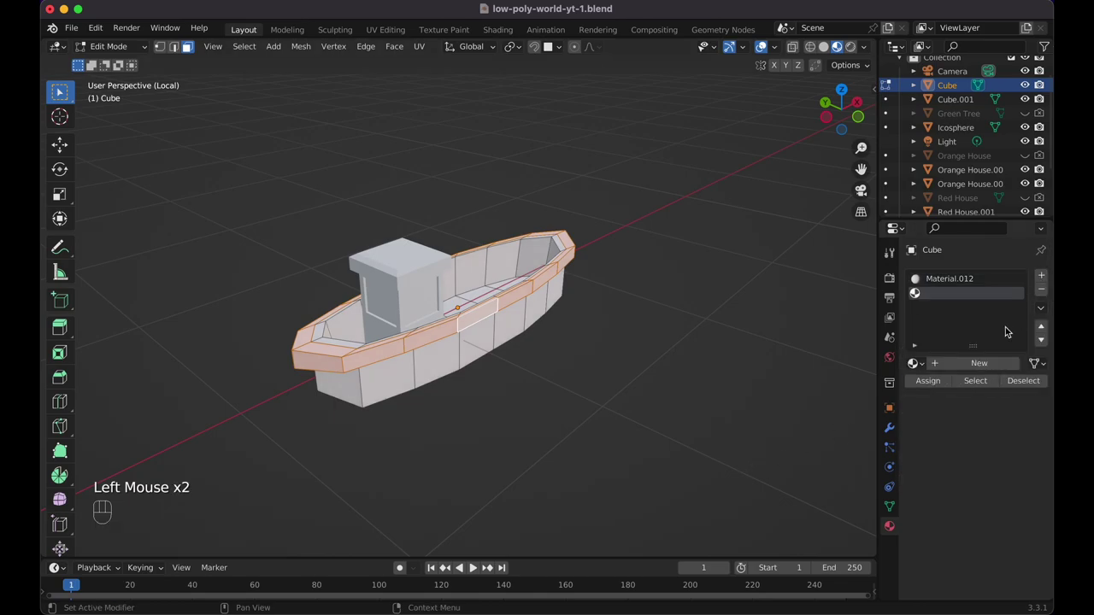
{"action": "left_click", "coordinate": [979, 364]}
{"action": "left_click", "coordinate": [1001, 533]}
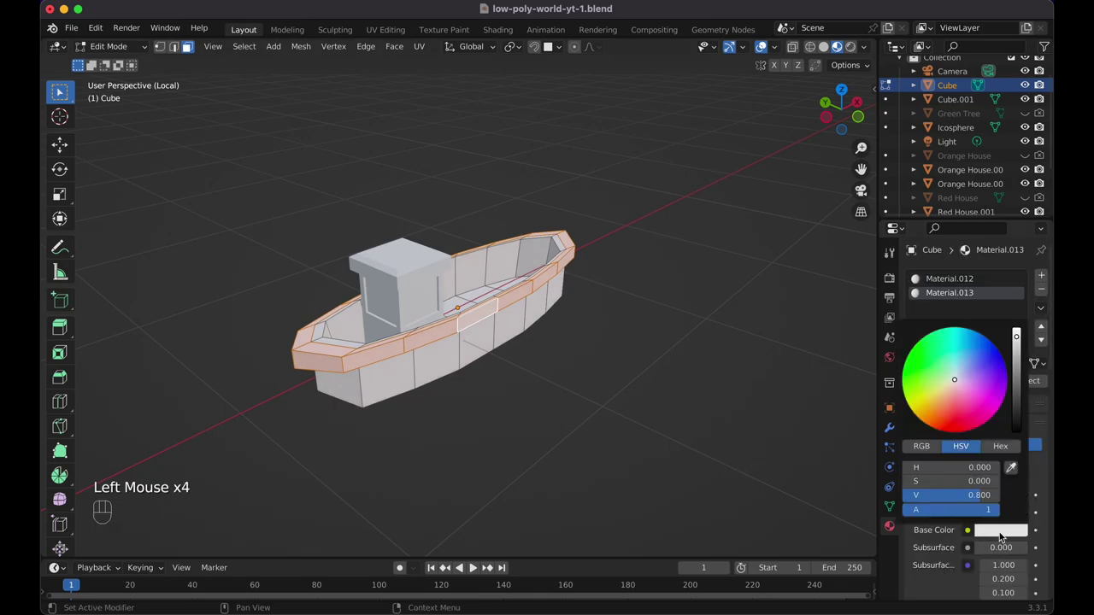
{"action": "left_click_drag", "start_coordinate": [971, 420], "coordinate": [955, 434]}
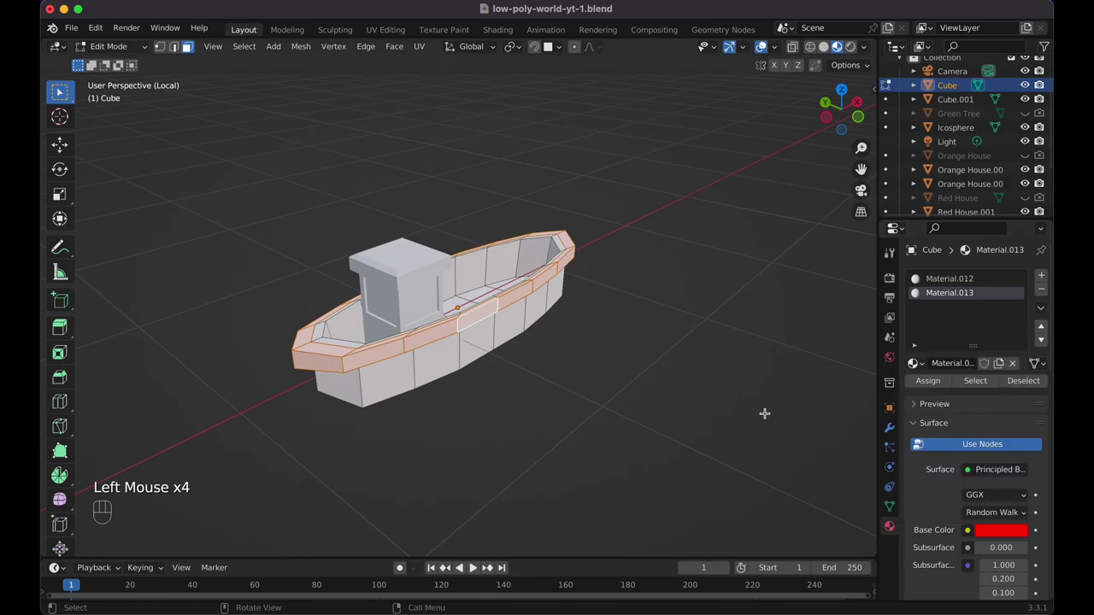
{"action": "left_click", "coordinate": [927, 381]}
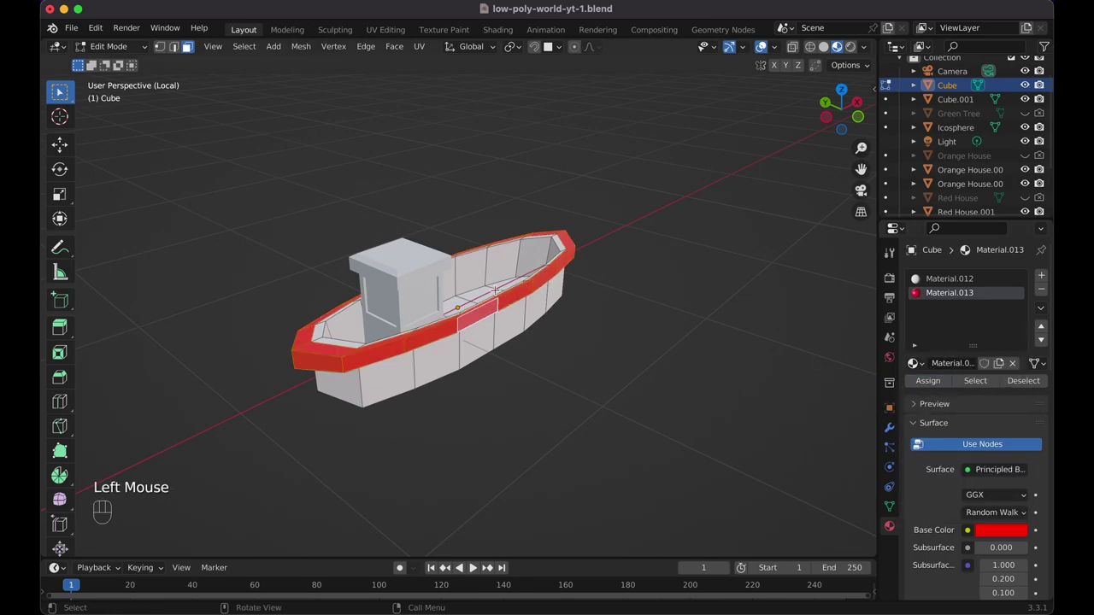
{"action": "middle_click_drag", "start_coordinate": [494, 292], "coordinate": [488, 292]}
{"action": "key", "text": "Tab"}
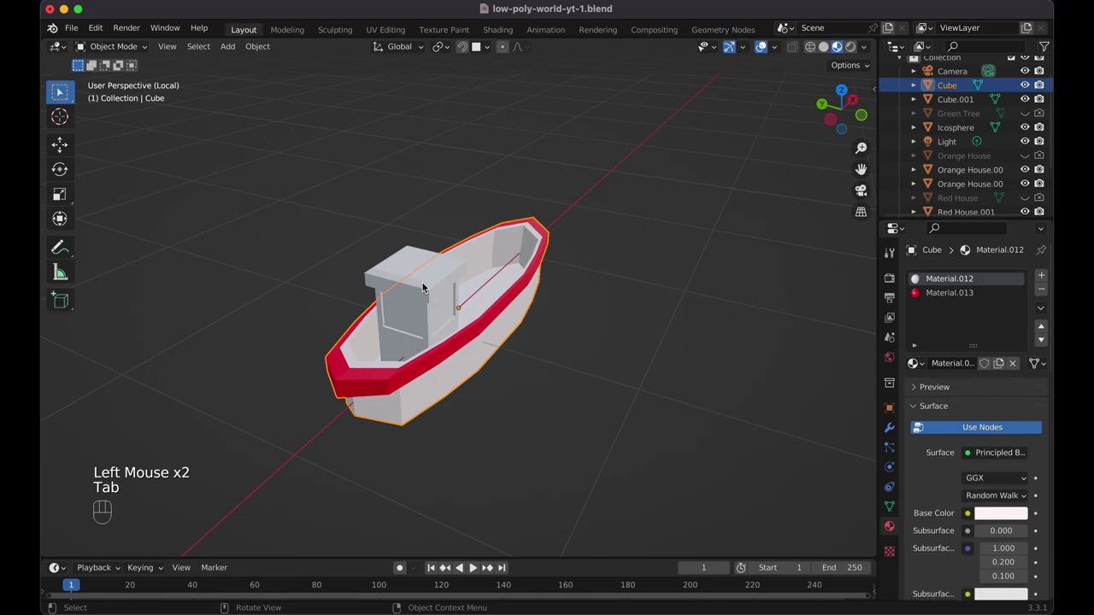
Select the cabin and, in Edit Mode, grow the selection from the top face until it covers the whole roof.
{"action": "left_click", "coordinate": [425, 284]}
{"action": "key", "text": "Tab"}
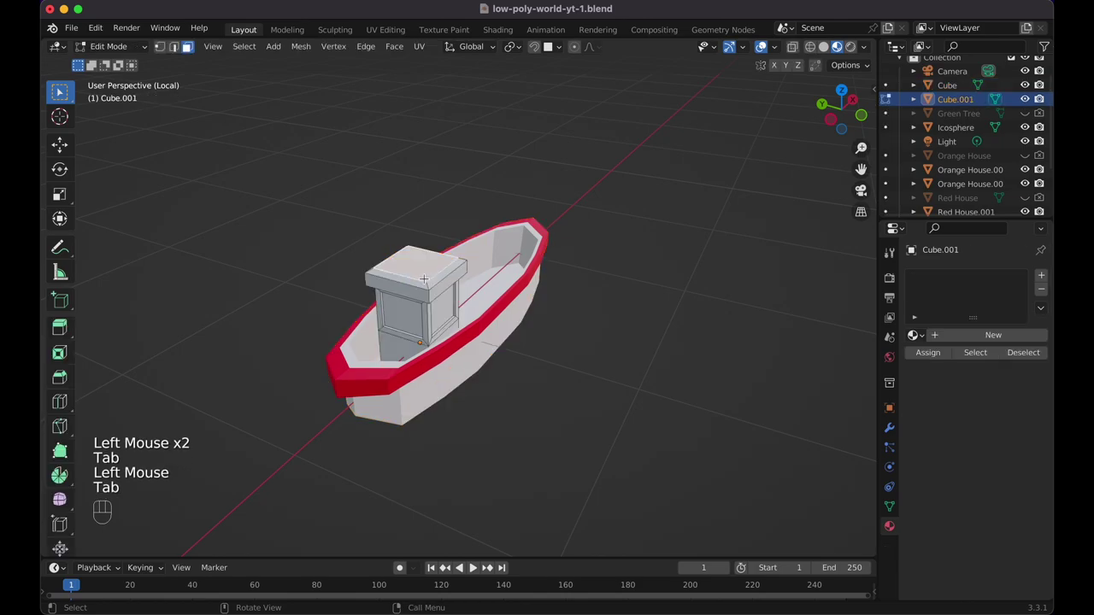
{"action": "key", "text": "super+KP_Add"}
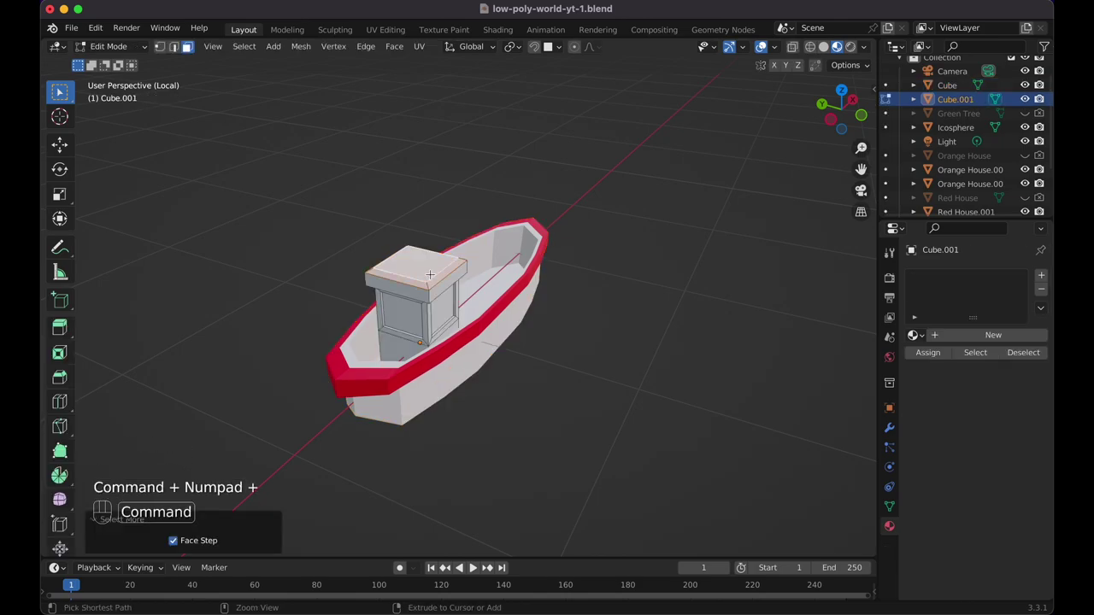
{"action": "scroll", "coordinate": [430, 275], "scroll_direction": "down", "scroll_amount": 5}
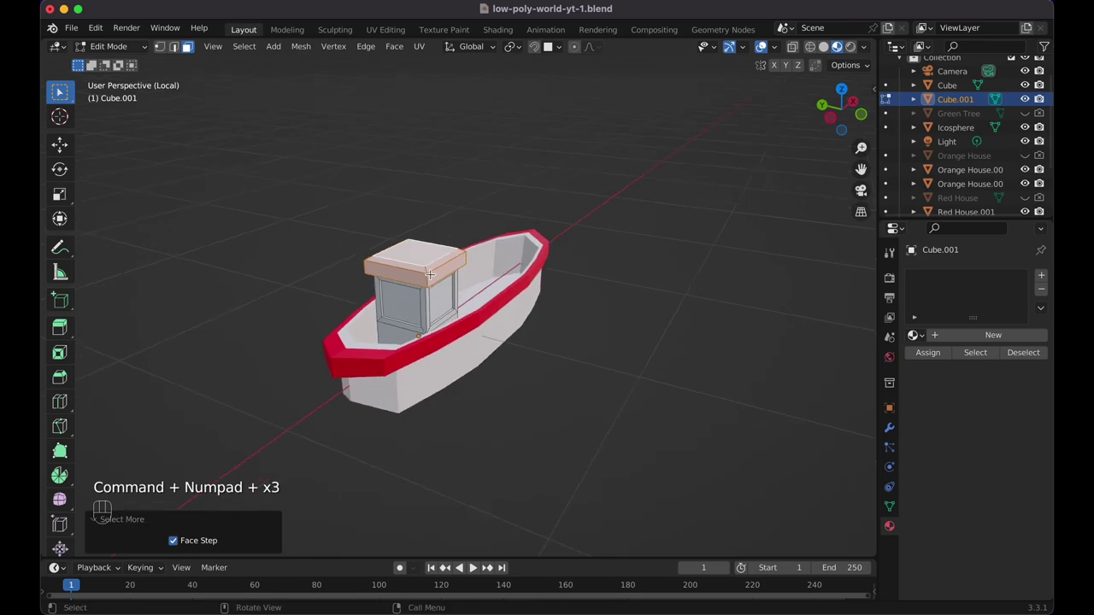
{"action": "scroll", "coordinate": [430, 274], "scroll_direction": "up", "scroll_amount": 3}
Give the cabin a new material with its base color brightened to pure white.
{"action": "left_click", "coordinate": [984, 335]}
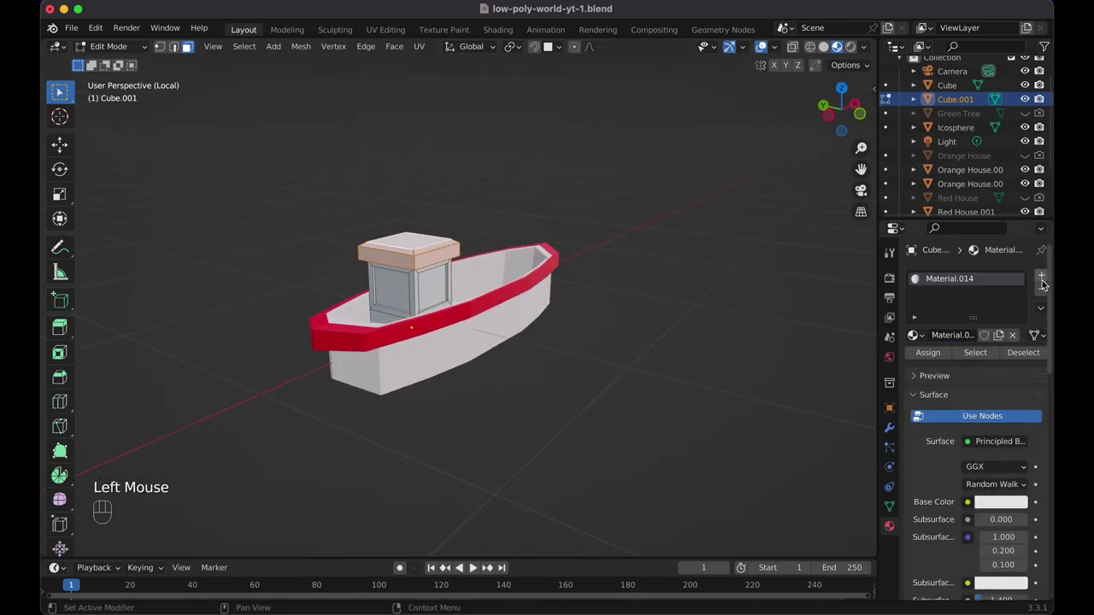
{"action": "left_click", "coordinate": [993, 502]}
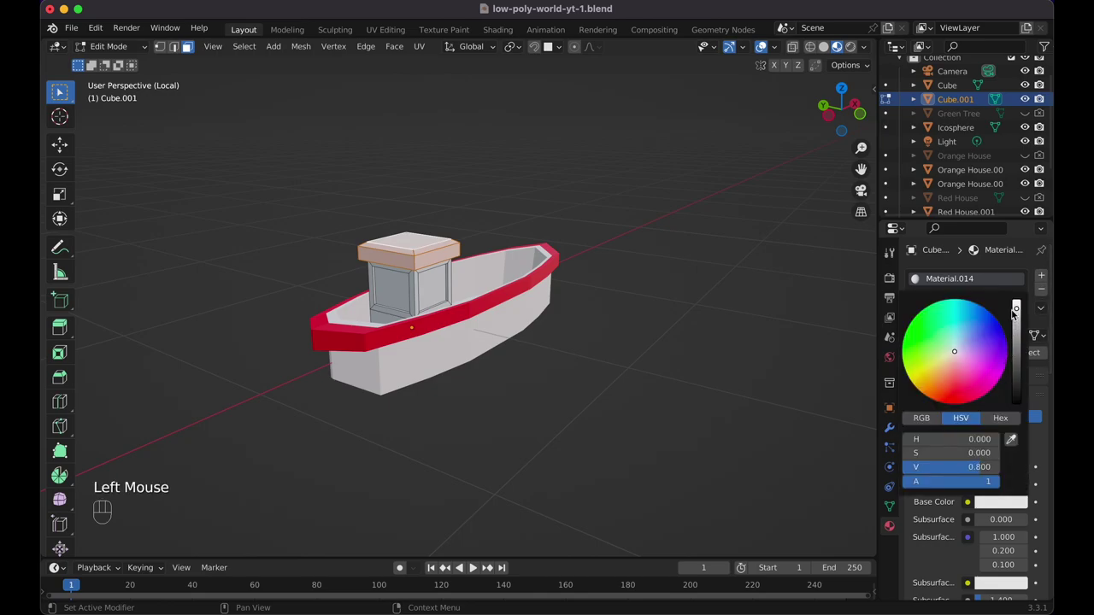
{"action": "left_click_drag", "start_coordinate": [1015, 309], "coordinate": [1018, 297]}
Add a second cabin material with a red base color matching the hull rim and assign it to the selected roof faces.
{"action": "left_click", "coordinate": [1042, 278]}
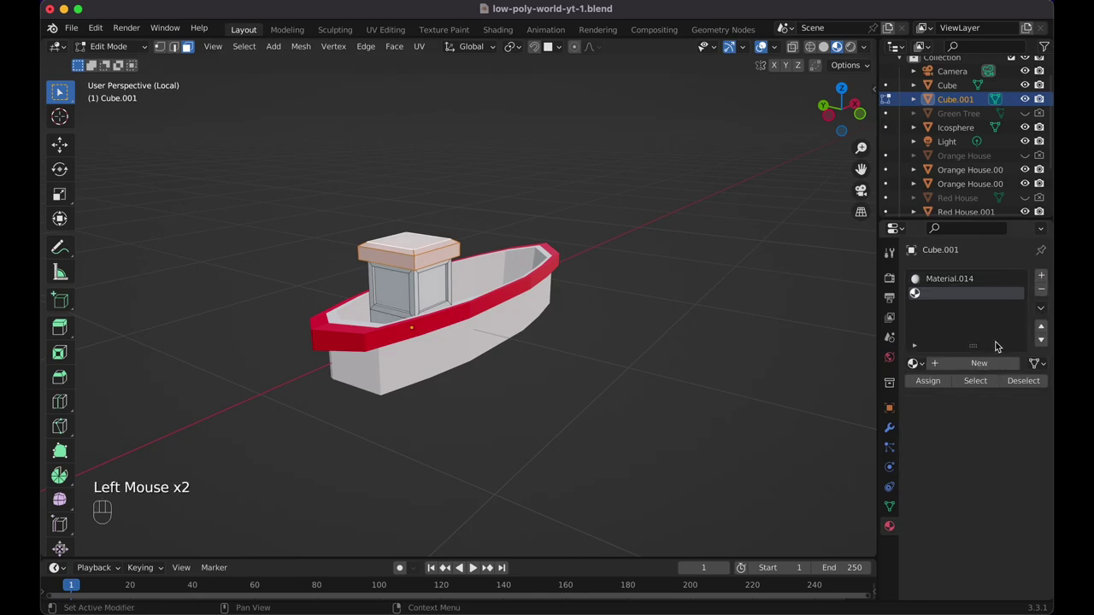
{"action": "left_click", "coordinate": [984, 363]}
{"action": "left_click", "coordinate": [991, 533]}
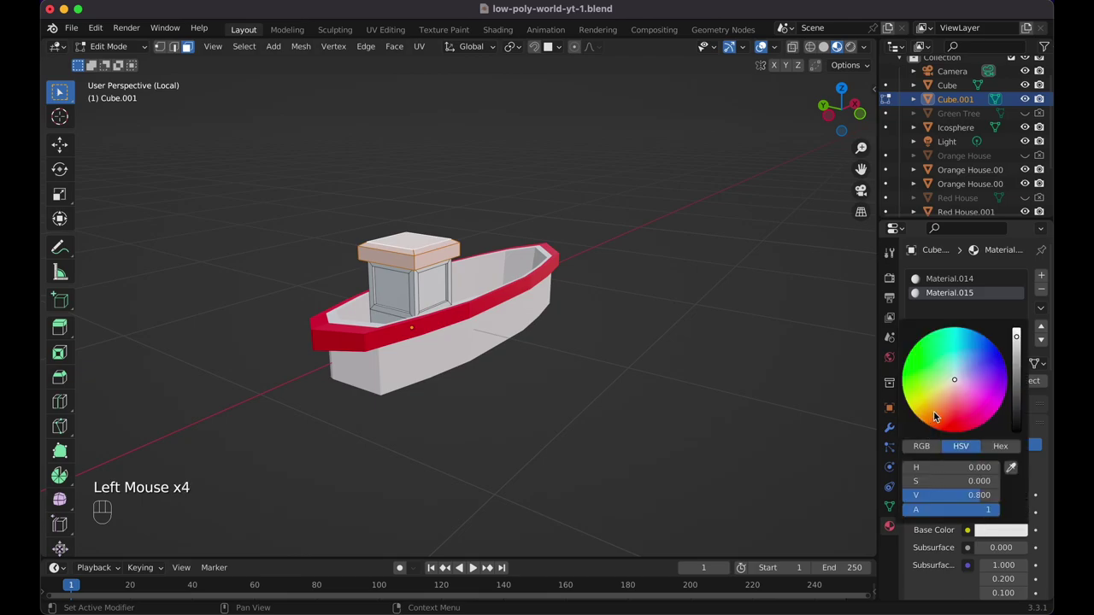
{"action": "key", "text": "ctrl+v"}
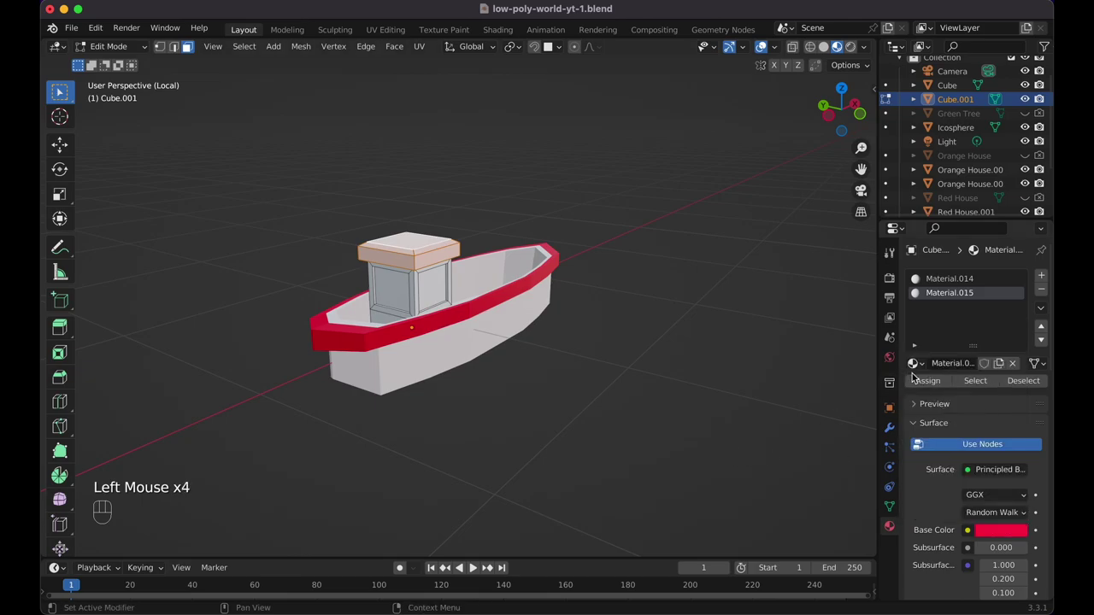
{"action": "left_click", "coordinate": [924, 381]}
{"action": "left_click", "coordinate": [983, 531]}
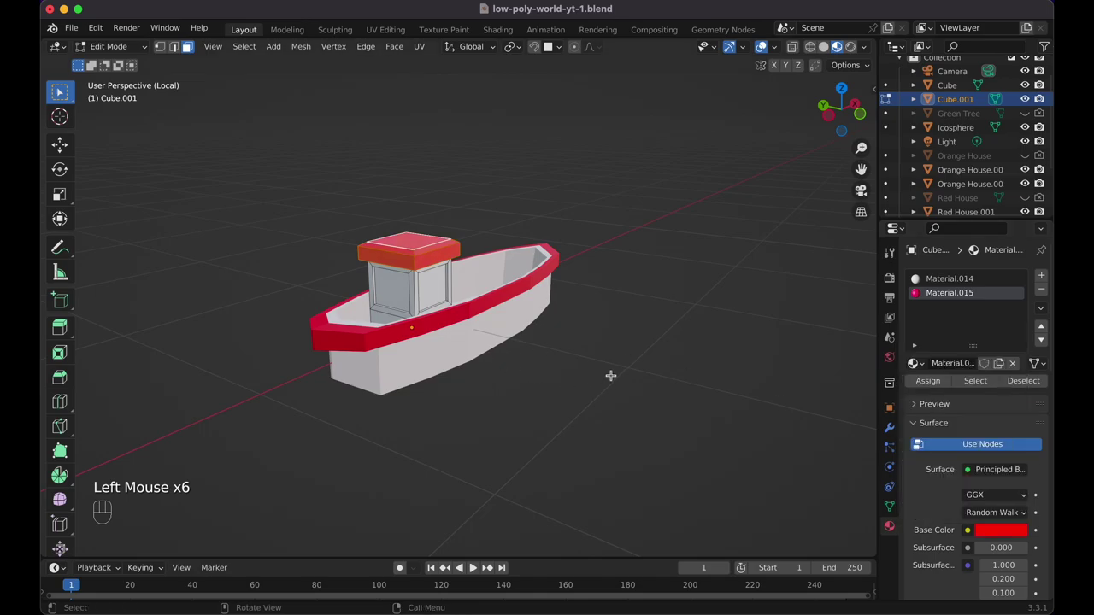
Add a third material slot to the cabin and select the recessed window faces on all four sides.
{"action": "left_click", "coordinate": [1040, 279]}
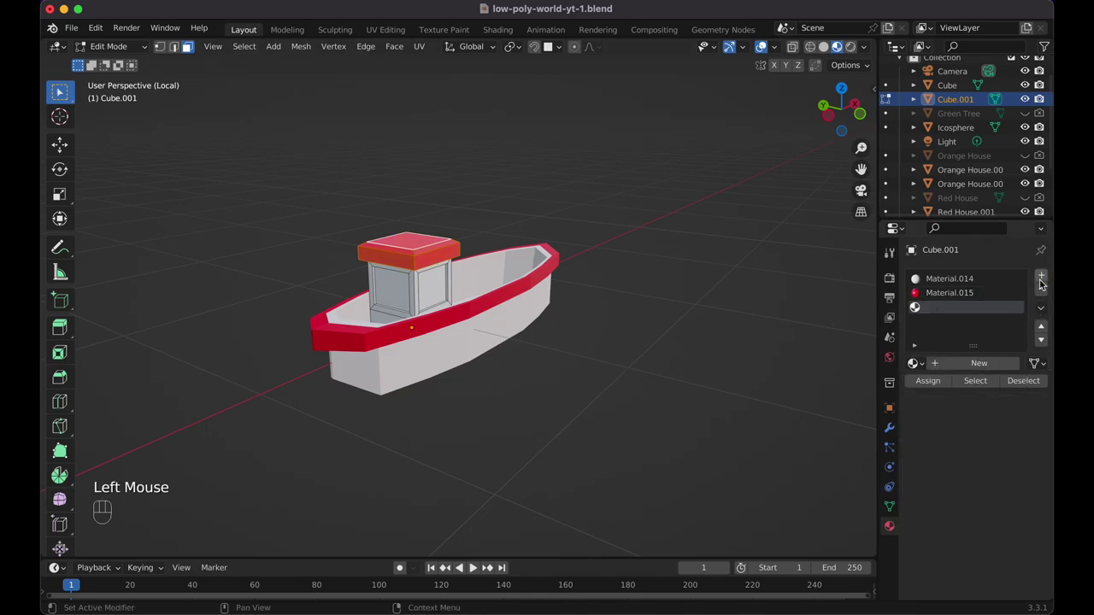
{"action": "left_click", "coordinate": [393, 298]}
{"action": "left_click", "coordinate": [434, 291], "text": "shift"}
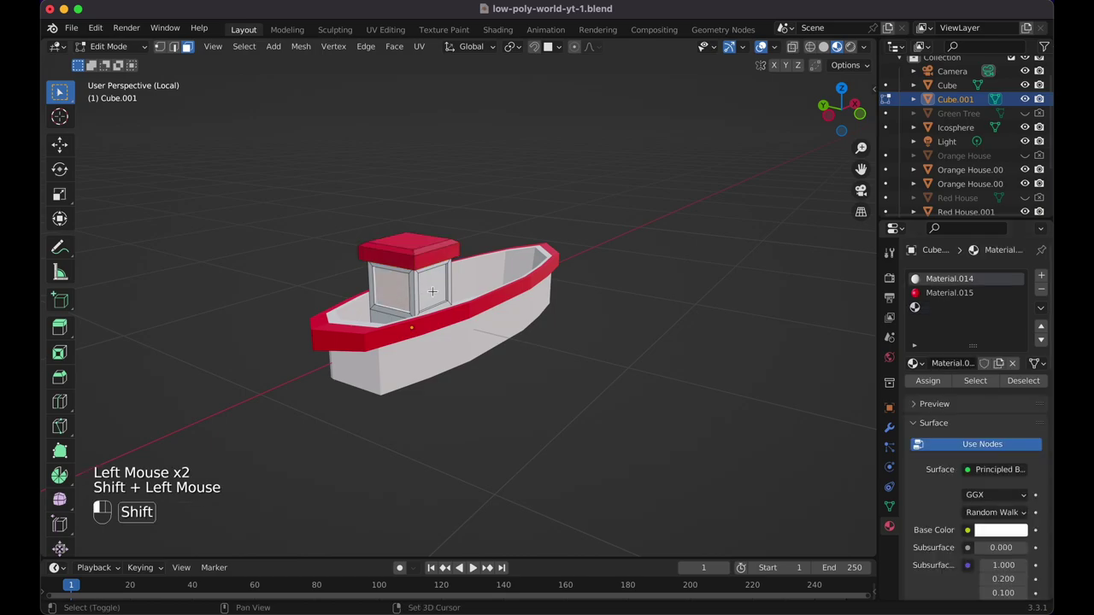
{"action": "middle_click_drag", "start_coordinate": [434, 291], "coordinate": [527, 262]}
{"action": "left_click", "coordinate": [493, 280], "text": "shift"}
{"action": "left_click", "coordinate": [528, 263], "text": "shift"}
{"action": "left_click", "coordinate": [986, 307]}
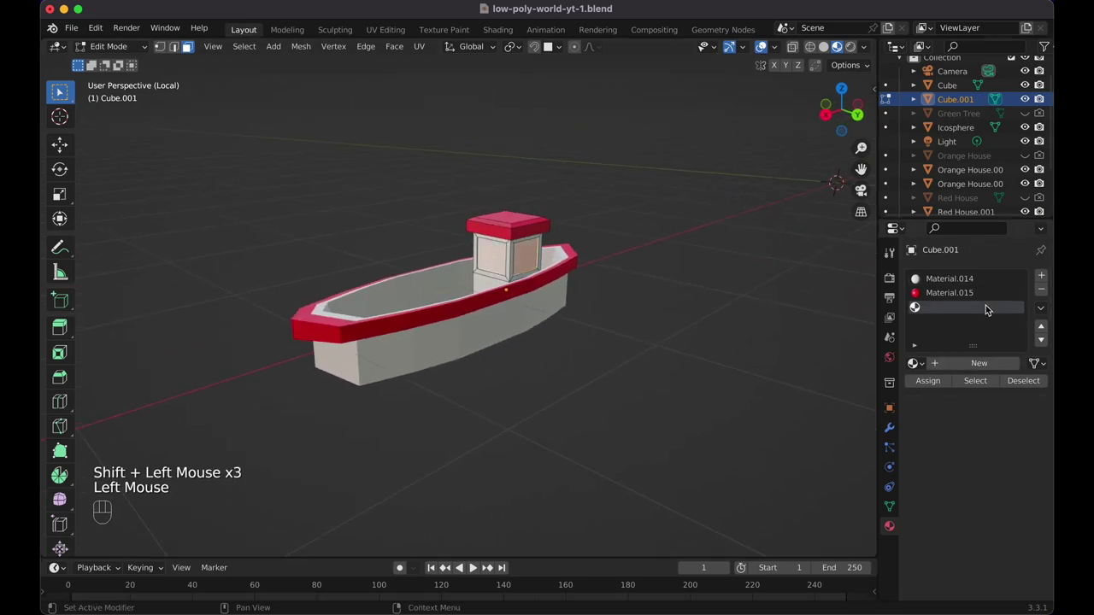
Create a cyan material in the empty slot, assign it to the selected window faces, and return to Object Mode.
{"action": "left_click", "coordinate": [974, 363]}
{"action": "left_click", "coordinate": [984, 530]}
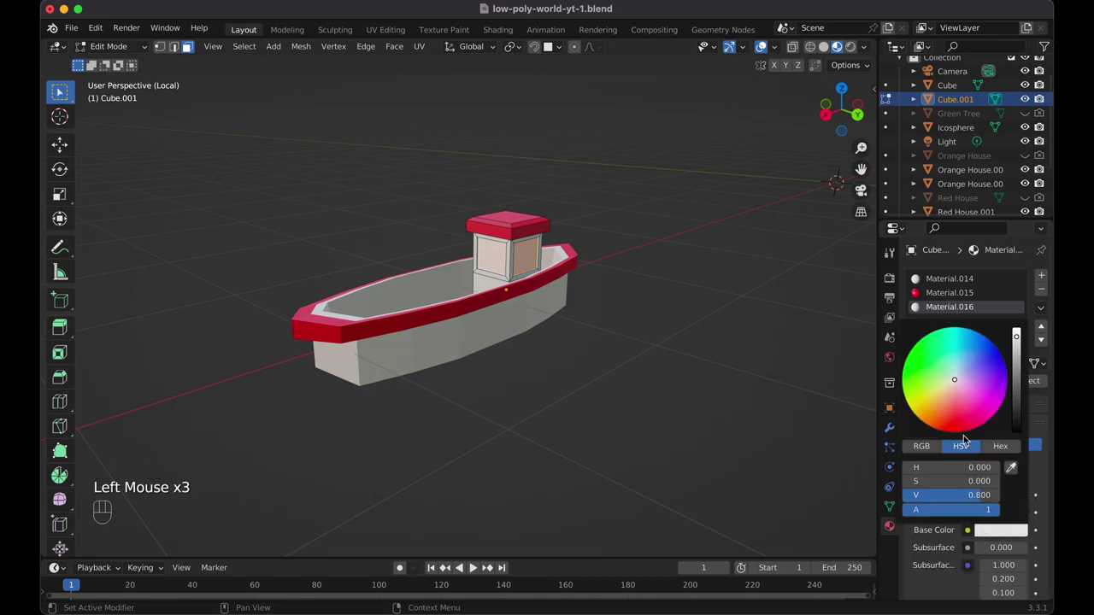
{"action": "left_click_drag", "start_coordinate": [963, 386], "coordinate": [959, 328]}
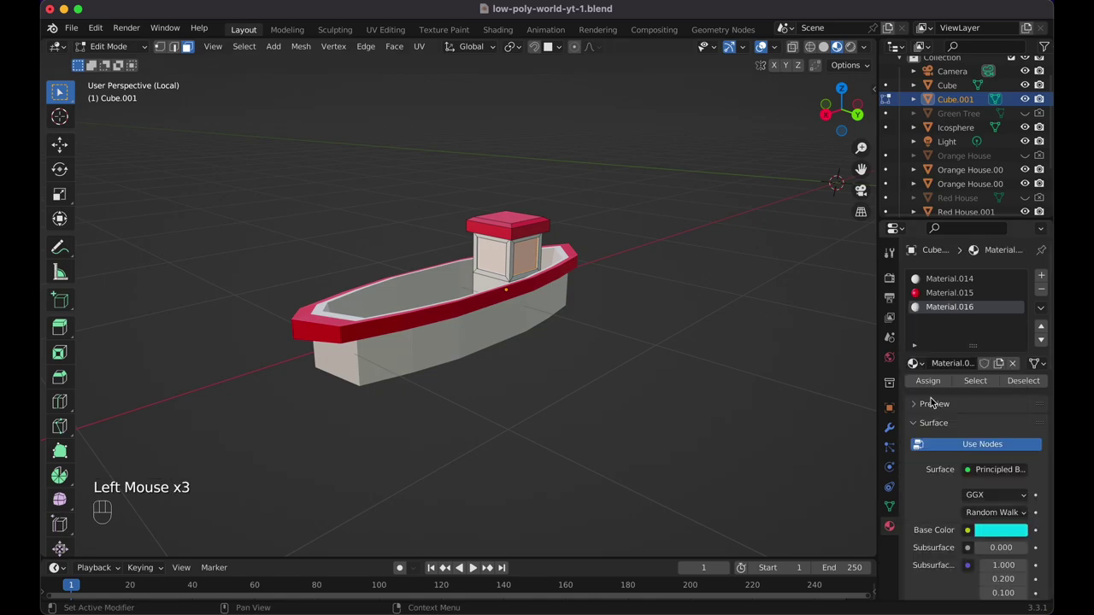
{"action": "left_click", "coordinate": [937, 382]}
{"action": "key", "text": "Tab"}
Add the hull to the selection as the active object and parent the cabin to it with the Object type.
{"action": "scroll", "coordinate": [606, 227], "scroll_direction": "left", "scroll_amount": 10}
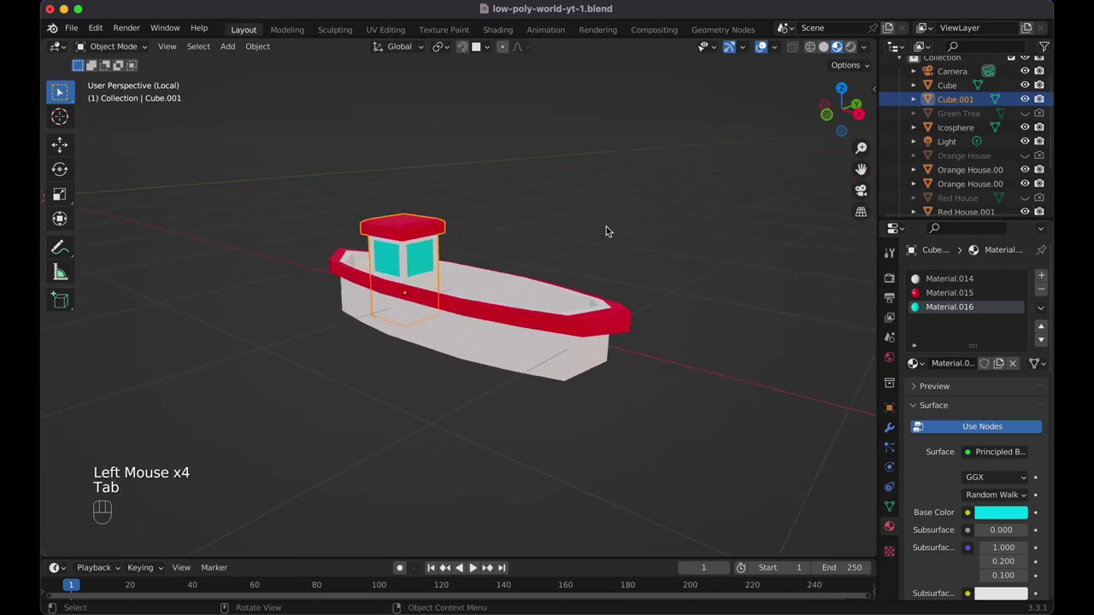
{"action": "scroll", "coordinate": [606, 228], "scroll_direction": "up", "scroll_amount": 5}
{"action": "scroll", "coordinate": [403, 327], "scroll_direction": "right", "scroll_amount": 4}
{"action": "scroll", "coordinate": [484, 315], "scroll_direction": "down", "scroll_amount": 4}
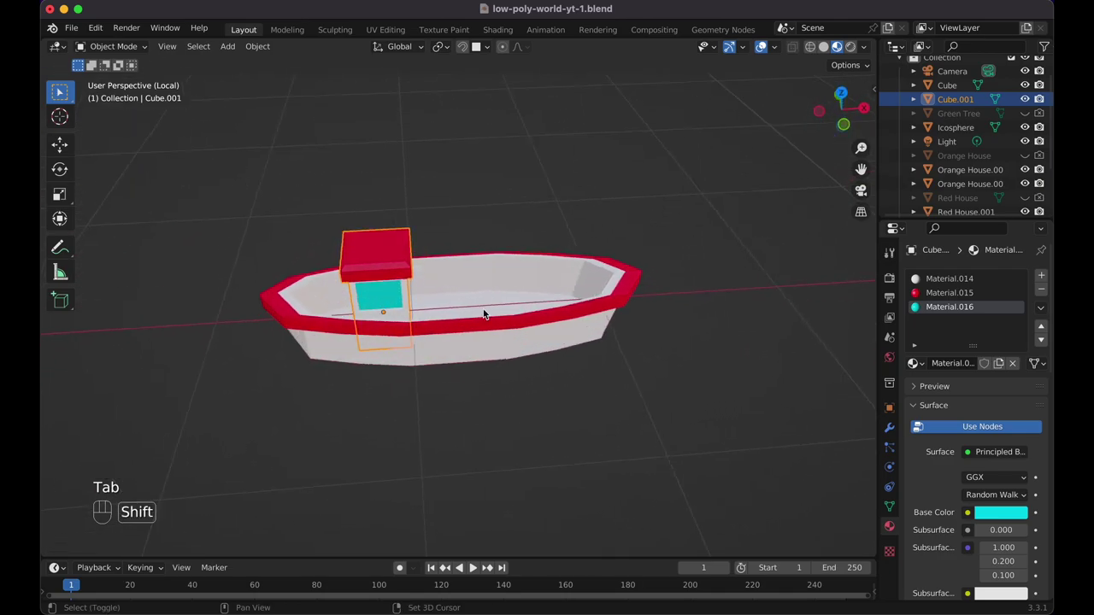
{"action": "left_click", "coordinate": [499, 272], "text": "shift"}
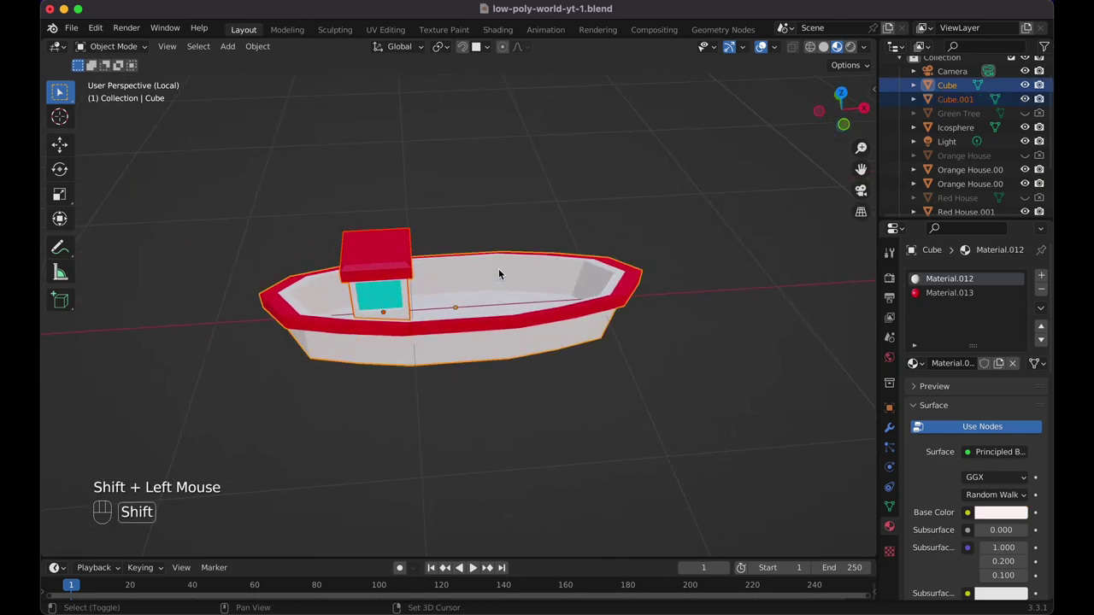
{"action": "key", "text": "super+p"}
{"action": "left_click", "coordinate": [500, 272]}
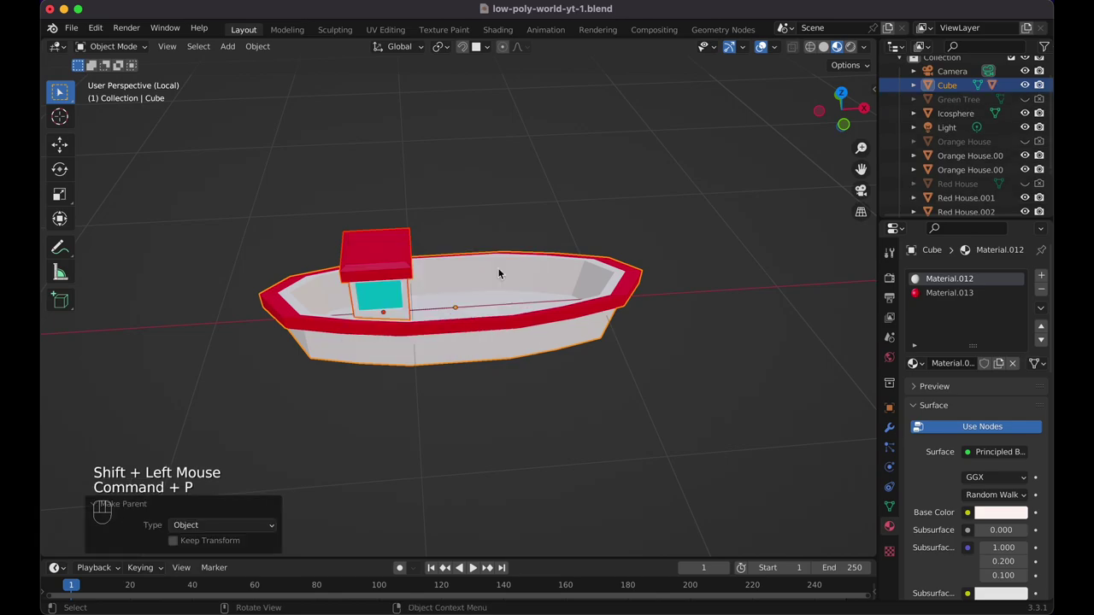
Leave the isolated view and scale the boat to 0.315 of its size.
{"action": "key", "text": "slash"}
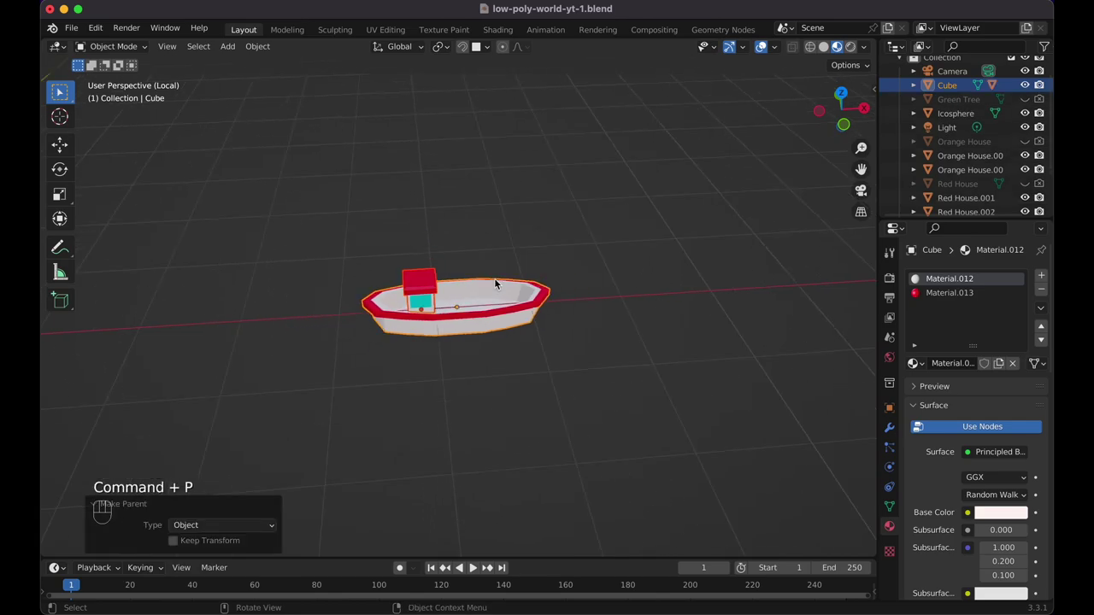
{"action": "key", "text": "s"}
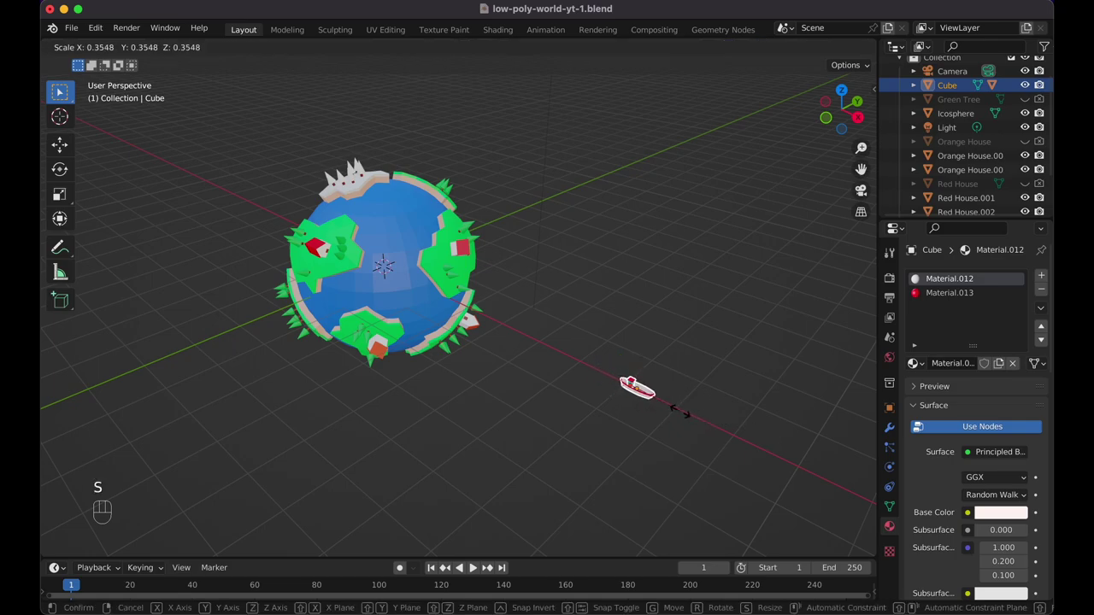
{"action": "left_click", "coordinate": [676, 410]}
Make a linked duplicate of the boat and move it along the X axis towards the planet.
{"action": "key", "text": "alt+d"}
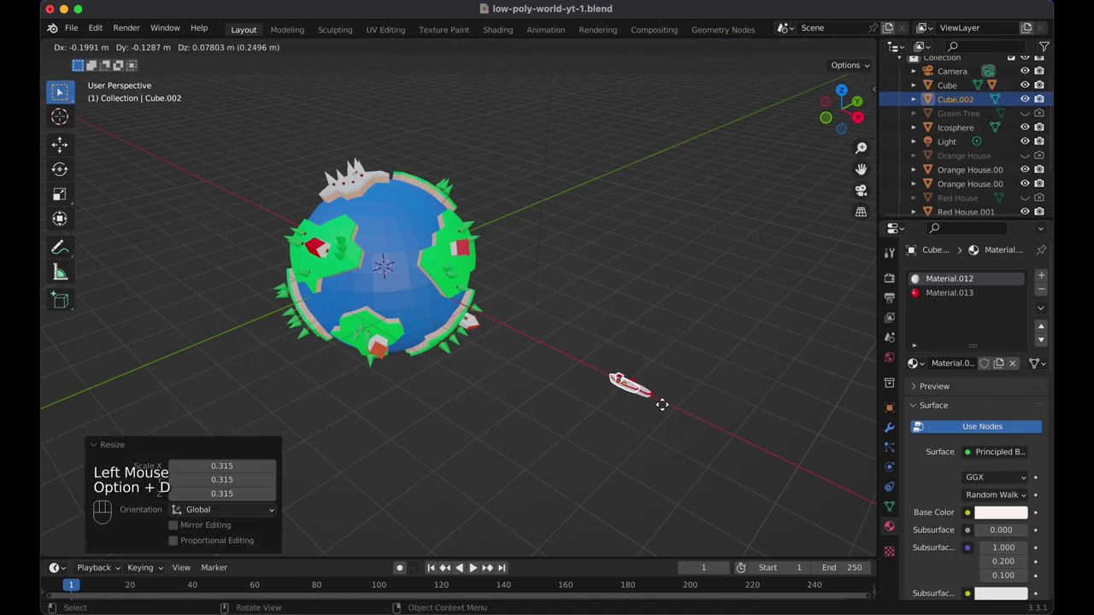
{"action": "key", "text": "g"}
{"action": "key", "text": "x"}
{"action": "left_click", "coordinate": [624, 391]}
Rename the original boat's hull as Boat and its cabin as Boat Piece.
{"action": "left_click", "coordinate": [631, 395]}
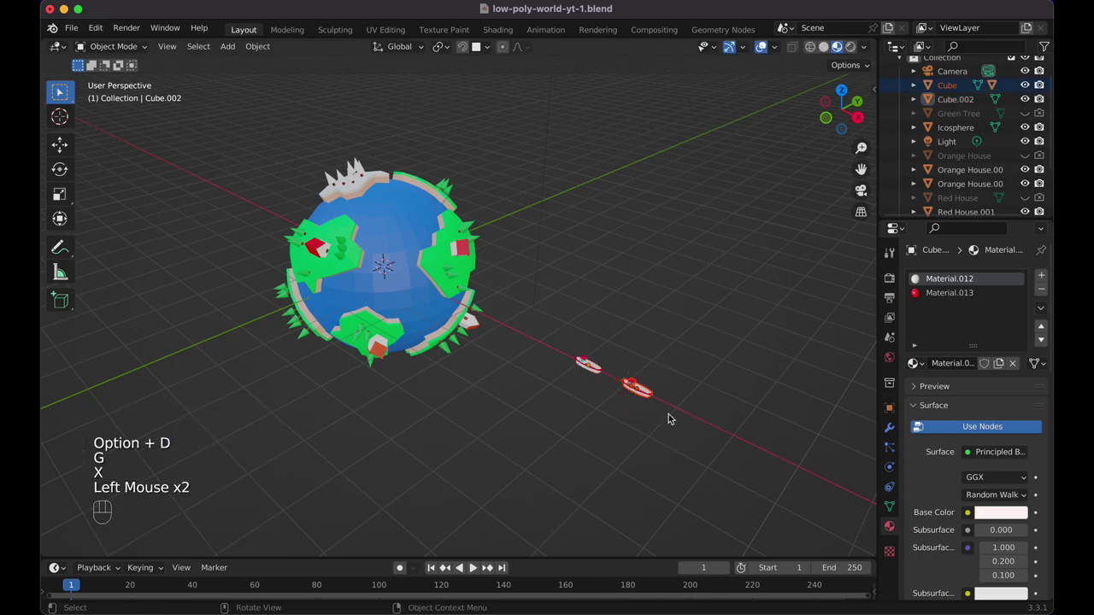
{"action": "double_click", "coordinate": [949, 86]}
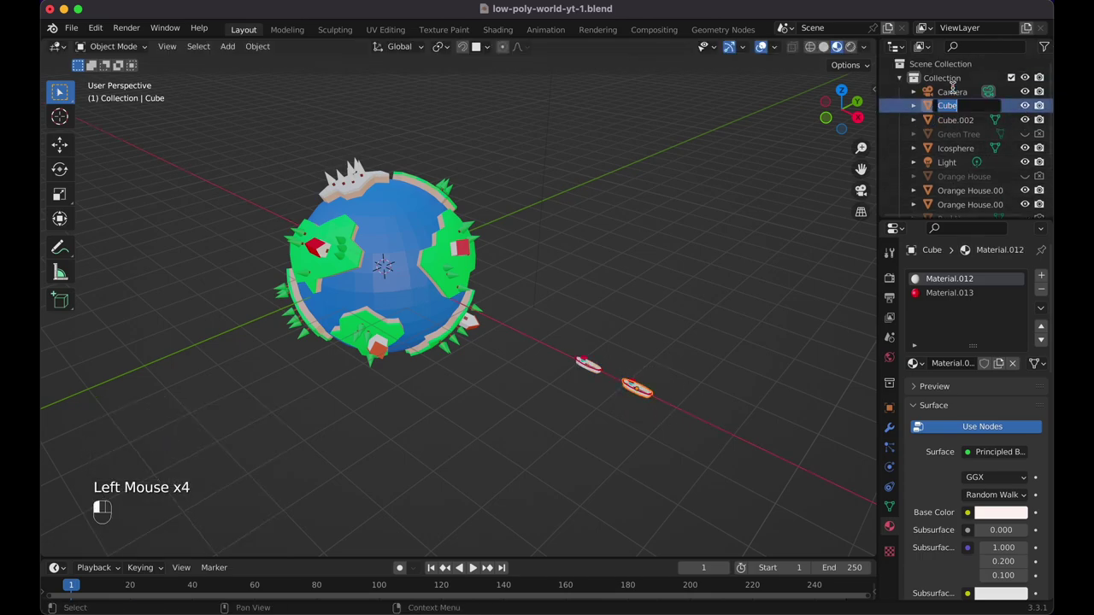
{"action": "type", "text": "Boat"}
{"action": "key", "text": "Return"}
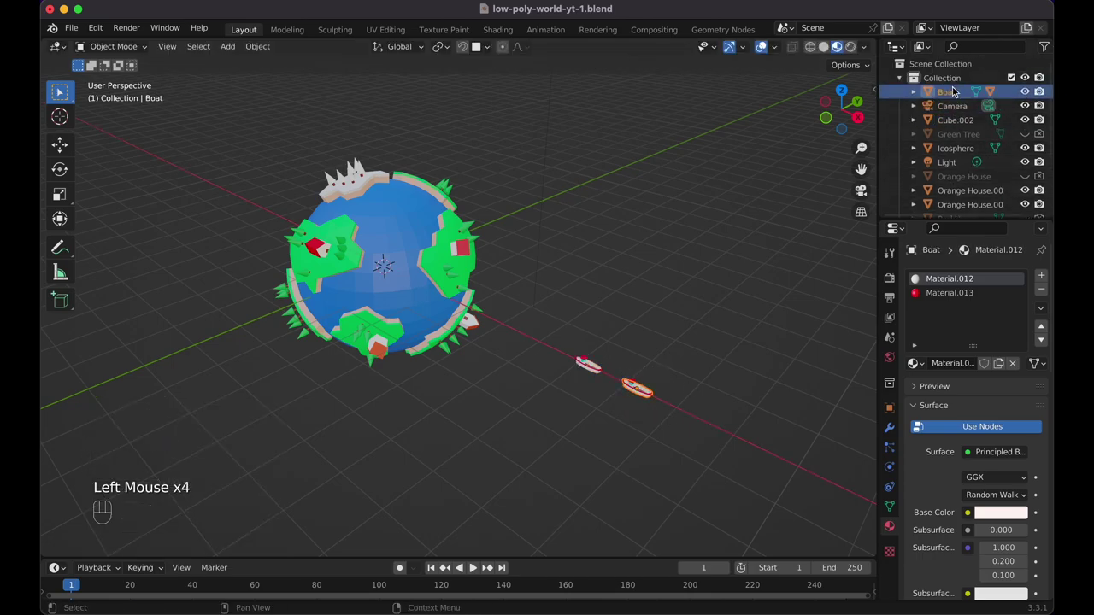
{"action": "left_click", "coordinate": [634, 386]}
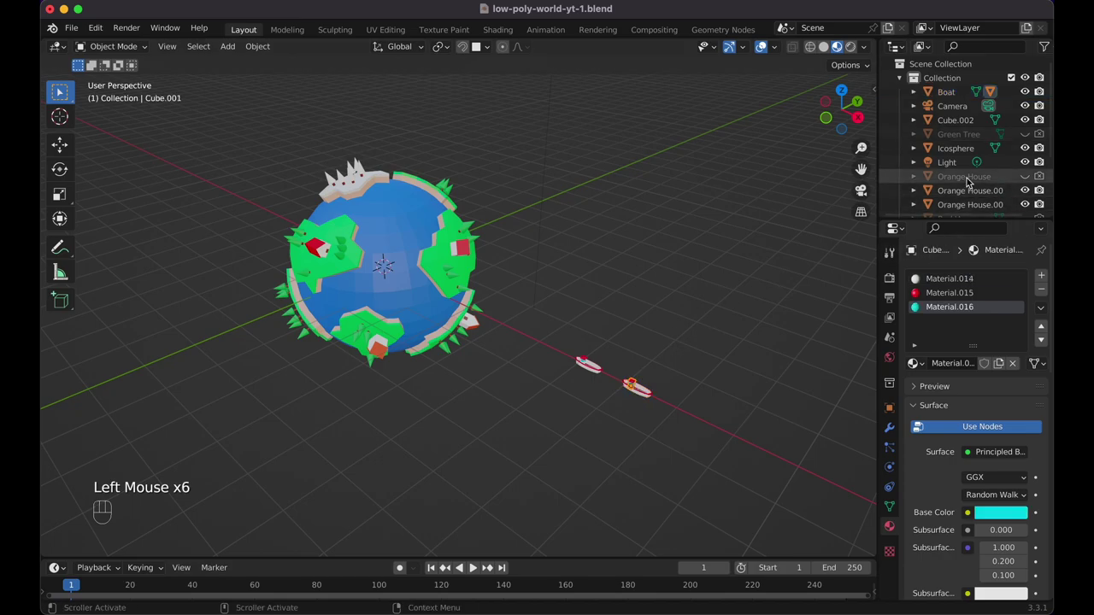
{"action": "left_click", "coordinate": [914, 91]}
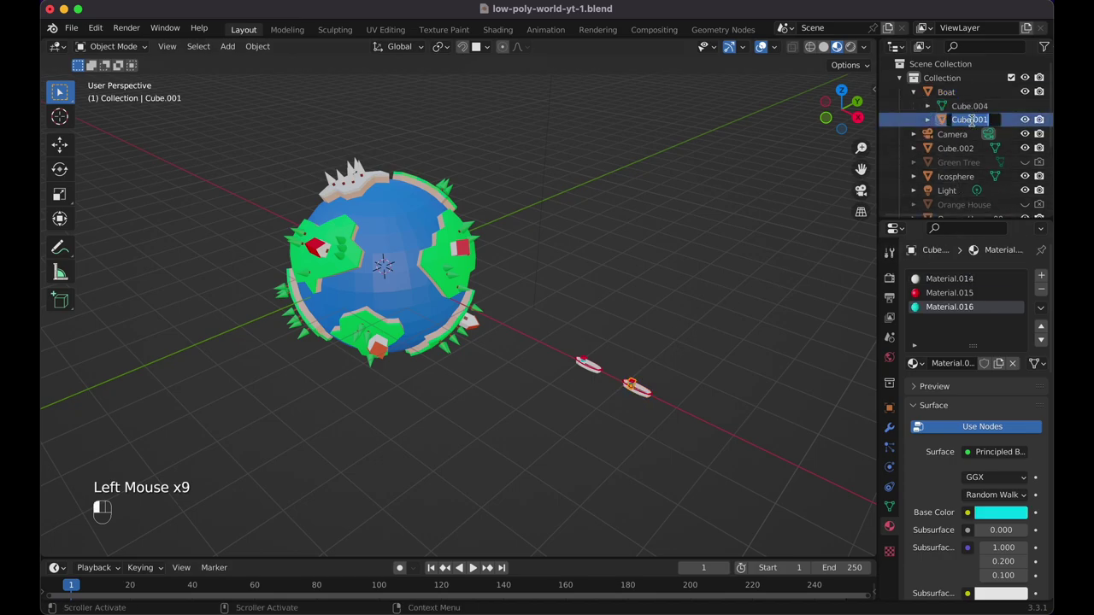
{"action": "type", "text": "Boat Piece"}
{"action": "key", "text": "Return"}
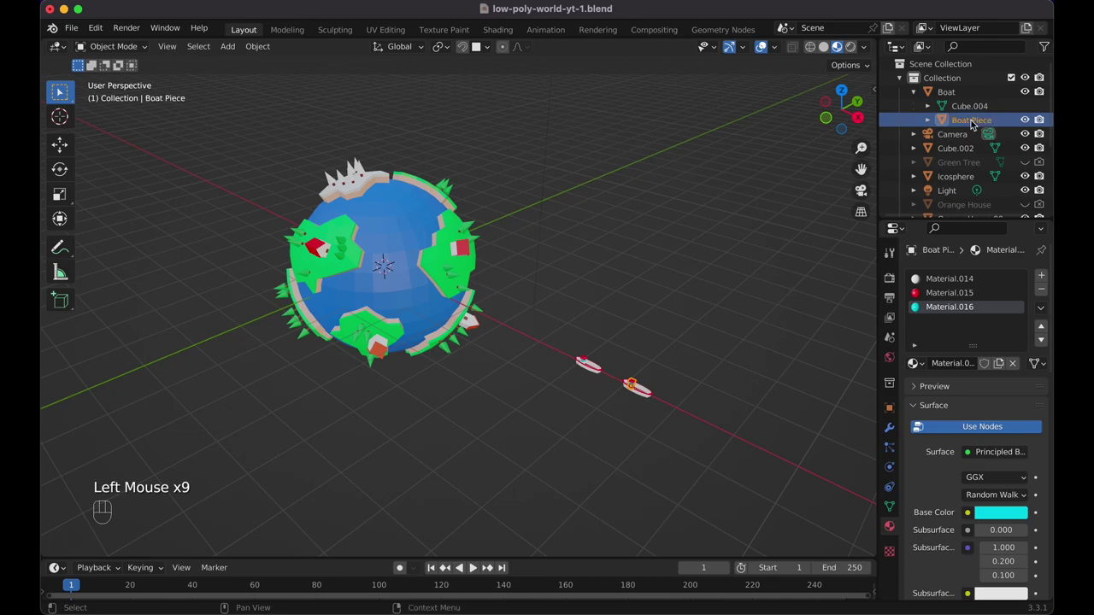
Hide the original Boat and its Boat Piece from both the viewport and renders.
{"action": "left_click", "coordinate": [1040, 120]}
{"action": "left_click", "coordinate": [1025, 92]}
{"action": "left_click", "coordinate": [1027, 122]}
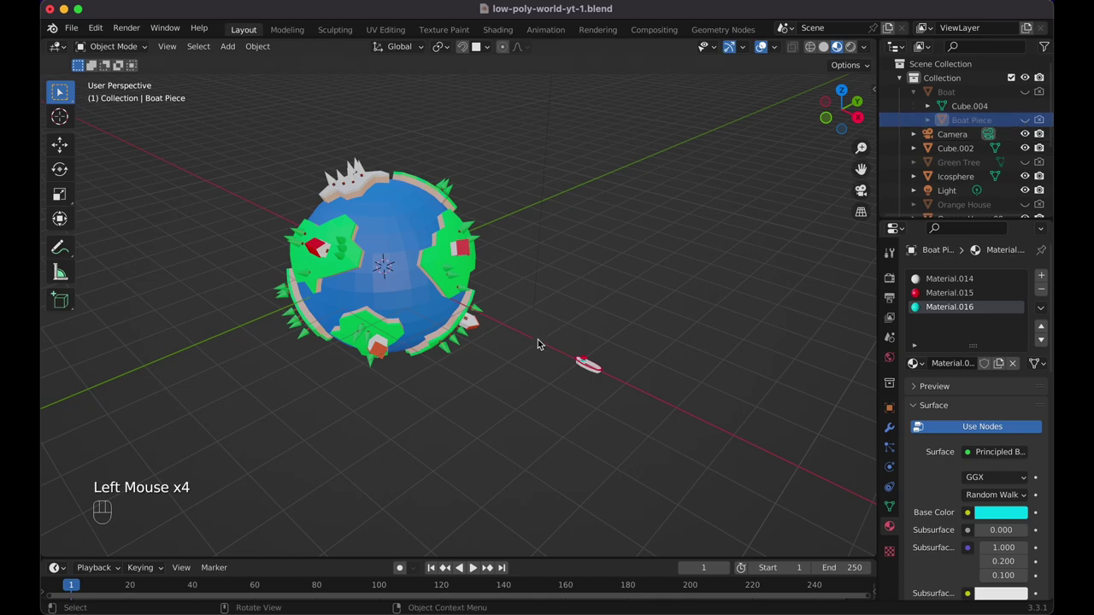
Make a linked duplicate of the remaining boat and move it roughly over the upper part of the planet.
{"action": "left_click", "coordinate": [594, 371]}
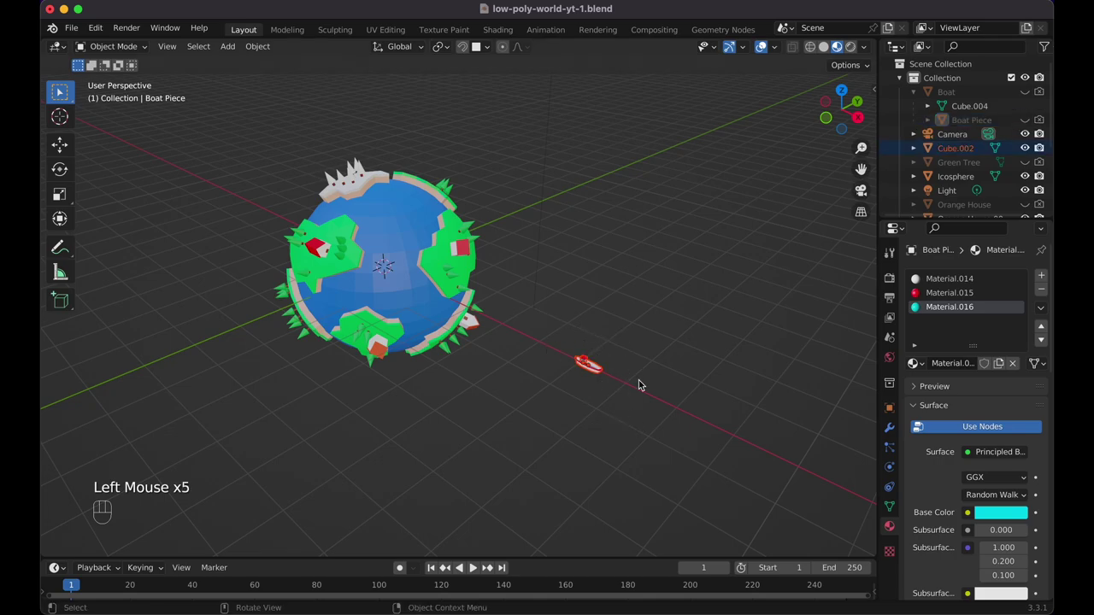
{"action": "key", "text": "alt+d"}
{"action": "left_click", "coordinate": [444, 246]}
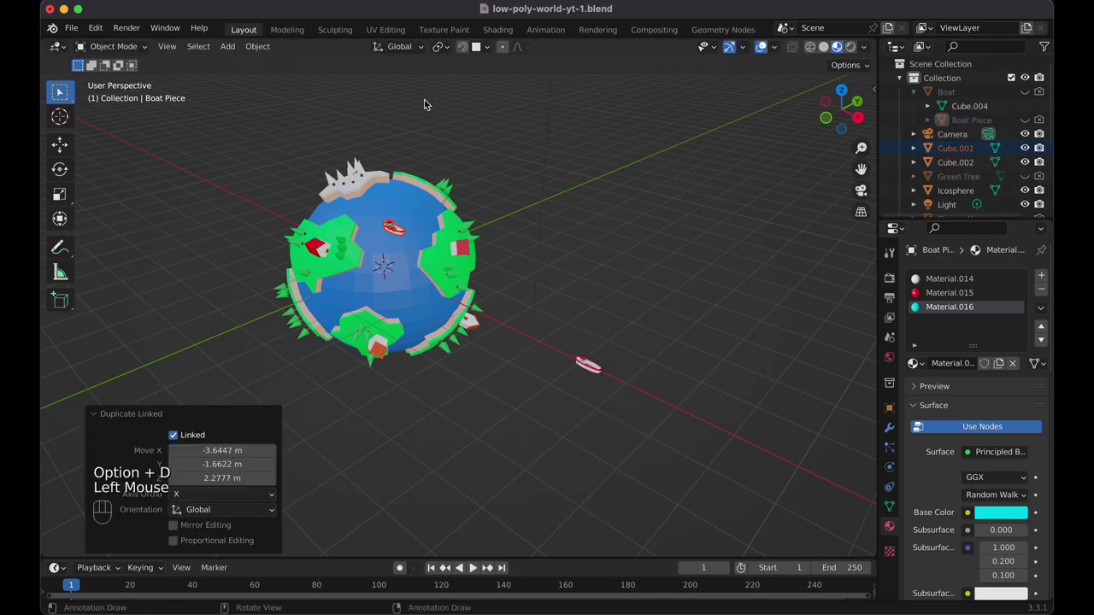
{"action": "key", "text": "g"}
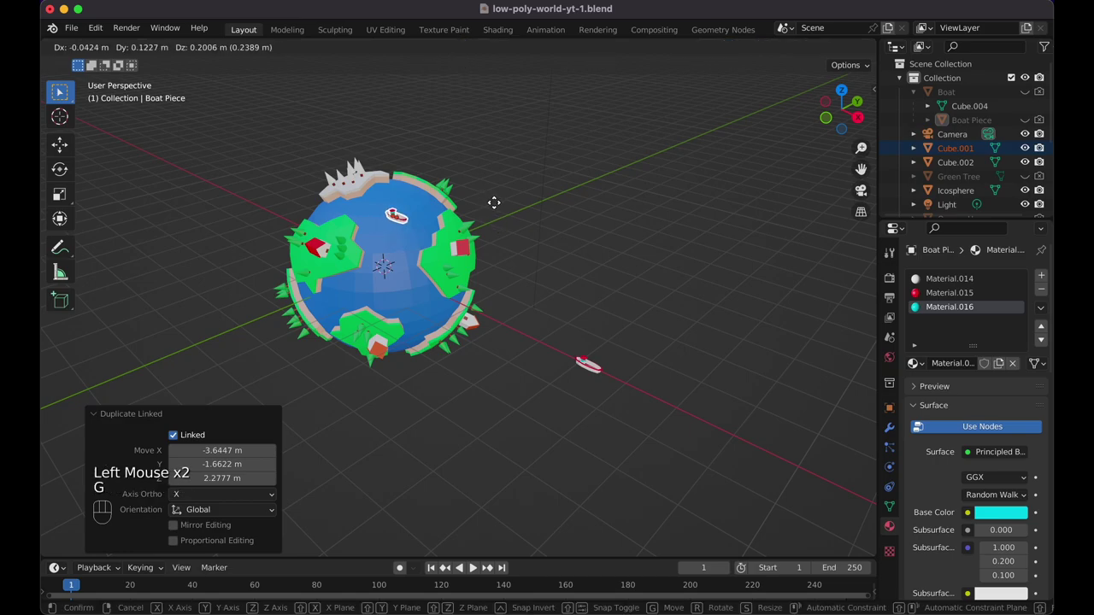
{"action": "left_click", "coordinate": [494, 201]}
{"action": "scroll", "coordinate": [494, 202], "scroll_direction": "left", "scroll_amount": 5}
{"action": "key", "text": "g"}
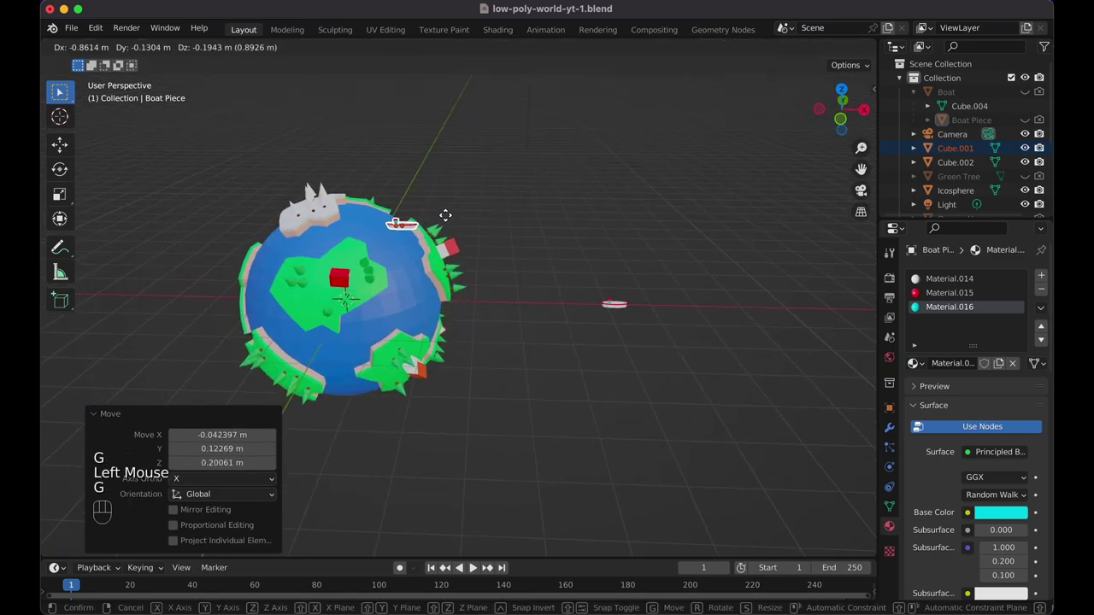
{"action": "left_click", "coordinate": [436, 217]}
Turn on Face Project snapping and move the new boat's hull onto the ocean near the grey mountain island.
{"action": "scroll", "coordinate": [436, 224], "scroll_direction": "down", "scroll_amount": 3}
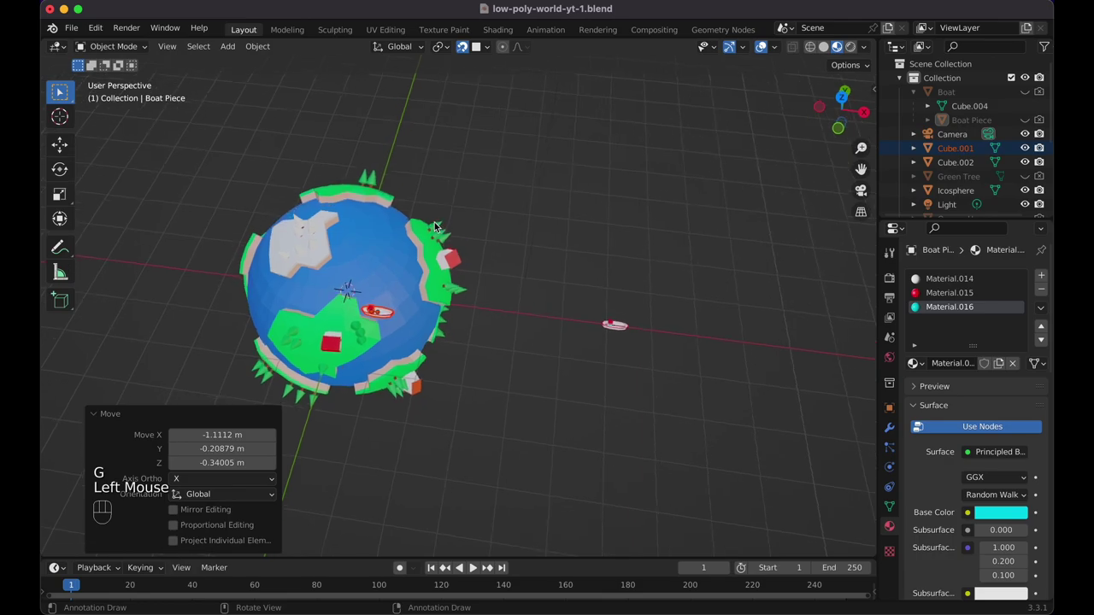
{"action": "left_click", "coordinate": [482, 47]}
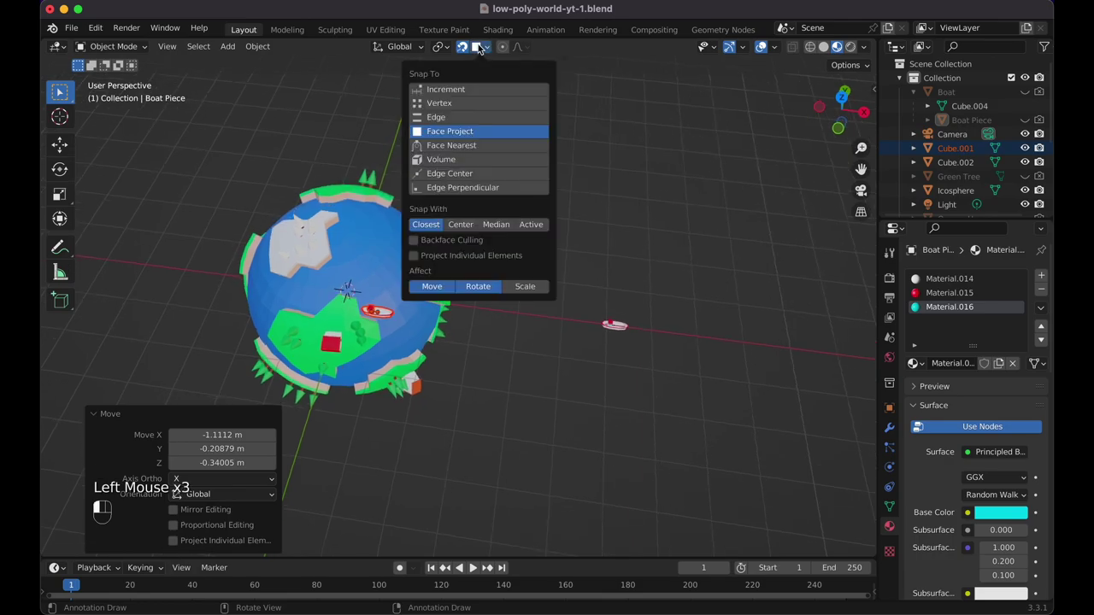
{"action": "left_click", "coordinate": [675, 182]}
{"action": "scroll", "coordinate": [513, 241], "scroll_direction": "right", "scroll_amount": 3}
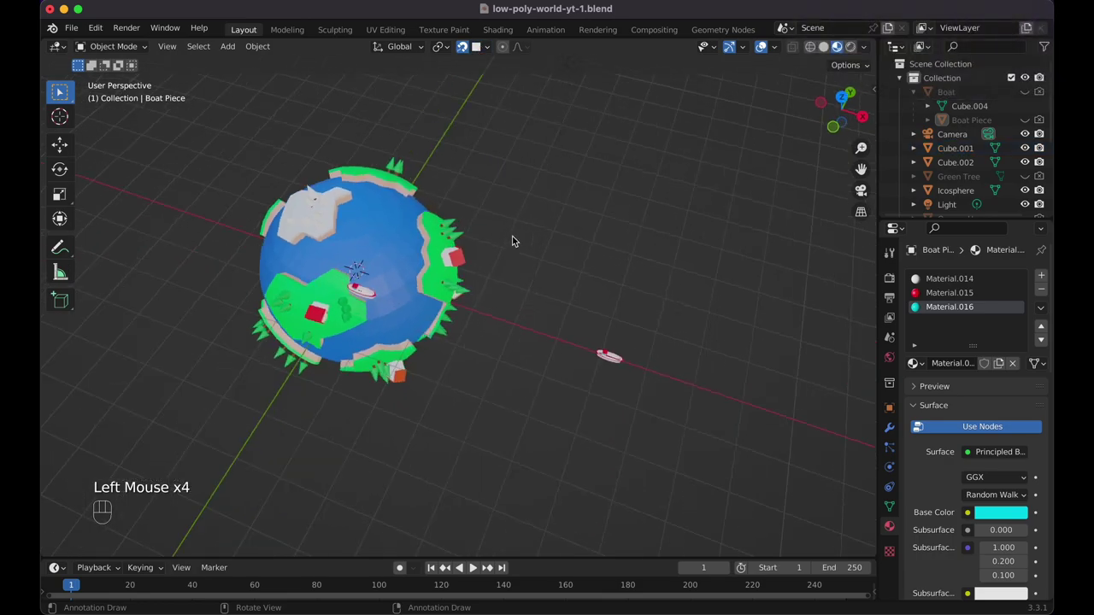
{"action": "scroll", "coordinate": [513, 241], "scroll_direction": "right", "scroll_amount": 10}
{"action": "left_click", "coordinate": [412, 187]}
{"action": "scroll", "coordinate": [411, 183], "scroll_direction": "left", "scroll_amount": 5}
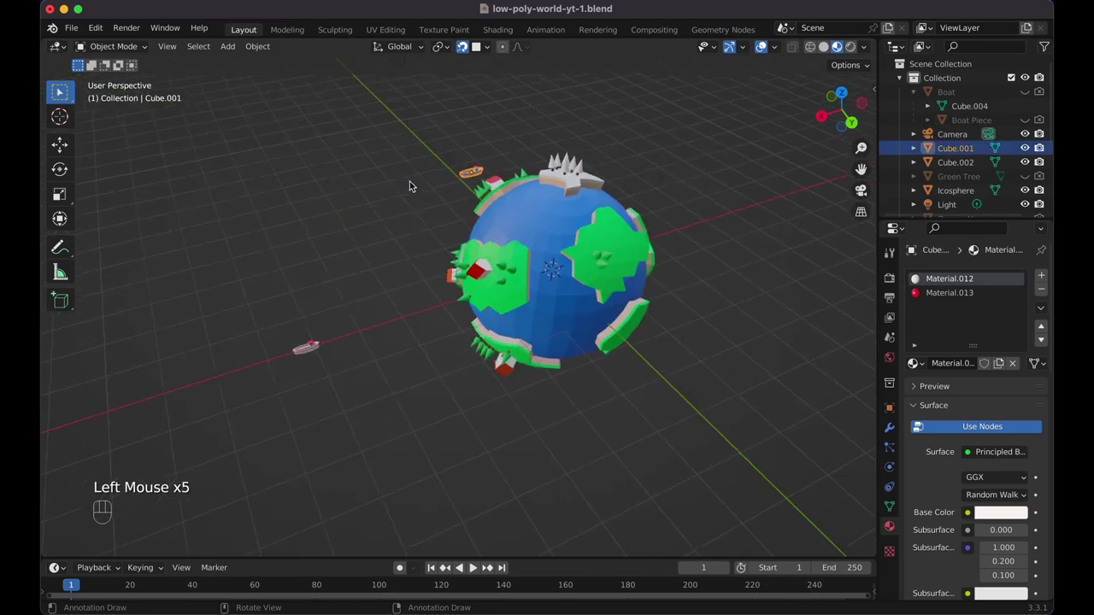
{"action": "key", "text": "g"}
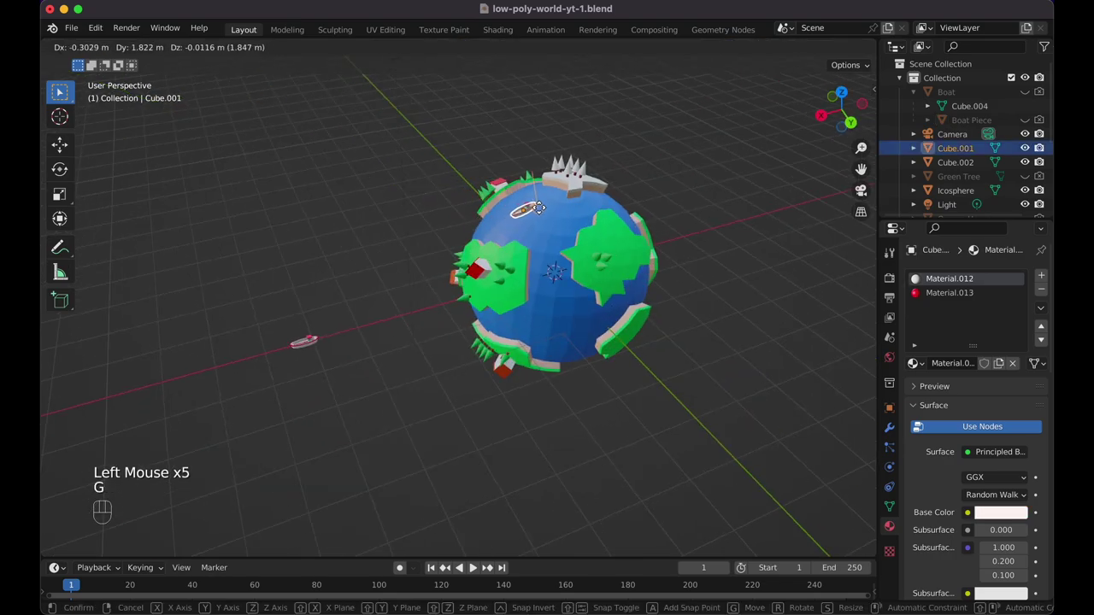
{"action": "left_click", "coordinate": [536, 208]}
Scale the boat on the ocean up by a factor of about 1.728.
{"action": "scroll", "coordinate": [540, 208], "scroll_direction": "left", "scroll_amount": 5}
{"action": "key", "text": "s"}
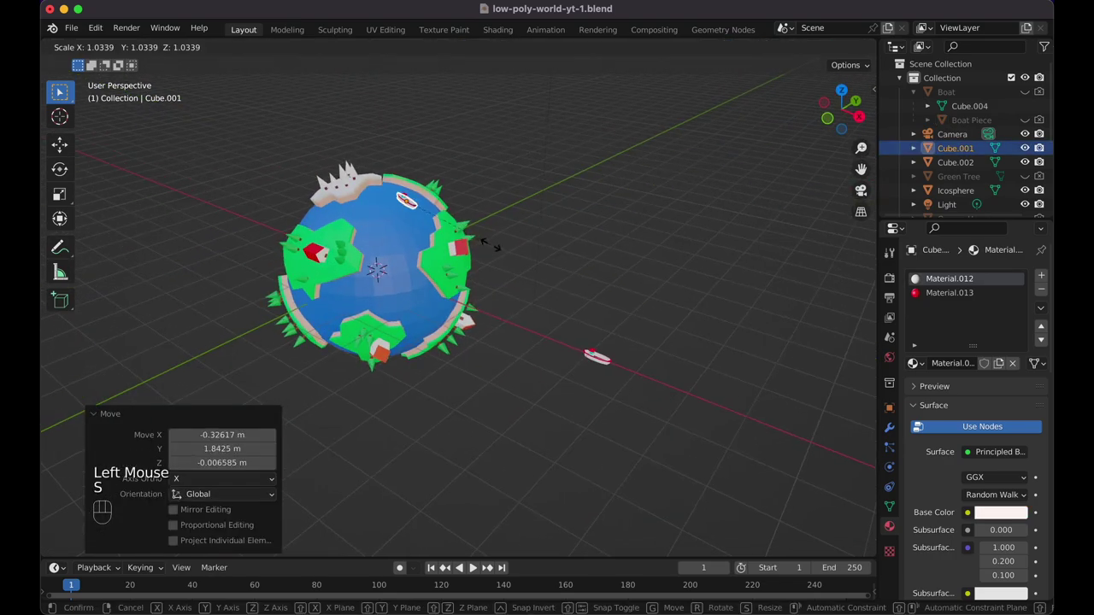
{"action": "left_click", "coordinate": [557, 254]}
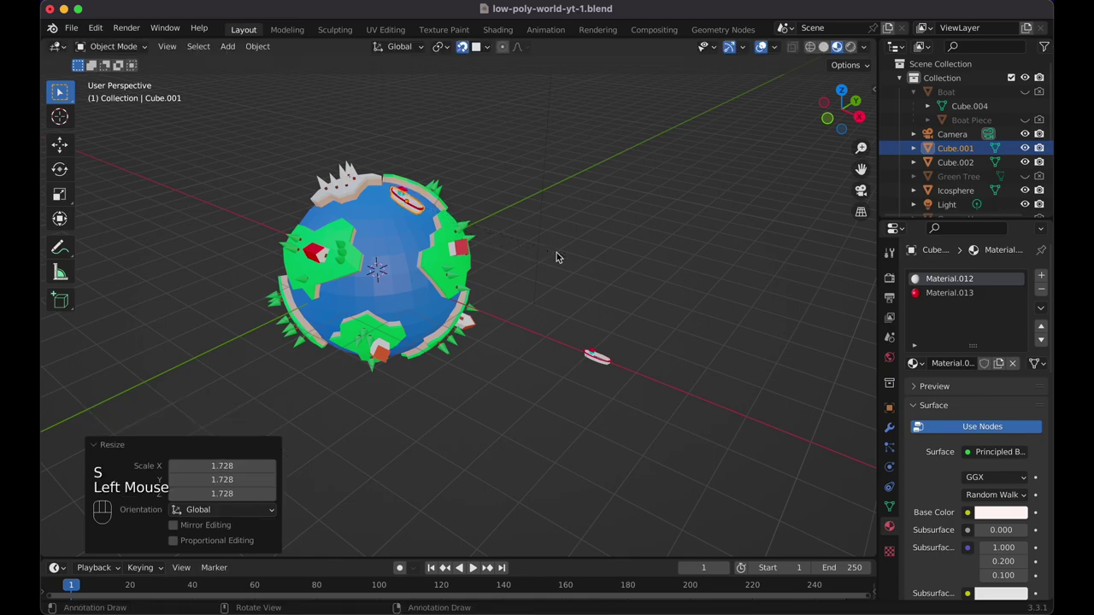
Nudge the boat's position on the ocean surface and rotate it about 7.65° to follow the planet's curve.
{"action": "scroll", "coordinate": [556, 254], "scroll_direction": "left", "scroll_amount": 5}
{"action": "scroll", "coordinate": [455, 220], "scroll_direction": "down", "scroll_amount": 5}
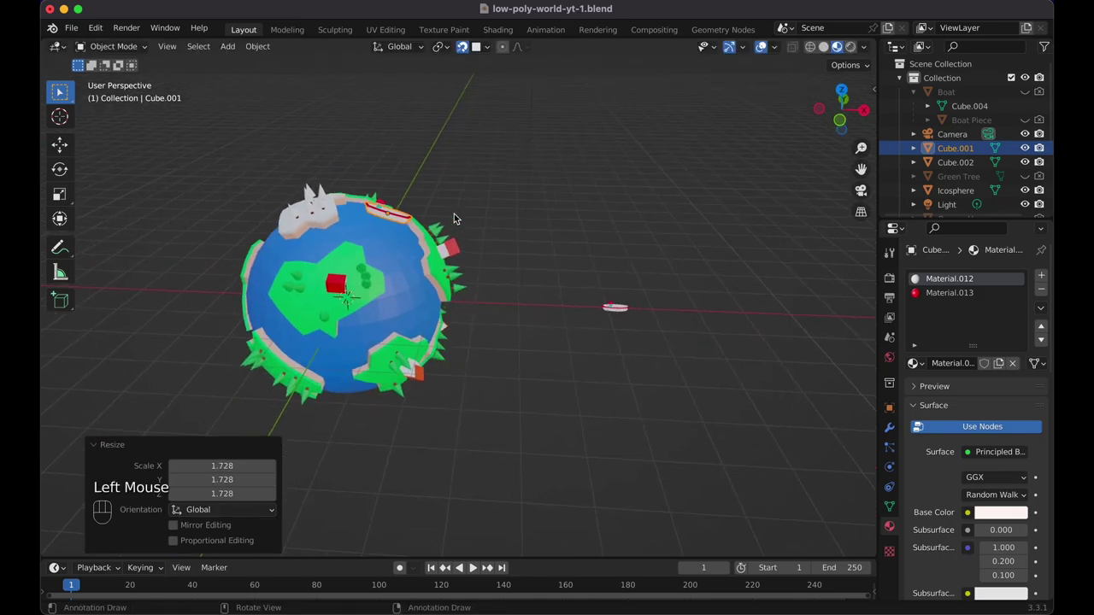
{"action": "scroll", "coordinate": [455, 221], "scroll_direction": "left", "scroll_amount": 5}
{"action": "key", "text": "g"}
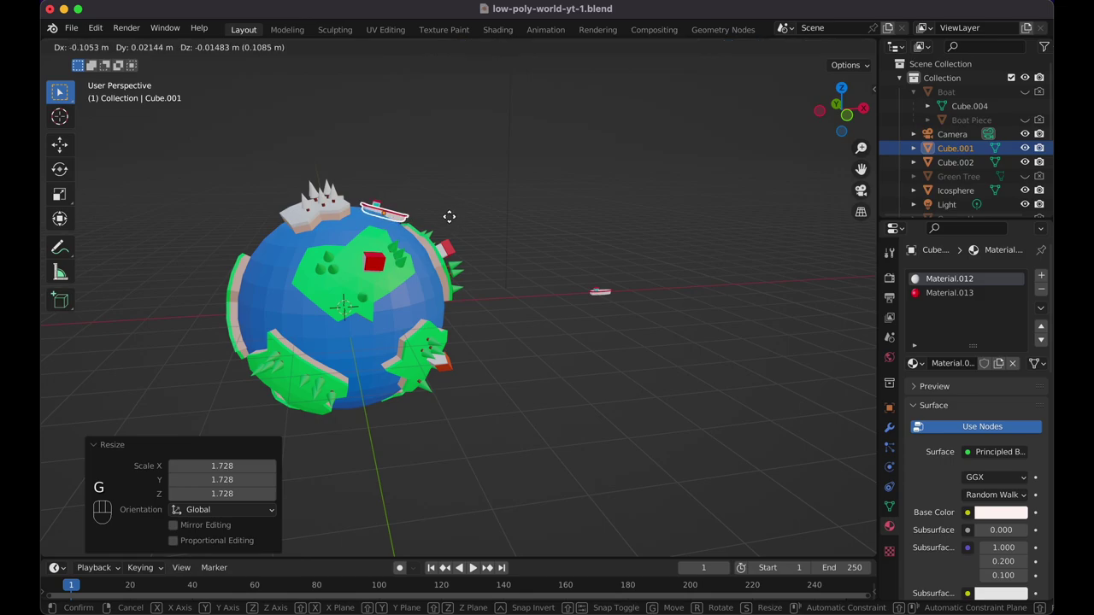
{"action": "left_click", "coordinate": [450, 215]}
{"action": "key", "text": "r"}
{"action": "left_click", "coordinate": [456, 225]}
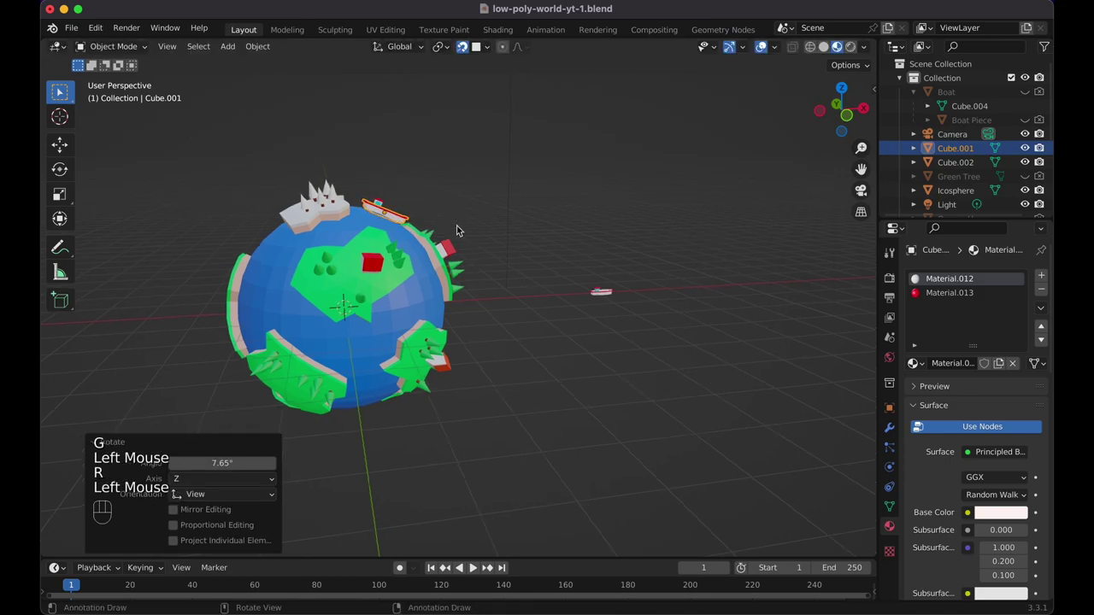
{"action": "scroll", "coordinate": [457, 225], "scroll_direction": "left", "scroll_amount": 10}
{"action": "scroll", "coordinate": [457, 225], "scroll_direction": "left", "scroll_amount": 5}
{"action": "key", "text": "alt+d"}
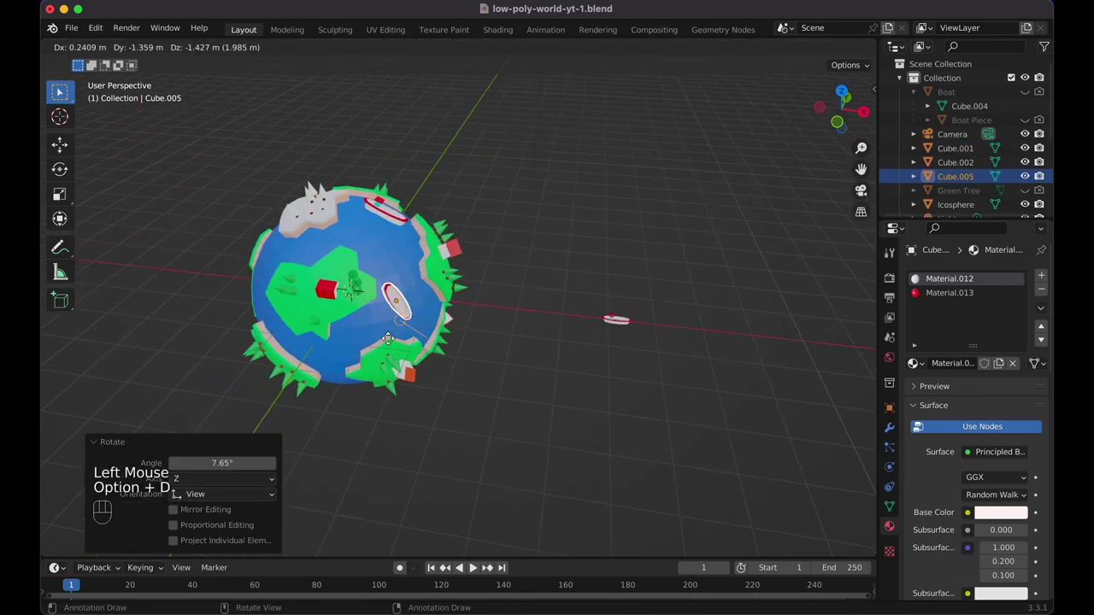
{"action": "left_click", "coordinate": [332, 363]}
{"action": "scroll", "coordinate": [334, 362], "scroll_direction": "left", "scroll_amount": 5}
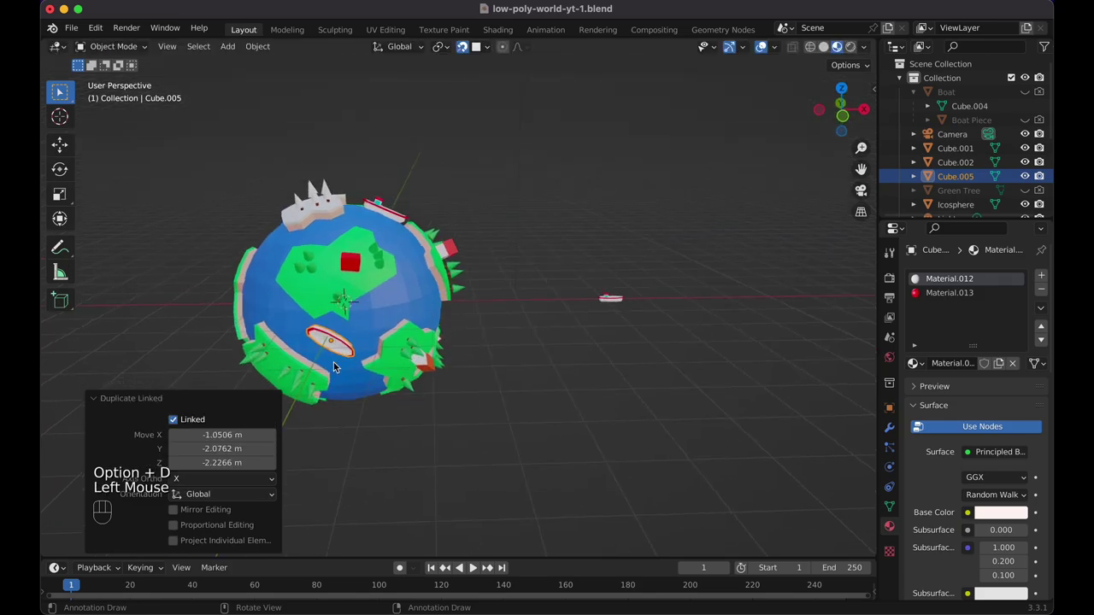
{"action": "key", "text": "super+z"}
Add the cabin to the hull selection and place a linked duplicate of the boat by the planet's lower tree-covered coast.
{"action": "scroll", "coordinate": [333, 363], "scroll_direction": "left", "scroll_amount": 5}
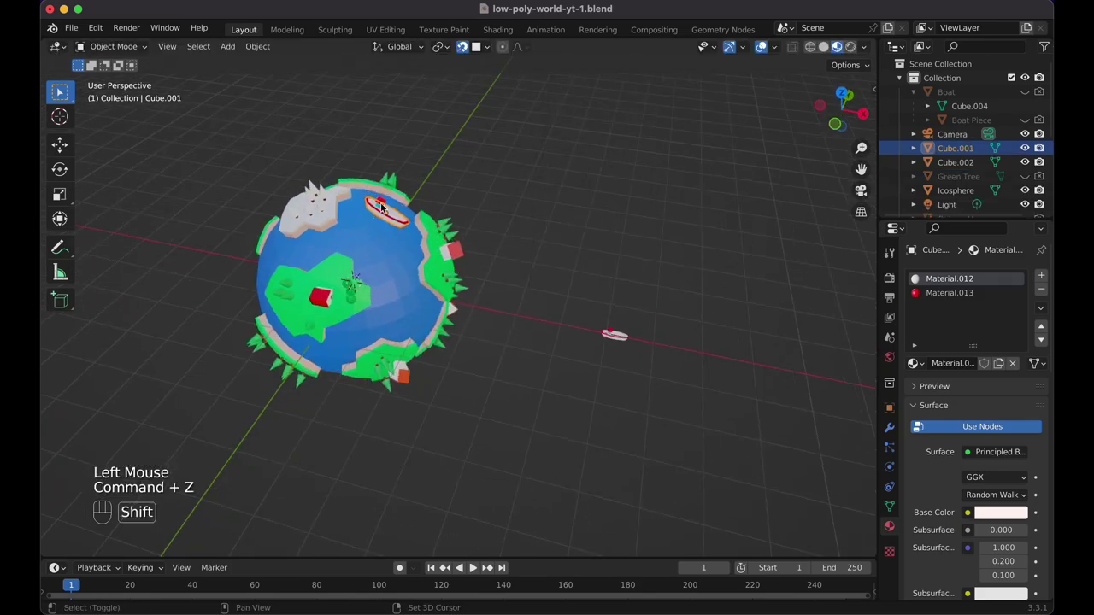
{"action": "left_click", "coordinate": [385, 210], "text": "shift"}
{"action": "key", "text": "alt+d"}
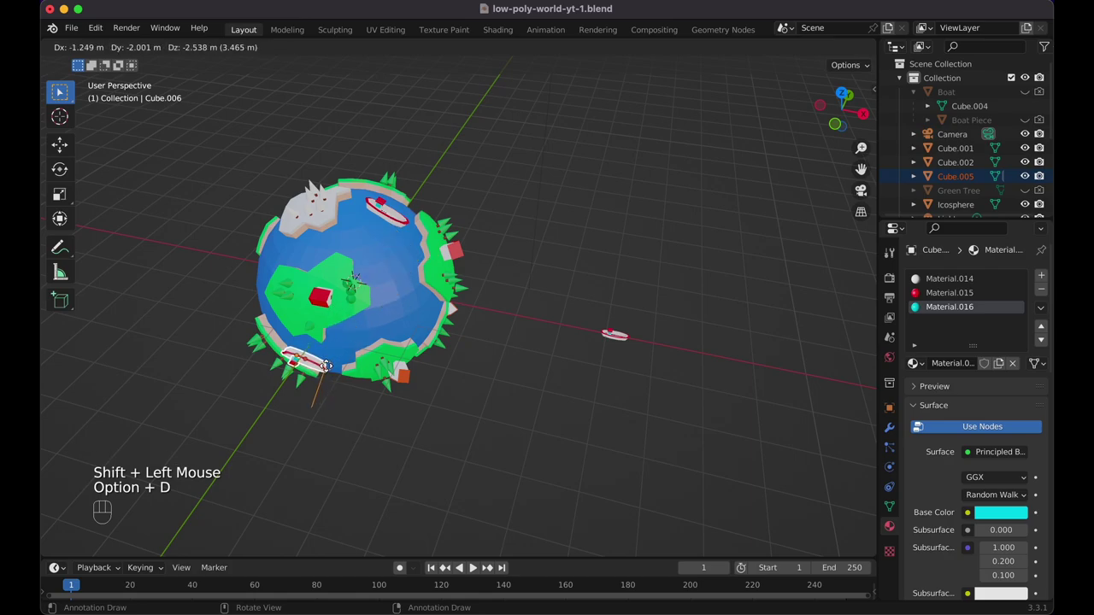
{"action": "left_click", "coordinate": [303, 360]}
{"action": "left_click", "coordinate": [475, 334]}
Check the placement of the boats on the planet through the camera view, then return to the perspective view.
{"action": "scroll", "coordinate": [474, 330], "scroll_direction": "left", "scroll_amount": 3}
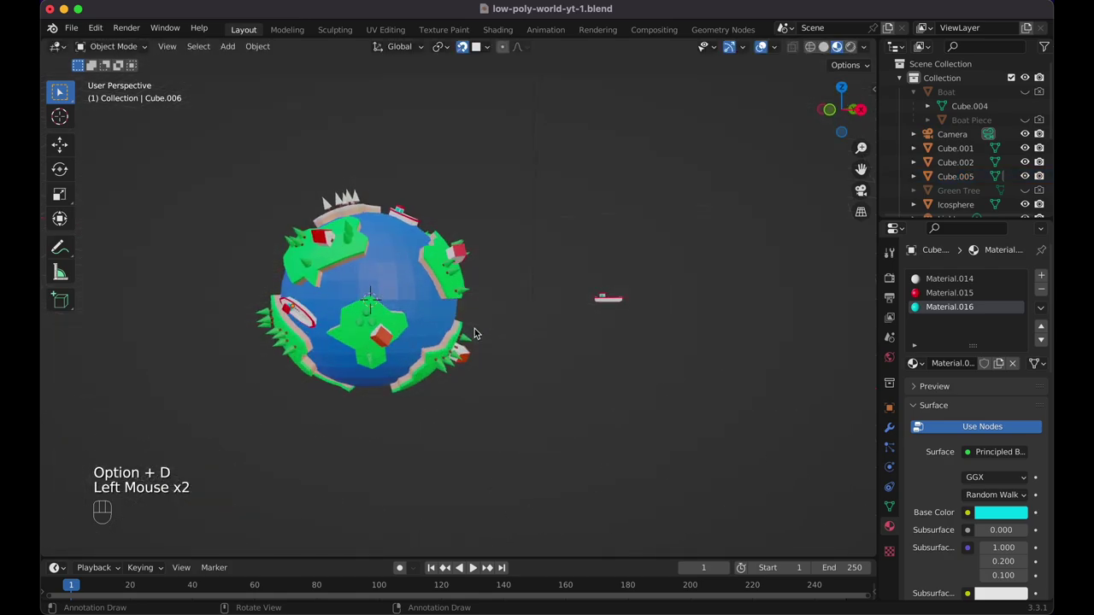
{"action": "key", "text": "KP_0"}
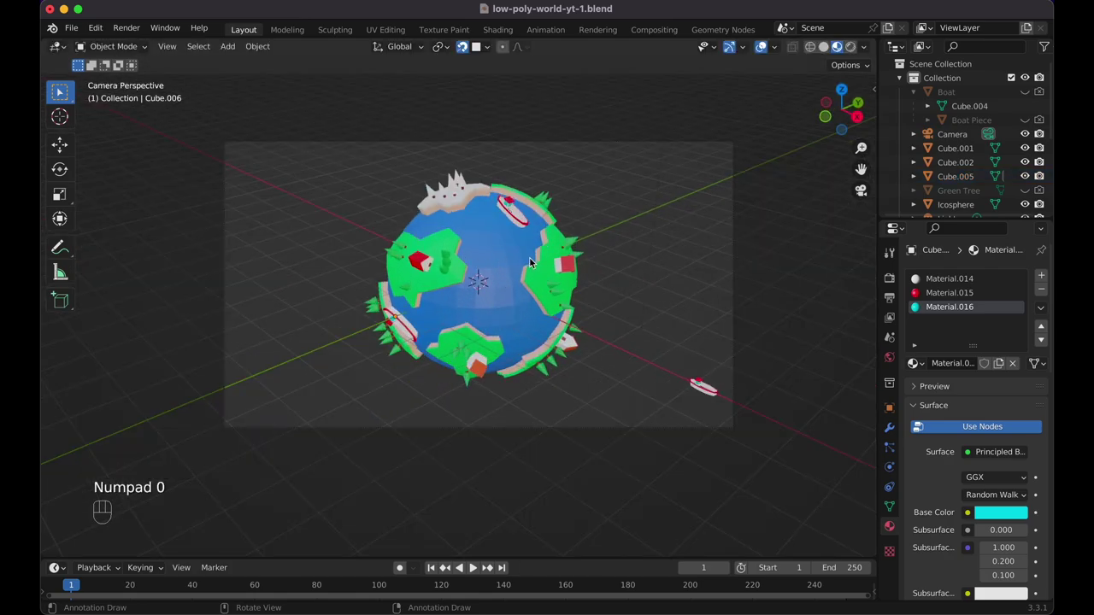
{"action": "left_click", "coordinate": [632, 383]}
{"action": "key", "text": "slash"}
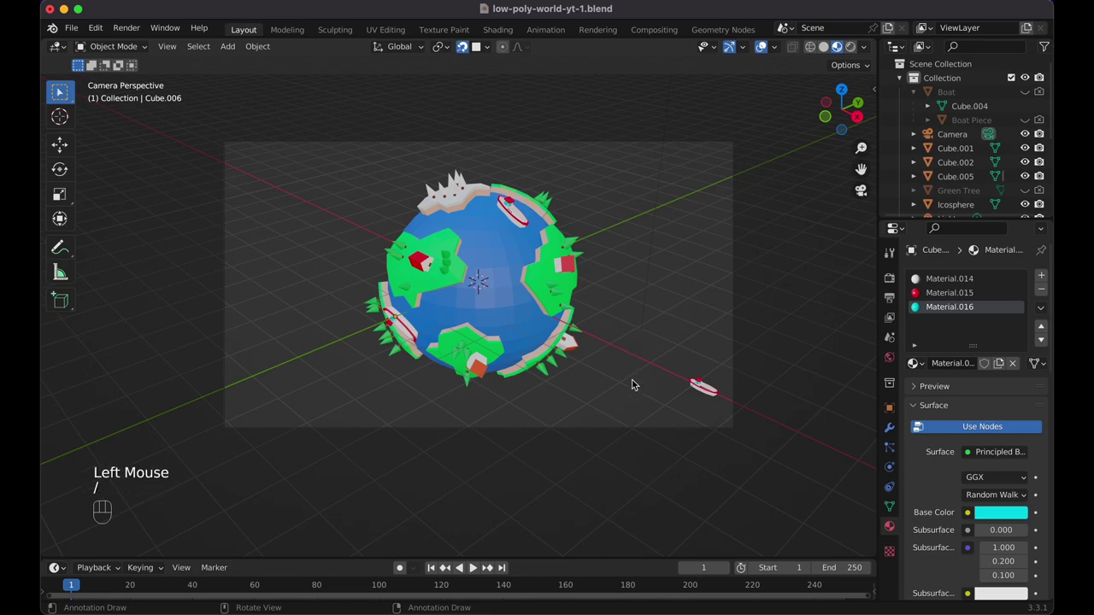
{"action": "key", "text": "KP_0"}
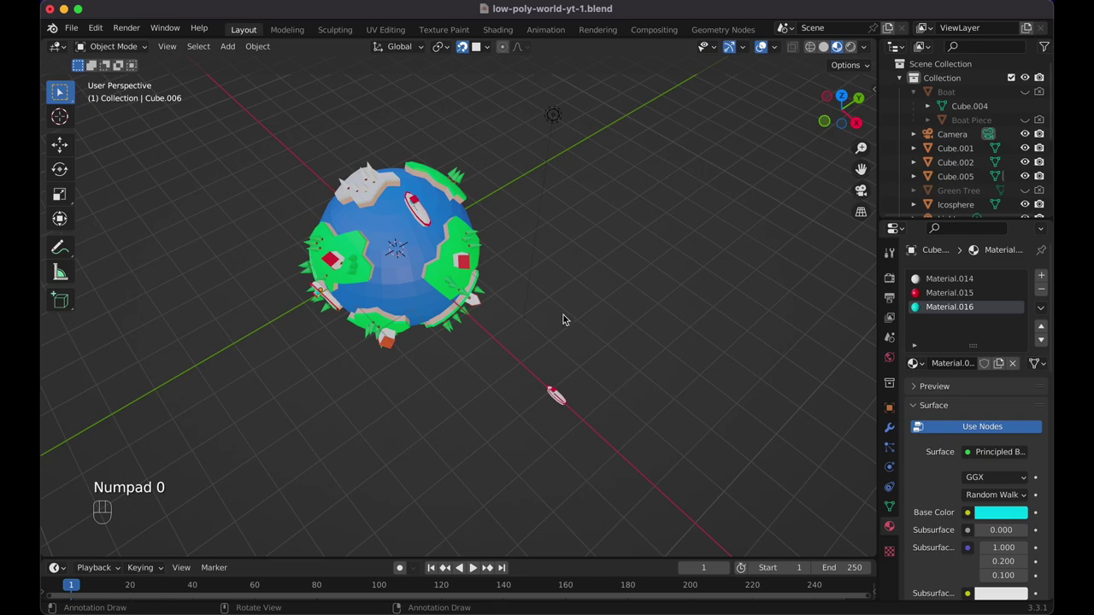
Hide the spare boat hull and its cabin, Cube.002 and Cube.003, that sit beside the planet.
{"action": "scroll", "coordinate": [563, 320], "scroll_direction": "down", "scroll_amount": 5, "text": "shift"}
{"action": "left_click", "coordinate": [518, 326]}
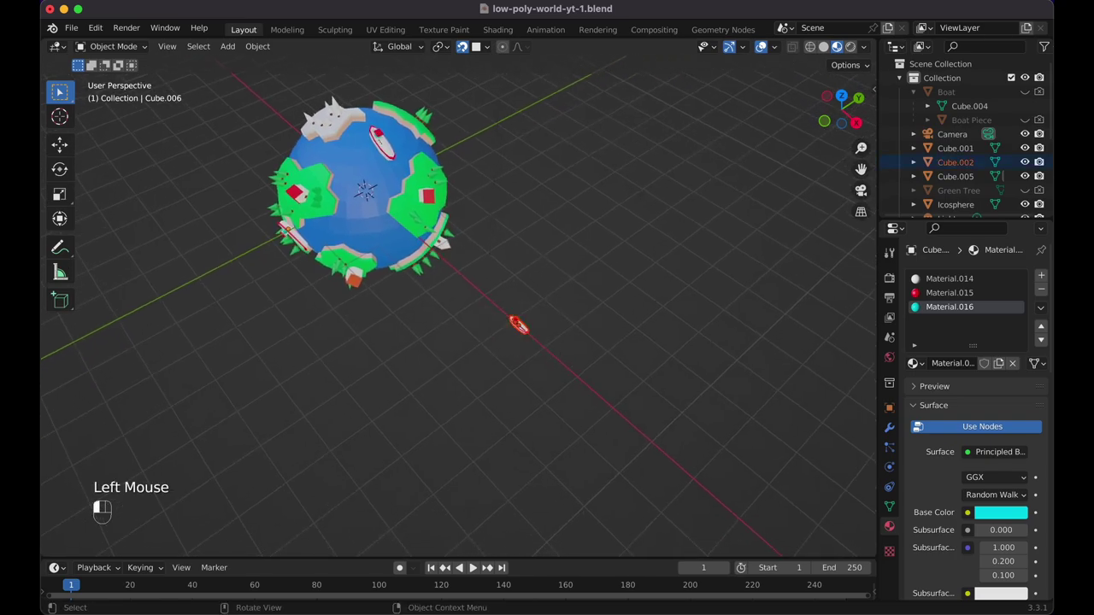
{"action": "left_click", "coordinate": [1026, 162]}
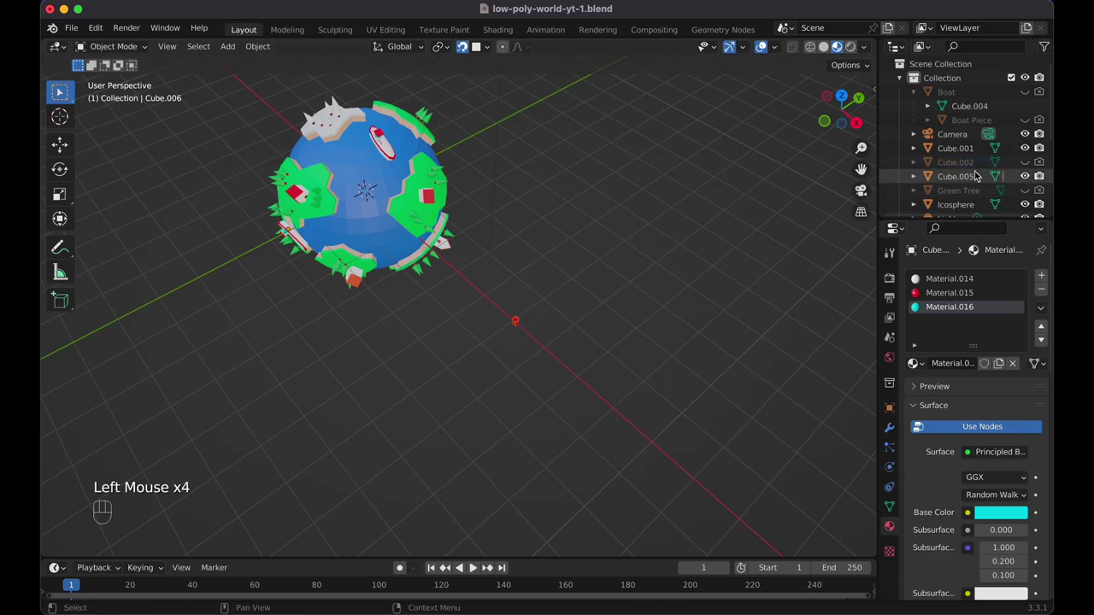
{"action": "scroll", "coordinate": [975, 175], "scroll_direction": "down", "scroll_amount": 5}
{"action": "scroll", "coordinate": [974, 176], "scroll_direction": "up", "scroll_amount": 5}
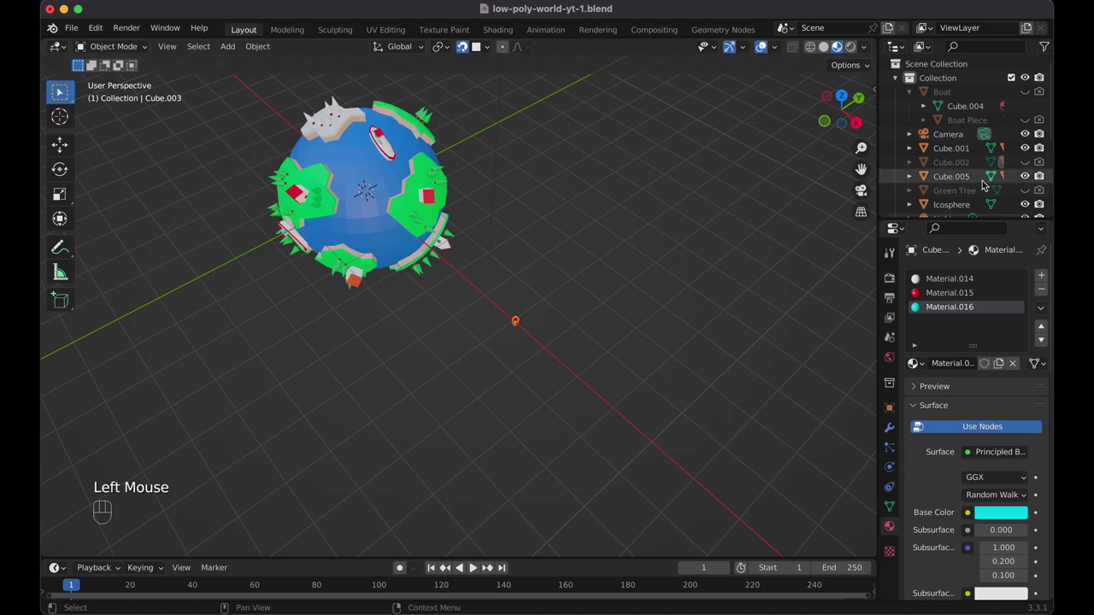
{"action": "scroll", "coordinate": [928, 147], "scroll_direction": "down", "scroll_amount": 2}
{"action": "scroll", "coordinate": [913, 127], "scroll_direction": "down", "scroll_amount": 2}
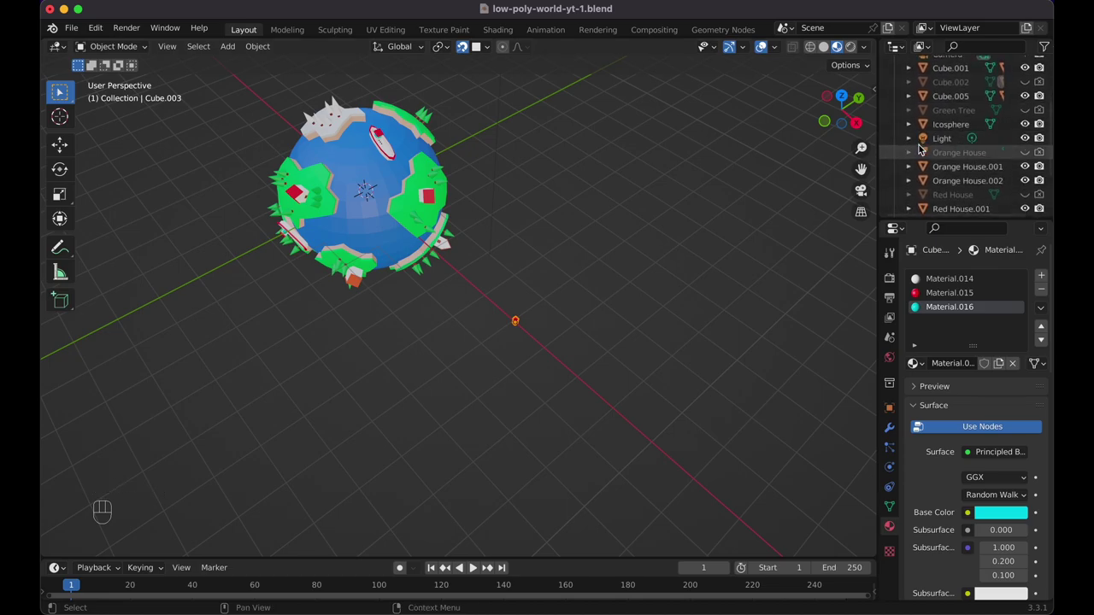
{"action": "left_click", "coordinate": [909, 85]}
{"action": "left_click", "coordinate": [1025, 113]}
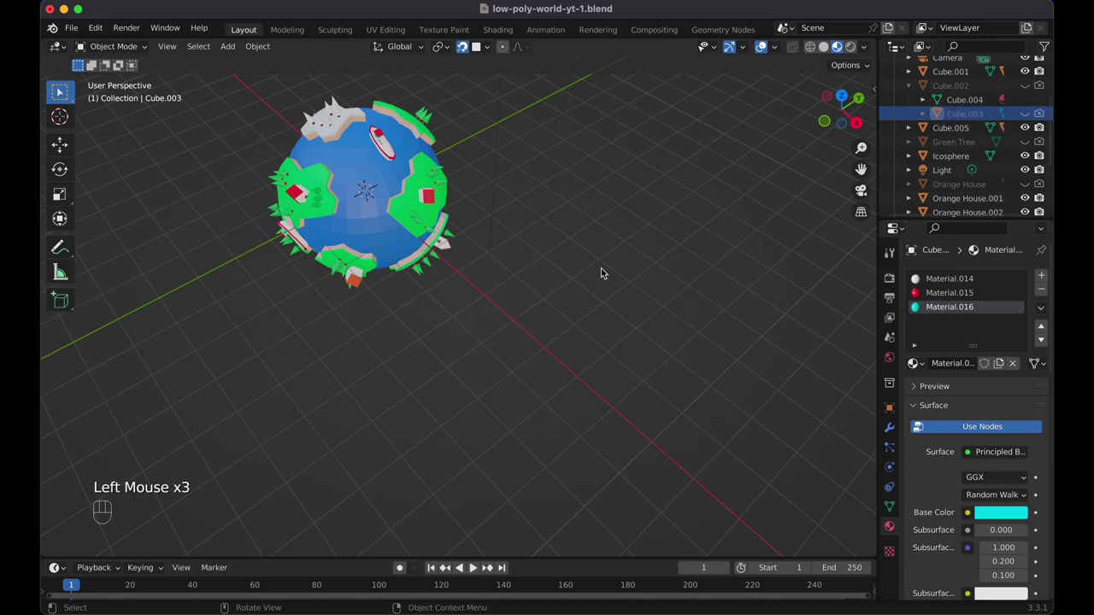
Add a 2 m mesh cube and move it about 8.98 m along the X axis, away from the planet.
{"action": "scroll", "coordinate": [601, 268], "scroll_direction": "left", "scroll_amount": 3}
{"action": "key", "text": "shift+a"}
{"action": "mouse_move", "coordinate": [601, 270]}
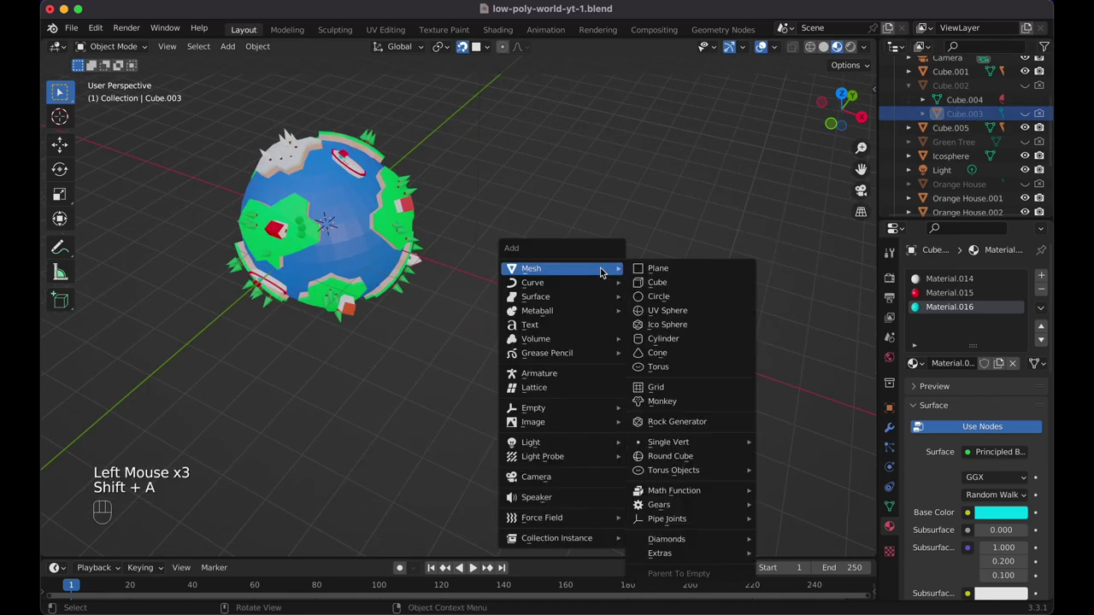
{"action": "left_click", "coordinate": [657, 282]}
{"action": "key", "text": "g"}
{"action": "key", "text": "x"}
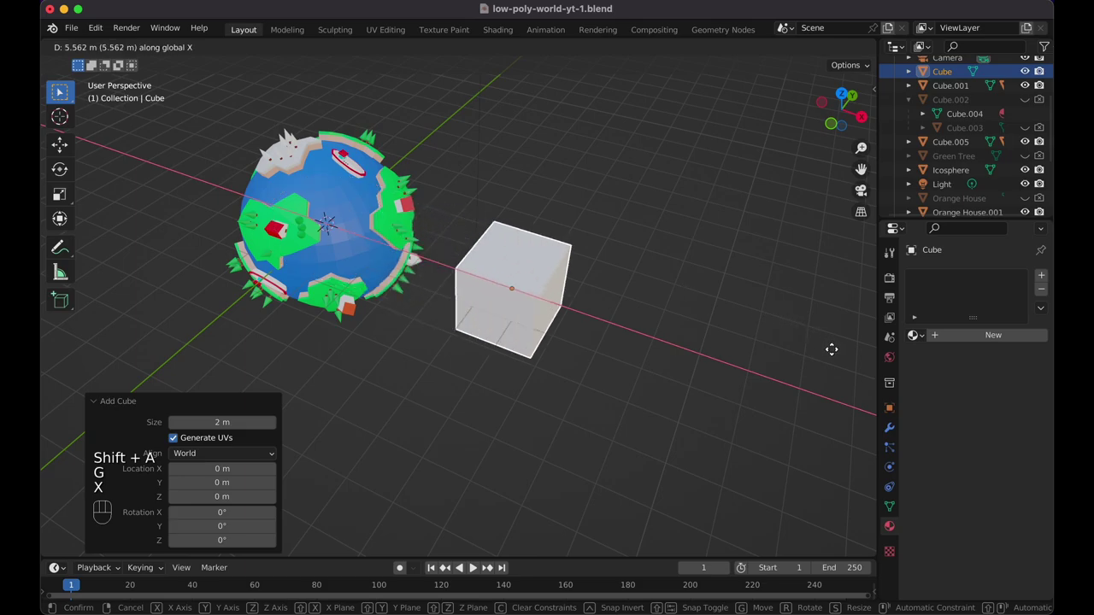
{"action": "left_click", "coordinate": [643, 337]}
Scale the new cube down to about 0.363 and stretch it about 5.5 times along X into a long bar.
{"action": "key", "text": "s"}
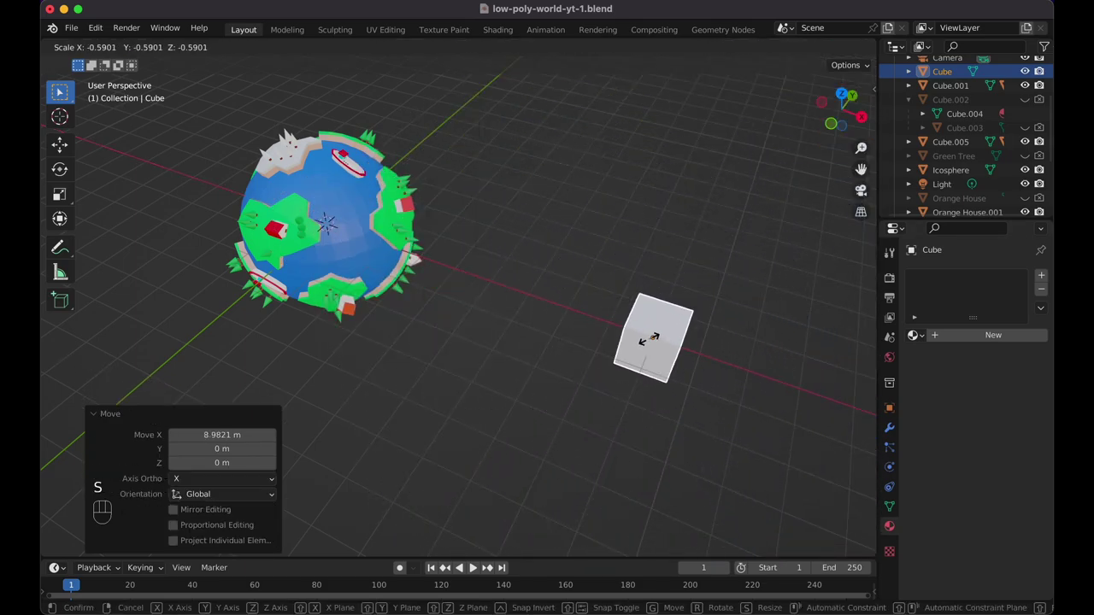
{"action": "left_click", "coordinate": [647, 336]}
{"action": "key", "text": "s"}
{"action": "key", "text": "x"}
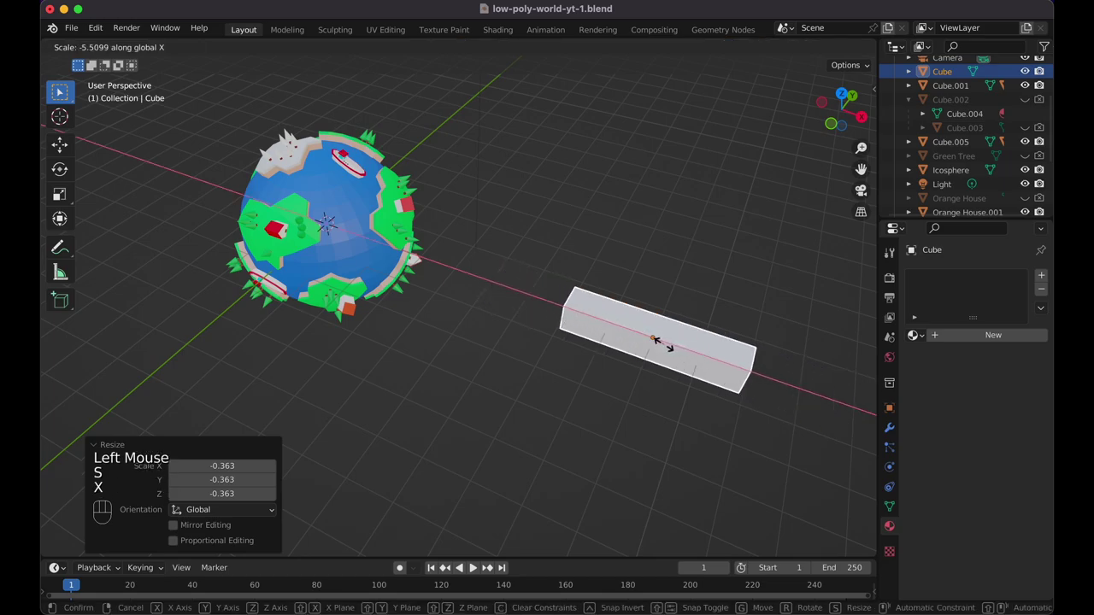
{"action": "left_click", "coordinate": [660, 344]}
Isolate the bar in local view and add five evenly spaced loop cuts across its length in Edit Mode.
{"action": "key", "text": "slash"}
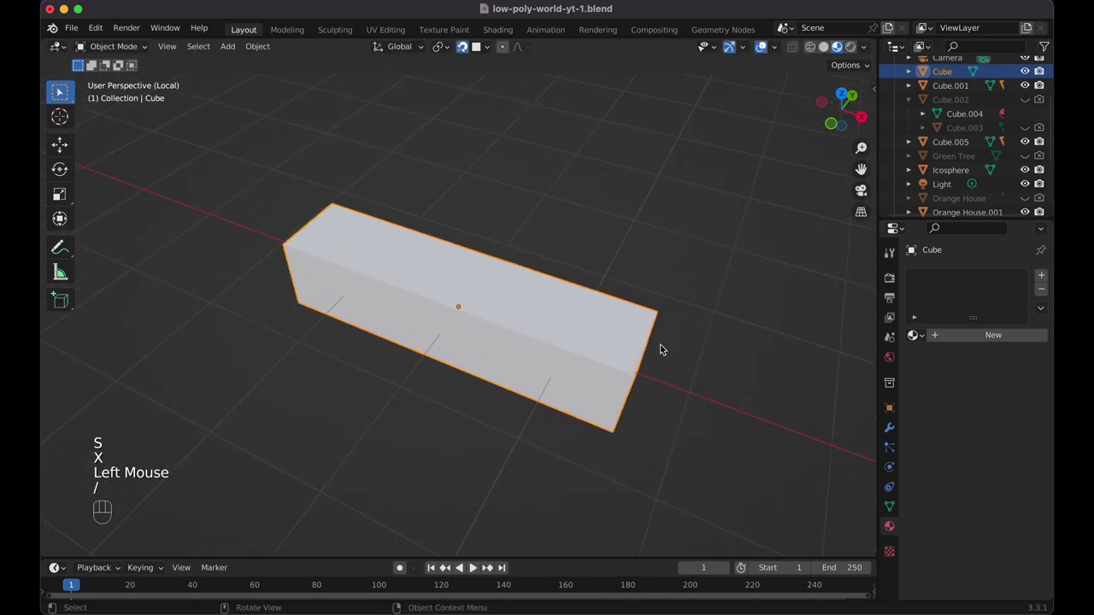
{"action": "middle_click_drag", "start_coordinate": [661, 347], "coordinate": [659, 346]}
{"action": "key", "text": "Tab"}
{"action": "key", "text": "ctrl+r"}
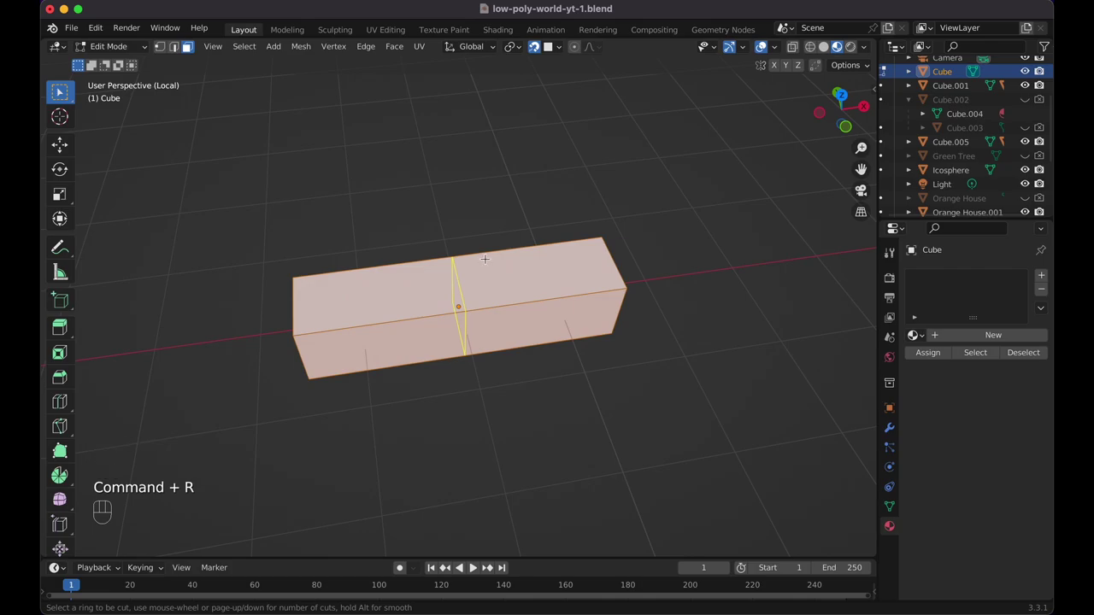
{"action": "key", "text": "5"}
{"action": "left_click", "coordinate": [485, 258]}
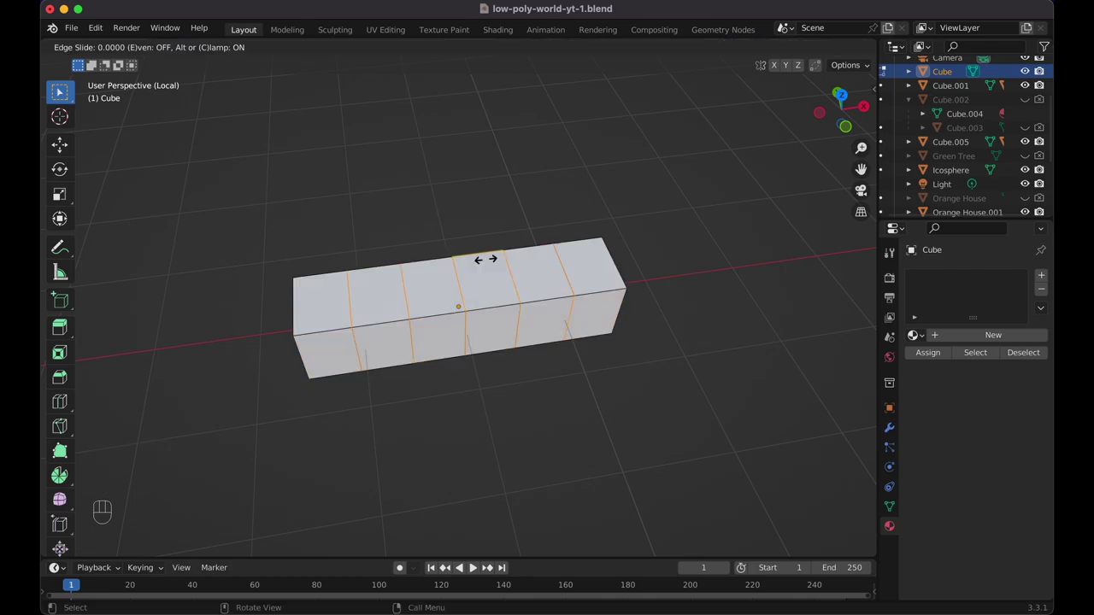
{"action": "key", "text": "Escape"}
{"action": "scroll", "coordinate": [485, 258], "scroll_direction": "up", "scroll_amount": 2}
{"action": "key", "text": "ctrl+r"}
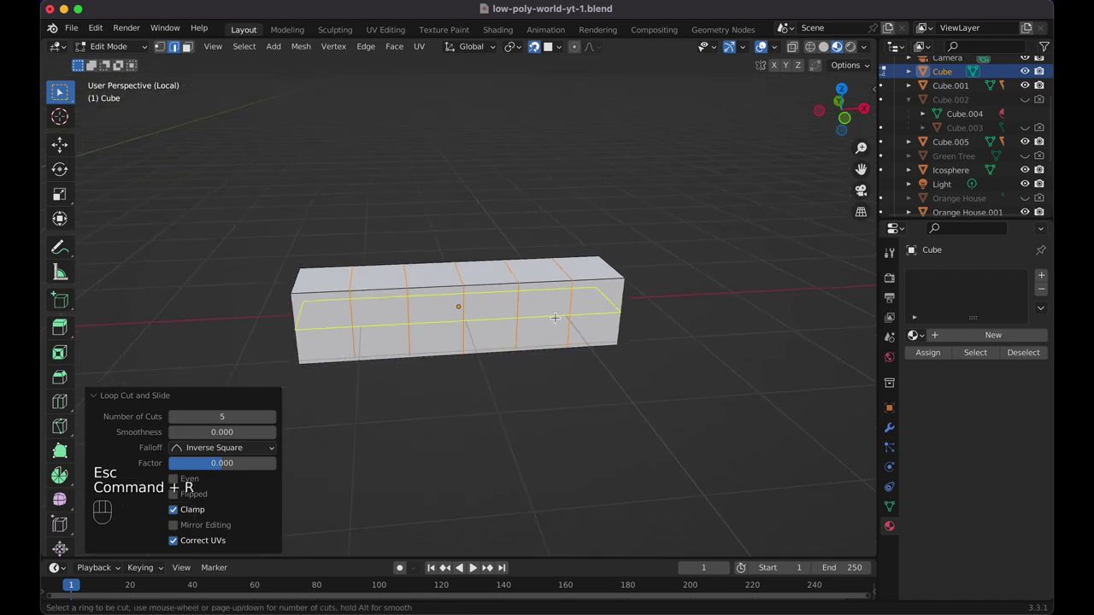
{"action": "left_click", "coordinate": [555, 318]}
{"action": "key", "text": "Escape"}
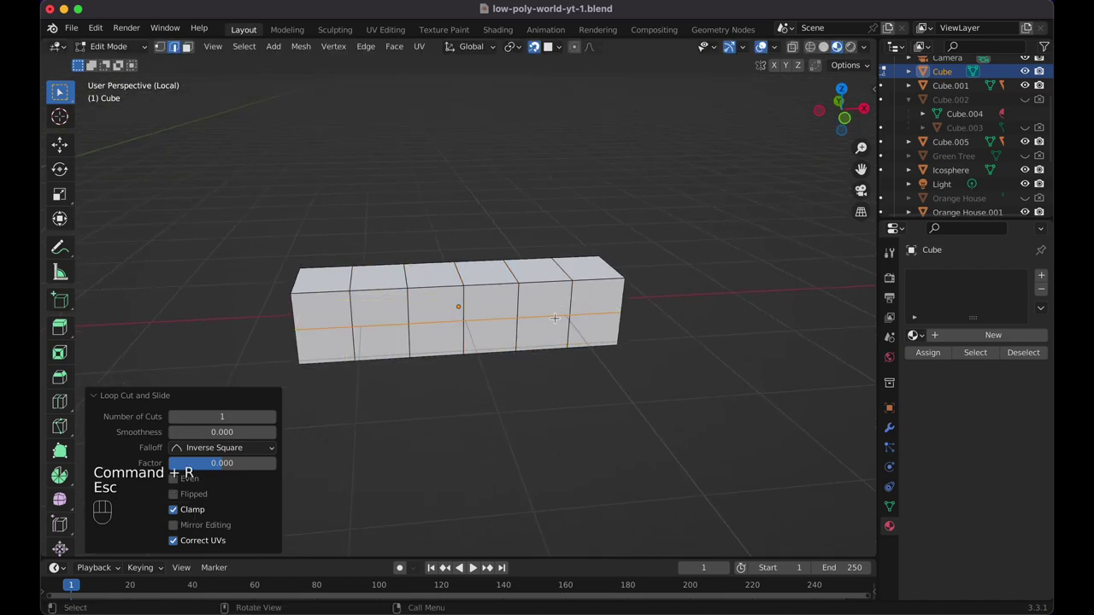
{"action": "key", "text": "ctrl+z"}
Add two horizontal loop cuts around the bar and bring them closer together by scaling to about 0.722 along Z.
{"action": "key", "text": "ctrl+r"}
{"action": "type", "text": "2"}
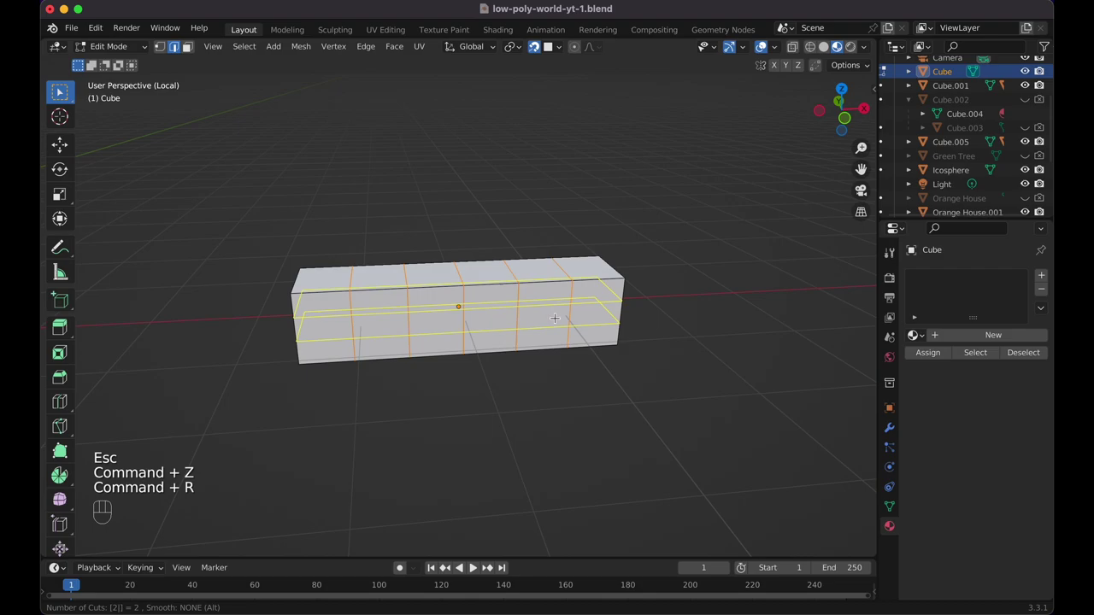
{"action": "left_click", "coordinate": [555, 318]}
{"action": "key", "text": "s"}
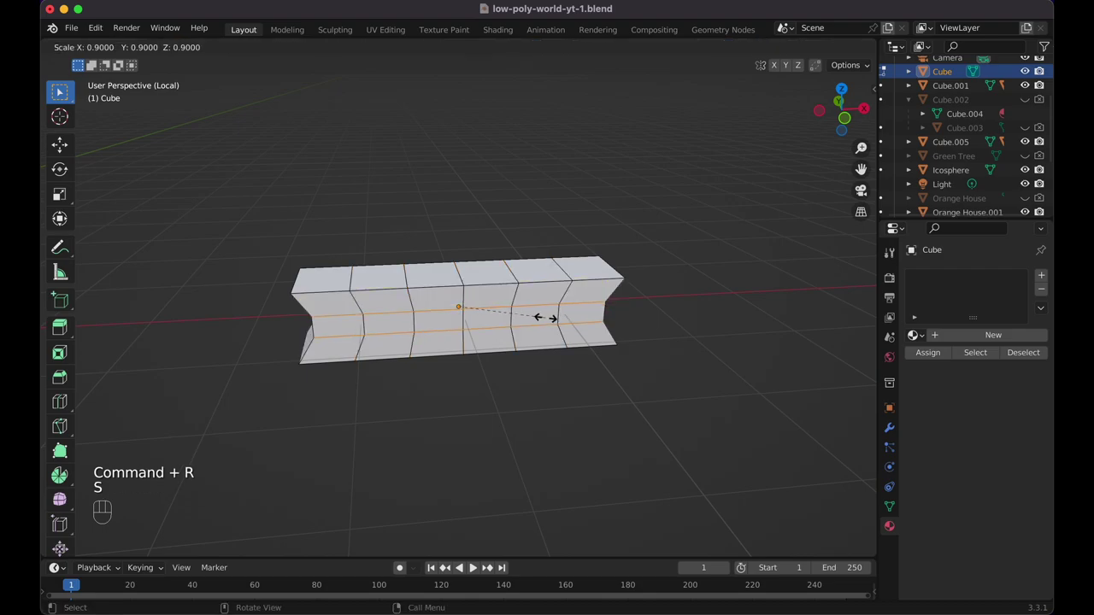
{"action": "key", "text": "Escape"}
{"action": "key", "text": "s"}
{"action": "key", "text": "z"}
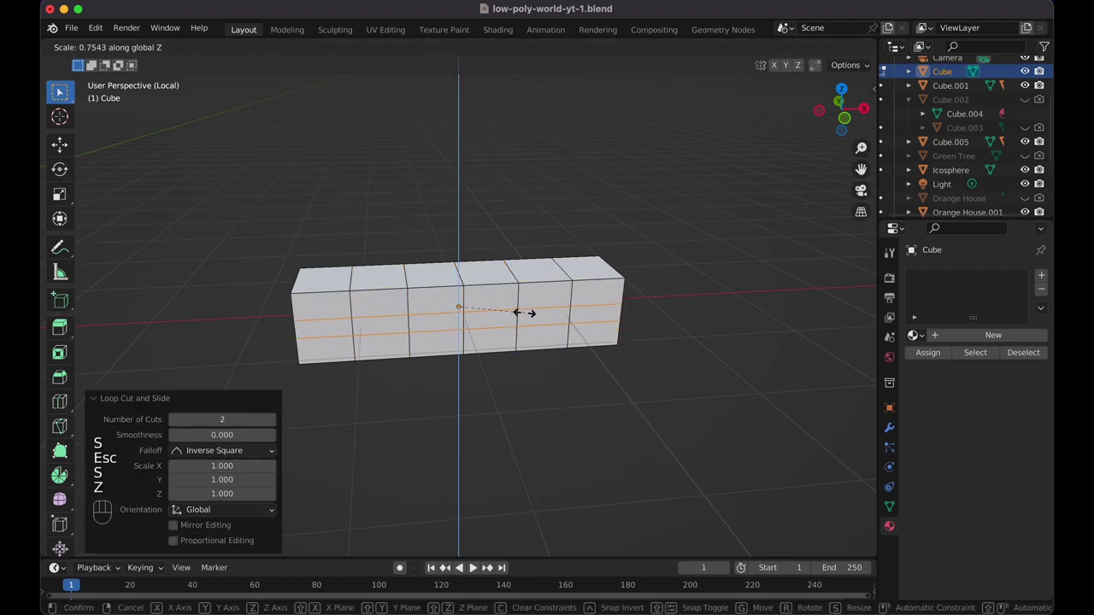
{"action": "left_click", "coordinate": [520, 313]}
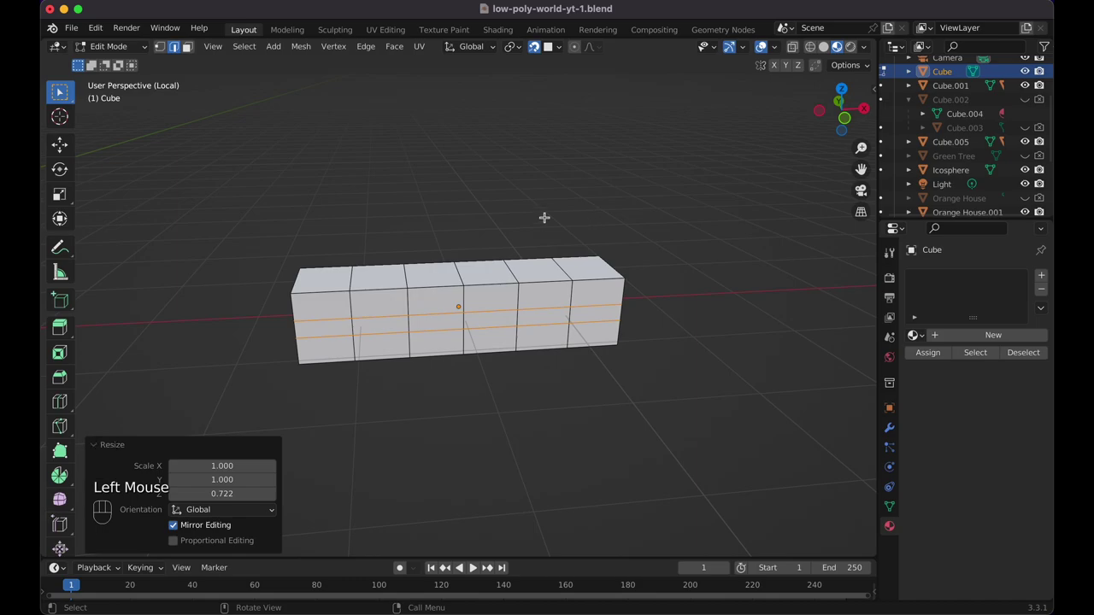
Extrude two adjacent middle-band faces on each long side of the bar about 4.9 m along their normals to form wings.
{"action": "left_click", "coordinate": [186, 47]}
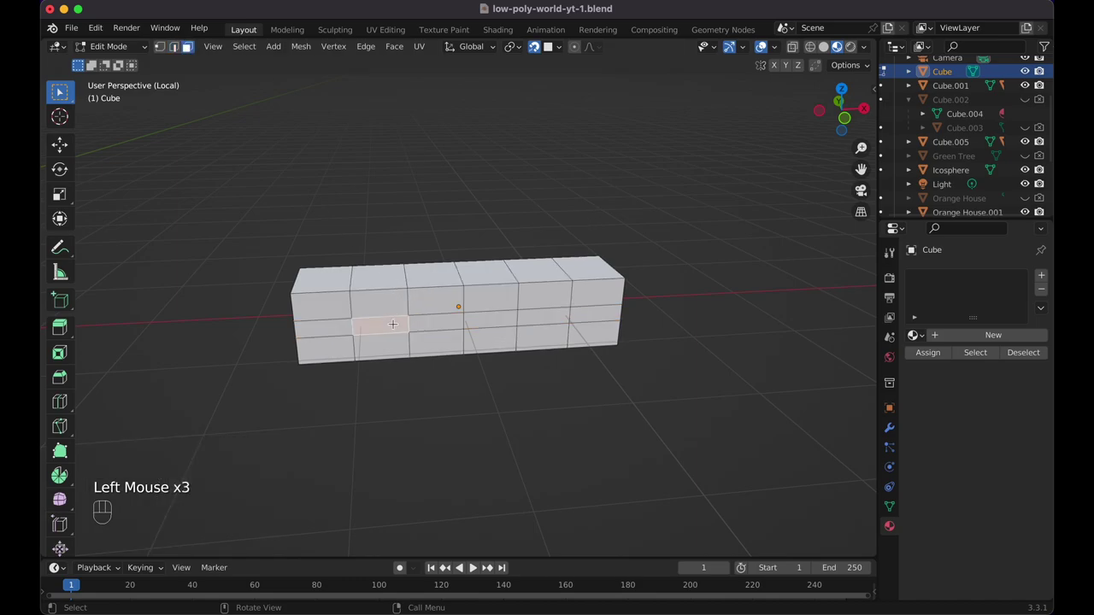
{"action": "left_click", "coordinate": [434, 322], "text": "shift"}
{"action": "middle_click_drag", "start_coordinate": [435, 322], "coordinate": [636, 335]}
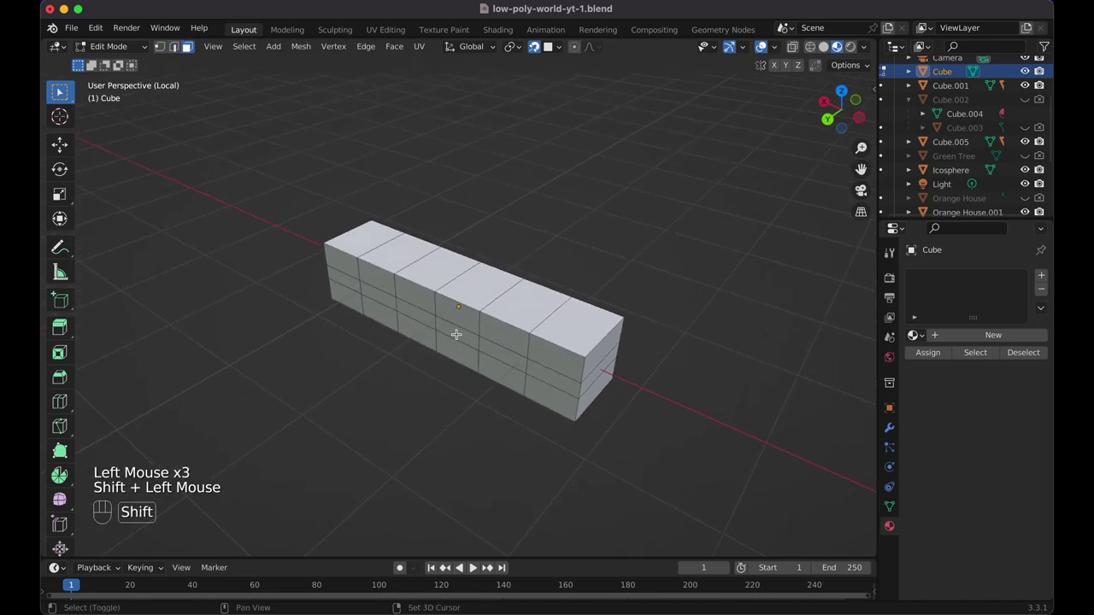
{"action": "left_click", "coordinate": [496, 347], "text": "shift"}
{"action": "middle_click_drag", "start_coordinate": [496, 347], "coordinate": [497, 348]}
{"action": "key", "text": "alt+e"}
{"action": "left_click", "coordinate": [497, 347]}
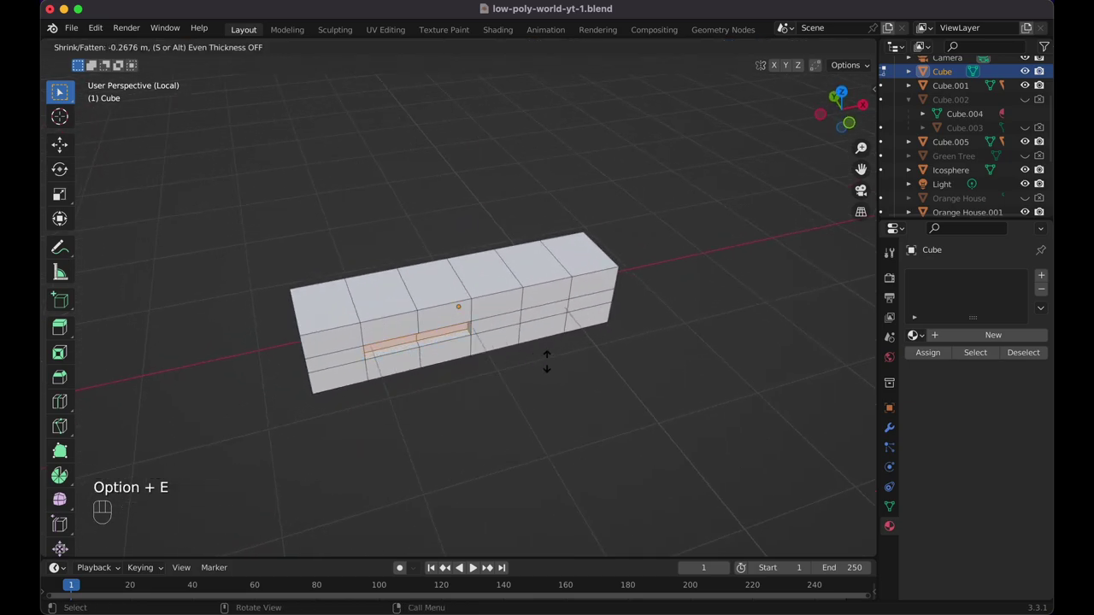
{"action": "left_click", "coordinate": [699, 104]}
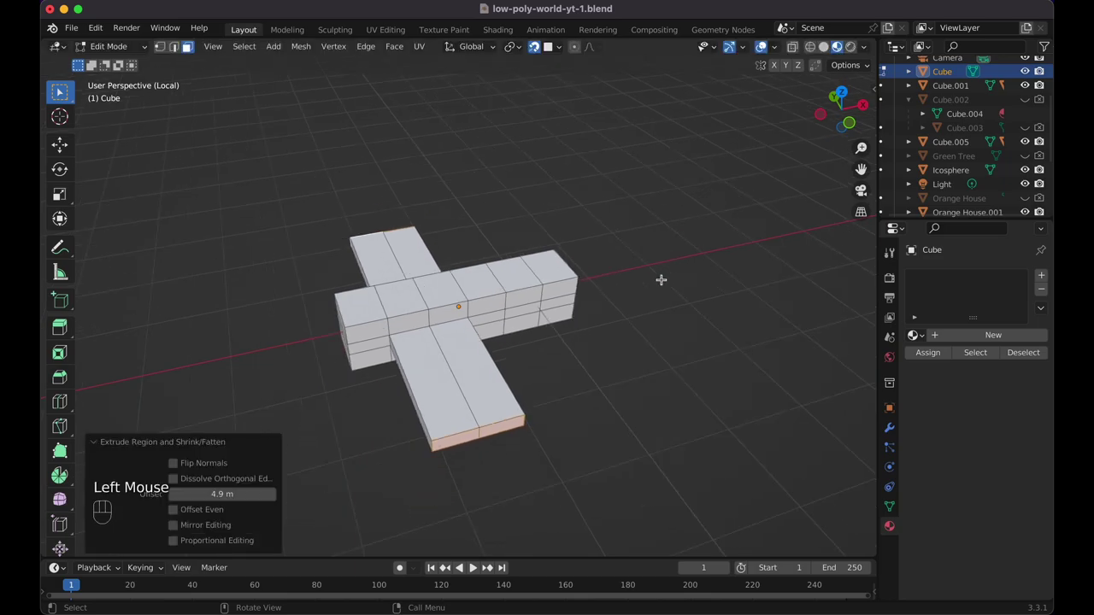
From the top view, select the end vertices of both wings in X-ray and scale them to about 0.569 along X.
{"action": "key", "text": "KP_7"}
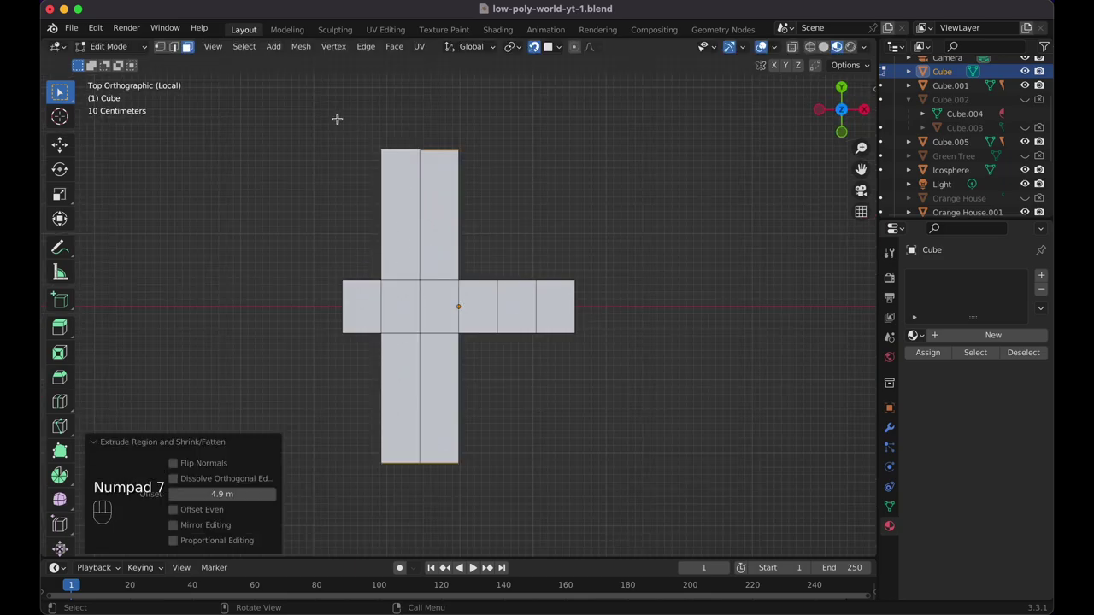
{"action": "left_click_drag", "start_coordinate": [337, 119], "coordinate": [578, 199]}
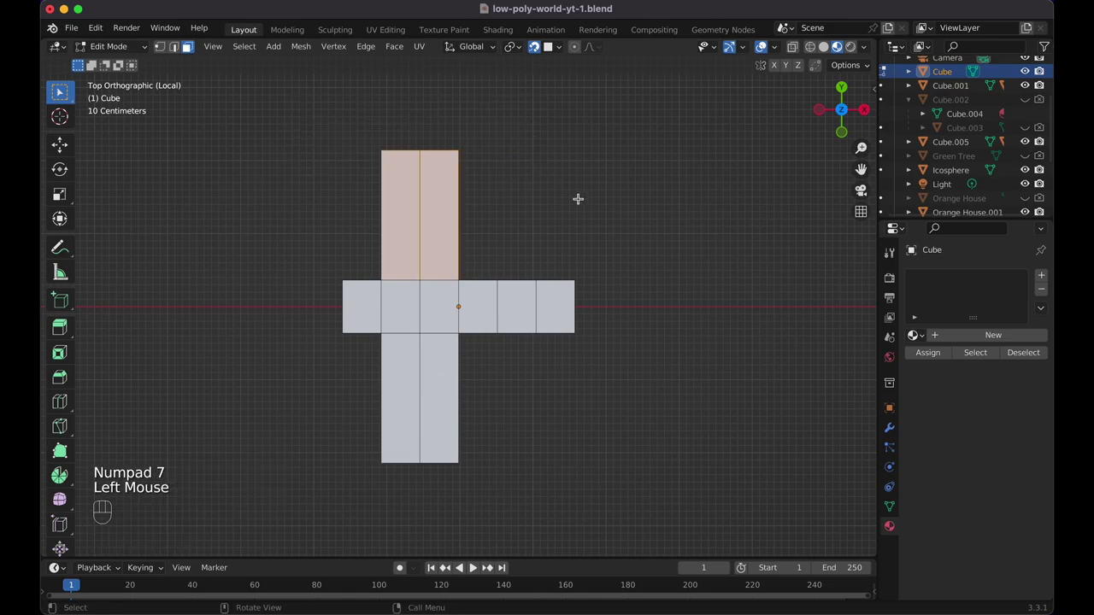
{"action": "left_click", "coordinate": [159, 46]}
{"action": "key", "text": "shift+z"}
{"action": "left_click_drag", "start_coordinate": [333, 111], "coordinate": [479, 175]}
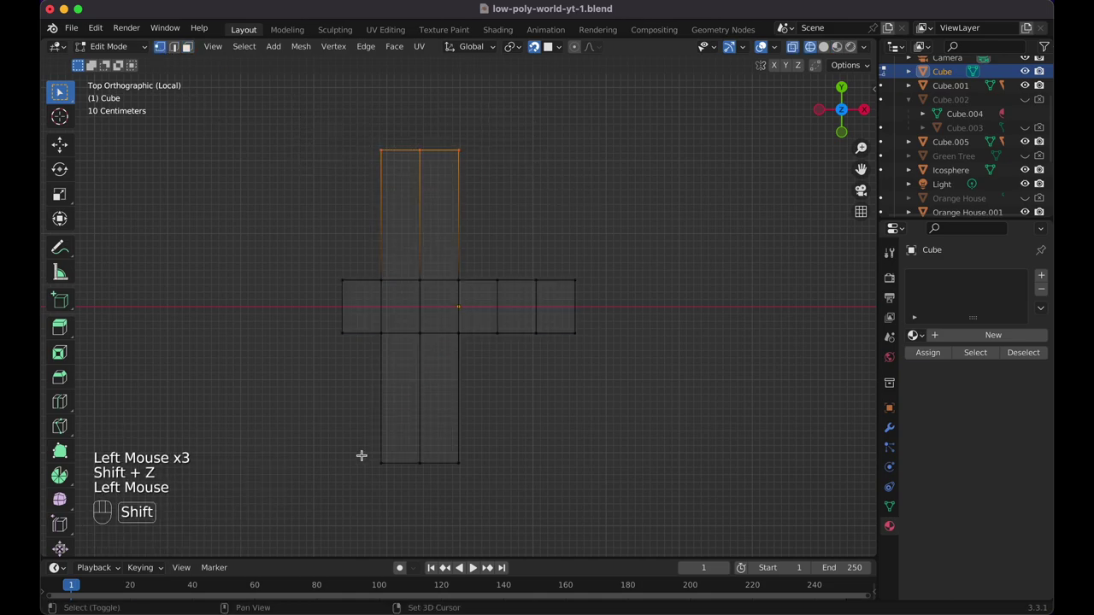
{"action": "left_click_drag", "start_coordinate": [333, 460], "coordinate": [544, 516], "text": "shift"}
{"action": "key", "text": "s"}
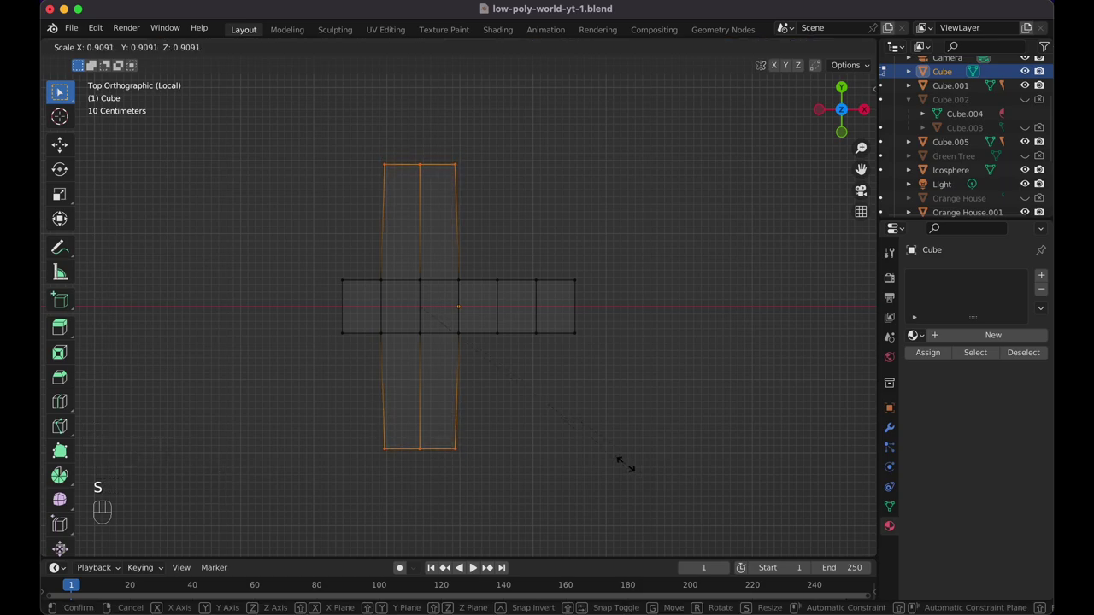
{"action": "key", "text": "x"}
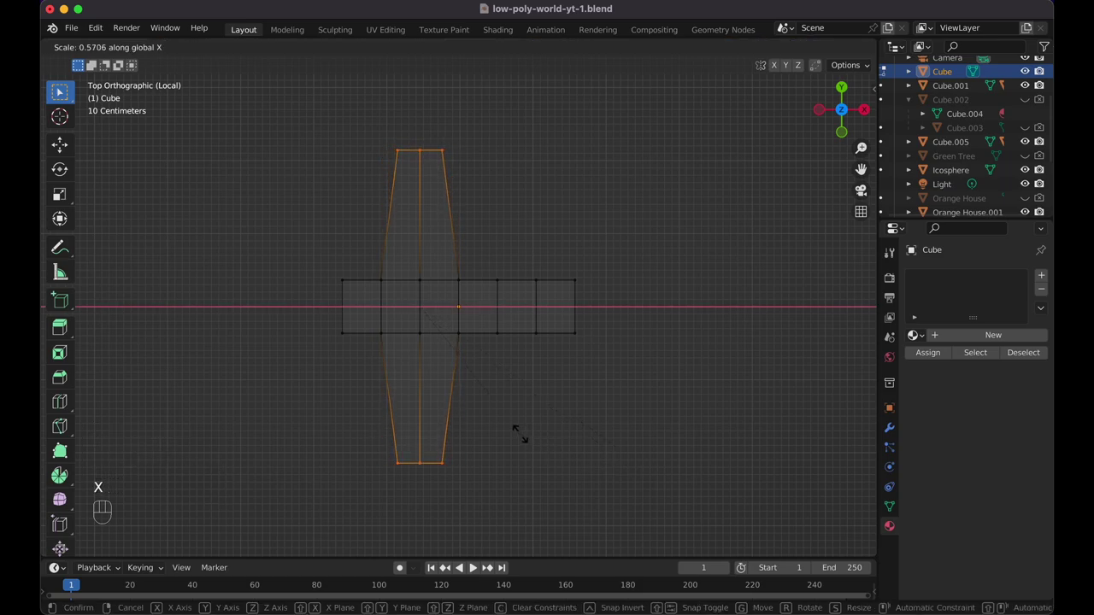
{"action": "left_click", "coordinate": [521, 434]}
Shift both wing tips along positive X to sweep the wings, clear the selection and return to solid shading.
{"action": "key", "text": "g"}
{"action": "key", "text": "x"}
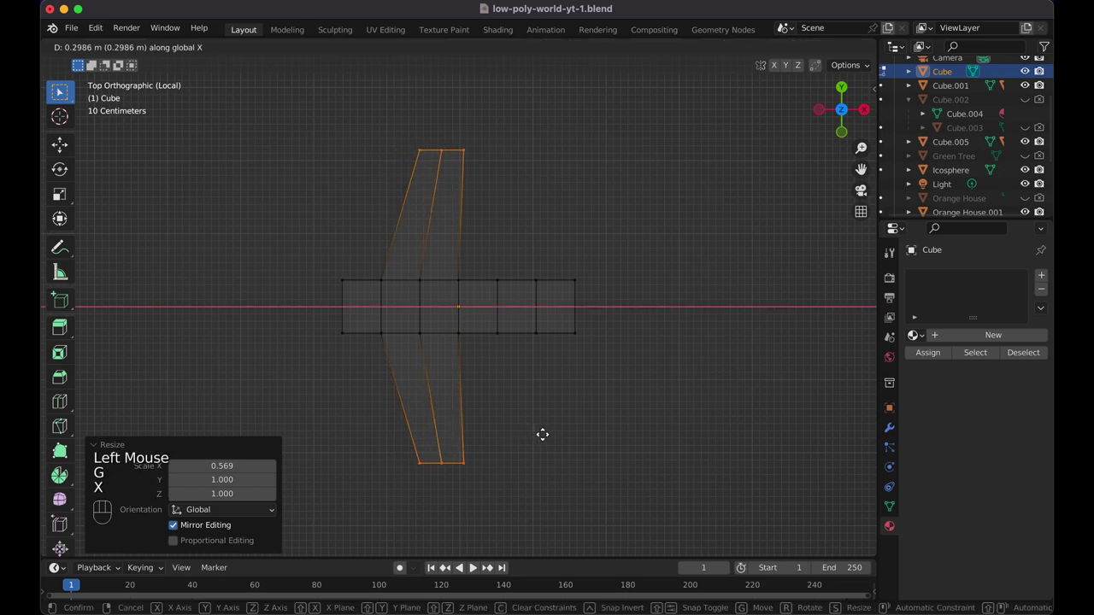
{"action": "left_click", "coordinate": [550, 430]}
{"action": "double_click", "coordinate": [608, 401]}
{"action": "scroll", "coordinate": [612, 407], "scroll_direction": "up", "scroll_amount": 5}
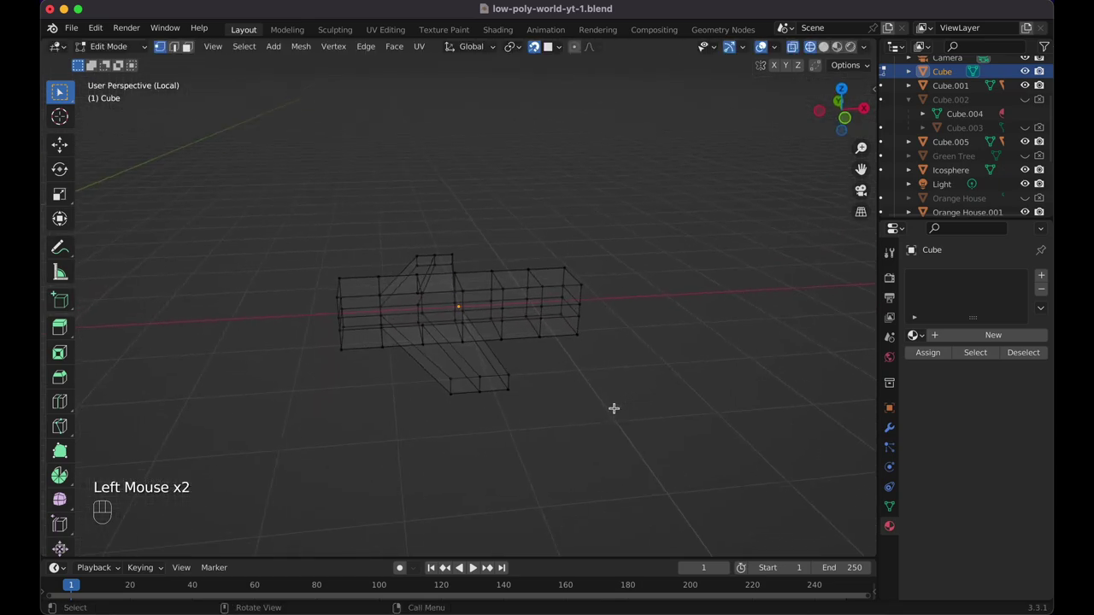
{"action": "key", "text": "shift+z"}
Extrude the two lower faces at the fuselage's wing-side end outward by about 0.44 m to form the nose.
{"action": "scroll", "coordinate": [613, 407], "scroll_direction": "up", "scroll_amount": 5}
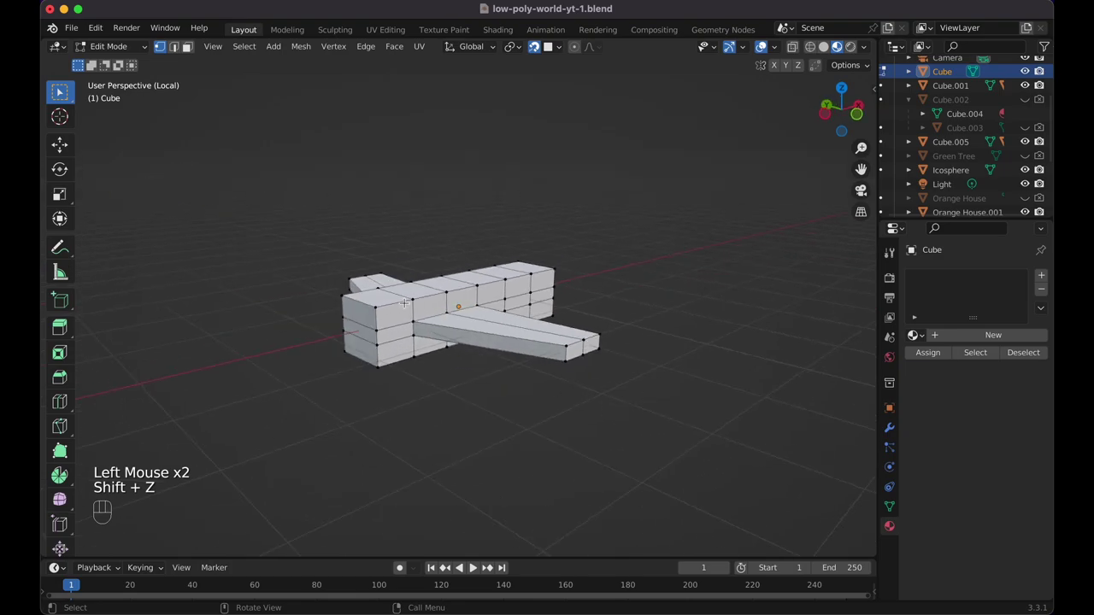
{"action": "scroll", "coordinate": [404, 304], "scroll_direction": "right", "scroll_amount": 3}
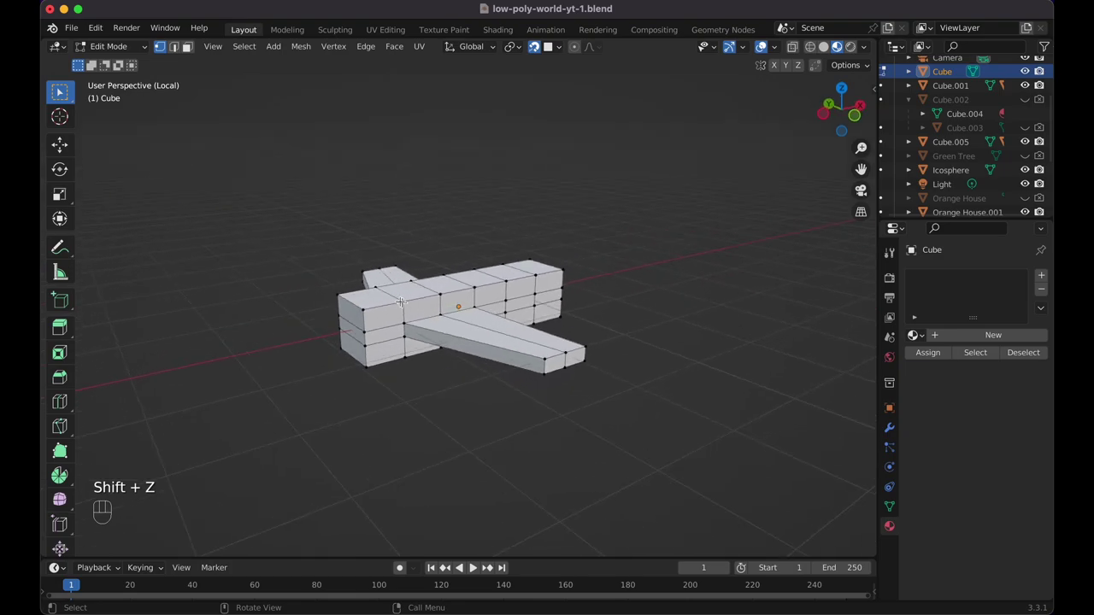
{"action": "left_click", "coordinate": [353, 350], "text": "shift"}
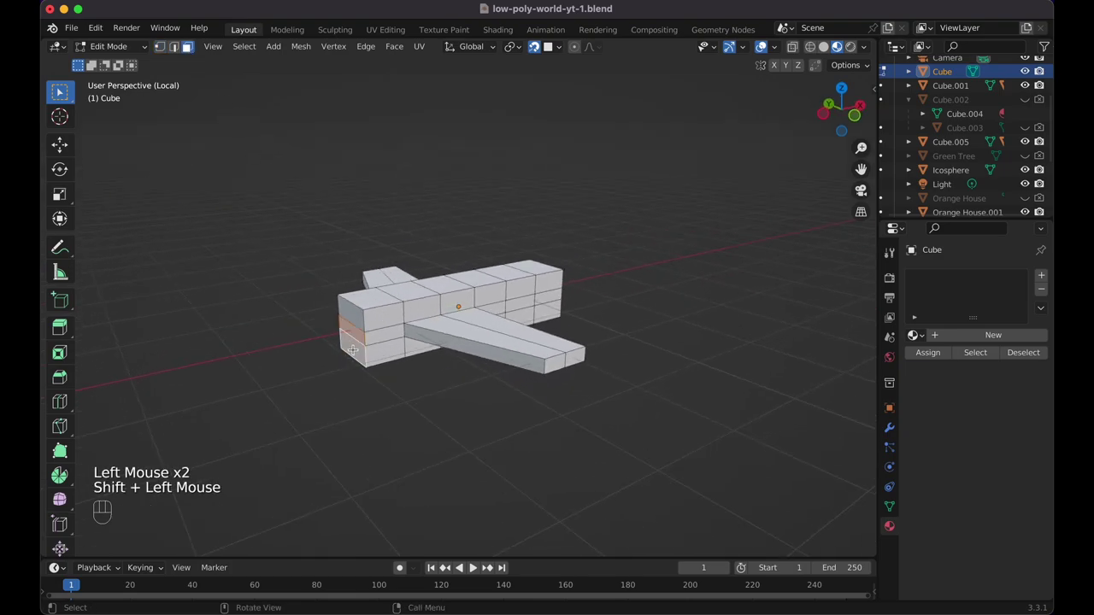
{"action": "key", "text": "e"}
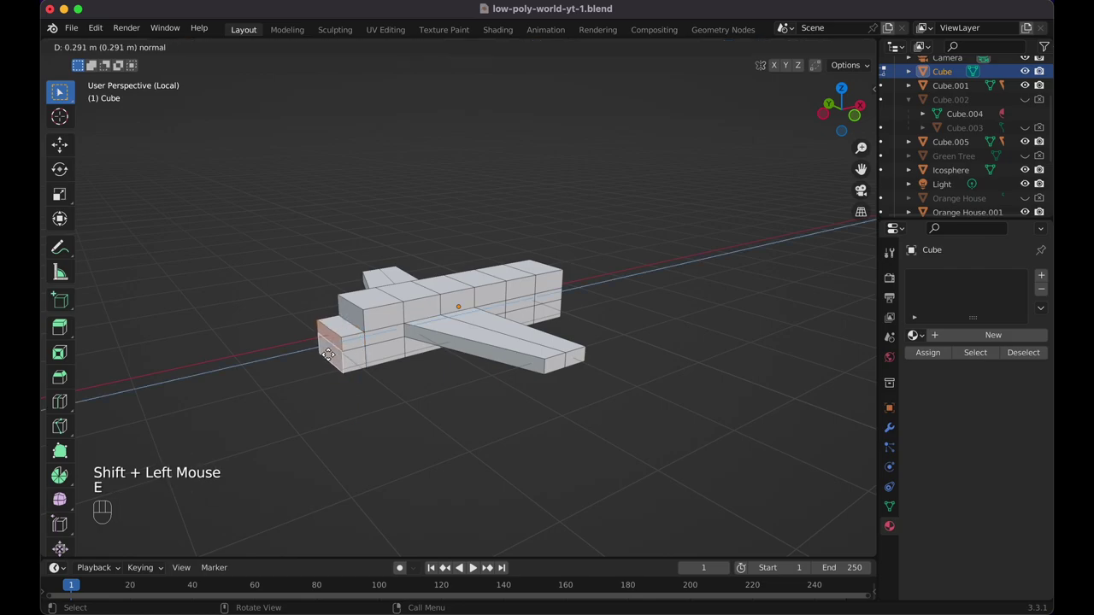
{"action": "left_click", "coordinate": [318, 353]}
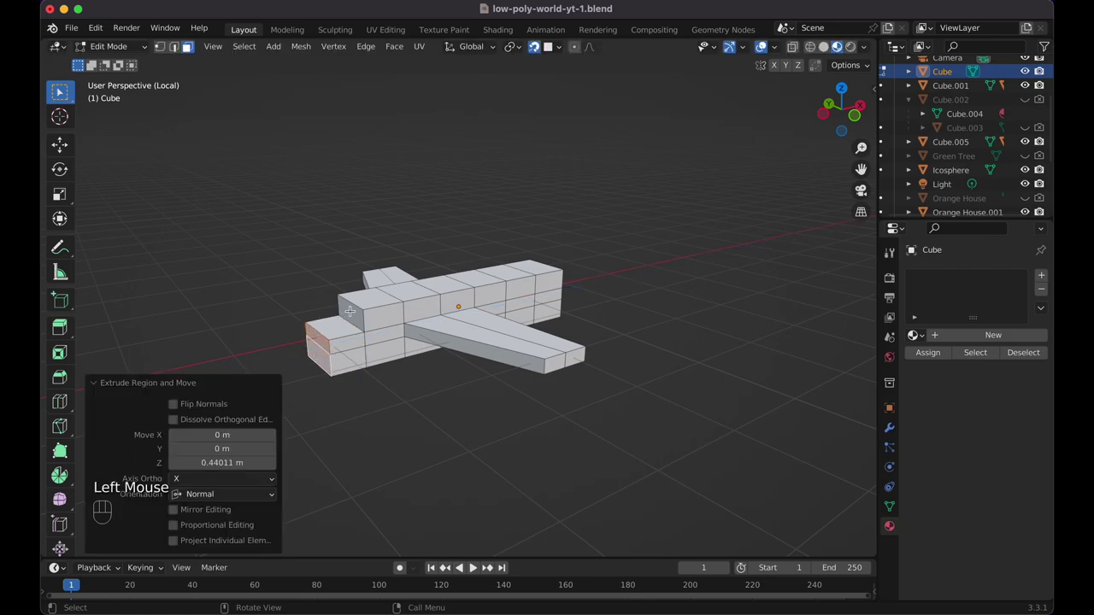
Slide the nose's upper front edge back by about 0.47 and the cabin's upper front edge by about 0.43 to slope both fronts.
{"action": "left_click", "coordinate": [176, 47]}
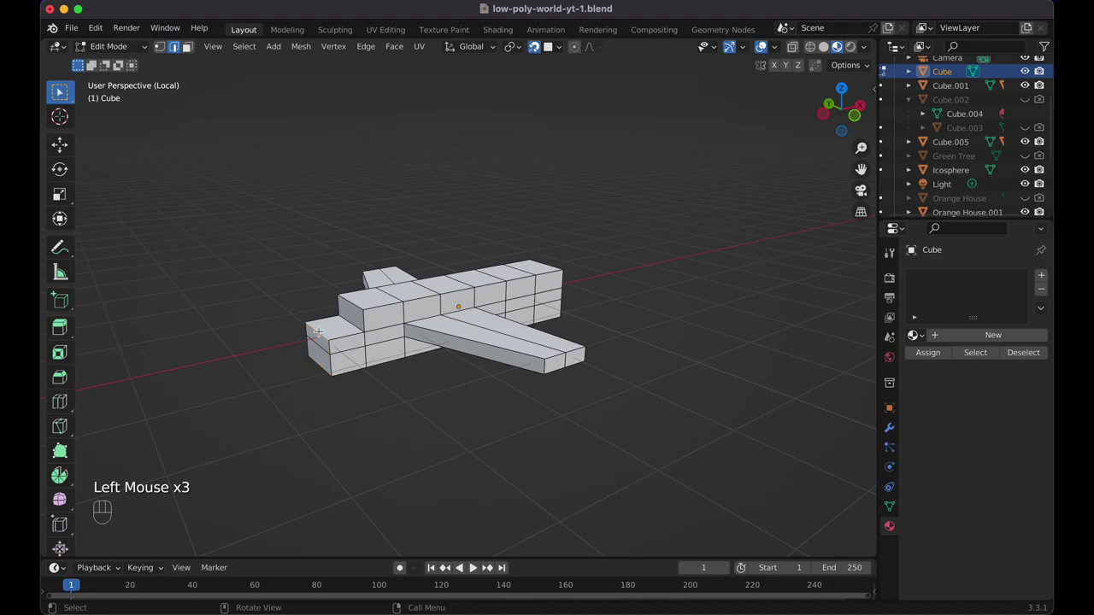
{"action": "key", "text": "g"}
{"action": "key", "text": "g"}
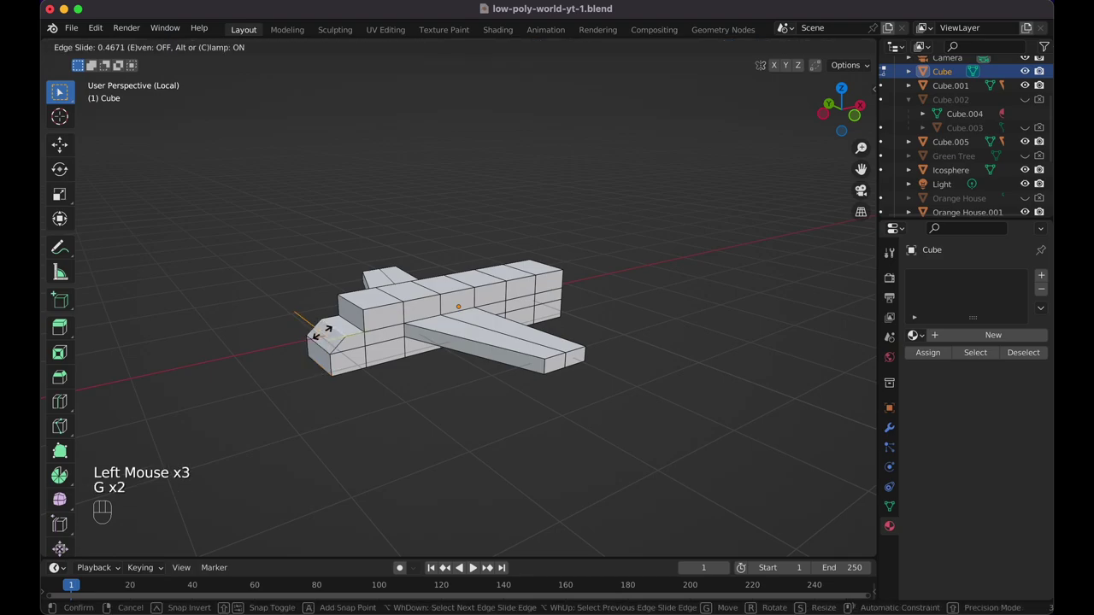
{"action": "left_click", "coordinate": [323, 331]}
{"action": "left_click", "coordinate": [346, 302]}
{"action": "key", "text": "g"}
{"action": "key", "text": "g"}
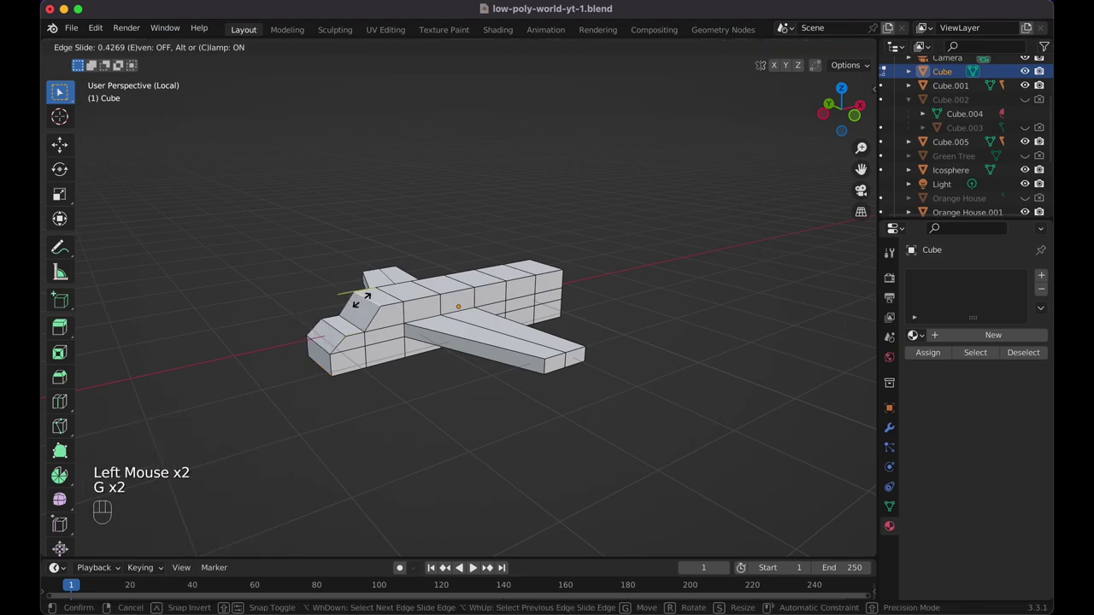
{"action": "left_click", "coordinate": [361, 300]}
From the right view in wireframe, select the fuselage's bottom vertices and scale them to 0.894 along Y.
{"action": "middle_click_drag", "start_coordinate": [360, 300], "coordinate": [392, 329]}
{"action": "scroll", "coordinate": [392, 328], "scroll_direction": "up", "scroll_amount": 5}
{"action": "left_click", "coordinate": [416, 330]}
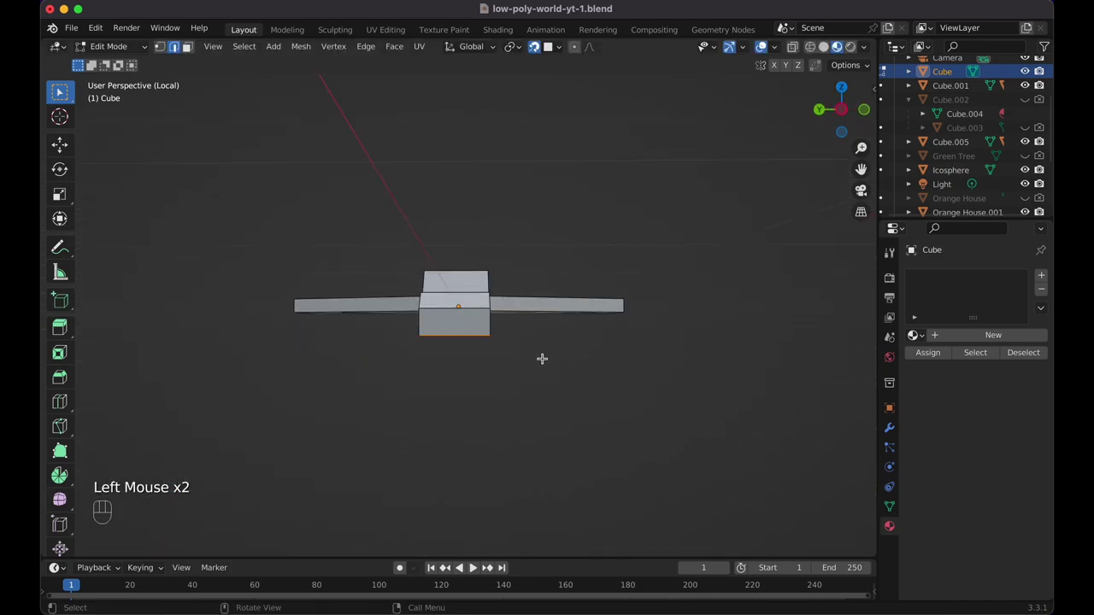
{"action": "key", "text": "KP_1"}
{"action": "key", "text": "KP_3"}
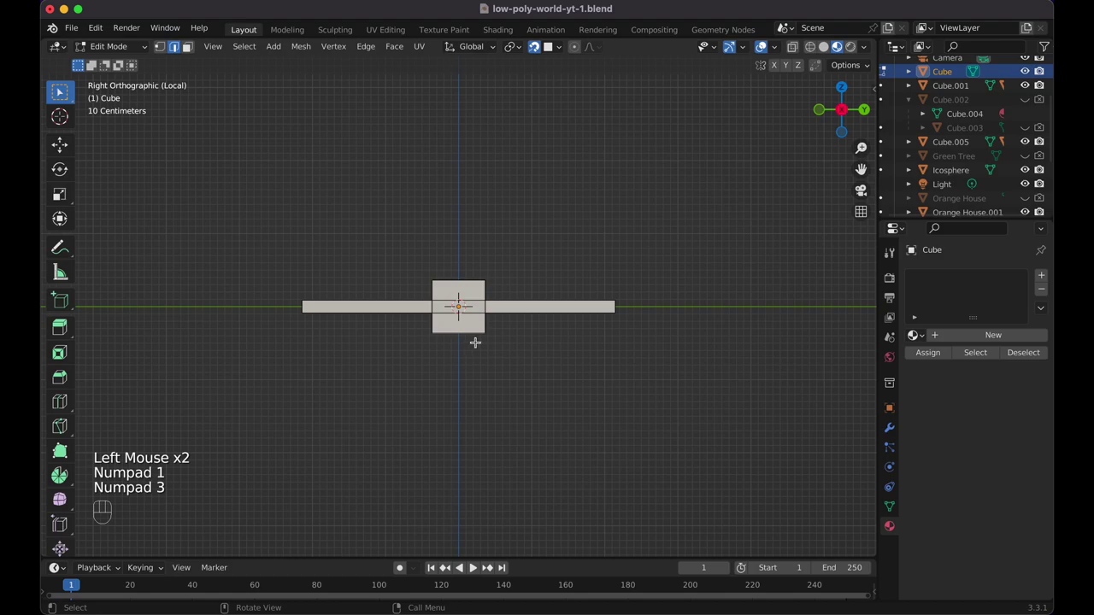
{"action": "key", "text": "shift+z"}
{"action": "left_click", "coordinate": [161, 49]}
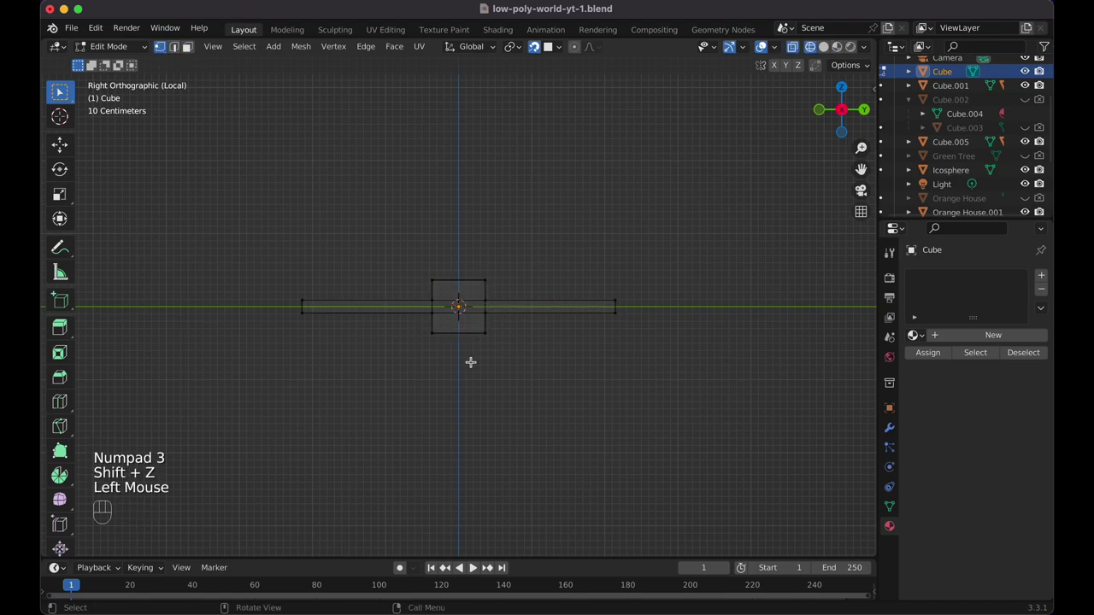
{"action": "key", "text": "s"}
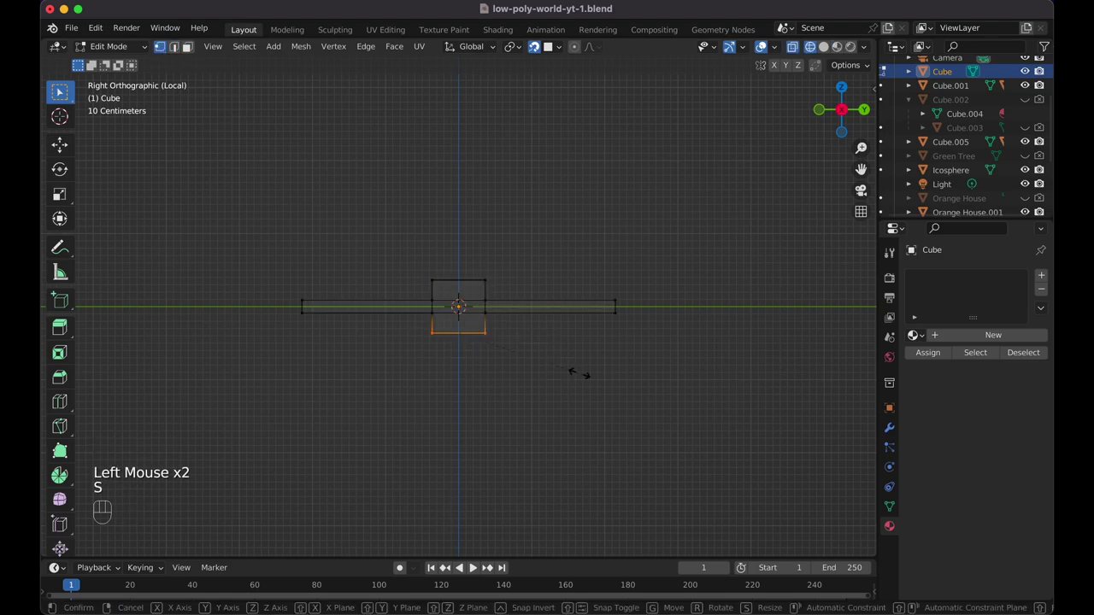
{"action": "key", "text": "y"}
{"action": "left_click", "coordinate": [564, 373]}
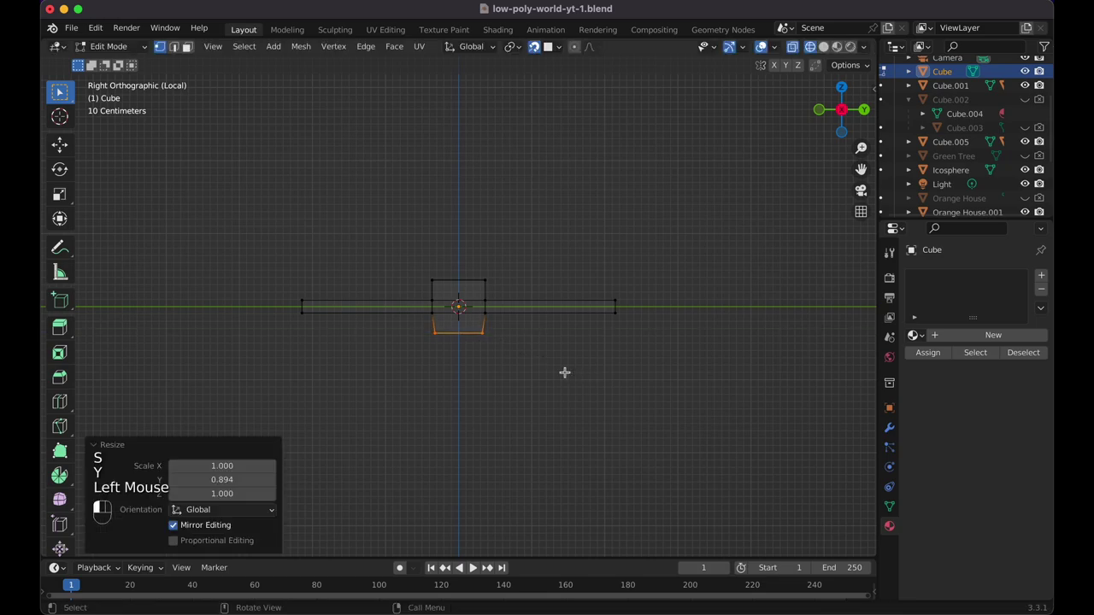
Select the fuselage's top vertices, narrow them along Y, and return to solid shading.
{"action": "left_click_drag", "start_coordinate": [404, 259], "coordinate": [523, 291]}
{"action": "key", "text": "s"}
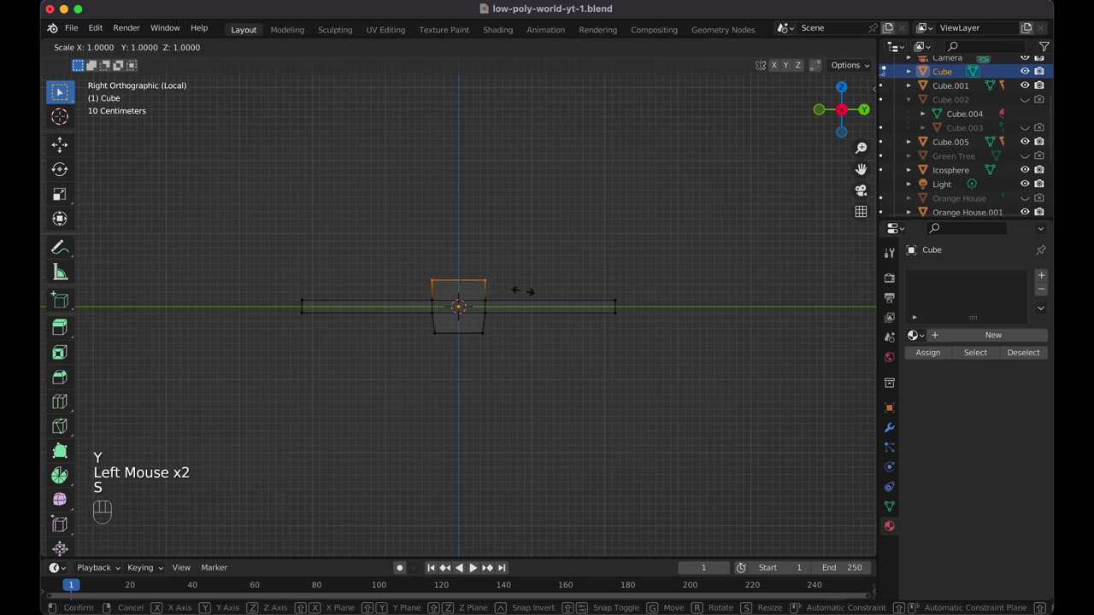
{"action": "key", "text": "y"}
{"action": "left_click", "coordinate": [522, 291]}
{"action": "middle_click_drag", "start_coordinate": [510, 290], "coordinate": [654, 332]}
{"action": "key", "text": "shift+z"}
Select the sloped windshield face and the adjoining cabin side faces and inset them together by about 0.089 m.
{"action": "left_click", "coordinate": [188, 47]}
{"action": "left_click", "coordinate": [411, 357]}
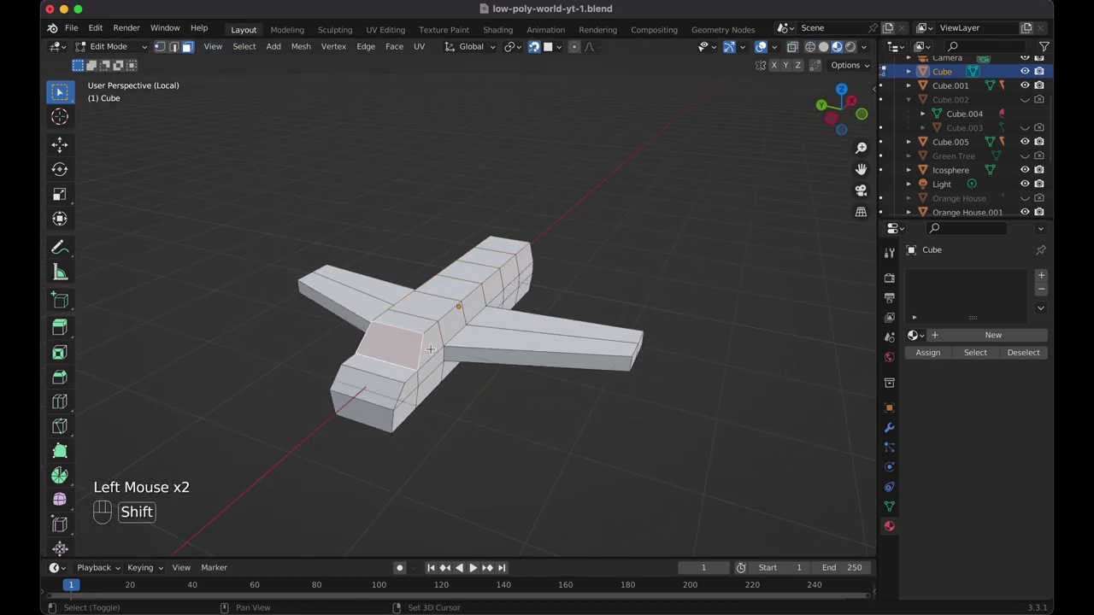
{"action": "left_click", "coordinate": [432, 349], "text": "shift"}
{"action": "middle_click_drag", "start_coordinate": [432, 349], "coordinate": [441, 346]}
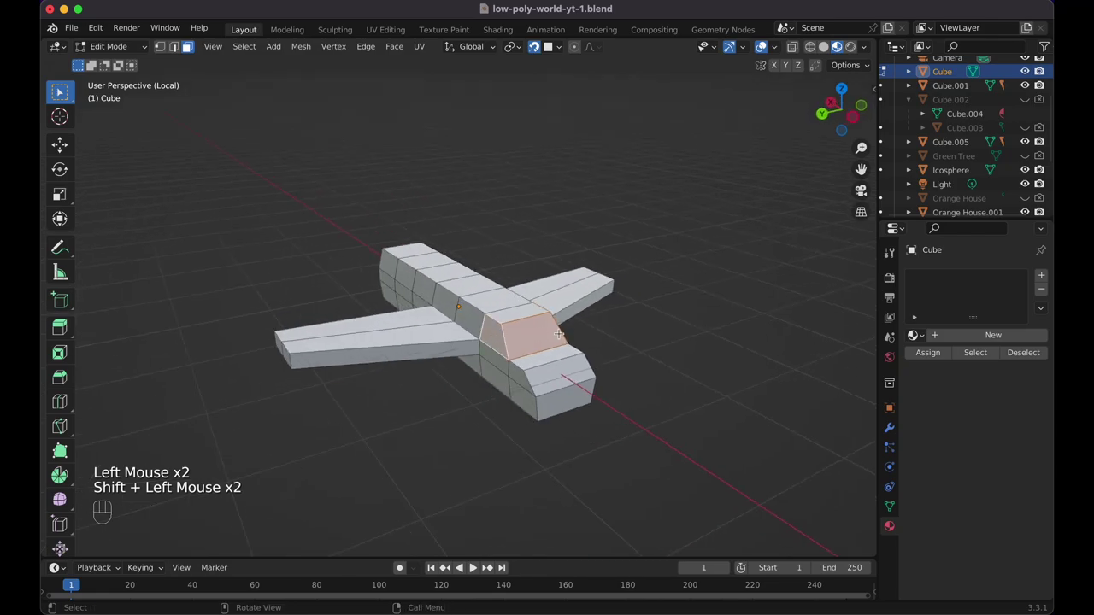
{"action": "key", "text": "i"}
{"action": "mouse_move", "coordinate": [564, 333]}
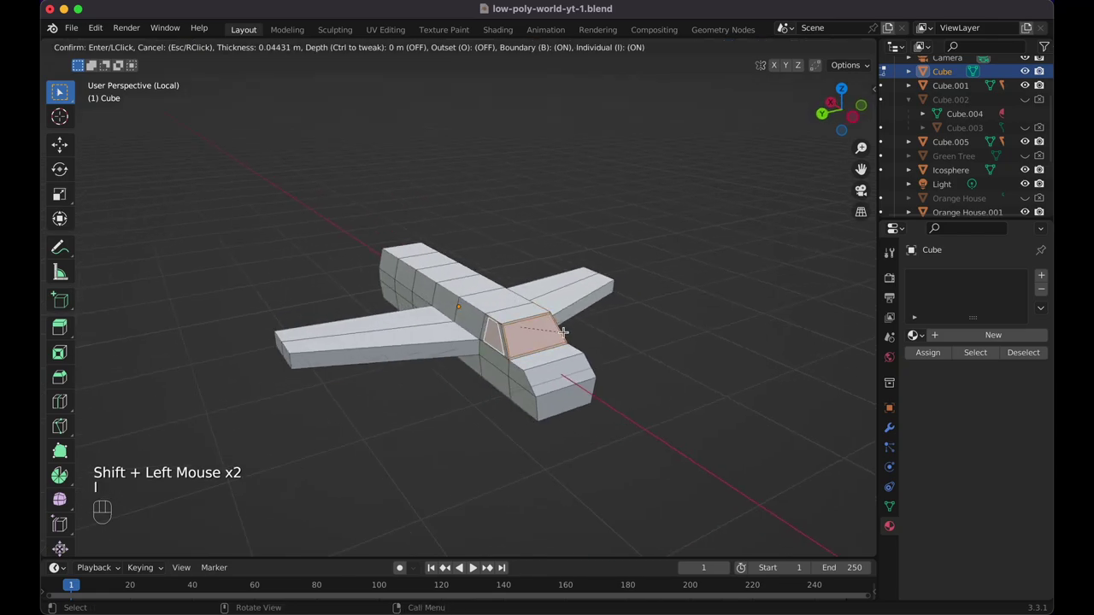
{"action": "left_click", "coordinate": [561, 333]}
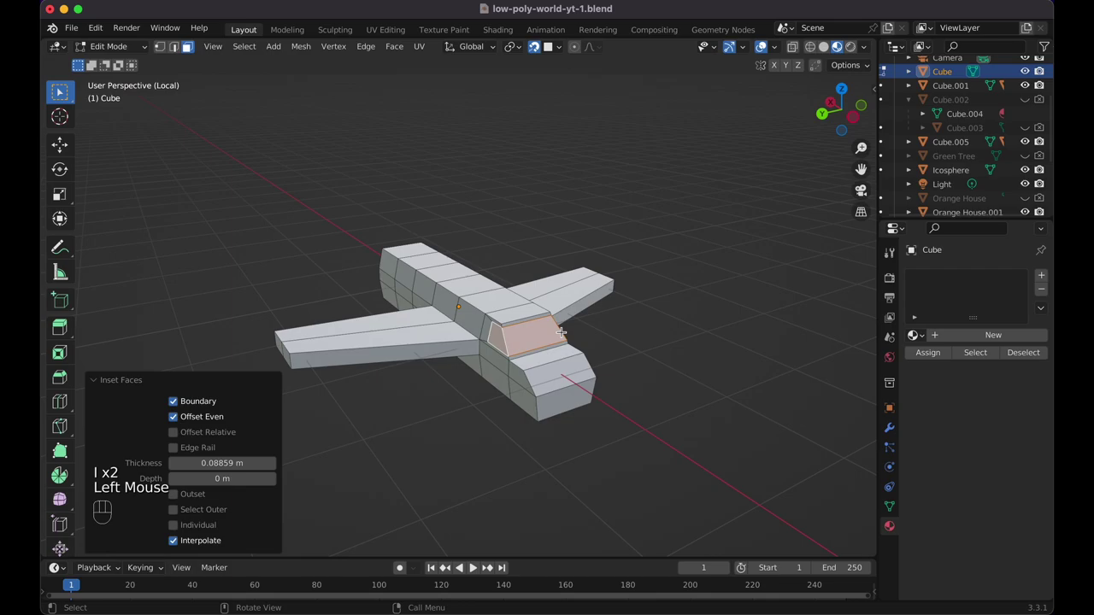
{"action": "scroll", "coordinate": [561, 332], "scroll_direction": "left", "scroll_amount": 10}
{"action": "scroll", "coordinate": [561, 332], "scroll_direction": "left", "scroll_amount": 10}
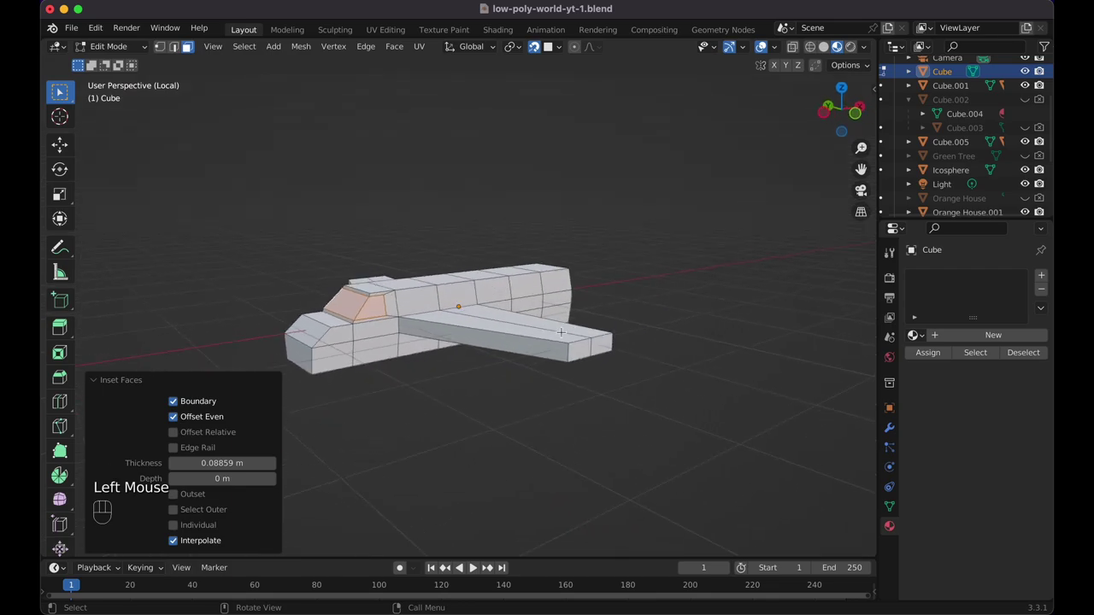
{"action": "key", "text": "Tab"}
{"action": "key", "text": "Tab"}
{"action": "scroll", "coordinate": [621, 309], "scroll_direction": "left", "scroll_amount": 10}
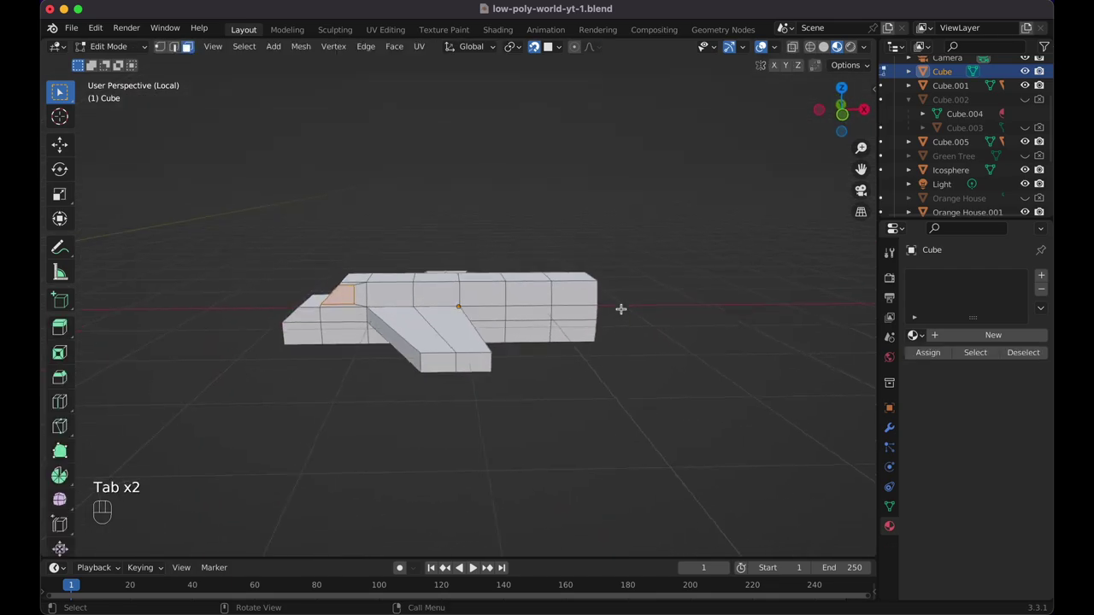
{"action": "key", "text": "Tab"}
{"action": "key", "text": "Tab"}
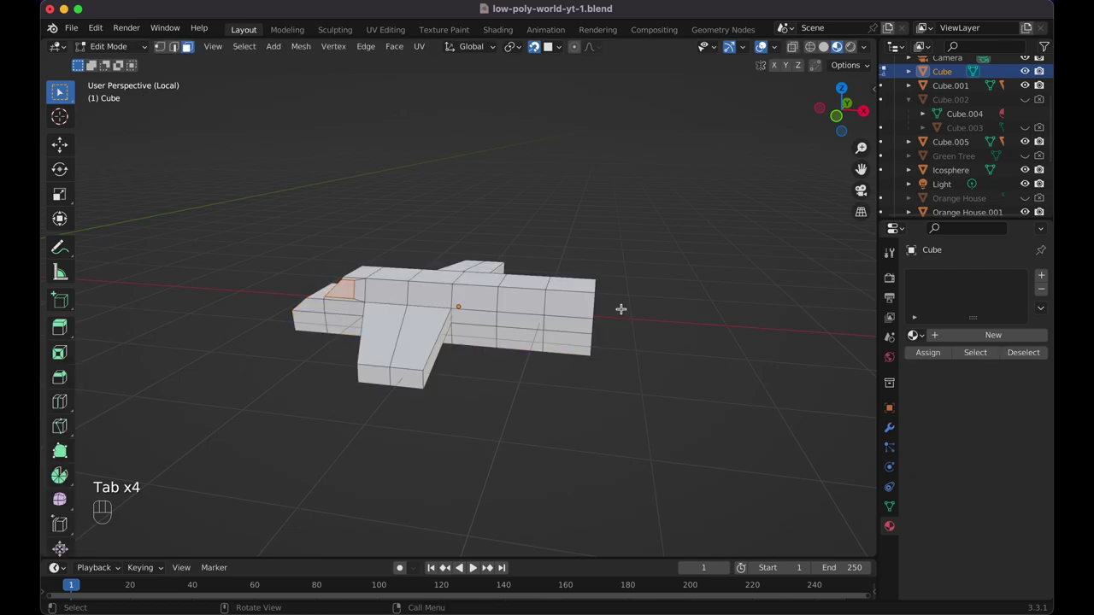
Slide the fuselage's rear top edge down and its rear bottom edge up by a factor of about -0.263 to taper the tail.
{"action": "left_click", "coordinate": [177, 47]}
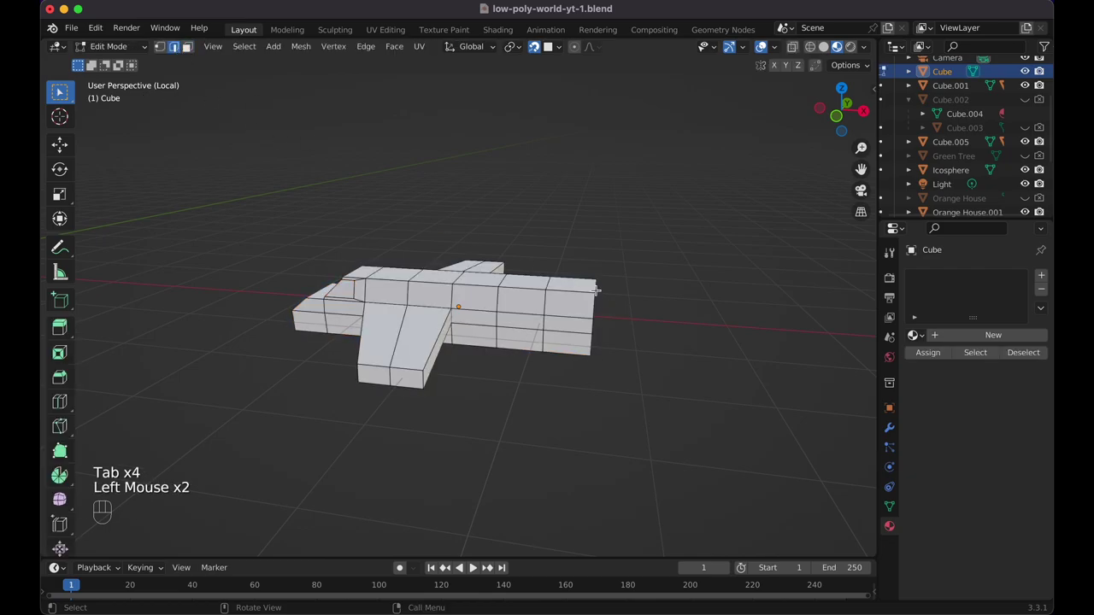
{"action": "scroll", "coordinate": [595, 291], "scroll_direction": "left", "scroll_amount": 5}
{"action": "key", "text": "g"}
{"action": "key", "text": "g"}
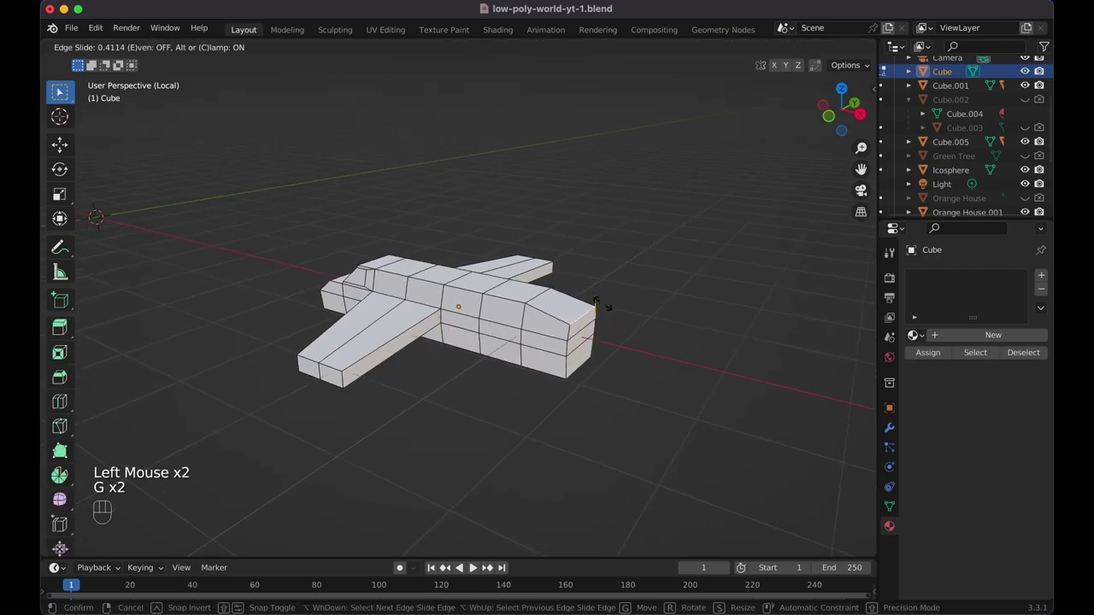
{"action": "left_click", "coordinate": [596, 303]}
{"action": "scroll", "coordinate": [603, 302], "scroll_direction": "left", "scroll_amount": 5}
{"action": "left_click", "coordinate": [590, 339]}
{"action": "key", "text": "g"}
{"action": "key", "text": "g"}
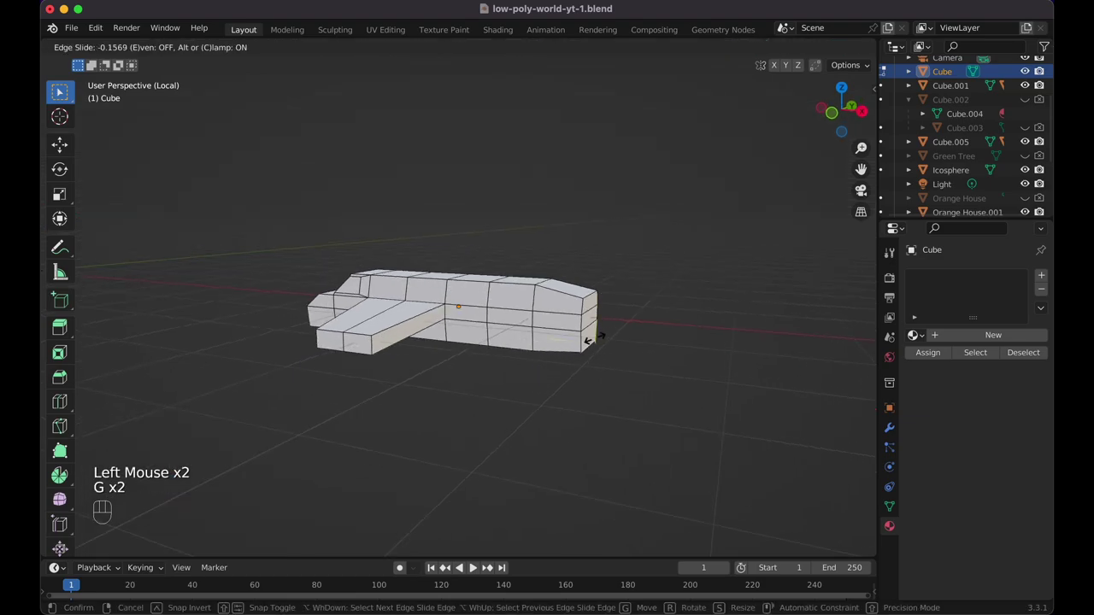
{"action": "left_click", "coordinate": [589, 335]}
From the top view in wireframe, select the fuselage's tail end, scale it to about 0.32, and return to solid shading.
{"action": "scroll", "coordinate": [593, 333], "scroll_direction": "left", "scroll_amount": 10}
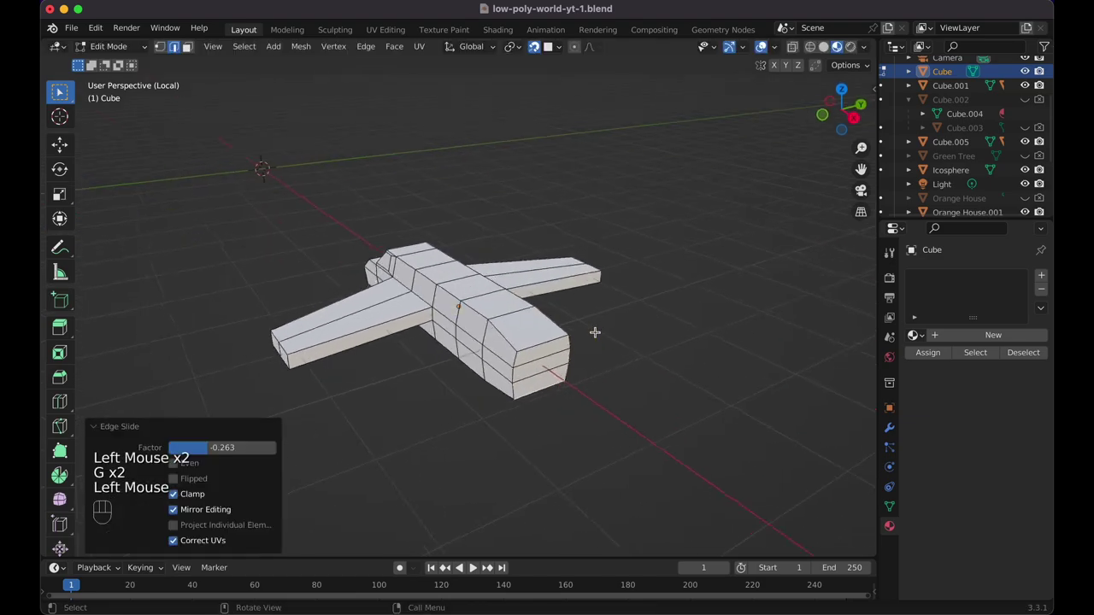
{"action": "scroll", "coordinate": [595, 332], "scroll_direction": "left", "scroll_amount": 10}
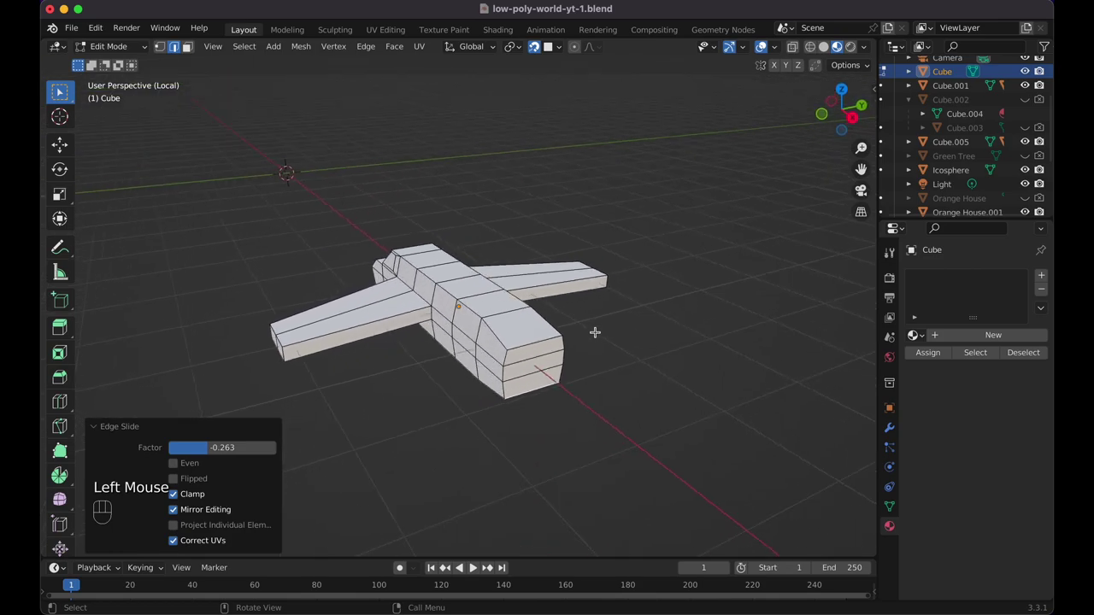
{"action": "scroll", "coordinate": [595, 333], "scroll_direction": "left", "scroll_amount": 5}
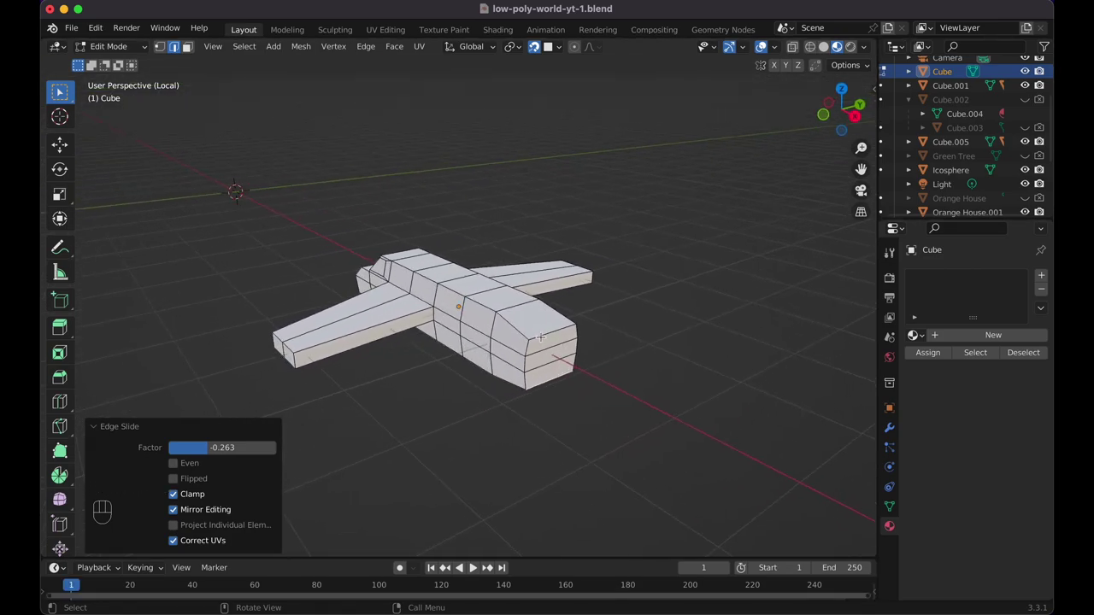
{"action": "scroll", "coordinate": [540, 337], "scroll_direction": "up", "scroll_amount": 10}
{"action": "scroll", "coordinate": [442, 429], "scroll_direction": "down", "scroll_amount": 3}
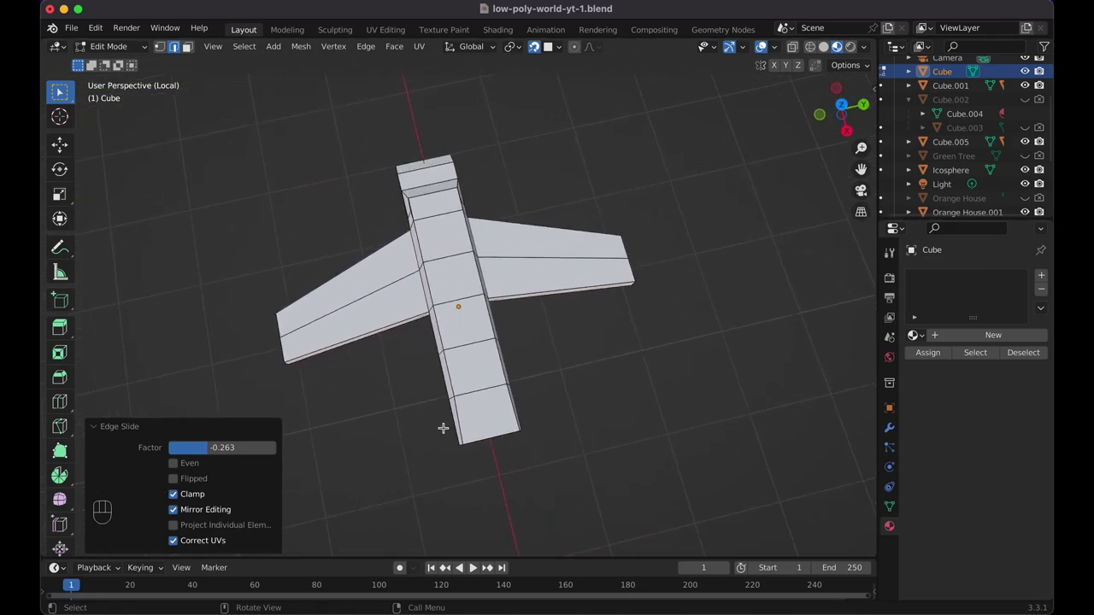
{"action": "key", "text": "KP_7"}
{"action": "key", "text": "shift+z"}
{"action": "left_click", "coordinate": [590, 301]}
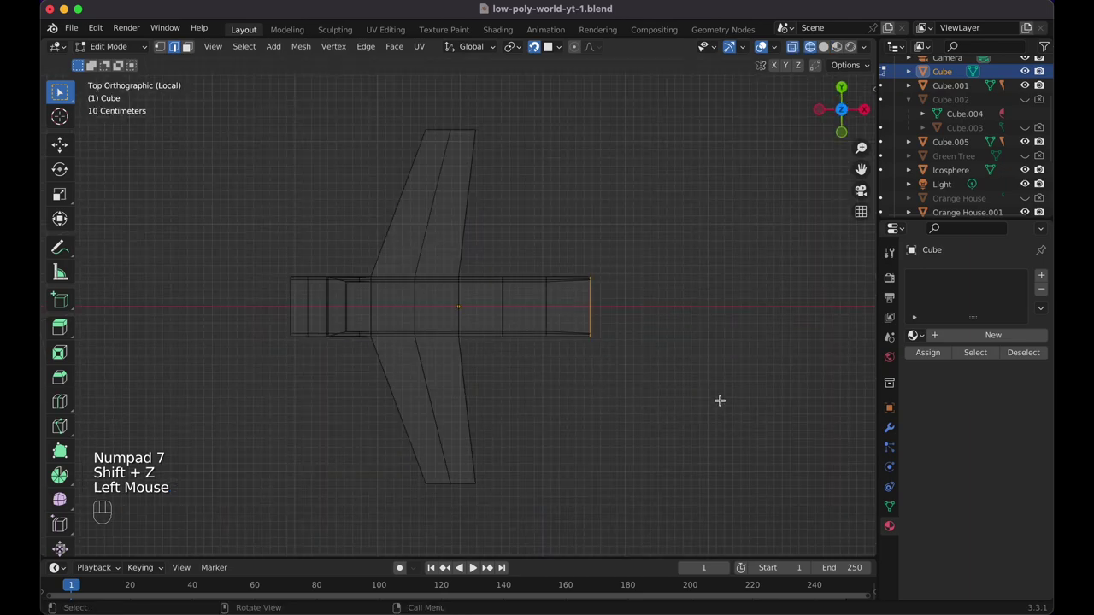
{"action": "key", "text": "s"}
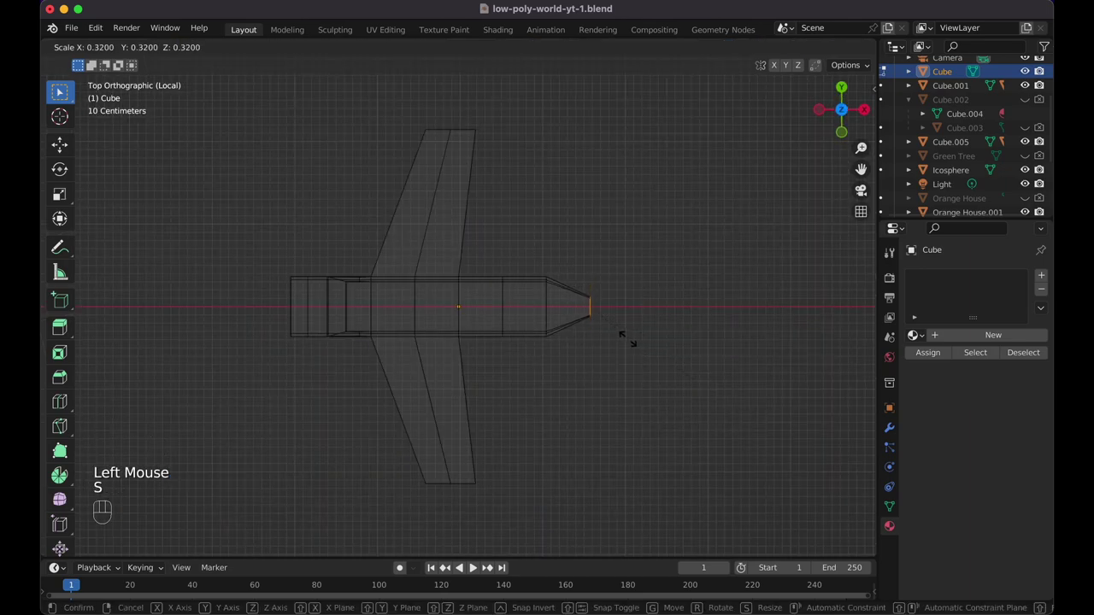
{"action": "left_click", "coordinate": [628, 340]}
{"action": "scroll", "coordinate": [621, 340], "scroll_direction": "down", "scroll_amount": 5}
{"action": "key", "text": "Tab"}
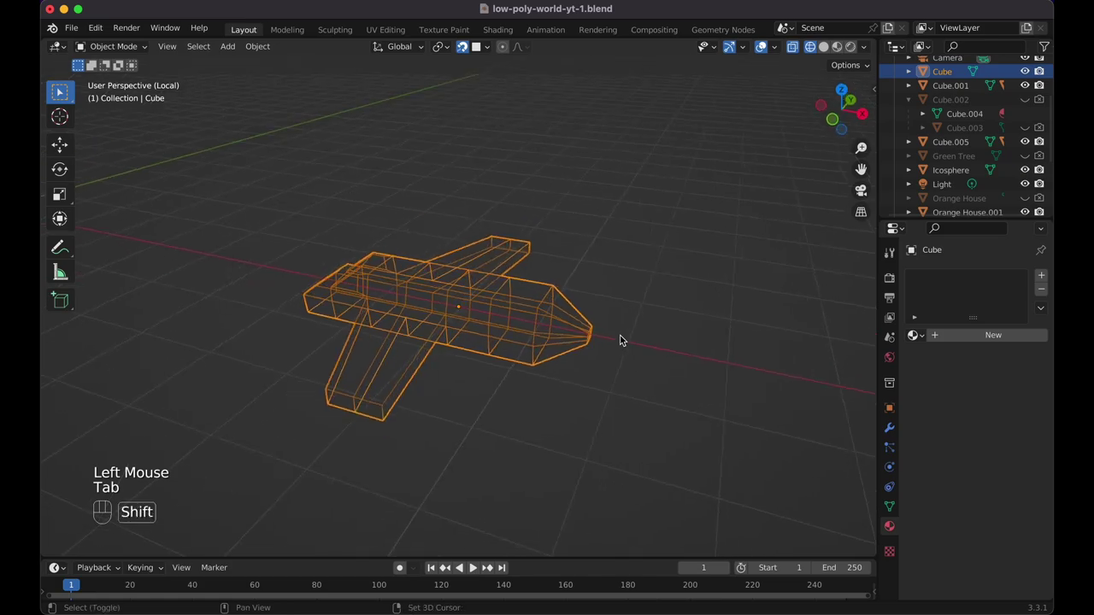
{"action": "key", "text": "shift+z"}
{"action": "key", "text": "Tab"}
Extrude the tail section's middle side faces and its top face about 0.292 m along their normals to start the tail fins.
{"action": "scroll", "coordinate": [620, 336], "scroll_direction": "right", "scroll_amount": 5}
{"action": "scroll", "coordinate": [620, 336], "scroll_direction": "right", "scroll_amount": 10}
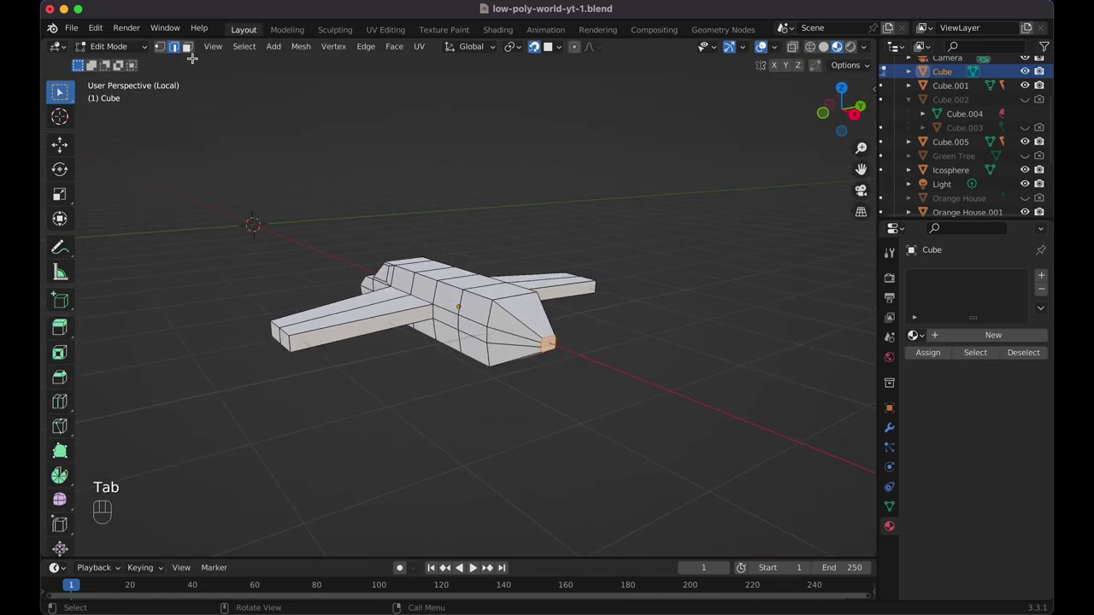
{"action": "left_click", "coordinate": [187, 47]}
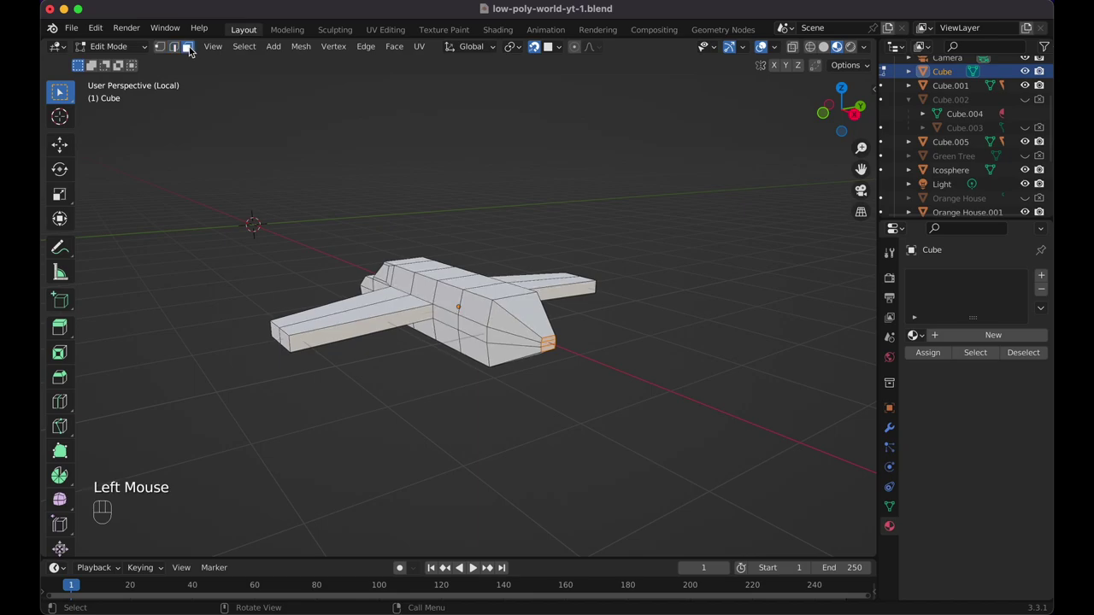
{"action": "scroll", "coordinate": [545, 340], "scroll_direction": "right", "scroll_amount": 5}
{"action": "left_click", "coordinate": [490, 342], "text": "shift"}
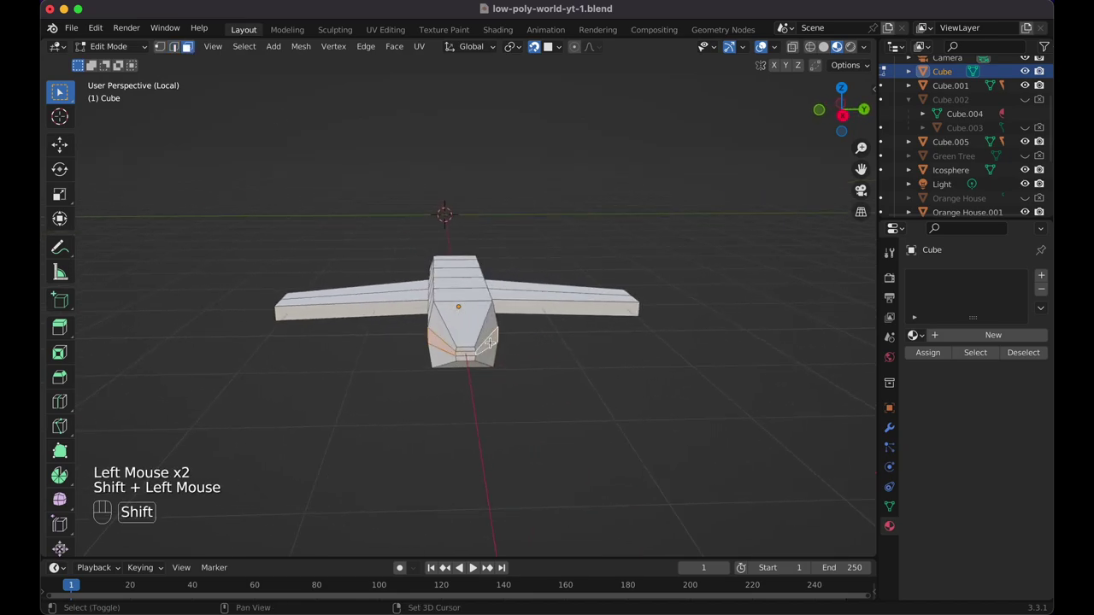
{"action": "left_click", "coordinate": [467, 322], "text": "shift"}
{"action": "key", "text": "alt+e"}
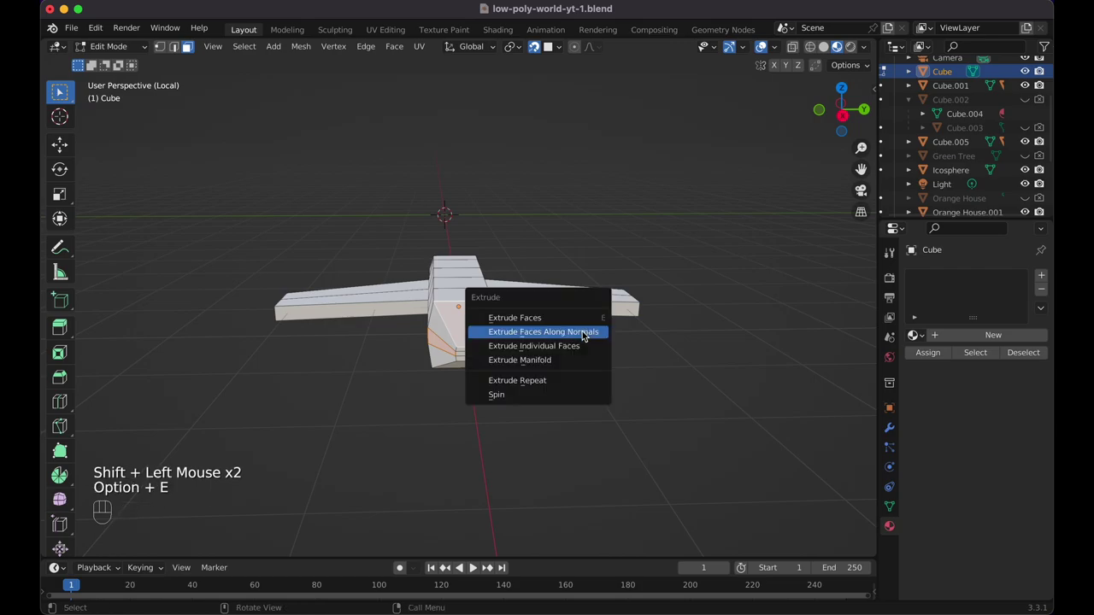
{"action": "left_click", "coordinate": [583, 331]}
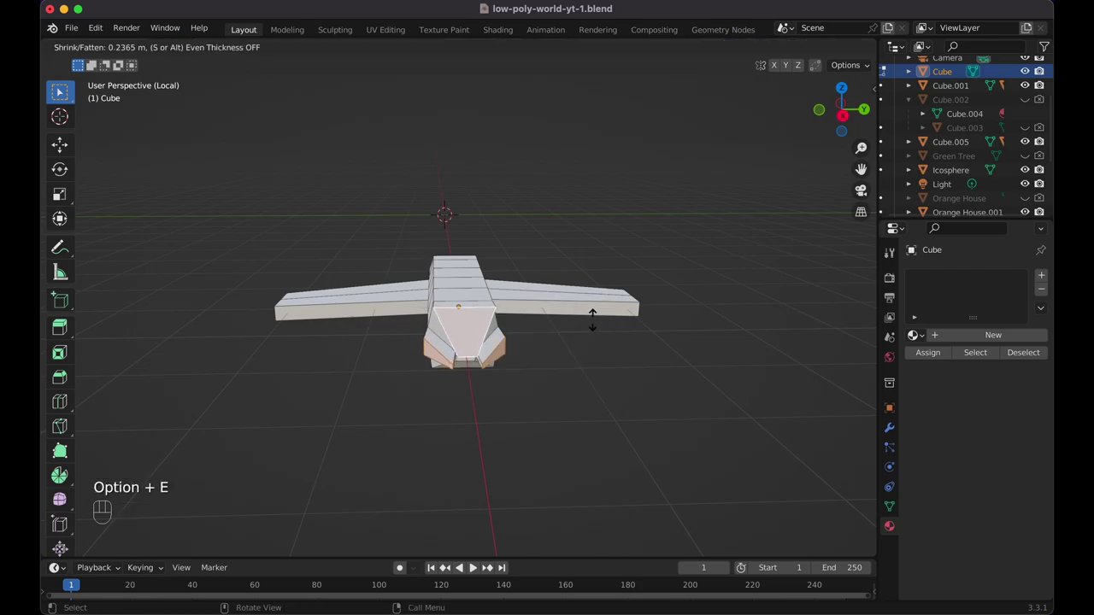
{"action": "left_click", "coordinate": [596, 316]}
Select the upper tail fin's end face and move it about 0.235 m up and 0.183 m toward the nose.
{"action": "scroll", "coordinate": [597, 316], "scroll_direction": "left", "scroll_amount": 10}
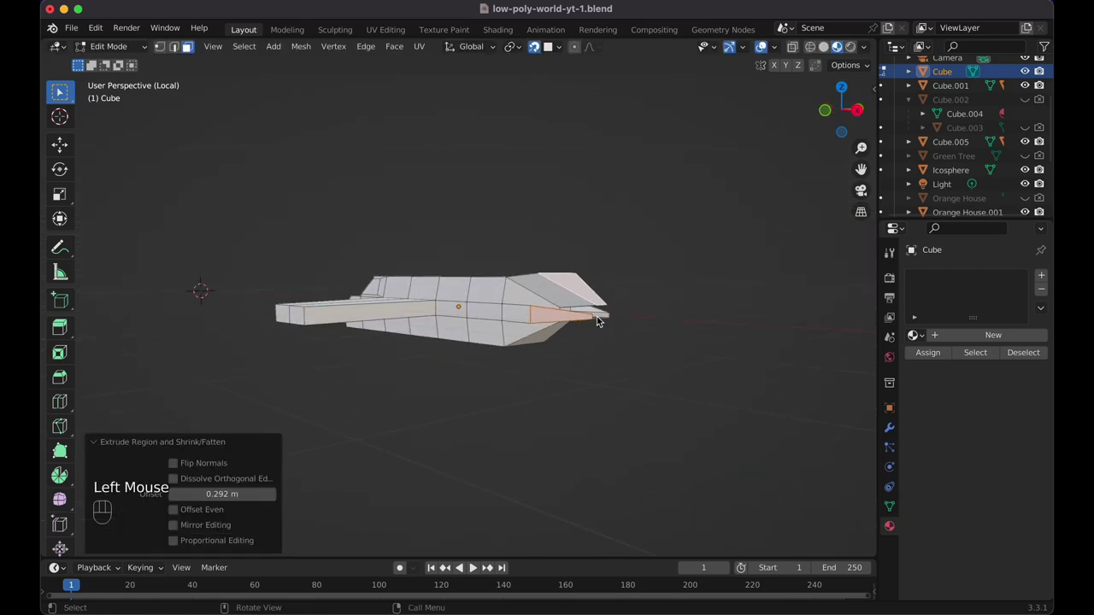
{"action": "scroll", "coordinate": [597, 321], "scroll_direction": "left", "scroll_amount": 3}
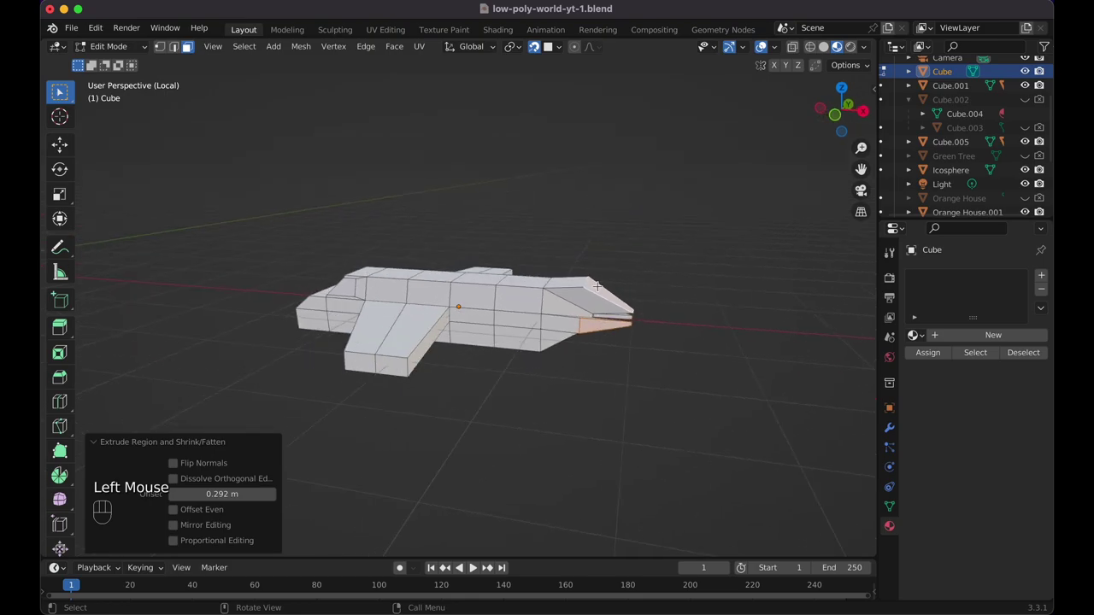
{"action": "double_click", "coordinate": [597, 288]}
{"action": "key", "text": "g"}
{"action": "left_click", "coordinate": [603, 265]}
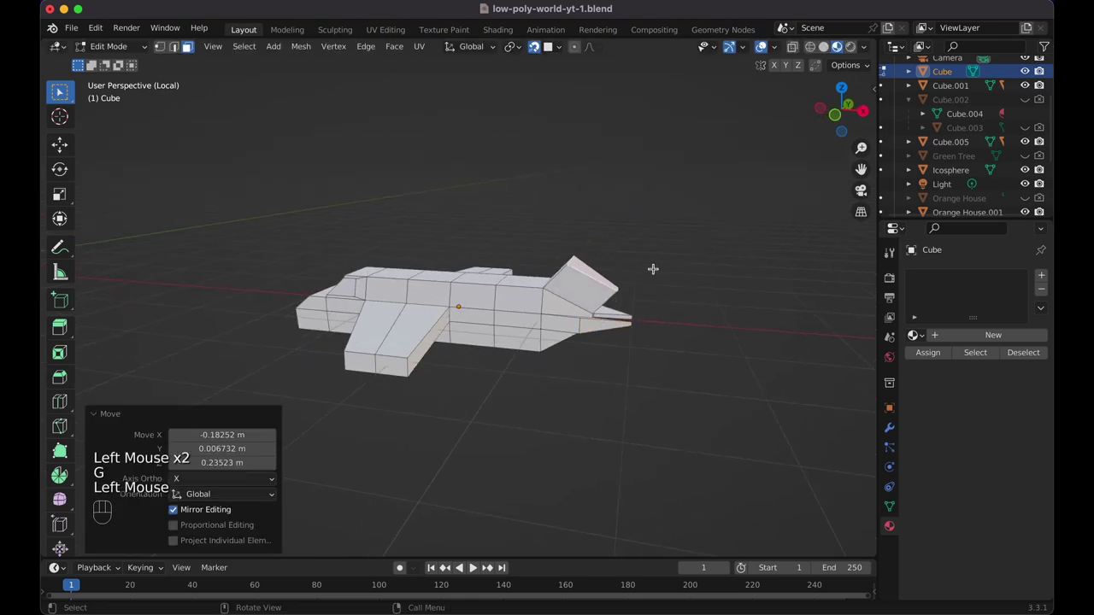
Scale the upper tail fin's end face to about 0.286 and again to about 0.748 to taper the fin.
{"action": "key", "text": "s"}
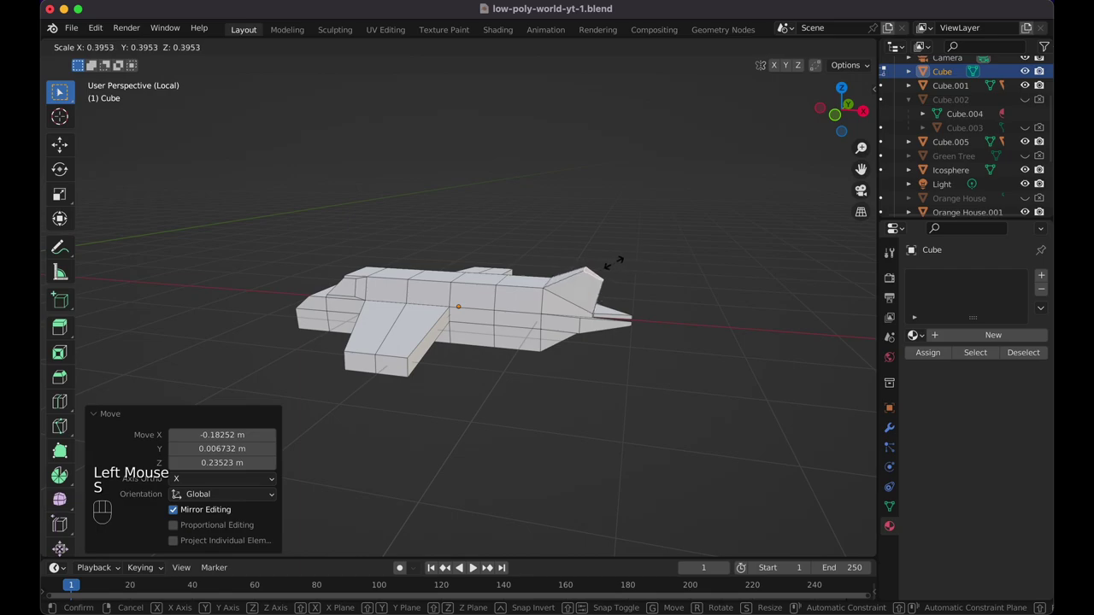
{"action": "left_click", "coordinate": [603, 261]}
{"action": "scroll", "coordinate": [603, 260], "scroll_direction": "right", "scroll_amount": 10}
{"action": "scroll", "coordinate": [602, 259], "scroll_direction": "down", "scroll_amount": 5}
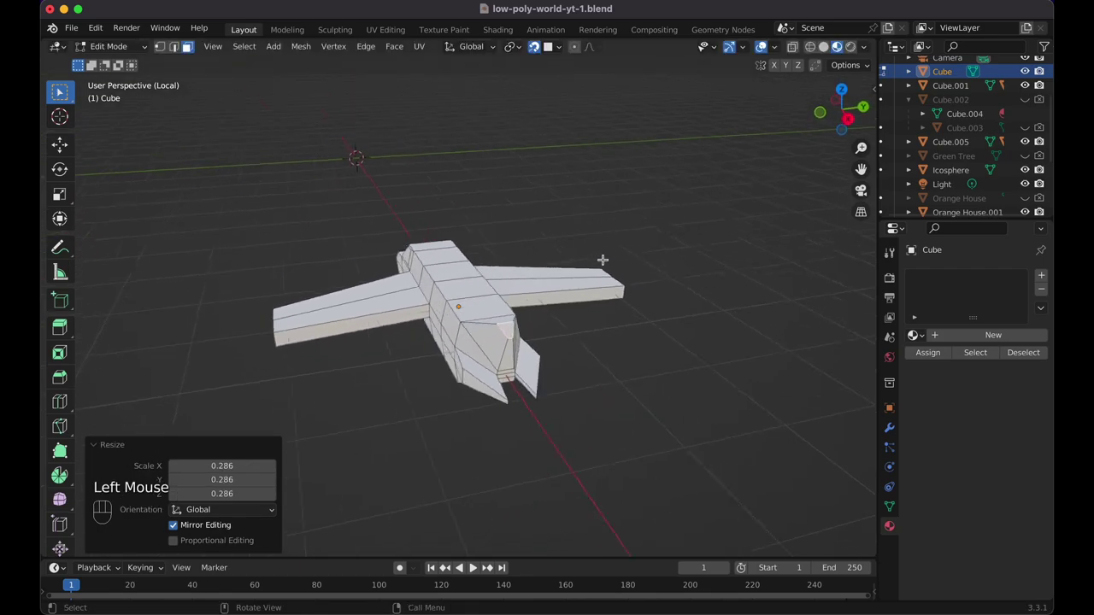
{"action": "scroll", "coordinate": [603, 260], "scroll_direction": "left", "scroll_amount": 10}
{"action": "key", "text": "s"}
{"action": "left_click", "coordinate": [620, 254]}
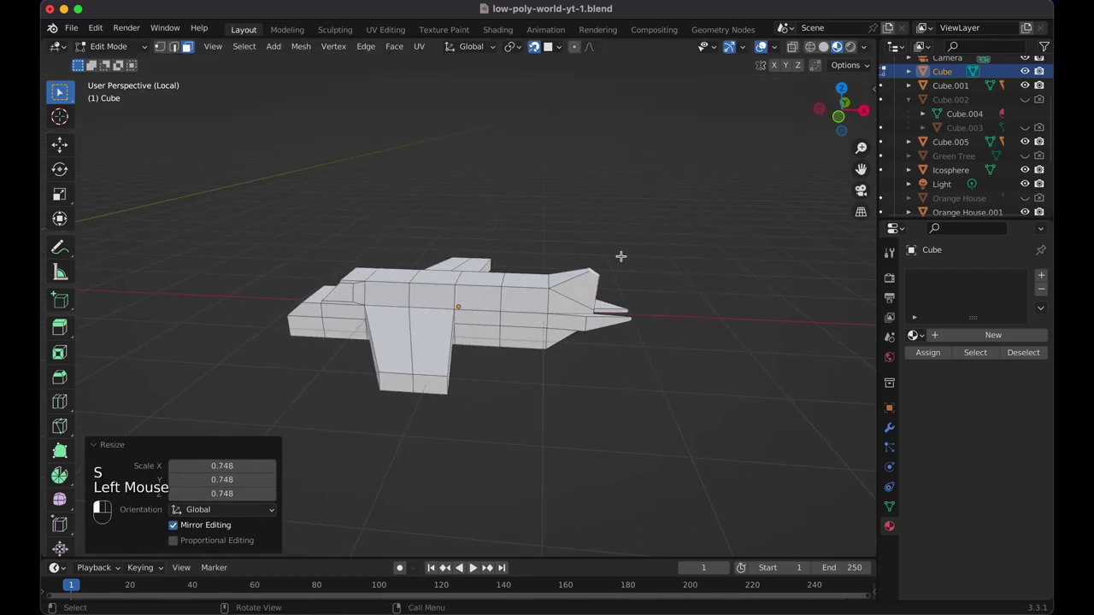
{"action": "scroll", "coordinate": [621, 256], "scroll_direction": "up", "scroll_amount": 3}
{"action": "scroll", "coordinate": [621, 257], "scroll_direction": "right", "scroll_amount": 10}
{"action": "scroll", "coordinate": [621, 257], "scroll_direction": "up", "scroll_amount": 5}
{"action": "scroll", "coordinate": [622, 257], "scroll_direction": "up", "scroll_amount": 3}
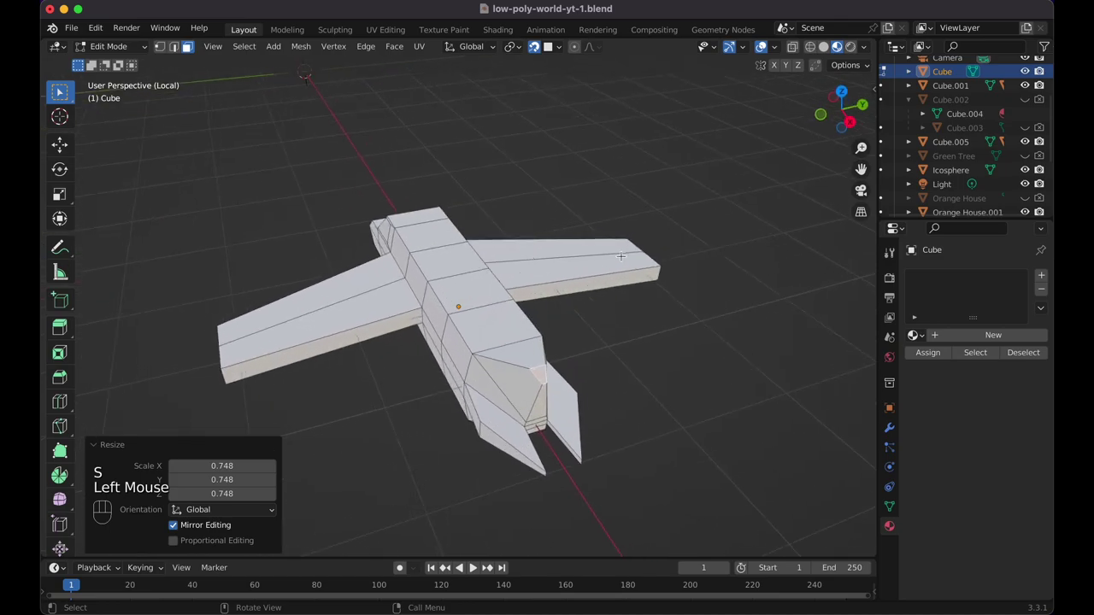
Select the outer faces of both side tail fins and scale them along Y by about 1.04.
{"action": "scroll", "coordinate": [621, 257], "scroll_direction": "right", "scroll_amount": 5}
{"action": "scroll", "coordinate": [621, 254], "scroll_direction": "left", "scroll_amount": 5}
{"action": "left_click", "coordinate": [470, 447]}
{"action": "scroll", "coordinate": [469, 447], "scroll_direction": "left", "scroll_amount": 5}
{"action": "key", "text": "s"}
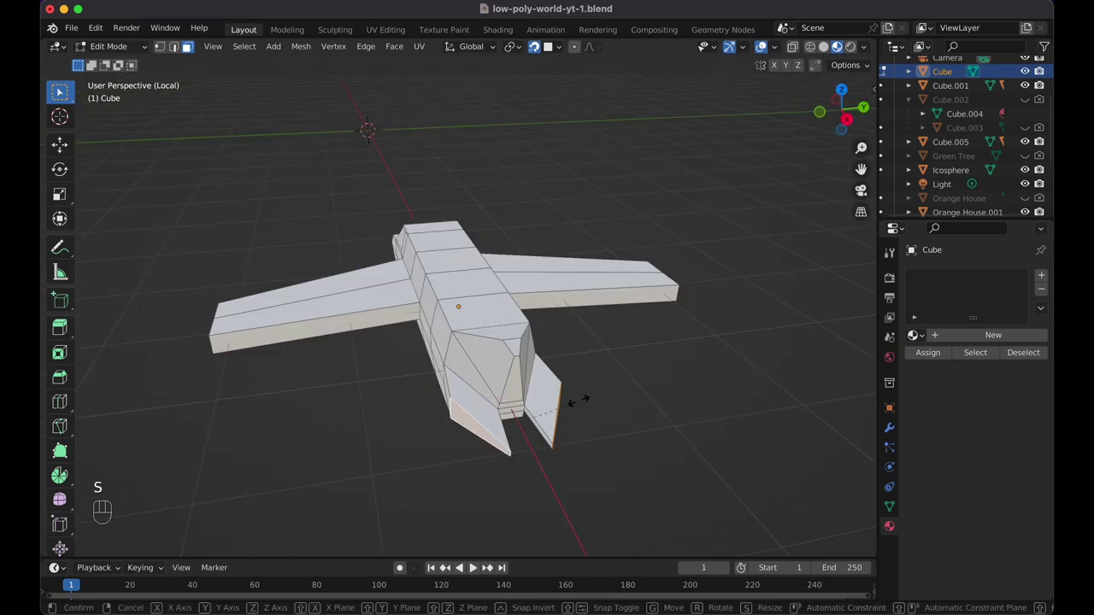
{"action": "key", "text": "y"}
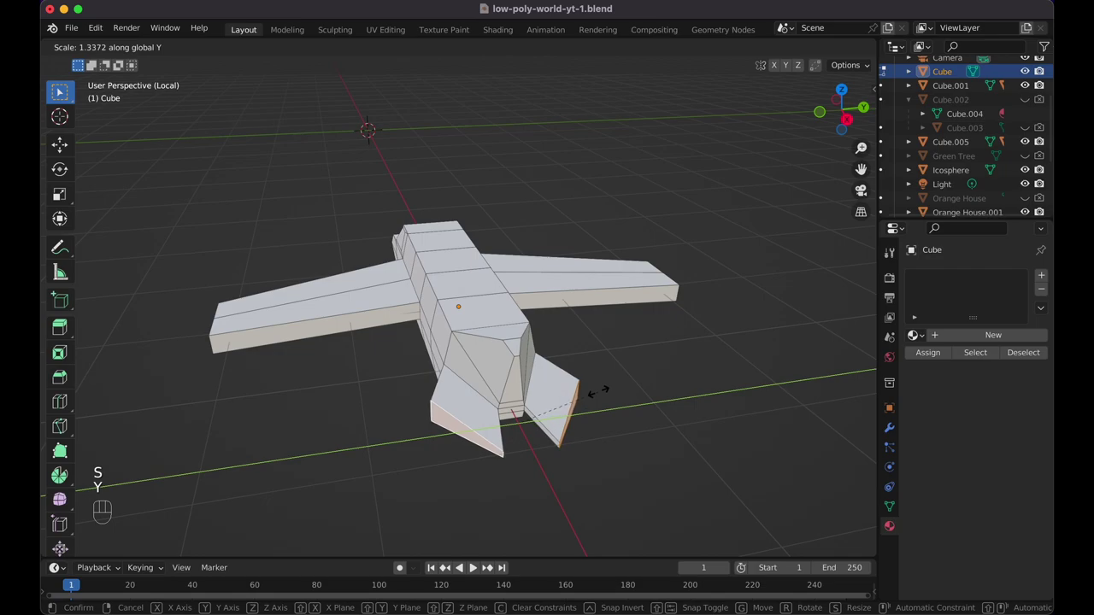
{"action": "left_click", "coordinate": [579, 395]}
{"action": "scroll", "coordinate": [580, 397], "scroll_direction": "up", "scroll_amount": 5}
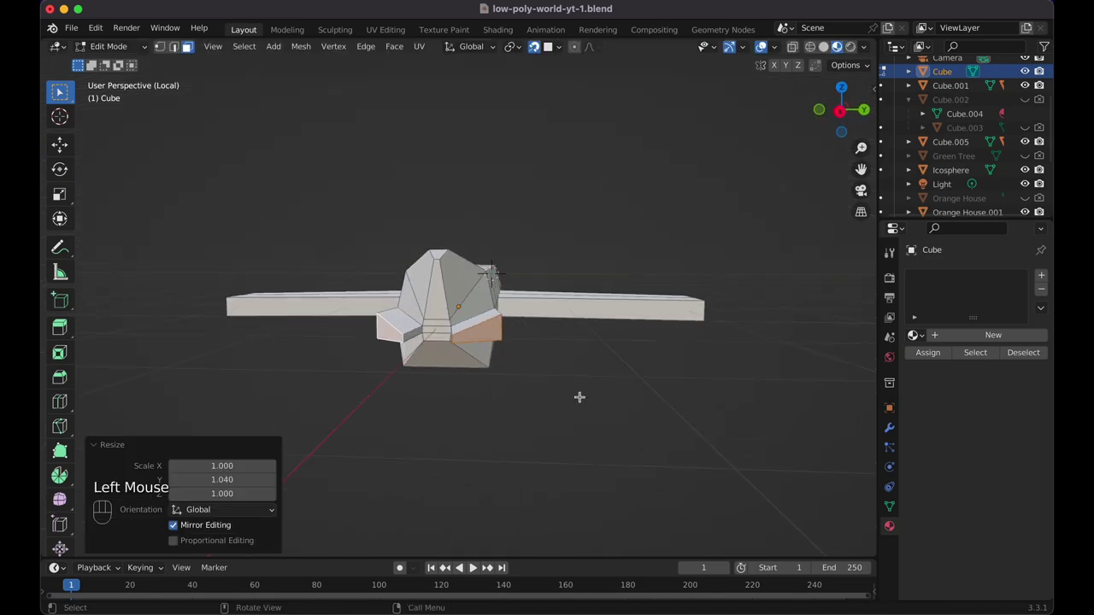
{"action": "scroll", "coordinate": [579, 397], "scroll_direction": "down", "scroll_amount": 5}
Add both wings' upper tip edges to the selected side tail fin edges and edge-slide them together by a factor of about -0.188.
{"action": "key", "text": "Tab"}
{"action": "scroll", "coordinate": [580, 397], "scroll_direction": "left", "scroll_amount": 5}
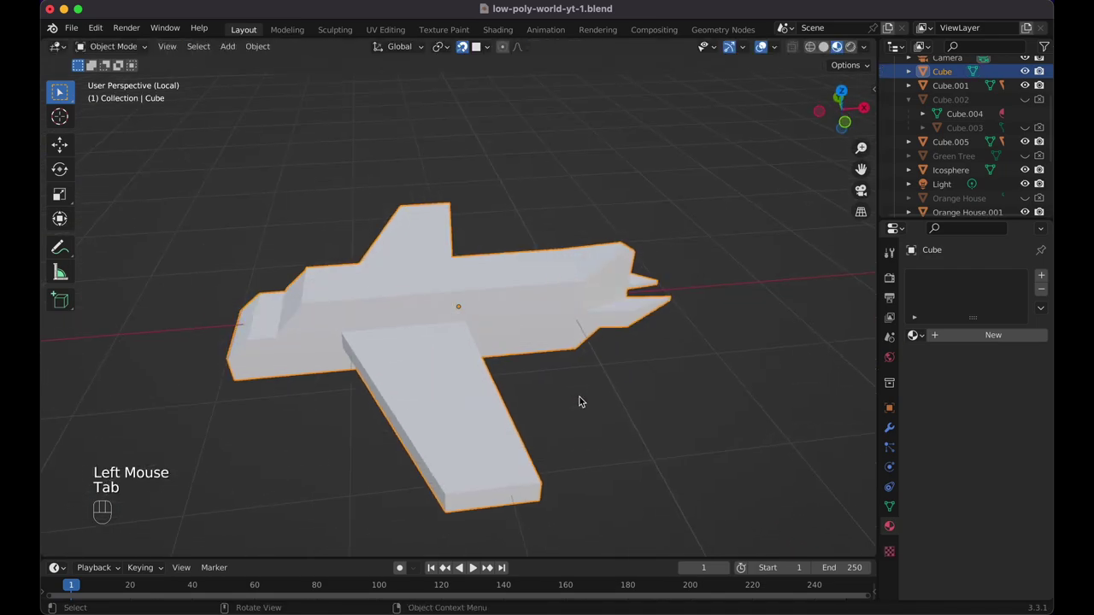
{"action": "key", "text": "Tab"}
{"action": "scroll", "coordinate": [579, 398], "scroll_direction": "left", "scroll_amount": 5}
{"action": "key", "text": "Tab"}
{"action": "key", "text": "Tab"}
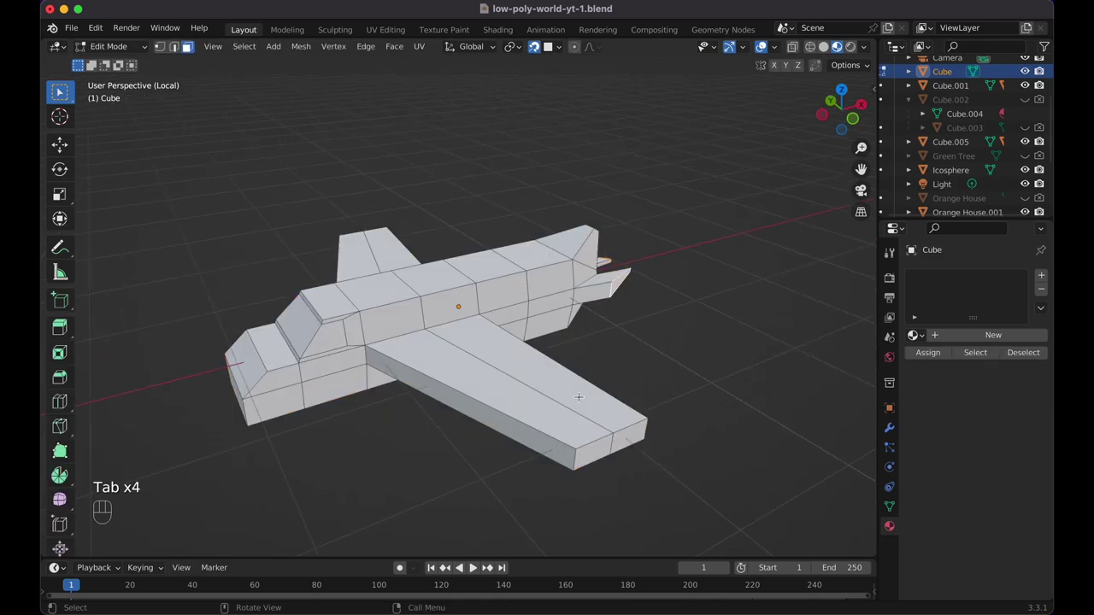
{"action": "left_click", "coordinate": [173, 47]}
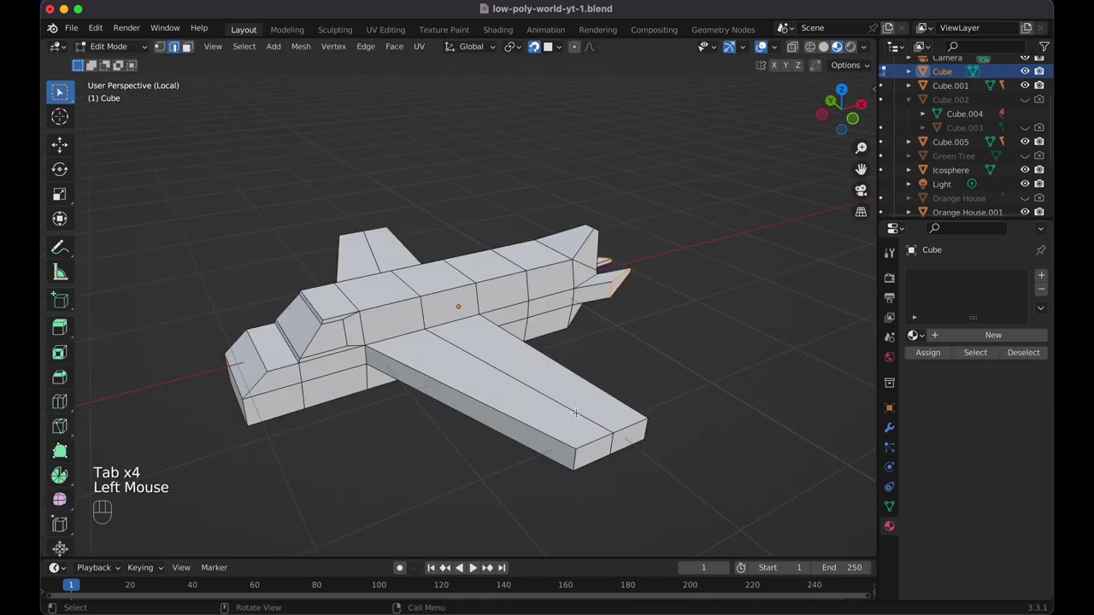
{"action": "left_click", "coordinate": [585, 440], "text": "shift"}
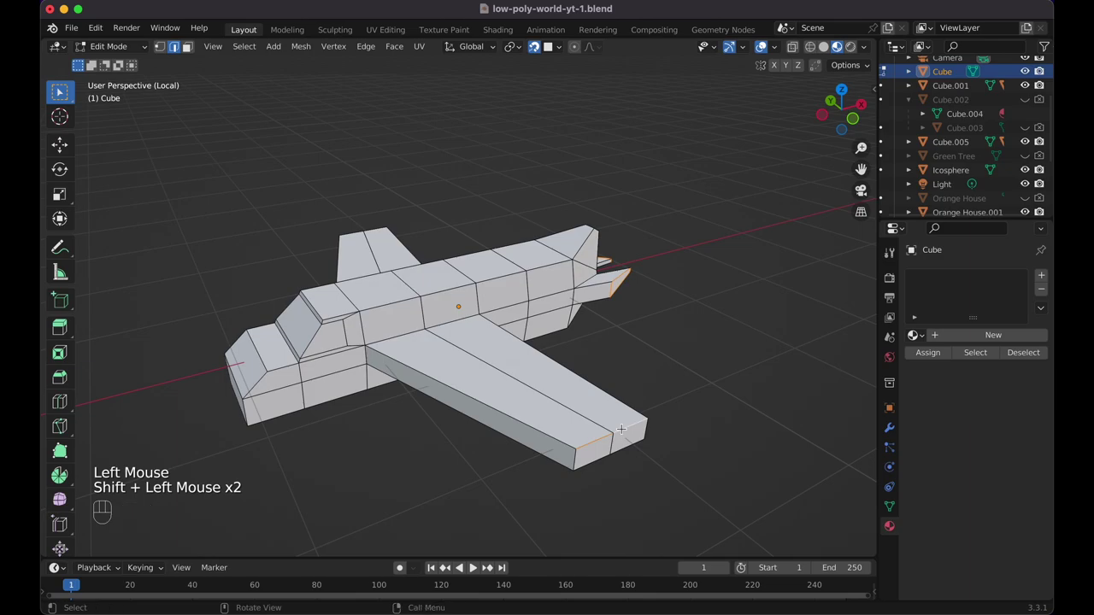
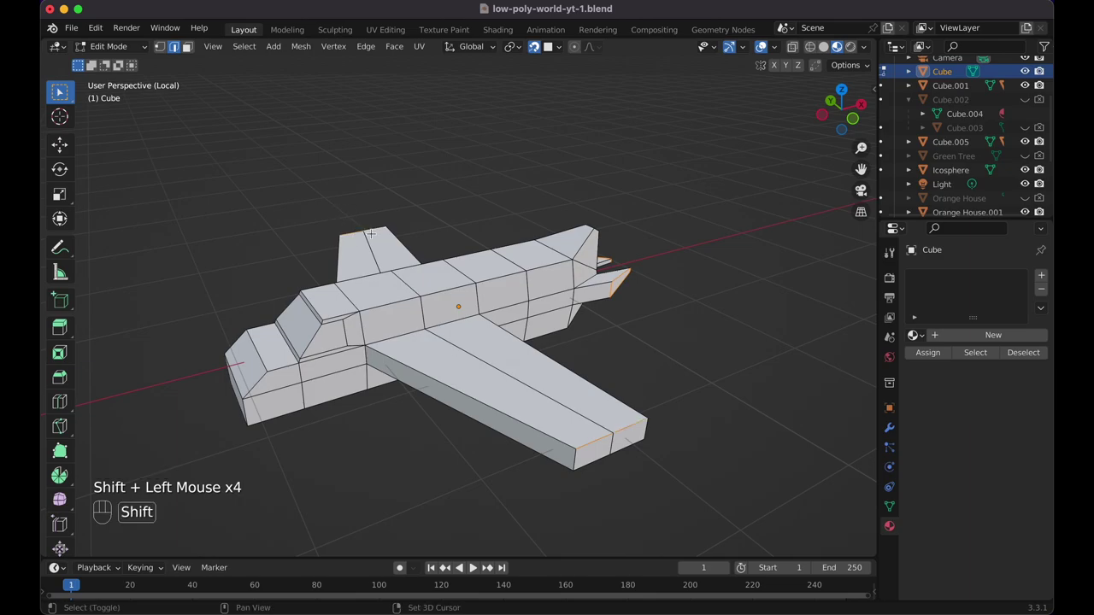
{"action": "key", "text": "g"}
{"action": "key", "text": "g"}
{"action": "left_click", "coordinate": [675, 288]}
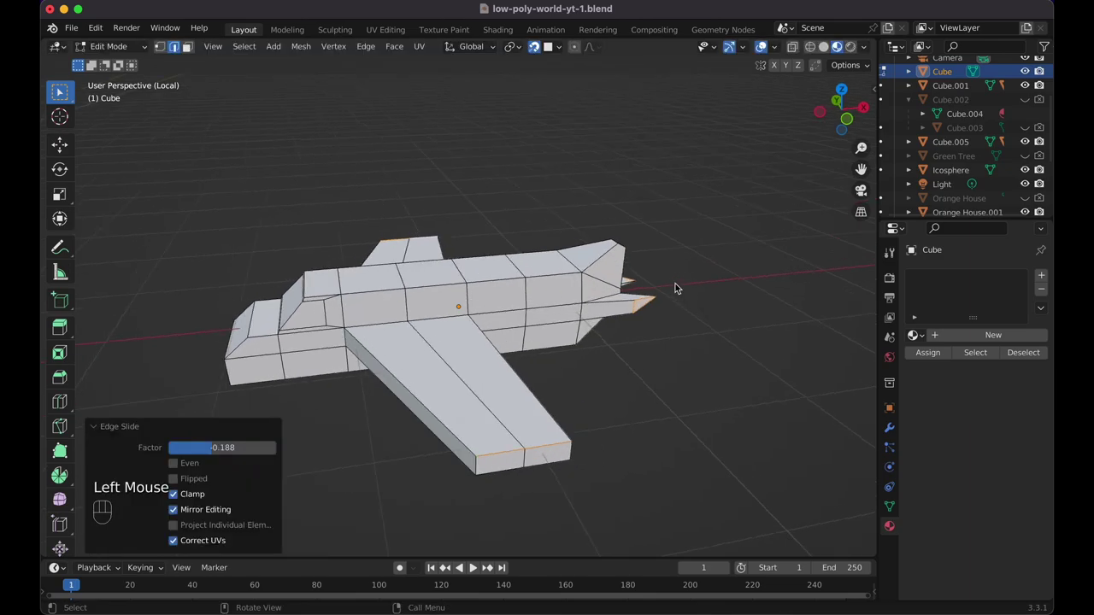
{"action": "scroll", "coordinate": [675, 289], "scroll_direction": "right", "scroll_amount": 3}
{"action": "key", "text": "Tab"}
{"action": "scroll", "coordinate": [675, 288], "scroll_direction": "right", "scroll_amount": 5}
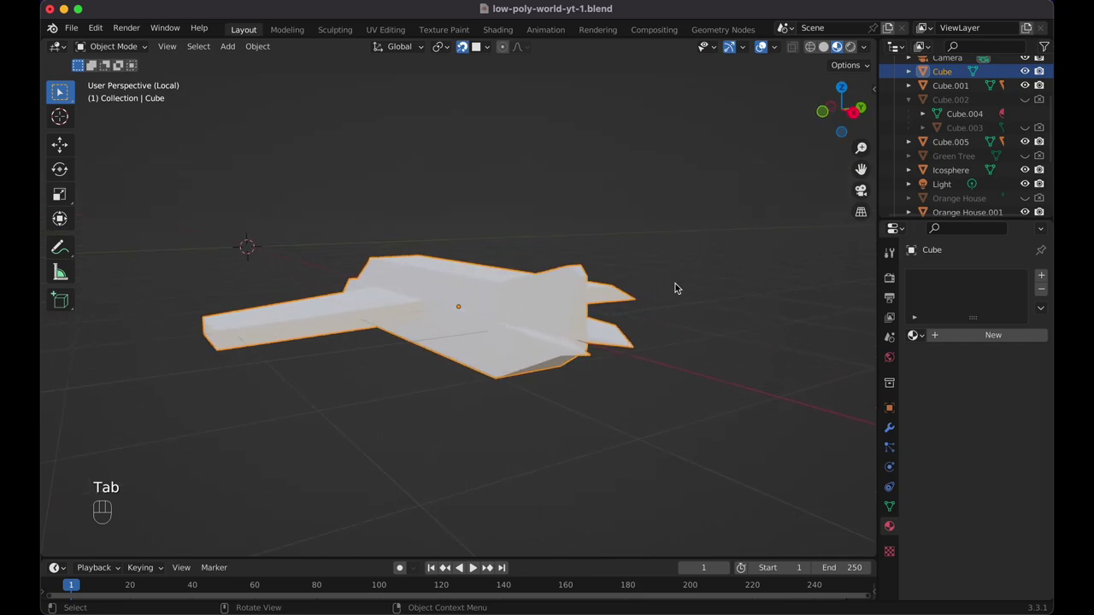
{"action": "scroll", "coordinate": [675, 288], "scroll_direction": "right", "scroll_amount": 3}
{"action": "key", "text": "Tab"}
{"action": "scroll", "coordinate": [439, 384], "scroll_direction": "right", "scroll_amount": 5}
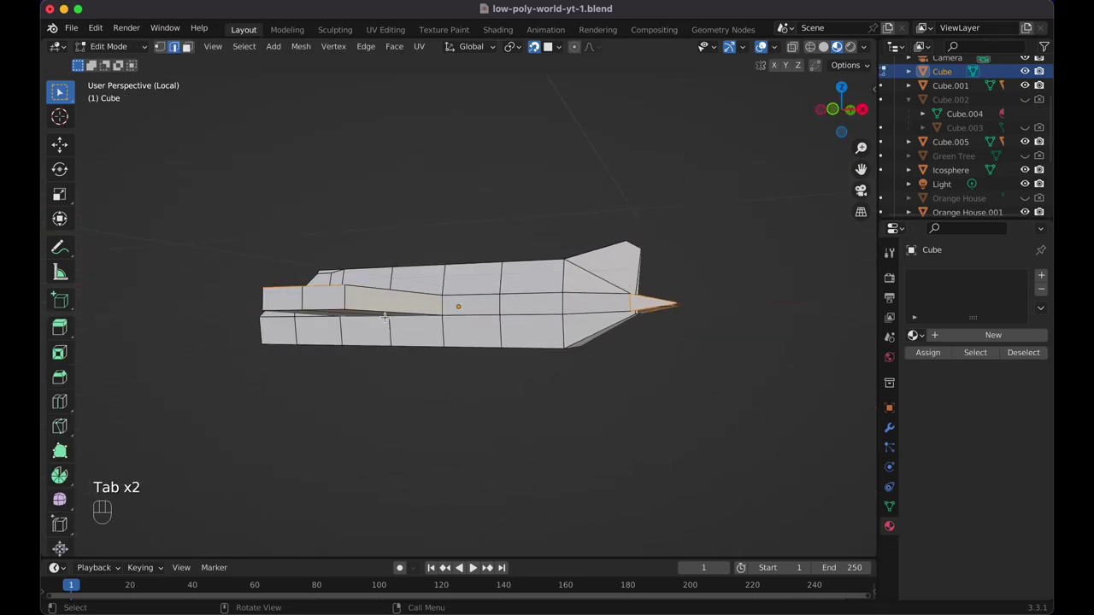
{"action": "scroll", "coordinate": [368, 311], "scroll_direction": "right", "scroll_amount": 3}
{"action": "left_click", "coordinate": [344, 316]}
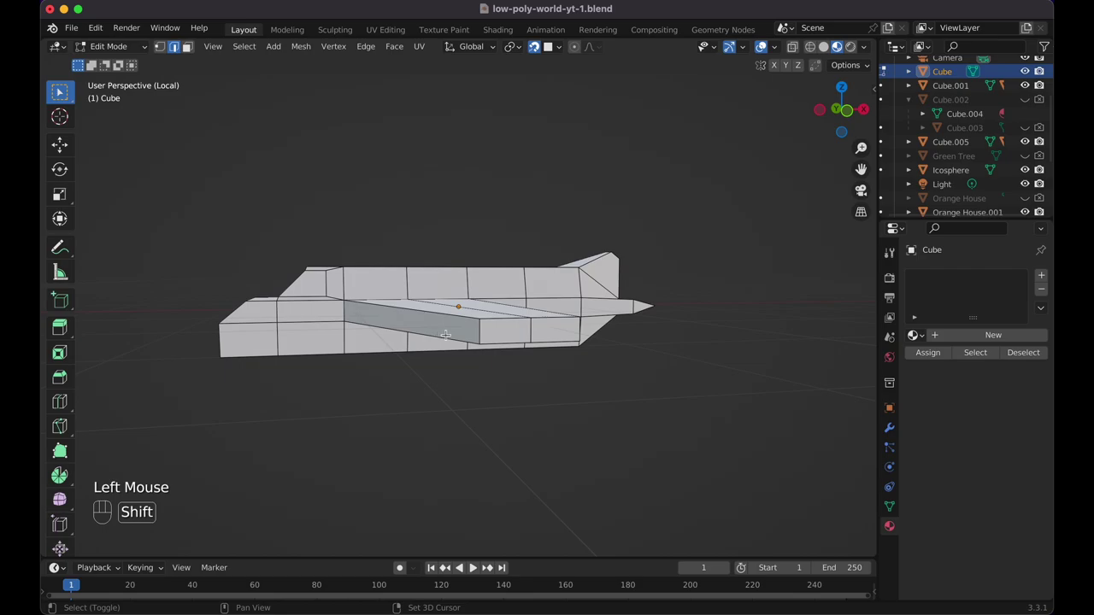
{"action": "left_click", "coordinate": [410, 334], "text": "shift"}
{"action": "key", "text": "g"}
{"action": "key", "text": "g"}
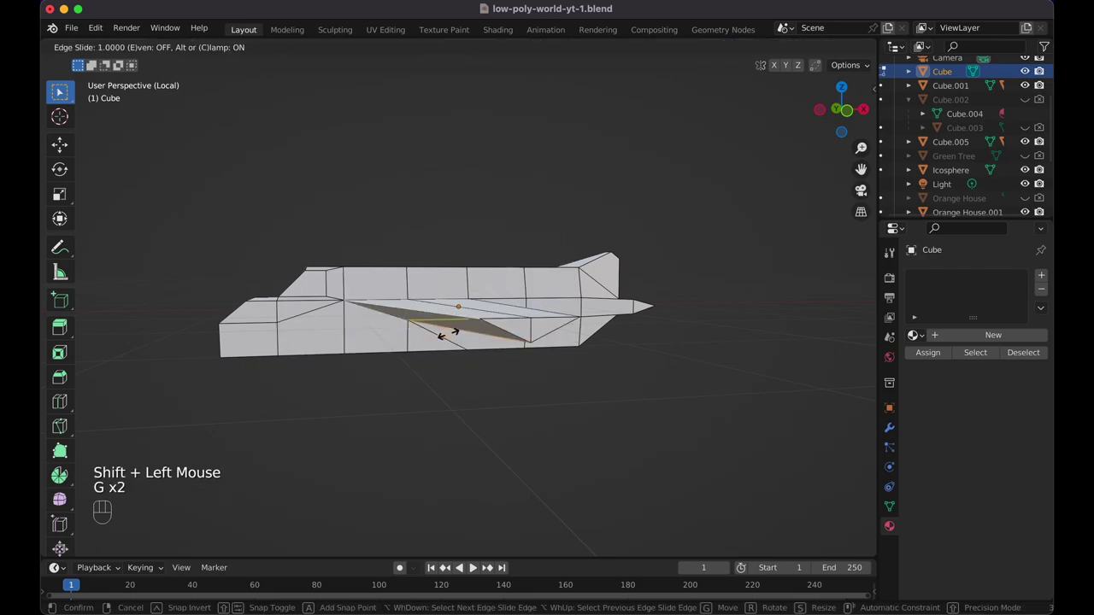
{"action": "key", "text": "Escape"}
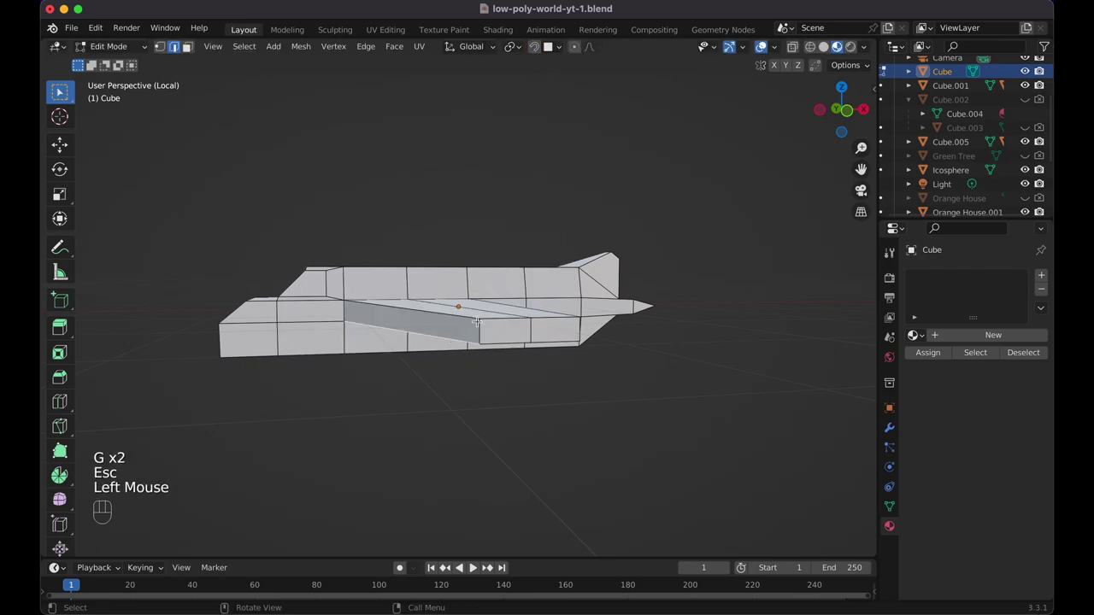
Raise the wing's lower leading edge by about 0.05 m.
{"action": "key", "text": "g"}
{"action": "left_click", "coordinate": [467, 326]}
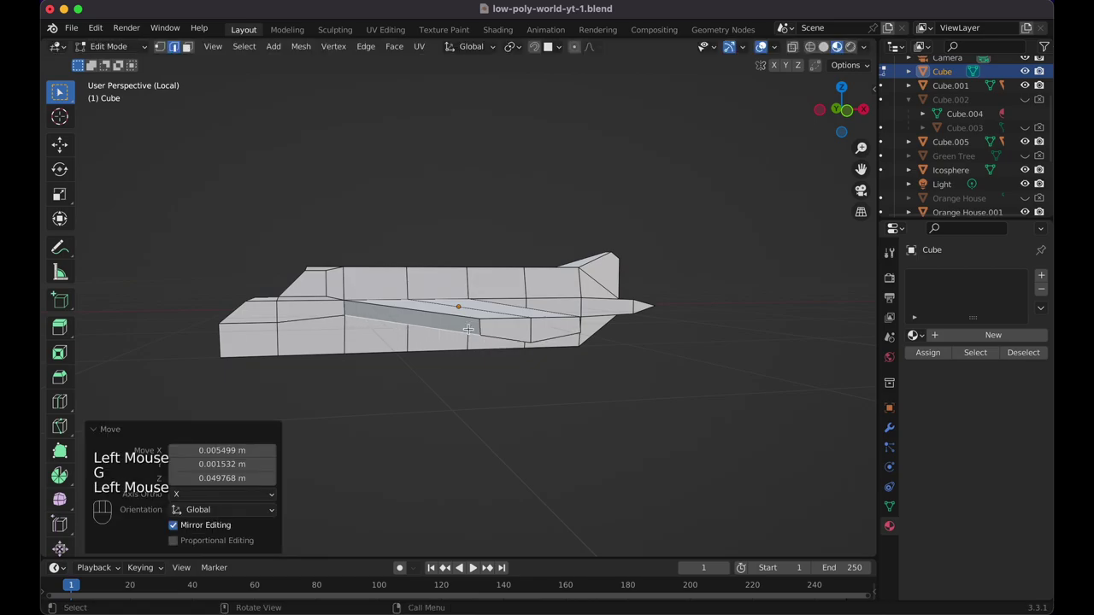
{"action": "middle_click_drag", "start_coordinate": [444, 330], "coordinate": [390, 353]}
{"action": "left_click", "coordinate": [337, 351], "text": "shift"}
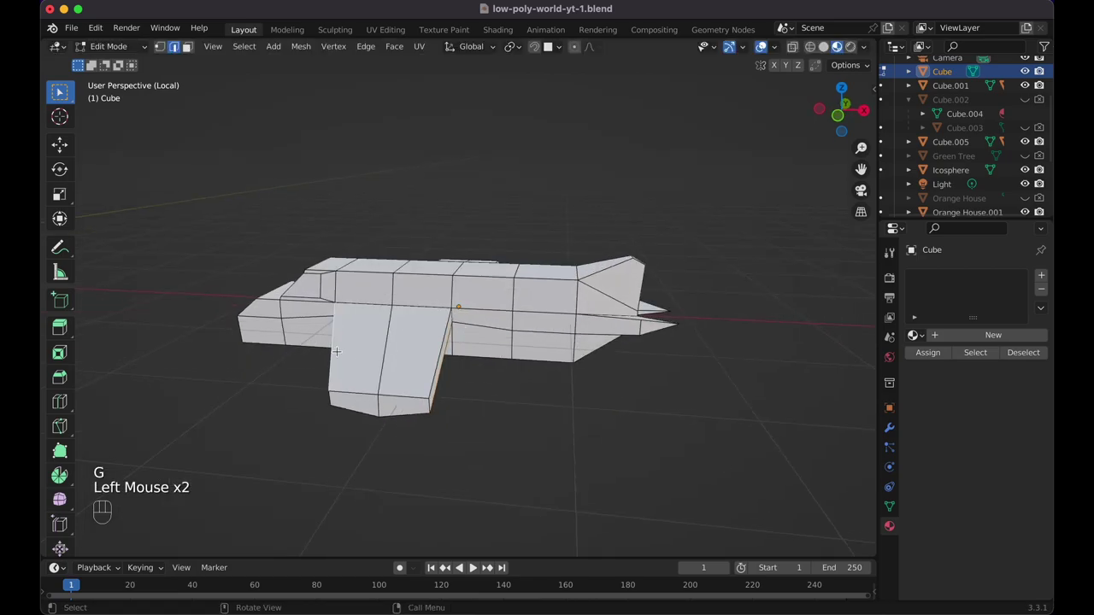
{"action": "left_click", "coordinate": [428, 357], "text": "shift"}
{"action": "key", "text": "g"}
{"action": "key", "text": "g"}
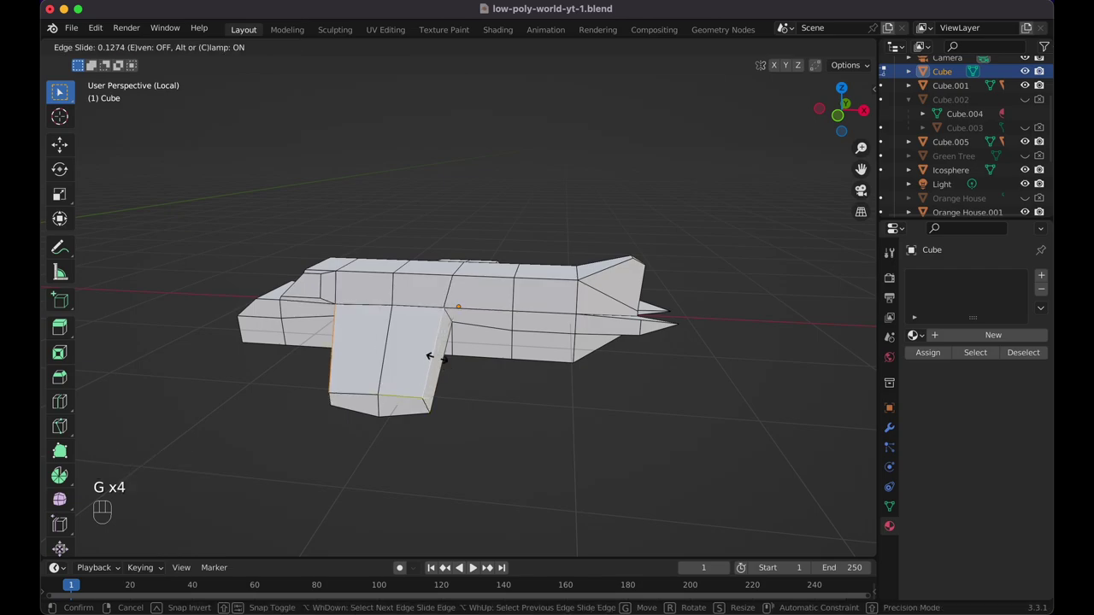
{"action": "key", "text": "Escape"}
Edge-slide two of the first wing's long side edges, the second by a factor of about -0.168, to thin the wing.
{"action": "middle_click_drag", "start_coordinate": [430, 367], "coordinate": [515, 336]}
{"action": "key", "text": "g"}
{"action": "key", "text": "g"}
{"action": "left_click", "coordinate": [436, 308]}
{"action": "left_click", "coordinate": [409, 333]}
{"action": "key", "text": "g"}
{"action": "key", "text": "g"}
{"action": "left_click", "coordinate": [409, 339]}
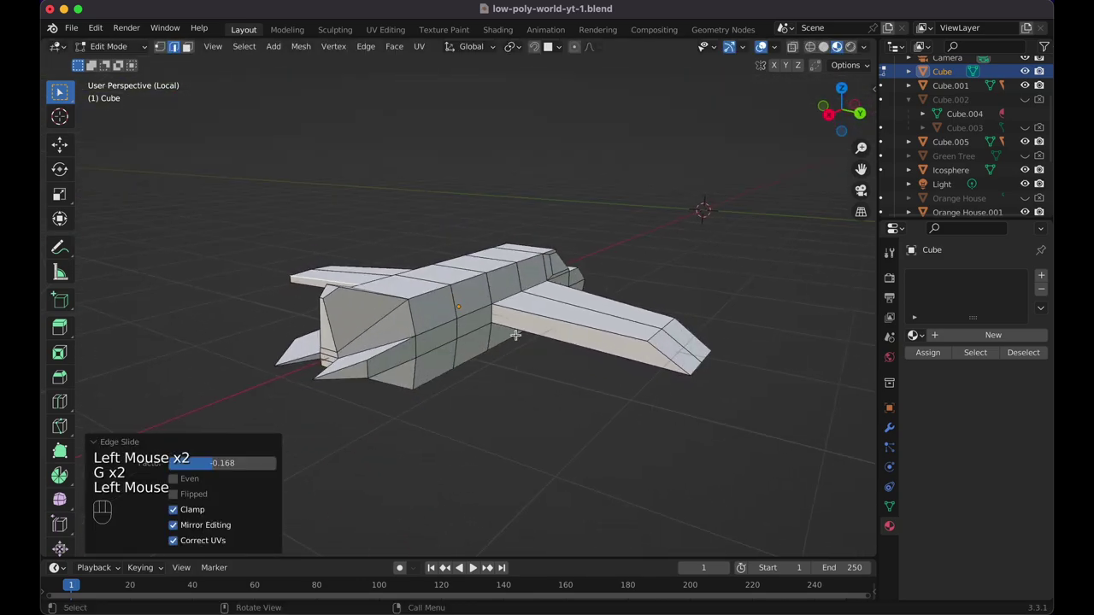
Slide the opposite wing's upper trailing edge down by a factor of about -0.331.
{"action": "middle_click_drag", "start_coordinate": [572, 316], "coordinate": [510, 357]}
{"action": "key", "text": "g"}
{"action": "key", "text": "g"}
{"action": "left_click", "coordinate": [536, 372]}
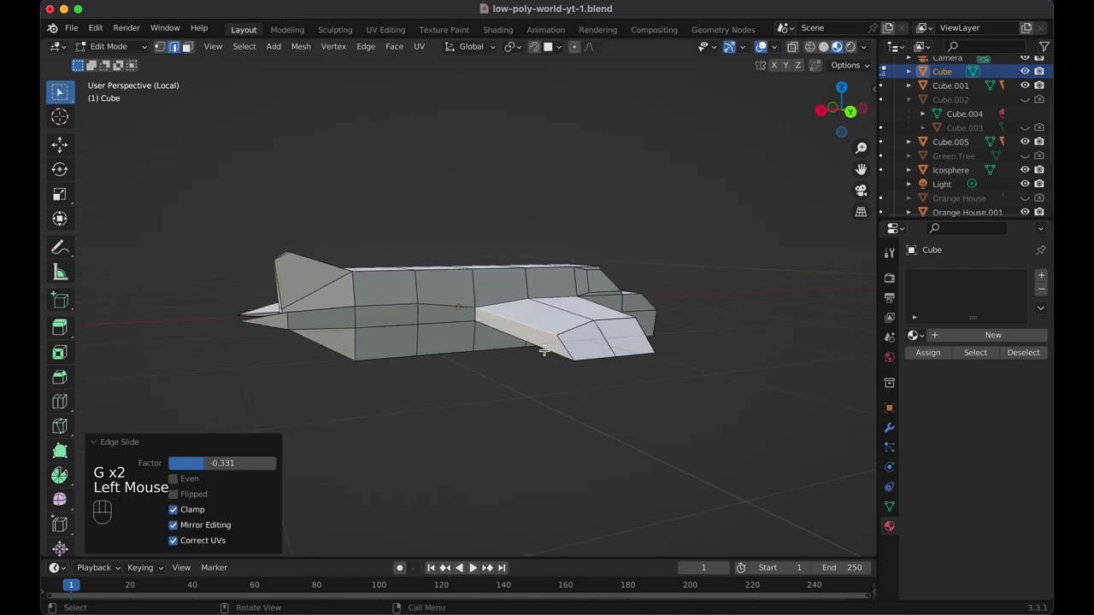
Slide the same wing's lower trailing edge up by a factor of about -0.362.
{"action": "left_click", "coordinate": [547, 351]}
{"action": "key", "text": "g"}
{"action": "key", "text": "g"}
{"action": "key", "text": "g"}
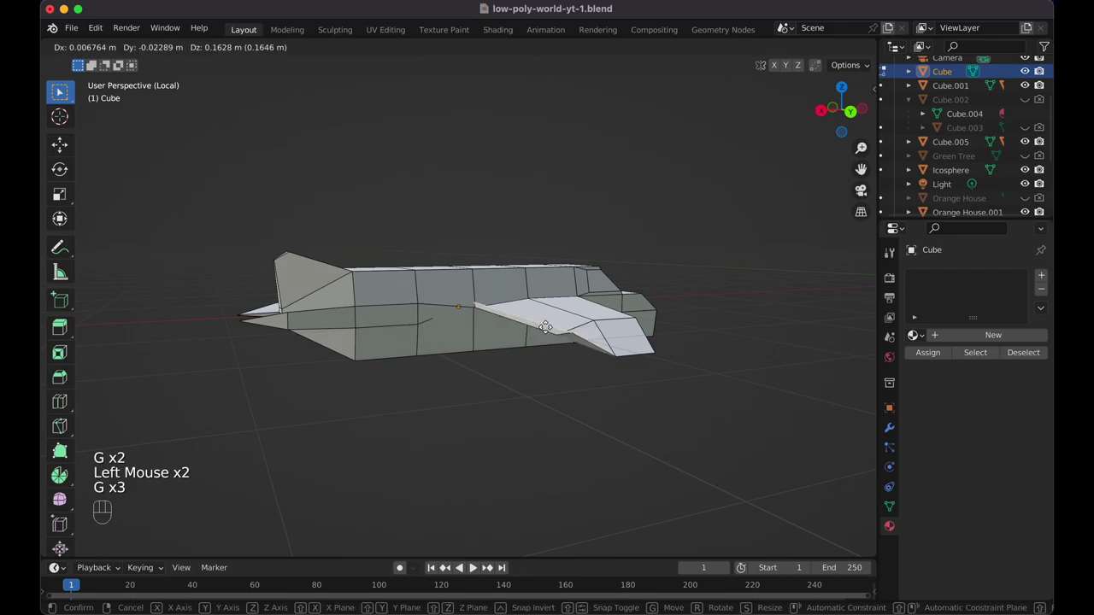
{"action": "key", "text": "Escape"}
{"action": "key", "text": "g"}
{"action": "key", "text": "g"}
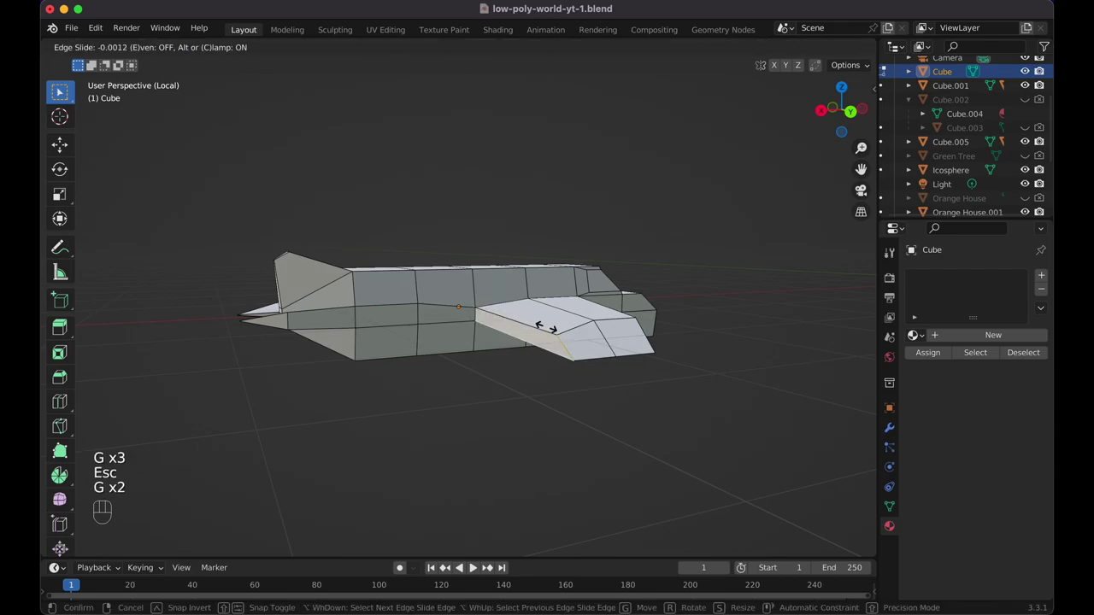
{"action": "left_click", "coordinate": [534, 318]}
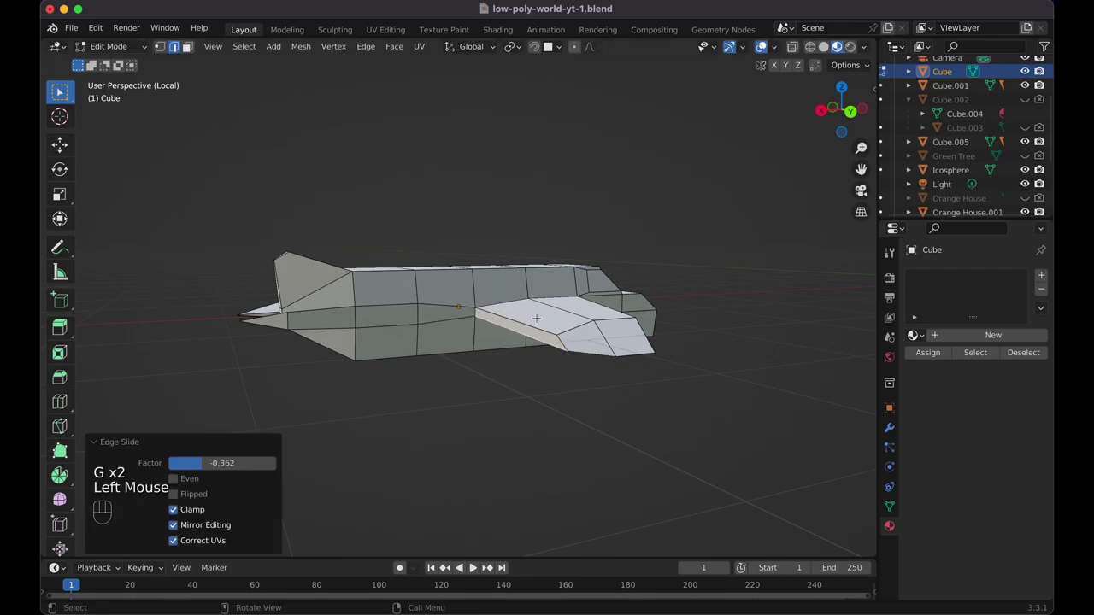
Slide this wing's upper leading edge down by a factor of about -0.286 and its lower leading edge up to thin it.
{"action": "middle_click_drag", "start_coordinate": [534, 318], "coordinate": [589, 327]}
{"action": "key", "text": "g"}
{"action": "key", "text": "g"}
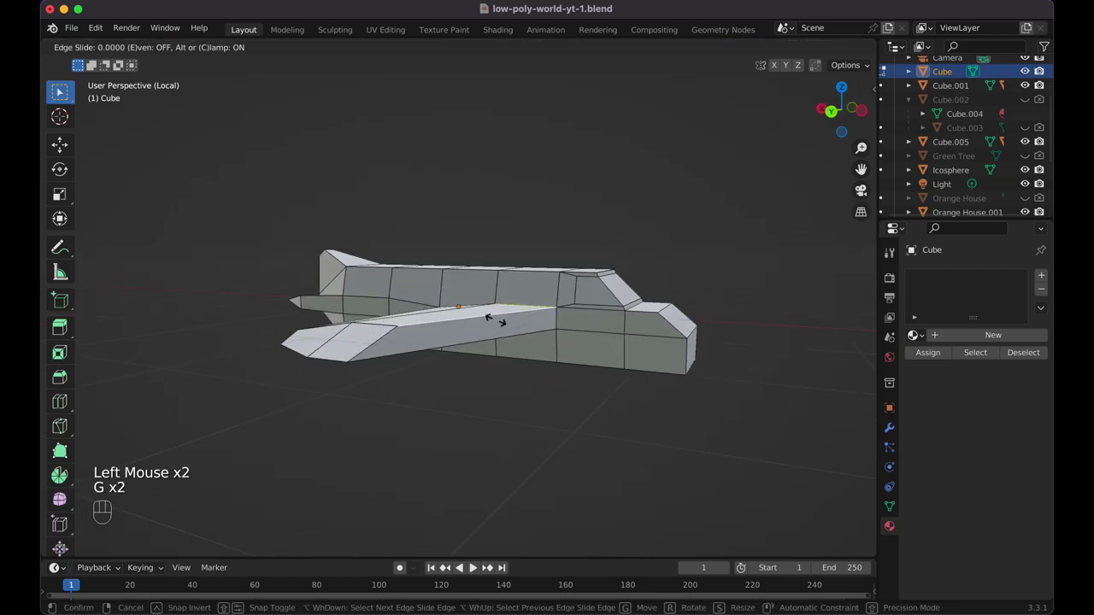
{"action": "left_click", "coordinate": [498, 337]}
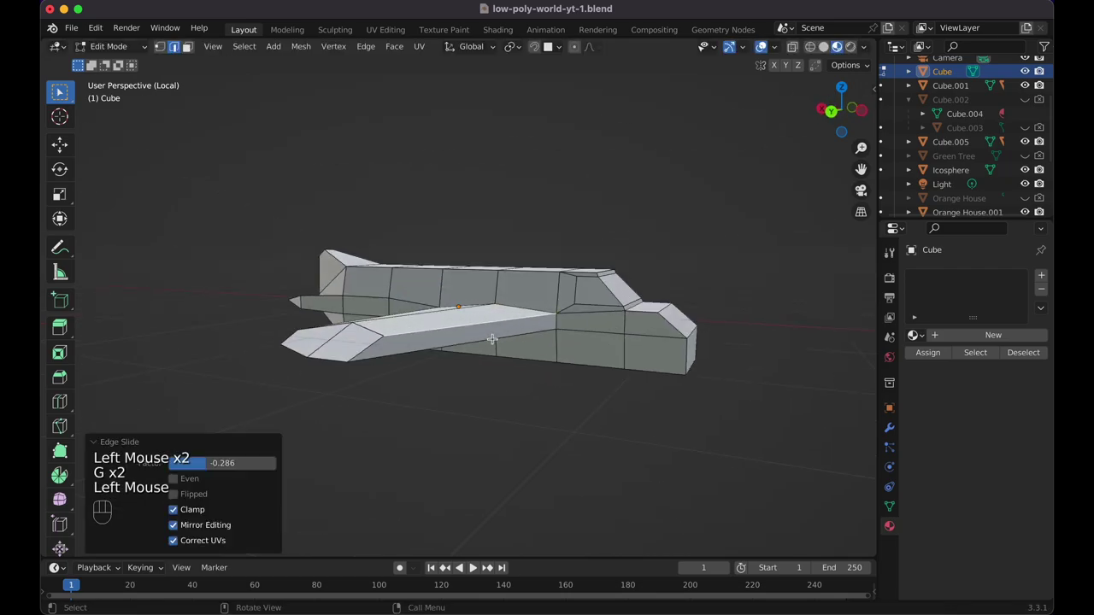
{"action": "left_click", "coordinate": [491, 339]}
{"action": "key", "text": "g"}
{"action": "key", "text": "g"}
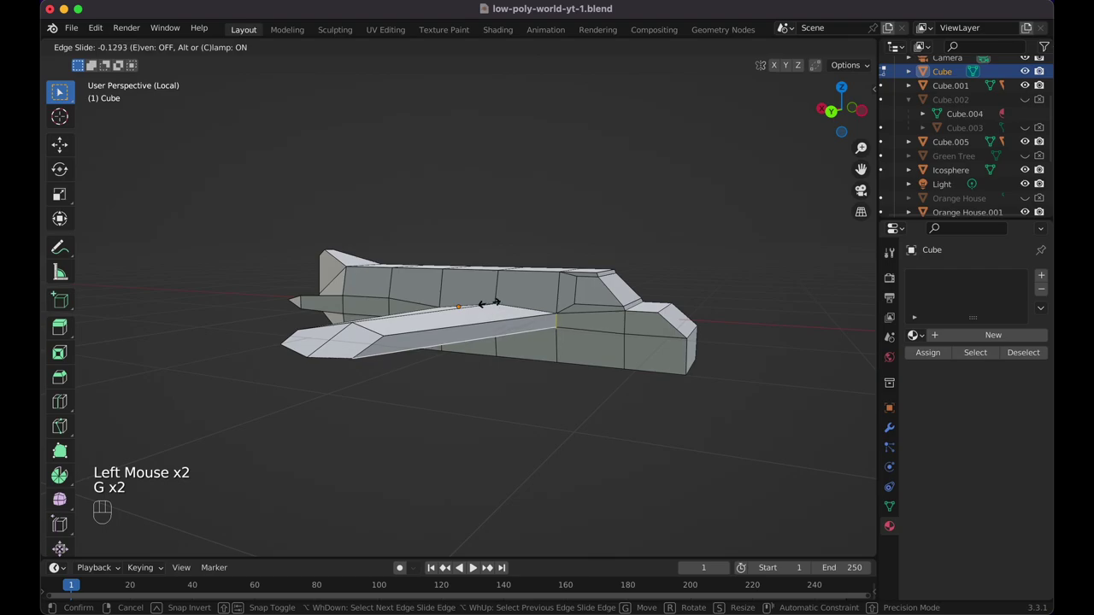
{"action": "left_click", "coordinate": [490, 303]}
{"action": "middle_click_drag", "start_coordinate": [488, 289], "coordinate": [462, 357]}
{"action": "key", "text": "Tab"}
{"action": "key", "text": "Tab"}
From the front view, select the vertices along the fuselage's bottom and scale them to about 0.501.
{"action": "left_click", "coordinate": [159, 47]}
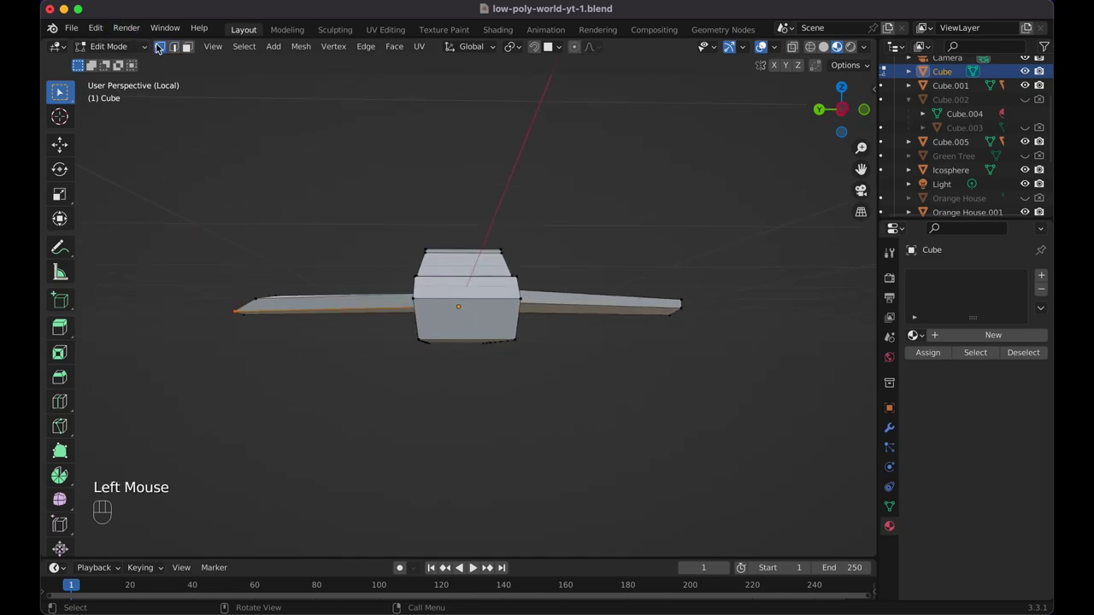
{"action": "left_click_drag", "start_coordinate": [413, 335], "coordinate": [583, 362]}
{"action": "key", "text": "s"}
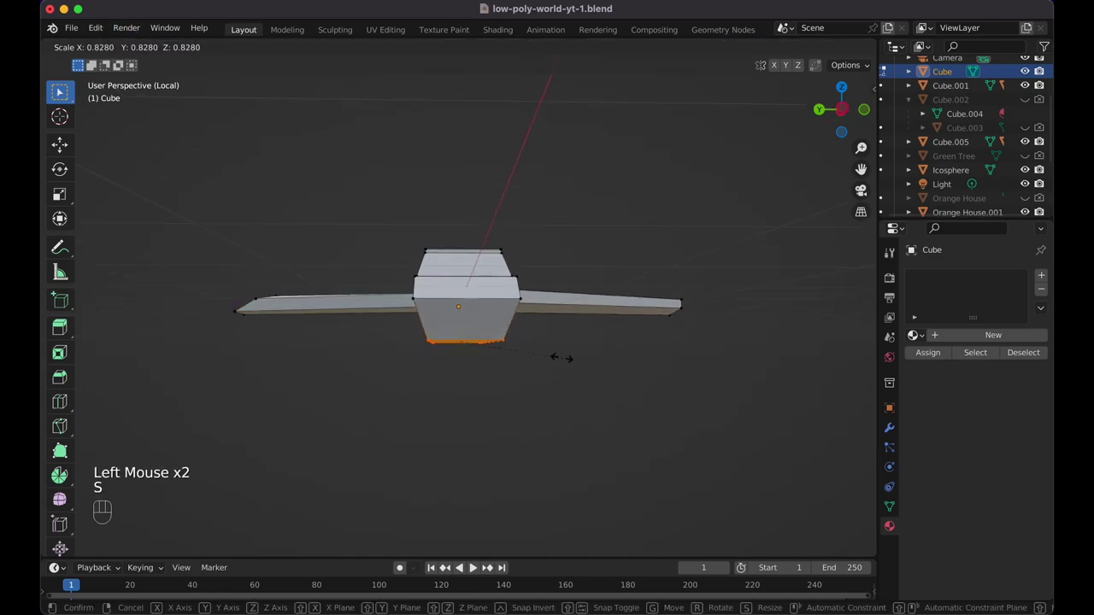
{"action": "left_click", "coordinate": [521, 353]}
{"action": "middle_click_drag", "start_coordinate": [521, 353], "coordinate": [484, 399]}
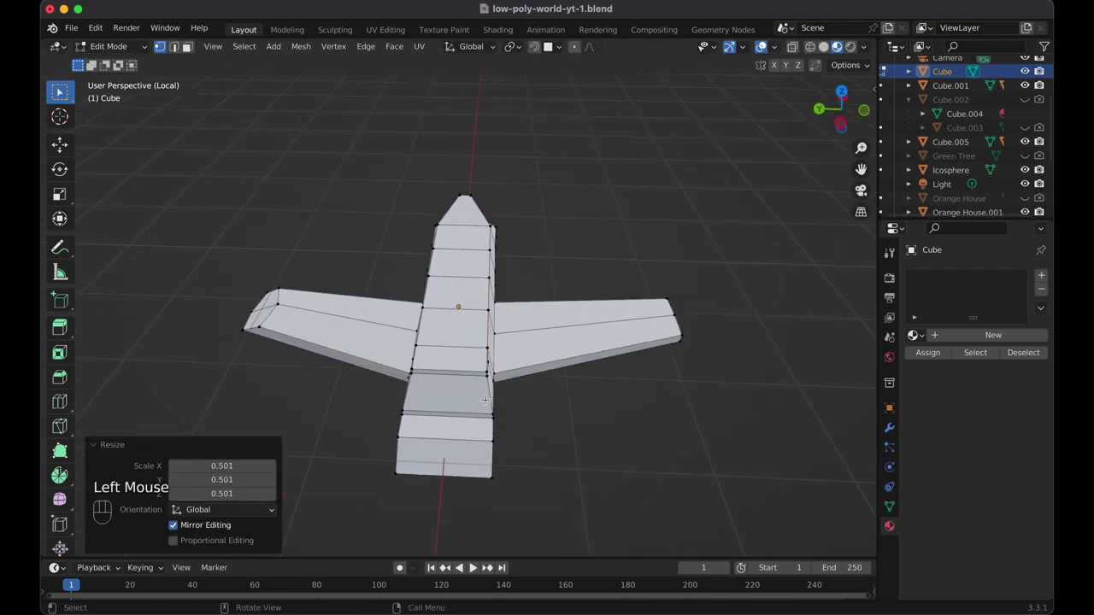
Scale the lower front edge of the airplane's nose to about 0.51 and leave Edit Mode.
{"action": "key", "text": "s"}
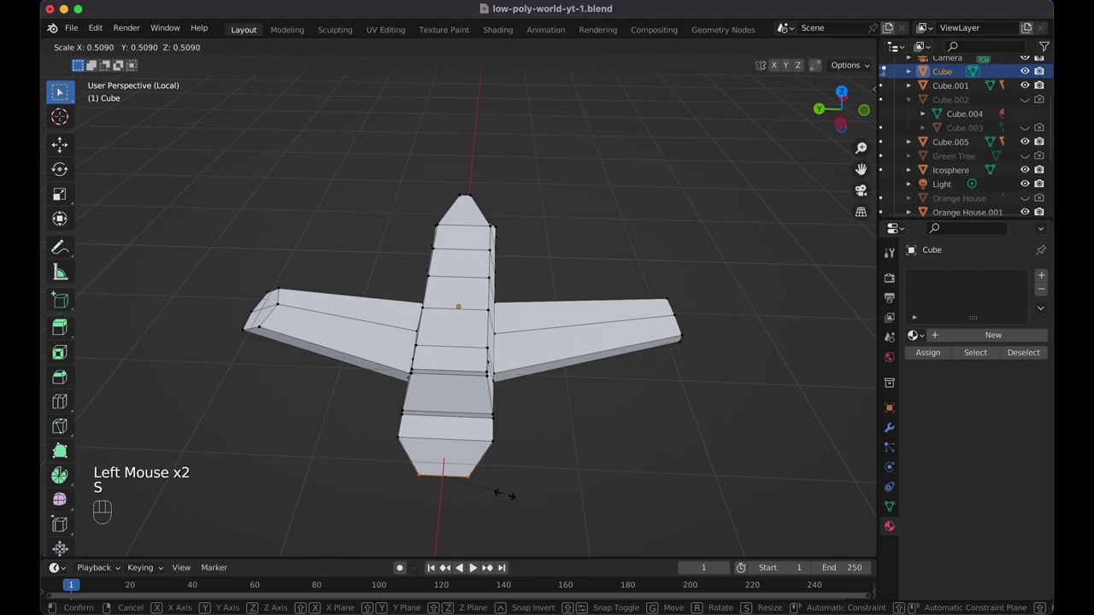
{"action": "left_click", "coordinate": [517, 495]}
{"action": "key", "text": "Tab"}
{"action": "middle_click_drag", "start_coordinate": [603, 453], "coordinate": [604, 457]}
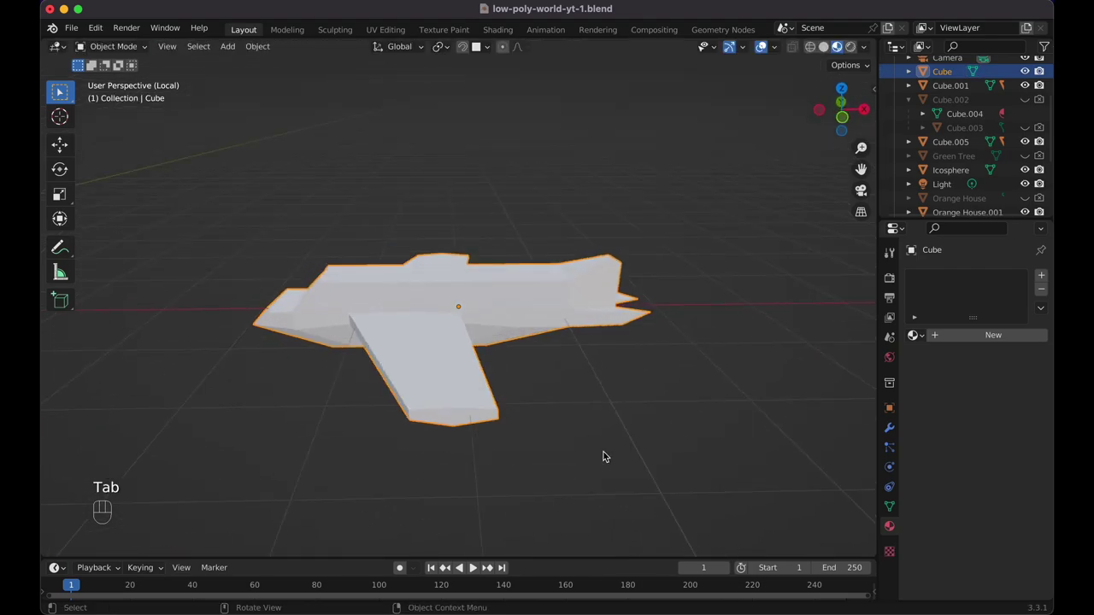
Give the airplane a new material with a pure white base color, value 1.000.
{"action": "left_click", "coordinate": [956, 335]}
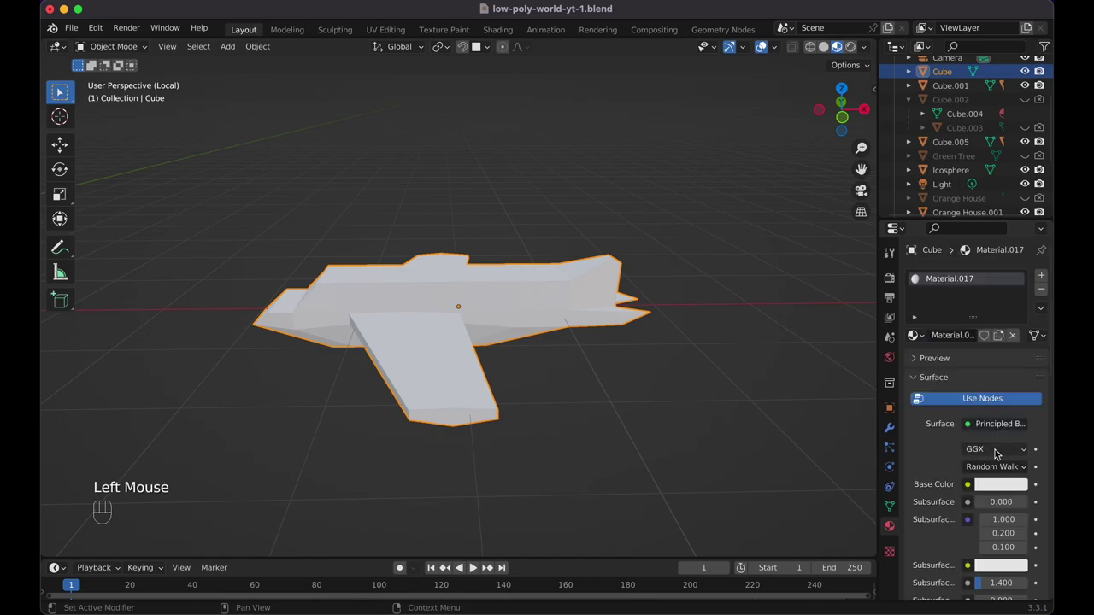
{"action": "left_click", "coordinate": [989, 484]}
{"action": "left_click_drag", "start_coordinate": [1017, 289], "coordinate": [1017, 278]}
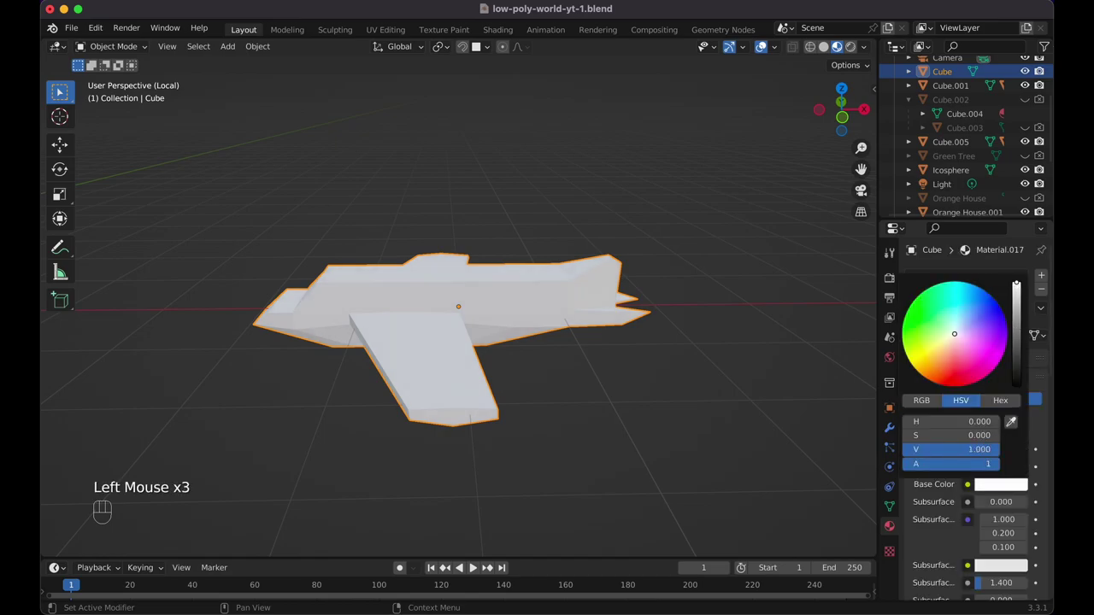
{"action": "middle_click_drag", "start_coordinate": [704, 344], "coordinate": [774, 374]}
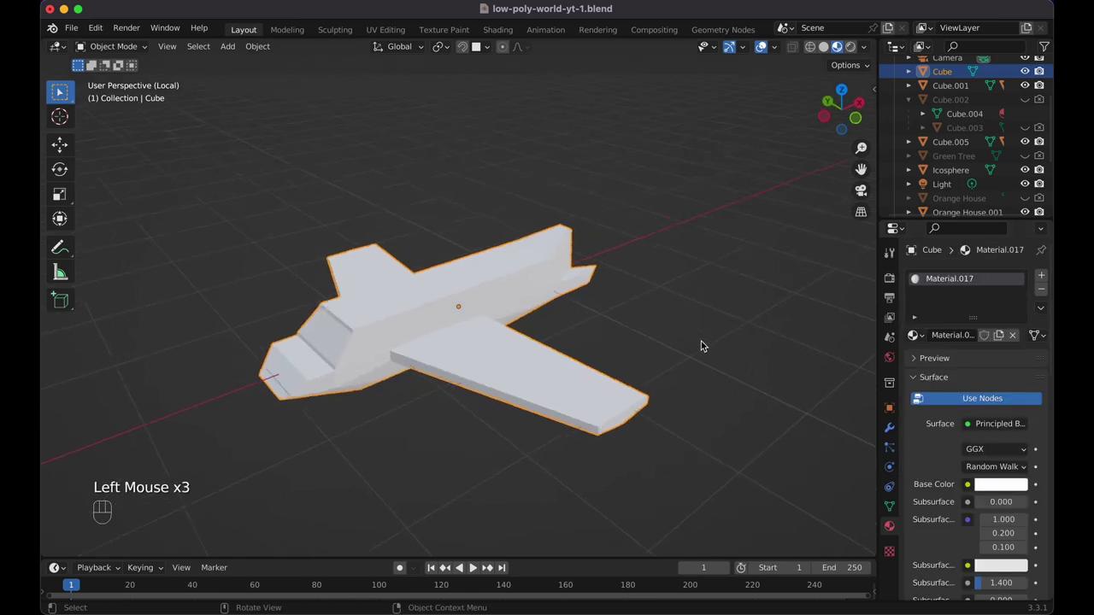
Add a second material slot and select the front and both side faces of the airplane's windshield.
{"action": "left_click", "coordinate": [1041, 279]}
{"action": "key", "text": "Tab"}
{"action": "scroll", "coordinate": [345, 302], "scroll_direction": "down", "scroll_amount": 3}
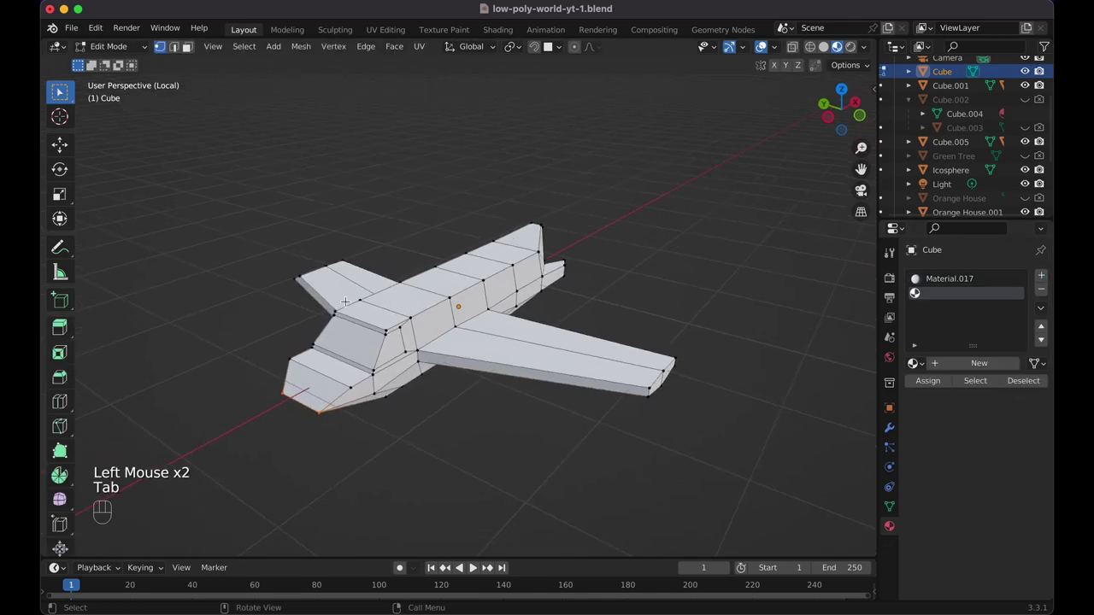
{"action": "left_click", "coordinate": [188, 46]}
{"action": "left_click", "coordinate": [382, 339]}
{"action": "left_click", "coordinate": [359, 343]}
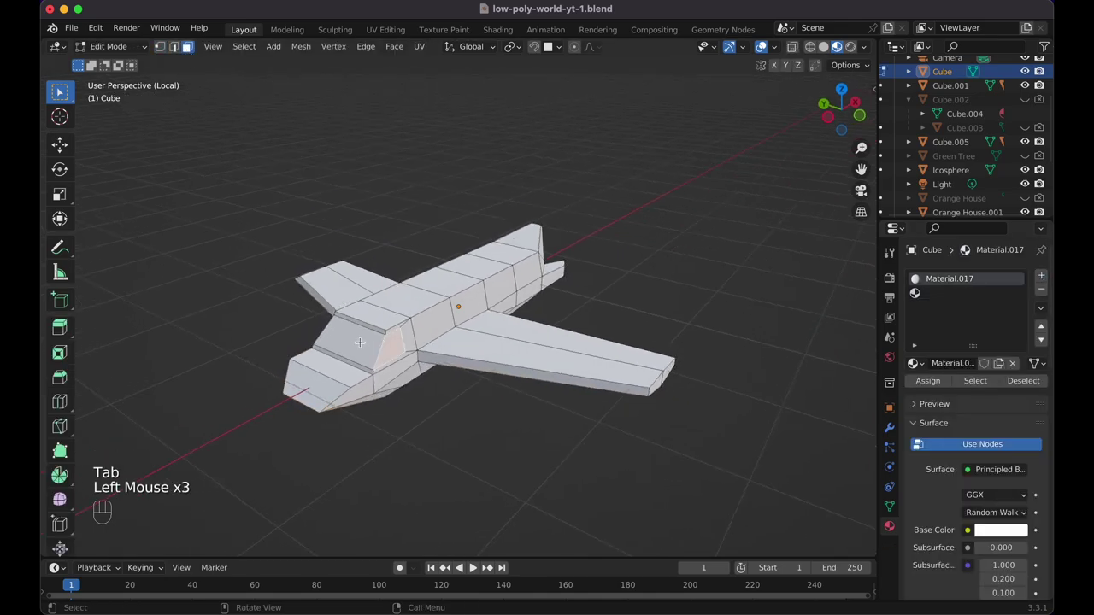
{"action": "scroll", "coordinate": [359, 342], "scroll_direction": "right", "scroll_amount": 5}
{"action": "left_click", "coordinate": [481, 365], "text": "shift"}
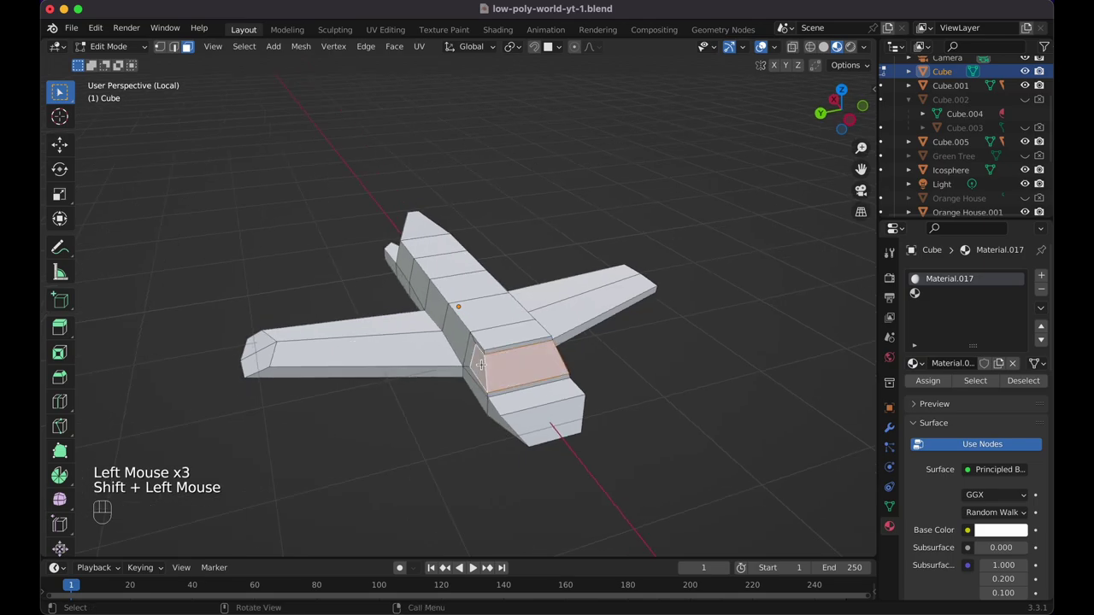
{"action": "scroll", "coordinate": [480, 365], "scroll_direction": "right", "scroll_amount": 10}
{"action": "left_click", "coordinate": [453, 336], "text": "shift"}
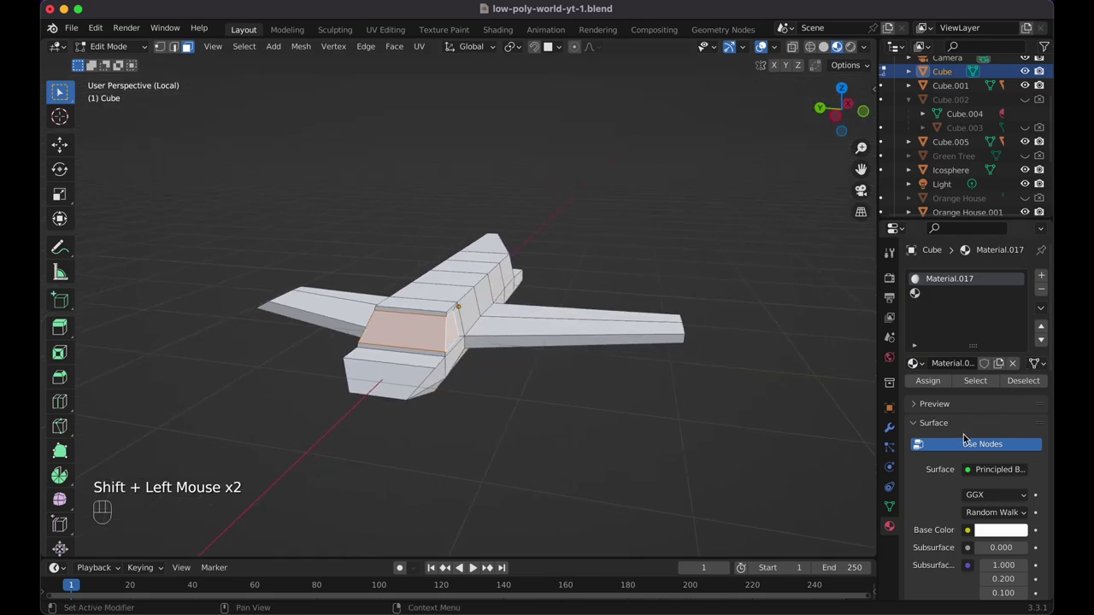
Create a cyan material in the second slot and assign it to the selected windshield faces.
{"action": "left_click", "coordinate": [949, 293]}
{"action": "left_click", "coordinate": [959, 364]}
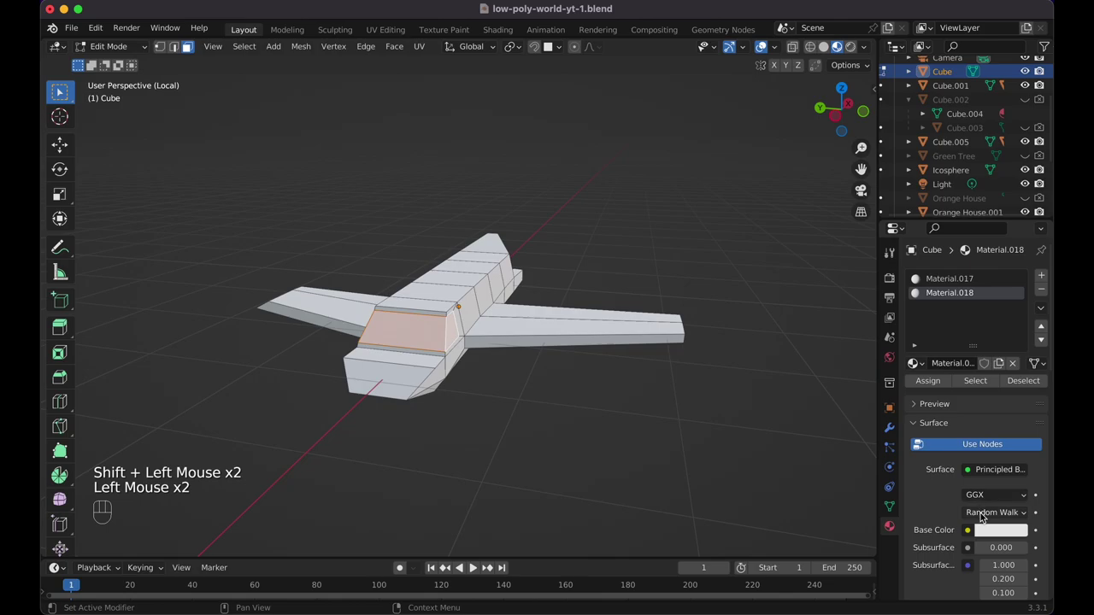
{"action": "left_click", "coordinate": [983, 530]}
{"action": "left_click", "coordinate": [958, 332]}
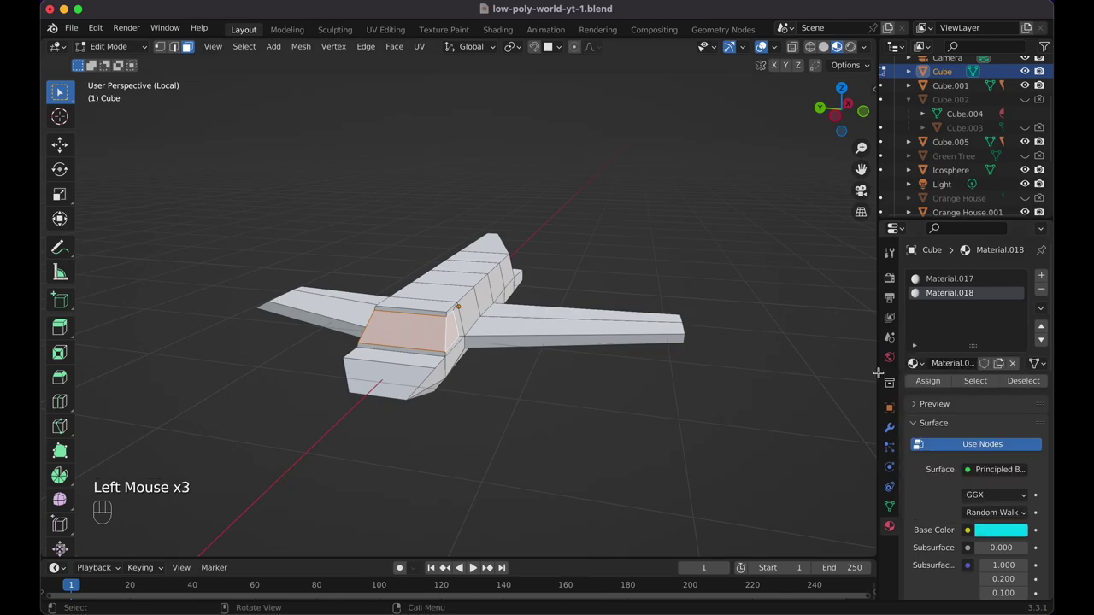
{"action": "left_click", "coordinate": [939, 385]}
Select the faces of the upright tail fin by growing the selection from the fin's top face.
{"action": "scroll", "coordinate": [623, 264], "scroll_direction": "right", "scroll_amount": 10}
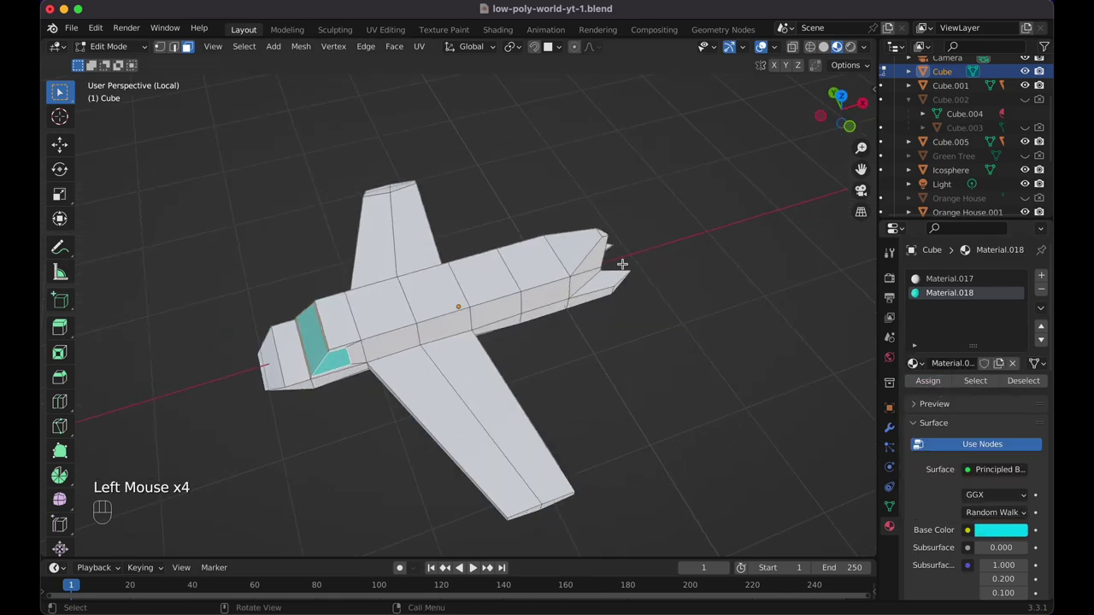
{"action": "scroll", "coordinate": [623, 264], "scroll_direction": "up", "scroll_amount": 10}
{"action": "left_click", "coordinate": [610, 302]}
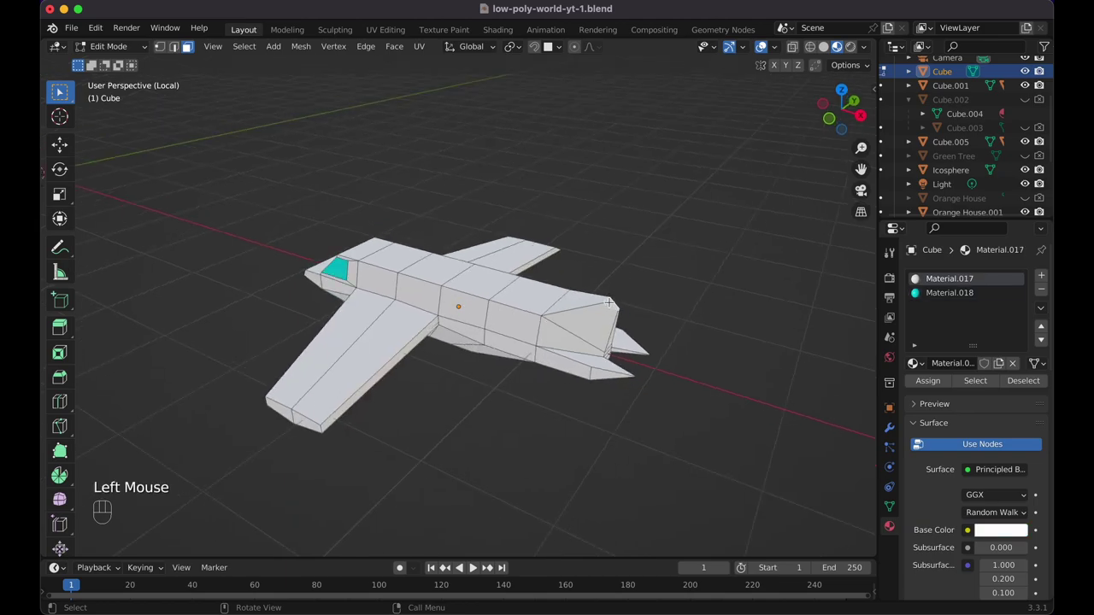
{"action": "key", "text": "super+KP_Add"}
{"action": "scroll", "coordinate": [609, 302], "scroll_direction": "right", "scroll_amount": 10}
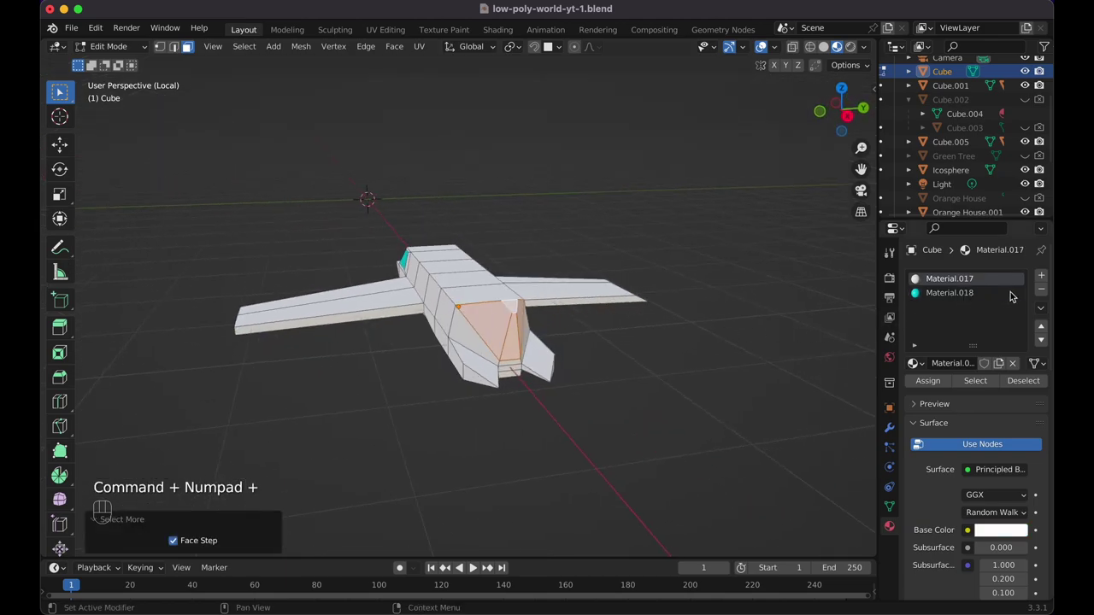
Add a third material slot with a red material (hue 0, saturation 1.000, value 0.800) and assign it to the upright tail fin.
{"action": "left_click", "coordinate": [1041, 278]}
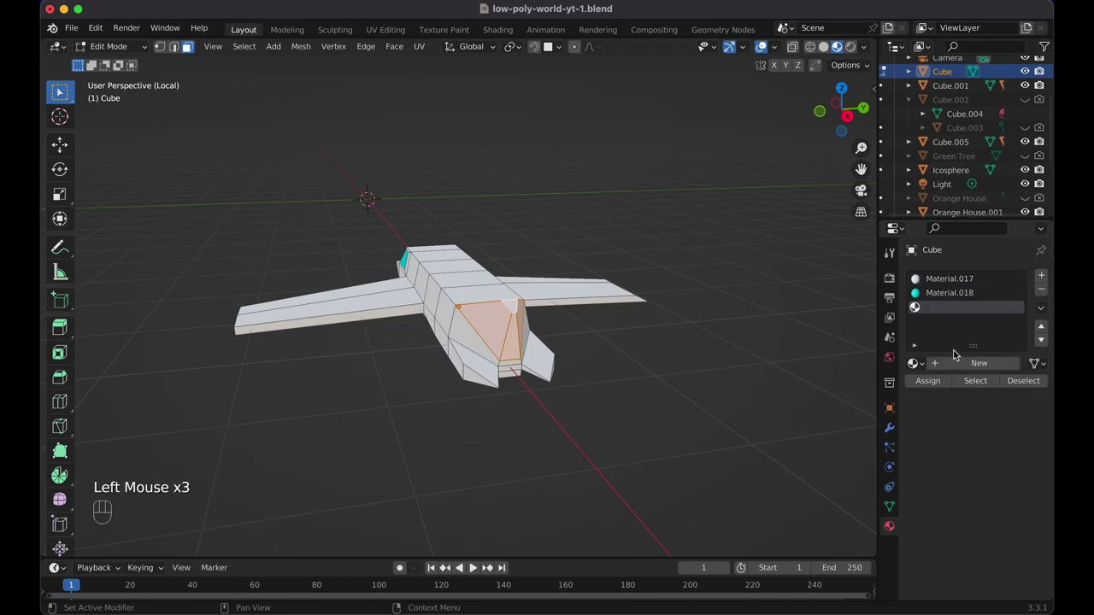
{"action": "left_click", "coordinate": [952, 365]}
{"action": "left_click", "coordinate": [985, 531]}
{"action": "left_click_drag", "start_coordinate": [947, 398], "coordinate": [955, 438]}
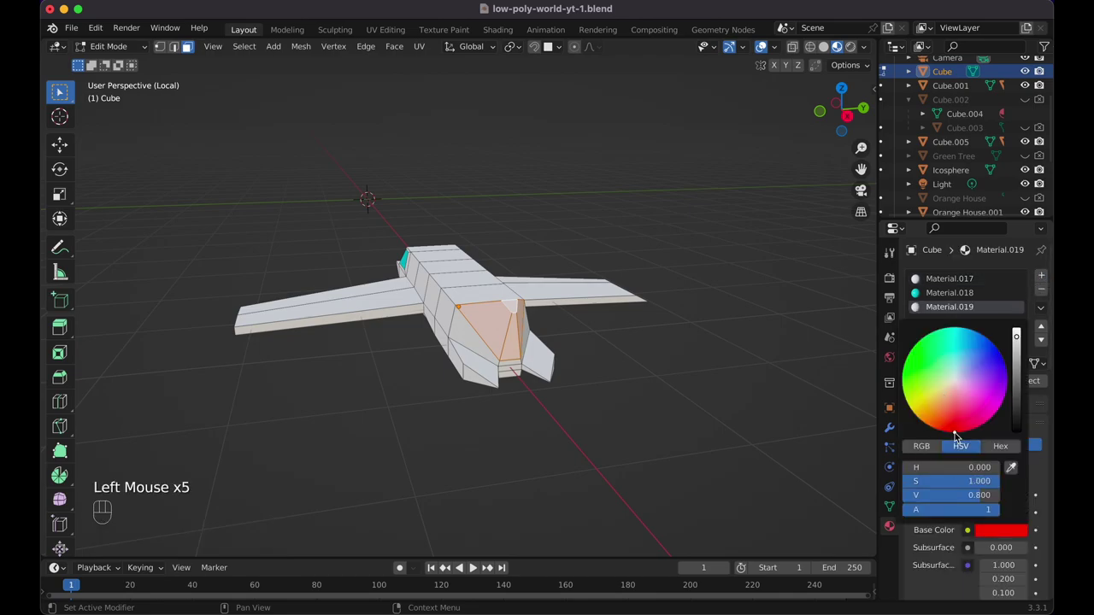
{"action": "left_click", "coordinate": [923, 381]}
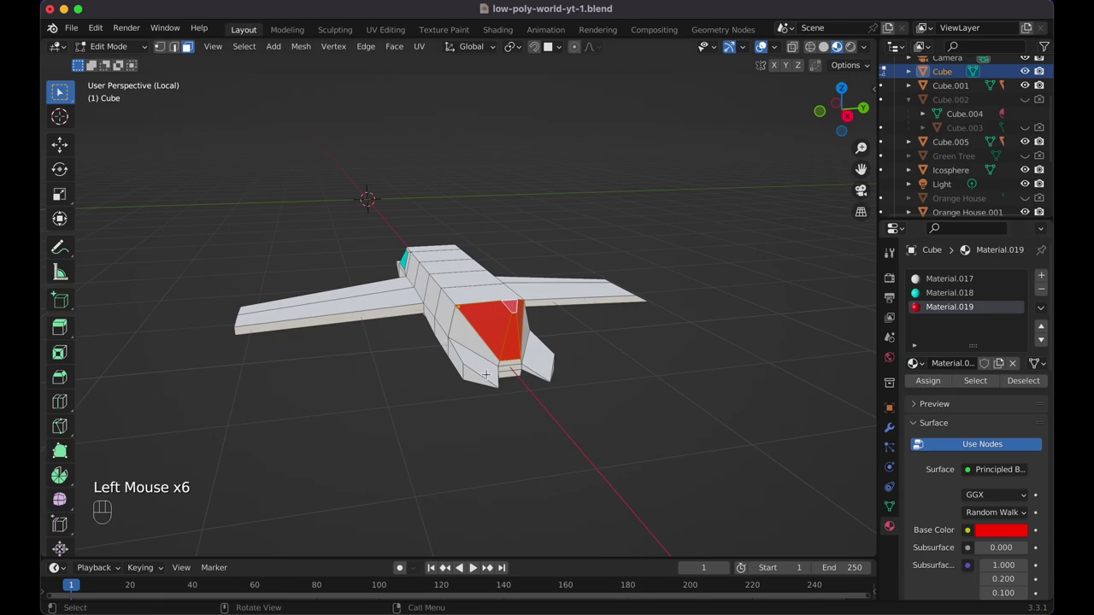
Select all faces of one horizontal tail fin by growing the selection from its rear face.
{"action": "left_click", "coordinate": [475, 376]}
{"action": "key", "text": "super+KP_Add"}
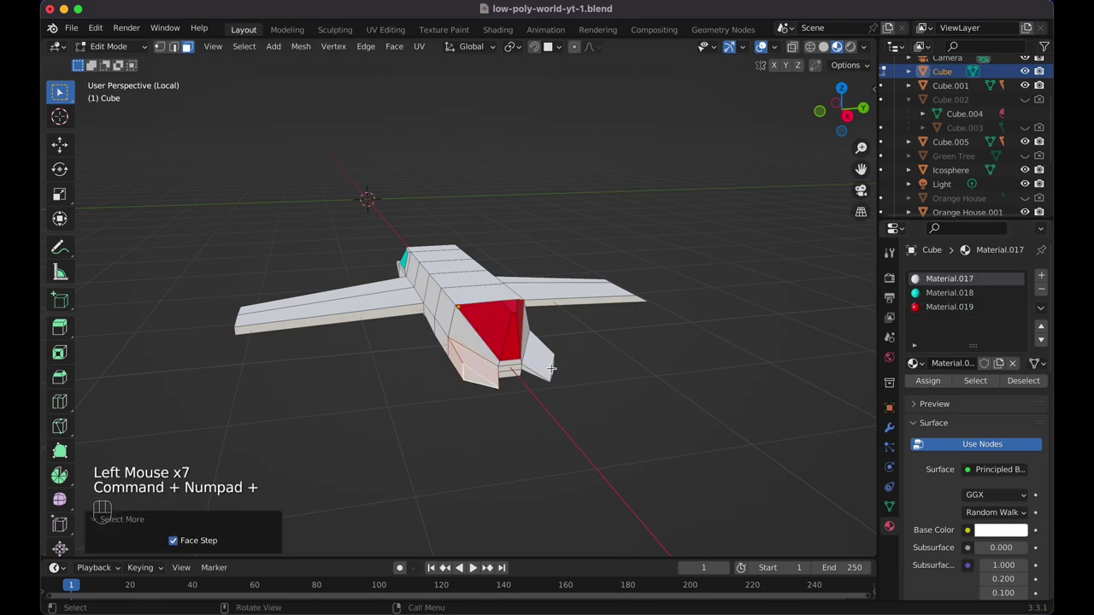
{"action": "middle_click_drag", "start_coordinate": [552, 369], "coordinate": [534, 353]}
{"action": "left_click", "coordinate": [475, 360], "text": "shift"}
{"action": "key", "text": "super+KP_Add"}
{"action": "key", "text": "super+z"}
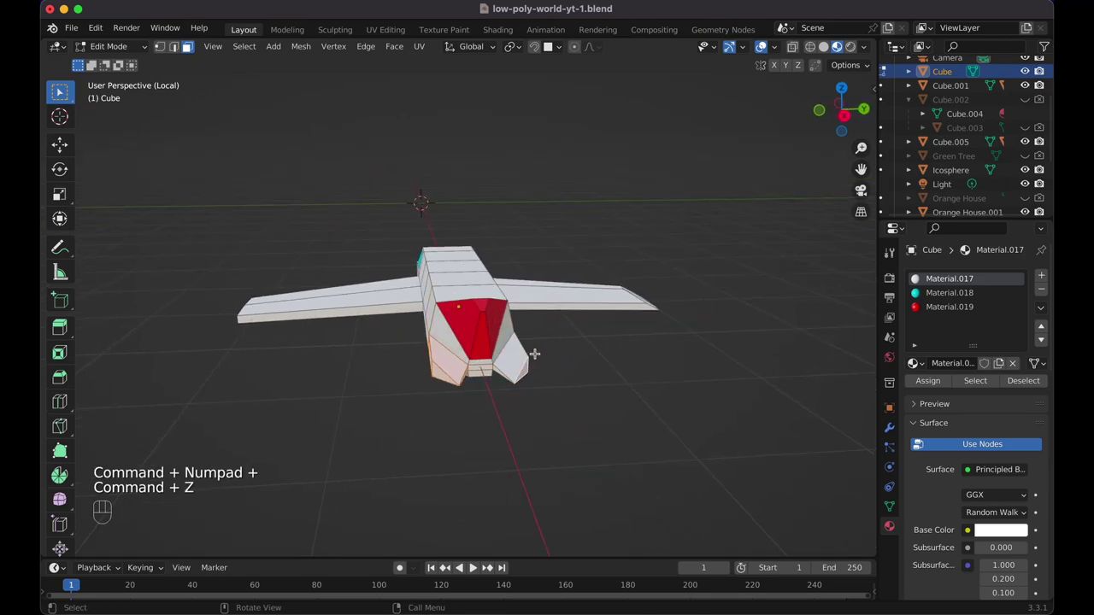
Add the upper, lower and side faces of the opposite horizontal tail fin to the selection.
{"action": "scroll", "coordinate": [535, 353], "scroll_direction": "up", "scroll_amount": 3}
{"action": "scroll", "coordinate": [534, 353], "scroll_direction": "down", "scroll_amount": 10}
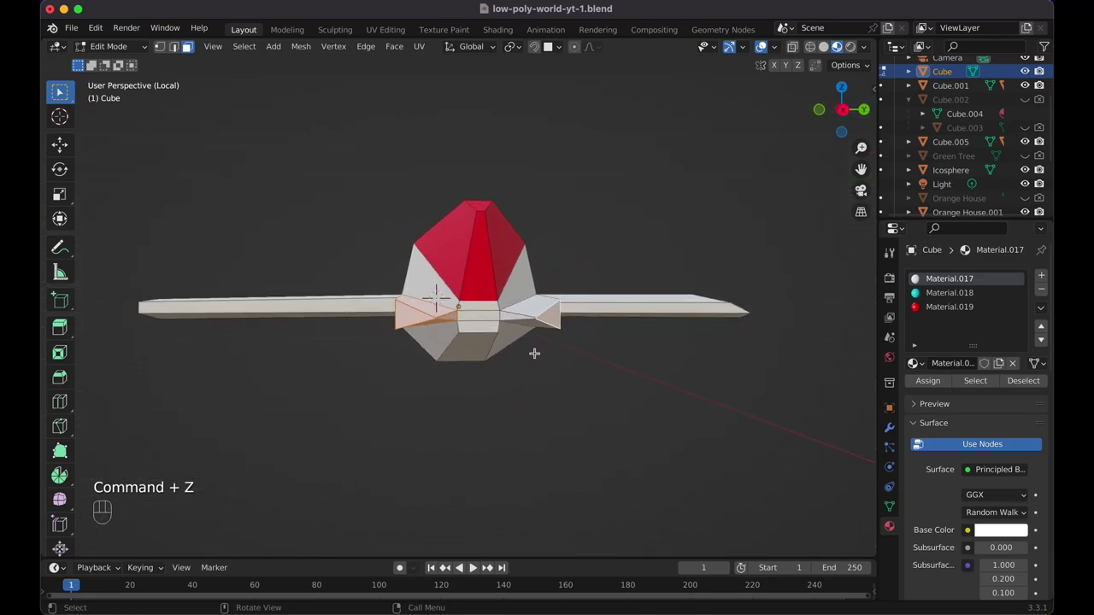
{"action": "middle_click_drag", "start_coordinate": [534, 353], "coordinate": [530, 342]}
{"action": "left_click", "coordinate": [534, 344], "text": "shift"}
{"action": "left_click", "coordinate": [535, 342], "text": "shift"}
{"action": "left_click", "coordinate": [339, 277], "text": "shift"}
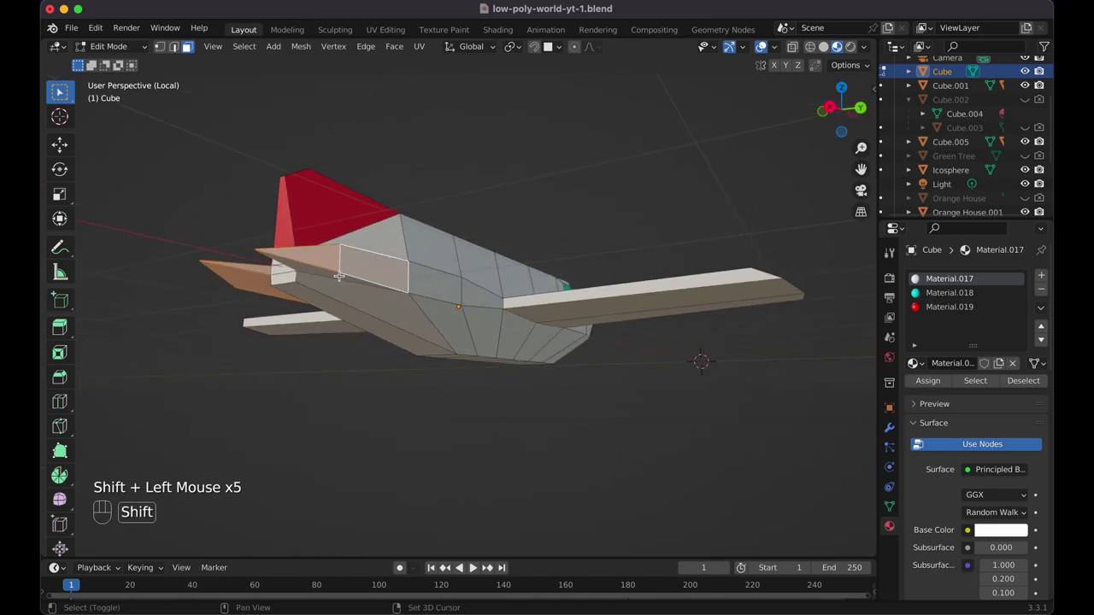
{"action": "left_click", "coordinate": [339, 276], "text": "shift"}
{"action": "middle_click_drag", "start_coordinate": [339, 276], "coordinate": [330, 273]}
Assign the red material to both horizontal tail fins and return to Object Mode.
{"action": "left_click", "coordinate": [936, 307]}
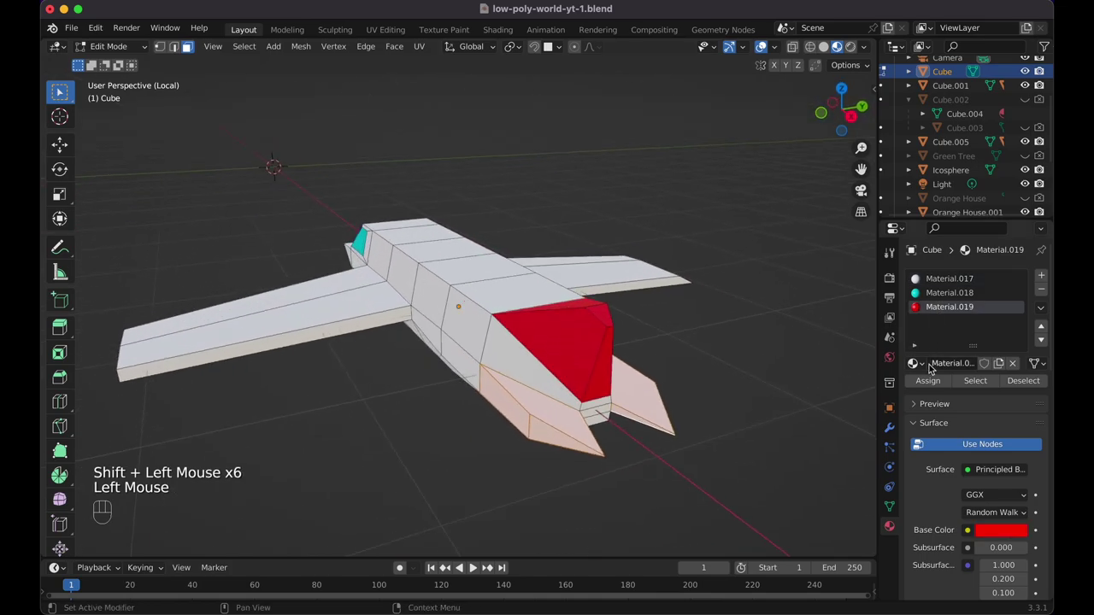
{"action": "left_click", "coordinate": [927, 381]}
{"action": "key", "text": "Tab"}
{"action": "scroll", "coordinate": [733, 330], "scroll_direction": "left", "scroll_amount": 5}
{"action": "scroll", "coordinate": [732, 330], "scroll_direction": "down", "scroll_amount": 3}
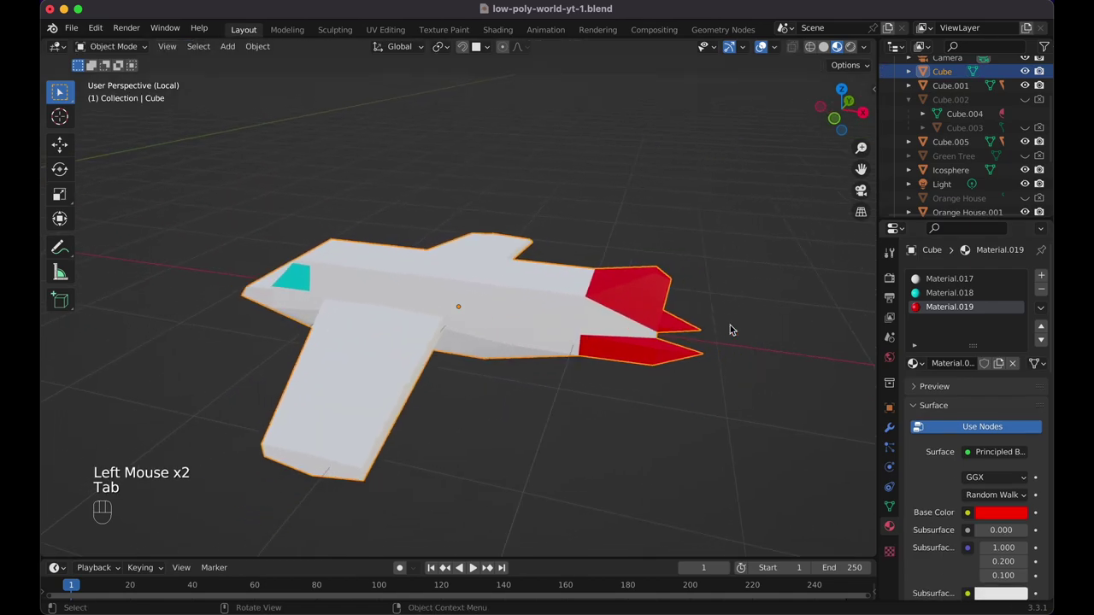
Leave local view to show the whole scene and scale the airplane to about 0.454.
{"action": "scroll", "coordinate": [732, 330], "scroll_direction": "down", "scroll_amount": 5}
{"action": "scroll", "coordinate": [733, 330], "scroll_direction": "up", "scroll_amount": 4}
{"action": "key", "text": "slash"}
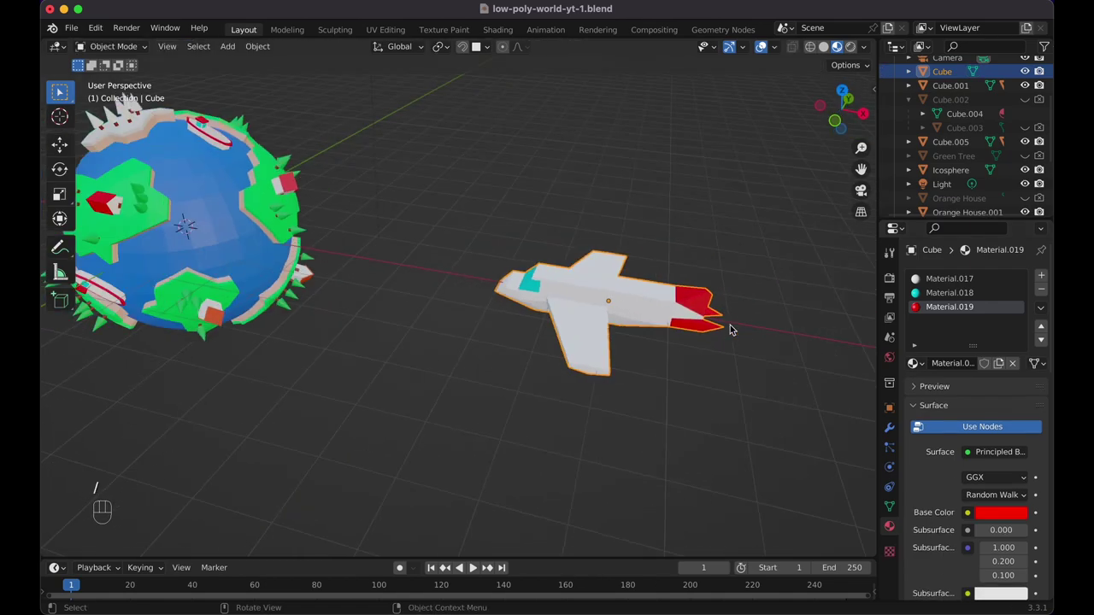
{"action": "key", "text": "s"}
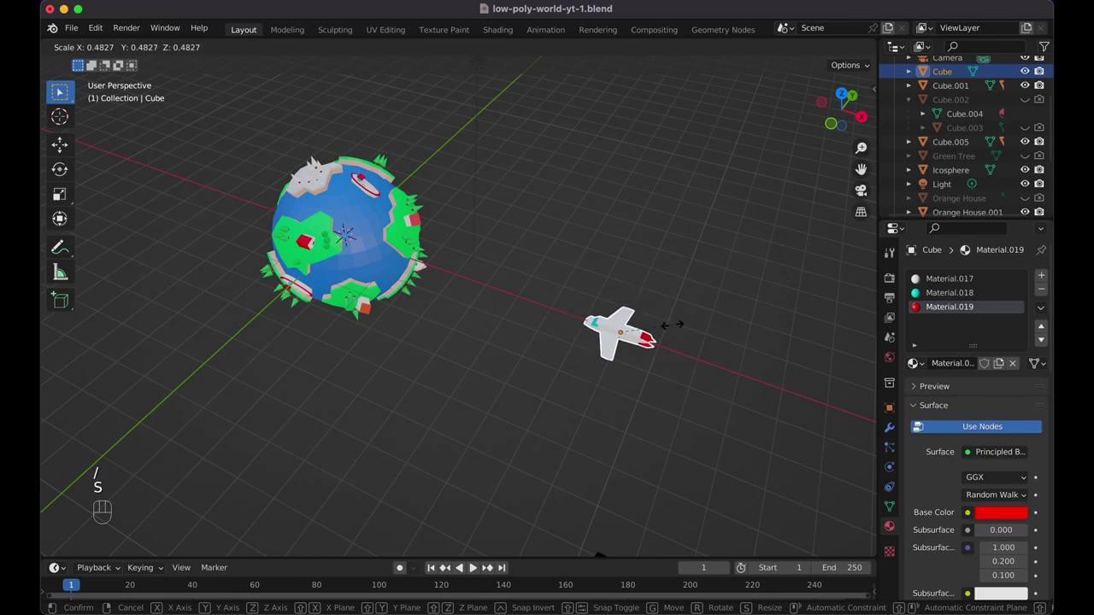
{"action": "left_click", "coordinate": [669, 322]}
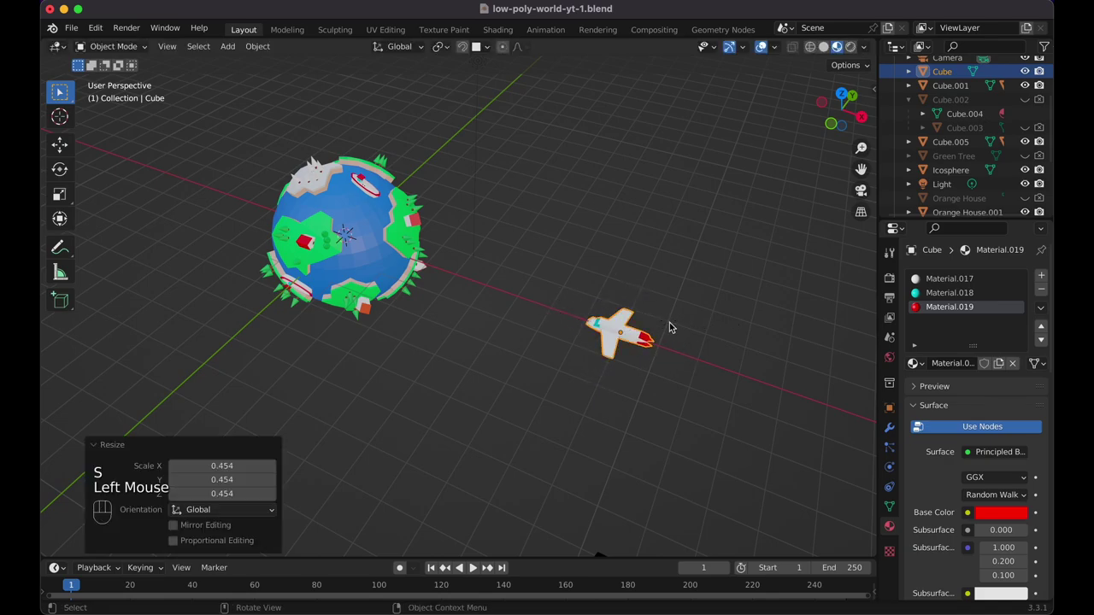
{"action": "left_click", "coordinate": [669, 322]}
{"action": "scroll", "coordinate": [670, 322], "scroll_direction": "up", "scroll_amount": 5}
{"action": "scroll", "coordinate": [669, 322], "scroll_direction": "up", "scroll_amount": 3}
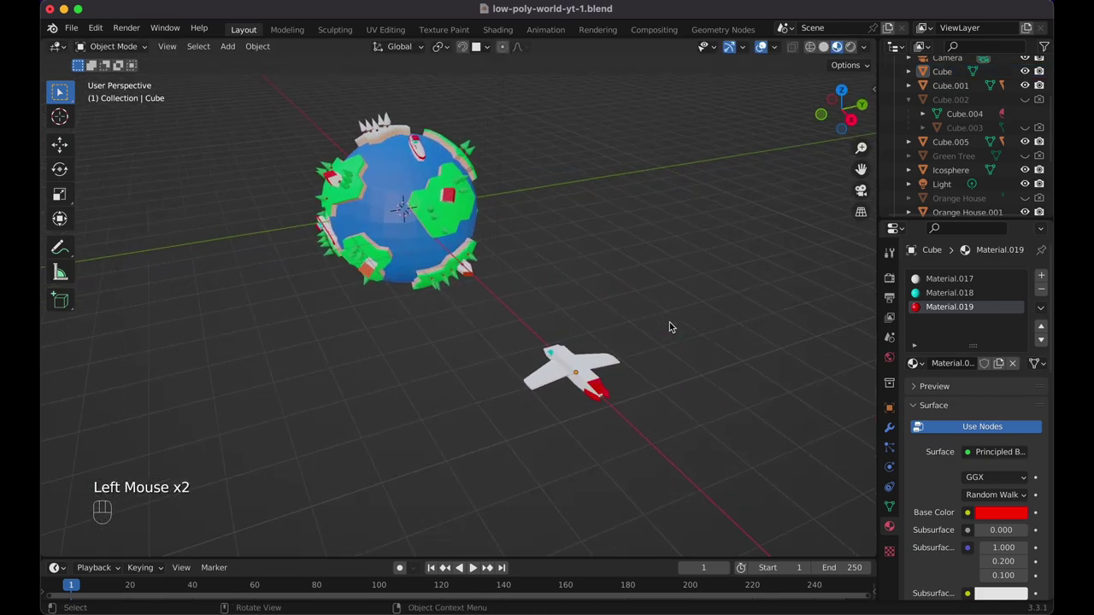
{"action": "scroll", "coordinate": [669, 322], "scroll_direction": "right", "scroll_amount": 5}
{"action": "scroll", "coordinate": [670, 322], "scroll_direction": "up", "scroll_amount": 3}
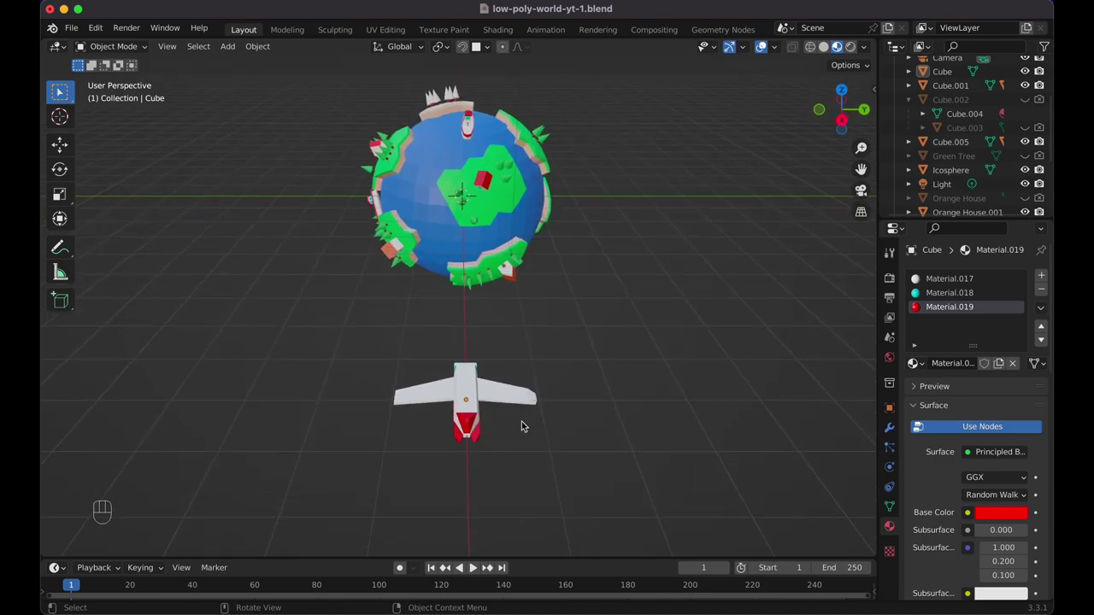
{"action": "scroll", "coordinate": [507, 435], "scroll_direction": "left", "scroll_amount": 10}
{"action": "scroll", "coordinate": [507, 435], "scroll_direction": "left", "scroll_amount": 2}
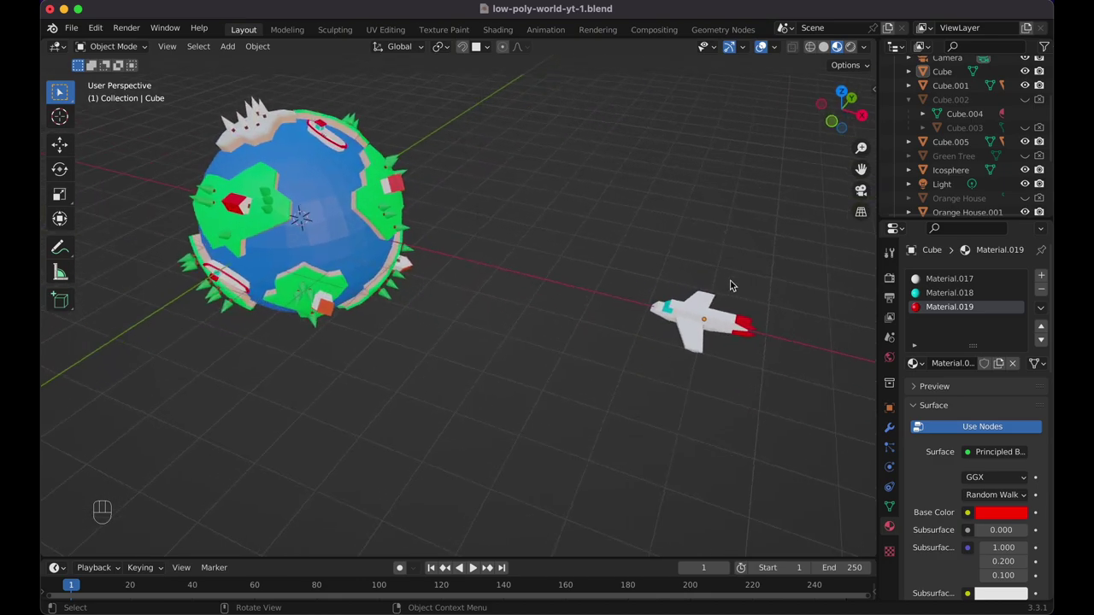
Rename the airplane object as Plane in the scene collection.
{"action": "left_click", "coordinate": [702, 301]}
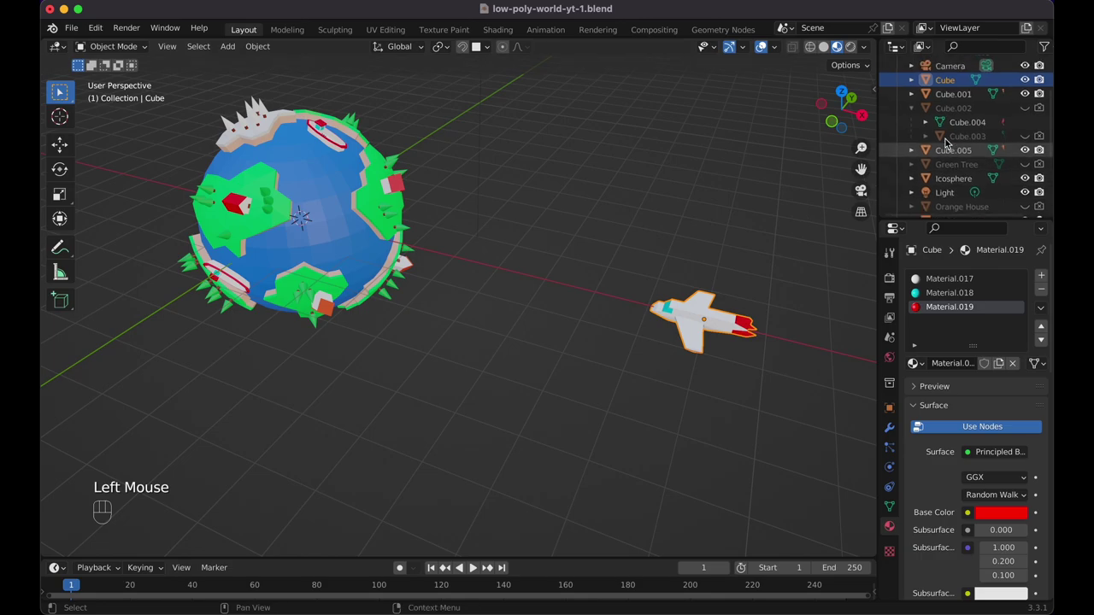
{"action": "scroll", "coordinate": [945, 138], "scroll_direction": "up", "scroll_amount": 4}
{"action": "double_click", "coordinate": [945, 112]}
{"action": "type", "text": "Pl"}
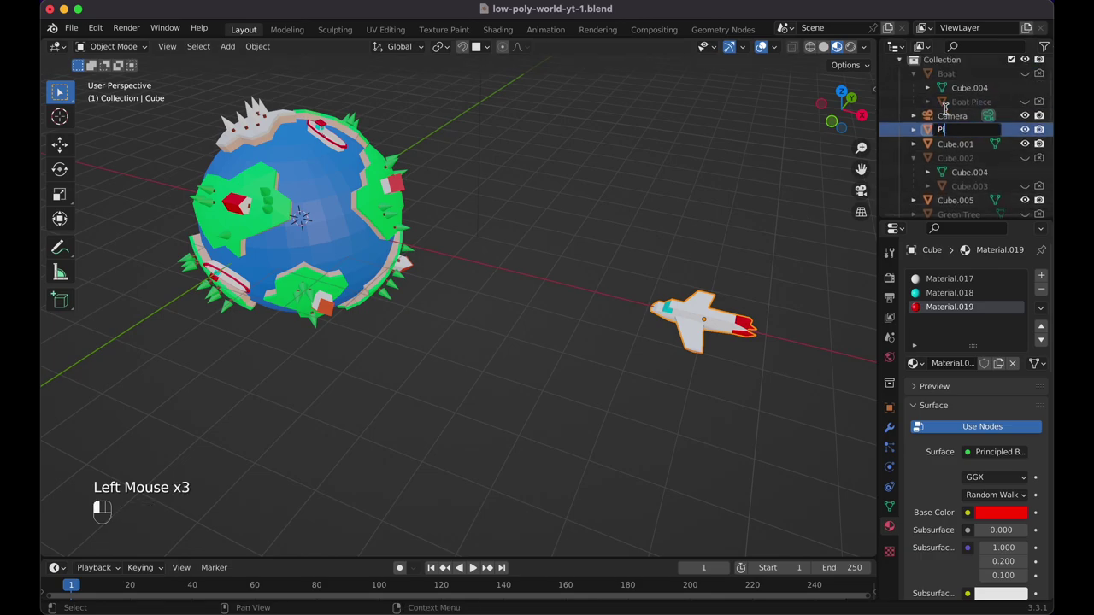
{"action": "type", "text": "ane"}
{"action": "key", "text": "Return"}
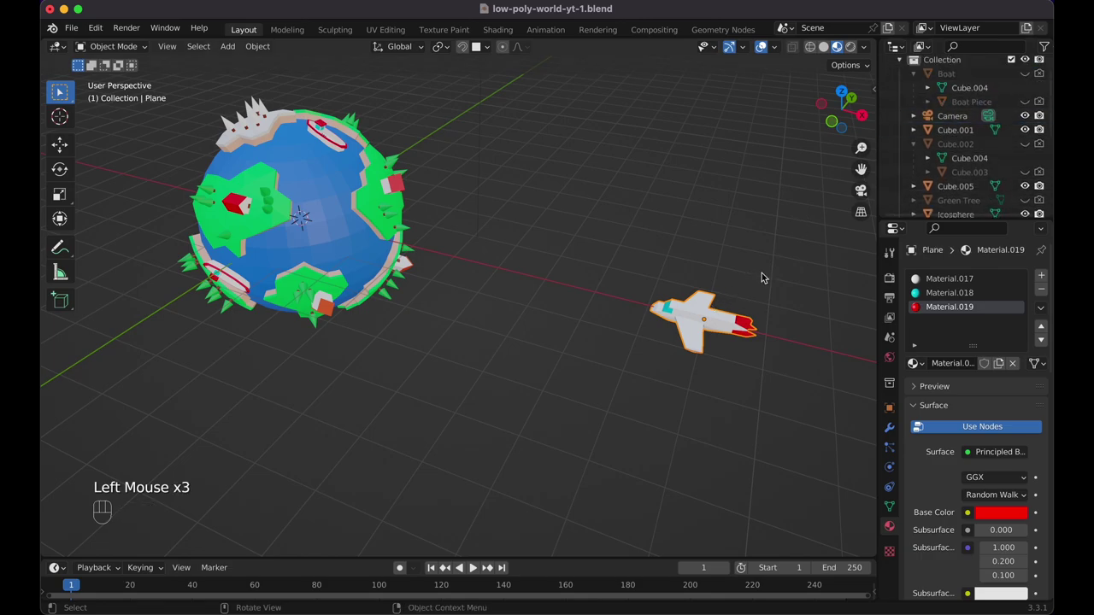
Create a linked duplicate of the airplane in the camera view and place it over the planet's upper-left area.
{"action": "key", "text": "KP_0"}
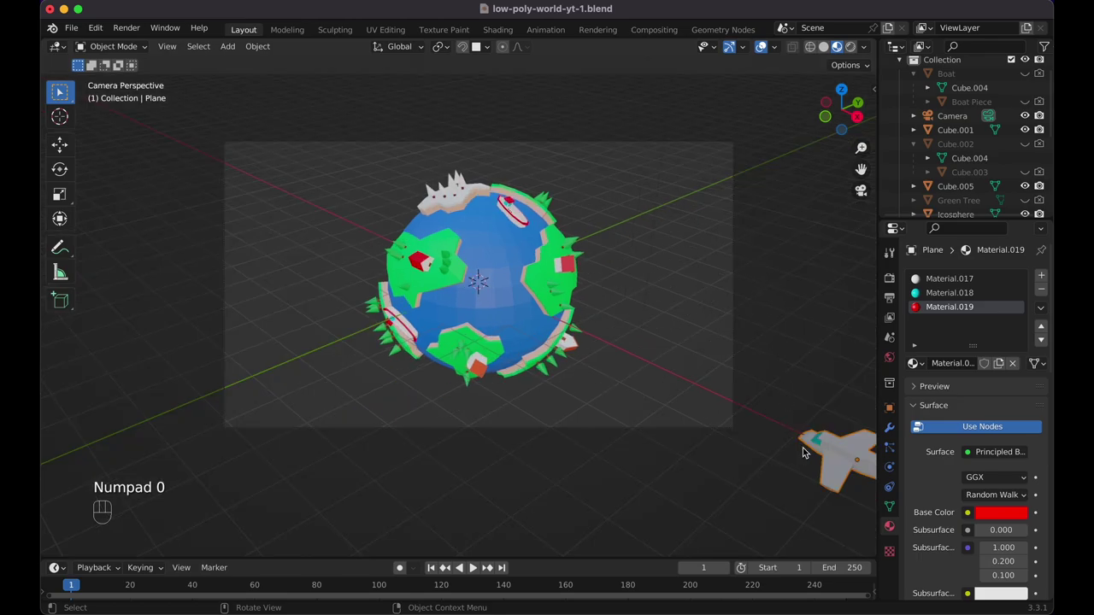
{"action": "key", "text": "alt+d"}
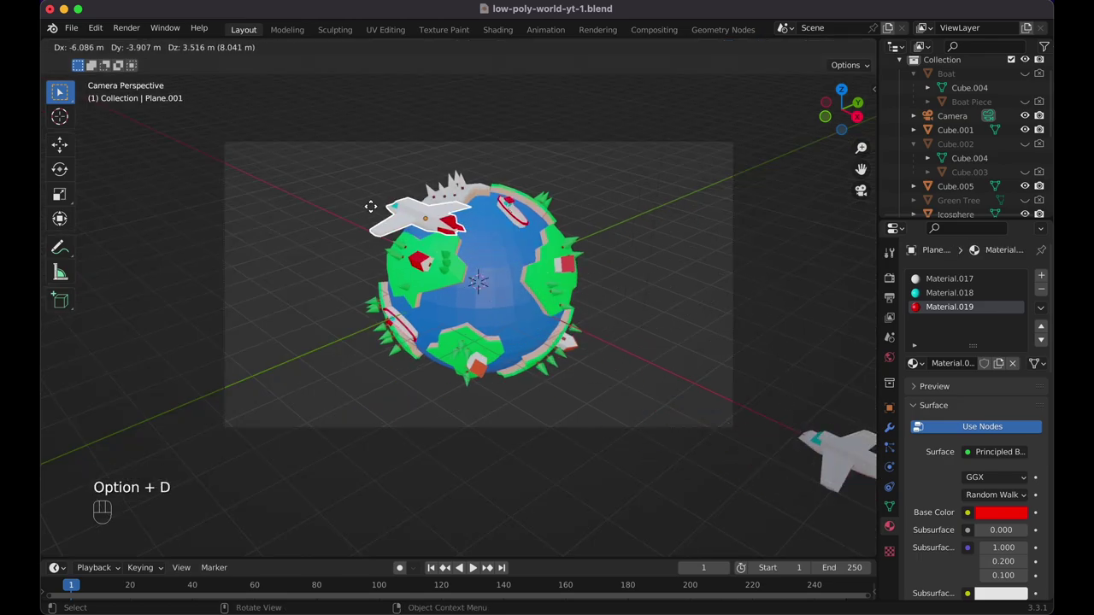
{"action": "left_click", "coordinate": [348, 224]}
Rotate the airplane copy freely so its nose points upward and scale it to about 0.474.
{"action": "key", "text": "r"}
{"action": "key", "text": "r"}
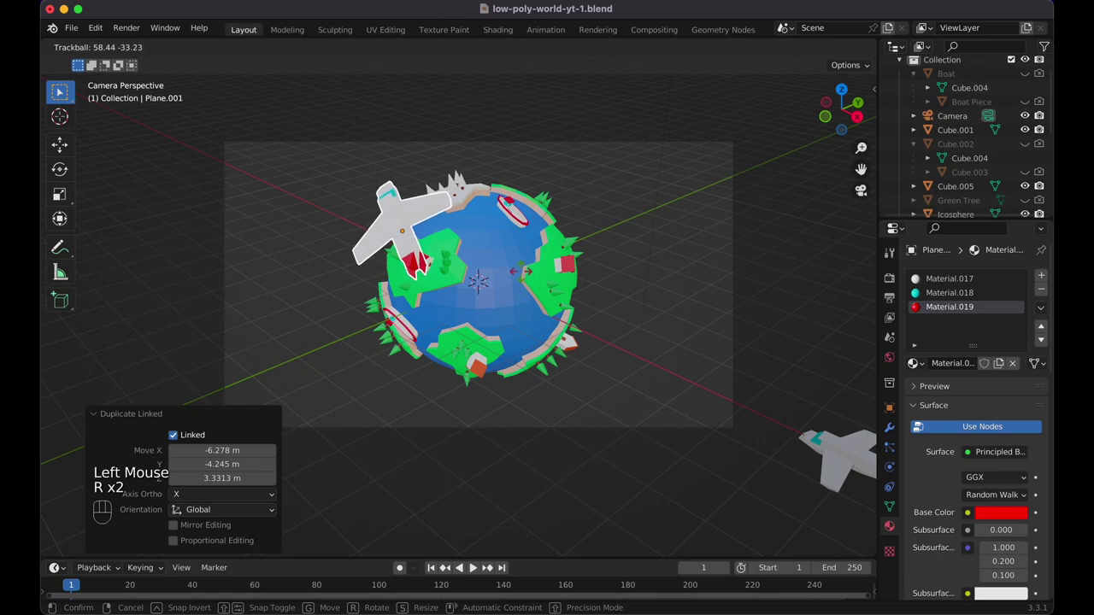
{"action": "left_click", "coordinate": [524, 272]}
{"action": "key", "text": "s"}
{"action": "left_click", "coordinate": [477, 251]}
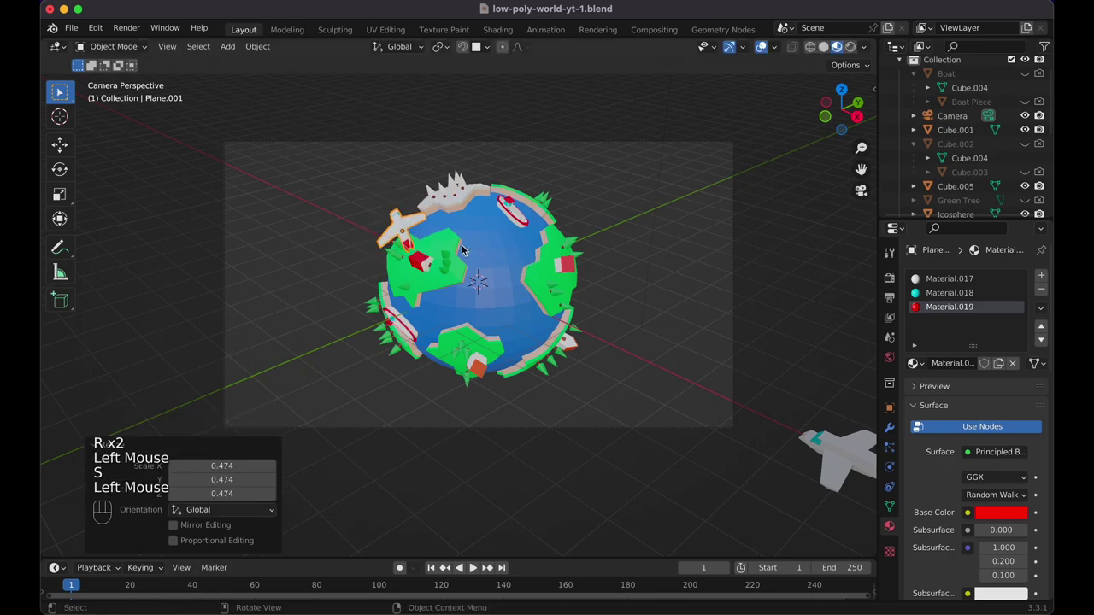
Move the airplane copy over the middle of the planet and scale it up by about 1.37.
{"action": "key", "text": "g"}
{"action": "left_click", "coordinate": [566, 263]}
{"action": "key", "text": "s"}
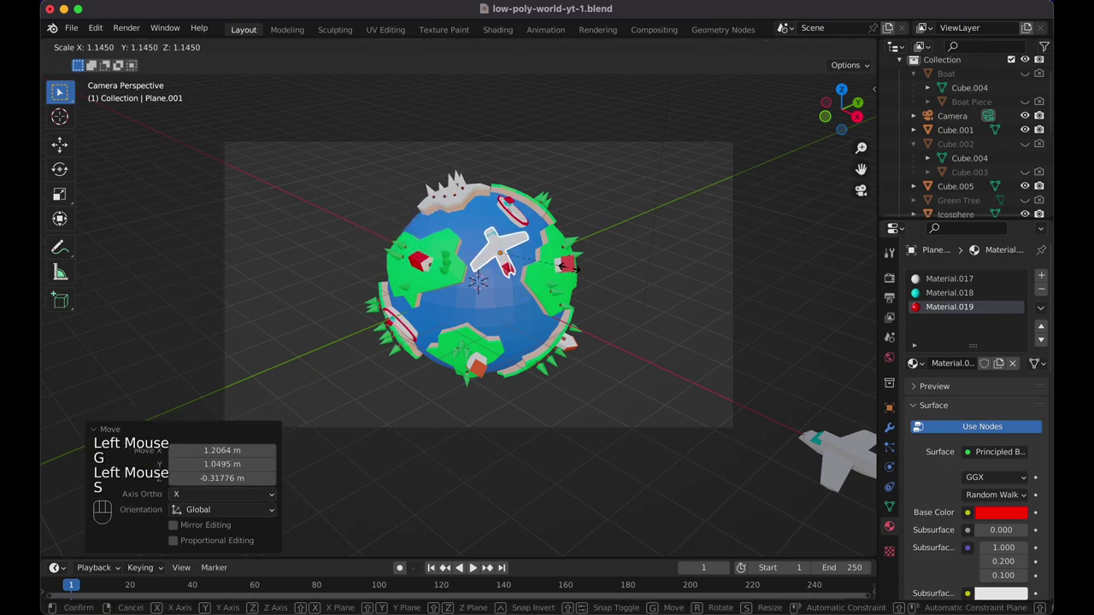
{"action": "left_click", "coordinate": [583, 271]}
Enlarge the airplane copy slightly while viewing the scene from the front.
{"action": "key", "text": "KP_0"}
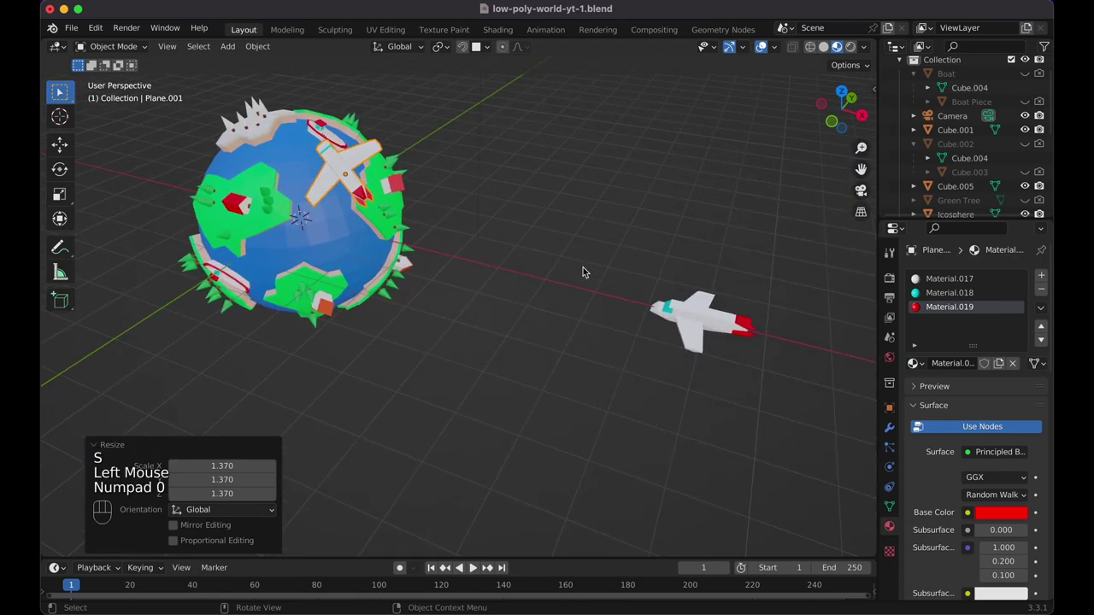
{"action": "key", "text": "grave"}
{"action": "left_click", "coordinate": [583, 270]}
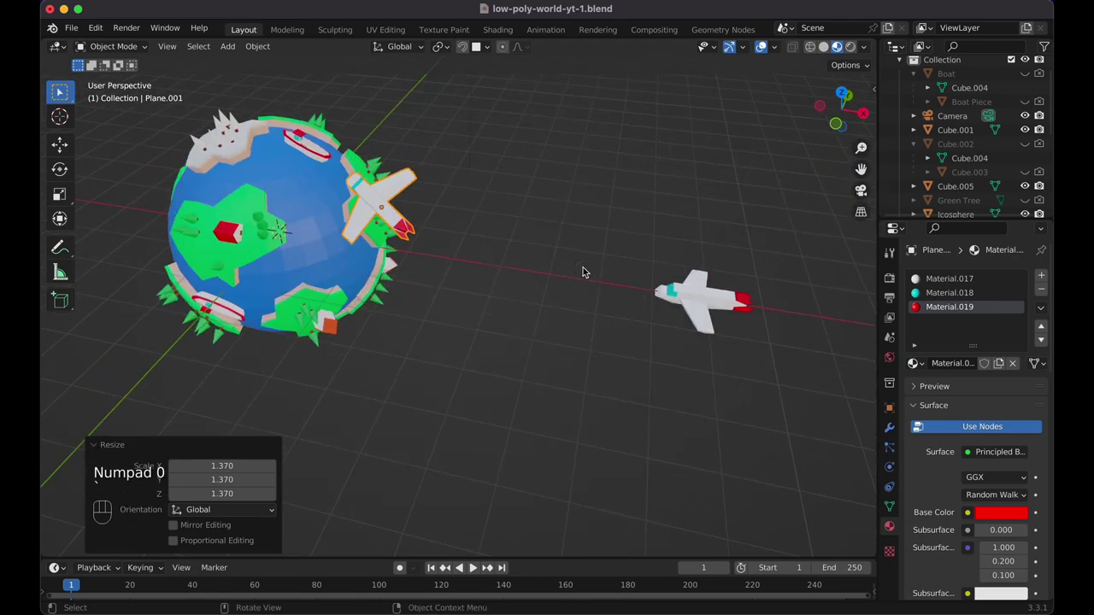
{"action": "key", "text": "KP_1"}
{"action": "key", "text": "s"}
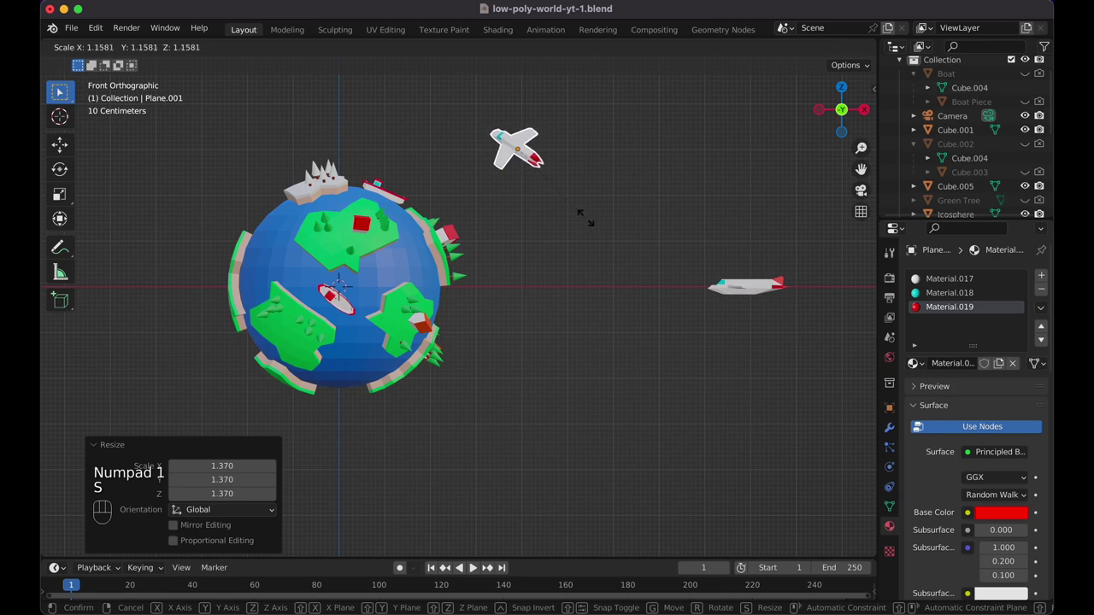
{"action": "left_click", "coordinate": [596, 222]}
Tilt the airplane copy freely by about -29.8° and 26.4°, and move it closer to the planet's upper-right side.
{"action": "key", "text": "r"}
{"action": "key", "text": "r"}
{"action": "left_click", "coordinate": [609, 209]}
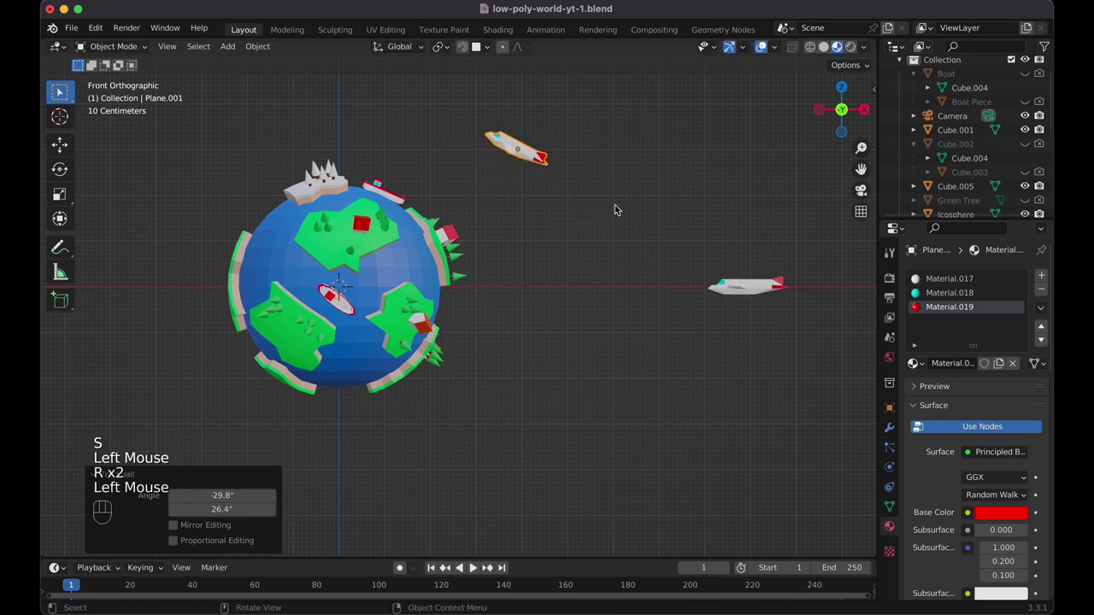
{"action": "key", "text": "g"}
{"action": "left_click", "coordinate": [549, 219]}
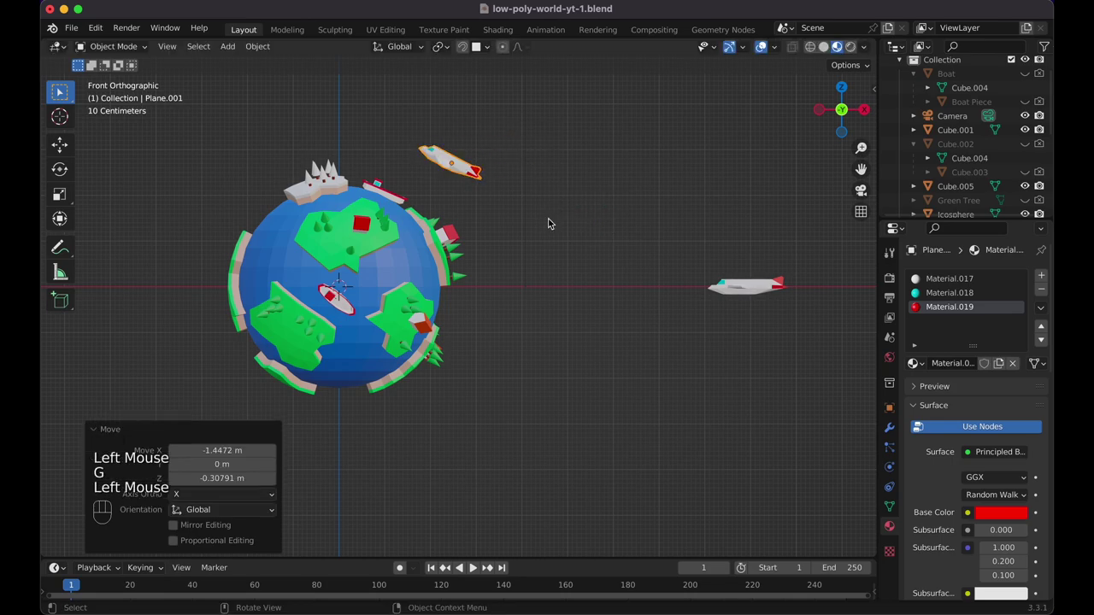
{"action": "key", "text": "r"}
{"action": "key", "text": "r"}
{"action": "key", "text": "Escape"}
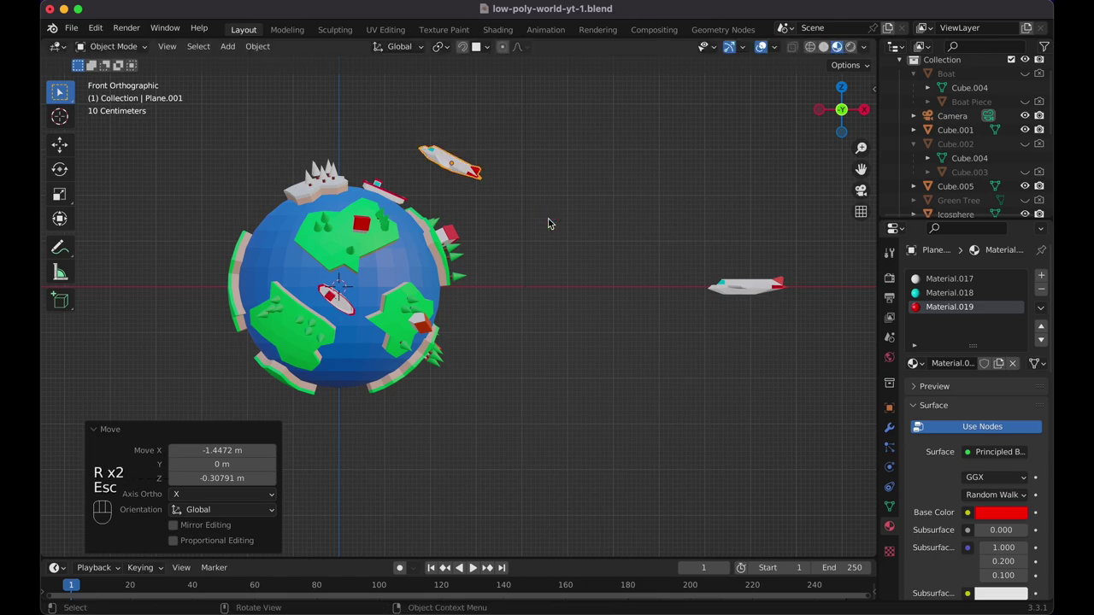
Rotate the airplane copy by about 140° around its local Z axis.
{"action": "key", "text": "r"}
{"action": "key", "text": "z"}
{"action": "key", "text": "z"}
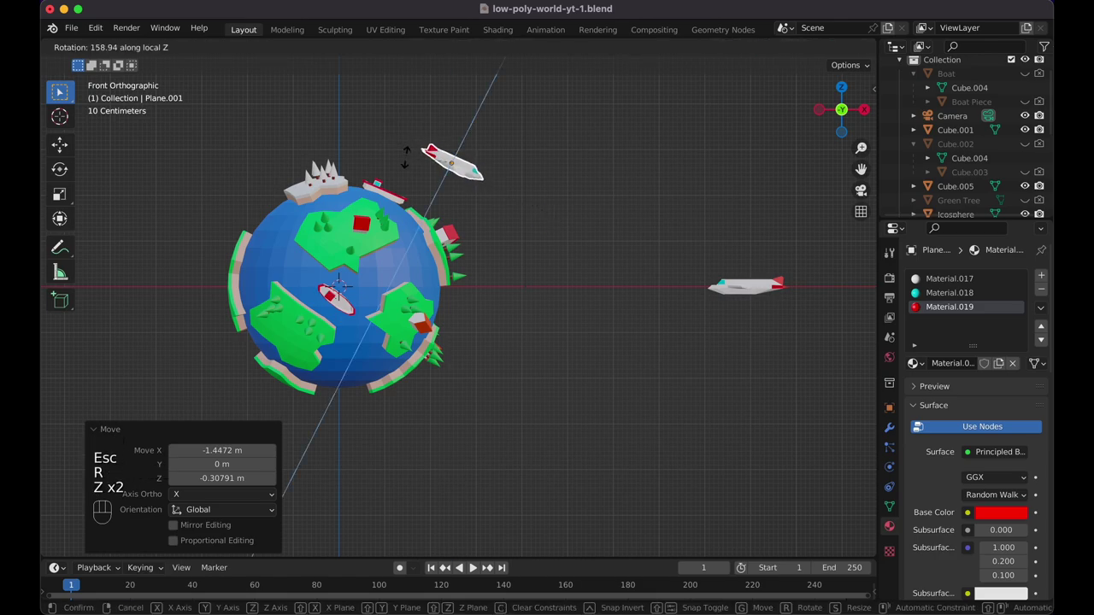
{"action": "left_click", "coordinate": [419, 168]}
Reposition the airplane copy in the camera view over the sea between the left and right continents.
{"action": "key", "text": "KP_0"}
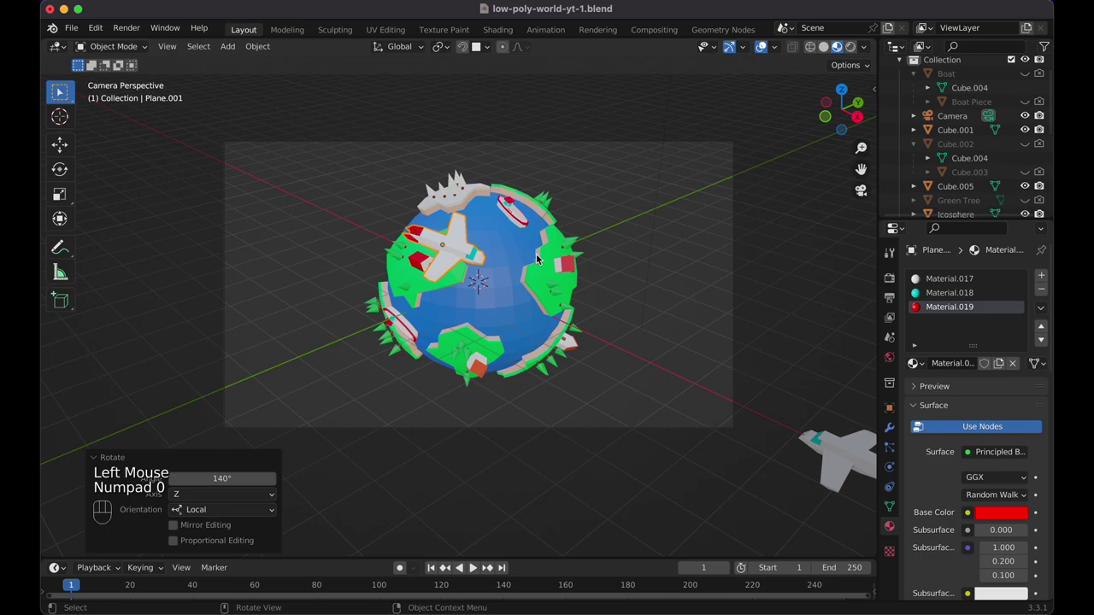
{"action": "key", "text": "g"}
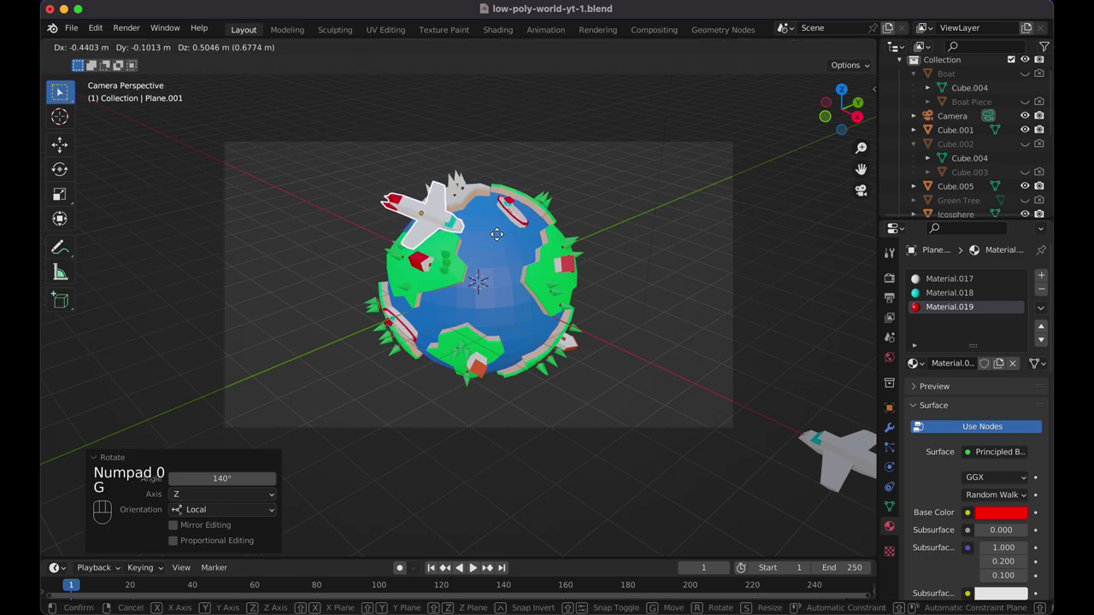
{"action": "left_click", "coordinate": [497, 234]}
{"action": "left_click", "coordinate": [607, 380]}
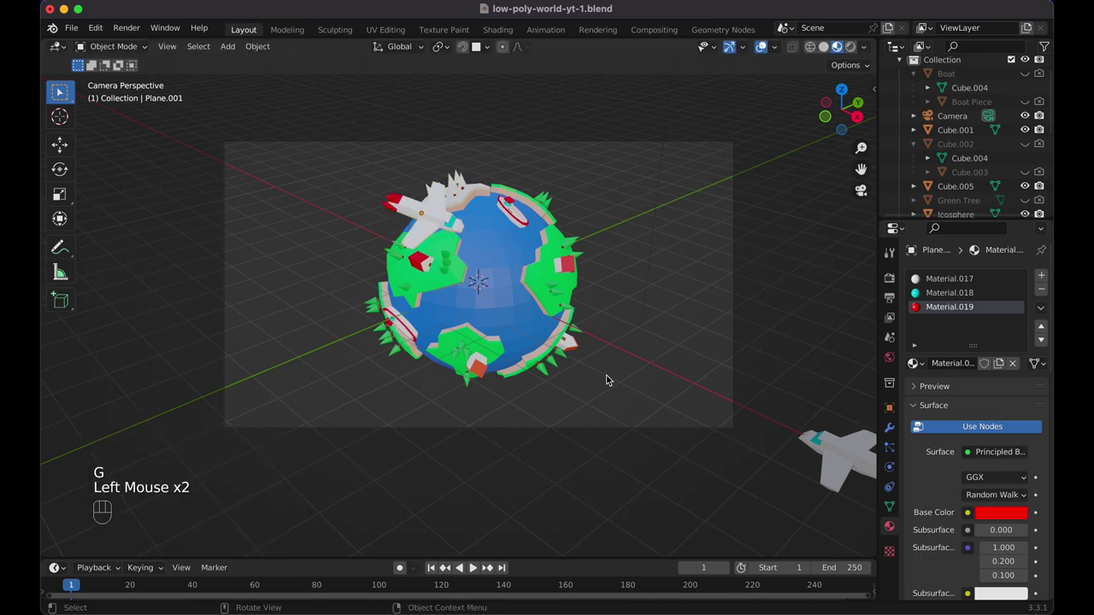
{"action": "left_click", "coordinate": [457, 210]}
{"action": "key", "text": "g"}
{"action": "left_click", "coordinate": [505, 255]}
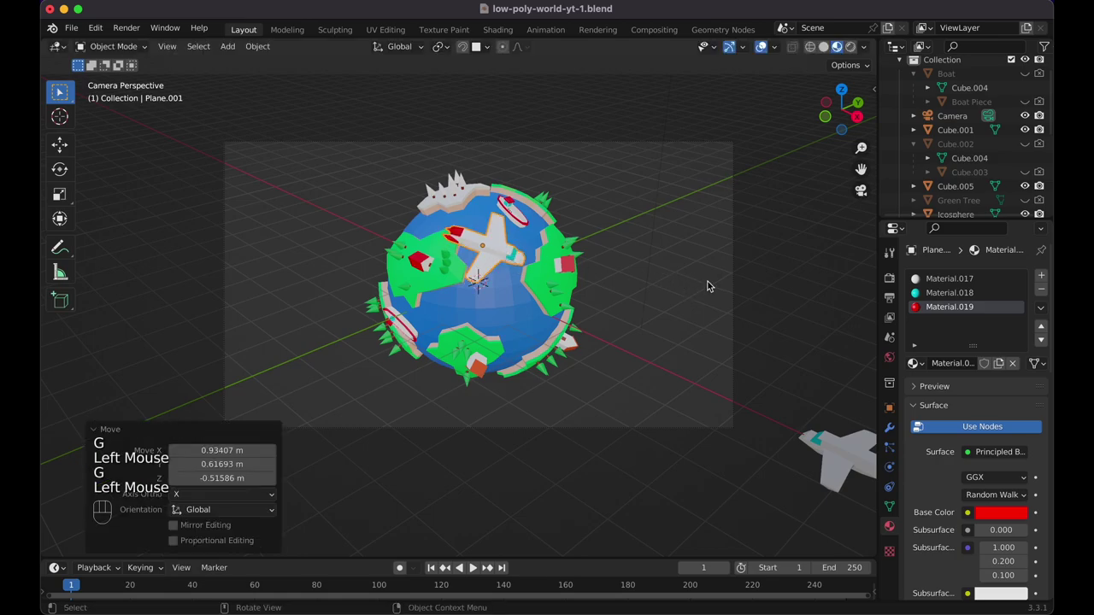
Tilt the airplane copy freely by about 29.8° and -13.8°, turn its nose further downward around local Z, and deselect it.
{"action": "key", "text": "r"}
{"action": "key", "text": "r"}
{"action": "left_click", "coordinate": [600, 265]}
{"action": "key", "text": "r"}
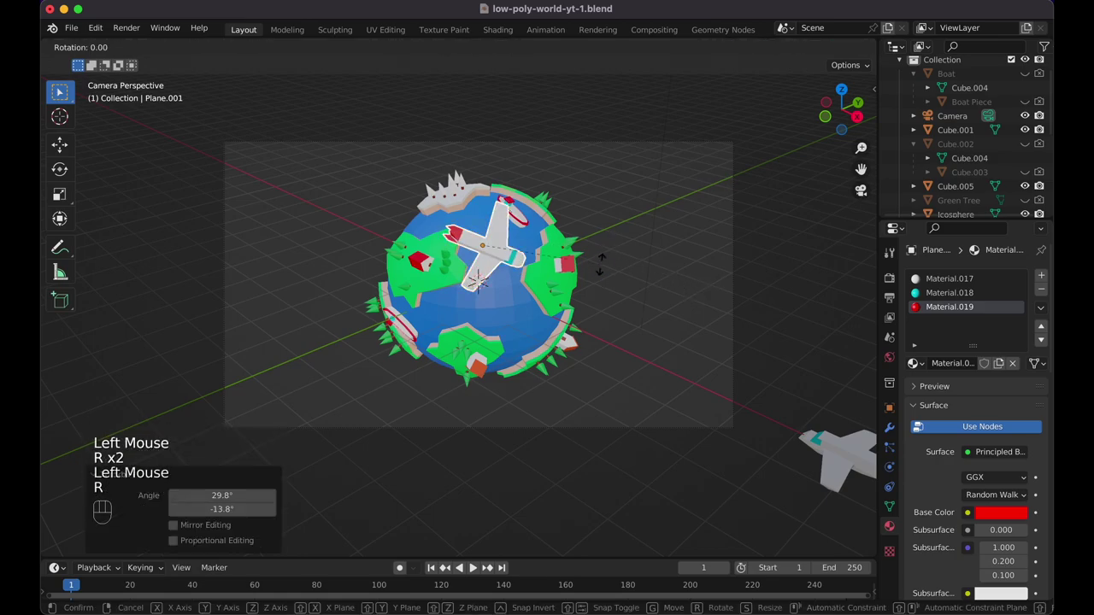
{"action": "key", "text": "z"}
{"action": "key", "text": "z"}
{"action": "left_click", "coordinate": [589, 304]}
{"action": "left_click", "coordinate": [689, 358]}
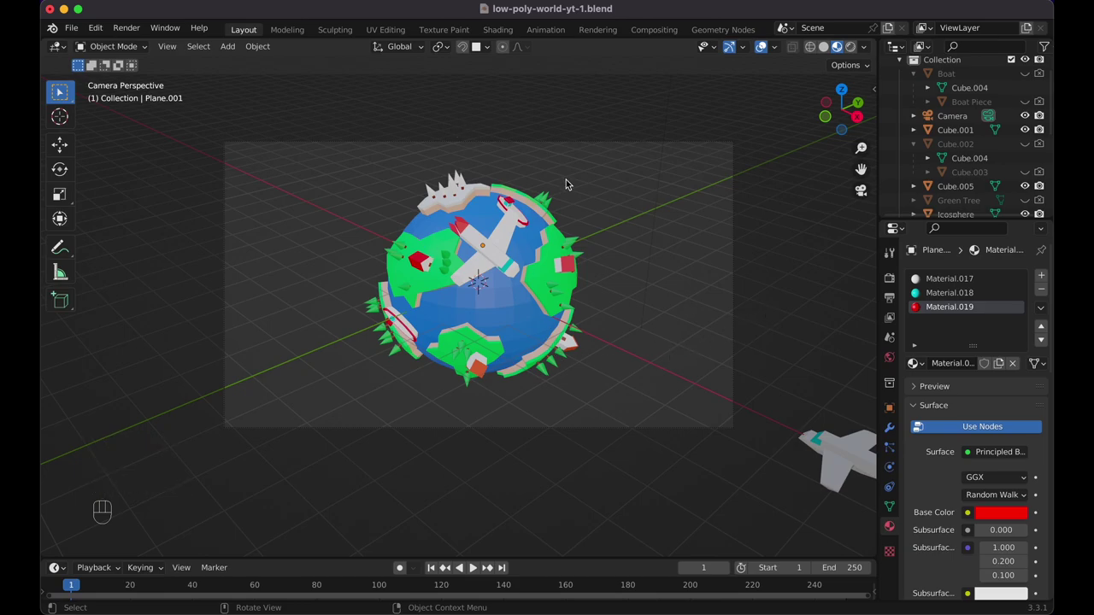
{"action": "key", "text": "shift+a"}
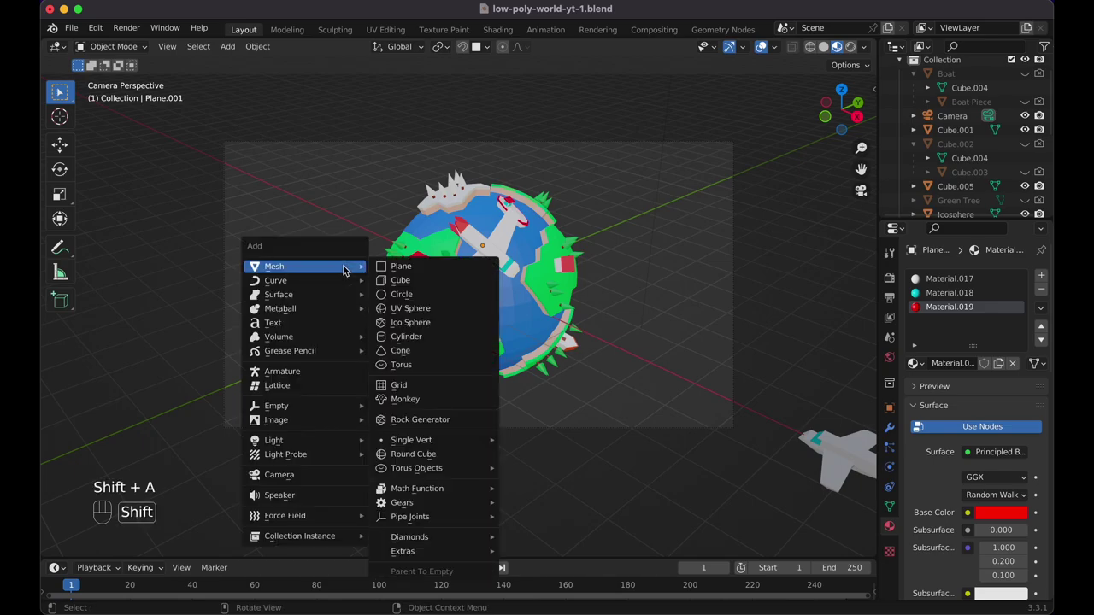
{"action": "left_click", "coordinate": [430, 327]}
{"action": "key", "text": "g"}
{"action": "left_click", "coordinate": [294, 376]}
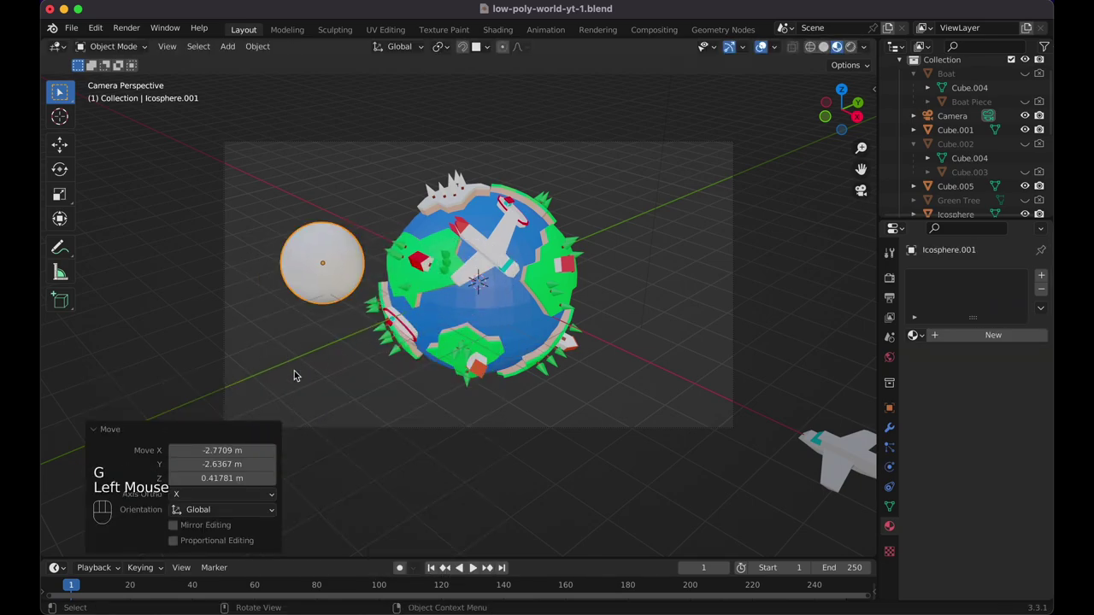
{"action": "key", "text": "x"}
{"action": "left_click", "coordinate": [354, 275]}
Add an ico sphere with a reduced number of subdivisions for a faceted cloud.
{"action": "key", "text": "shift+a"}
{"action": "key", "text": "shift+a"}
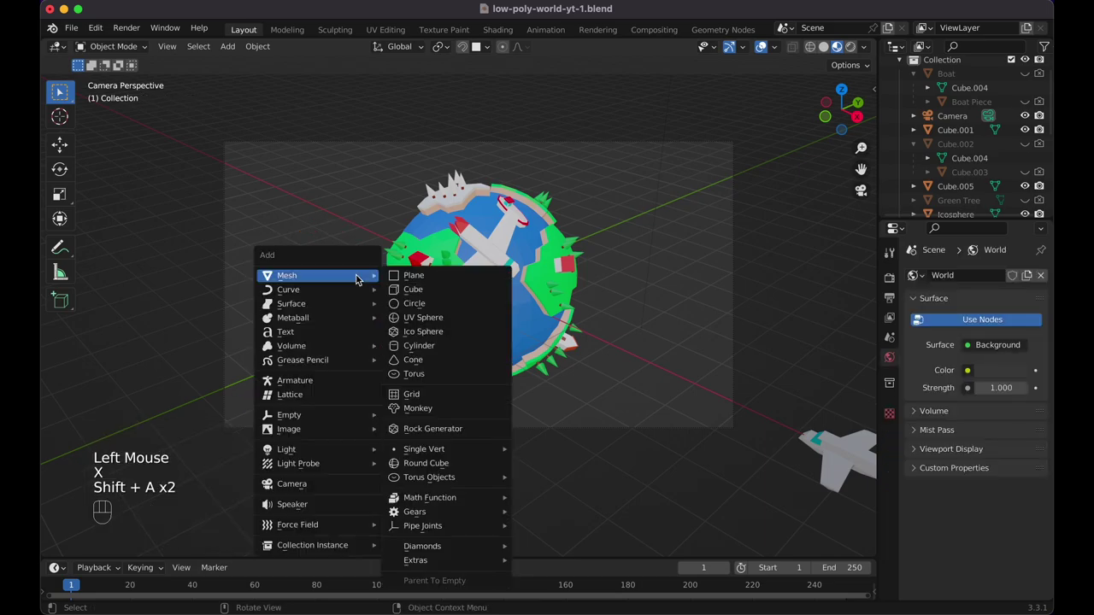
{"action": "left_click", "coordinate": [465, 331]}
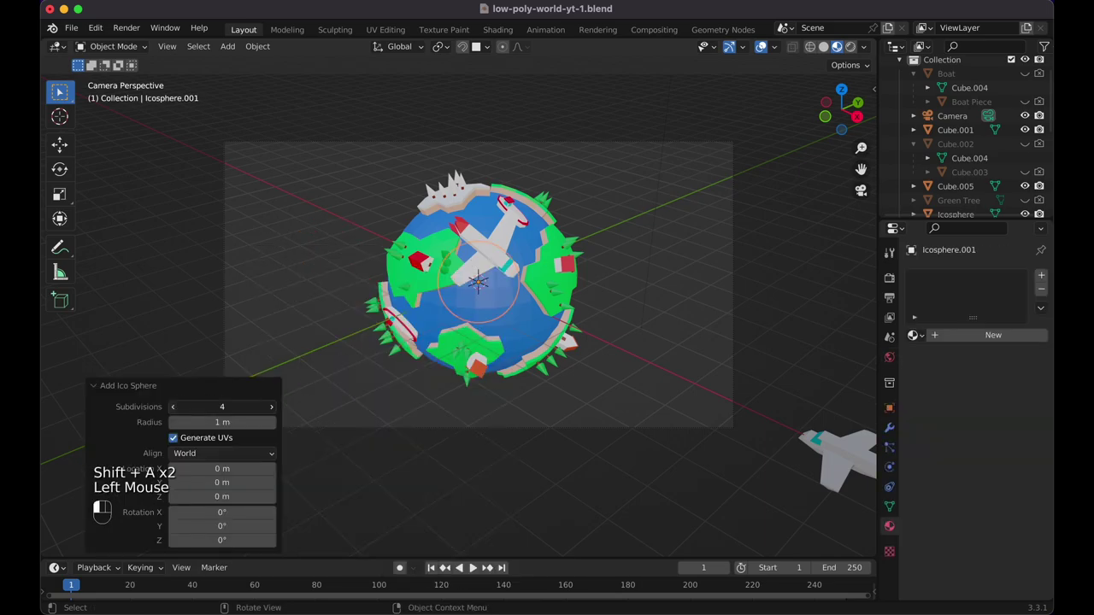
Move the ico sphere out to the left of the planet and scale it to about 0.441.
{"action": "key", "text": "g"}
{"action": "left_click", "coordinate": [335, 330]}
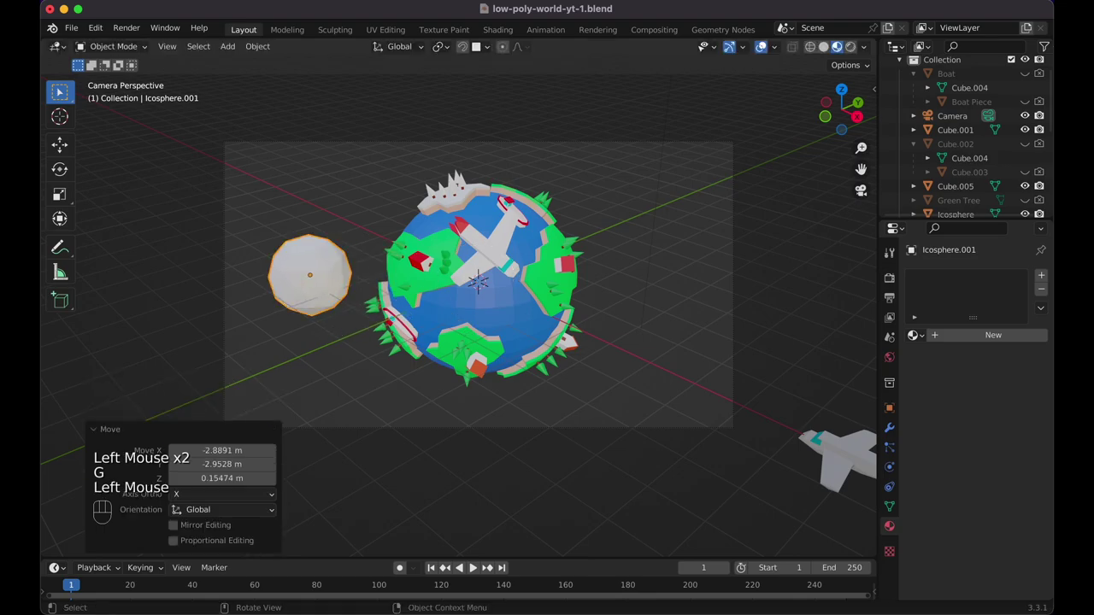
{"action": "key", "text": "s"}
{"action": "left_click", "coordinate": [349, 306]}
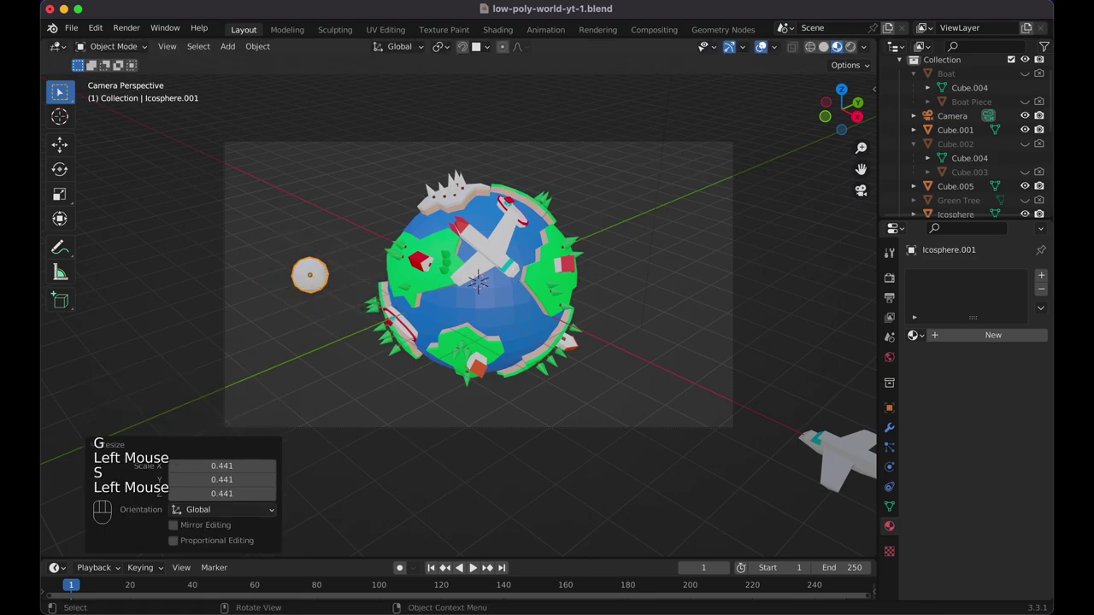
Duplicate the small sphere up and to its right, and enlarge the copy by about 1.5 so the two overlap.
{"action": "key", "text": "shift+d"}
{"action": "left_click", "coordinate": [340, 250]}
{"action": "key", "text": "s"}
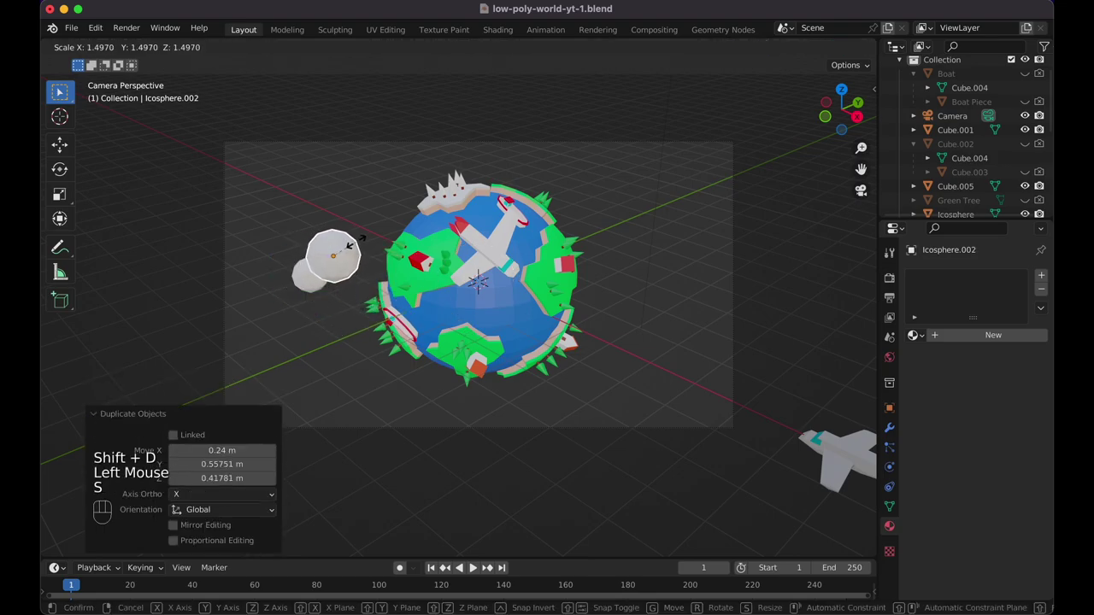
{"action": "left_click", "coordinate": [349, 245]}
Enter Edit Mode on the larger cloud sphere, enable proportional editing and pull its upper-right face outward.
{"action": "key", "text": "Tab"}
{"action": "left_click", "coordinate": [348, 241]}
{"action": "key", "text": "g"}
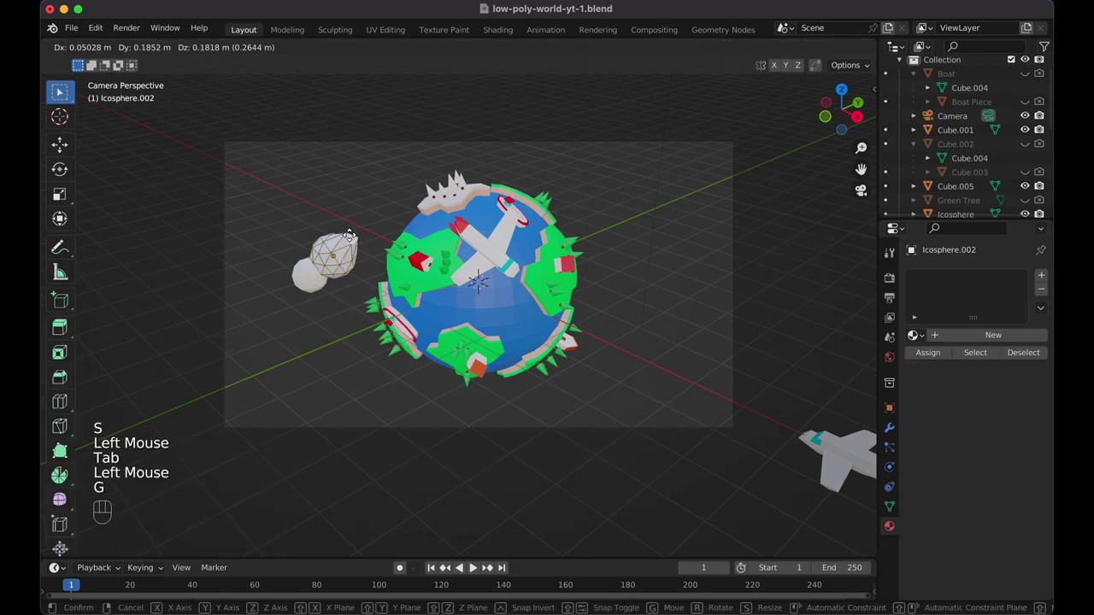
{"action": "key", "text": "Escape"}
{"action": "key", "text": "o"}
{"action": "key", "text": "g"}
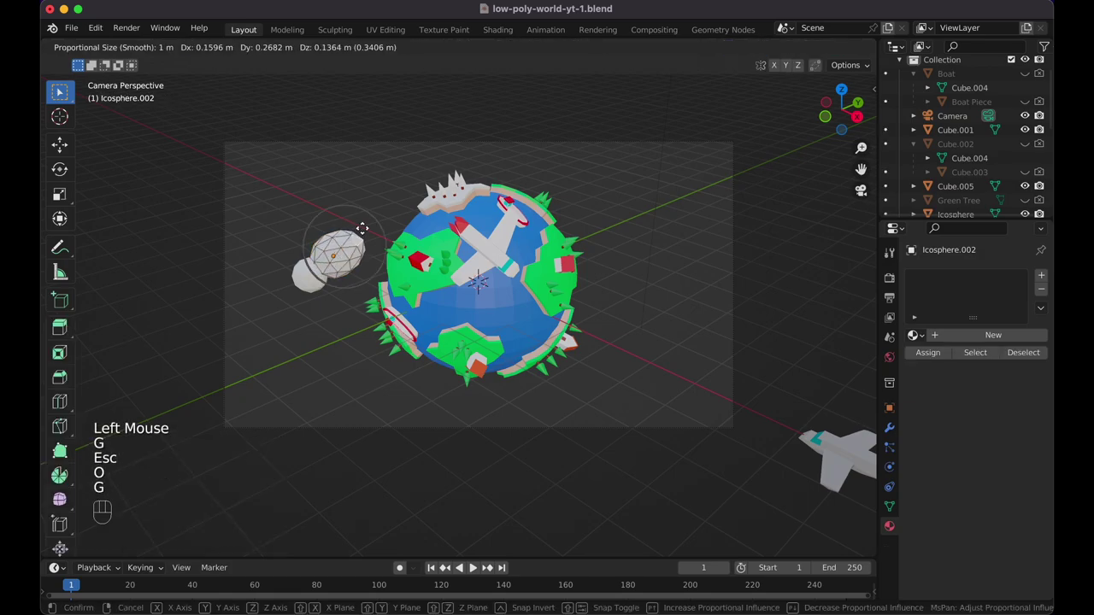
{"action": "left_click", "coordinate": [358, 232]}
Pull the left and lower-right faces of the larger cloud sphere outward with proportional editing.
{"action": "left_click", "coordinate": [319, 256]}
{"action": "key", "text": "g"}
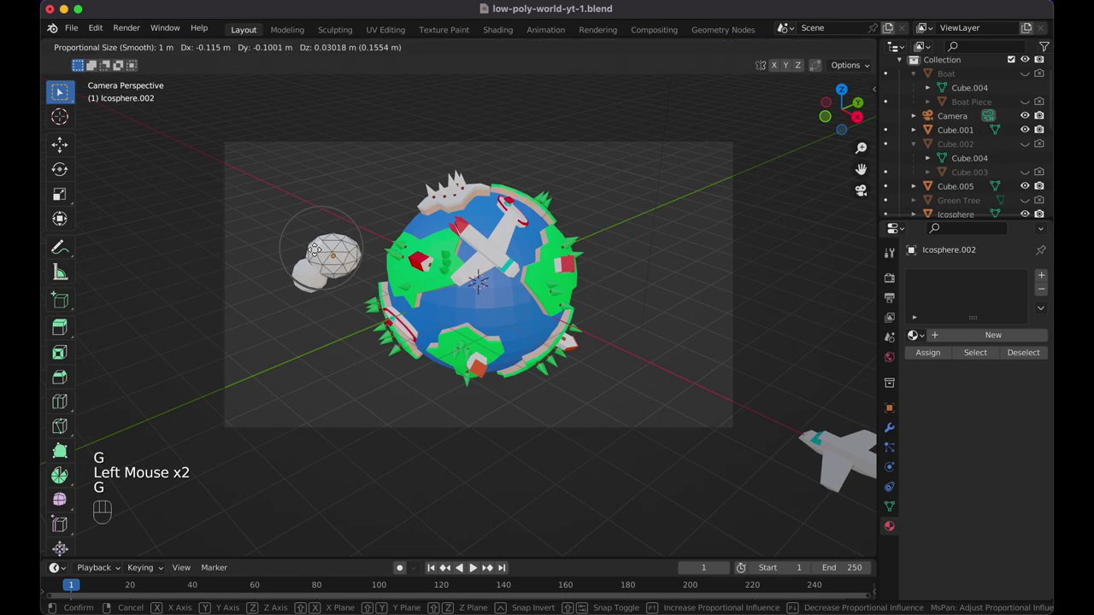
{"action": "left_click", "coordinate": [313, 252]}
{"action": "left_click", "coordinate": [357, 268]}
{"action": "key", "text": "g"}
{"action": "left_click", "coordinate": [361, 272]}
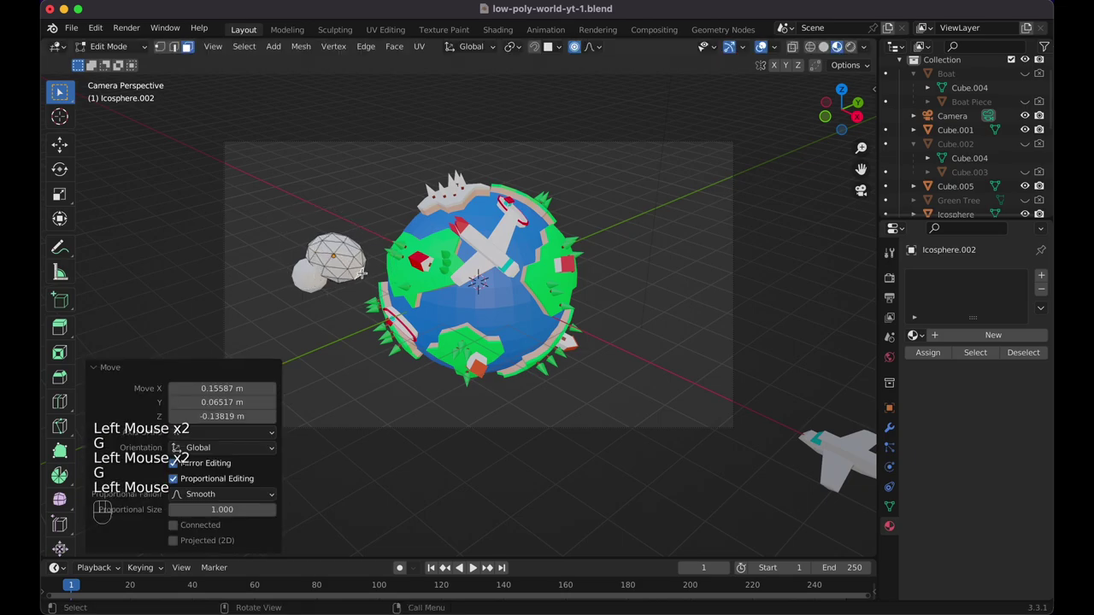
Turn off proportional editing and return to Object Mode.
{"action": "key", "text": "KP_0"}
{"action": "key", "text": "KP_0"}
{"action": "key", "text": "o"}
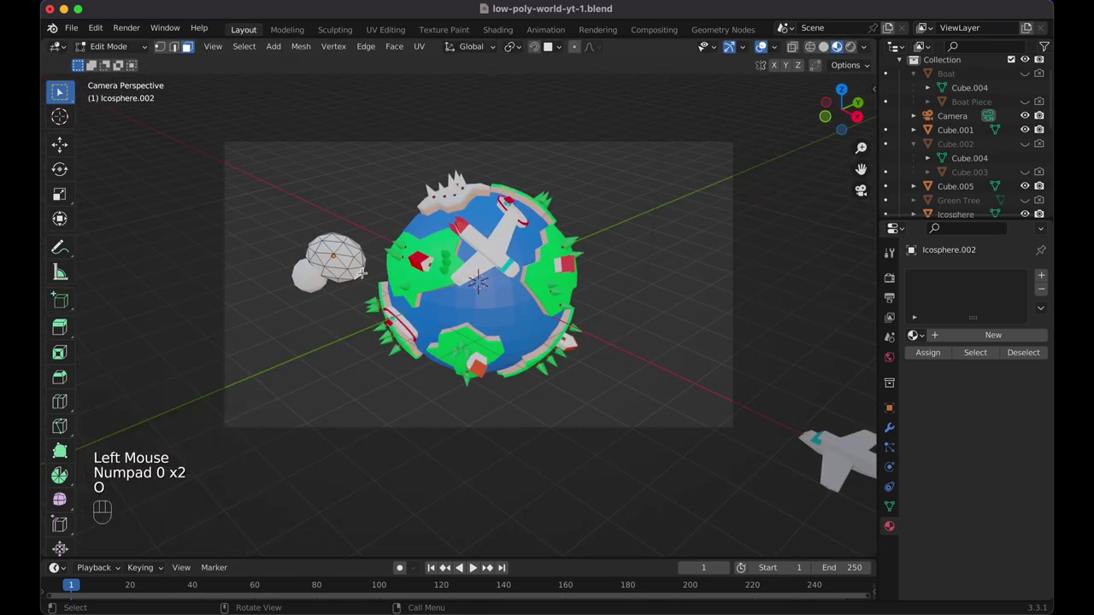
{"action": "key", "text": "Tab"}
Duplicate the small cloud sphere to the upper-right end of the cloud and scale the copy down.
{"action": "left_click", "coordinate": [313, 278]}
{"action": "key", "text": "shift+s"}
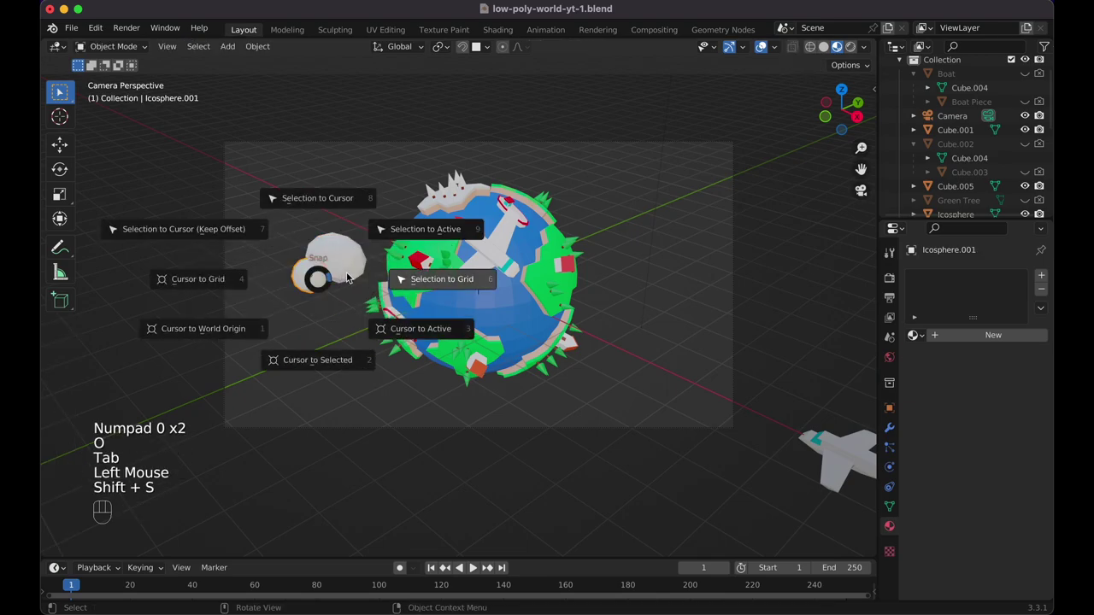
{"action": "key", "text": "shift+d"}
{"action": "left_click", "coordinate": [389, 247]}
{"action": "key", "text": "s"}
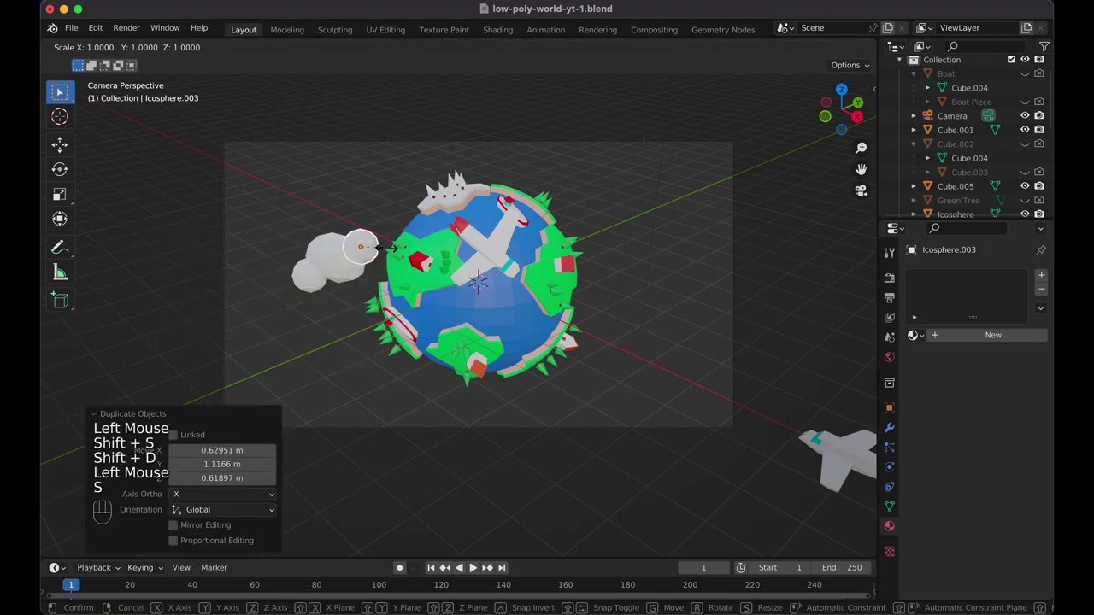
{"action": "left_click", "coordinate": [361, 247]}
Select all three cloud spheres and duplicate them to the upper-right side of the planet.
{"action": "left_click", "coordinate": [268, 215]}
{"action": "left_click_drag", "start_coordinate": [263, 197], "coordinate": [365, 294]}
{"action": "key", "text": "shift+d"}
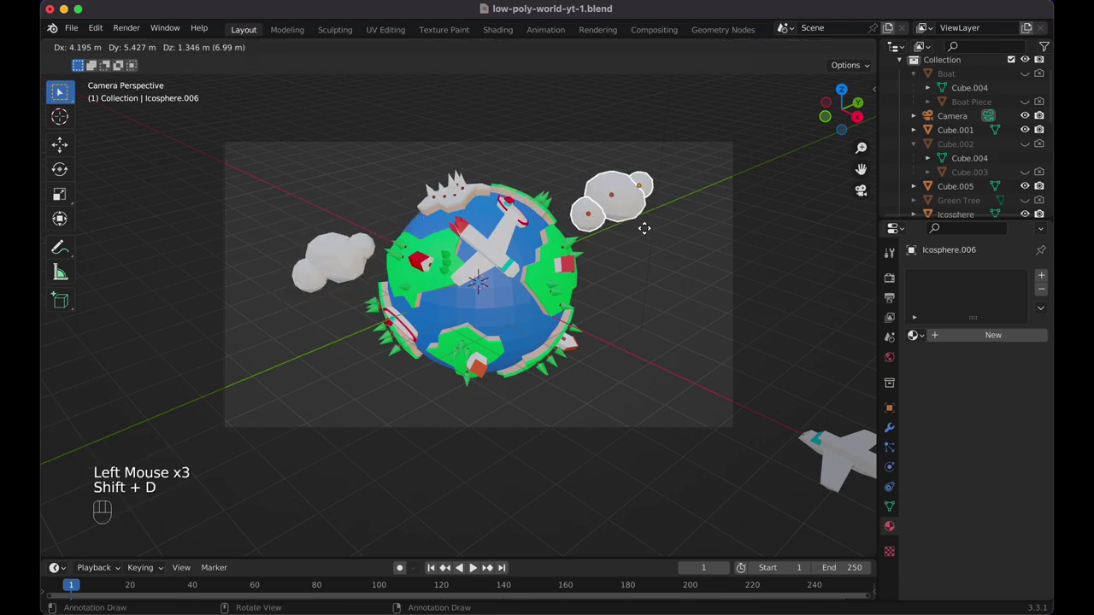
{"action": "left_click", "coordinate": [645, 227]}
Rotate the duplicated cloud freely and turn it about -9.71° around the global Z axis.
{"action": "key", "text": "r"}
{"action": "key", "text": "r"}
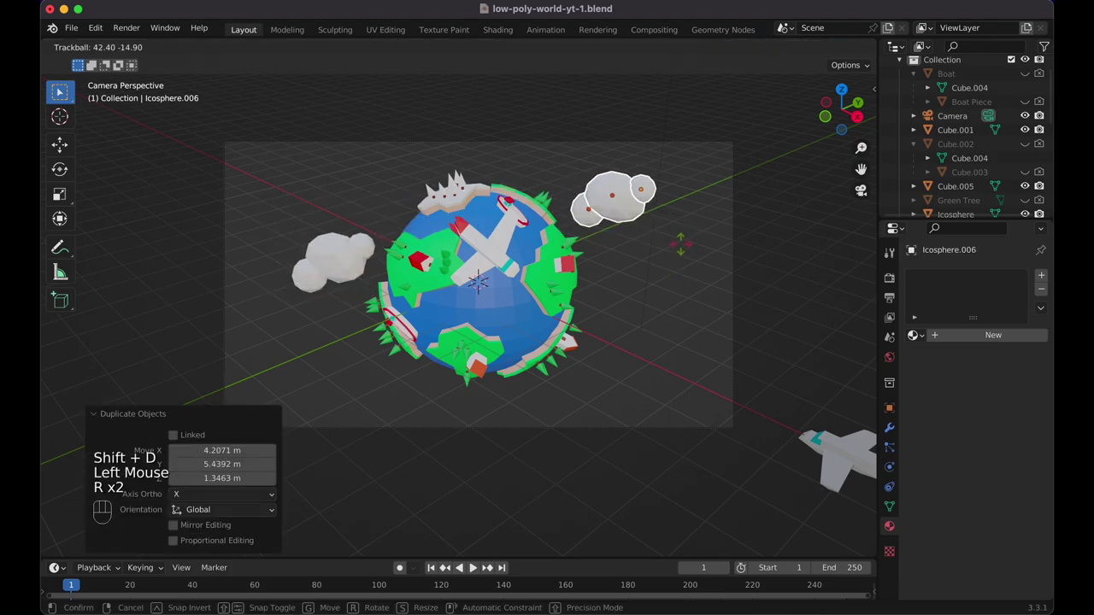
{"action": "left_click", "coordinate": [681, 239]}
{"action": "key", "text": "r"}
{"action": "key", "text": "z"}
{"action": "left_click", "coordinate": [675, 265]}
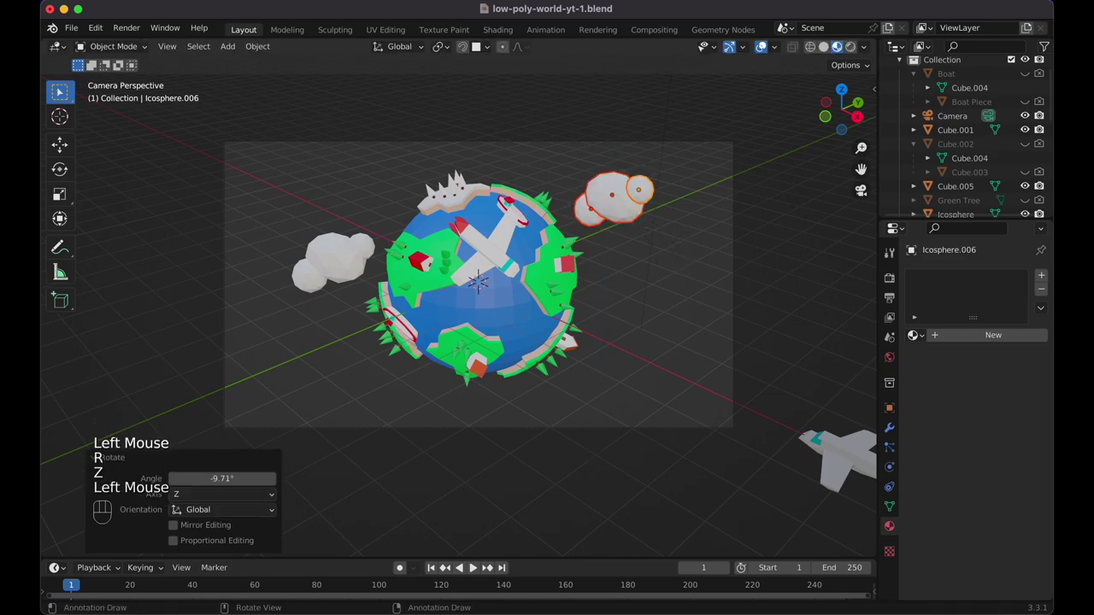
Adjust the tilt of the cloud at the planet's upper right with another free trackball rotation.
{"action": "key", "text": "r"}
{"action": "key", "text": "r"}
{"action": "left_click", "coordinate": [661, 193]}
In Edit Mode with proportional editing, shift the upper-right cloud's right and middle spheres, return to Object Mode and deselect the cloud.
{"action": "key", "text": "Tab"}
{"action": "left_click", "coordinate": [649, 206]}
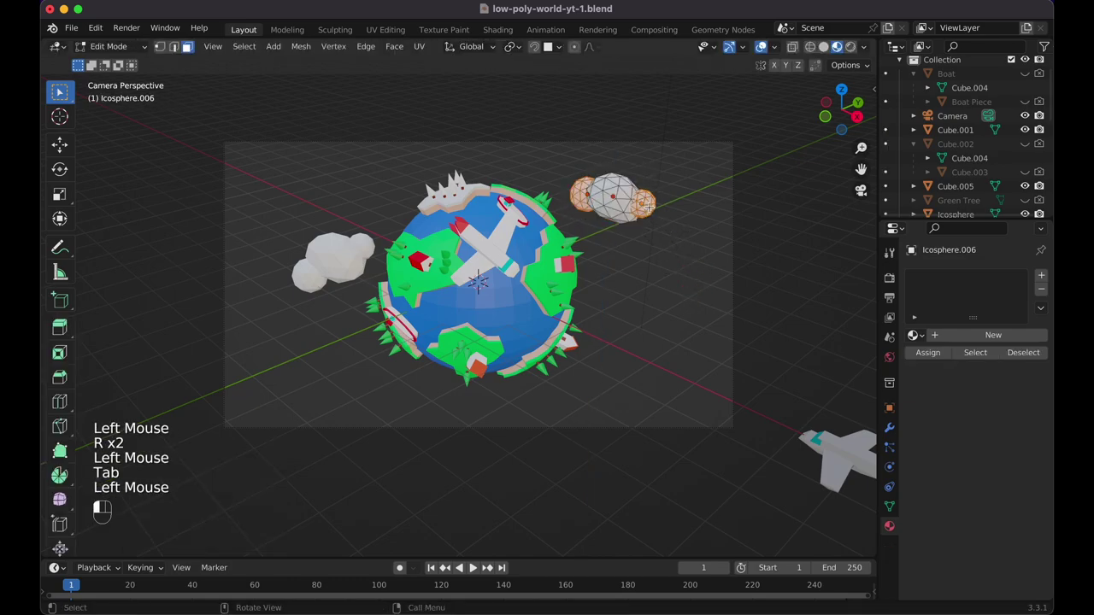
{"action": "key", "text": "o"}
{"action": "key", "text": "g"}
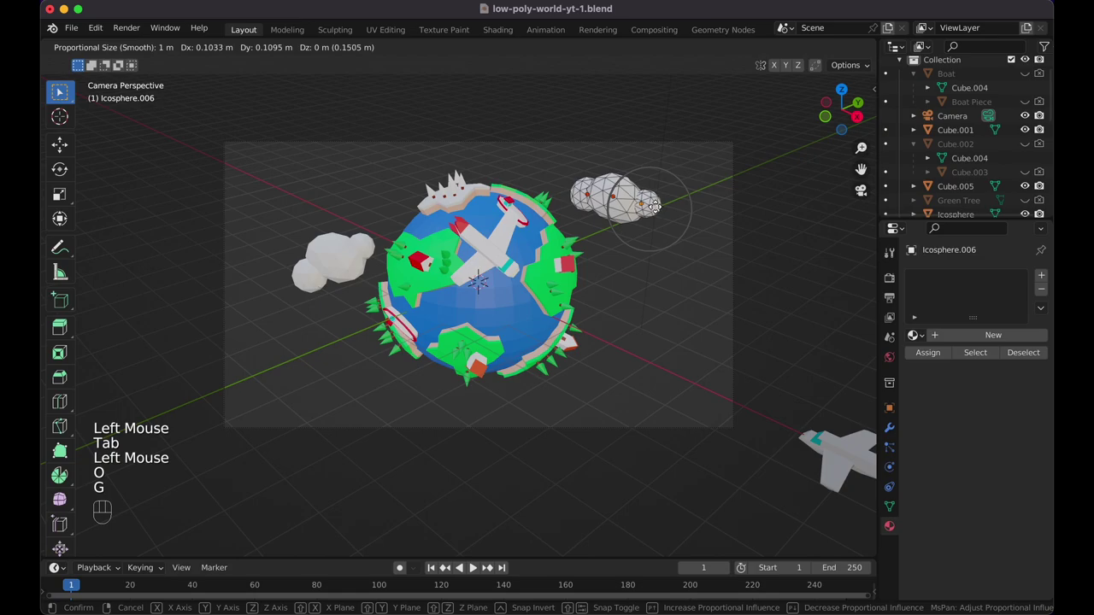
{"action": "left_click", "coordinate": [632, 197]}
{"action": "left_click", "coordinate": [613, 193]}
{"action": "key", "text": "g"}
{"action": "left_click", "coordinate": [617, 187]}
{"action": "key", "text": "Tab"}
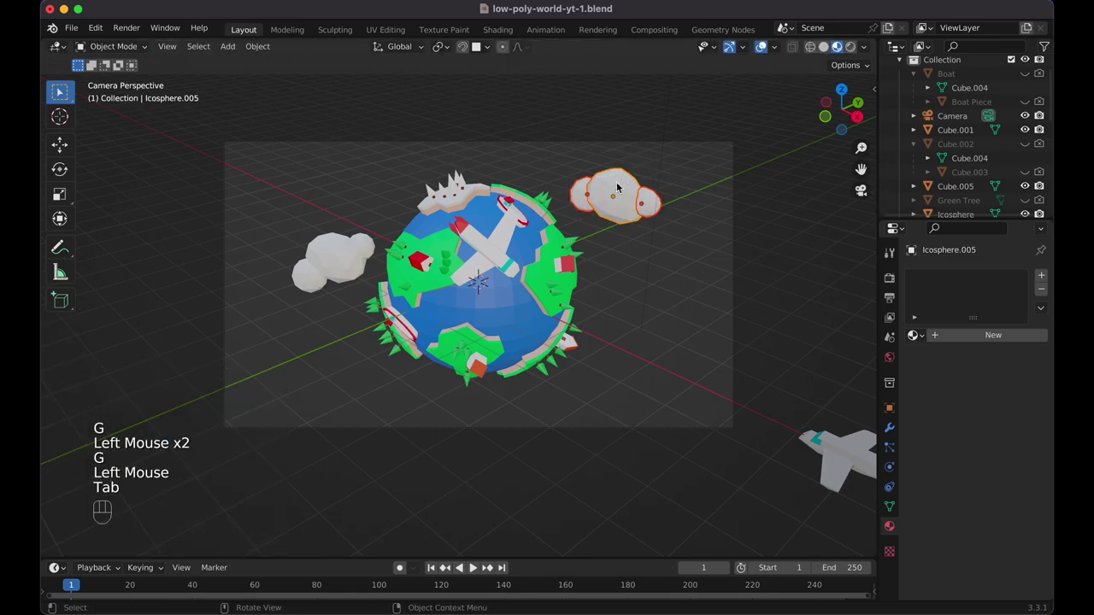
{"action": "left_click", "coordinate": [681, 319]}
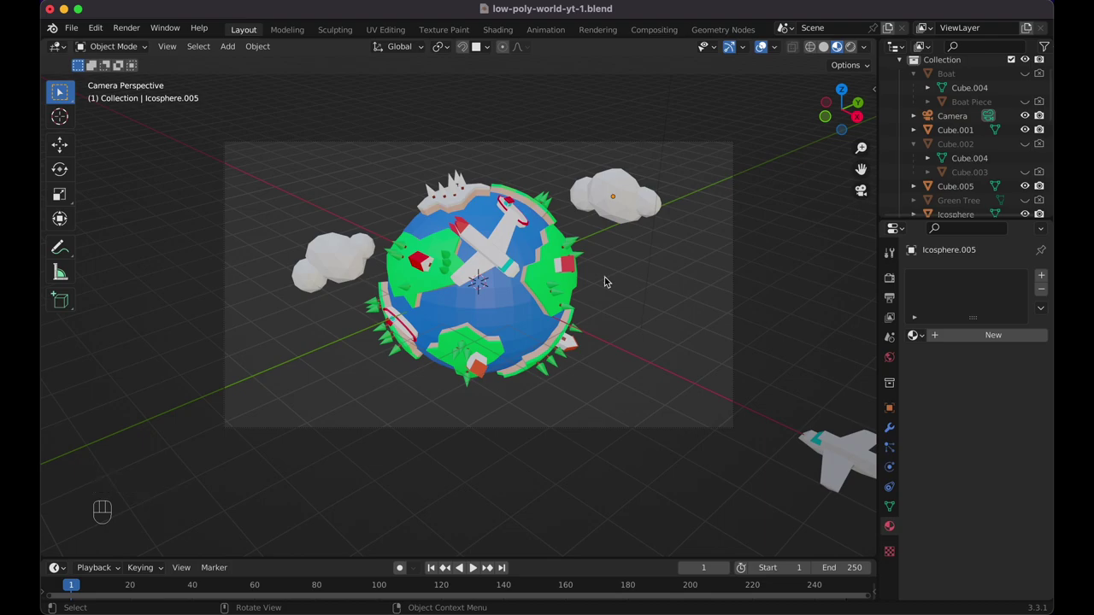
Switch the viewport to rendered shading, add a Sun light and raise it about 5.9 m along the Z axis.
{"action": "left_click", "coordinate": [851, 47]}
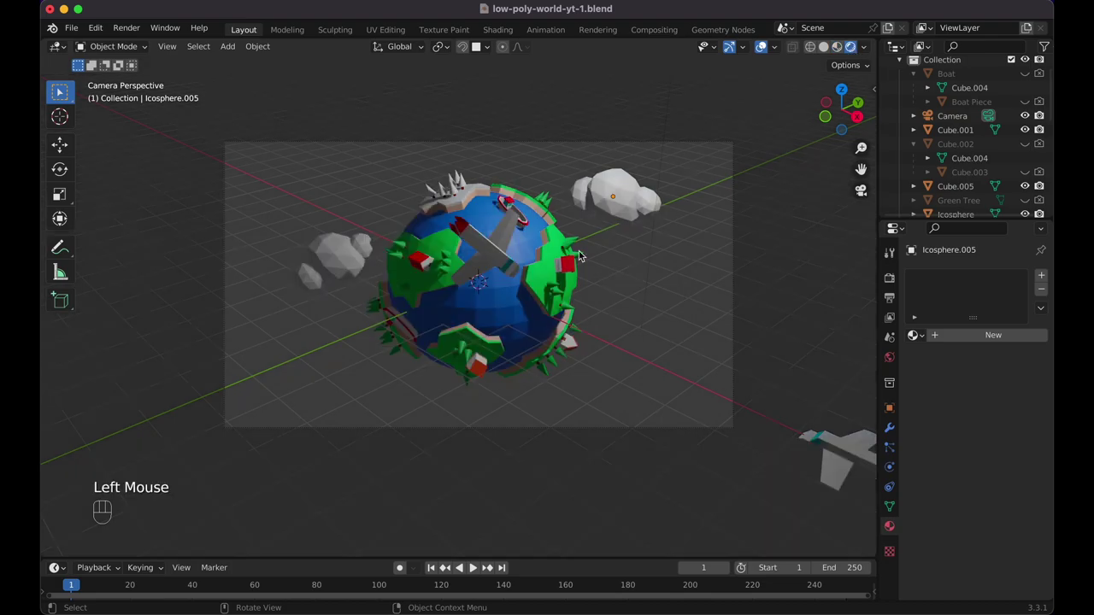
{"action": "key", "text": "shift+a"}
{"action": "mouse_move", "coordinate": [586, 430]}
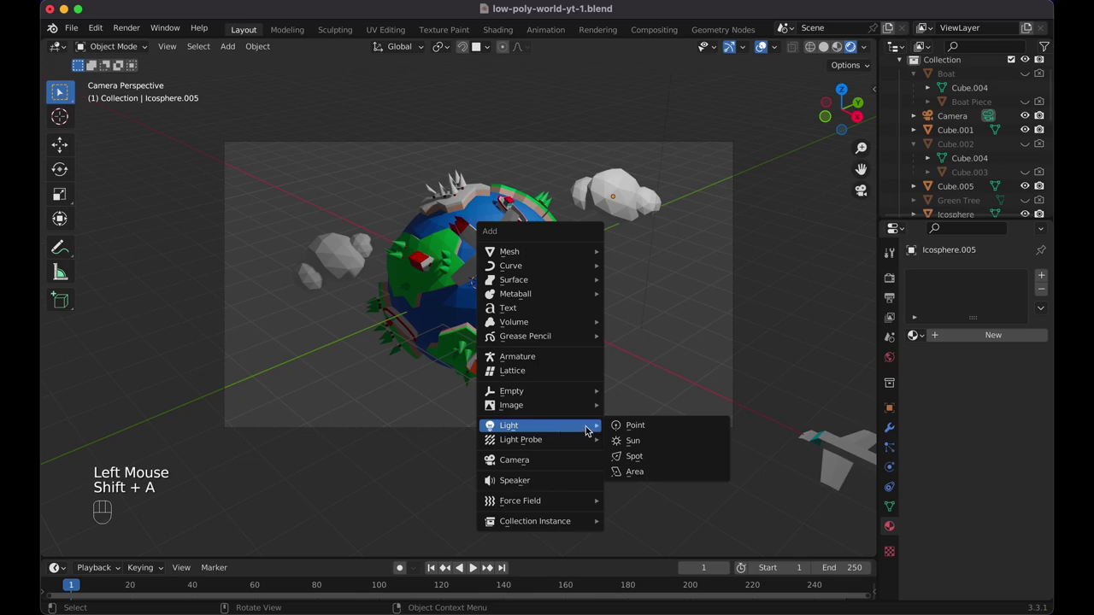
{"action": "left_click", "coordinate": [633, 440]}
{"action": "key", "text": "g"}
{"action": "key", "text": "z"}
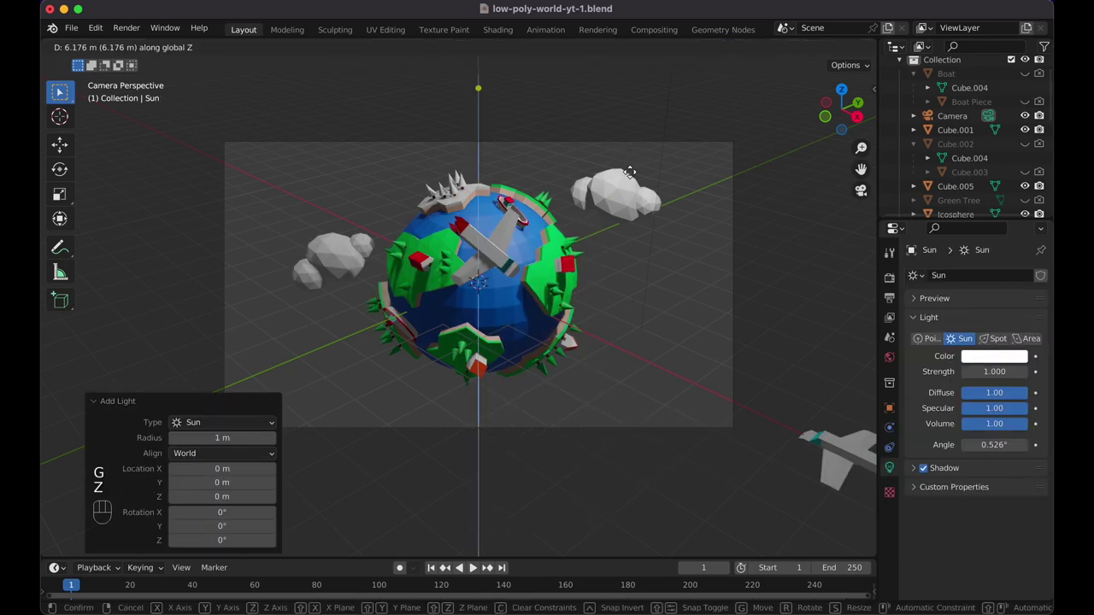
{"action": "left_click", "coordinate": [641, 184]}
Set the strength of the sun above the planet to 2.
{"action": "left_click", "coordinate": [1004, 371]}
{"action": "type", "text": "2"}
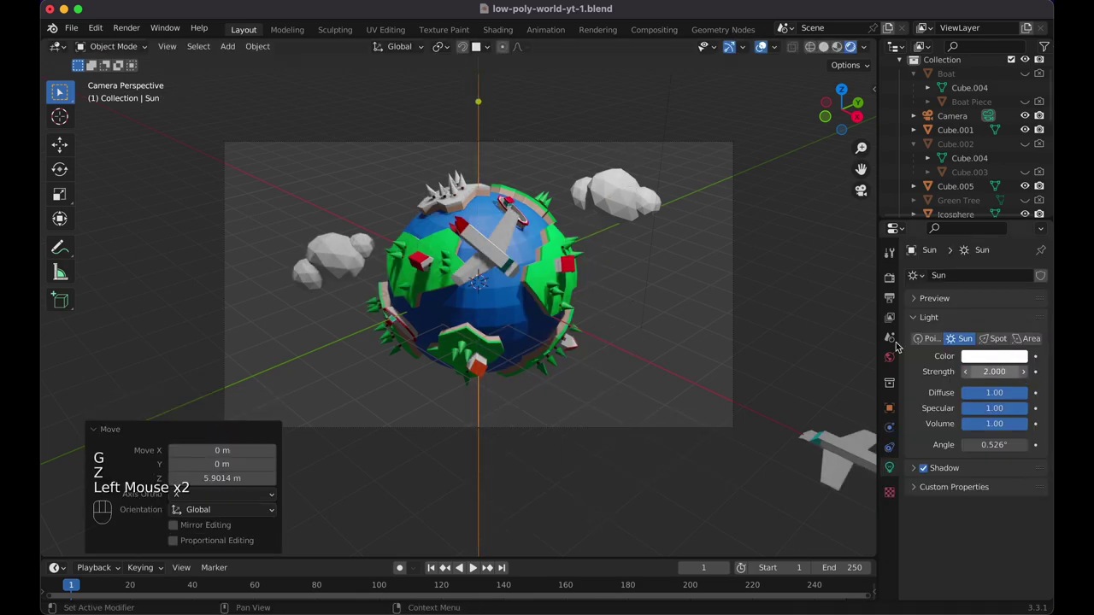
{"action": "key", "text": "Return"}
{"action": "scroll", "coordinate": [607, 179], "scroll_direction": "down", "scroll_amount": 2}
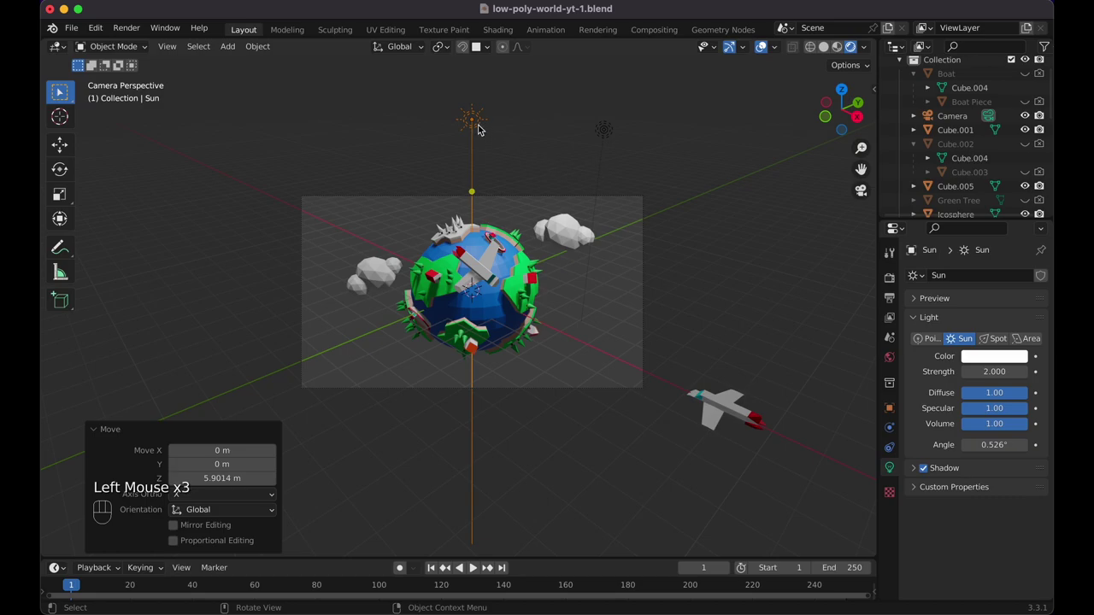
{"action": "left_click", "coordinate": [479, 130]}
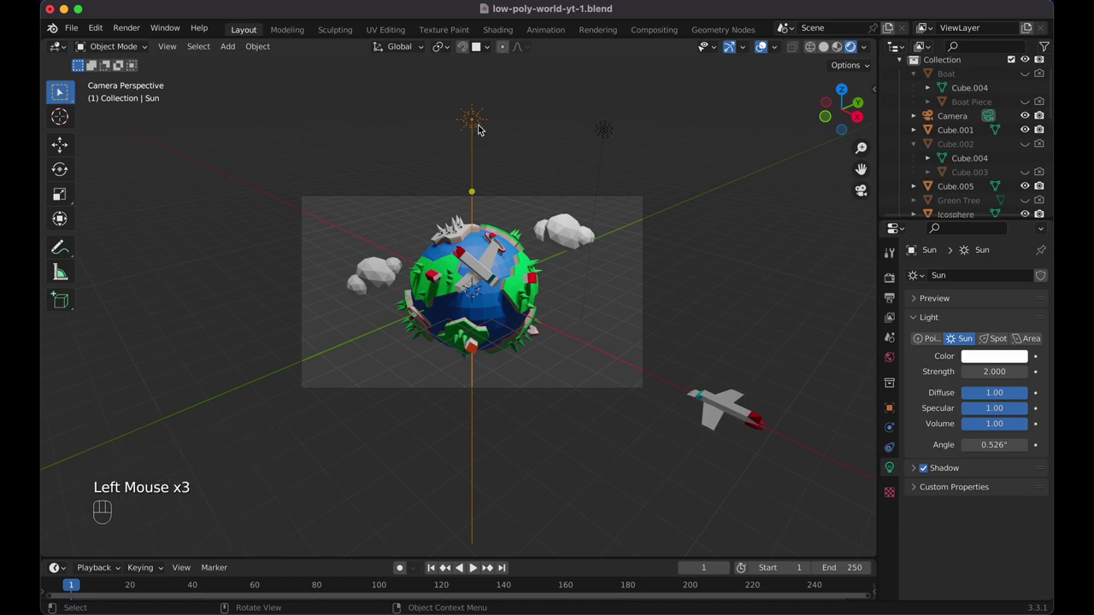
Add a second Sun light and lower it about 6.34 m along the Z axis, below the planet.
{"action": "key", "text": "shift+a"}
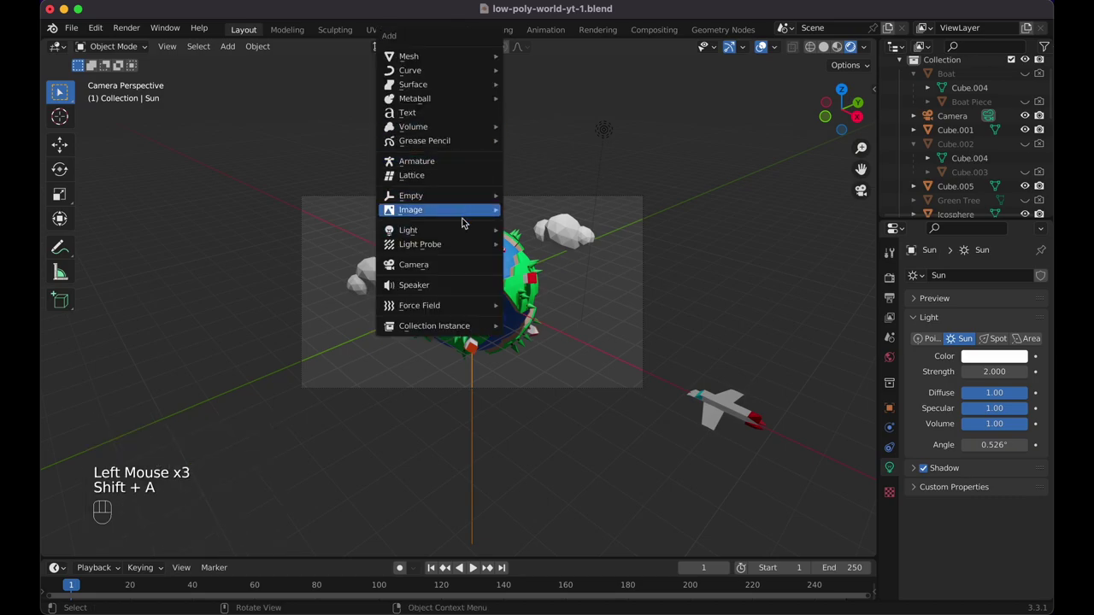
{"action": "mouse_move", "coordinate": [453, 227]}
{"action": "left_click", "coordinate": [525, 228]}
{"action": "key", "text": "g"}
{"action": "key", "text": "z"}
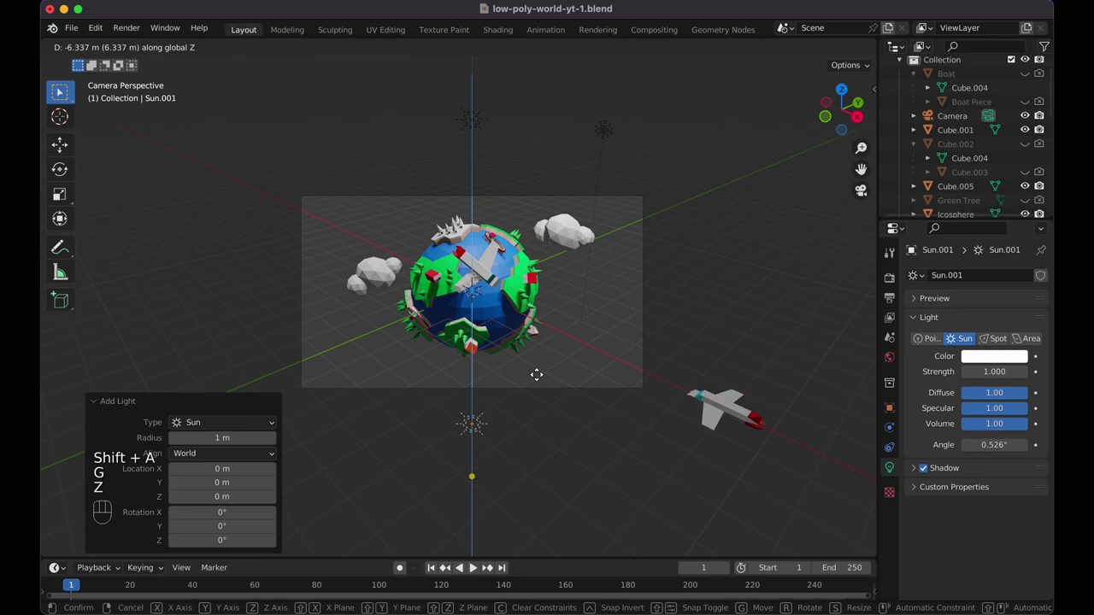
{"action": "left_click", "coordinate": [537, 380]}
Rotate the lower sun 180° in the camera view to aim it back toward the planet.
{"action": "key", "text": "r"}
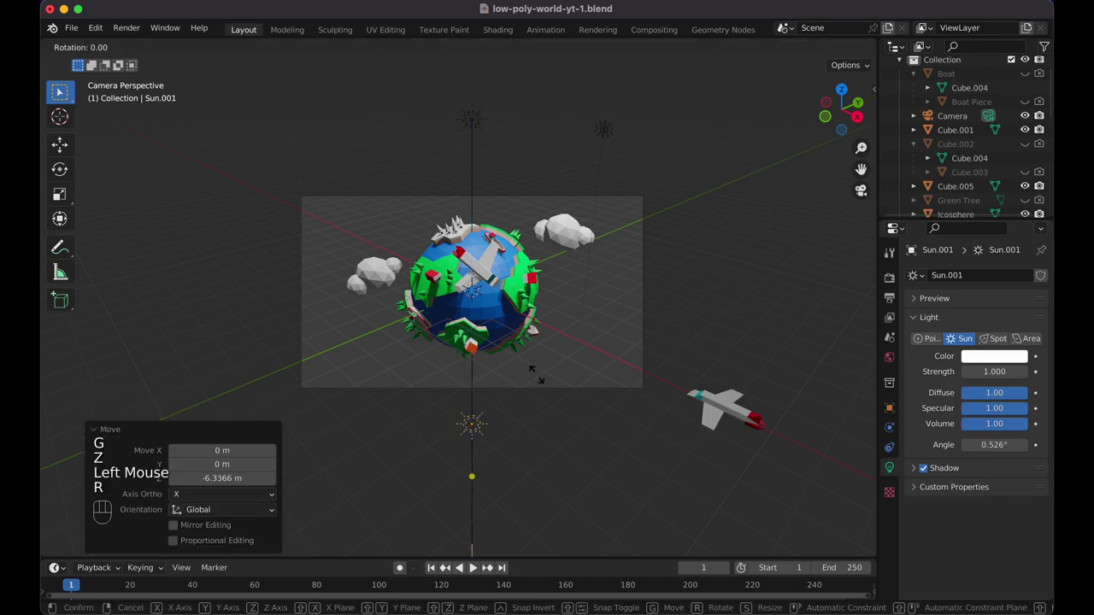
{"action": "key", "text": "KP_1"}
{"action": "key", "text": "KP_8"}
{"action": "key", "text": "KP_0"}
{"action": "left_click", "coordinate": [537, 380]}
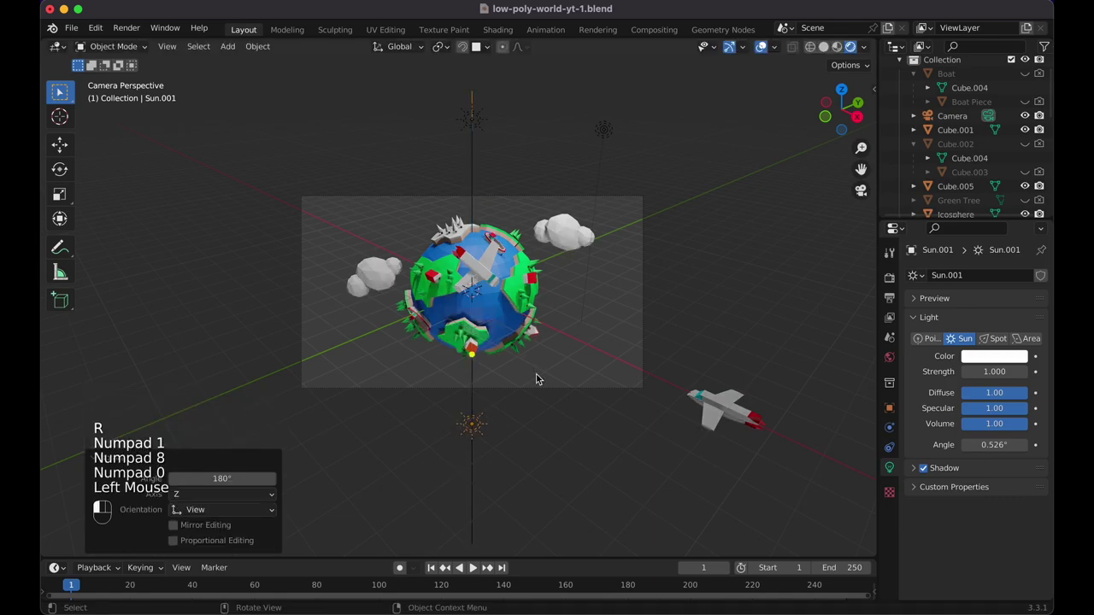
Rotate the lower sun about 42.9° in the front orthographic view.
{"action": "scroll", "coordinate": [536, 380], "scroll_direction": "left", "scroll_amount": 5}
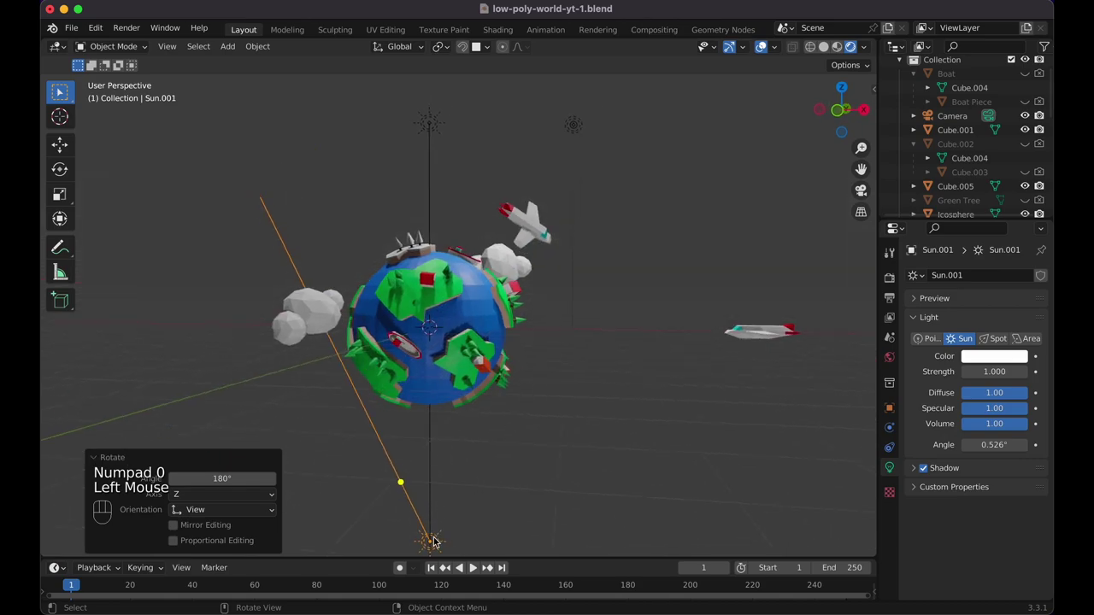
{"action": "left_click", "coordinate": [432, 542]}
{"action": "key", "text": "KP_1"}
{"action": "key", "text": "r"}
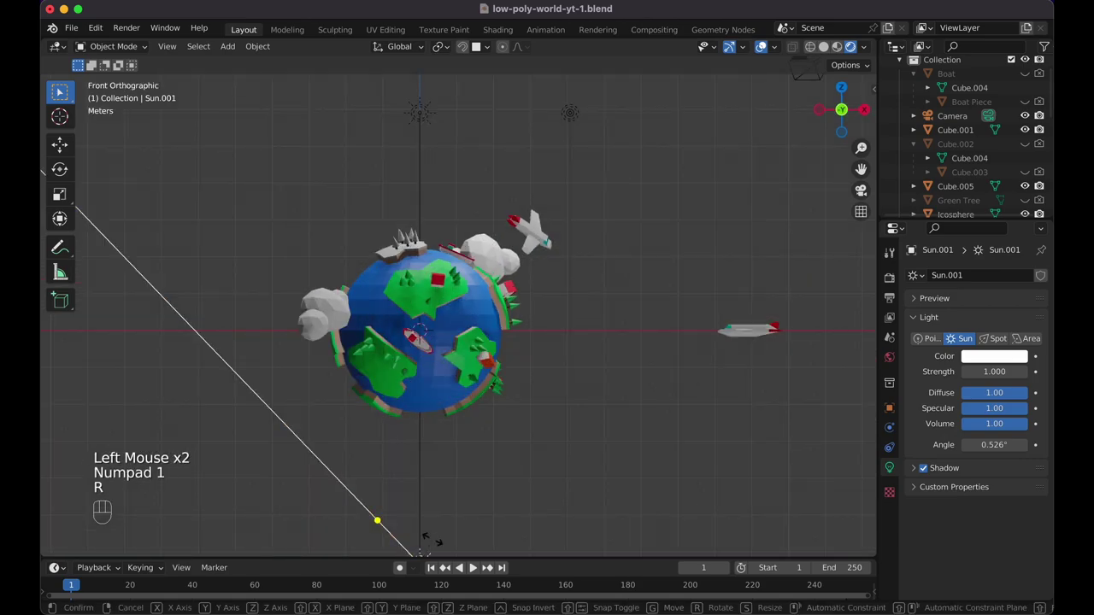
{"action": "left_click", "coordinate": [475, 541]}
Return to the camera view and rotate the lower sun's beam there.
{"action": "key", "text": "KP_0"}
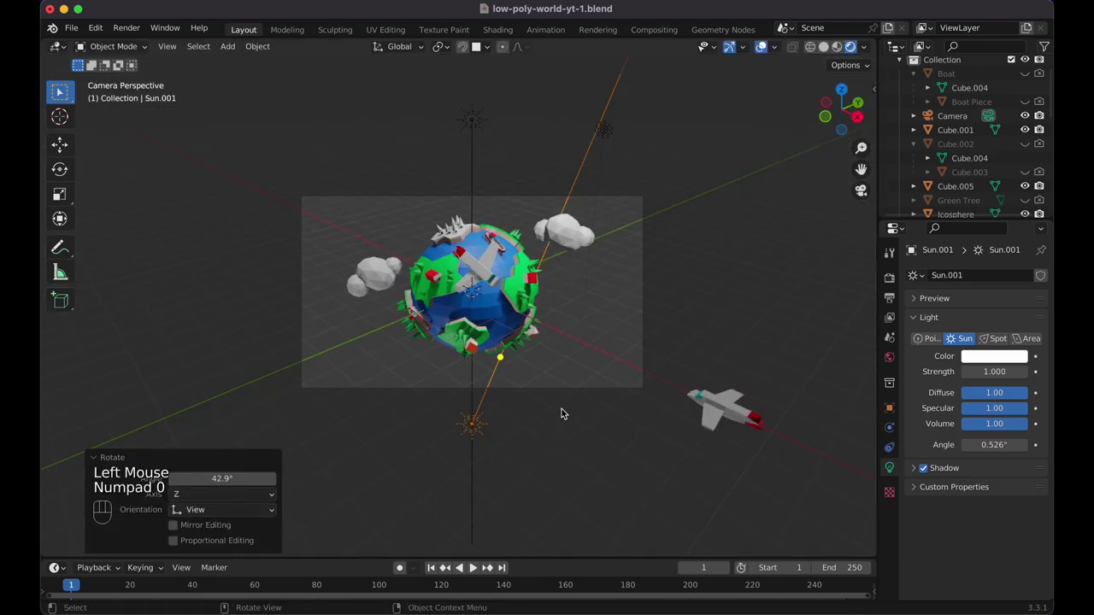
{"action": "key", "text": "r"}
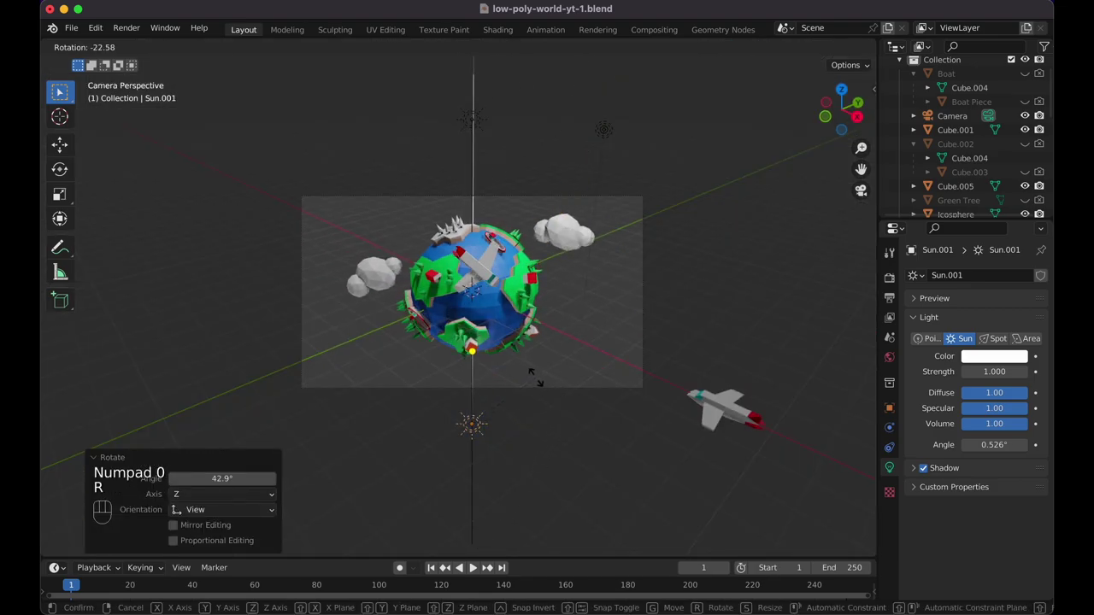
{"action": "left_click", "coordinate": [587, 430]}
{"action": "left_click", "coordinate": [586, 431]}
Align the lower sun's beam with the vertical axis by rotating it about 18.7° in front view and about -17.1° in right view.
{"action": "key", "text": "KP_1"}
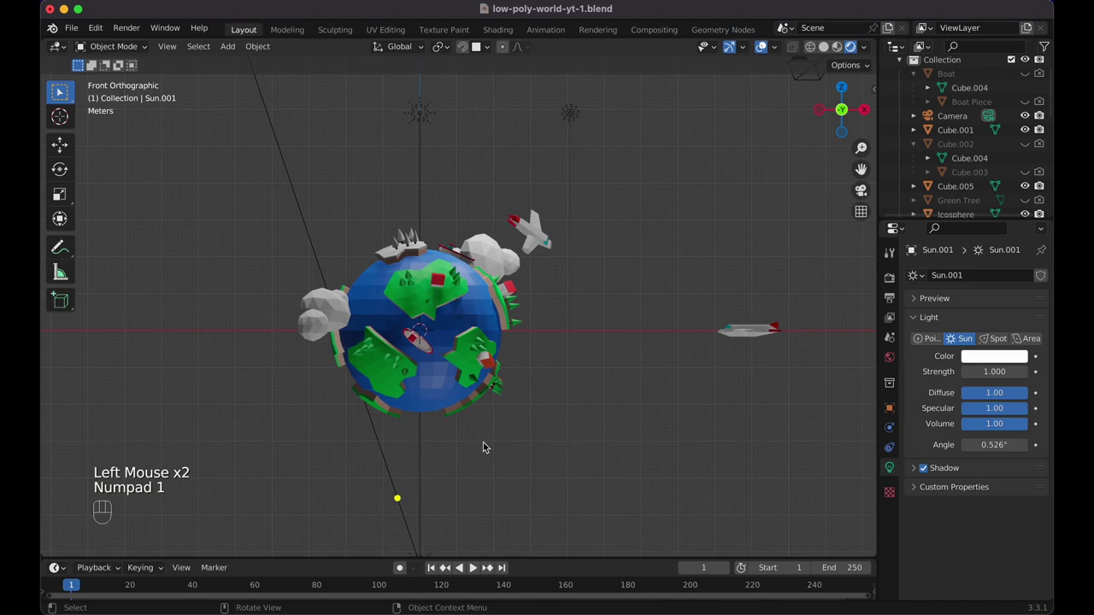
{"action": "key", "text": "r"}
{"action": "left_click", "coordinate": [400, 495]}
{"action": "key", "text": "r"}
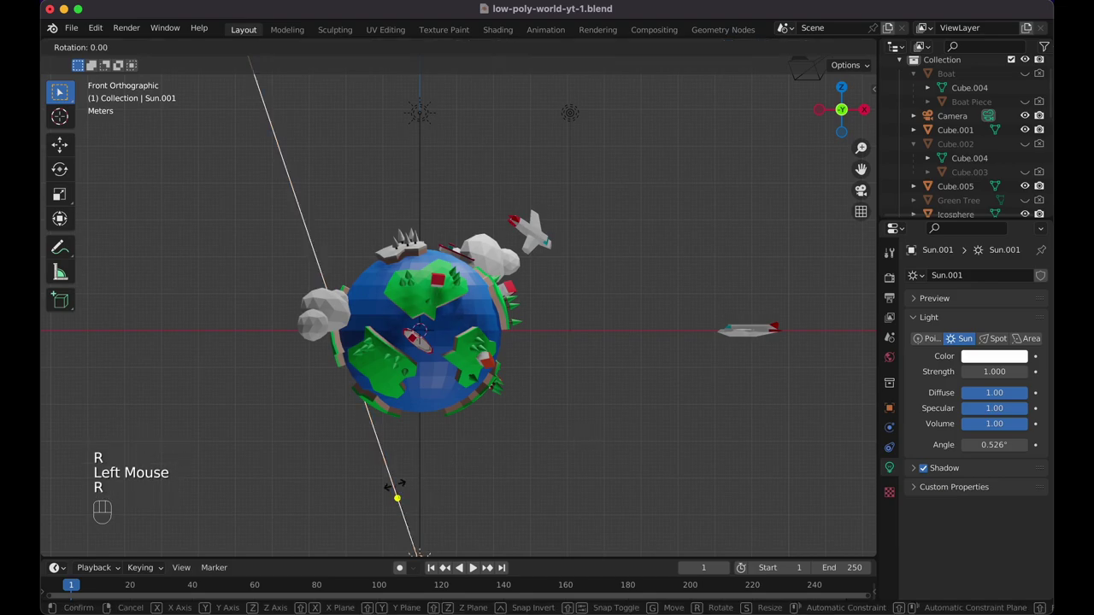
{"action": "left_click", "coordinate": [419, 494]}
{"action": "key", "text": "KP_3"}
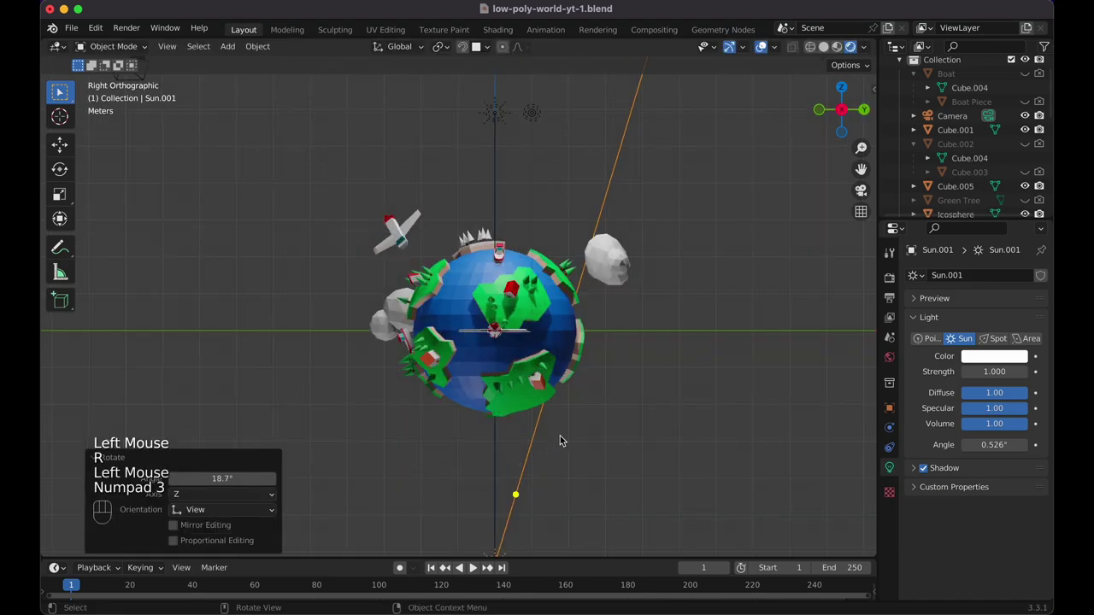
{"action": "key", "text": "r"}
{"action": "left_click", "coordinate": [528, 363]}
{"action": "key", "text": "KP_1"}
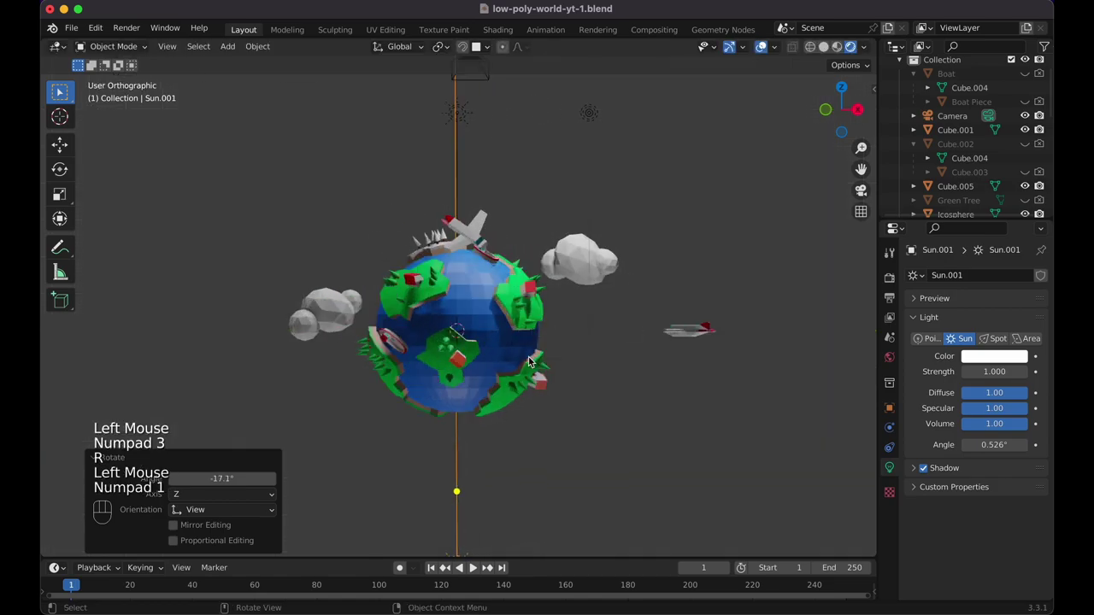
Set the strength of the sun below the planet to 2.
{"action": "left_click", "coordinate": [574, 384]}
{"action": "scroll", "coordinate": [575, 384], "scroll_direction": "up", "scroll_amount": 10}
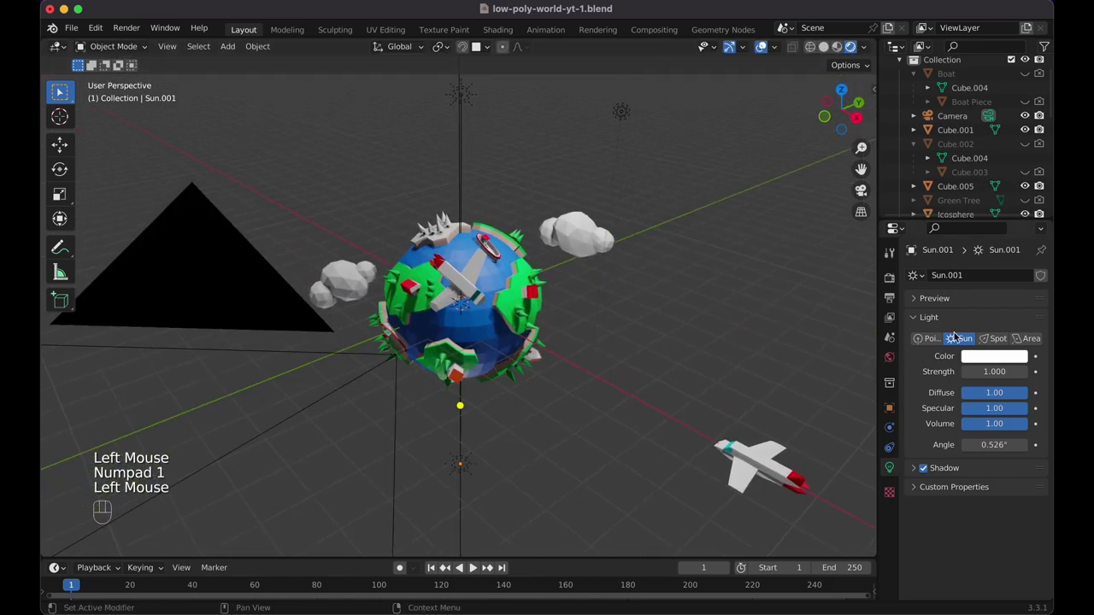
{"action": "type", "text": "2"}
{"action": "key", "text": "Return"}
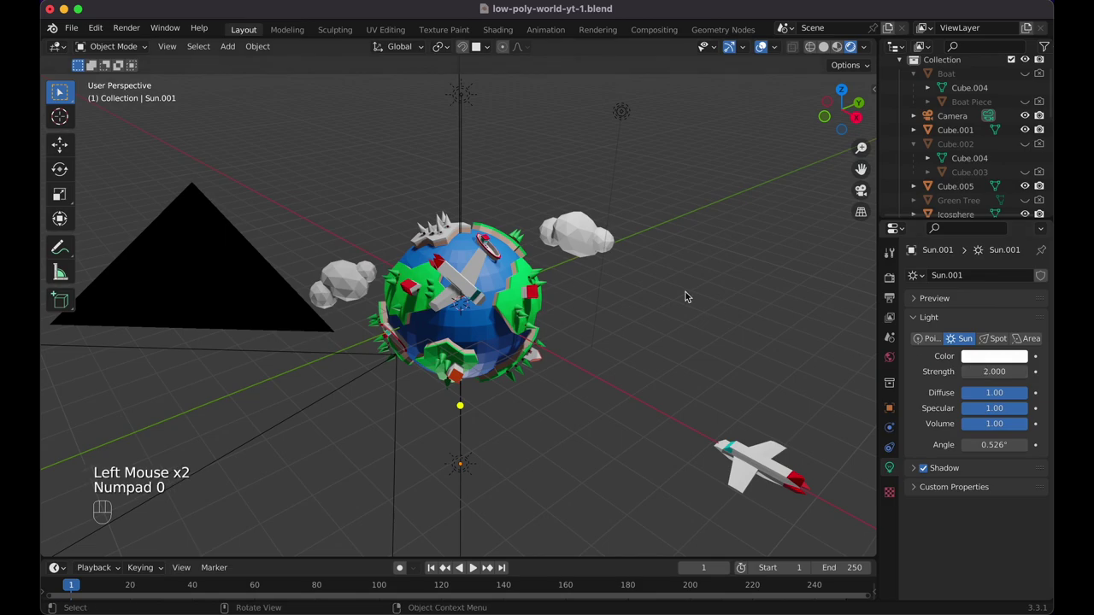
Return to the camera view, add a plane and scale it by a factor of about -24.6.
{"action": "key", "text": "KP_0"}
{"action": "key", "text": "shift+a"}
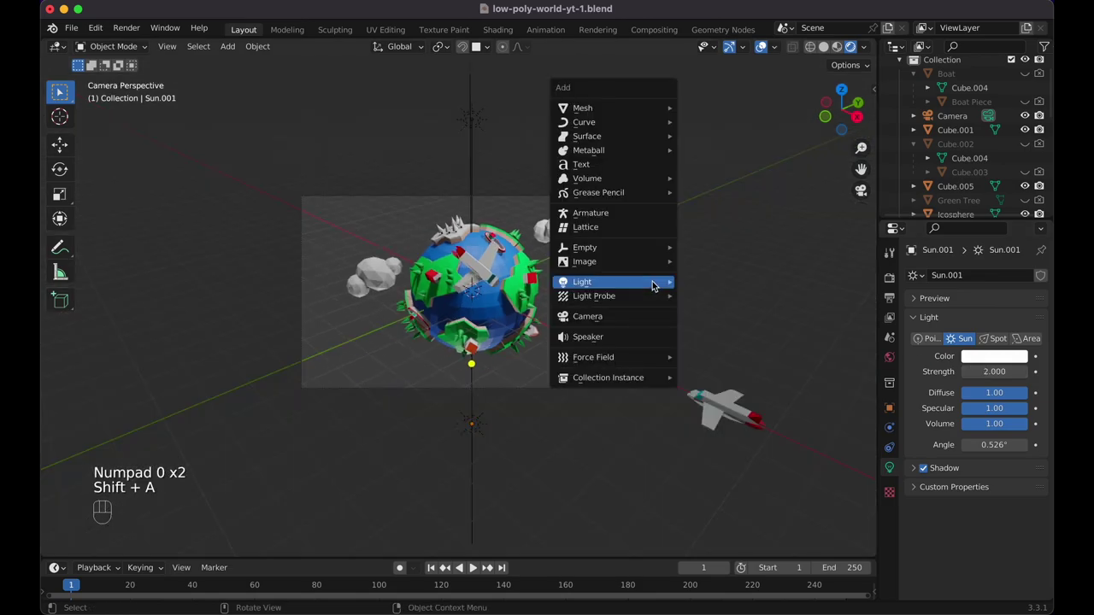
{"action": "mouse_move", "coordinate": [659, 108]}
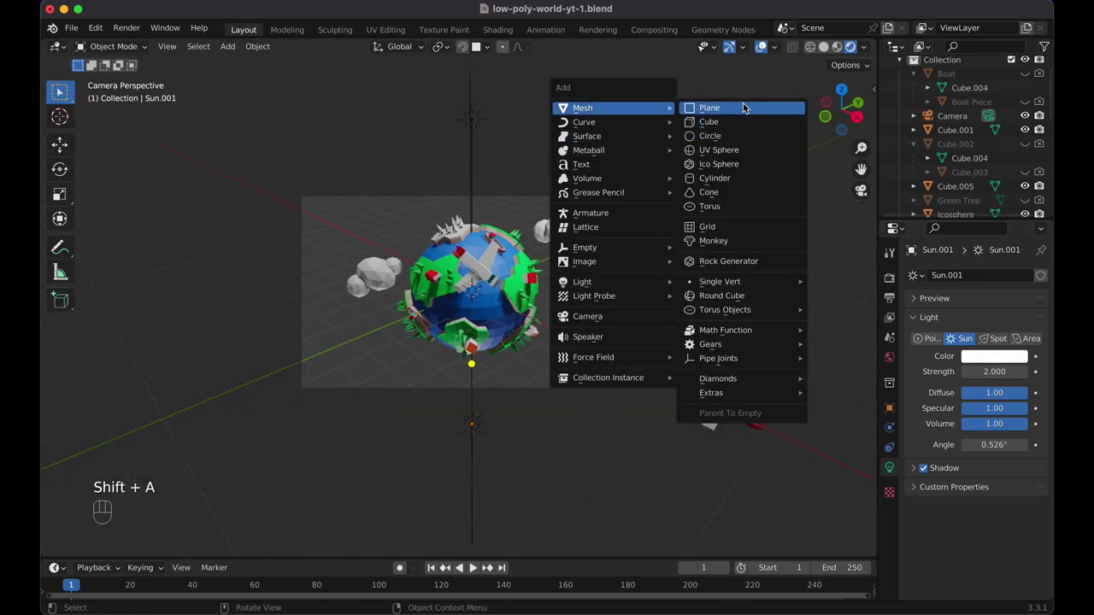
{"action": "left_click", "coordinate": [741, 108]}
{"action": "key", "text": "s"}
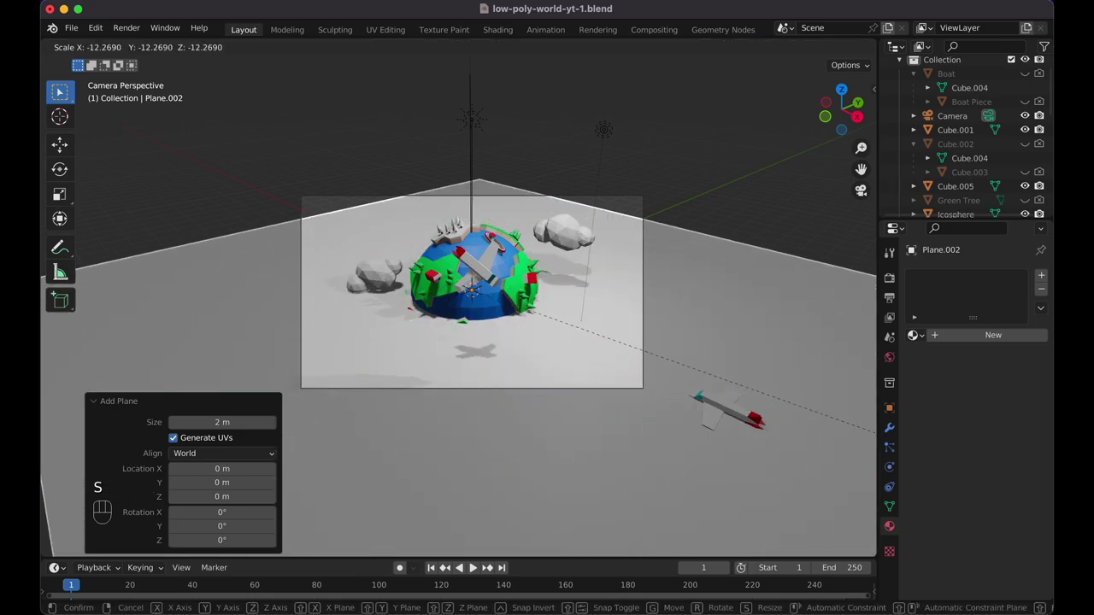
{"action": "left_click", "coordinate": [826, 468]}
Lower the plane about 6.85 m along the Z axis and enlarge it by a factor of about 2.16.
{"action": "key", "text": "g"}
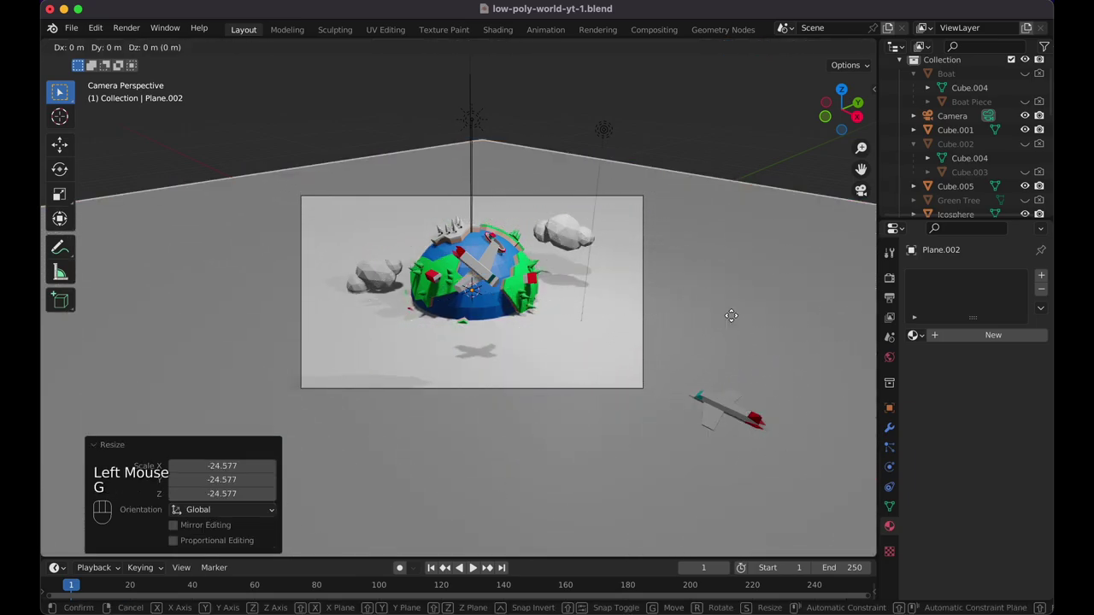
{"action": "key", "text": "z"}
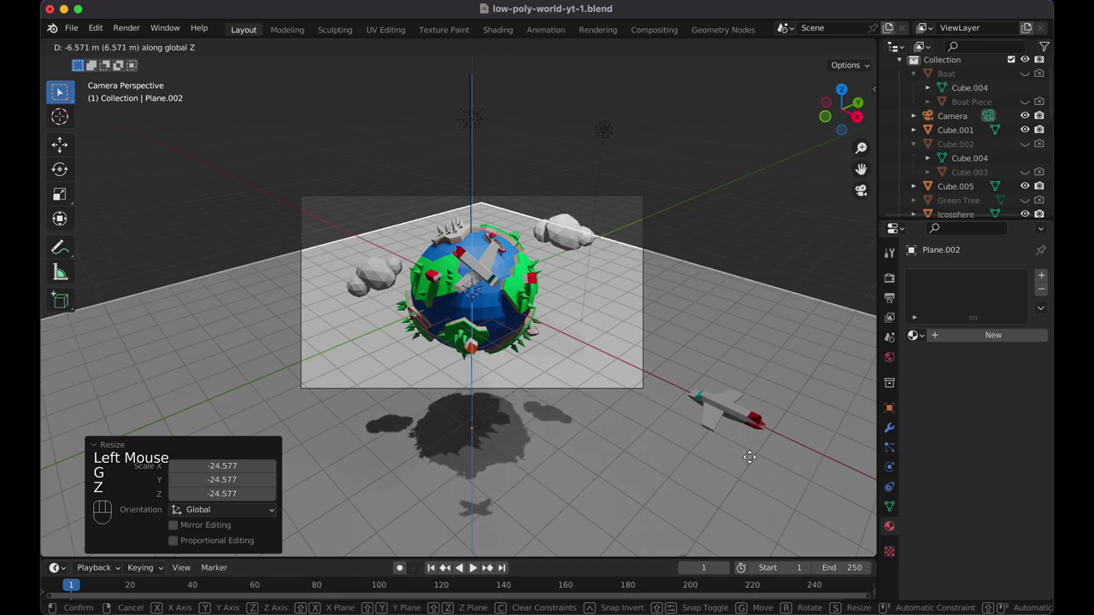
{"action": "left_click", "coordinate": [750, 459]}
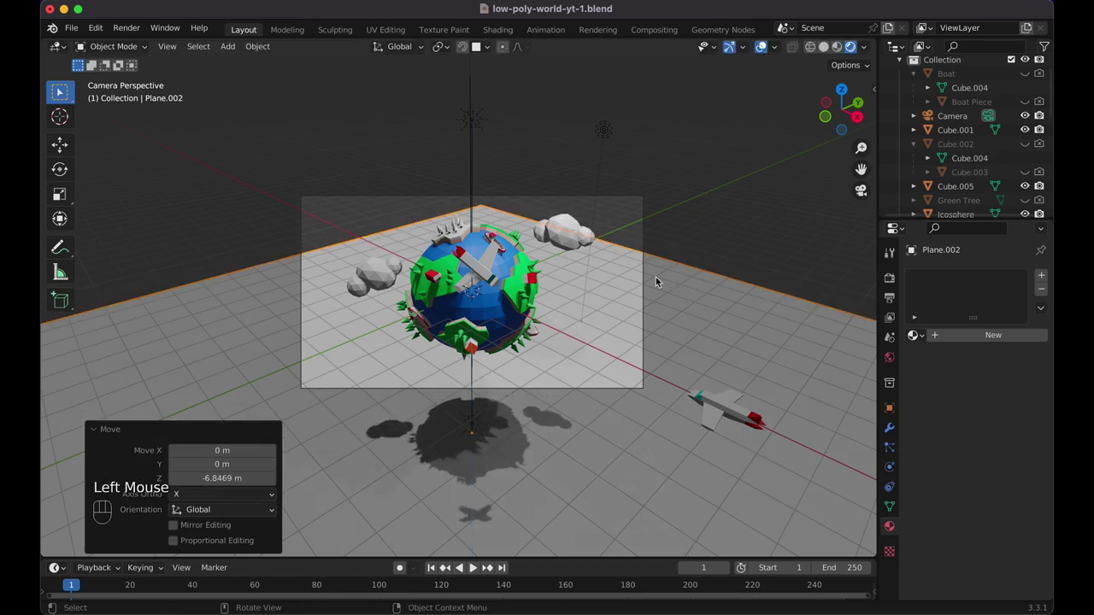
{"action": "key", "text": "s"}
{"action": "left_click", "coordinate": [996, 401]}
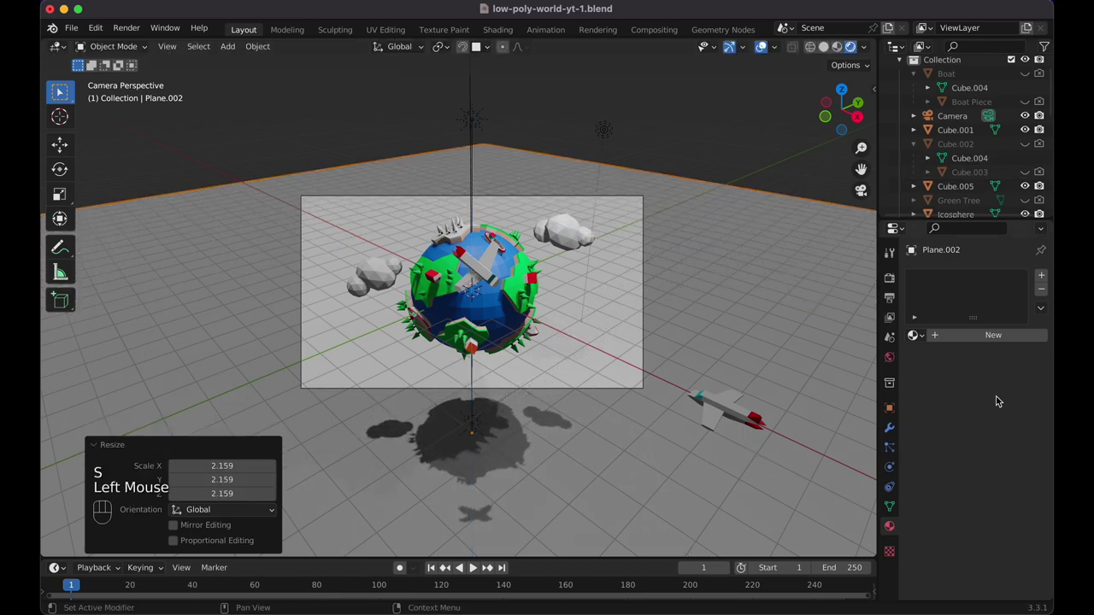
Give the ground plane a new material with a black base color.
{"action": "left_click", "coordinate": [957, 337]}
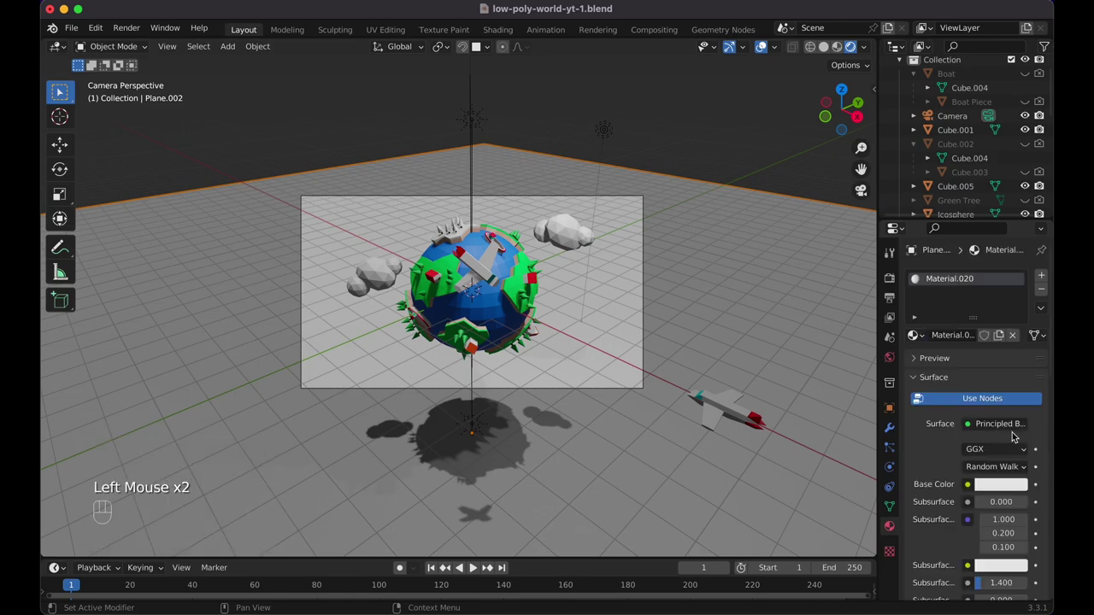
{"action": "left_click", "coordinate": [991, 485]}
{"action": "left_click_drag", "start_coordinate": [1014, 356], "coordinate": [1017, 386]}
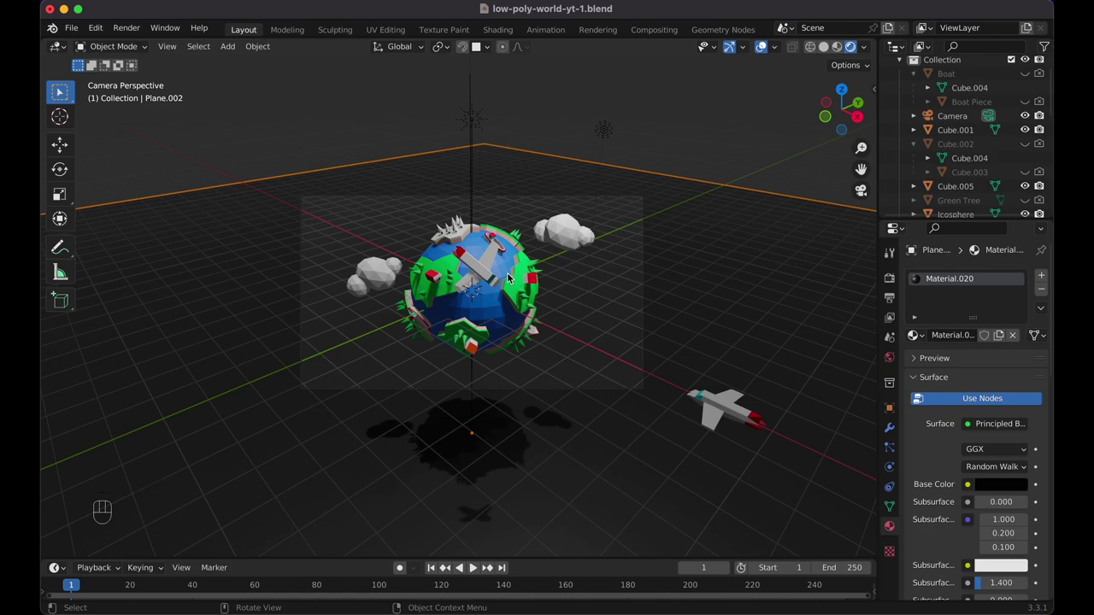
Add a point light in the top view and move it about 5.71 m along the X axis.
{"action": "key", "text": "KP_7"}
{"action": "key", "text": "shift+a"}
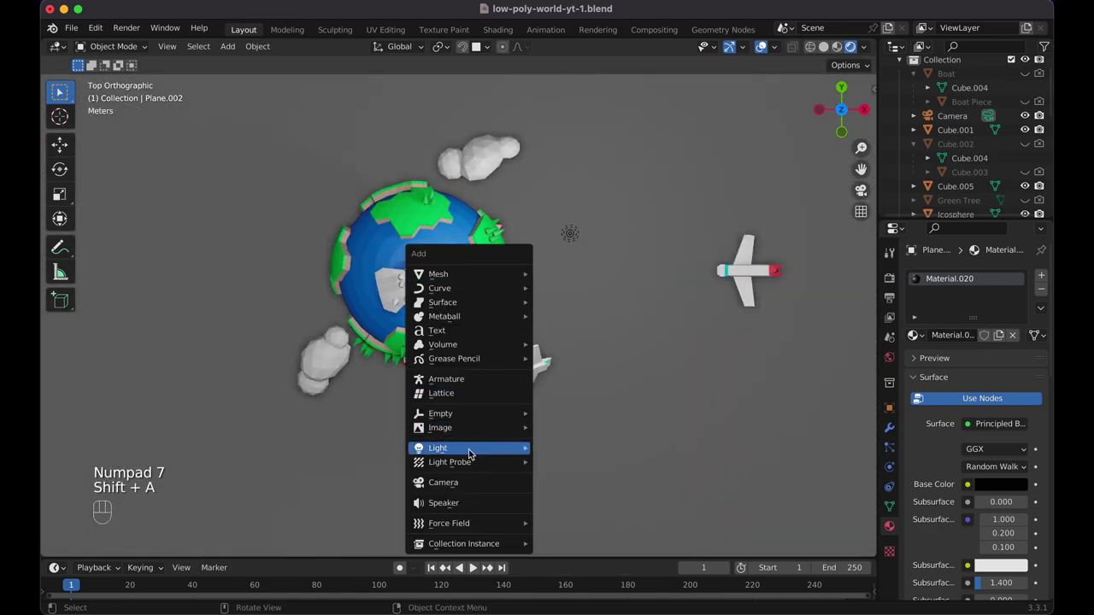
{"action": "mouse_move", "coordinate": [468, 451]}
{"action": "left_click", "coordinate": [565, 448]}
{"action": "key", "text": "g"}
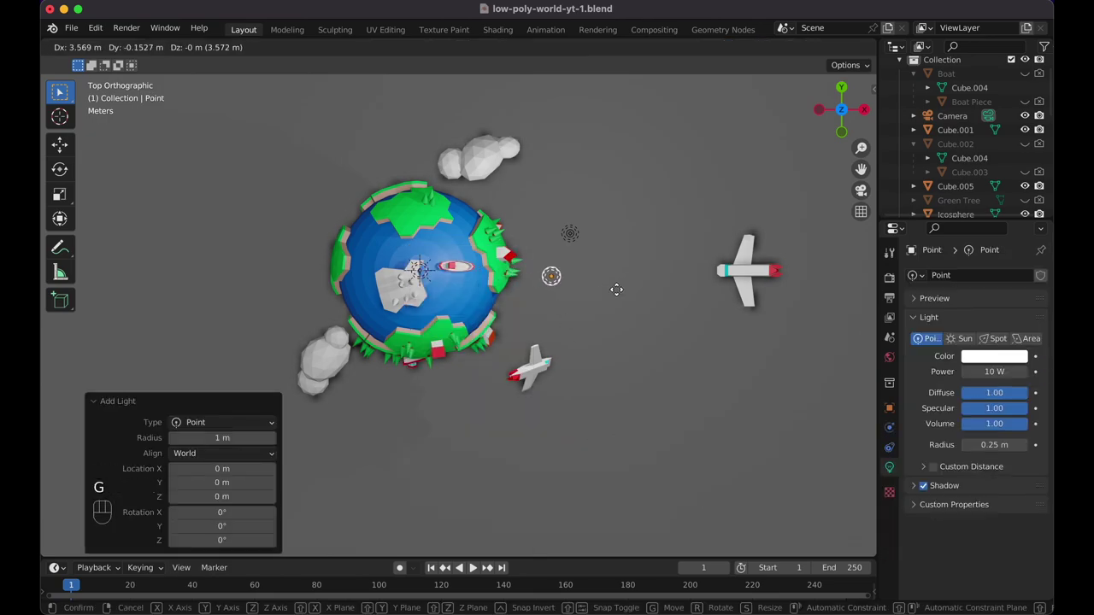
{"action": "key", "text": "x"}
{"action": "left_click", "coordinate": [689, 288]}
Set the point light's power to 300 W and return to the camera view.
{"action": "left_click", "coordinate": [981, 371]}
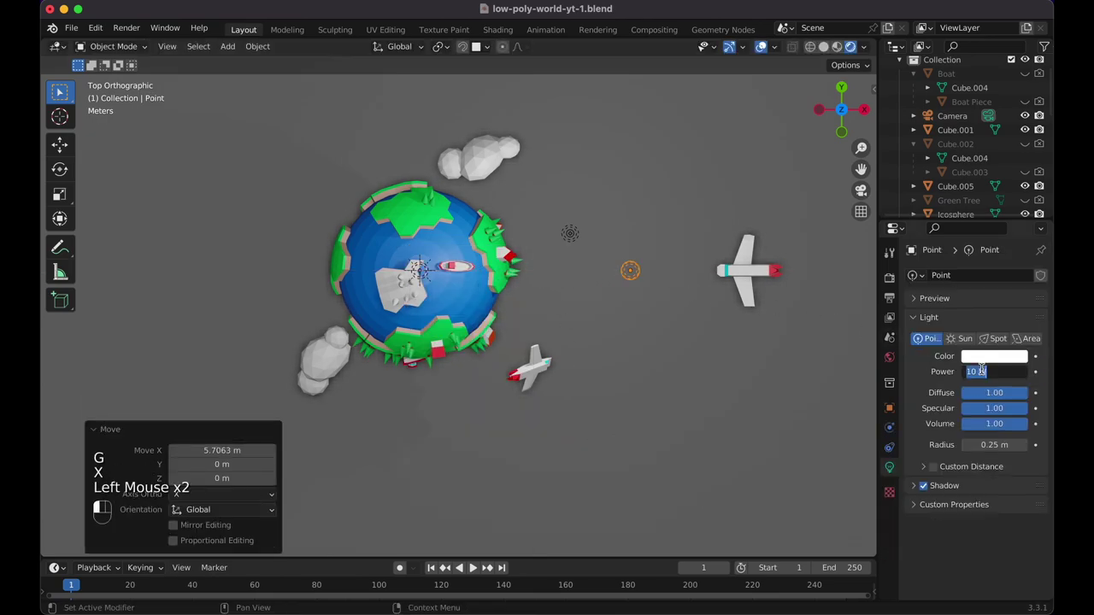
{"action": "type", "text": "300"}
{"action": "key", "text": "Return"}
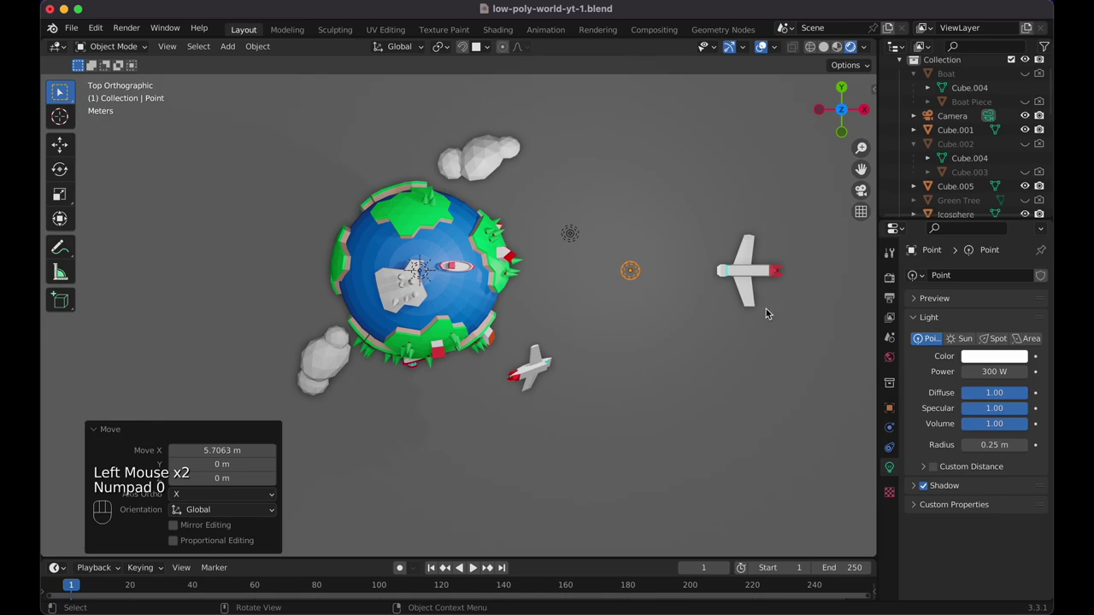
{"action": "key", "text": "KP_0"}
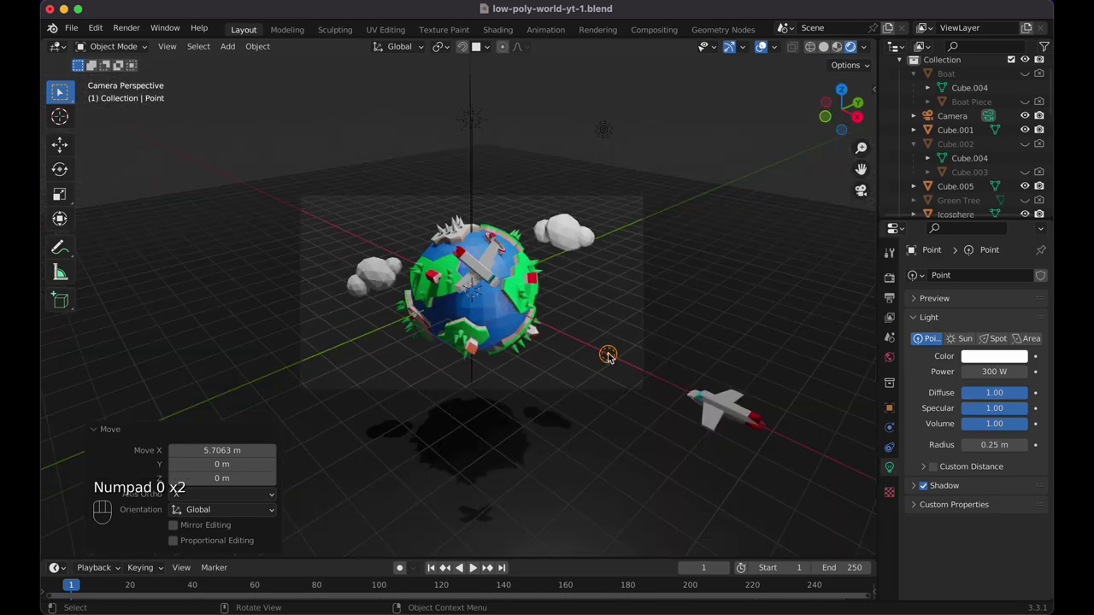
Duplicate the point light in the top view and move the copy about -11.16 m along the X axis.
{"action": "key", "text": "KP_7"}
{"action": "key", "text": "shift+d"}
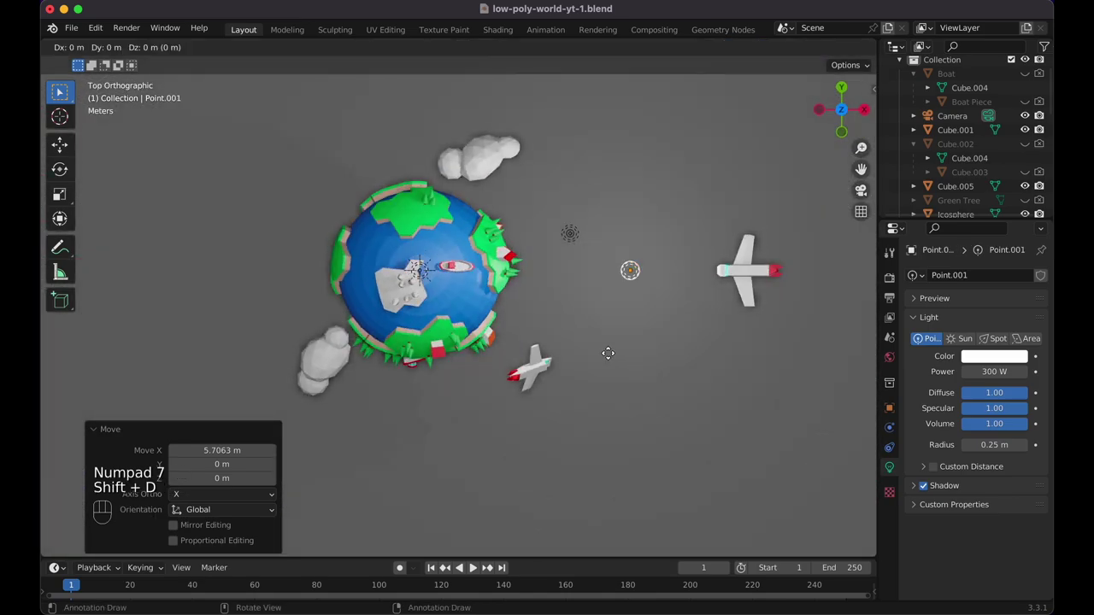
{"action": "key", "text": "g"}
{"action": "key", "text": "x"}
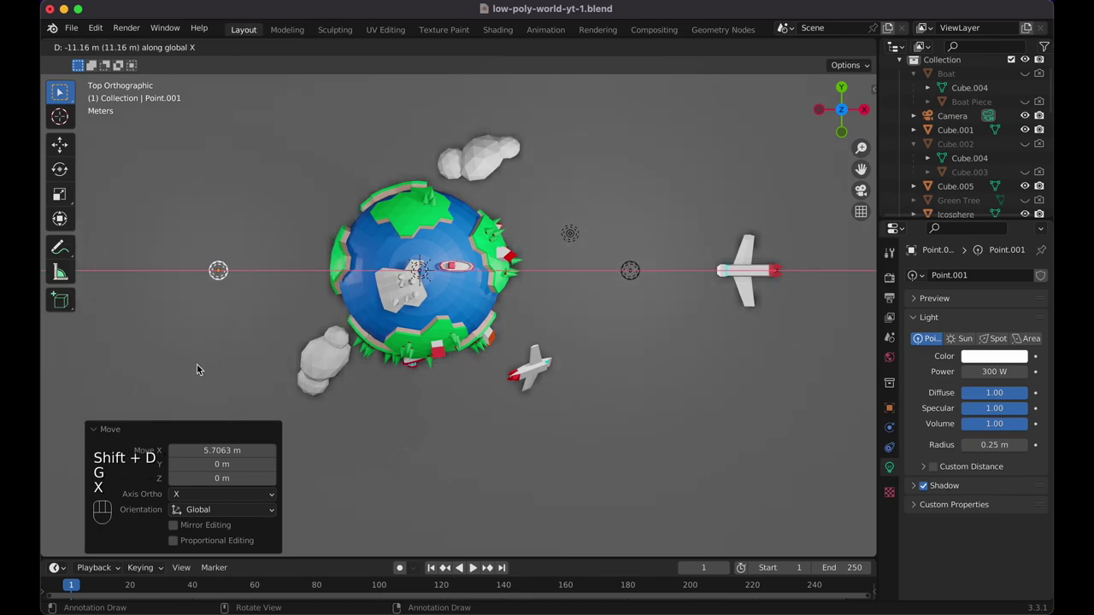
{"action": "left_click", "coordinate": [197, 368]}
Change the copied light's color to violet with hue 0.690 and full saturation, then return to the camera view.
{"action": "left_click", "coordinate": [1012, 359]}
{"action": "left_click_drag", "start_coordinate": [991, 234], "coordinate": [1007, 206]}
{"action": "key", "text": "KP_0"}
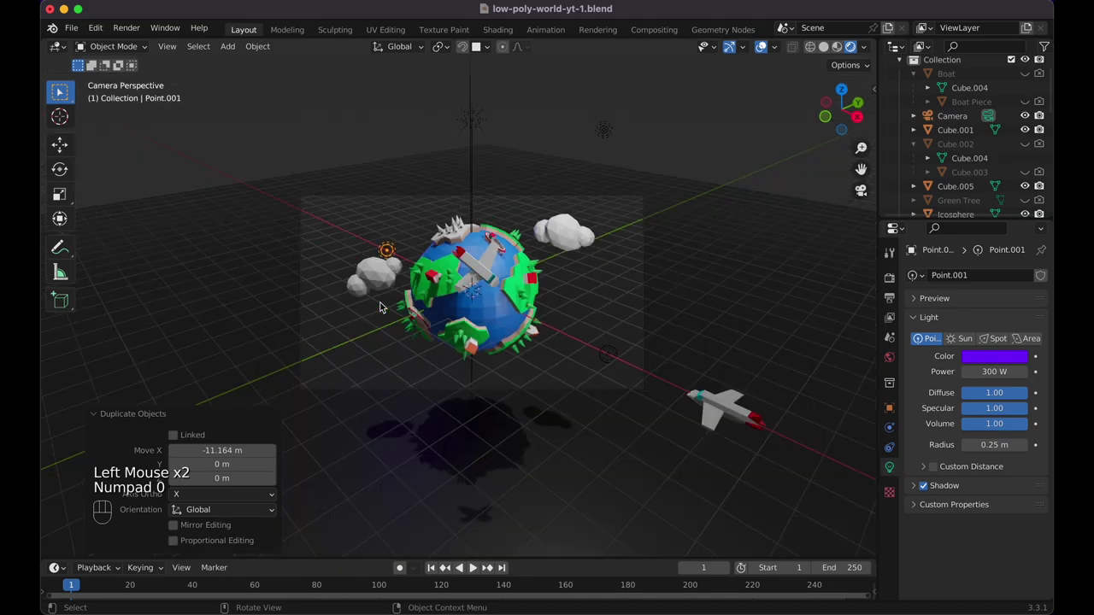
Duplicate the violet light about 6.07 m along X and 5.50 m along Y, and color the copy red.
{"action": "key", "text": "KP_0"}
{"action": "key", "text": "shift+d"}
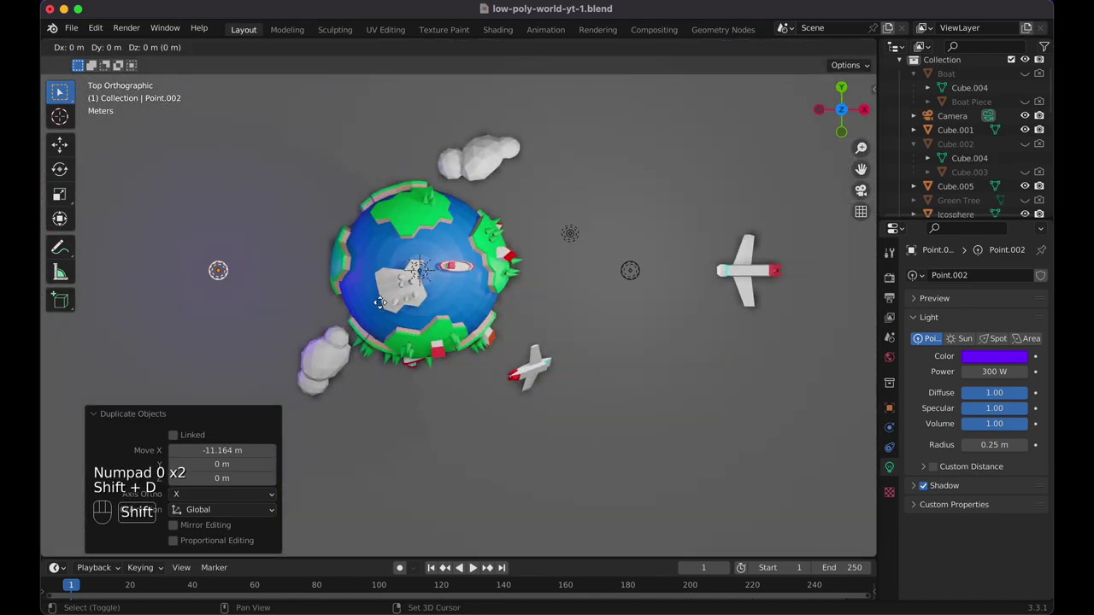
{"action": "left_click", "coordinate": [605, 102]}
{"action": "key", "text": "KP_0"}
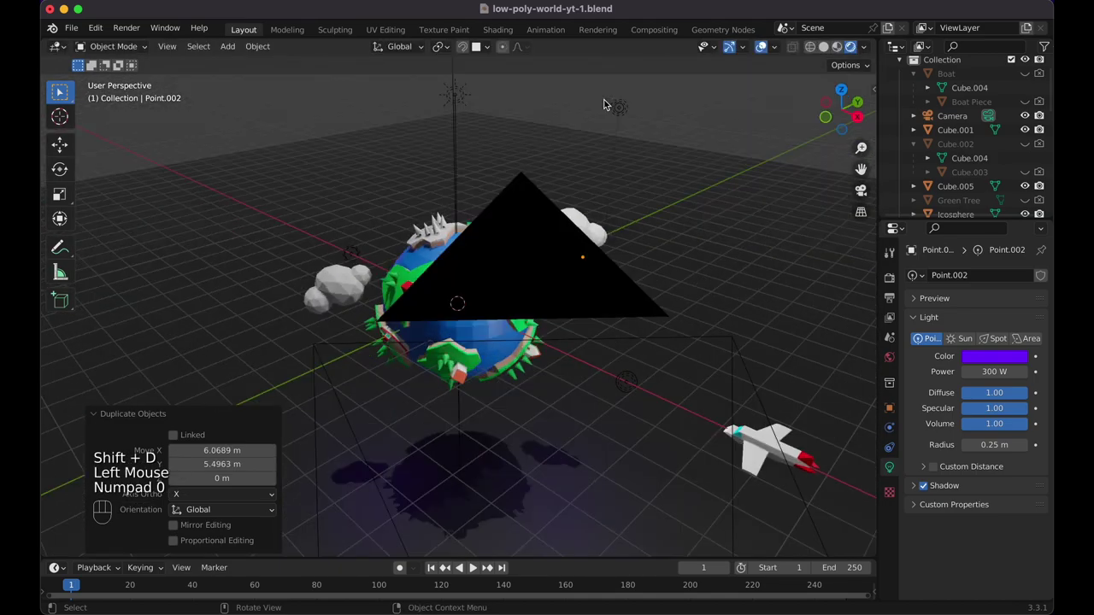
{"action": "left_click", "coordinate": [978, 357]}
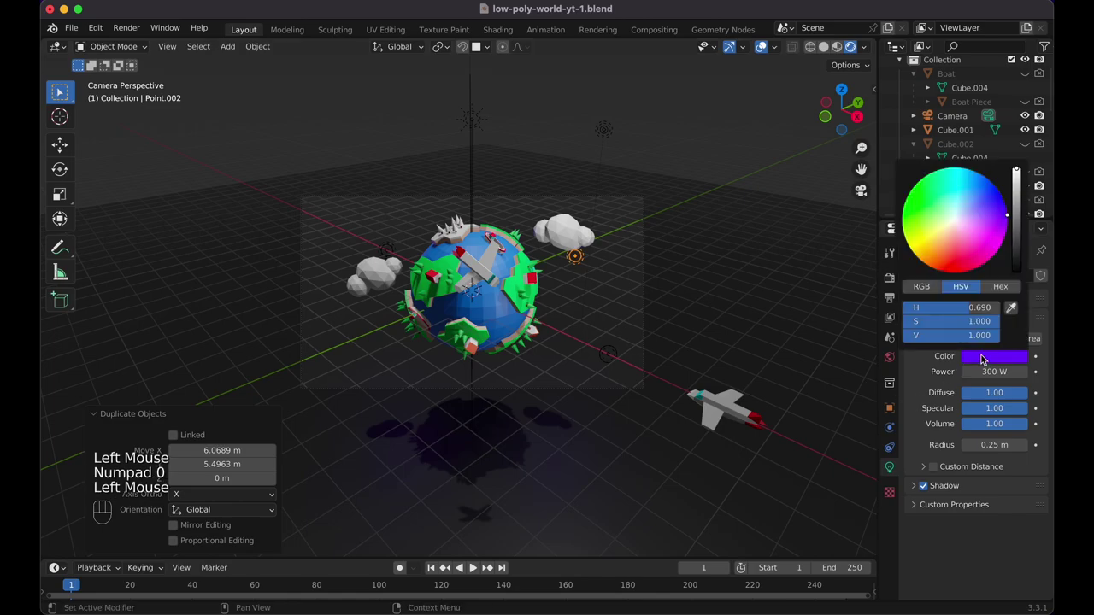
{"action": "left_click", "coordinate": [962, 253]}
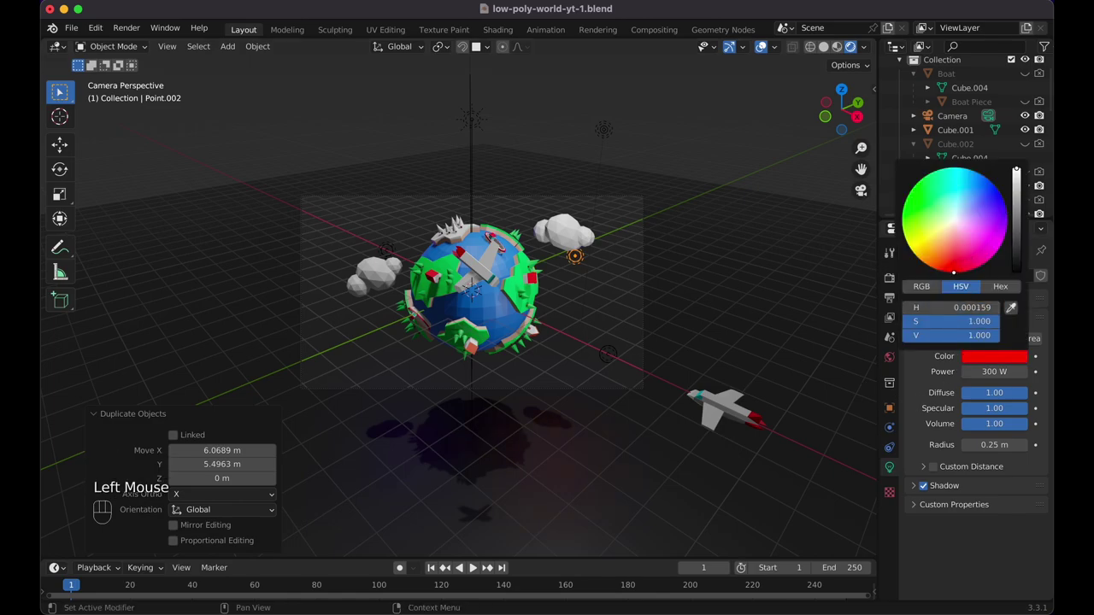
Duplicate the red light about -10.76 m along the Y axis in the top view and return to the camera view.
{"action": "key", "text": "KP_7"}
{"action": "key", "text": "shift+d"}
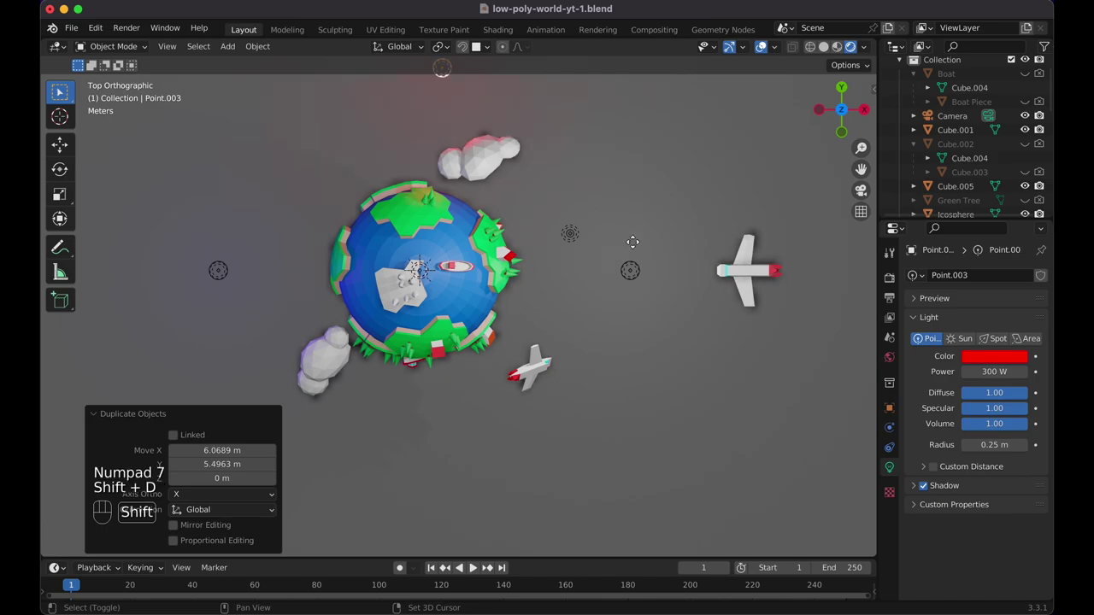
{"action": "left_click", "coordinate": [570, 144]}
{"action": "key", "text": "KP_0"}
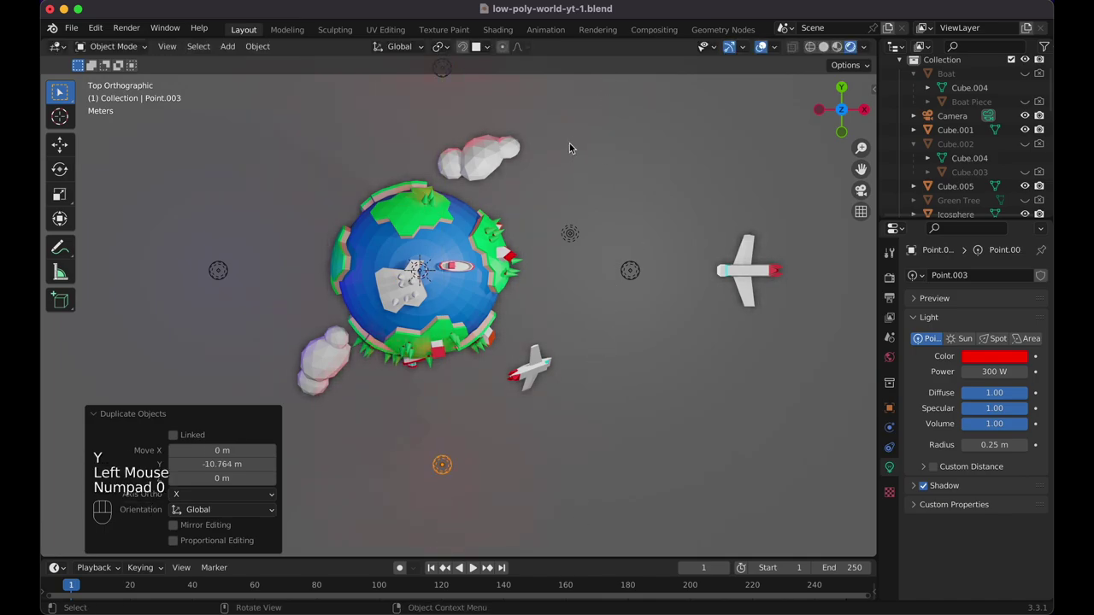
{"action": "key", "text": "KP_0"}
{"action": "left_click", "coordinate": [580, 169]}
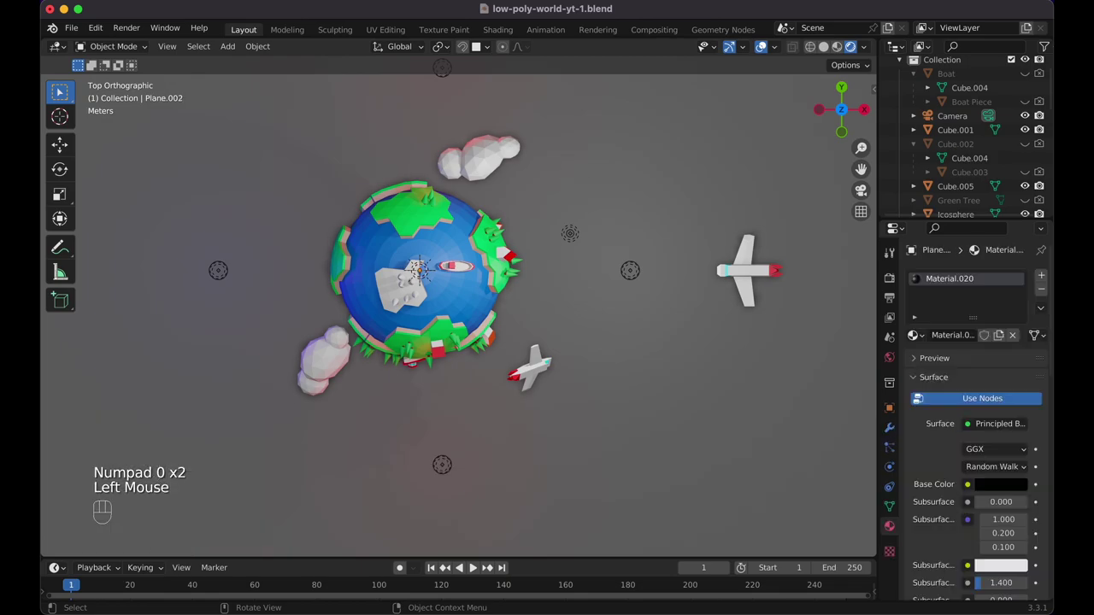
{"action": "key", "text": "KP_0"}
Change the newest copied light's color from the camera view to a light orange with hue 0.085 and saturation 0.794.
{"action": "left_click", "coordinate": [352, 352]}
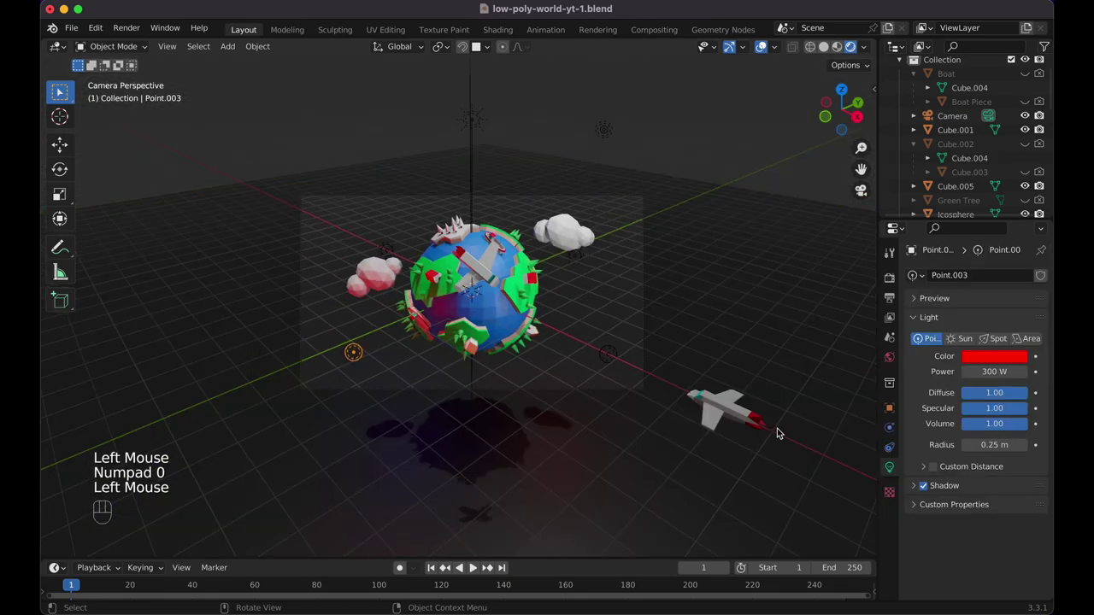
{"action": "left_click", "coordinate": [1002, 357]}
{"action": "left_click_drag", "start_coordinate": [964, 272], "coordinate": [938, 241]}
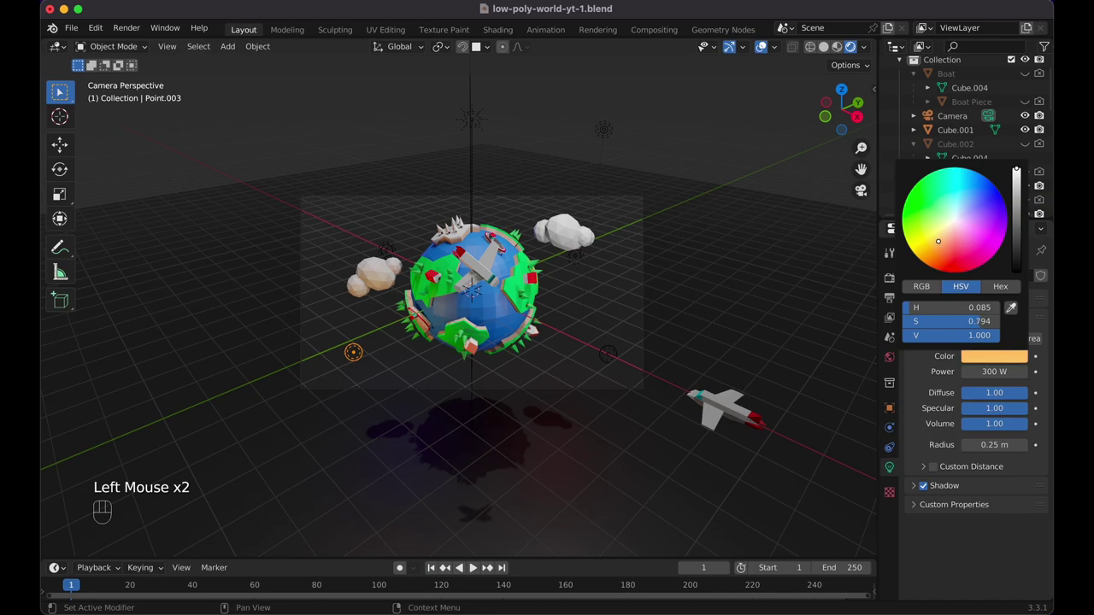
{"action": "left_click", "coordinate": [744, 283]}
{"action": "double_click", "coordinate": [733, 132]}
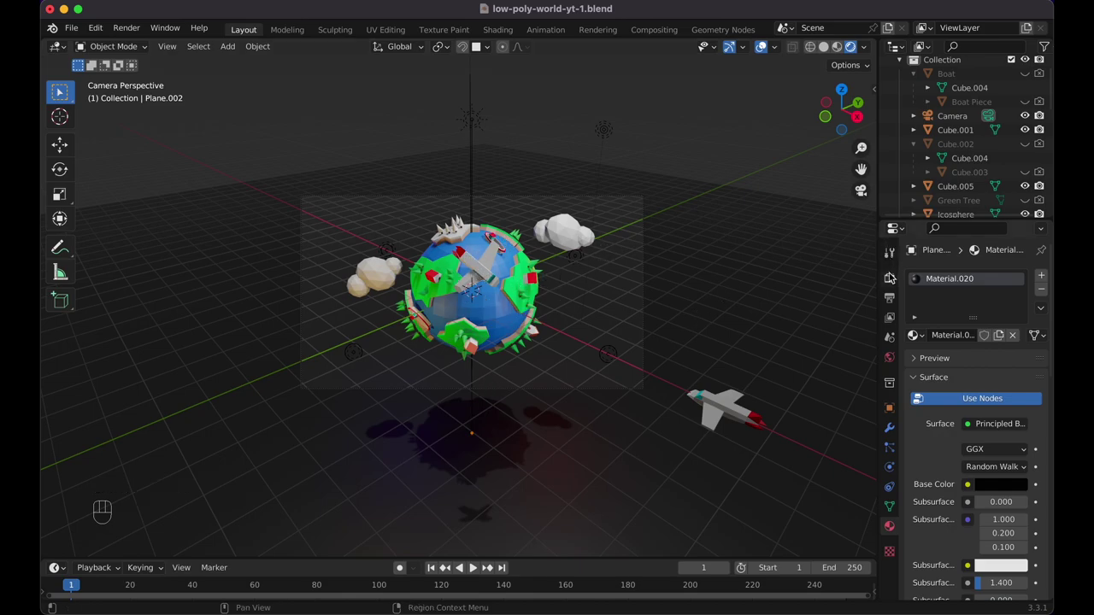
Review the scene's render and output settings, including resolution, output path, file format, color management and metadata.
{"action": "left_click", "coordinate": [889, 278]}
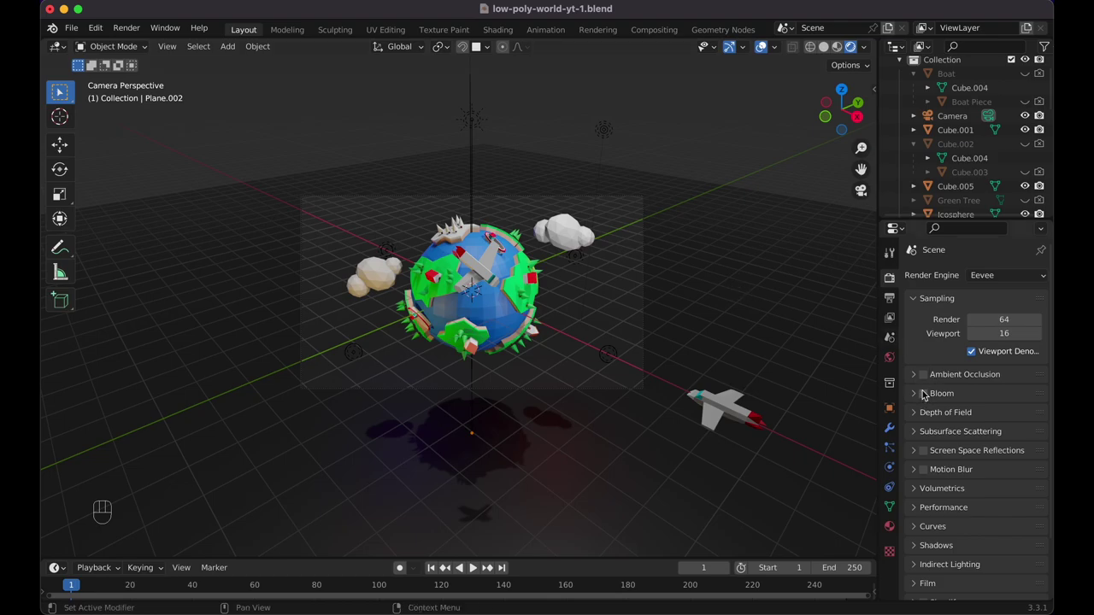
{"action": "left_click", "coordinate": [890, 298]}
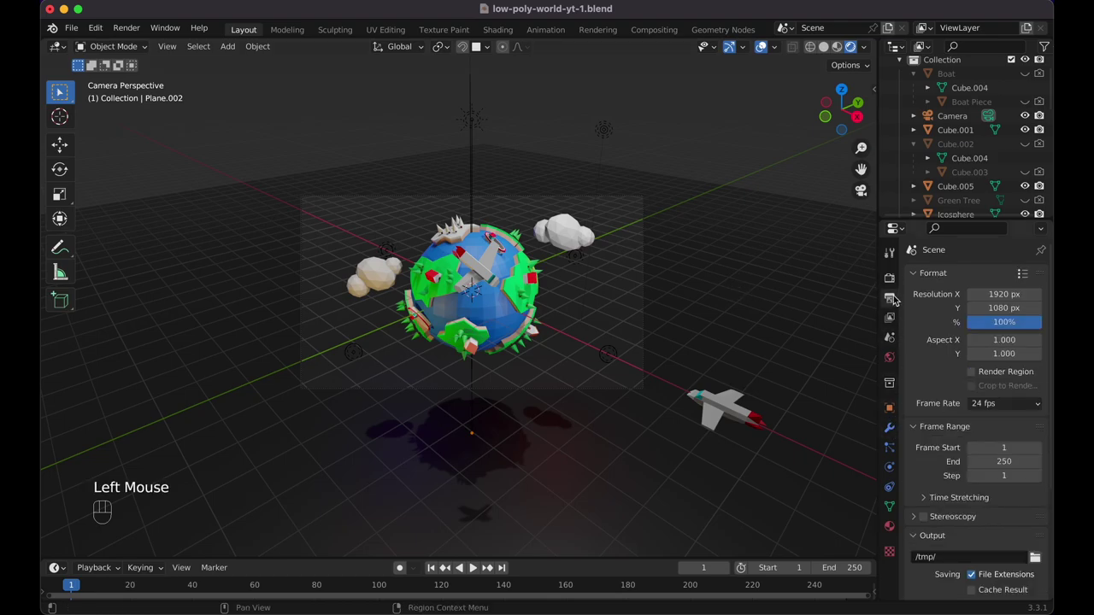
{"action": "double_click", "coordinate": [970, 557]}
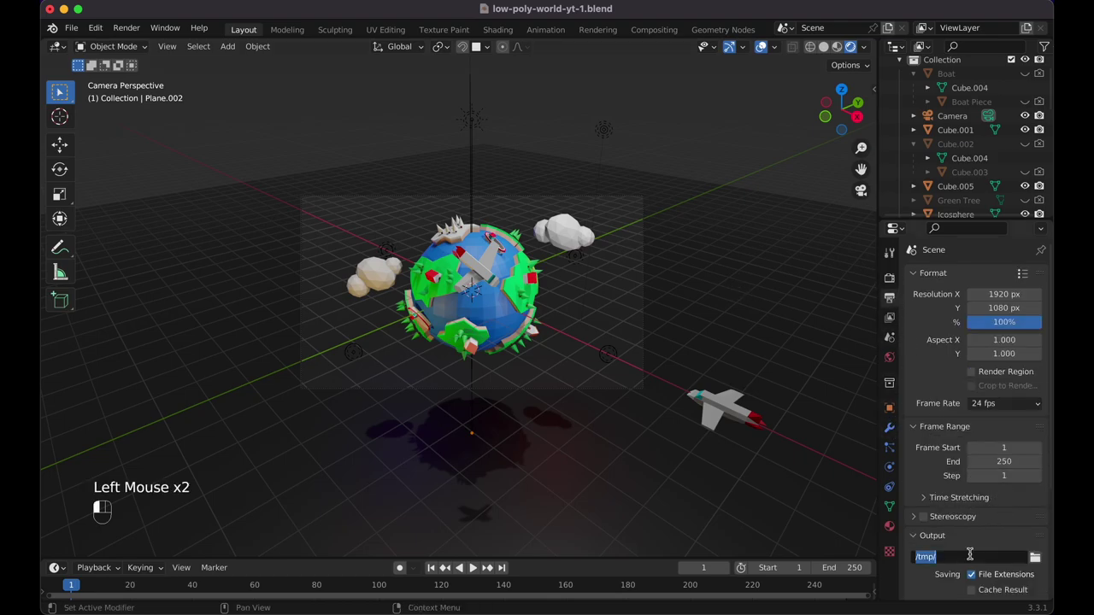
{"action": "left_click", "coordinate": [970, 555]}
{"action": "scroll", "coordinate": [930, 465], "scroll_direction": "down", "scroll_amount": 5}
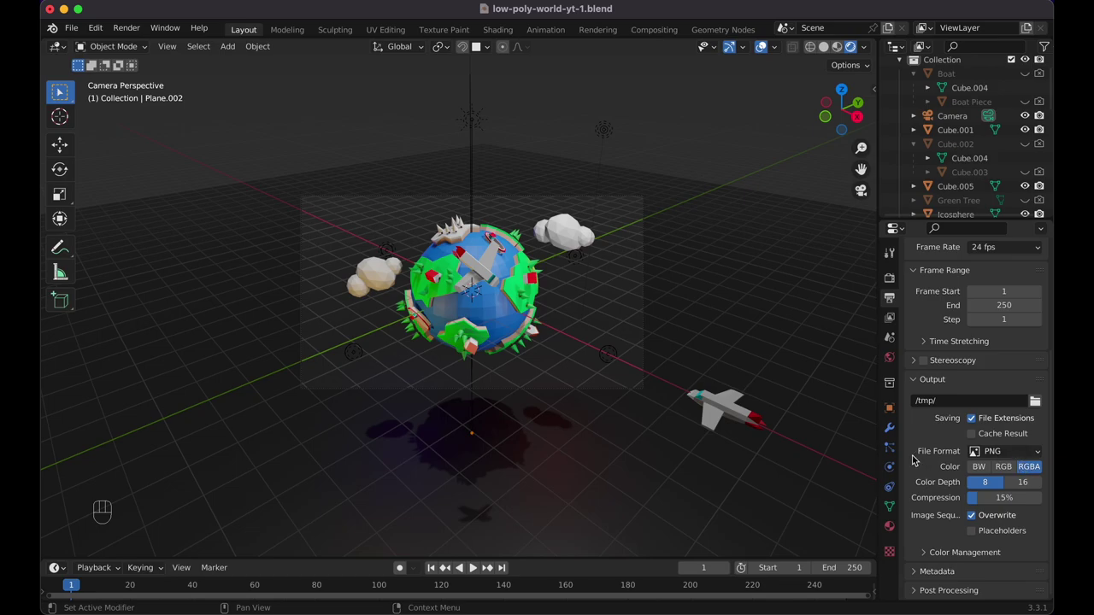
{"action": "left_click", "coordinate": [919, 571]}
{"action": "scroll", "coordinate": [920, 572], "scroll_direction": "down", "scroll_amount": 4}
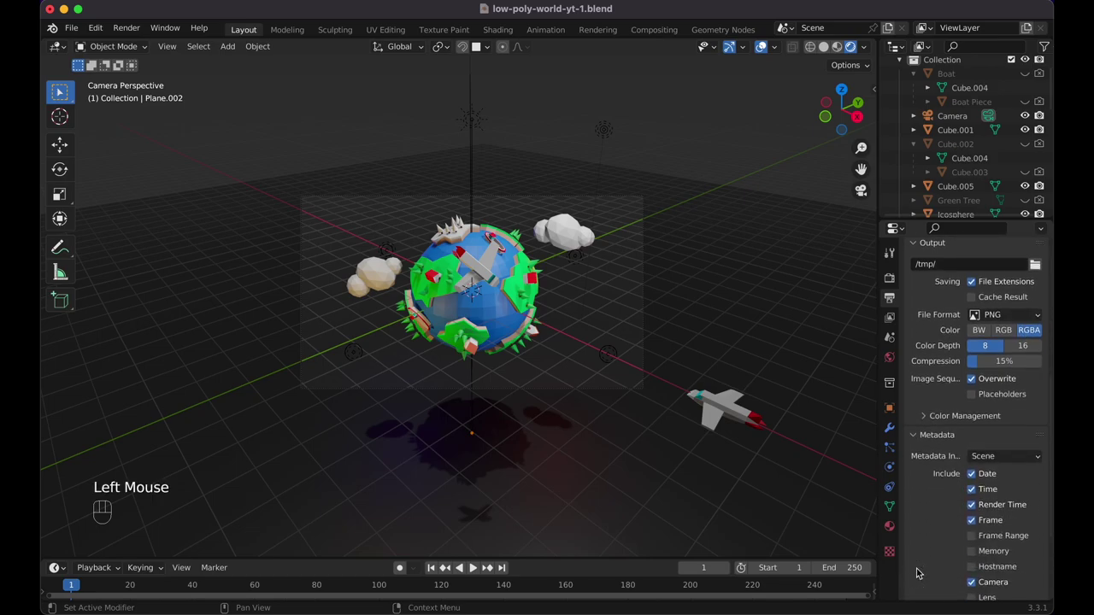
{"action": "left_click", "coordinate": [928, 422]}
{"action": "scroll", "coordinate": [927, 414], "scroll_direction": "down", "scroll_amount": 5}
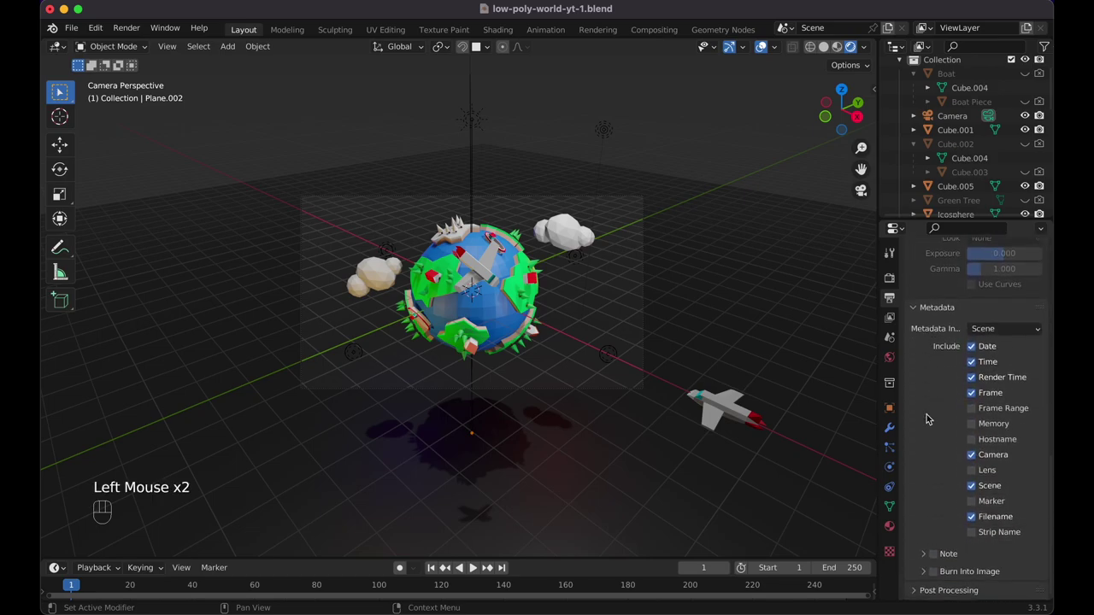
Render a still image of the planet scene from the camera.
{"action": "left_click", "coordinate": [127, 27]}
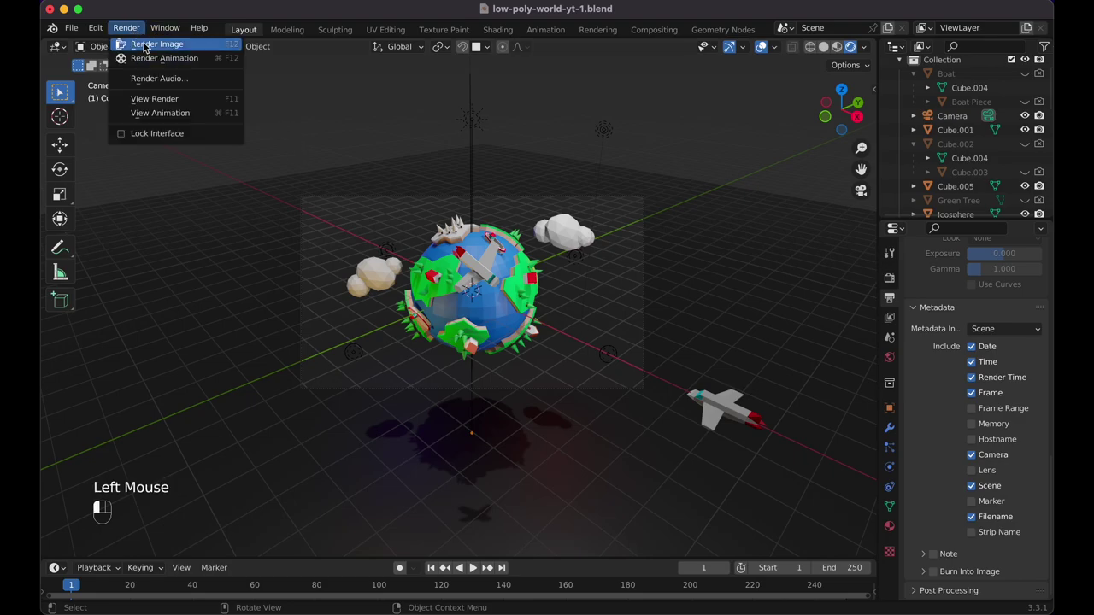
{"action": "left_click", "coordinate": [144, 45]}
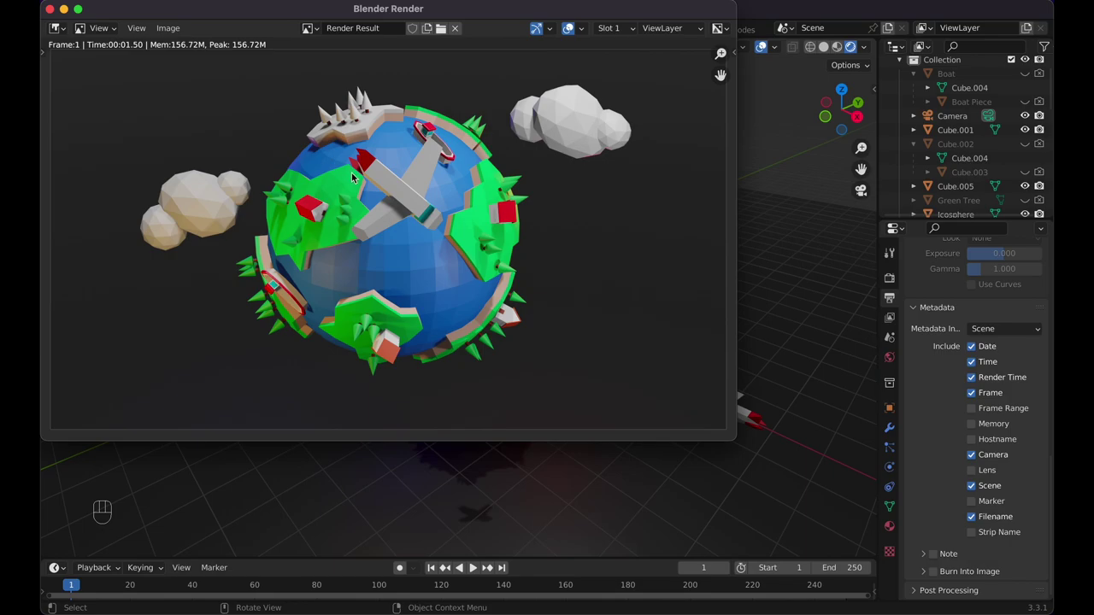